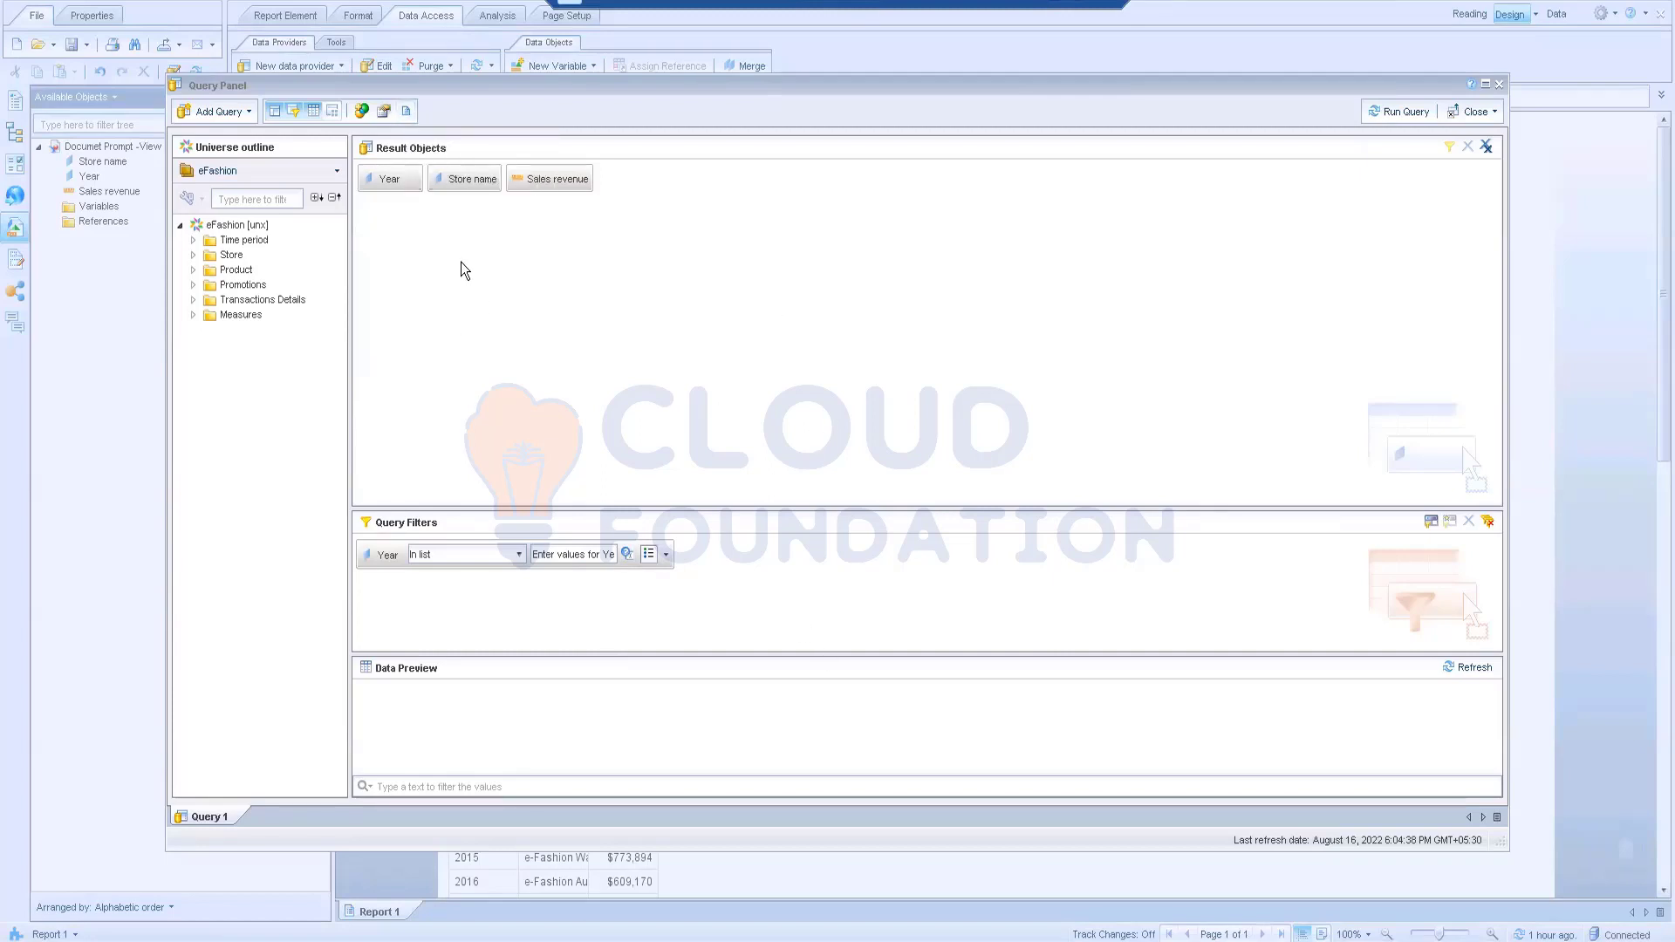
- View the generated query script and examine its SELECT, FROM, WHERE and GROUP BY clauses, then close the viewer
{"action": "left_click", "coordinate": [406, 112]}
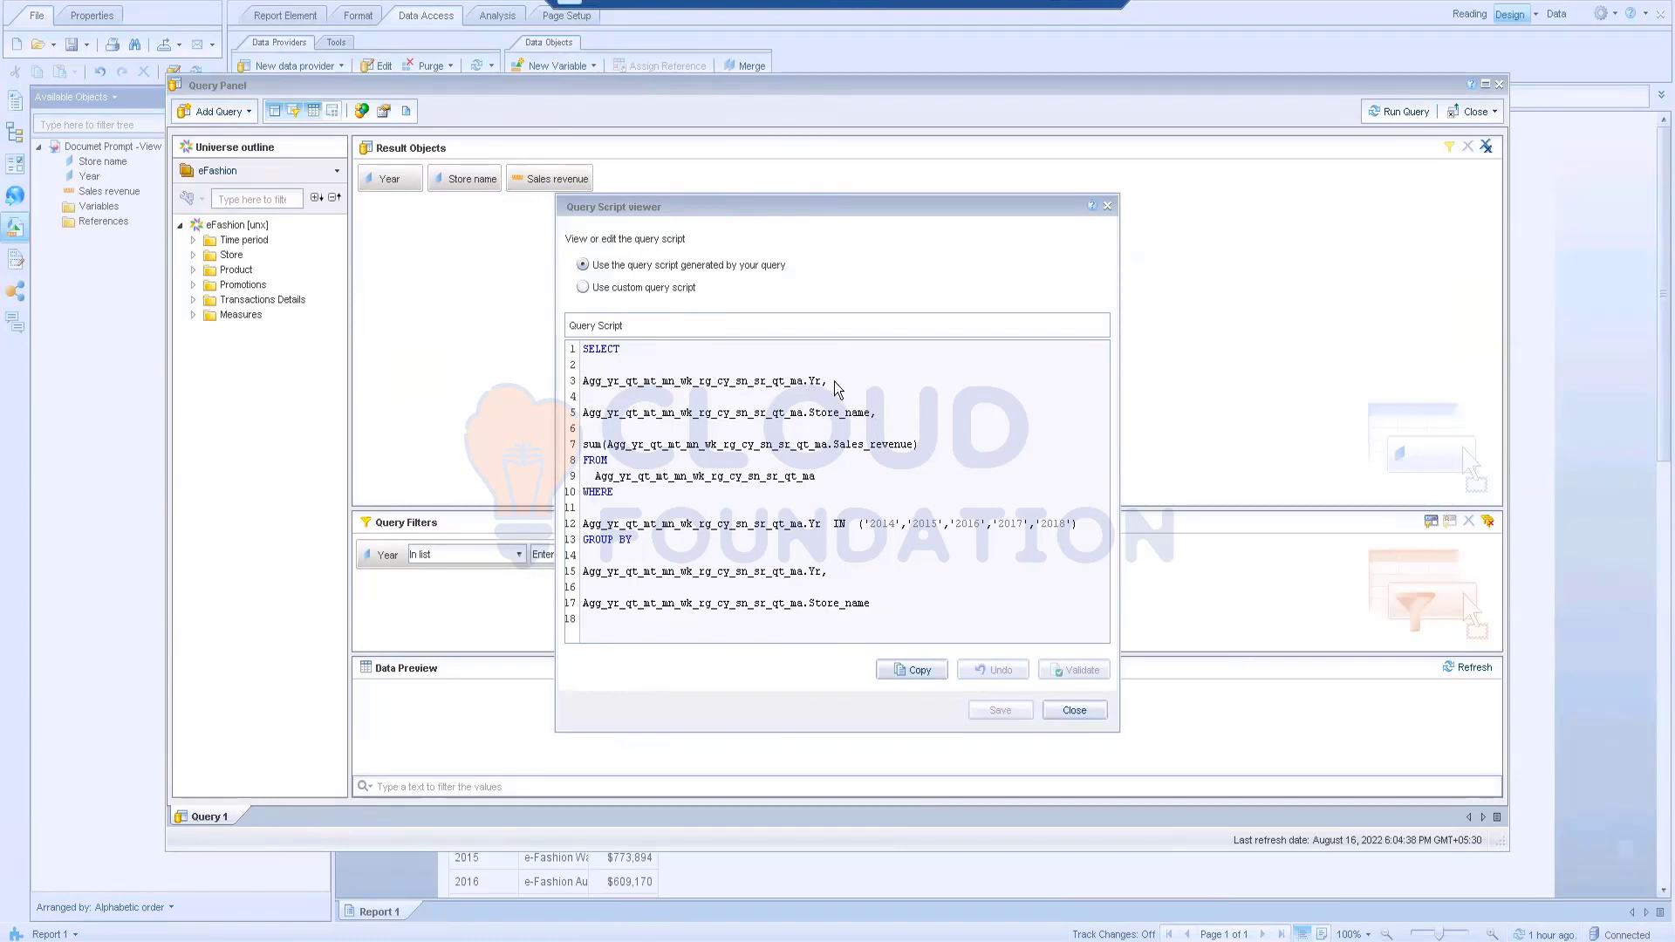
{"action": "left_click_drag", "start_coordinate": [822, 384], "coordinate": [583, 384]}
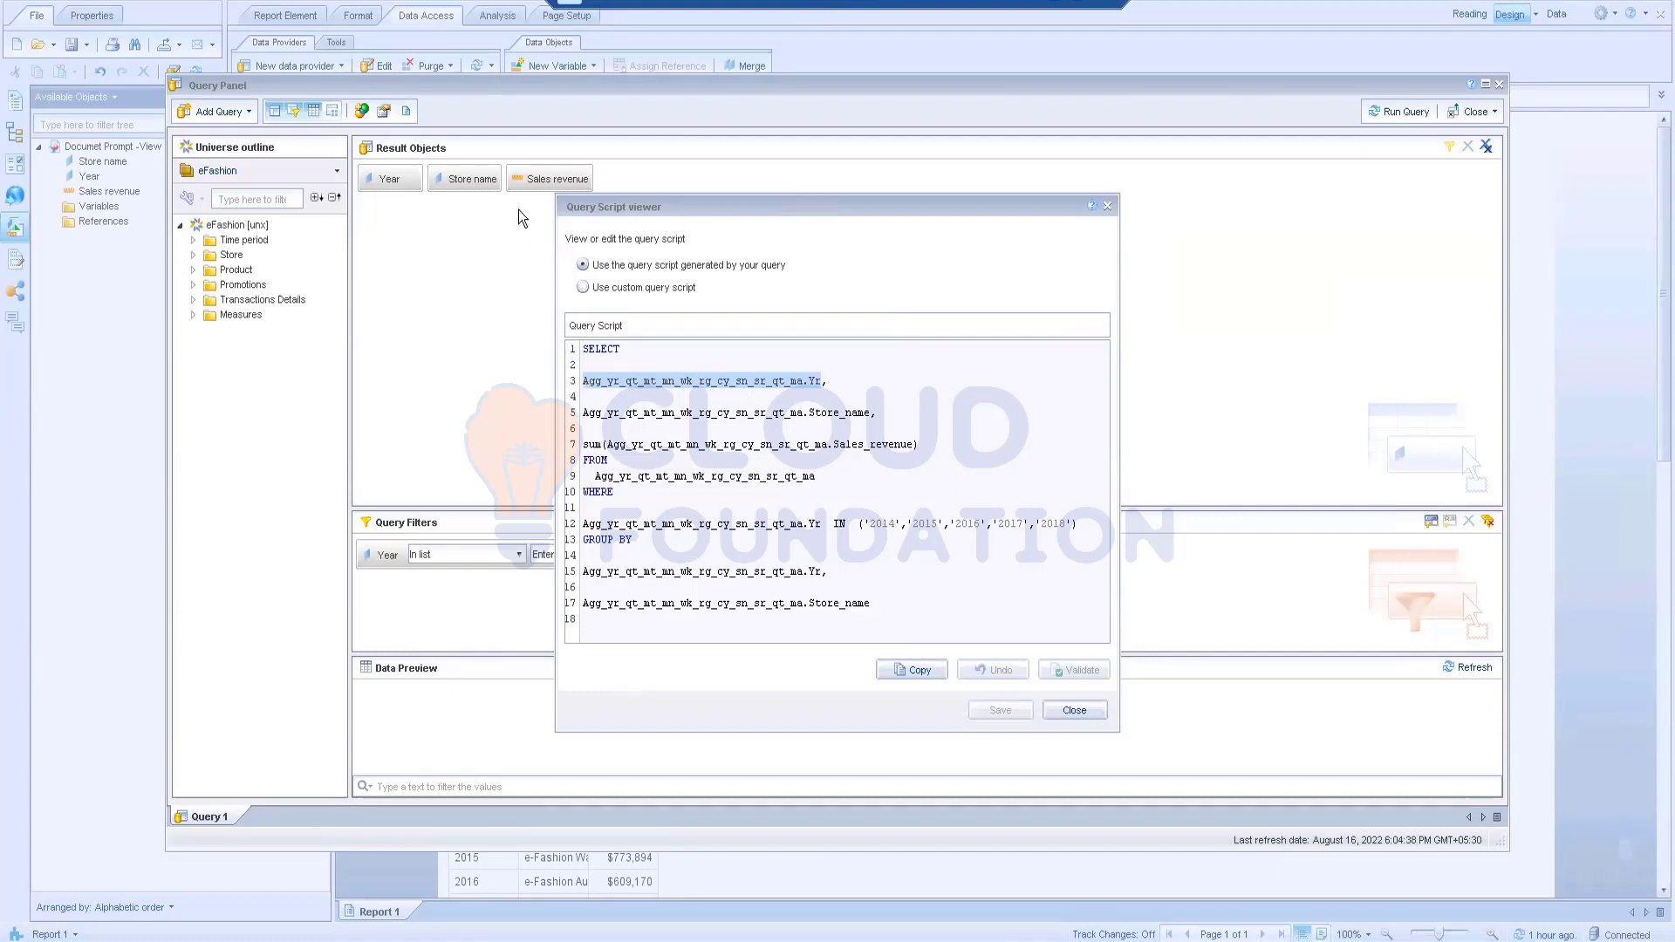
{"action": "left_click_drag", "start_coordinate": [875, 415], "coordinate": [579, 417]}
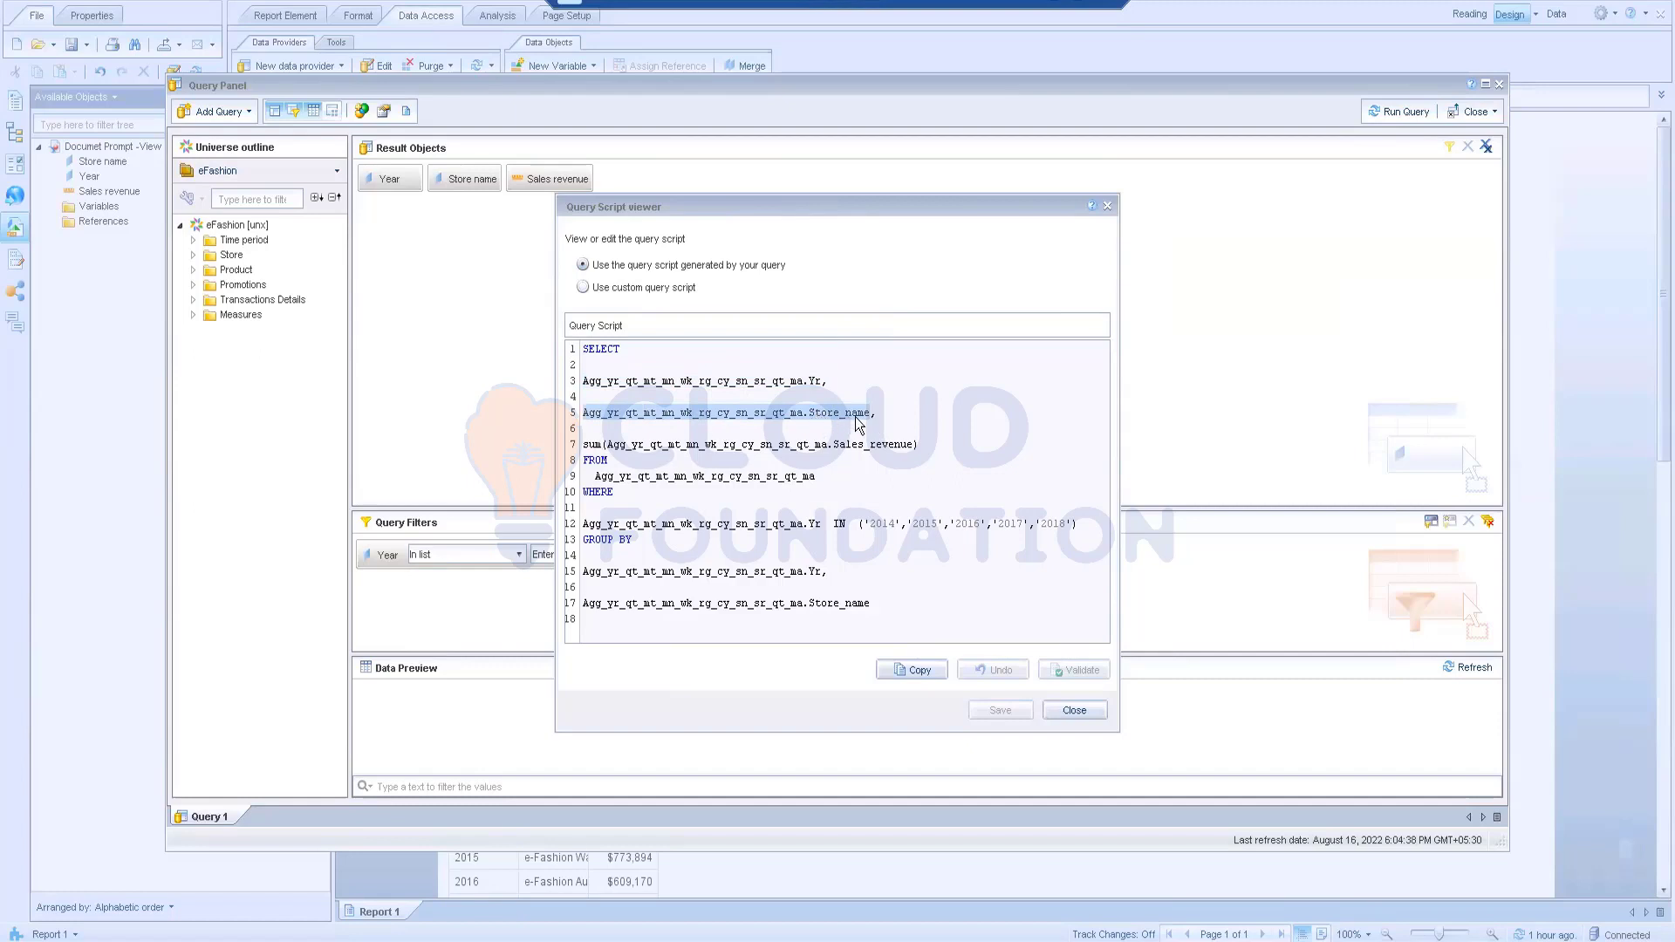
{"action": "left_click", "coordinate": [939, 450]}
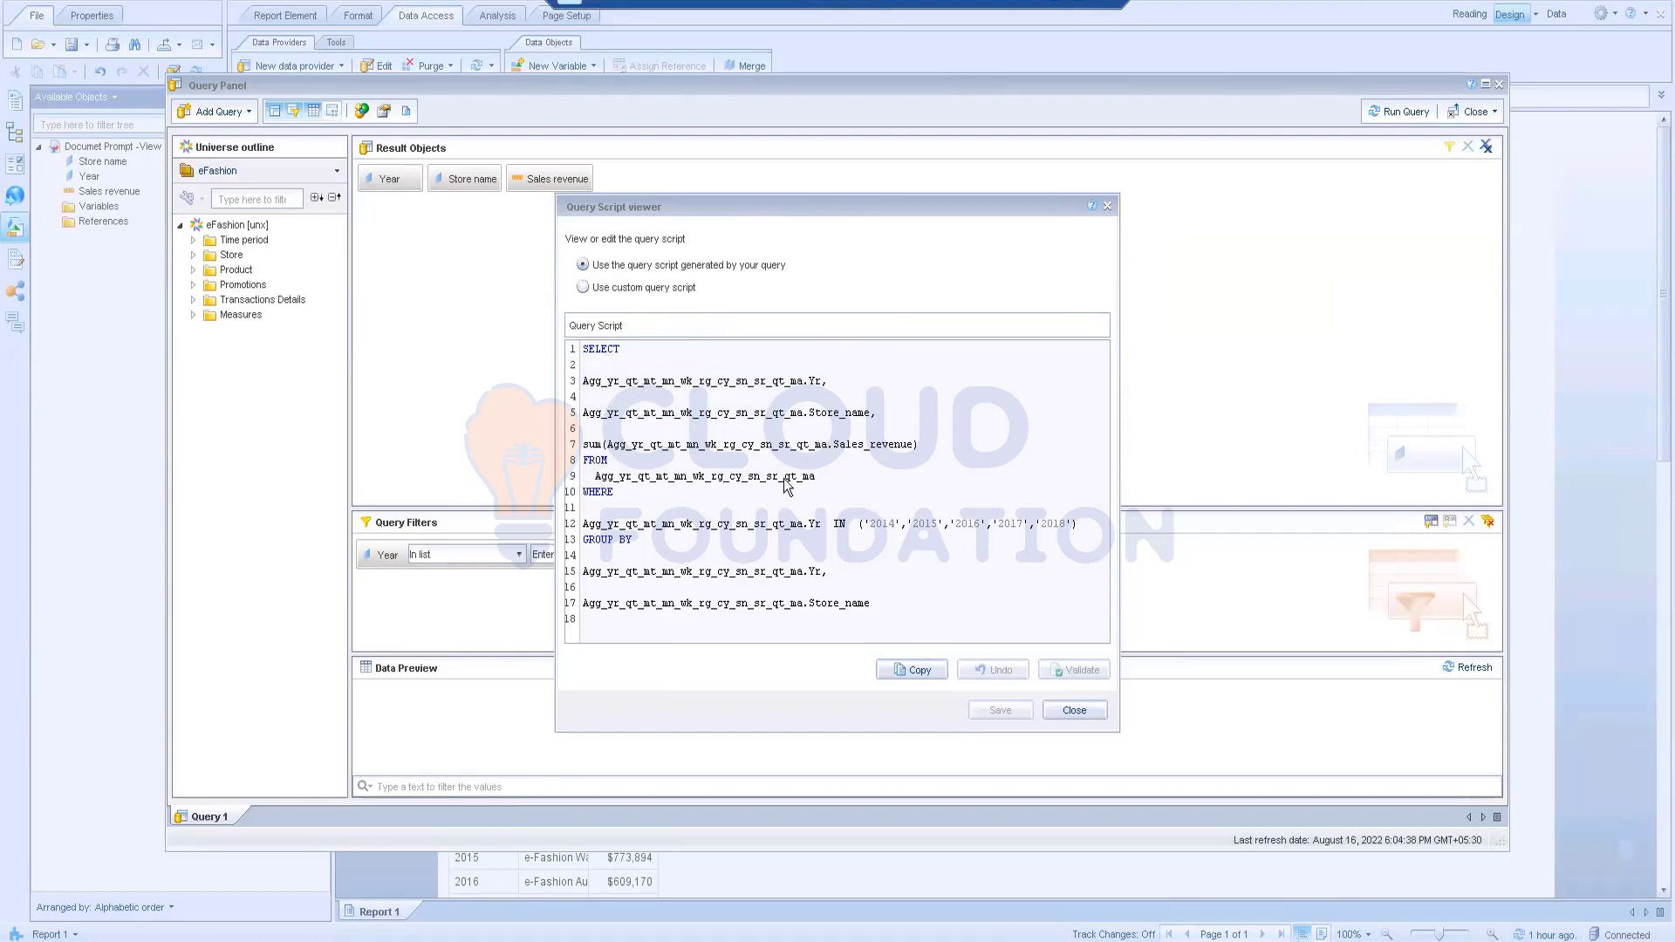
{"action": "left_click_drag", "start_coordinate": [817, 477], "coordinate": [600, 476]}
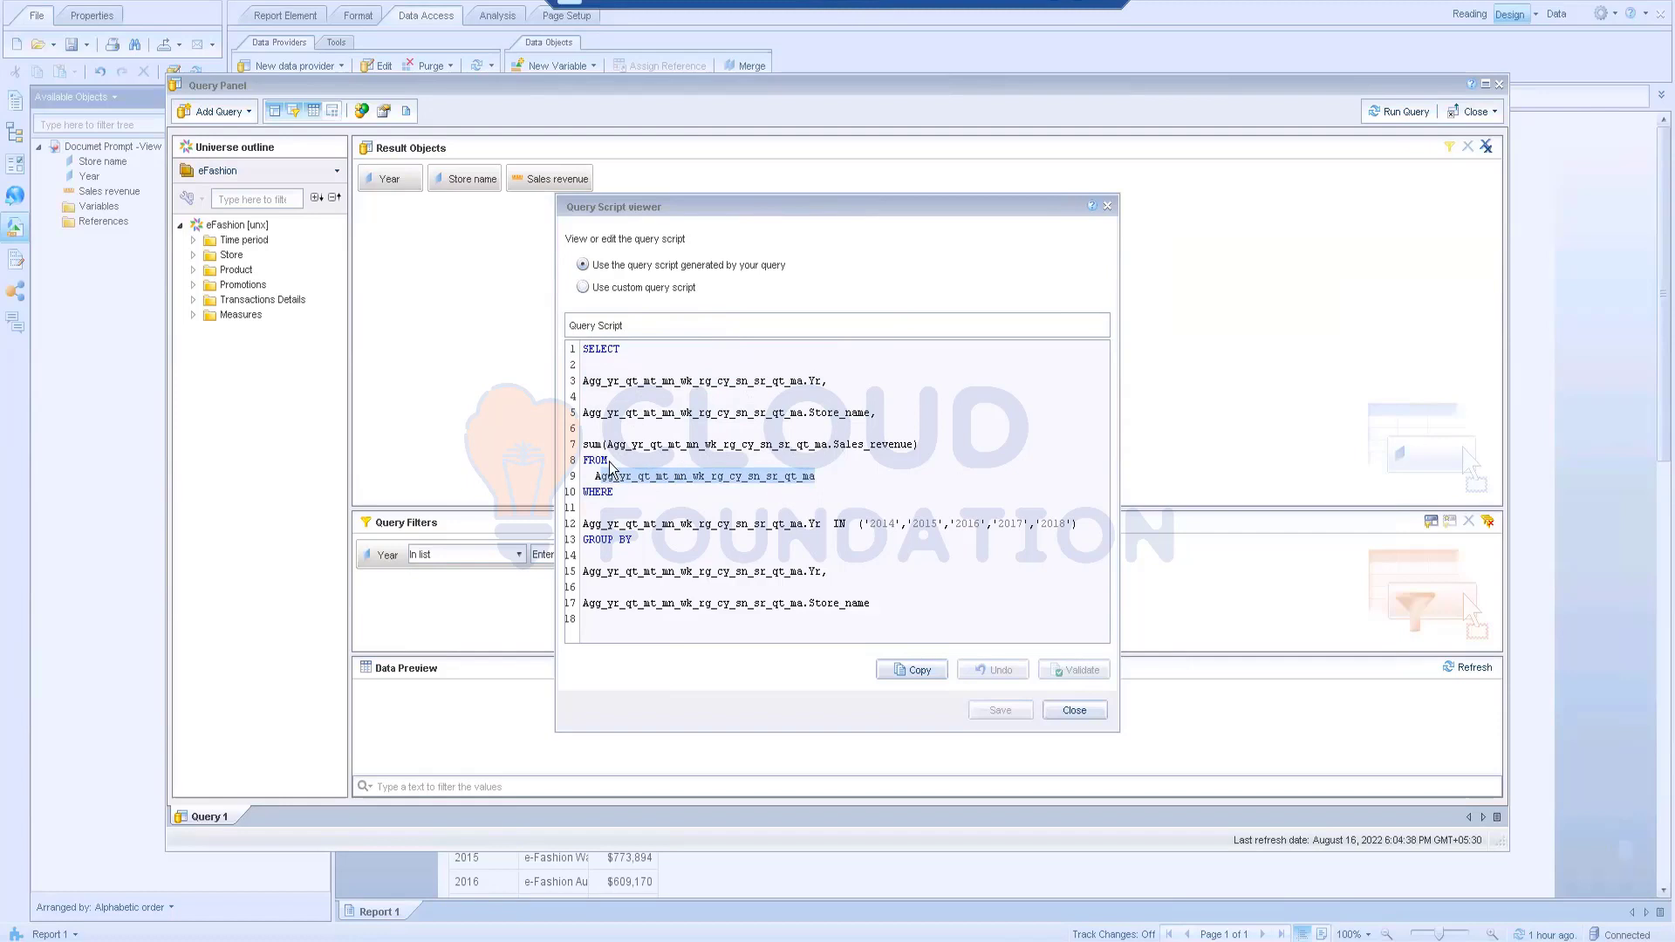
{"action": "left_click", "coordinate": [632, 499]}
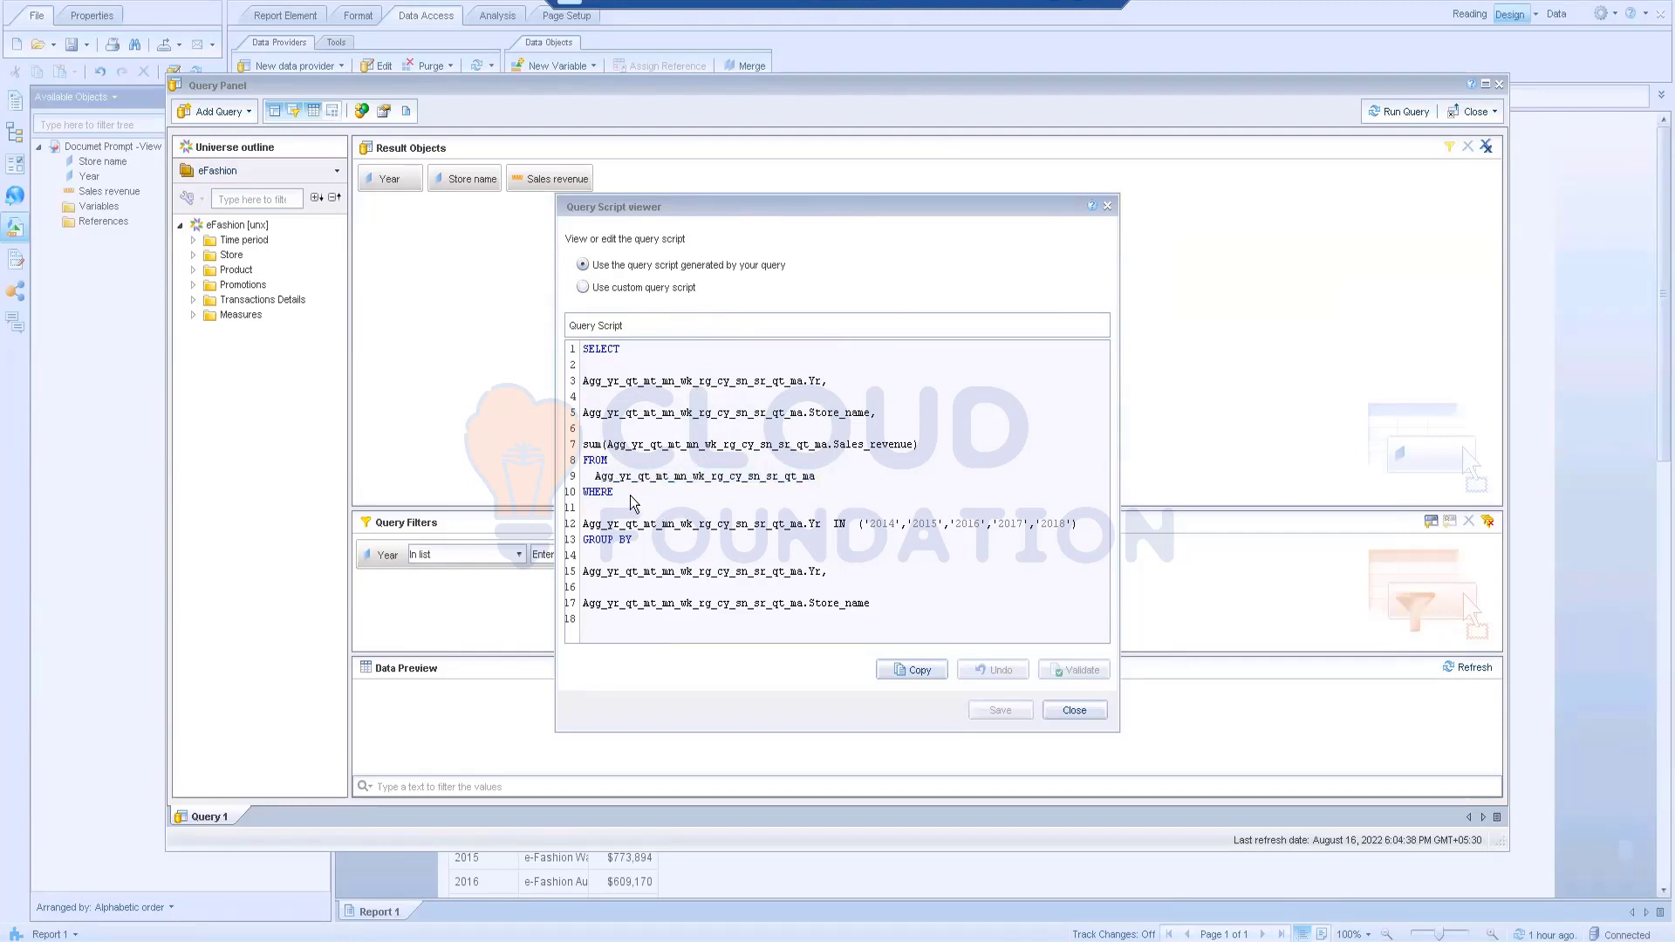
{"action": "left_click_drag", "start_coordinate": [825, 206], "coordinate": [995, 146]}
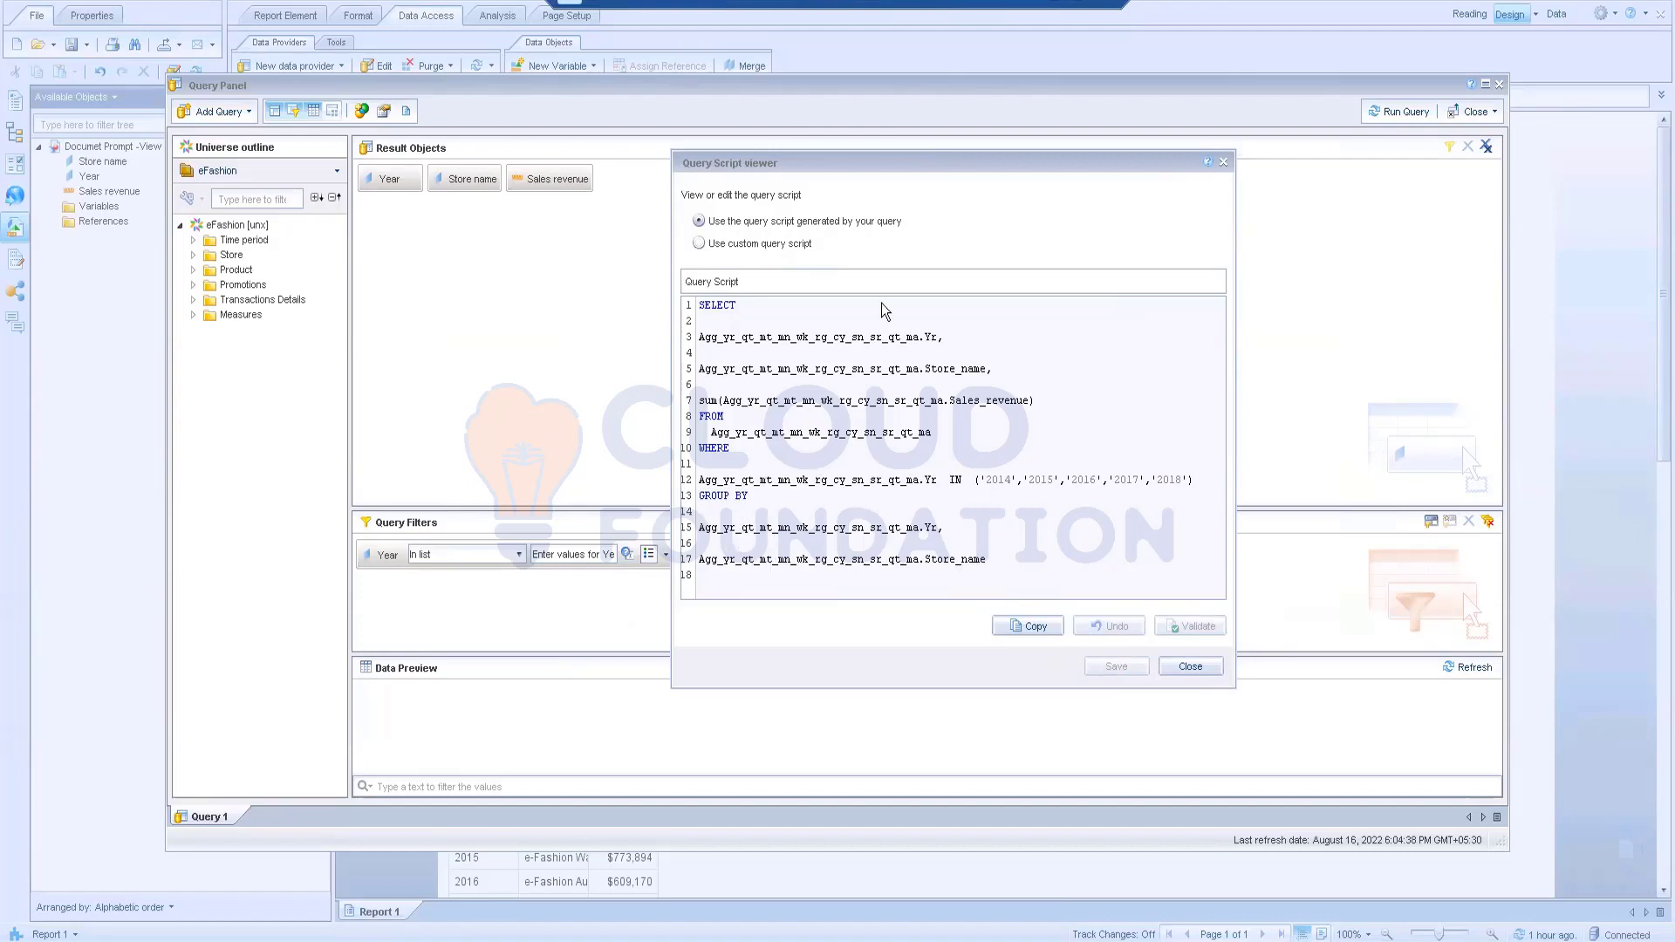
{"action": "left_click_drag", "start_coordinate": [1023, 563], "coordinate": [695, 305]}
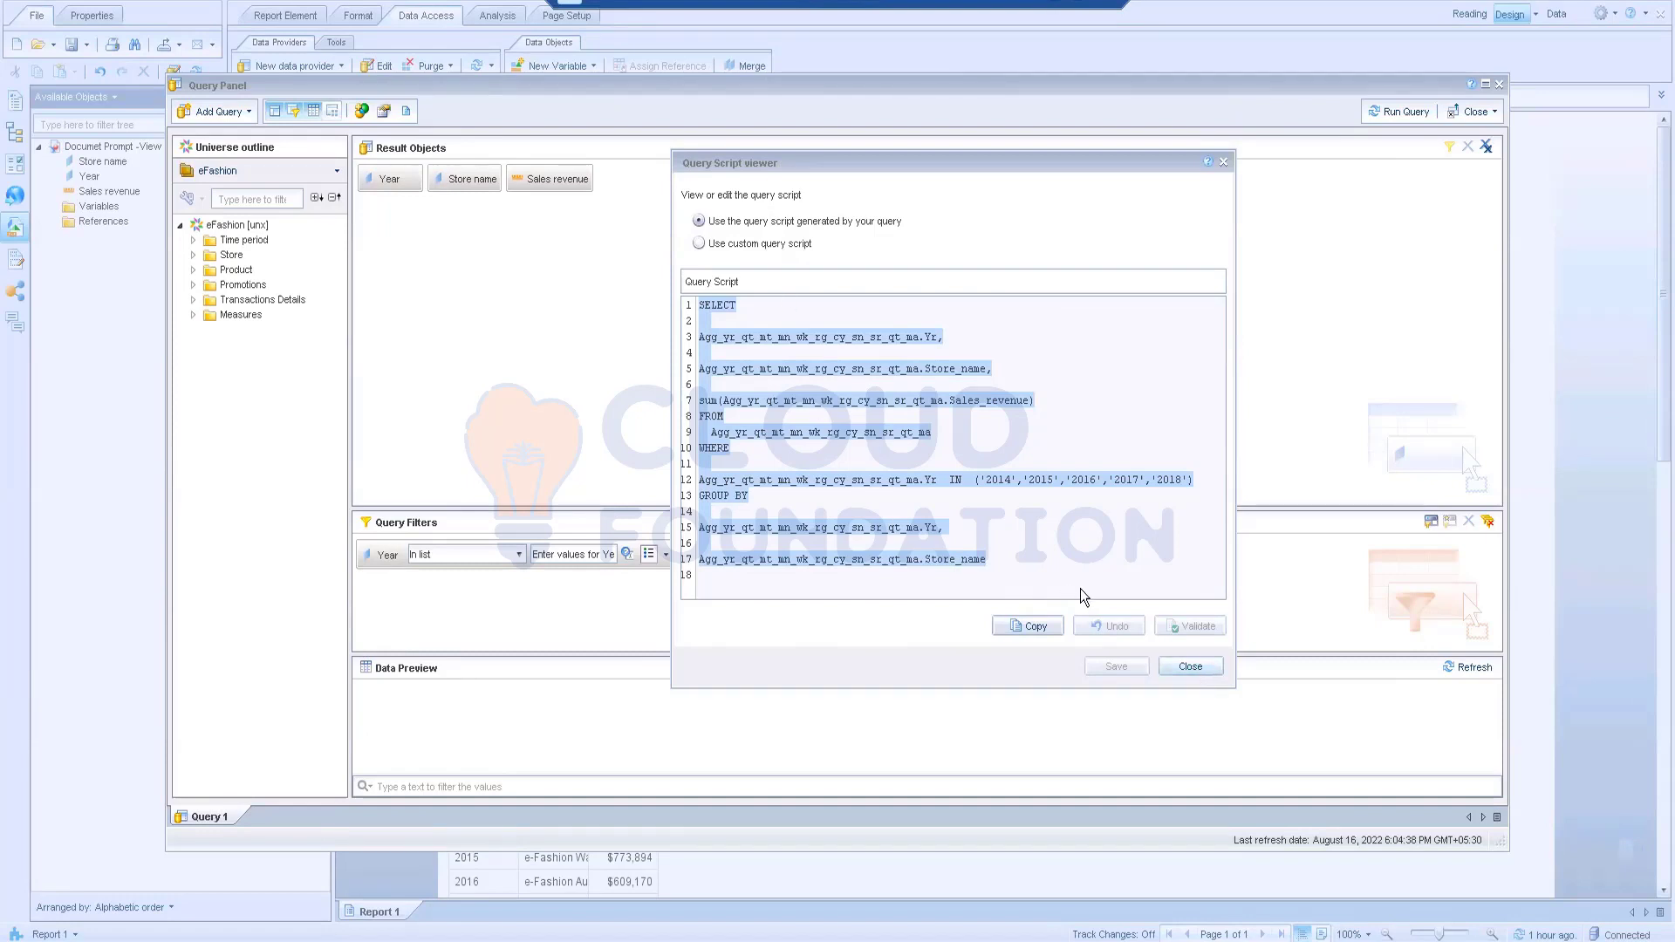
{"action": "left_click", "coordinate": [1191, 666]}
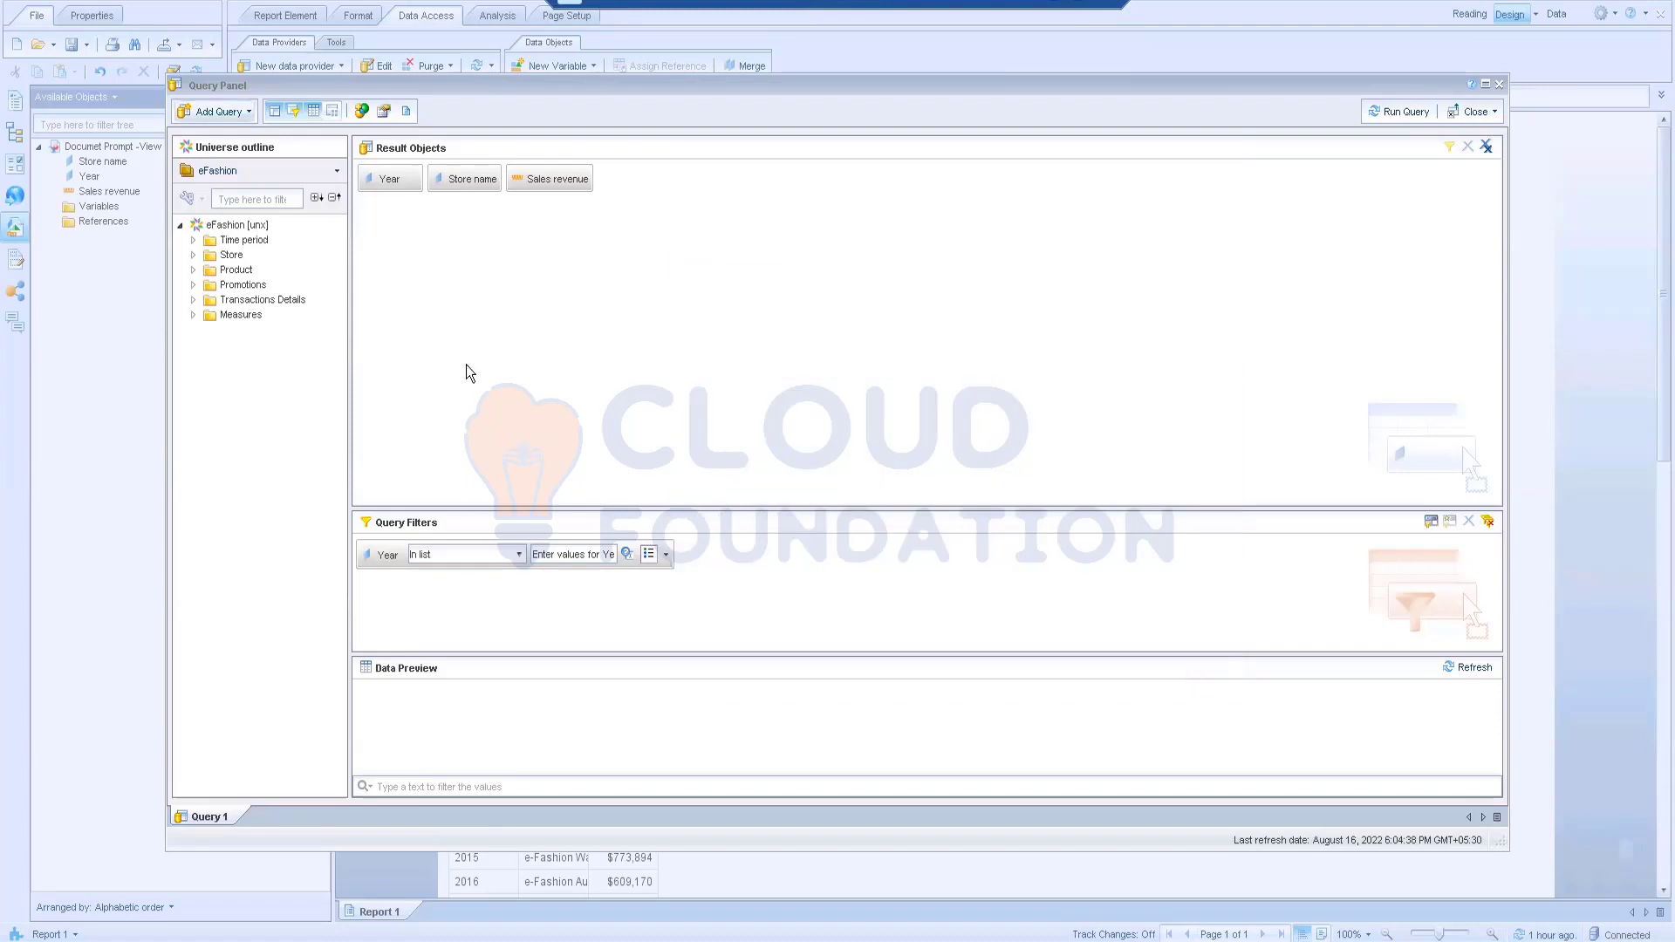
- Close the Query Panel and start a new document on the eFashion universe
{"action": "left_click", "coordinate": [1498, 84]}
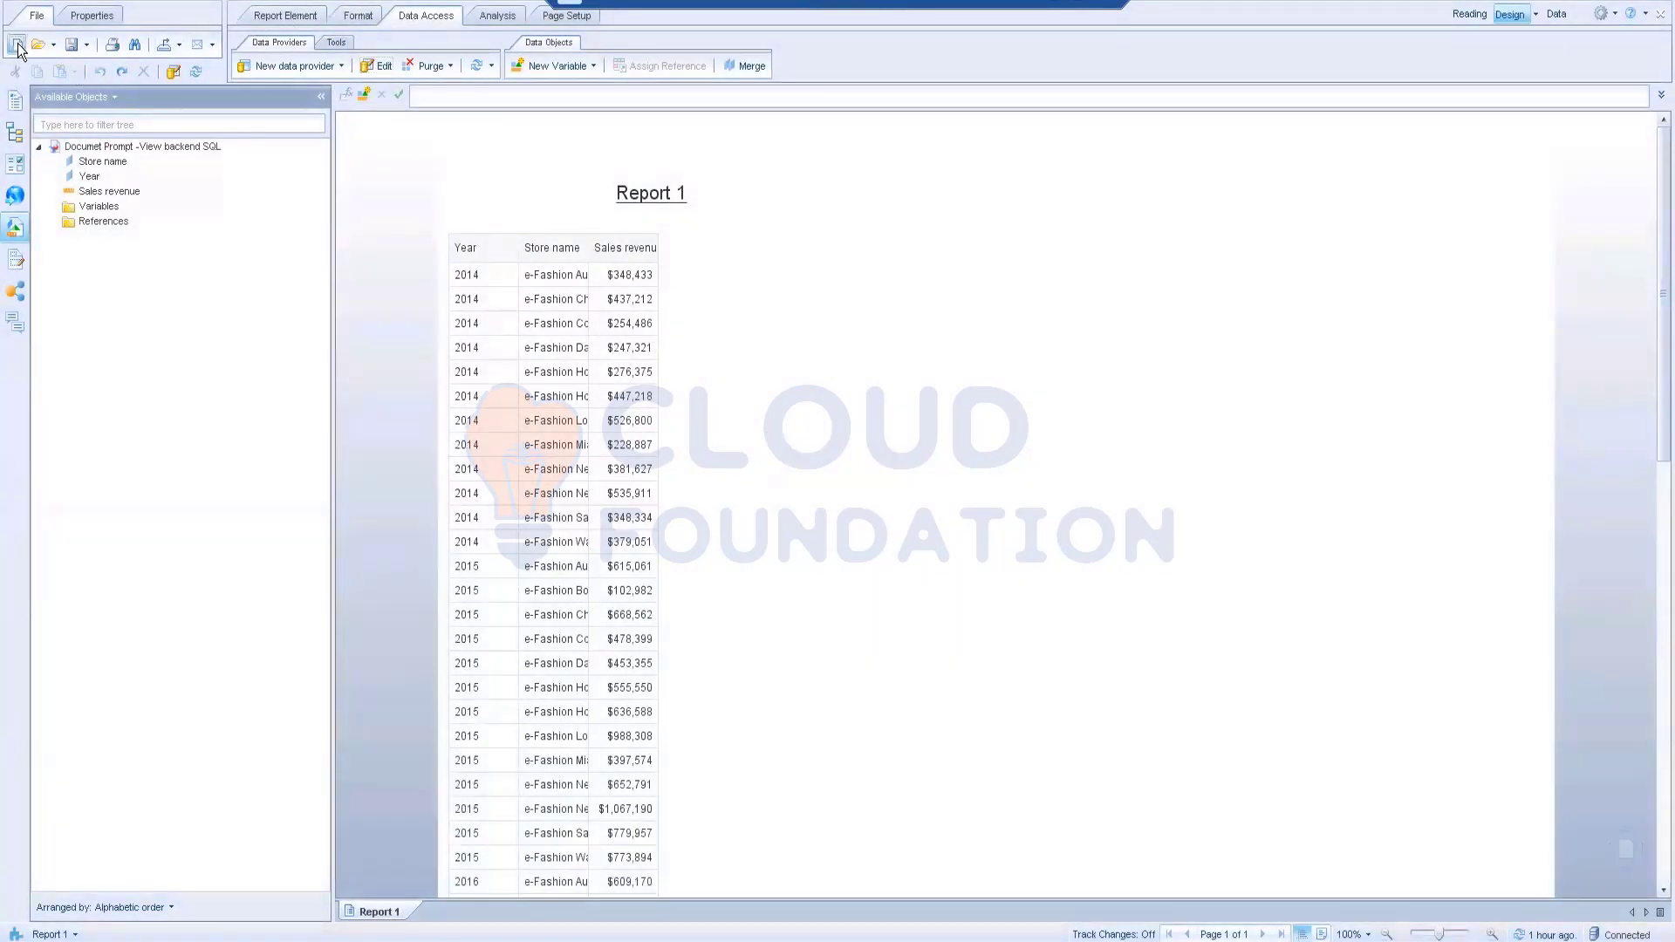
{"action": "left_click", "coordinate": [16, 44]}
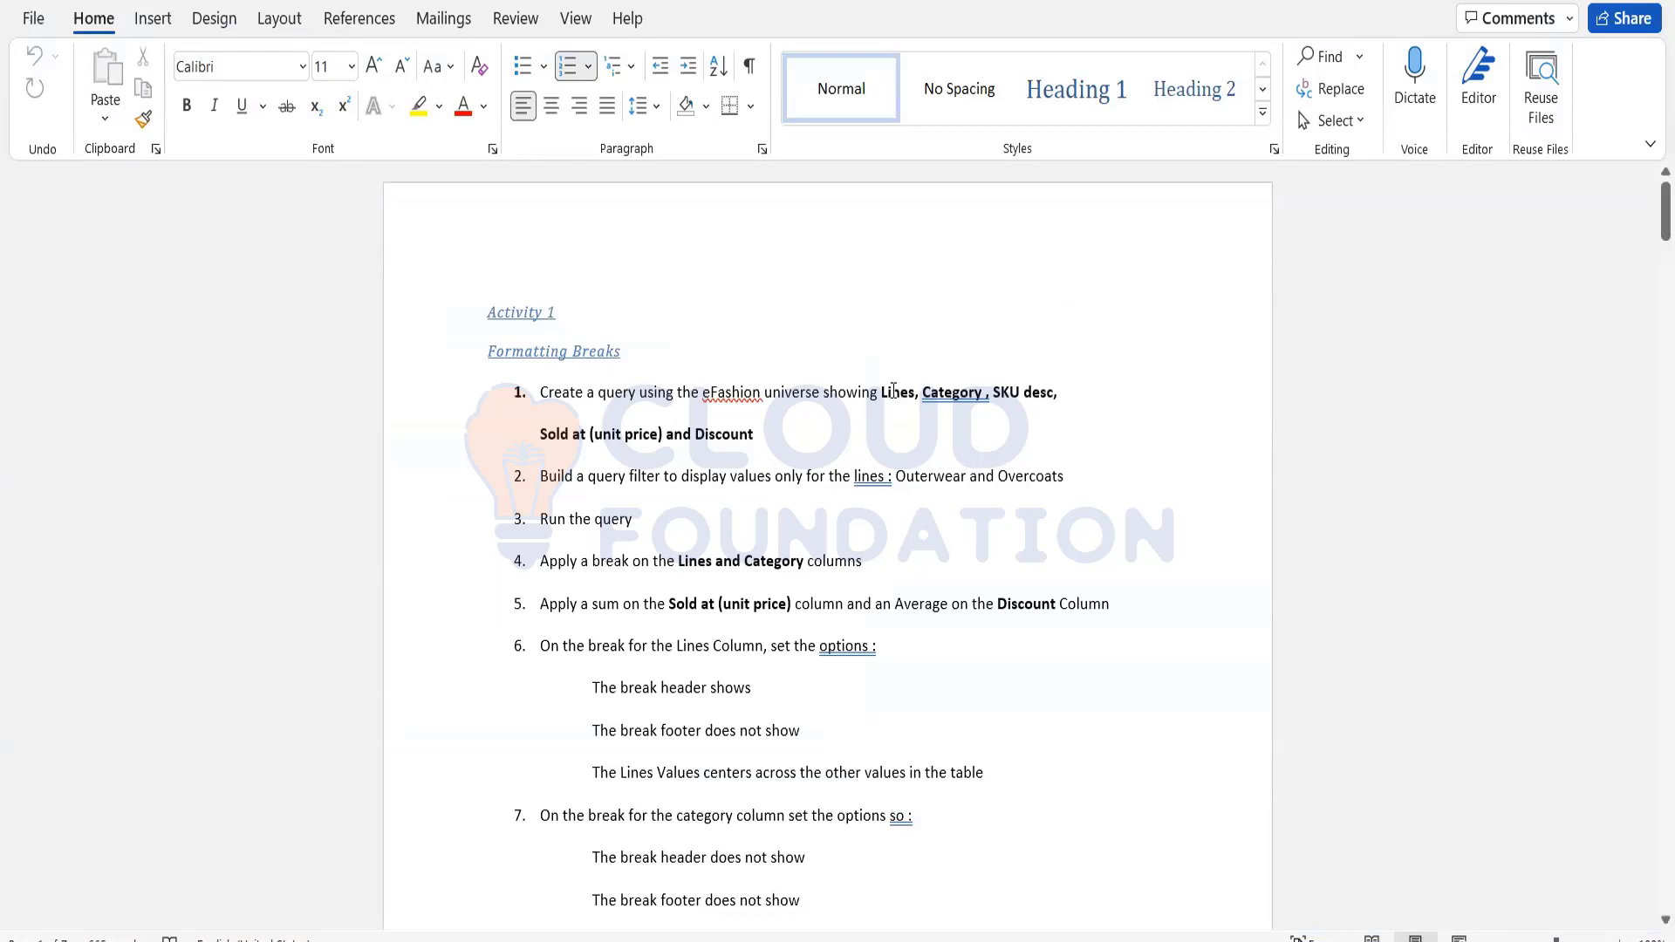
- Following item 1 of the Word exercise, add Lines, SKU desc, Category, Sold at (unit price) and Discount to the query's result objects
{"action": "left_click_drag", "start_coordinate": [879, 392], "coordinate": [881, 440]}
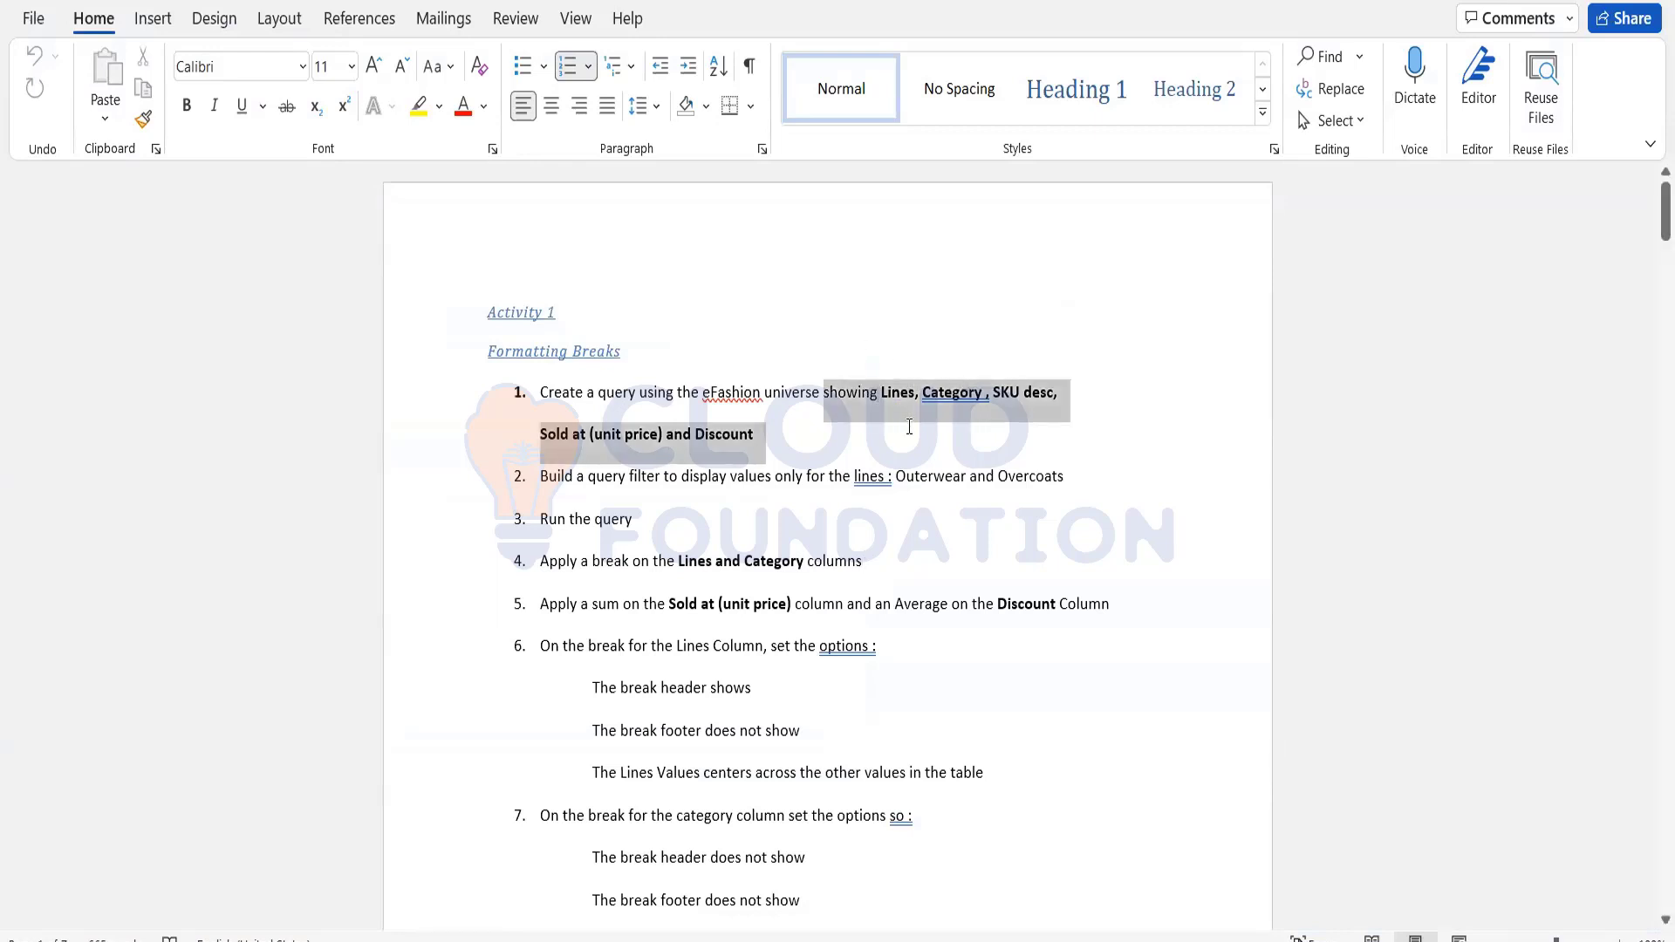
{"action": "left_click", "coordinate": [884, 463]}
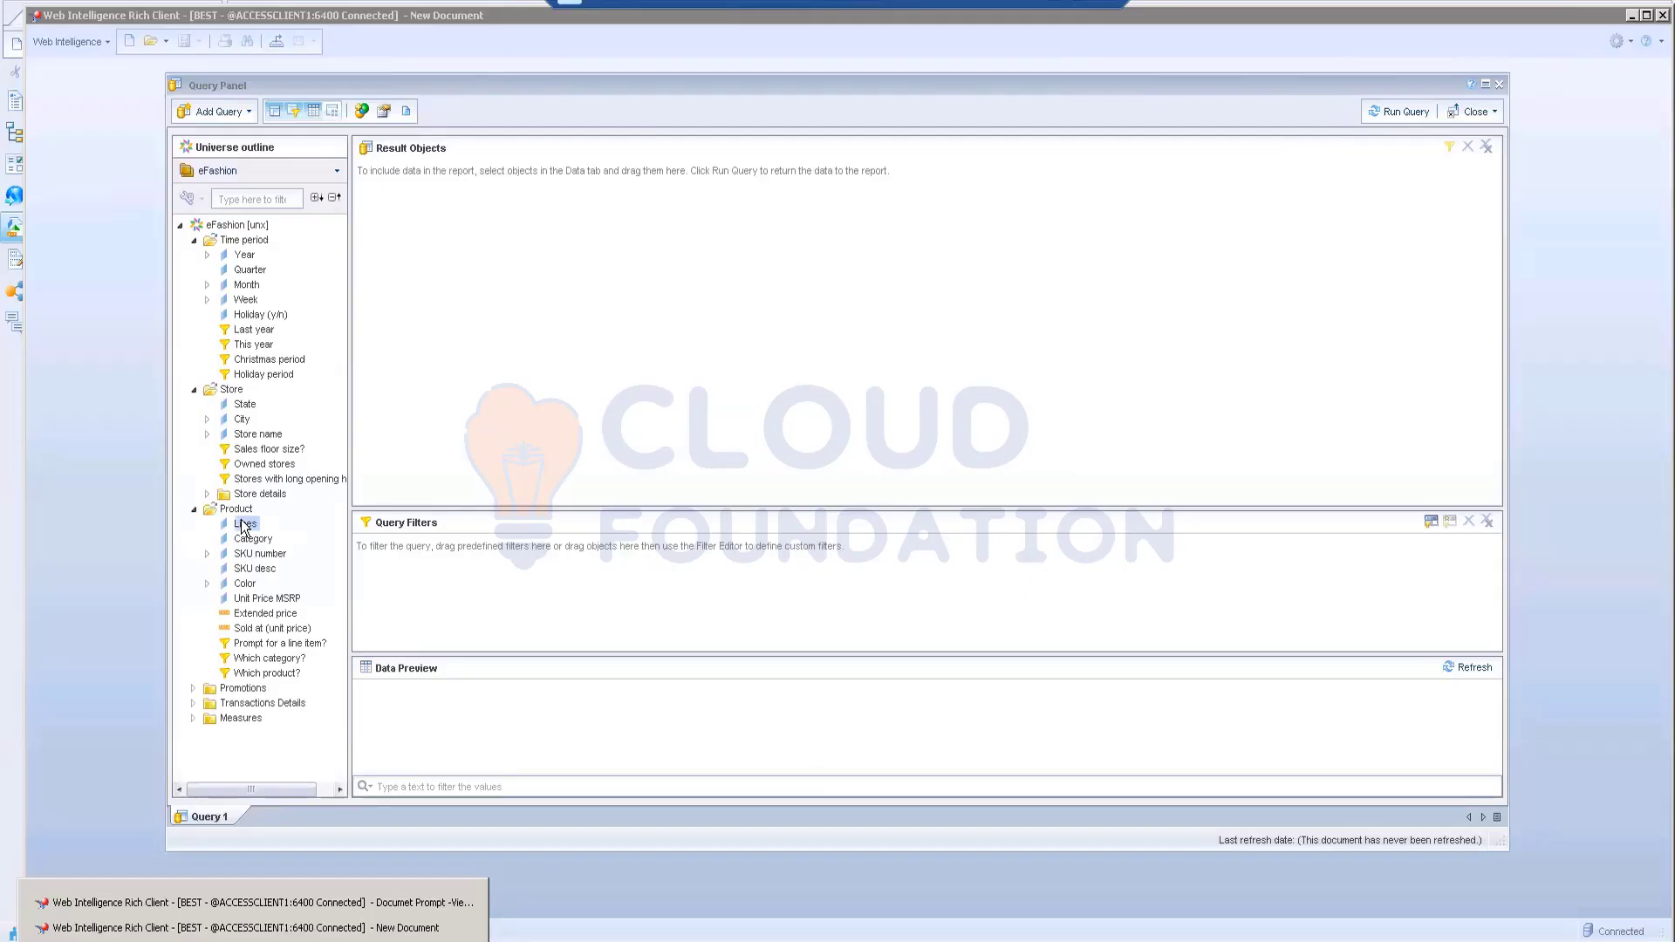
{"action": "double_click", "coordinate": [245, 524]}
{"action": "double_click", "coordinate": [247, 568]}
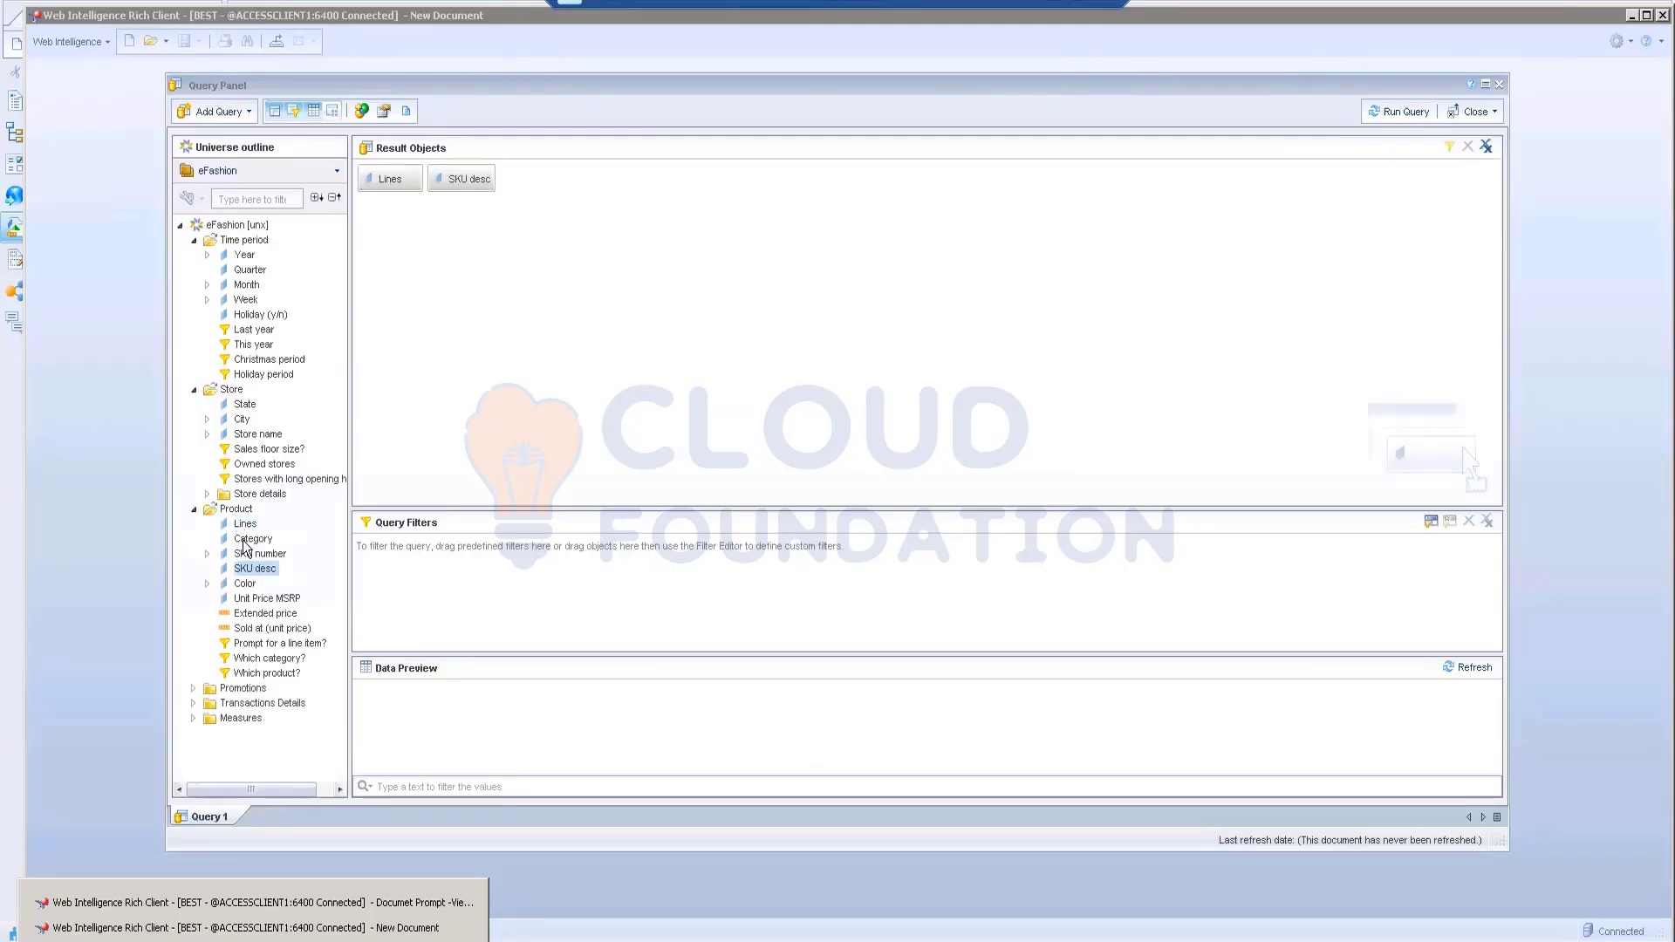
{"action": "double_click", "coordinate": [248, 539]}
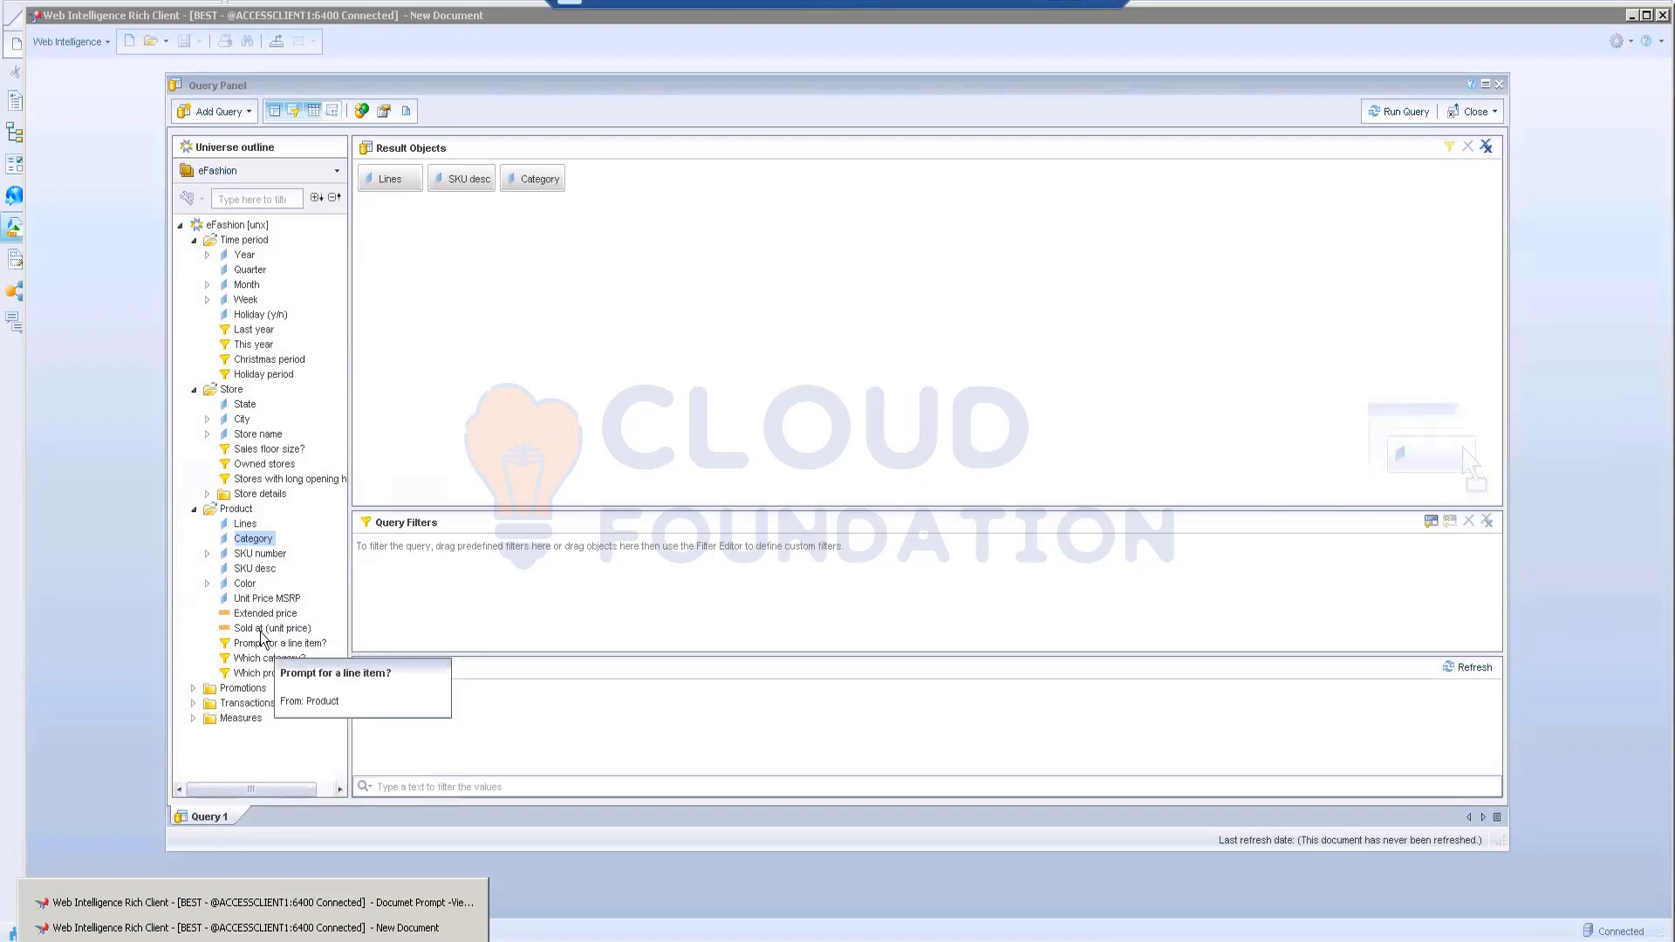
{"action": "left_click", "coordinate": [261, 630]}
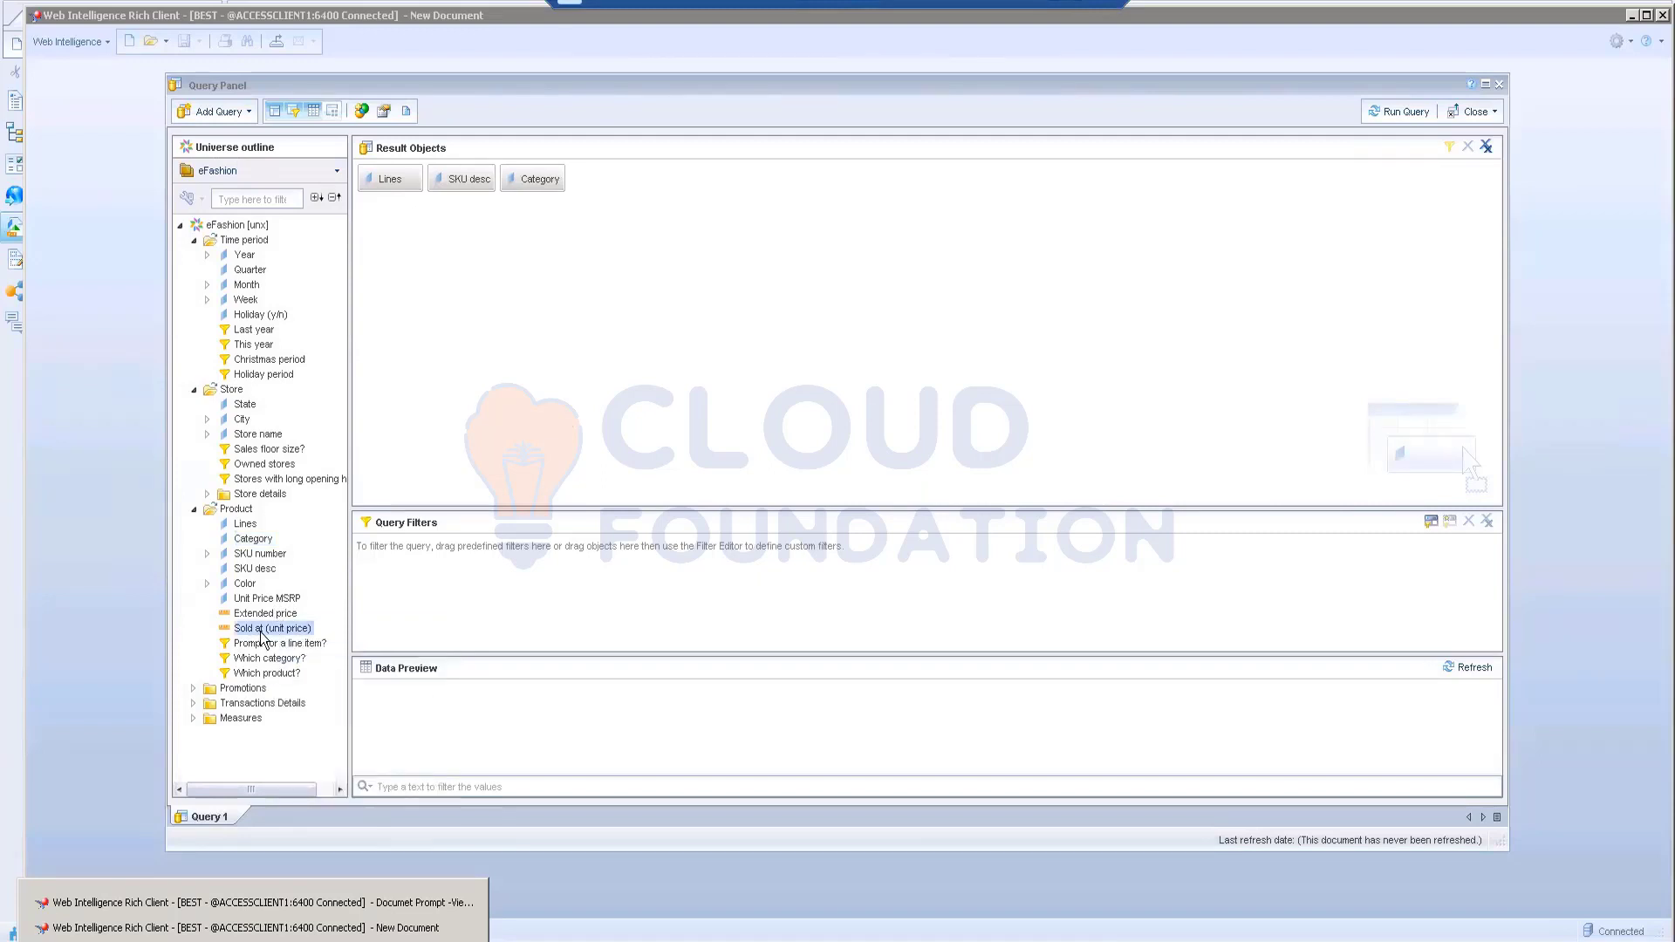
{"action": "double_click", "coordinate": [261, 630]}
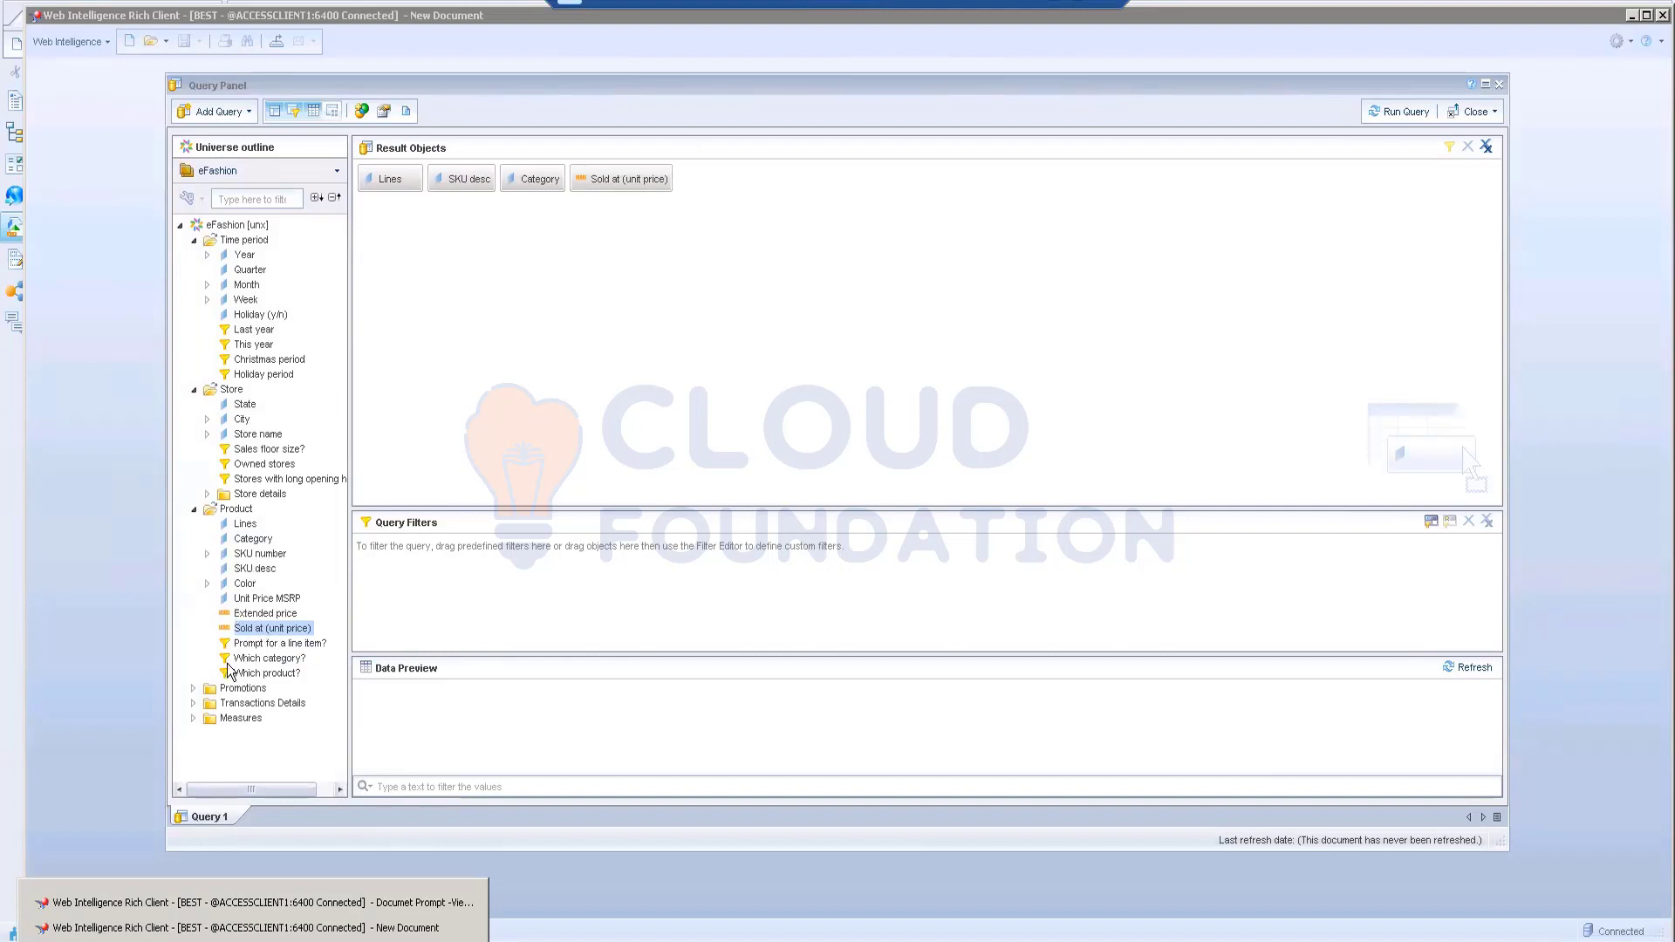
{"action": "left_click", "coordinate": [194, 718]}
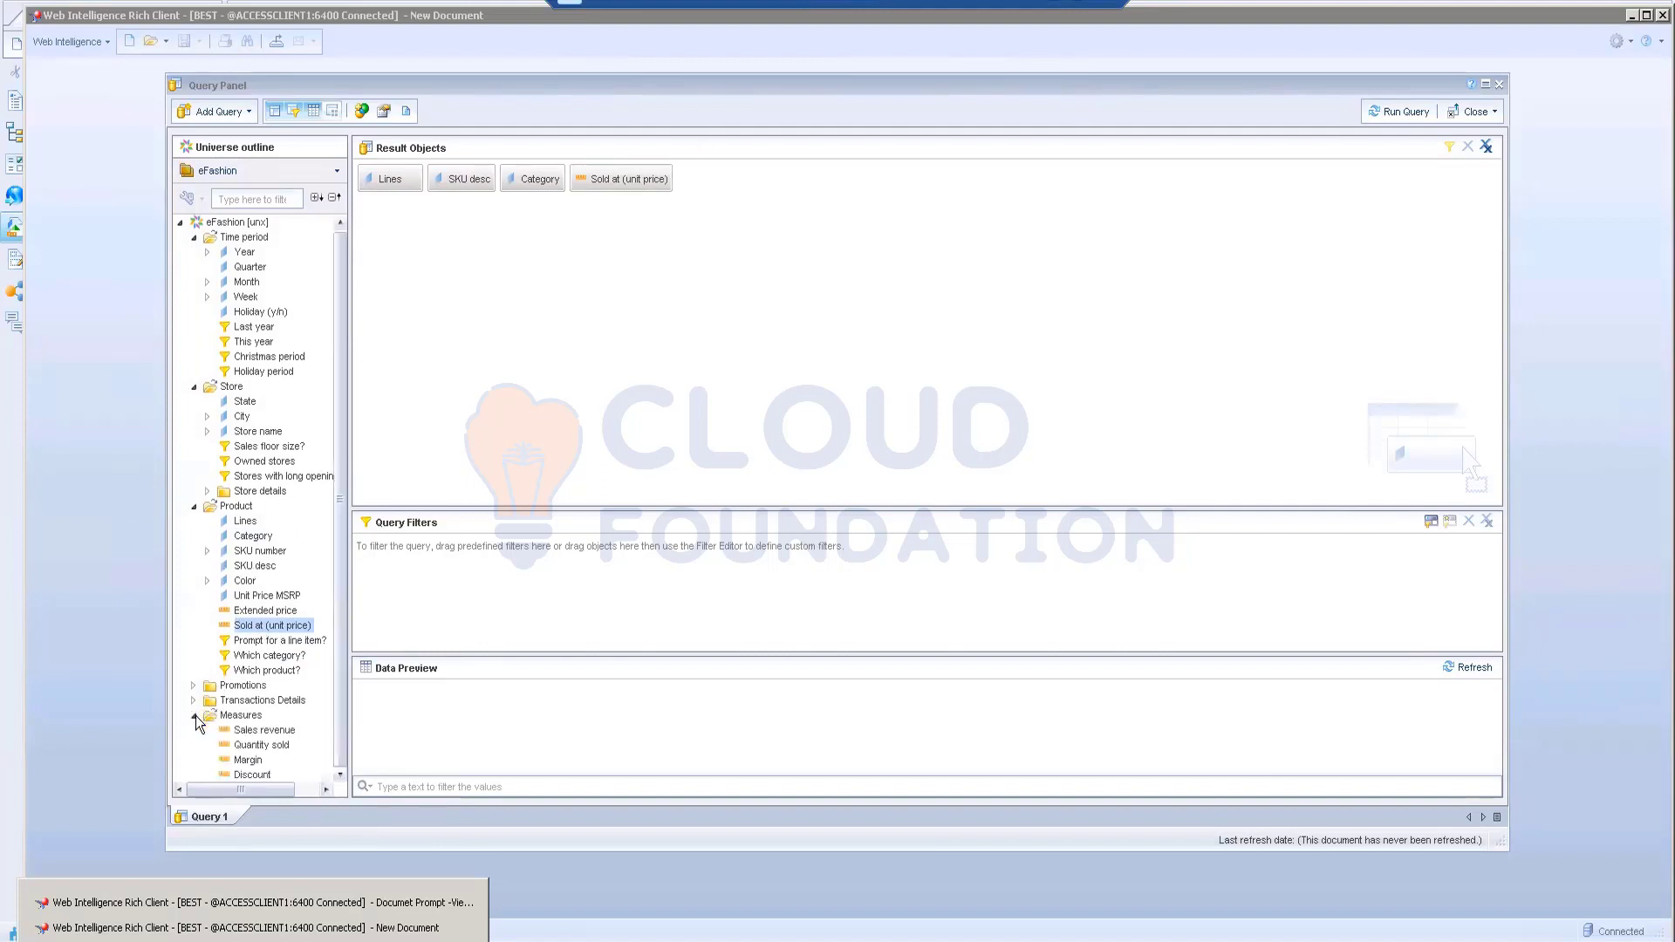
{"action": "double_click", "coordinate": [249, 775]}
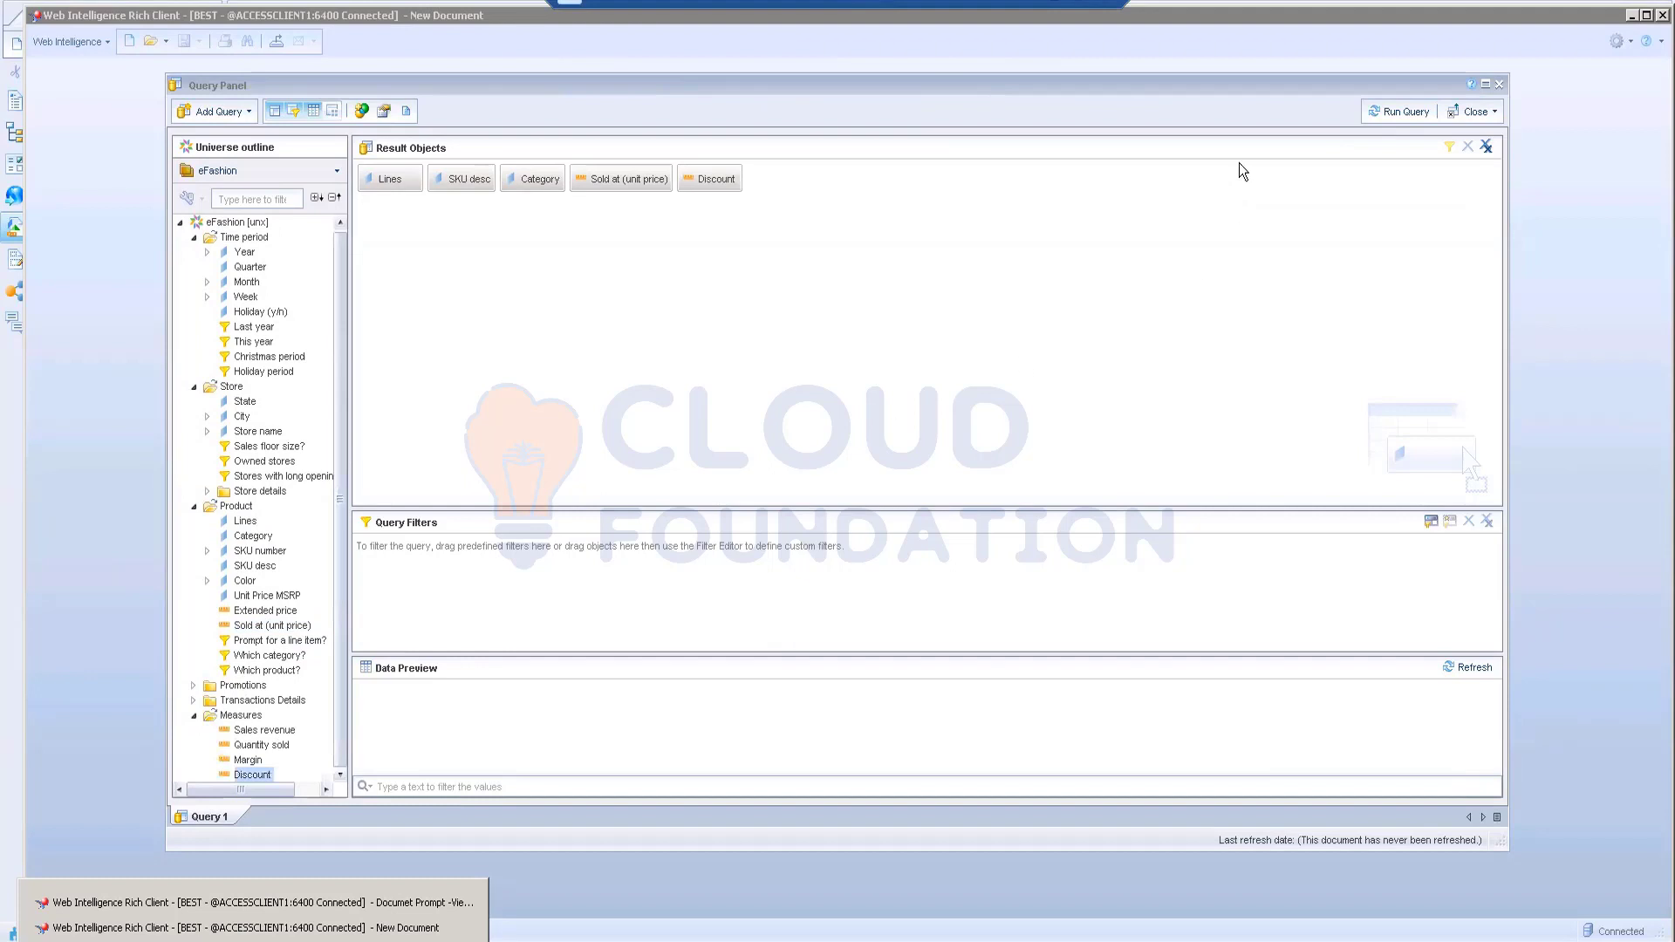
- Check the filter instruction in the Word exercise and add an In list query filter on Lines that takes values from list
{"action": "left_click", "coordinate": [1053, 2]}
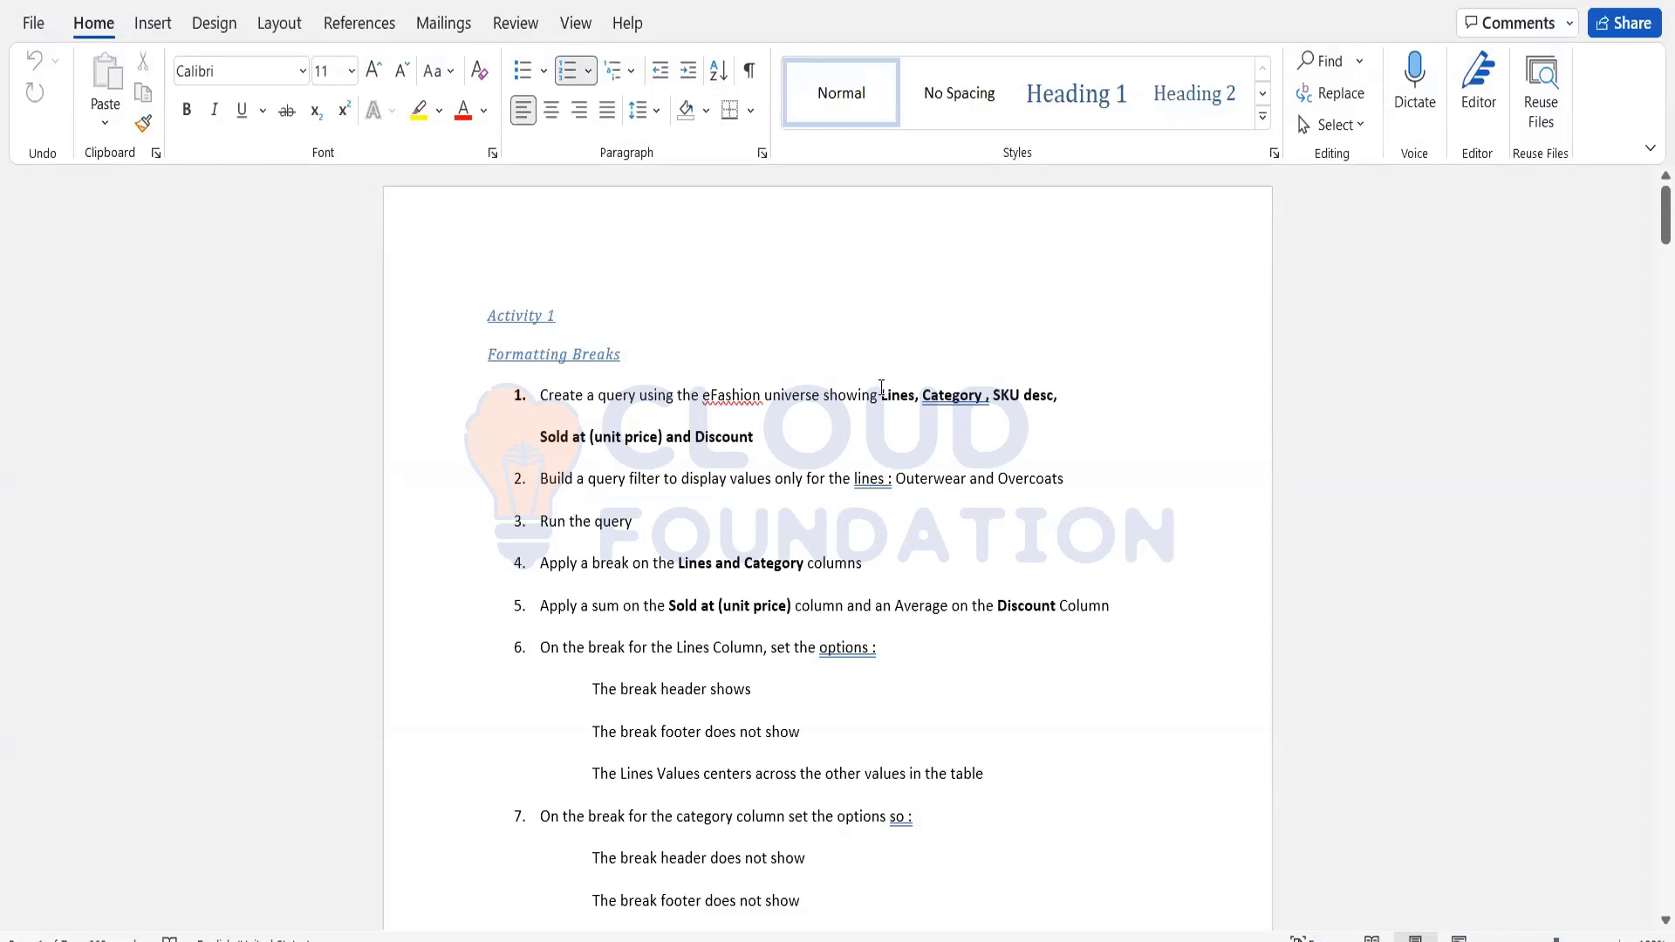
{"action": "left_click_drag", "start_coordinate": [876, 396], "coordinate": [901, 433]}
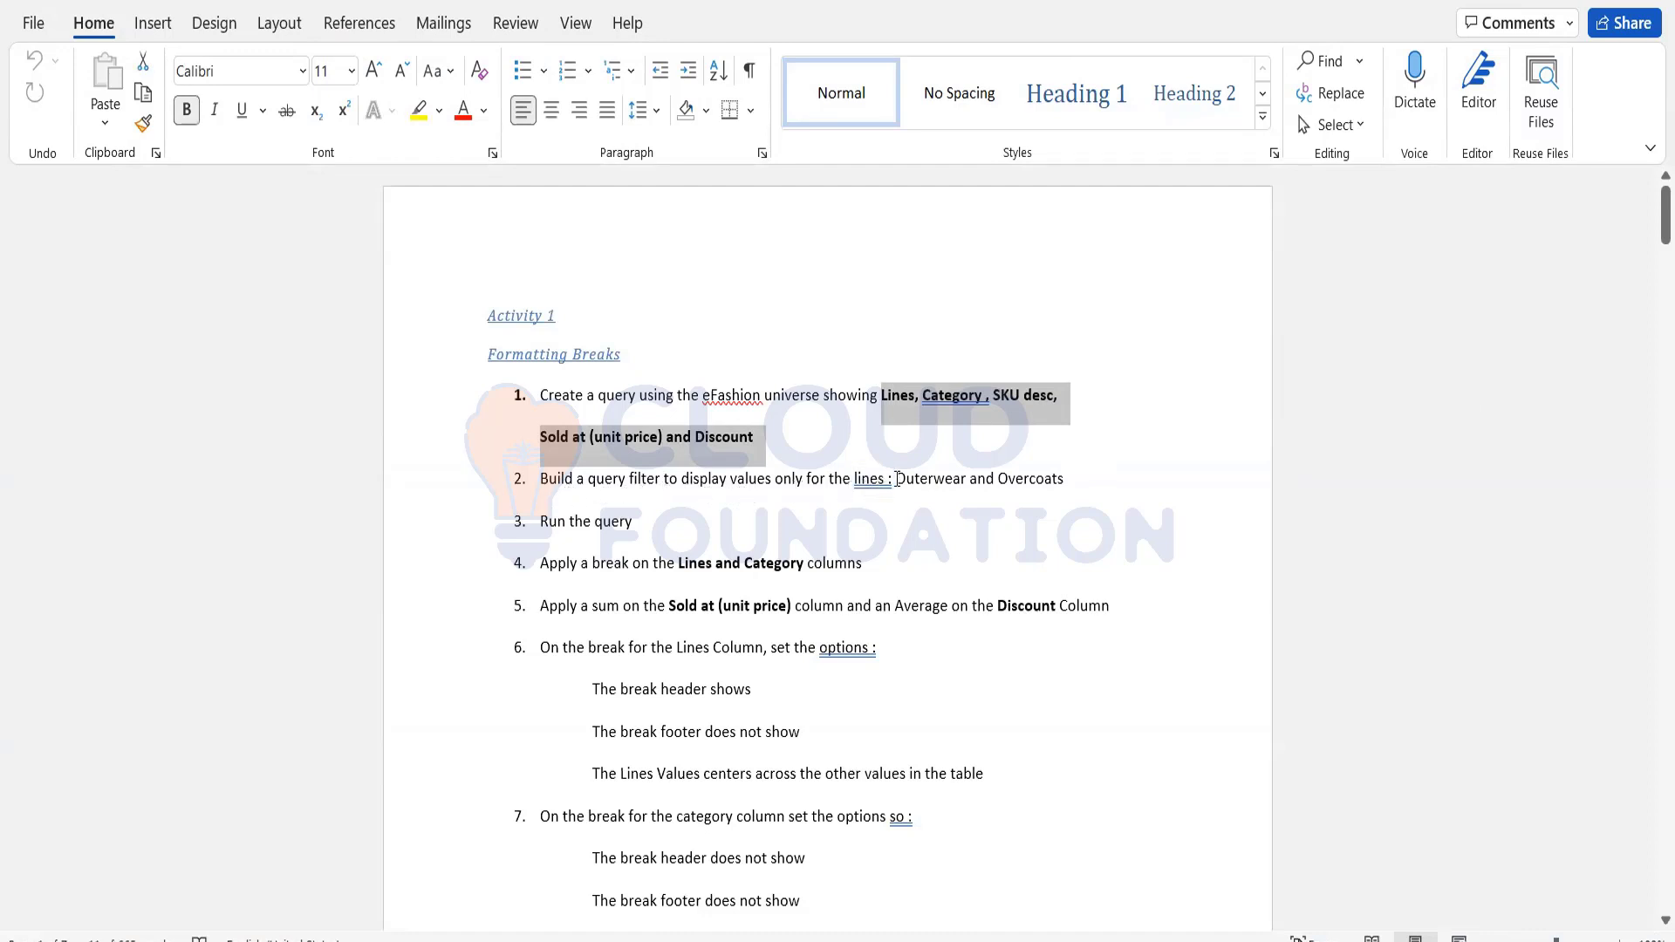
{"action": "left_click_drag", "start_coordinate": [898, 478], "coordinate": [1064, 488]}
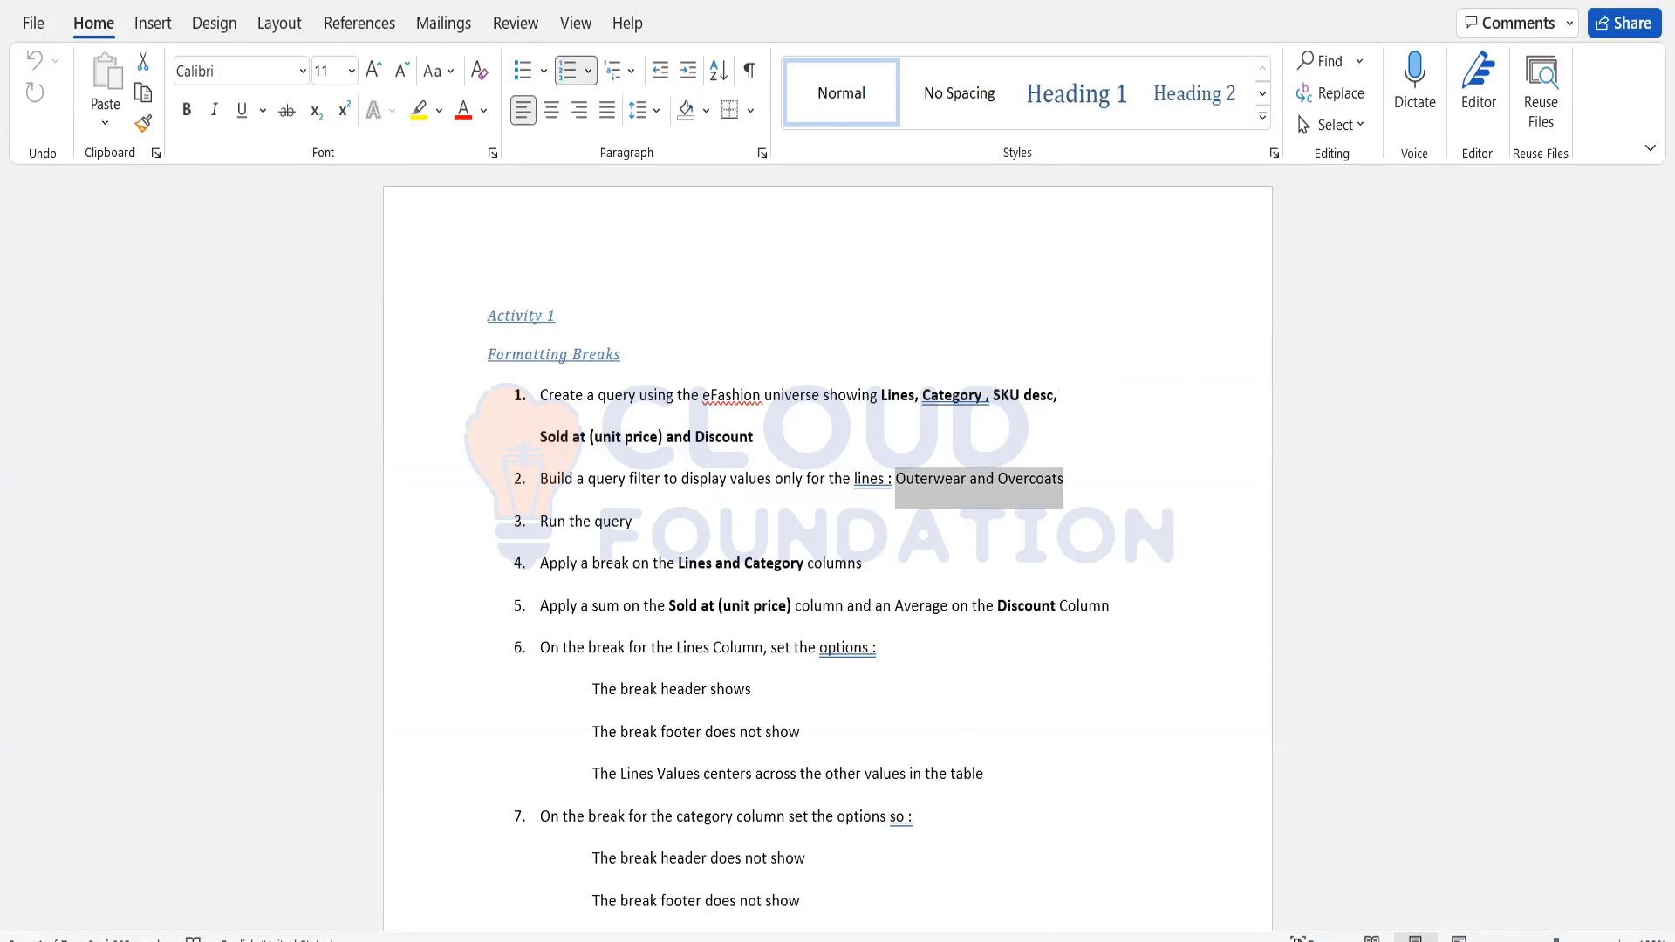
{"action": "left_click_drag", "start_coordinate": [246, 522], "coordinate": [431, 572]}
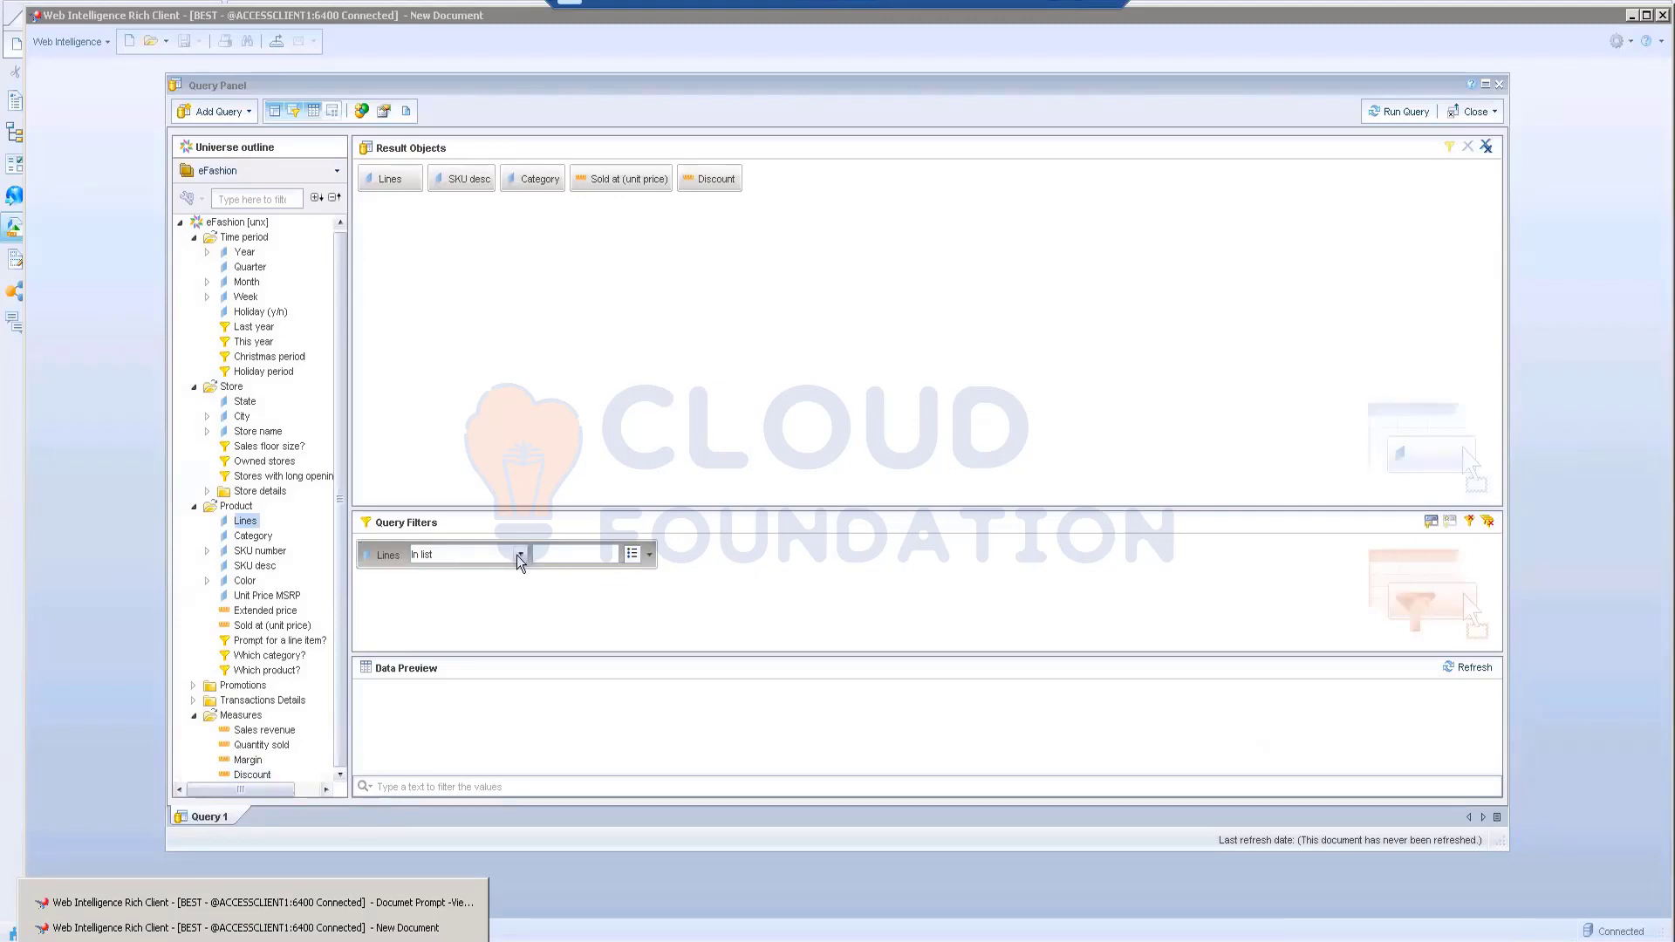
{"action": "left_click", "coordinate": [633, 557]}
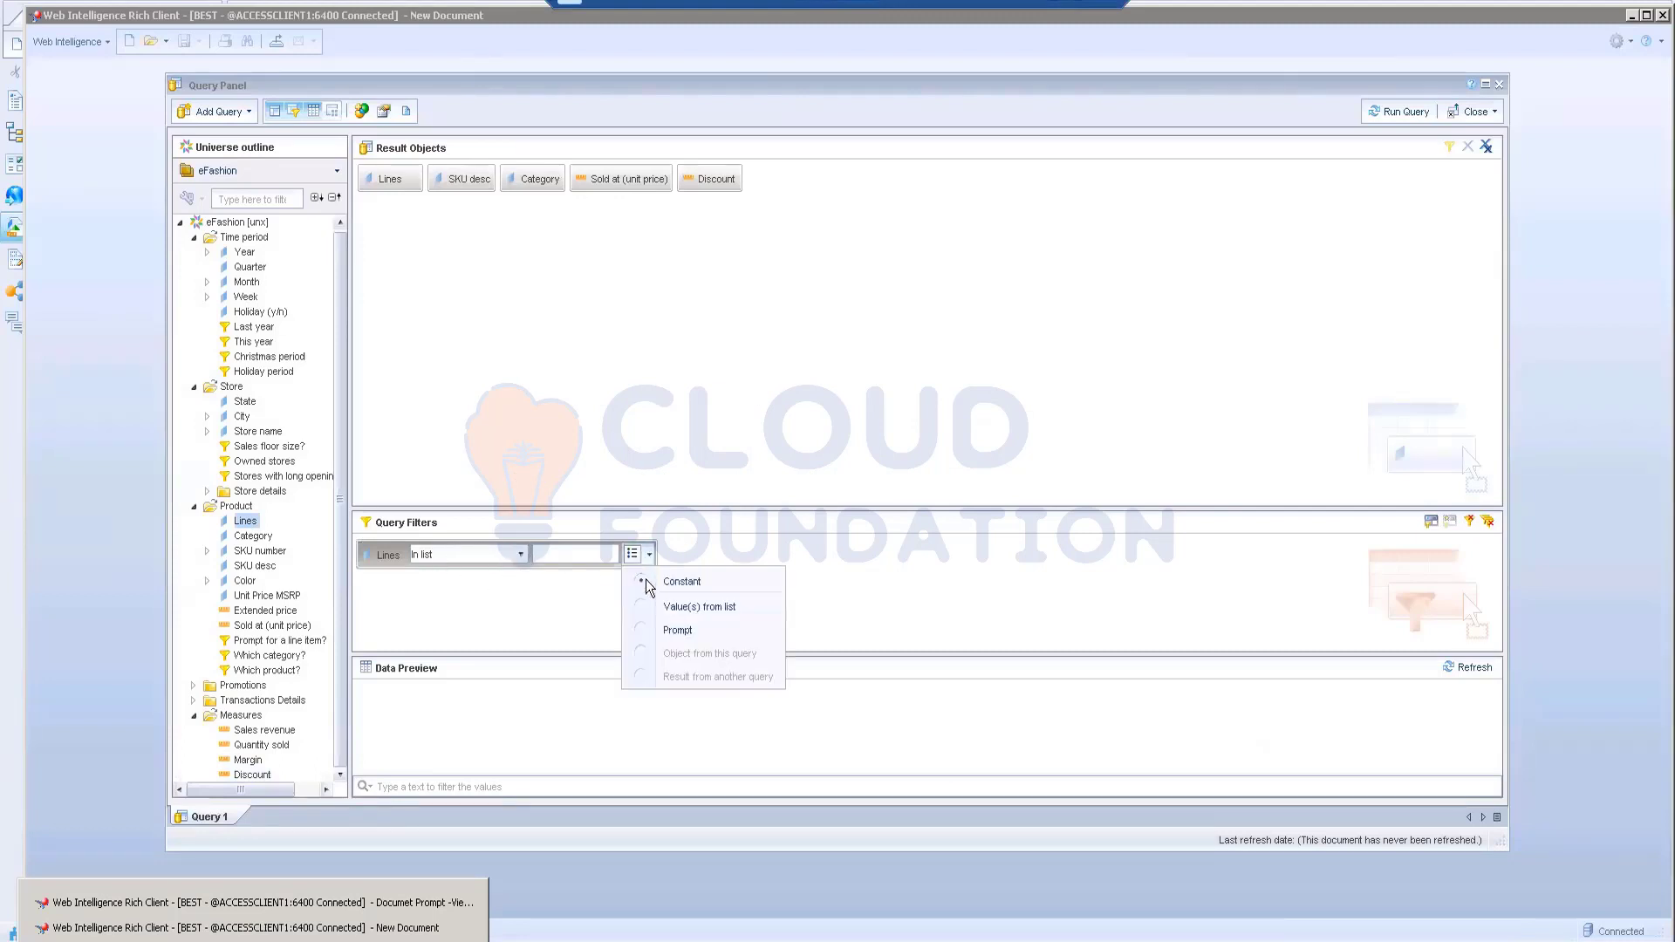
{"action": "left_click", "coordinate": [660, 608]}
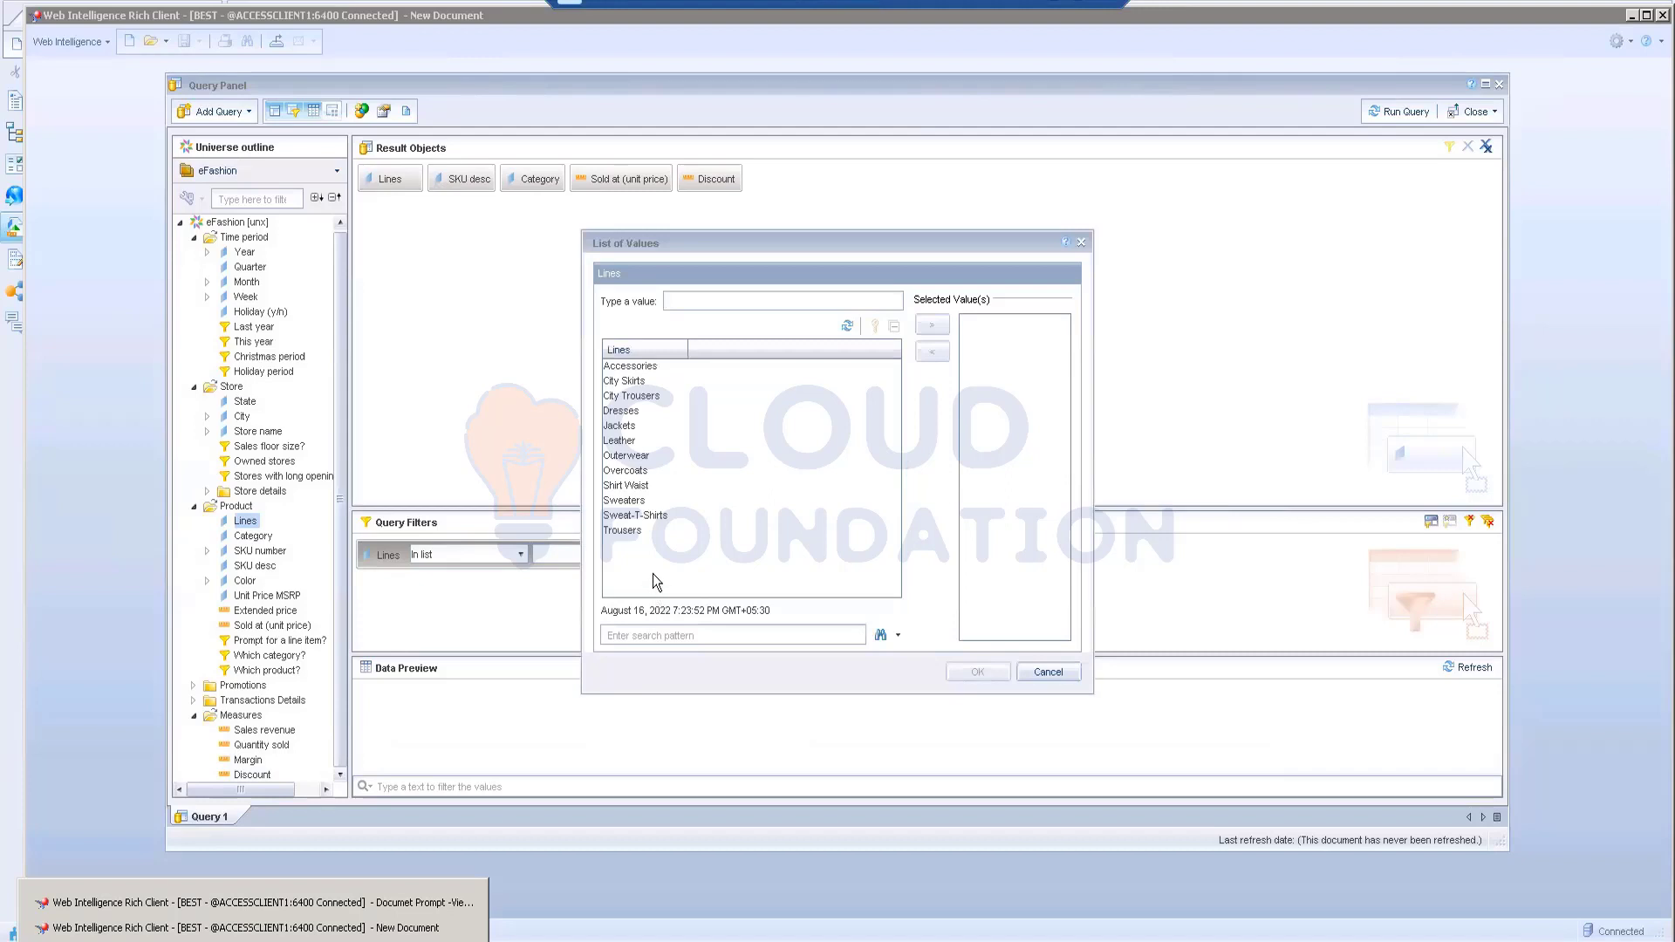
- Choose Outerwear and Overcoats as the Lines filter values and run the query
{"action": "left_click", "coordinate": [639, 473]}
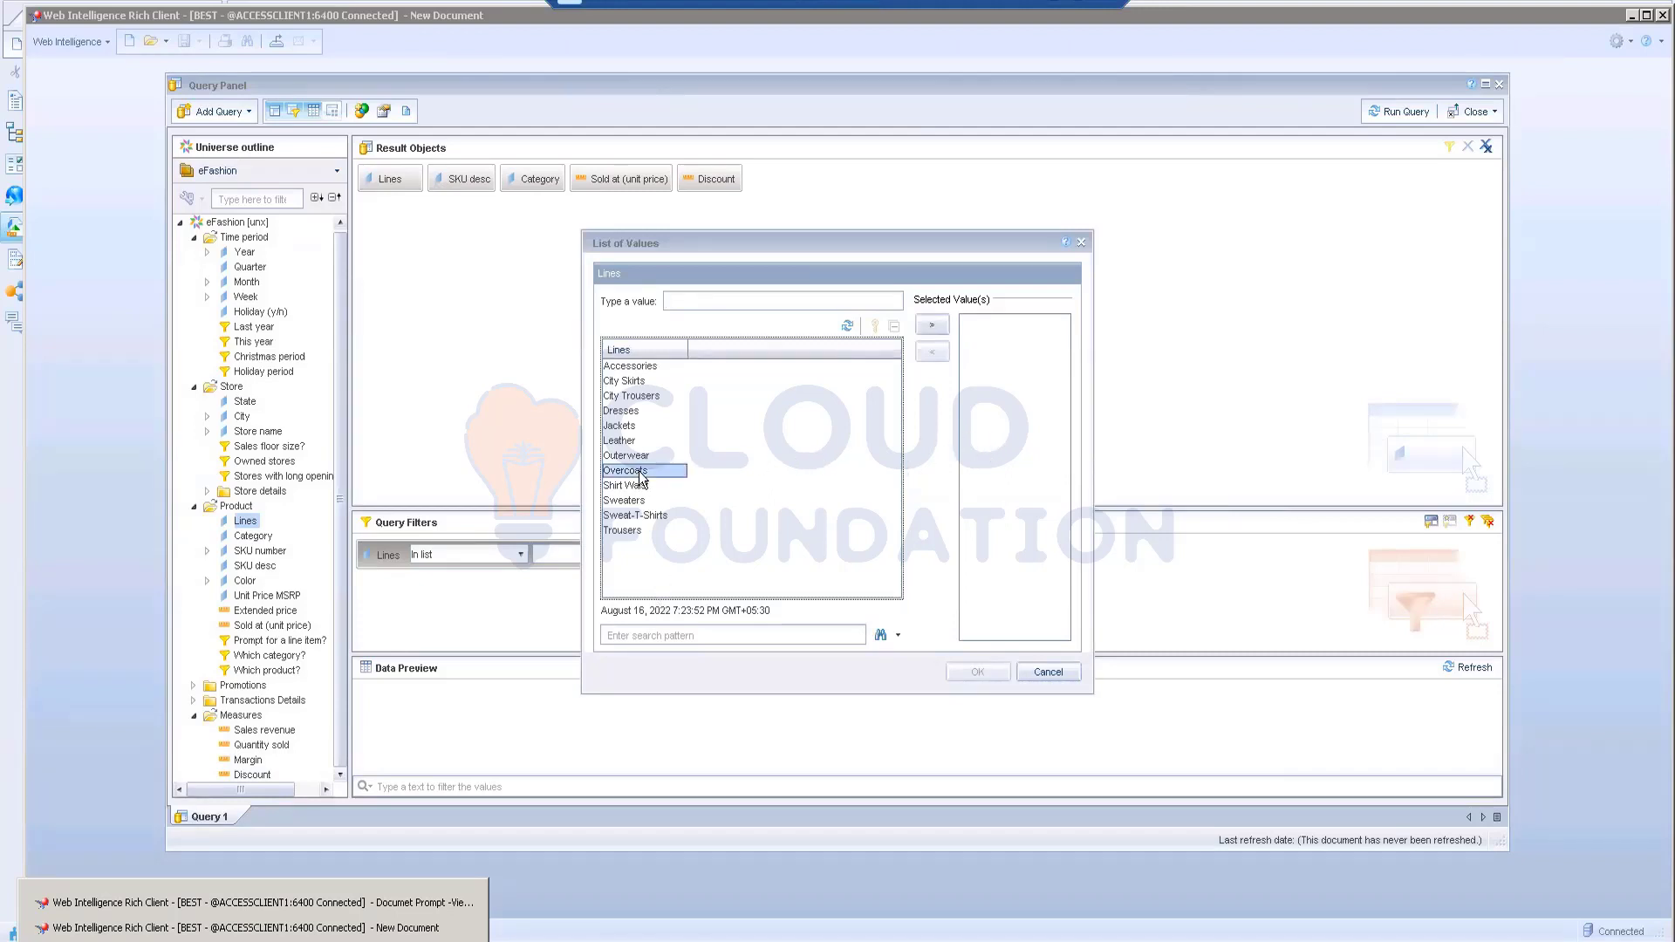
{"action": "left_click", "coordinate": [642, 457], "text": "ctrl"}
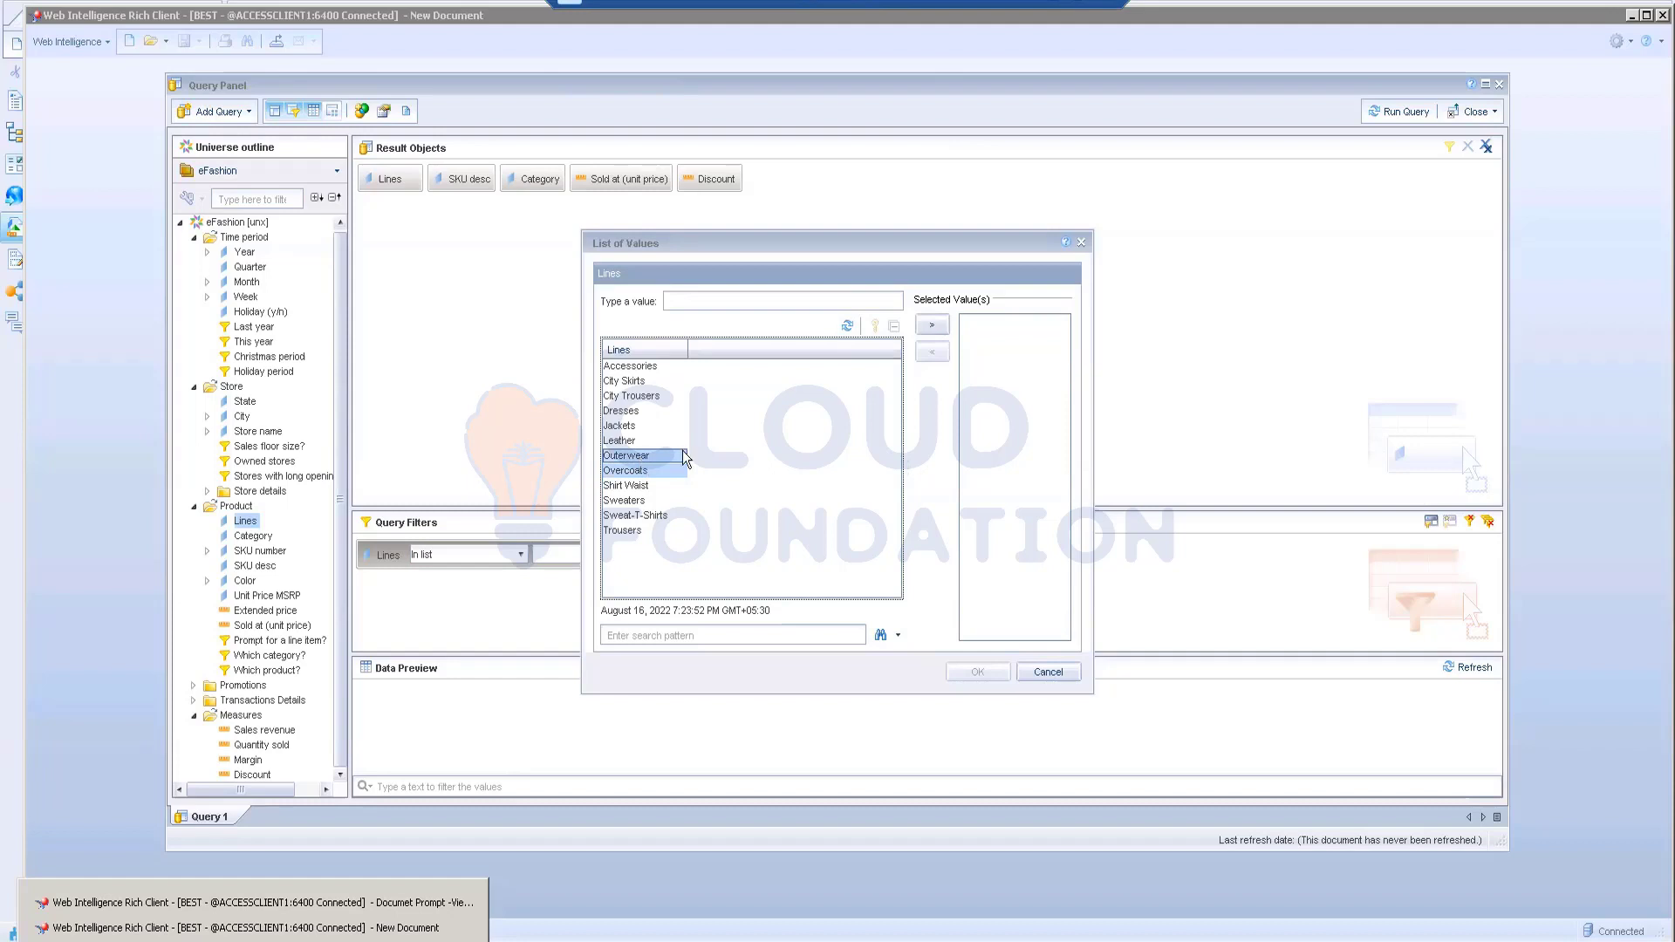
{"action": "left_click", "coordinate": [933, 328]}
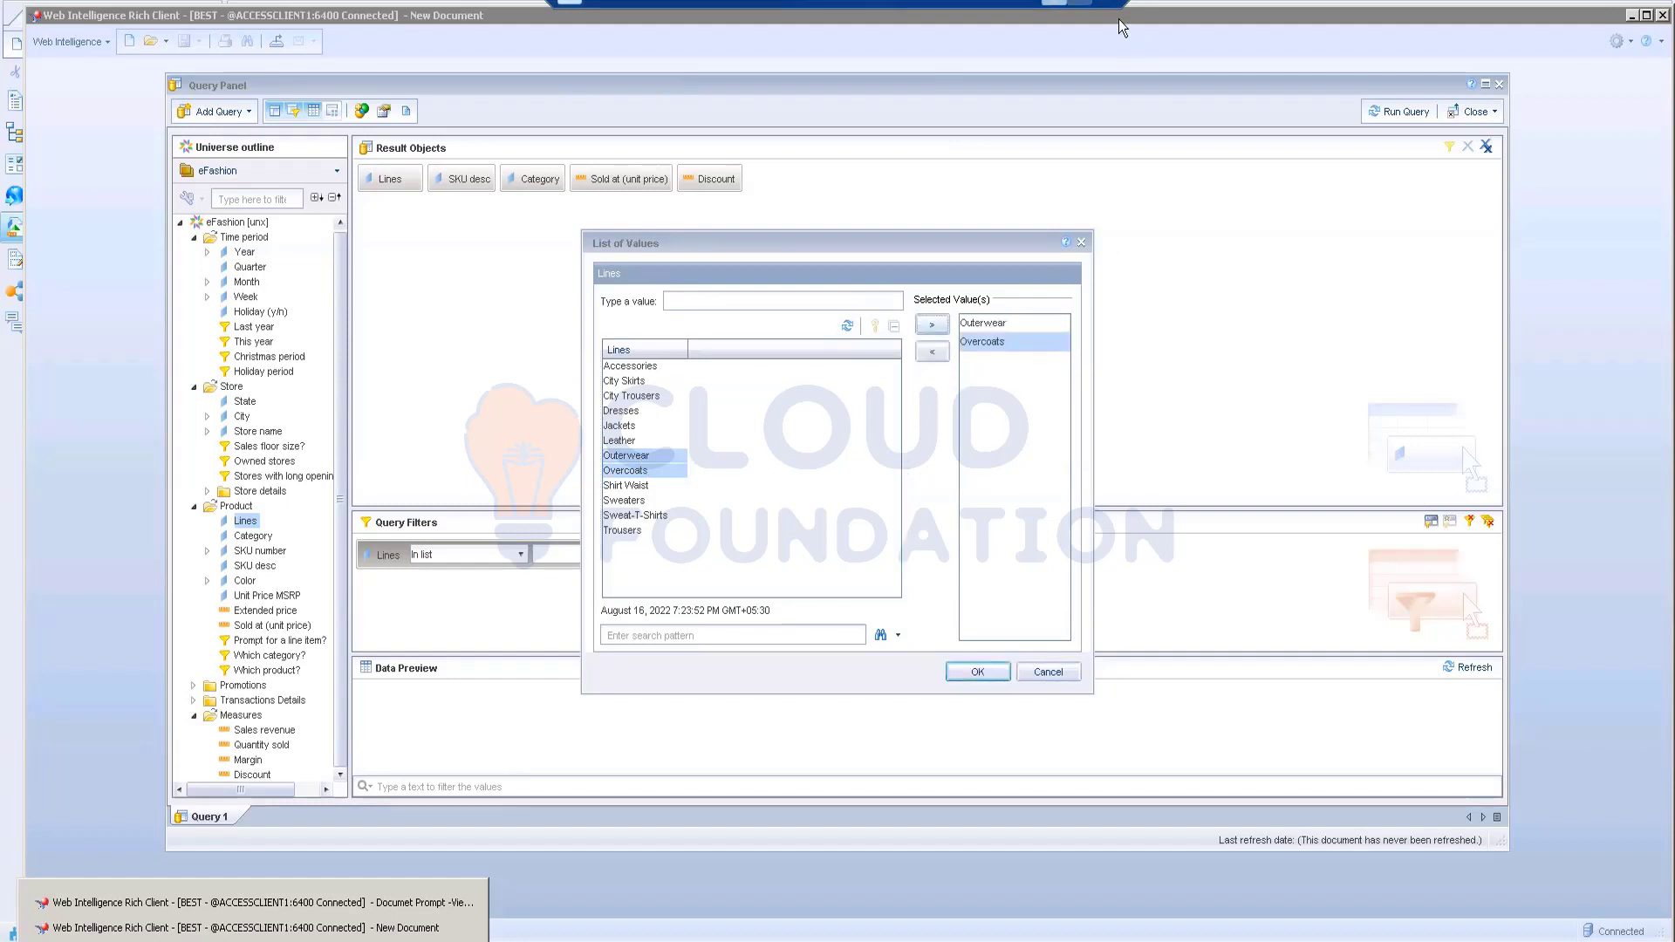
{"action": "key", "text": "alt+Tab"}
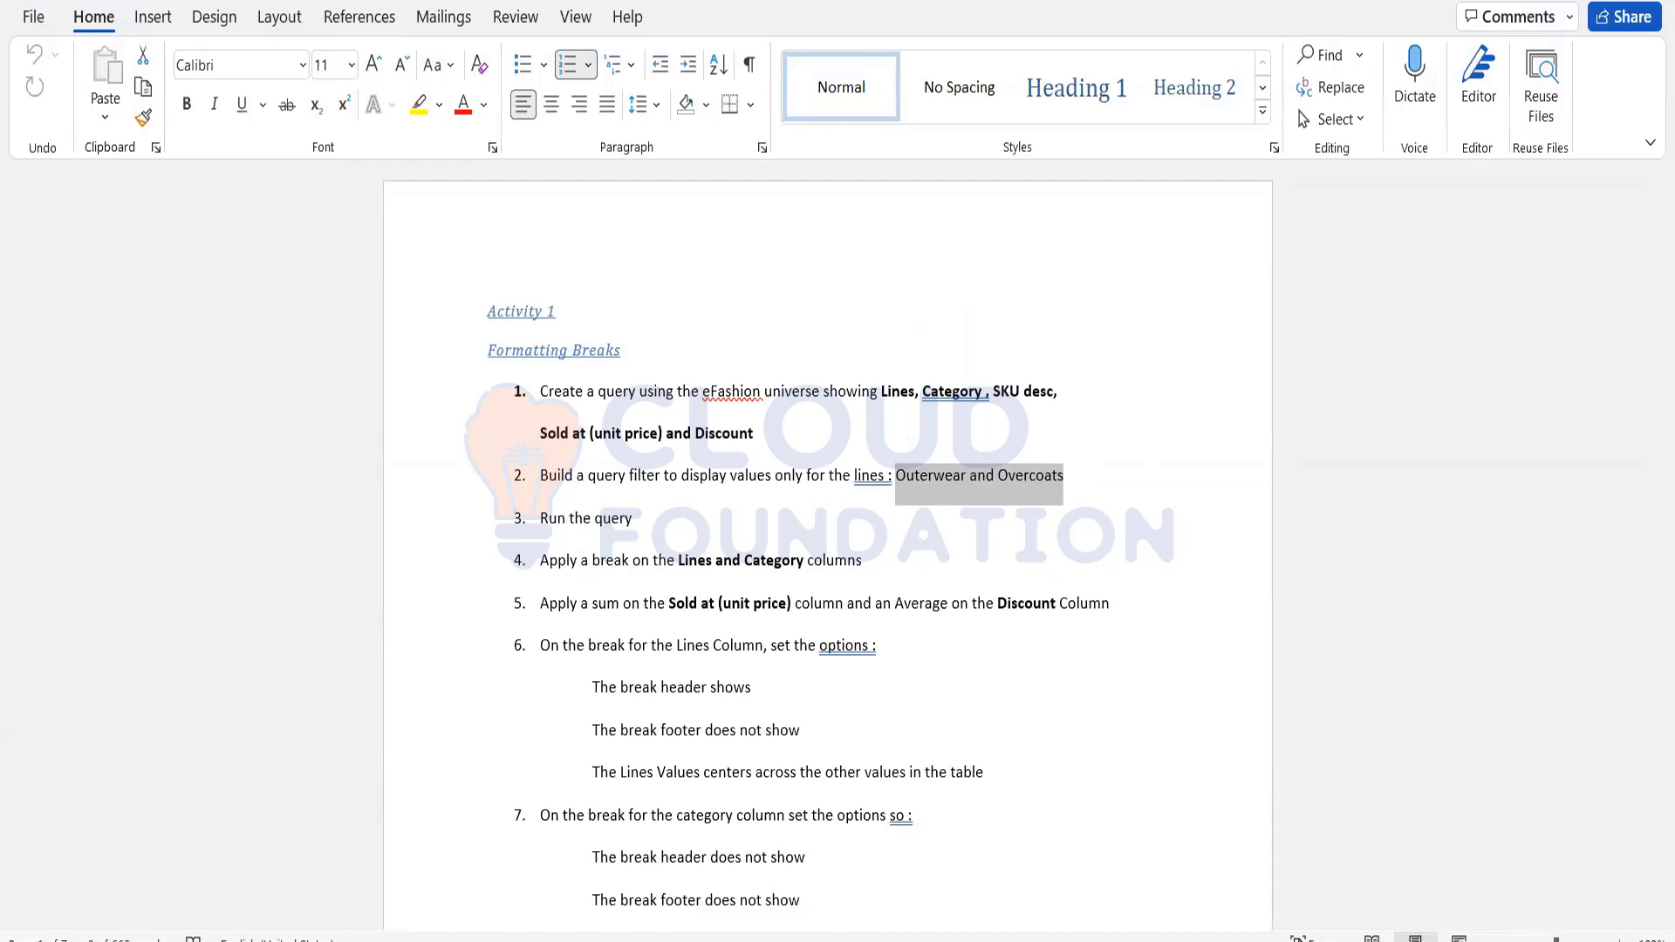
{"action": "key", "text": "alt+Tab"}
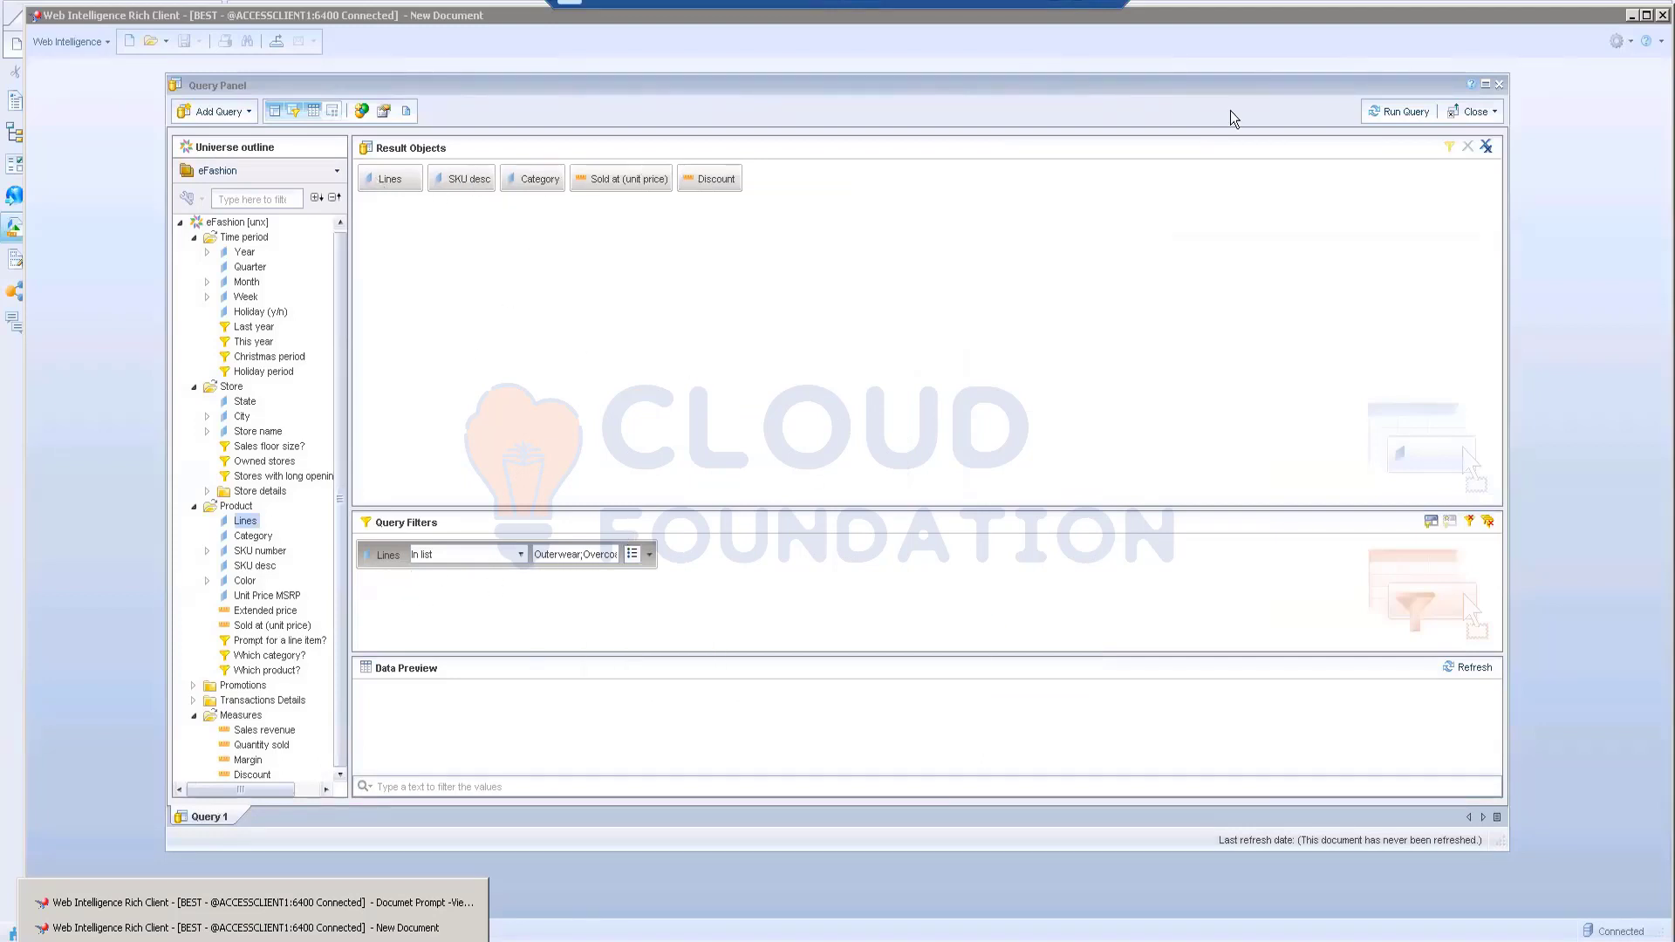
{"action": "left_click", "coordinate": [1385, 116]}
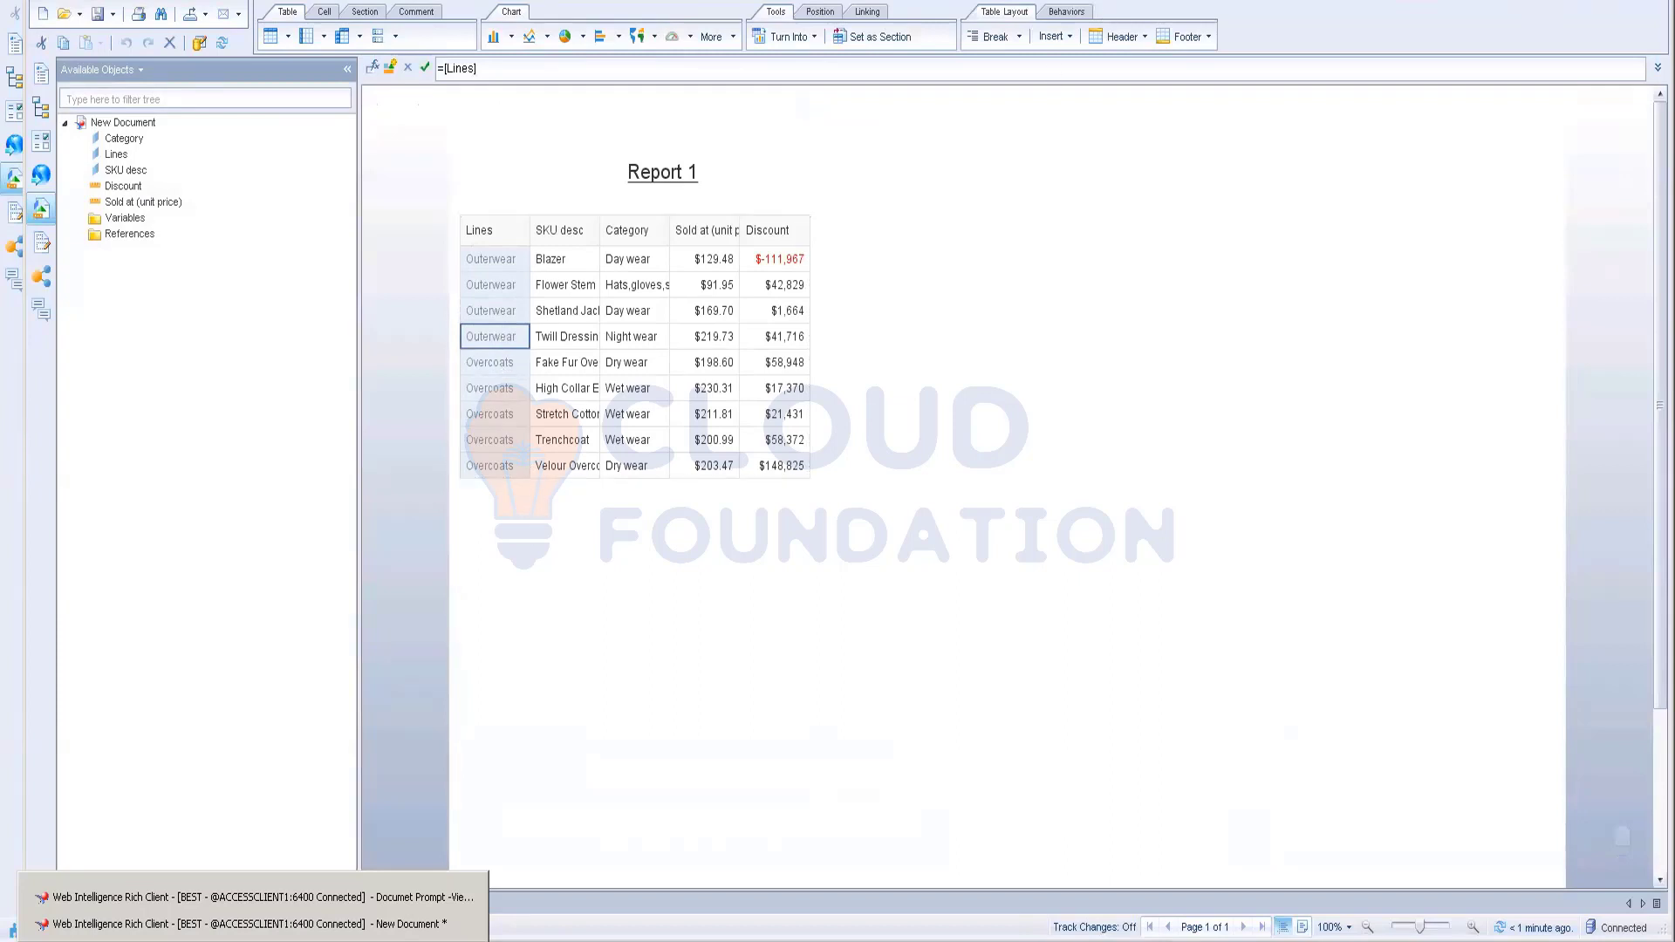
- Return to the new report and move the Category column between Lines and SKU desc
{"action": "key", "text": "alt+Tab"}
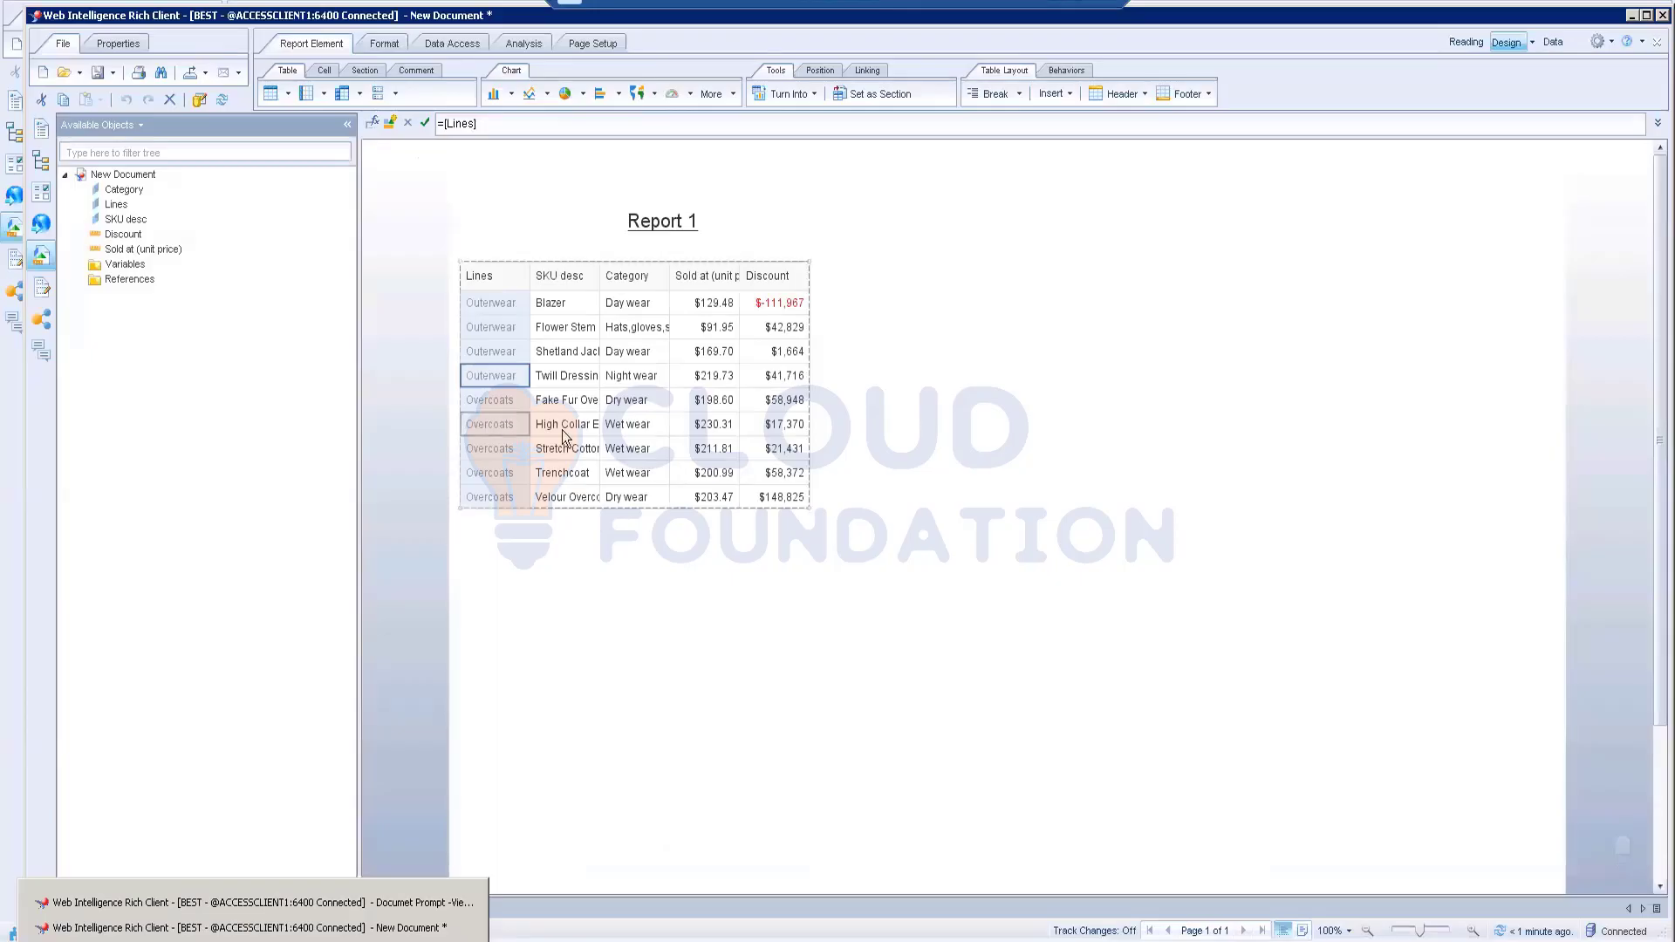
{"action": "key", "text": "alt+Tab"}
{"action": "left_click", "coordinate": [629, 300]}
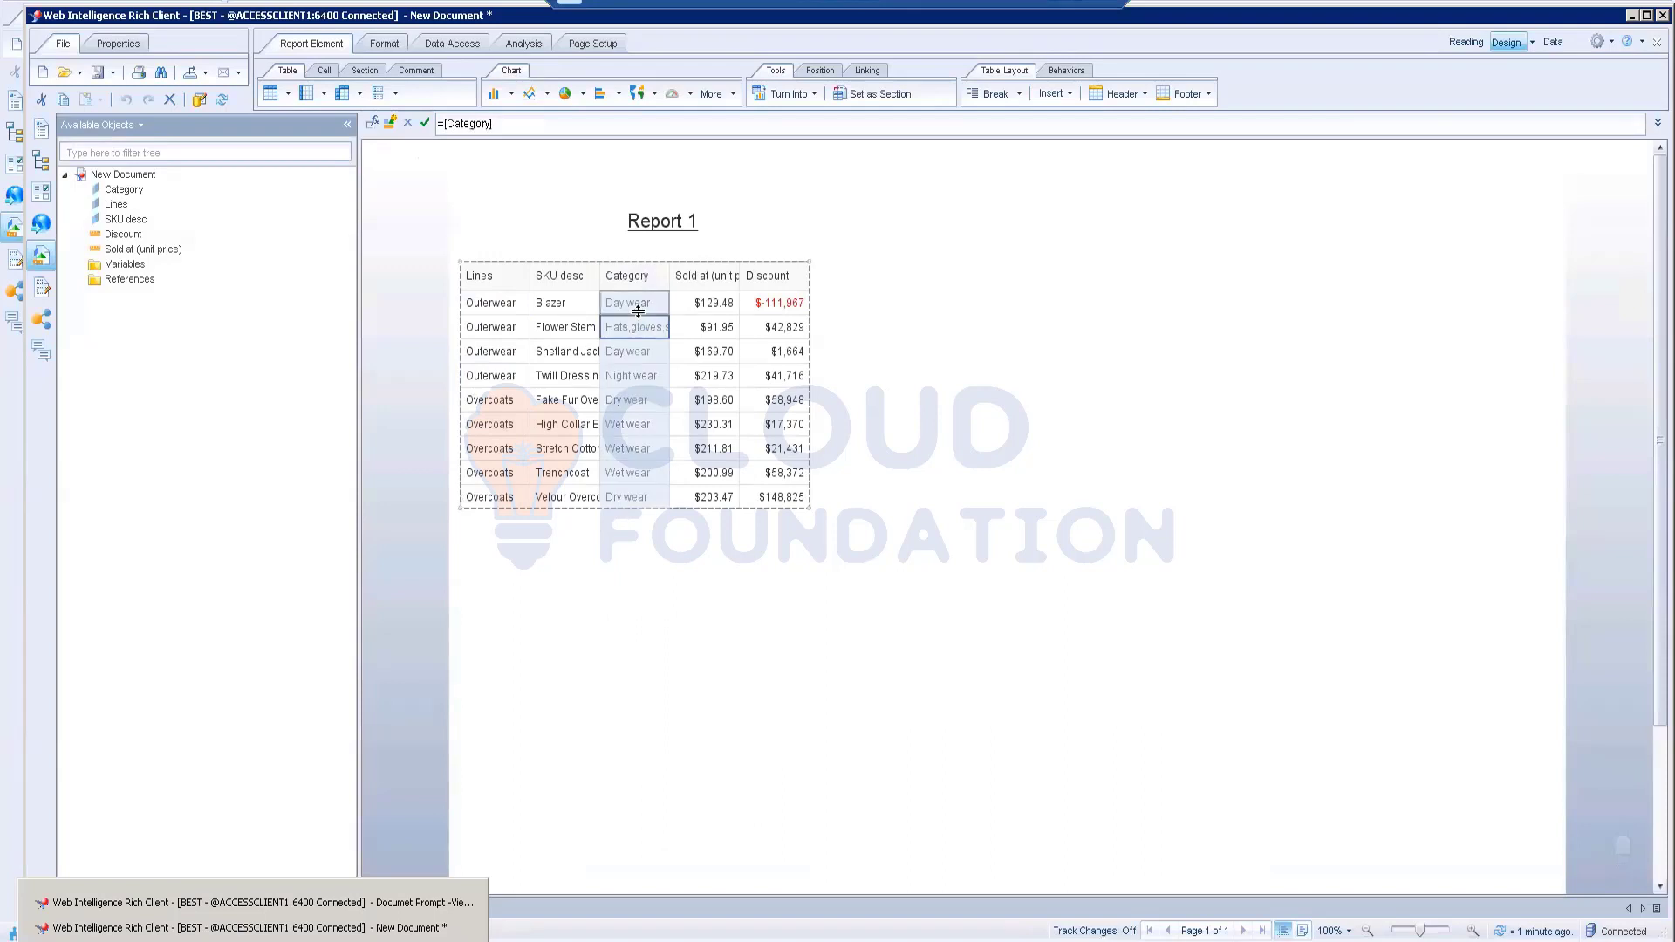
{"action": "left_click_drag", "start_coordinate": [550, 301], "coordinate": [604, 340]}
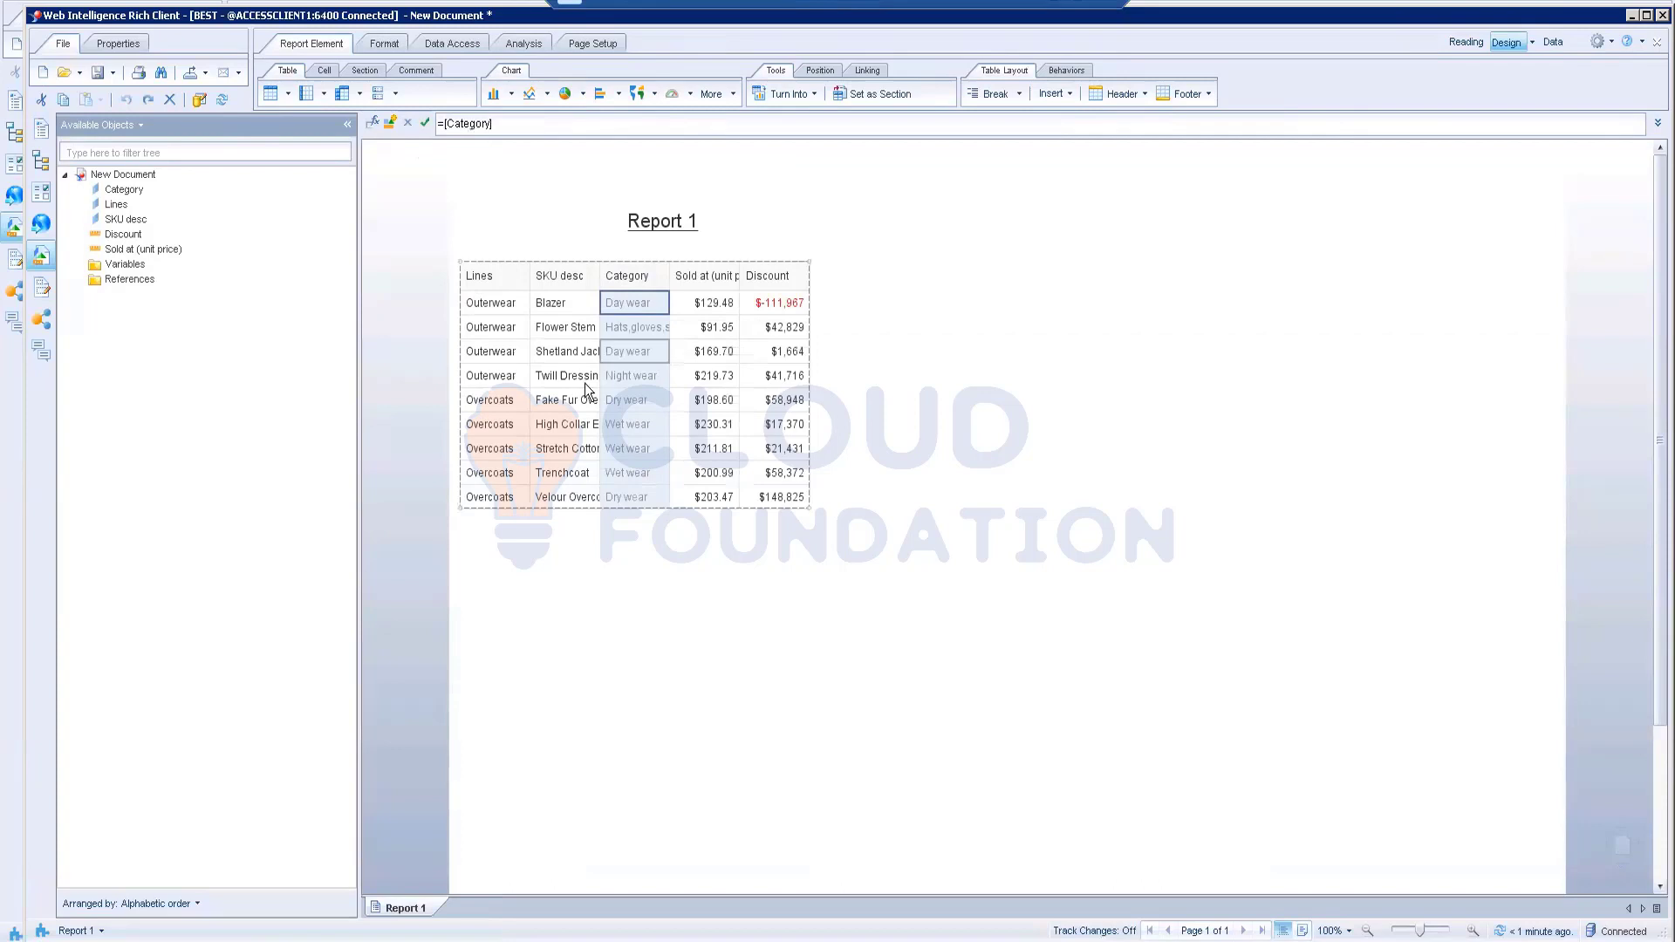
{"action": "left_click", "coordinate": [493, 376]}
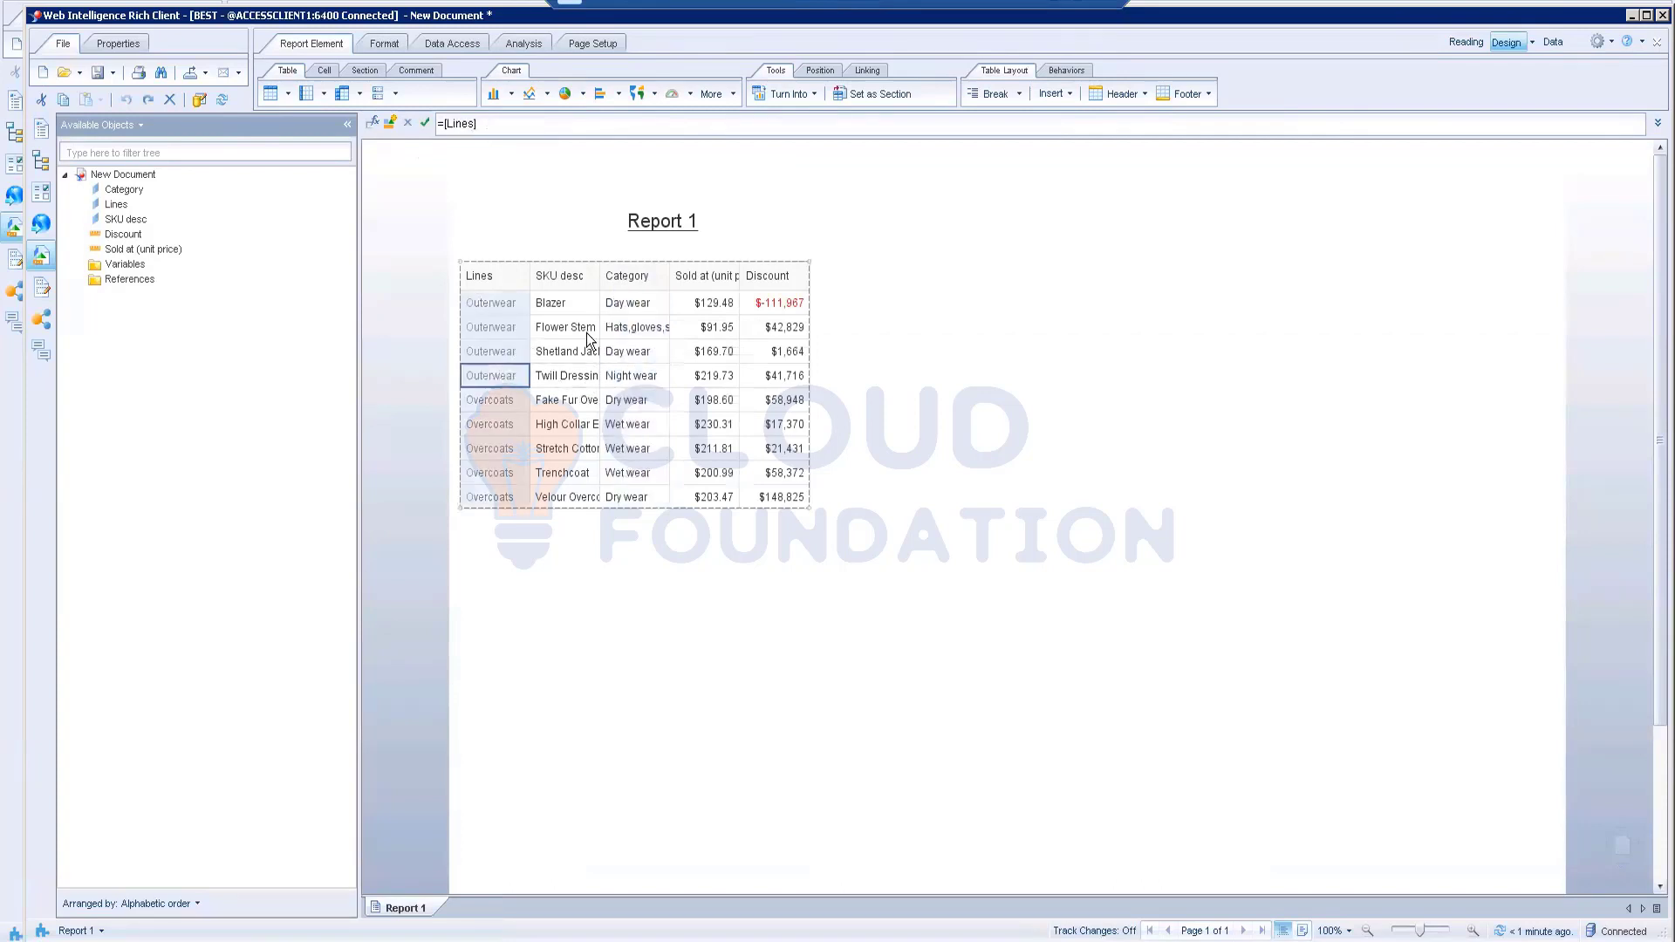
{"action": "left_click", "coordinate": [624, 307]}
{"action": "left_click_drag", "start_coordinate": [624, 305], "coordinate": [534, 311]}
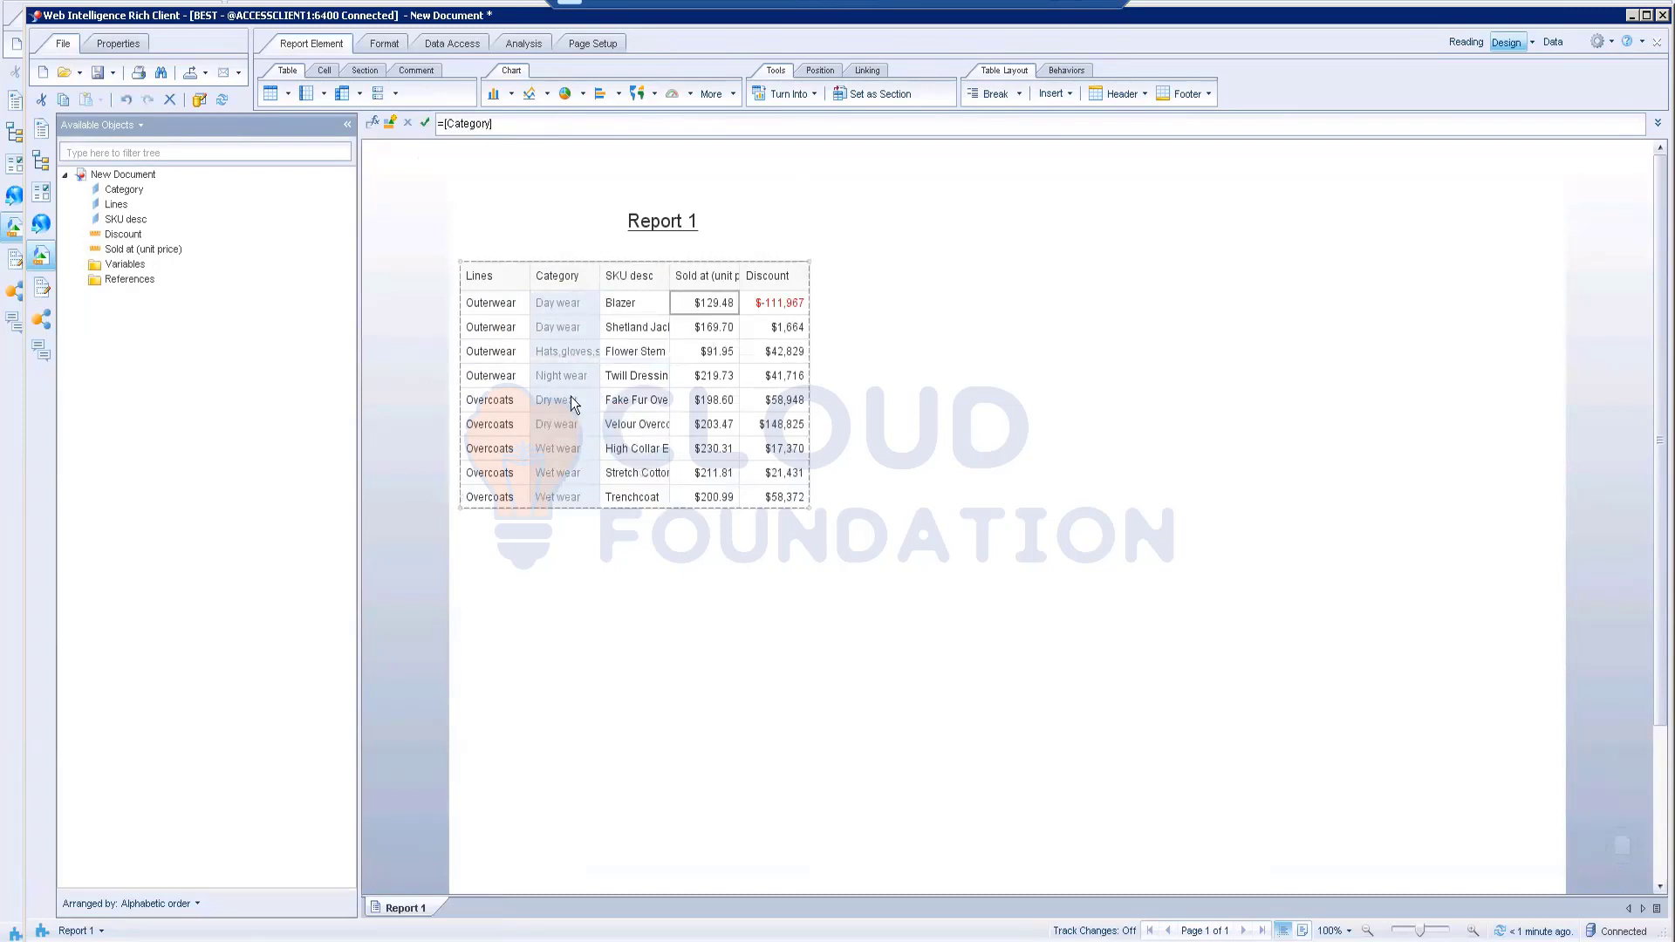
{"action": "left_click", "coordinate": [527, 546]}
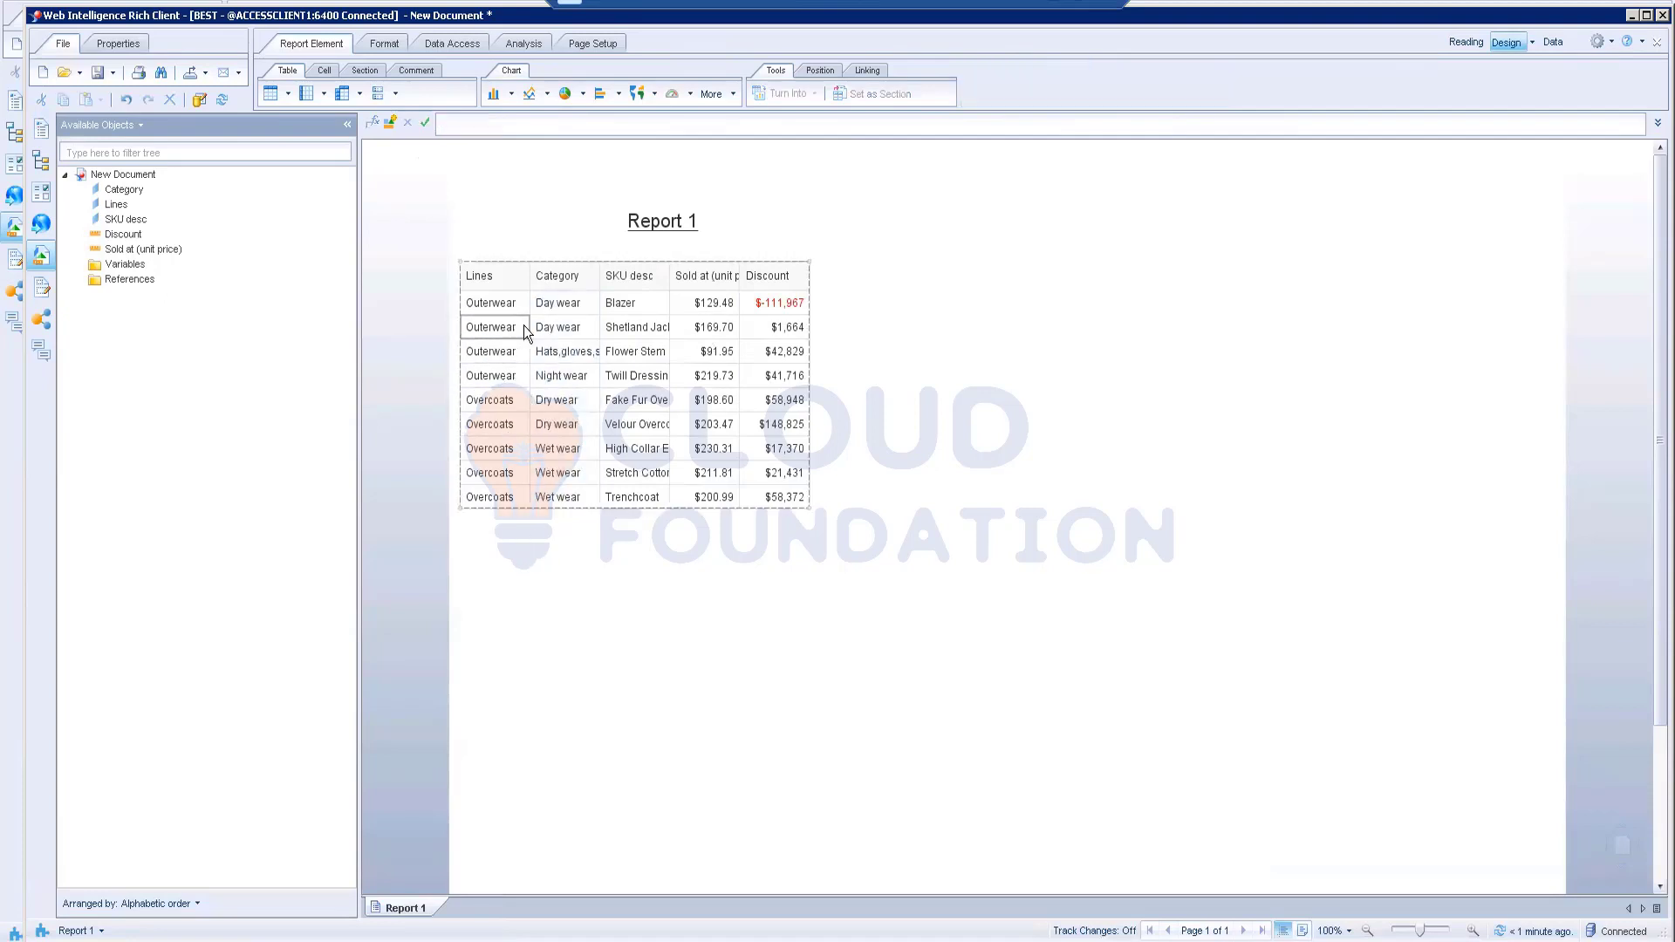
- Add a break on the Lines column of the report table
{"action": "left_click", "coordinate": [497, 349]}
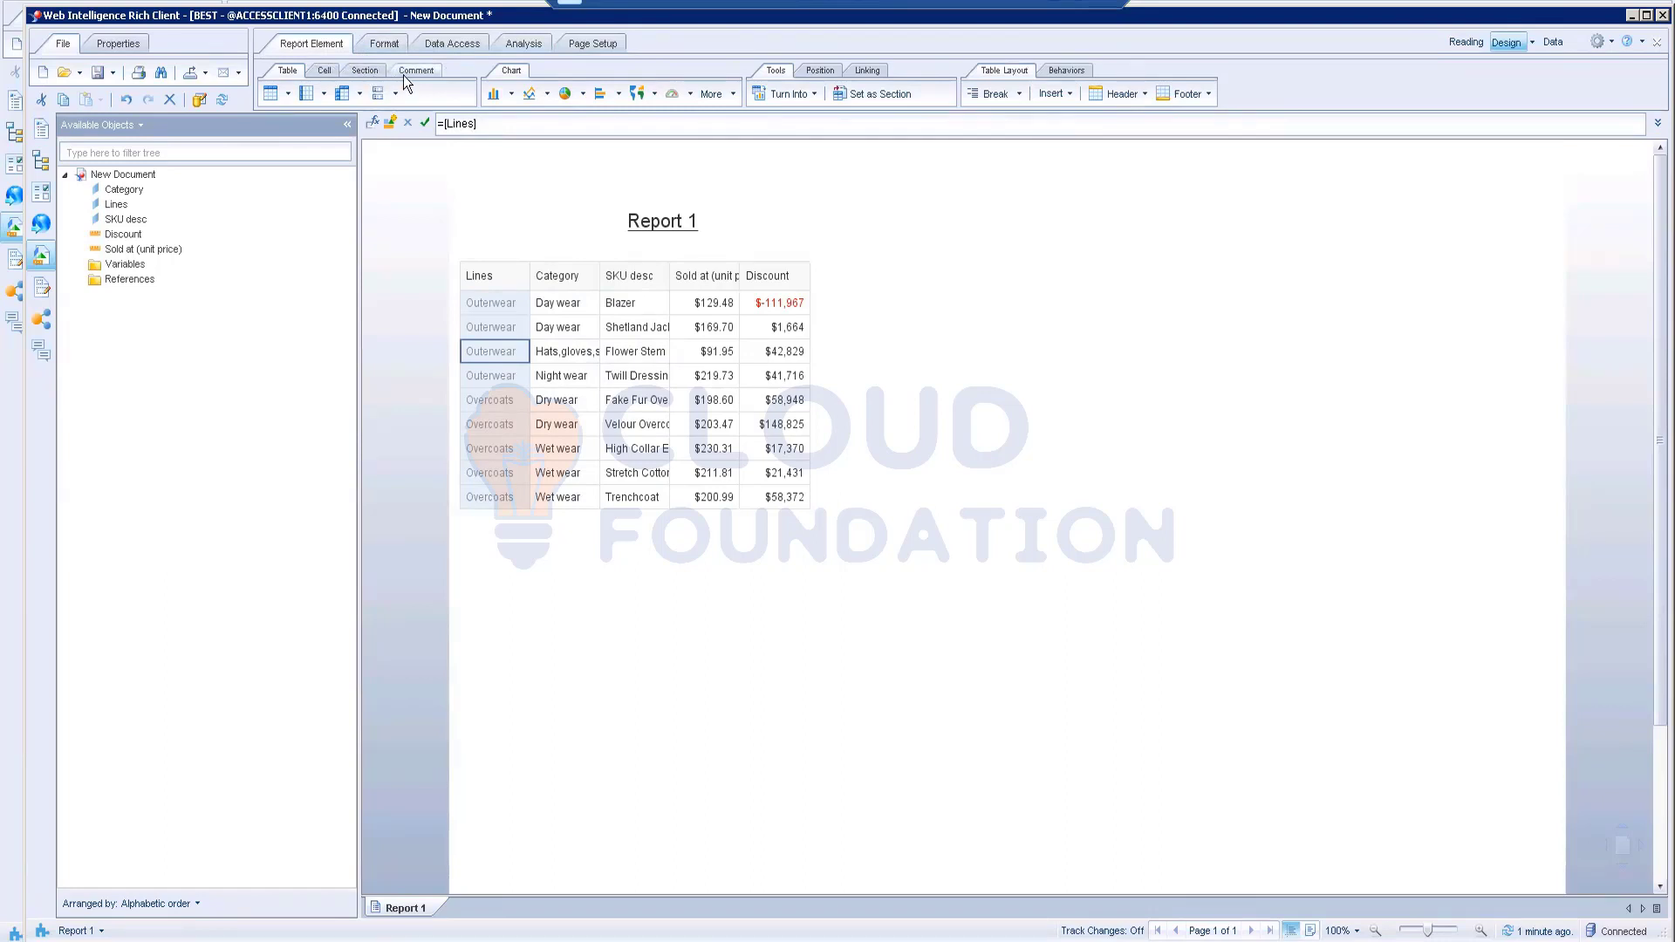
{"action": "left_click", "coordinate": [330, 73]}
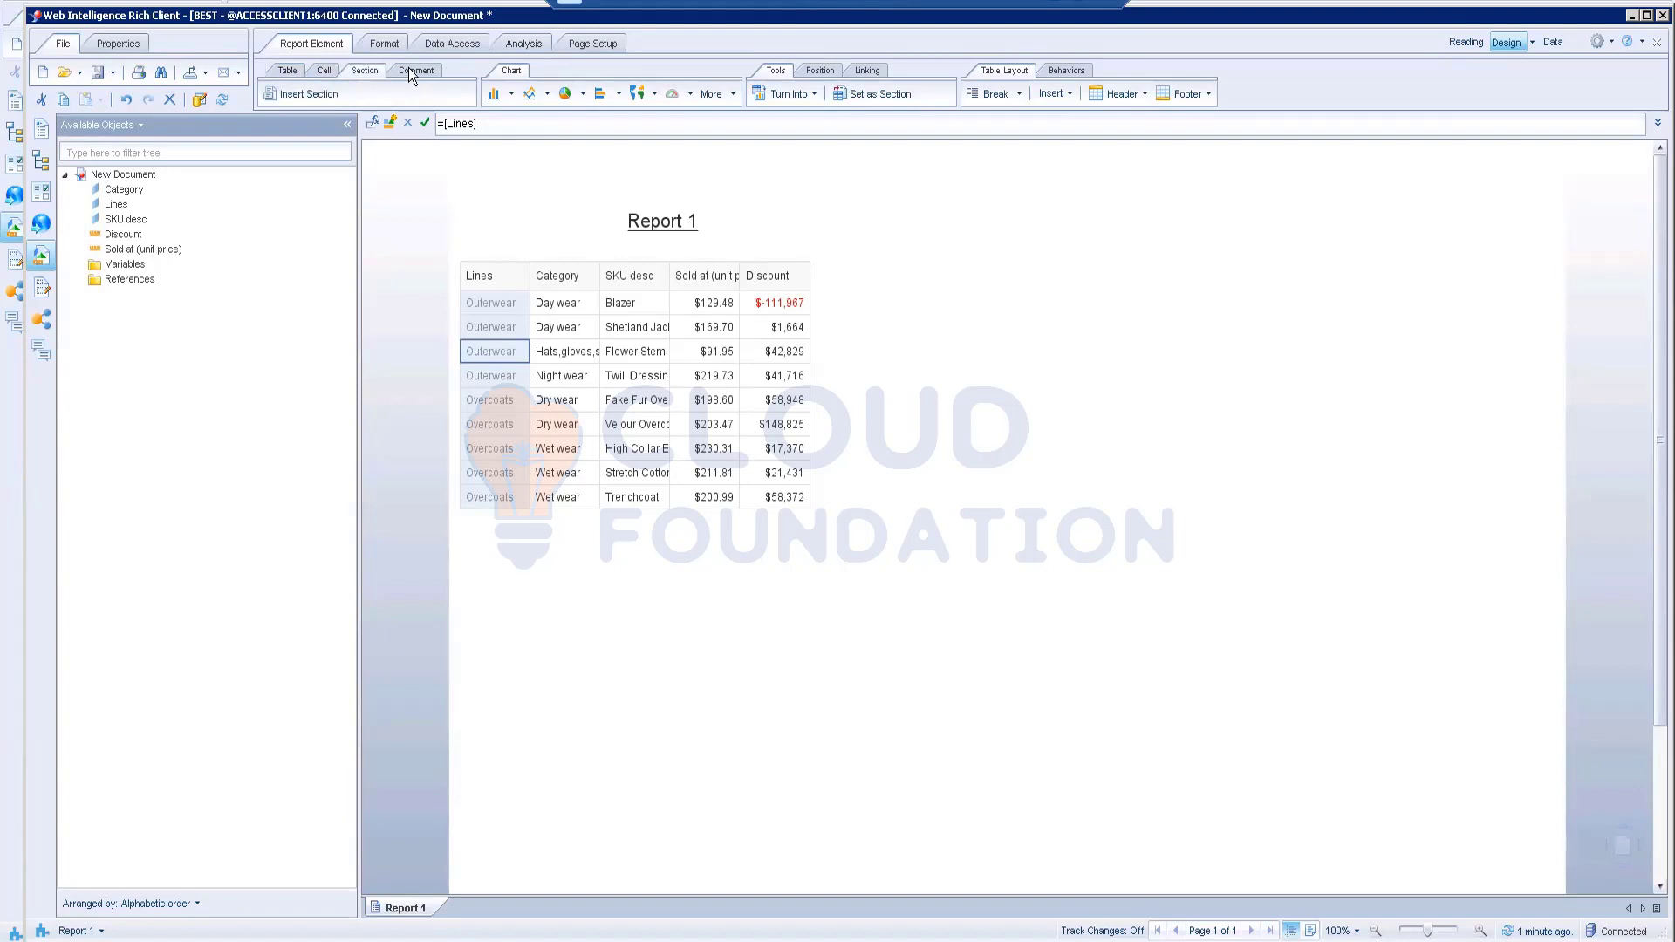
{"action": "left_click", "coordinate": [305, 73]}
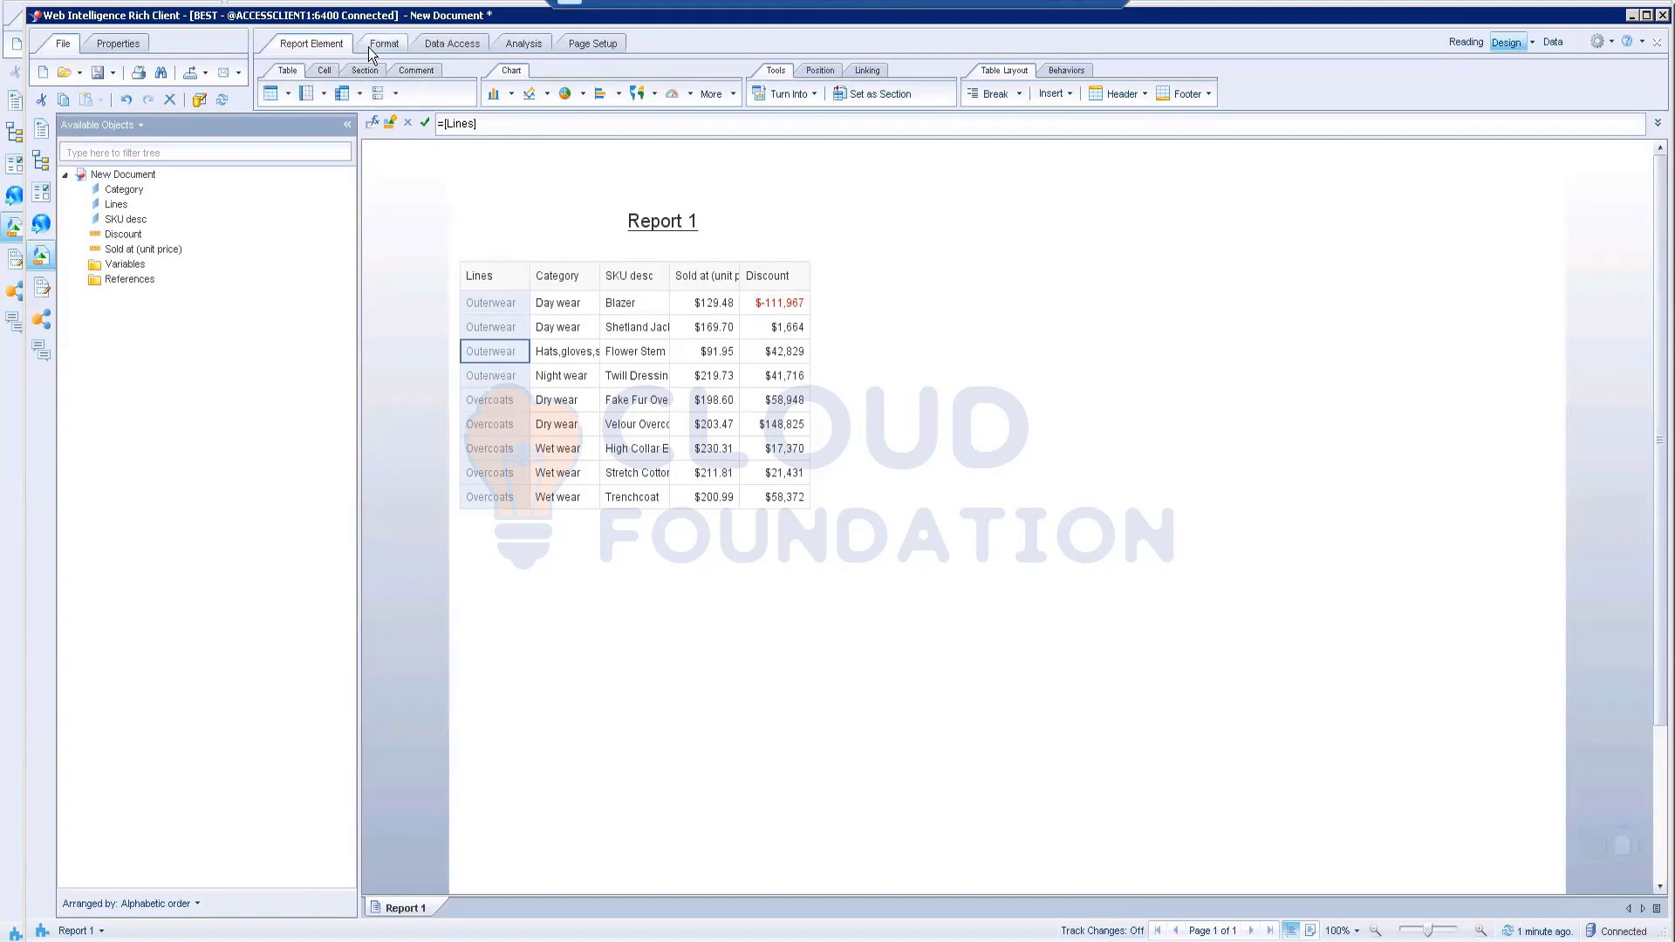
{"action": "left_click", "coordinate": [524, 45]}
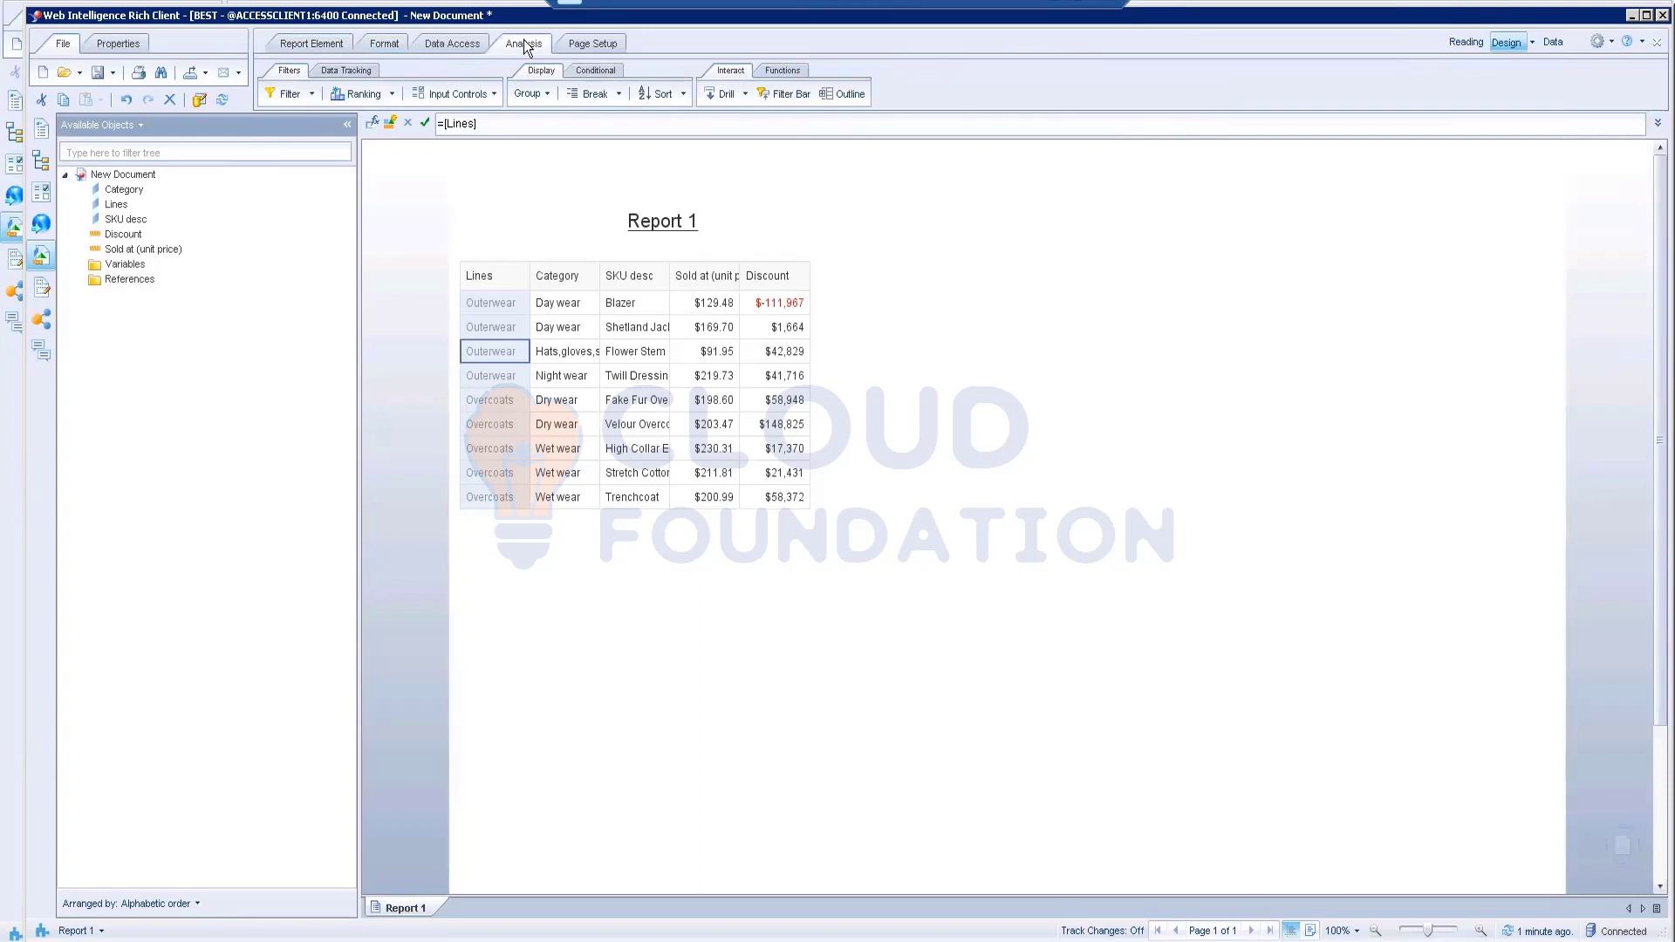
{"action": "left_click", "coordinate": [620, 96]}
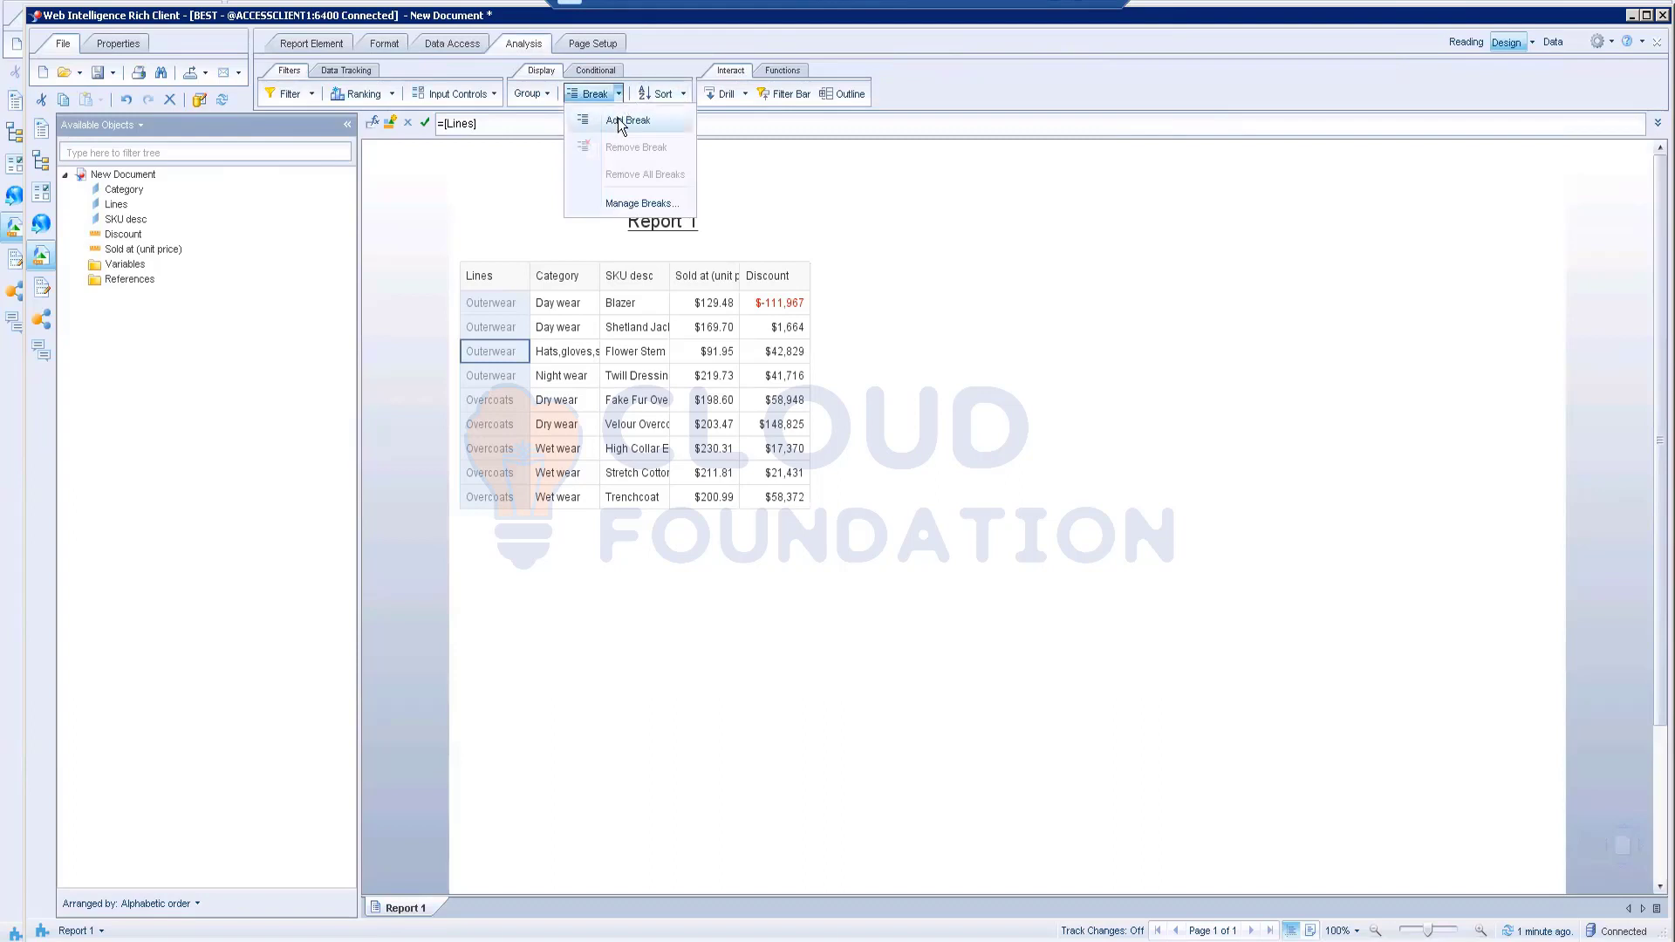
{"action": "left_click", "coordinate": [619, 122]}
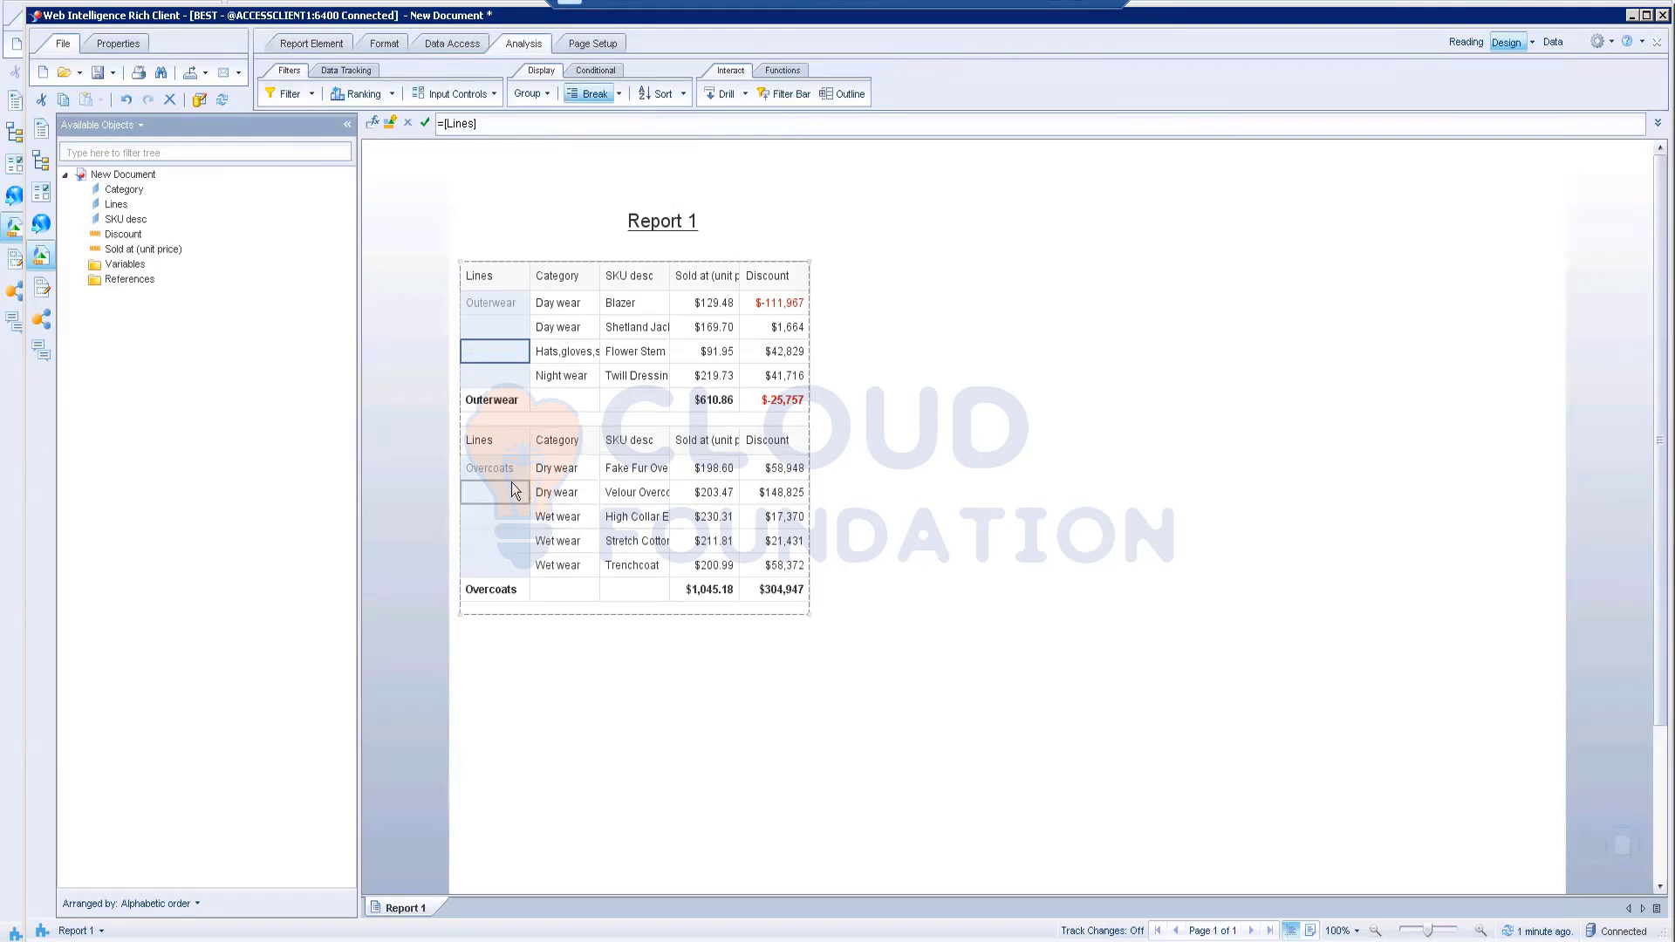
- Add a second break on the Category column, within the Lines break
{"action": "left_click", "coordinate": [567, 329]}
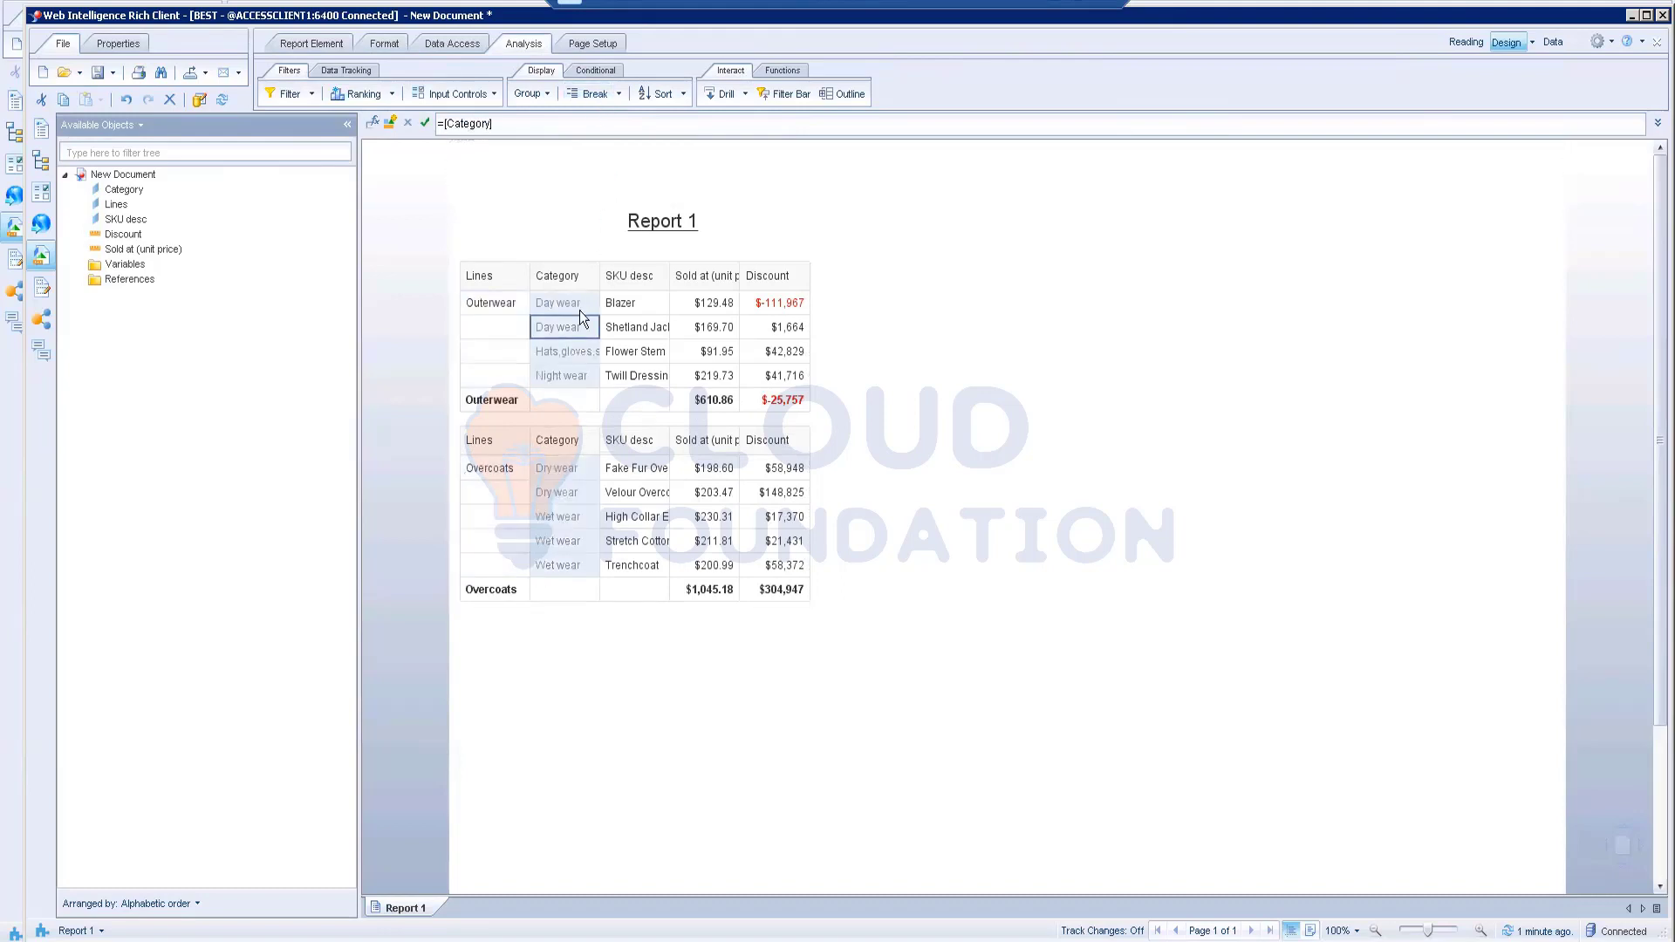
{"action": "right_click", "coordinate": [567, 327]}
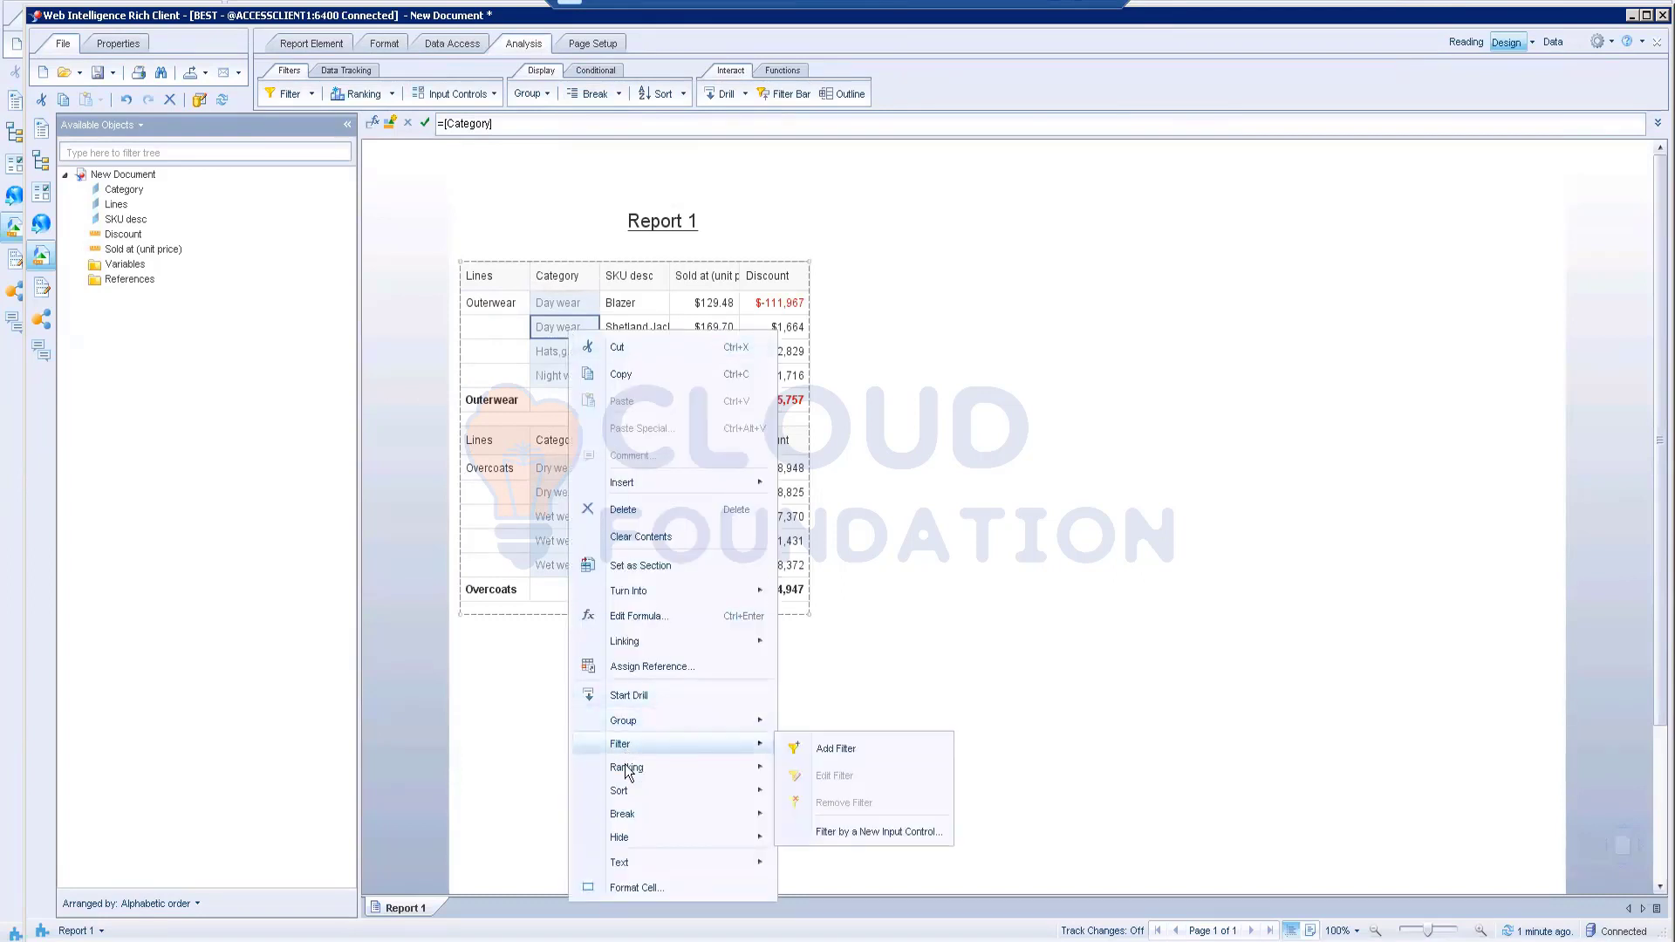
{"action": "mouse_move", "coordinate": [628, 814]}
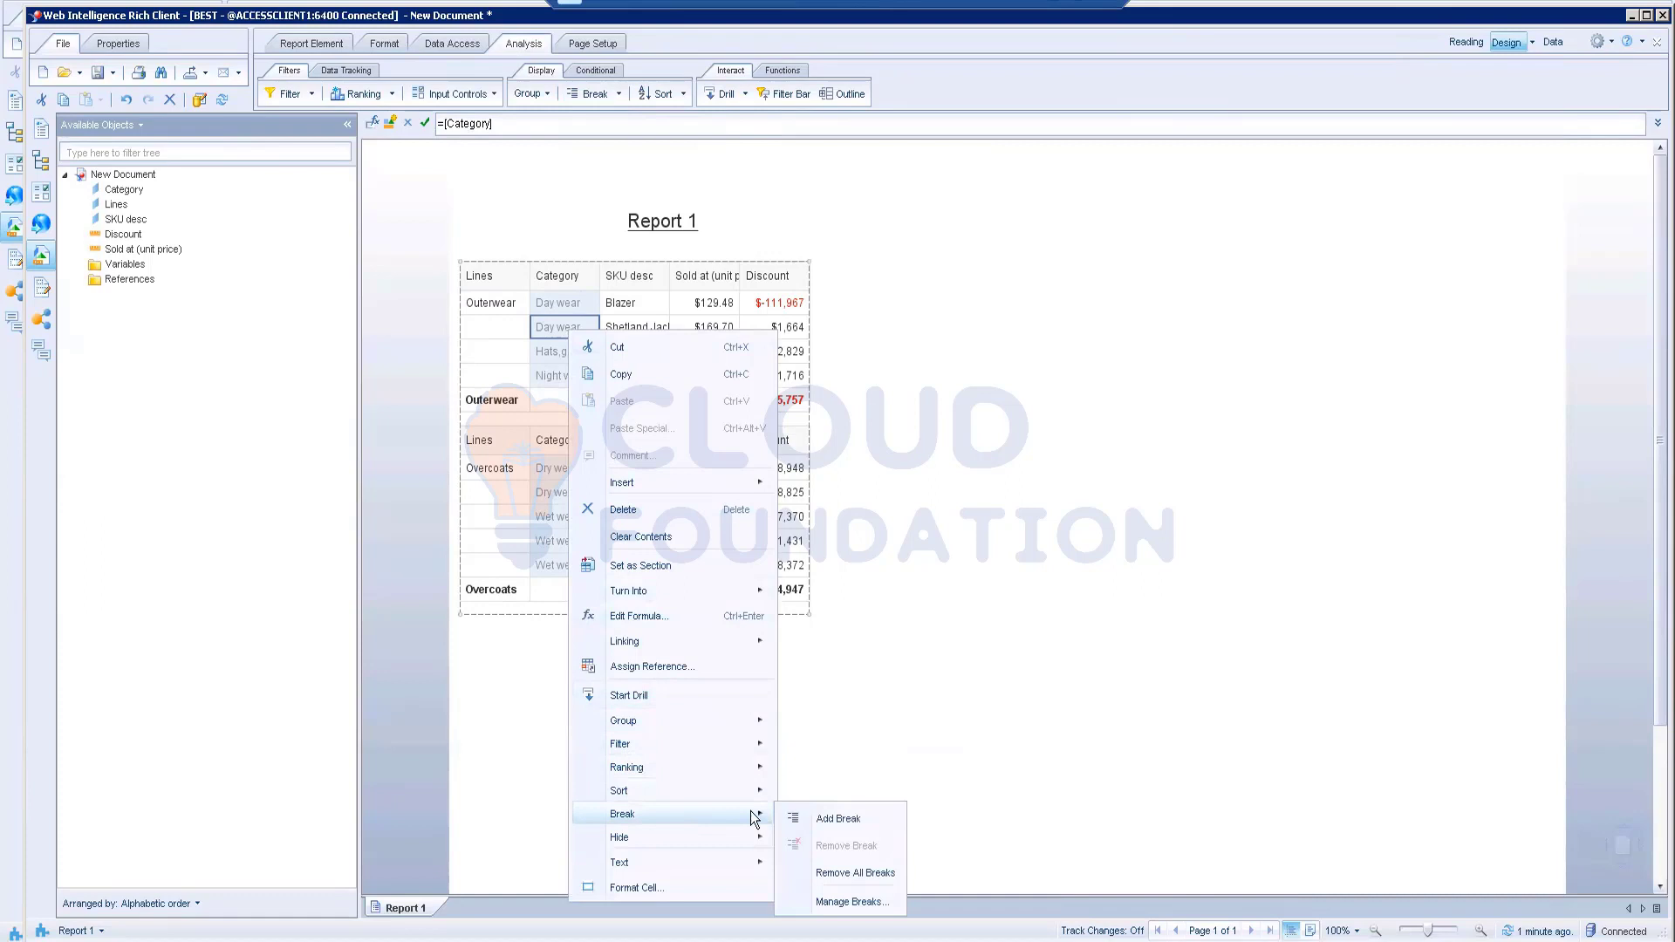
{"action": "left_click", "coordinate": [841, 817]}
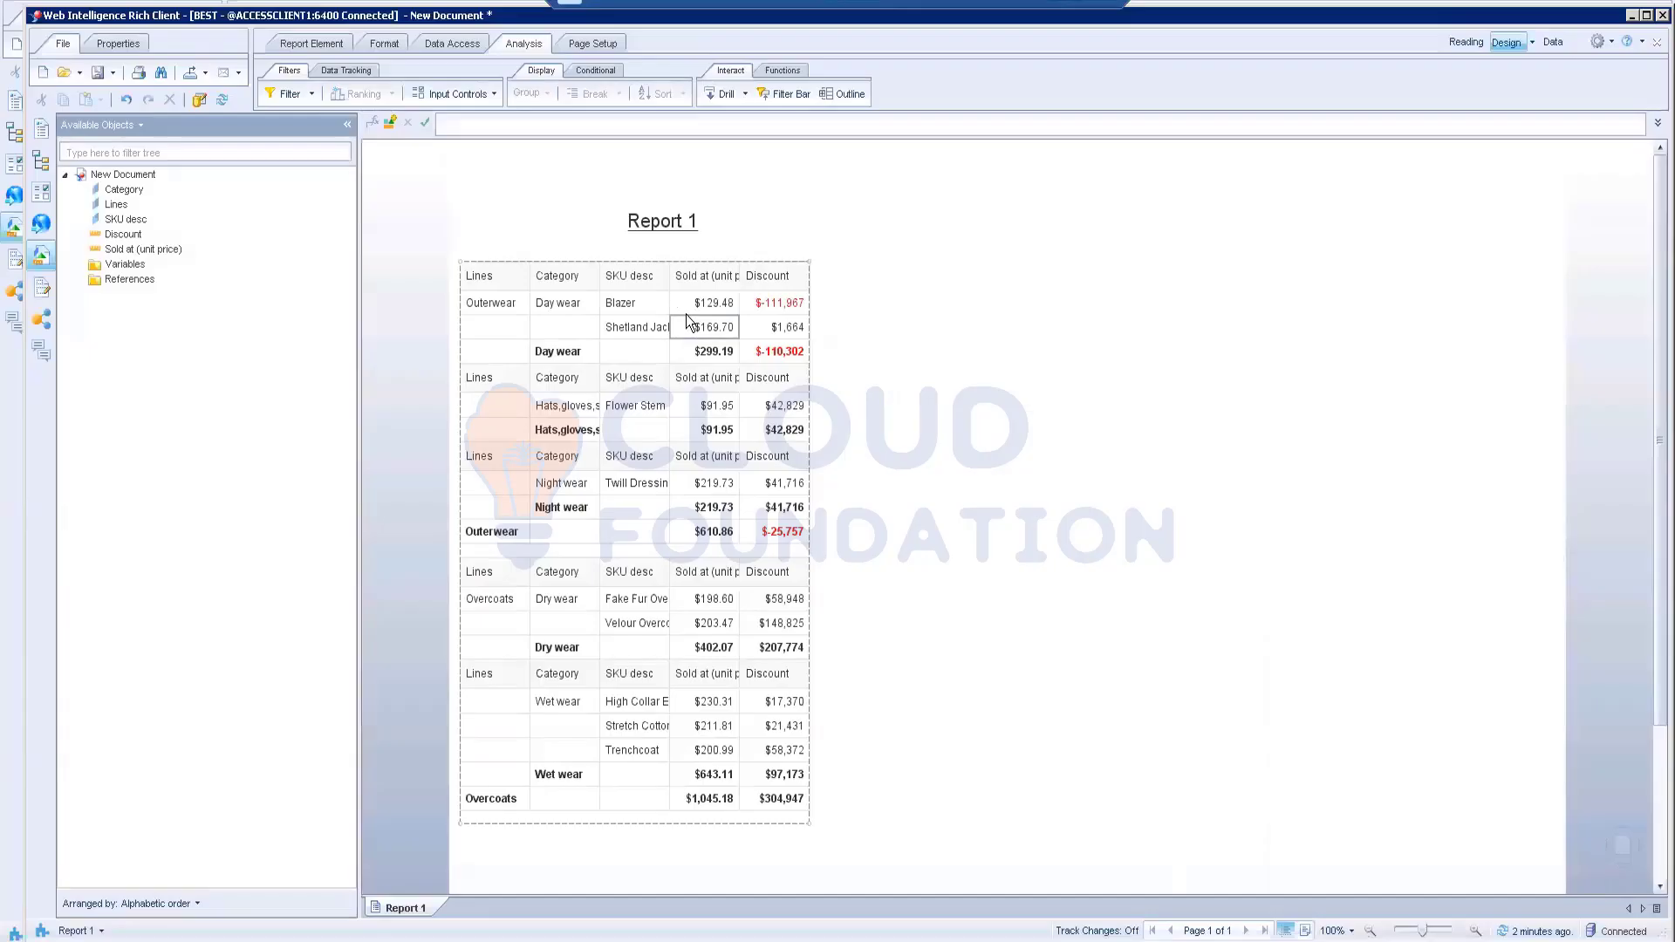
- Widen the Sold at (unit price) column so that its full header text fits
{"action": "left_click", "coordinate": [690, 323]}
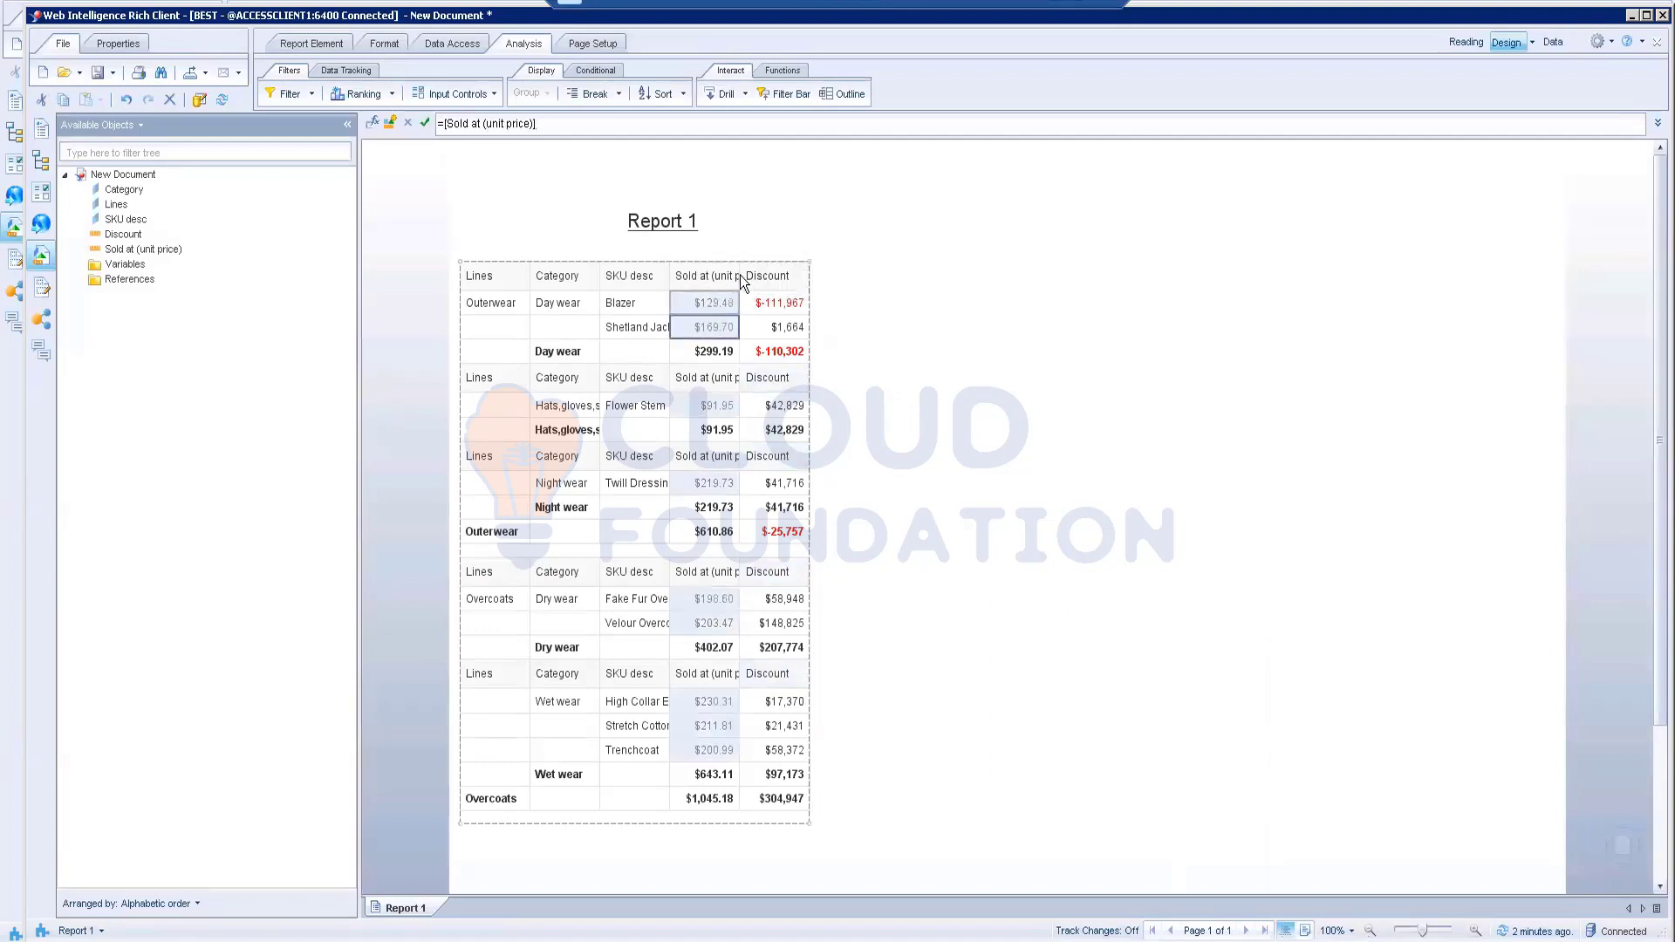
{"action": "left_click", "coordinate": [742, 276]}
{"action": "left_click", "coordinate": [709, 302]}
{"action": "left_click_drag", "start_coordinate": [736, 277], "coordinate": [777, 277]}
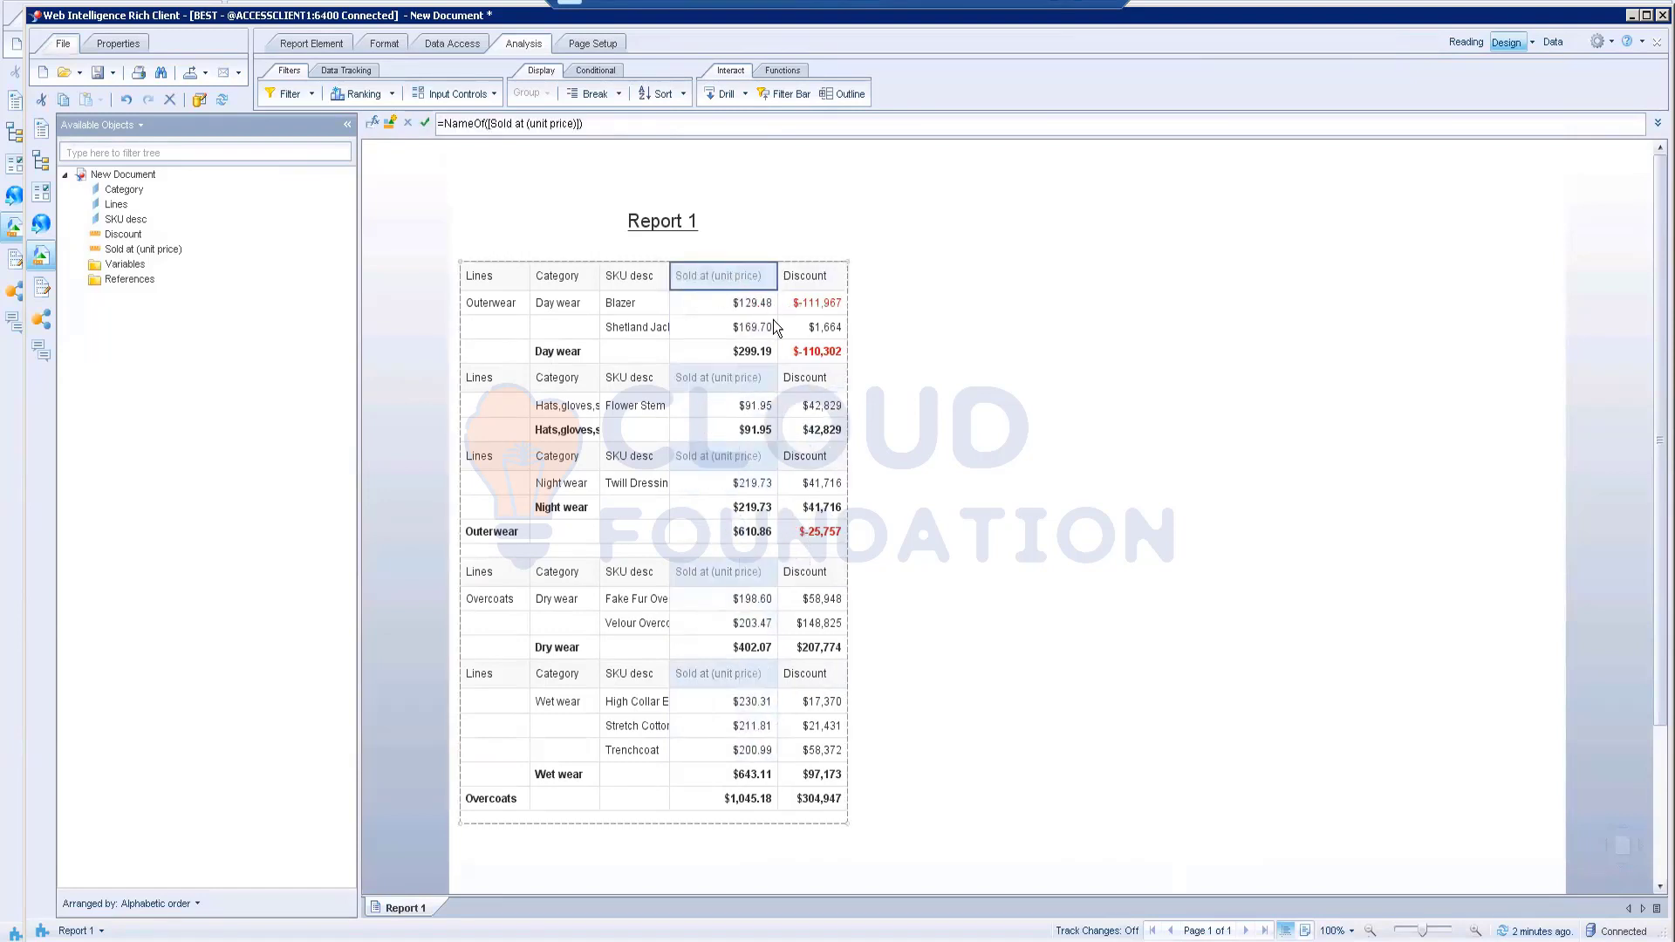
{"action": "left_click", "coordinate": [800, 329]}
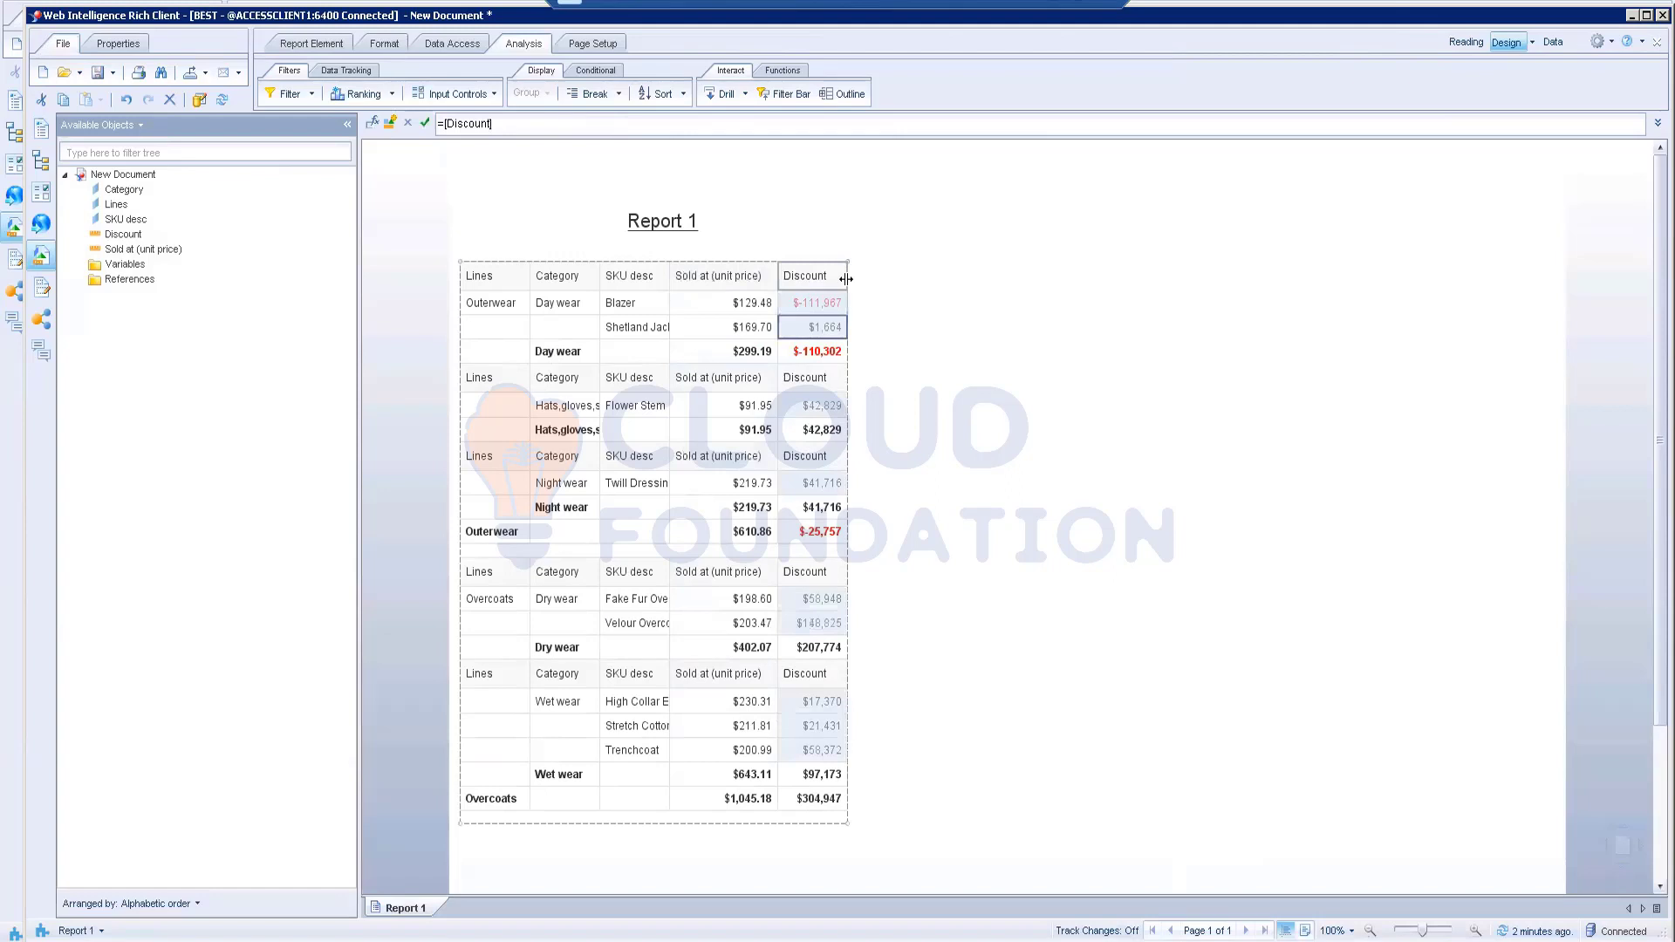
{"action": "left_click", "coordinate": [842, 277]}
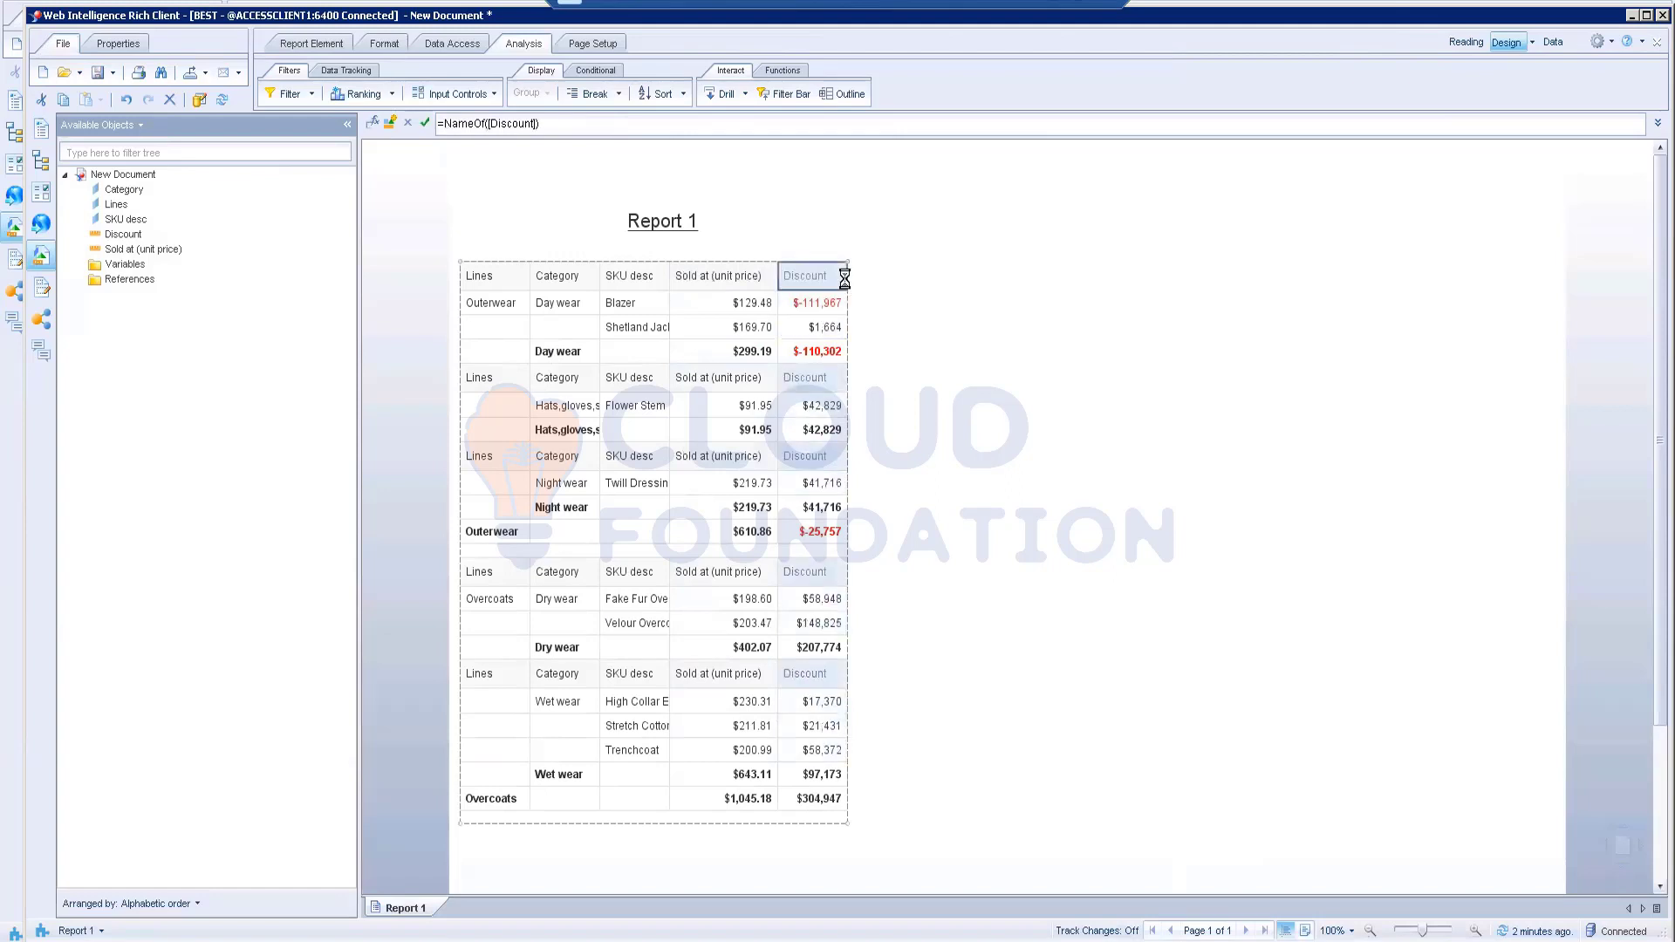
- Add a Sum calculation for the Sold at (unit price) column in the break footers
{"action": "left_click", "coordinate": [715, 321]}
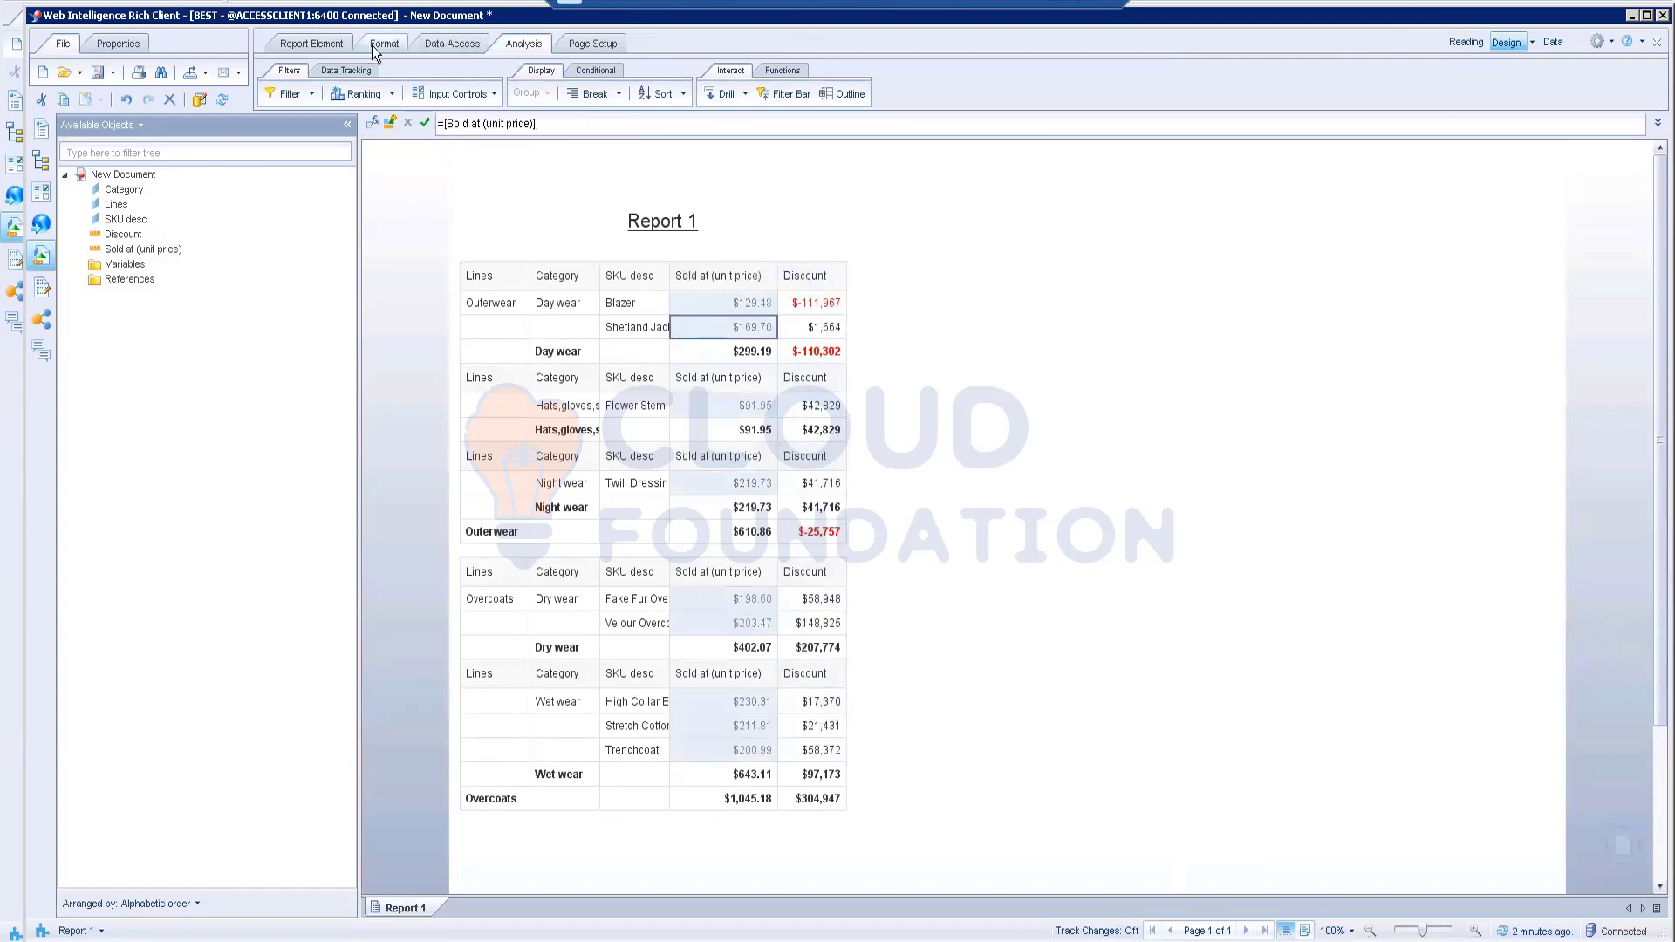
{"action": "left_click", "coordinate": [778, 75]}
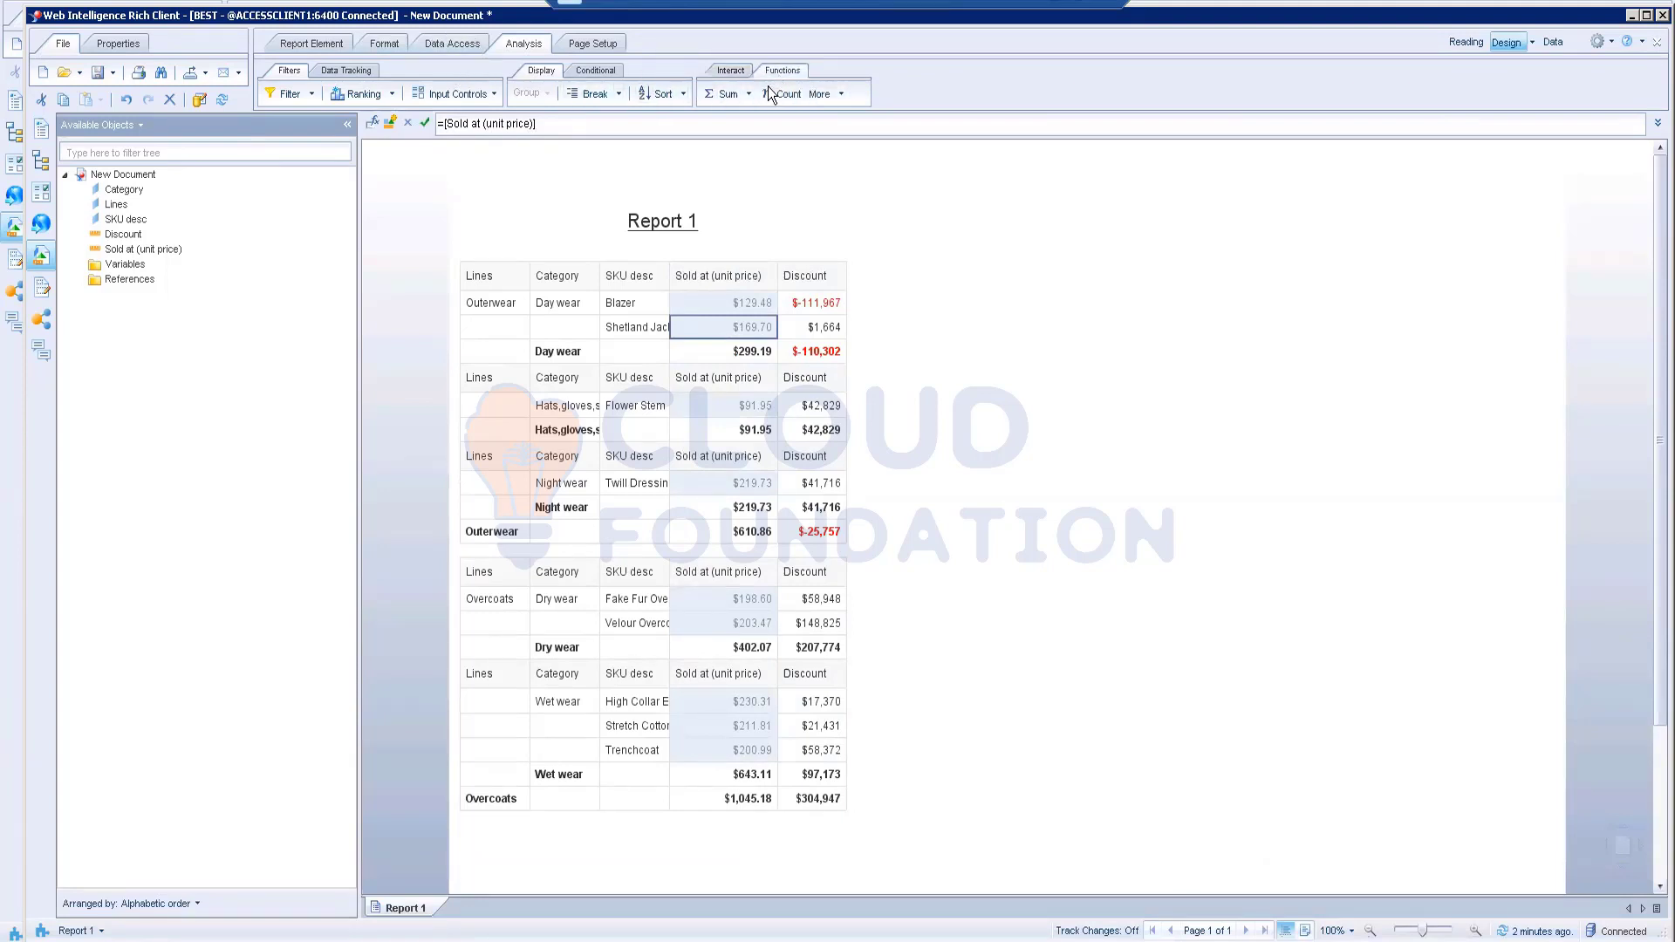
{"action": "left_click", "coordinate": [749, 94]}
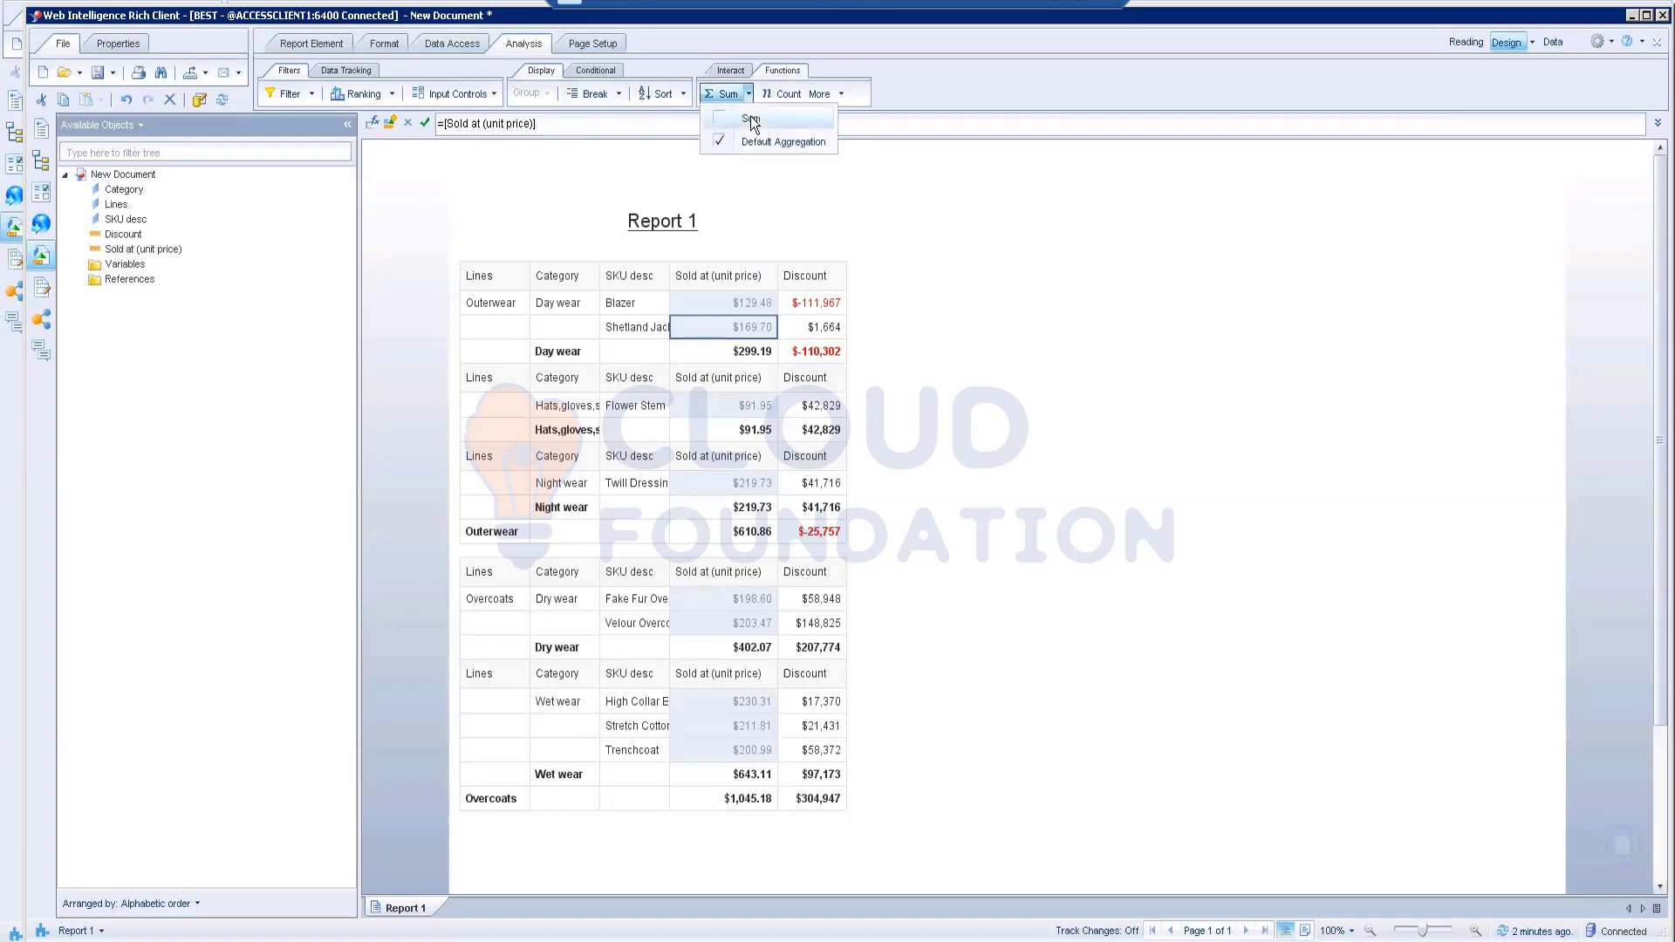
{"action": "left_click", "coordinate": [750, 118]}
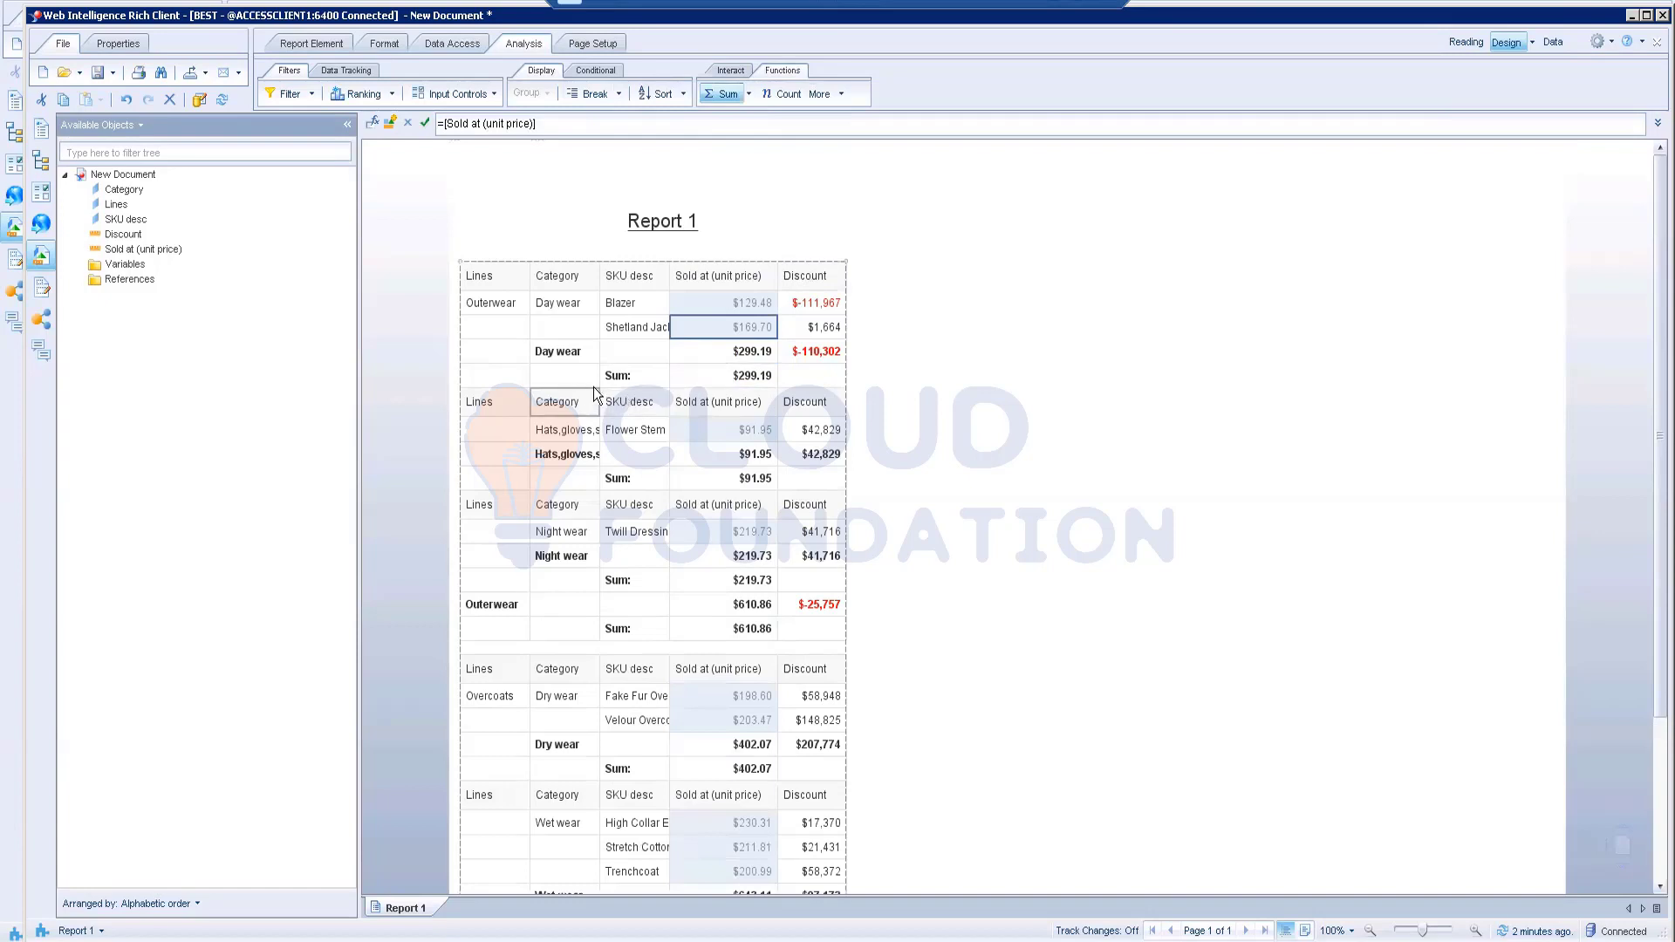
{"action": "left_click", "coordinate": [715, 349]}
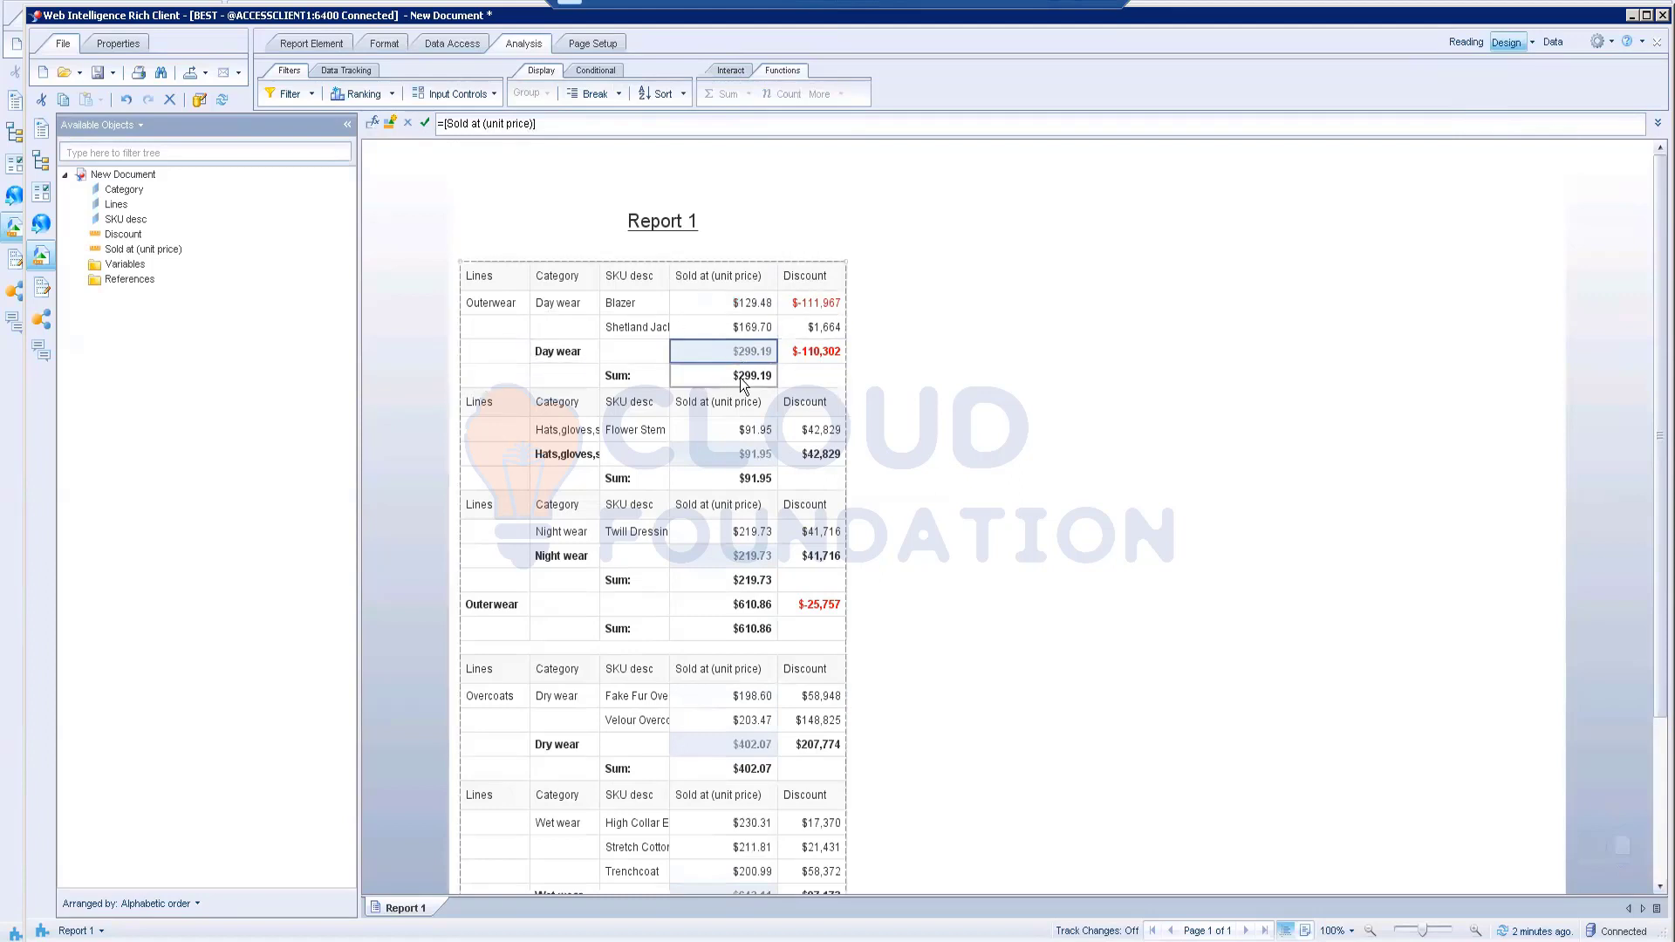
- Add an Average calculation for the Discount column in the break footers
{"action": "left_click", "coordinate": [822, 328]}
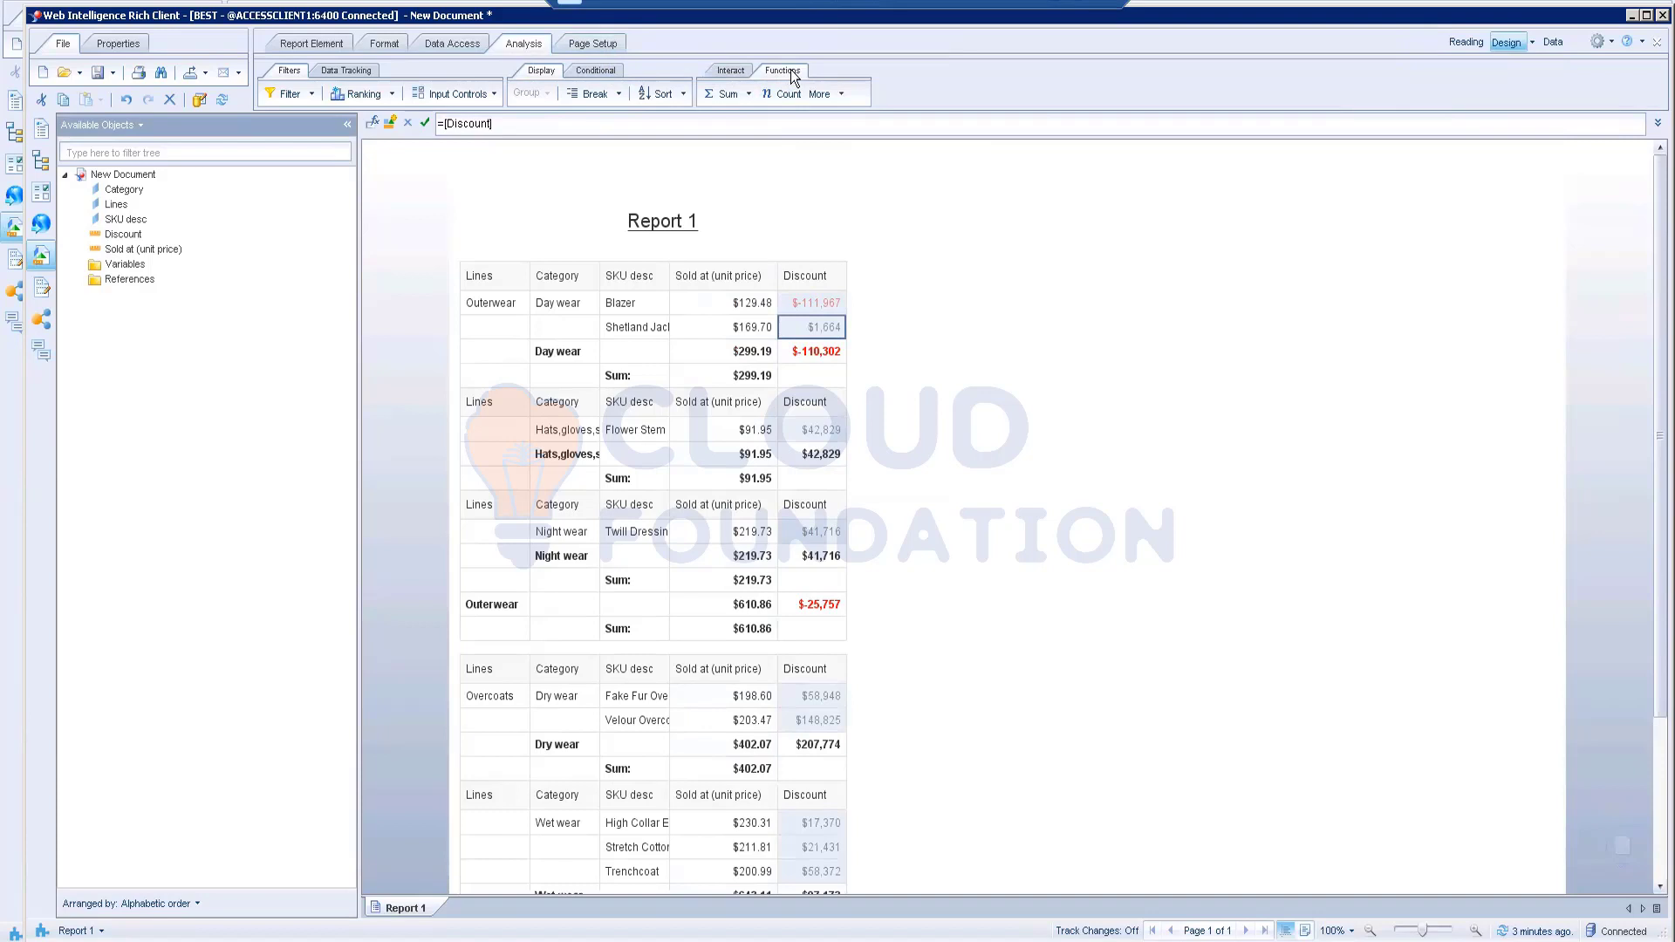
{"action": "left_click", "coordinate": [748, 94]}
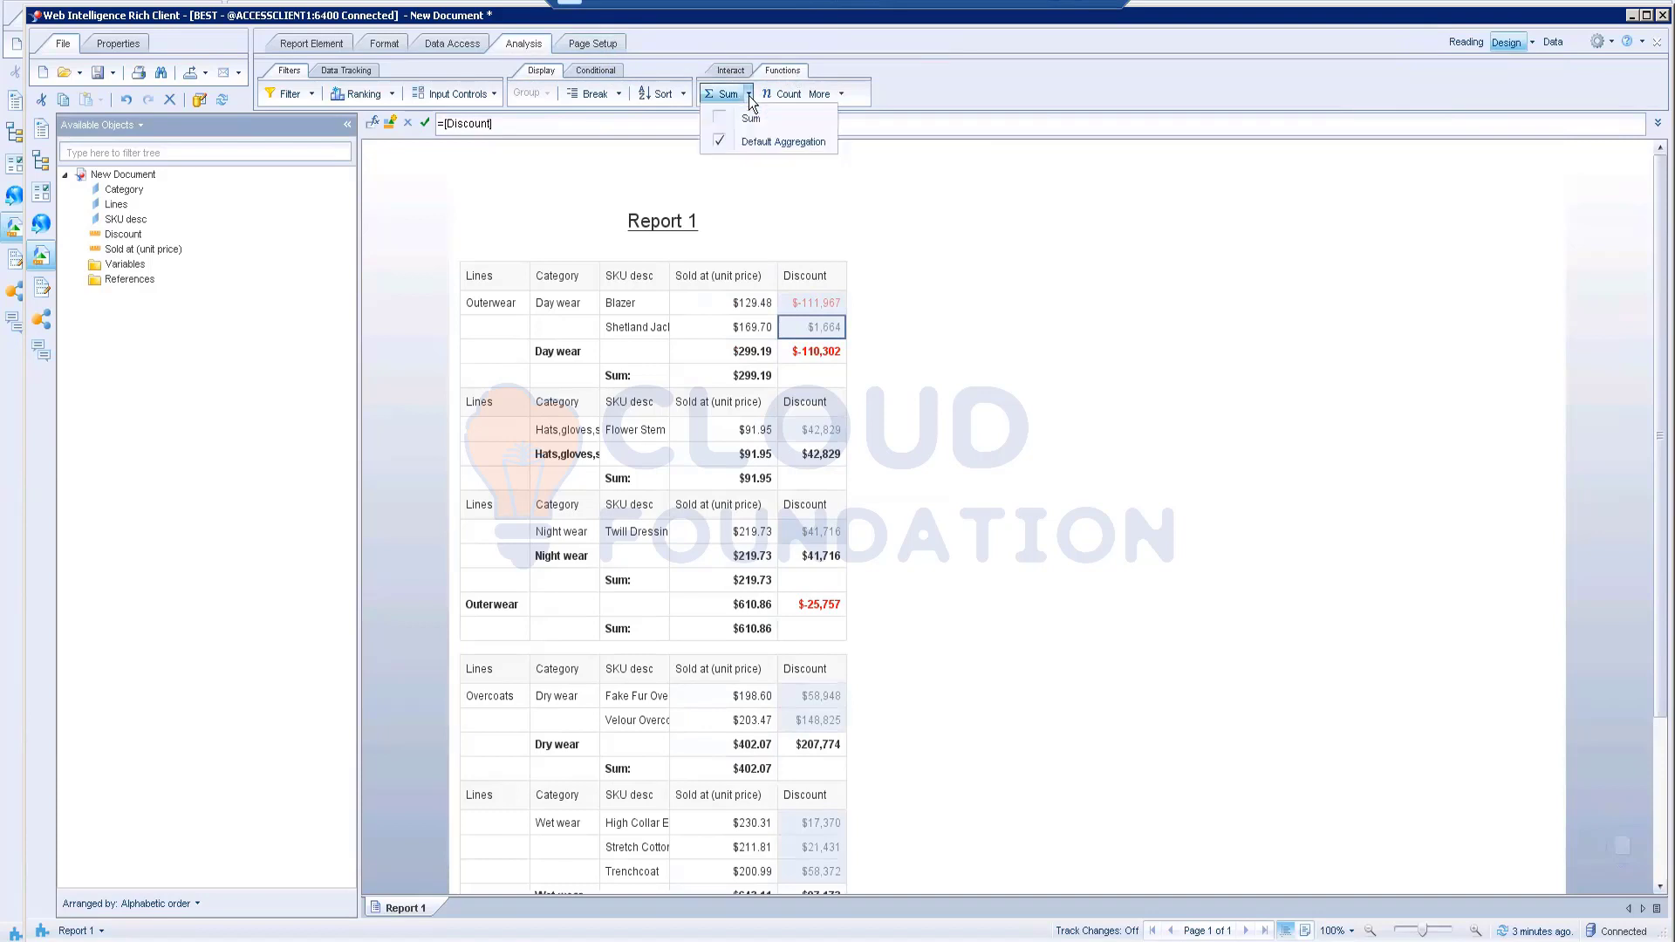
{"action": "left_click", "coordinate": [840, 93]}
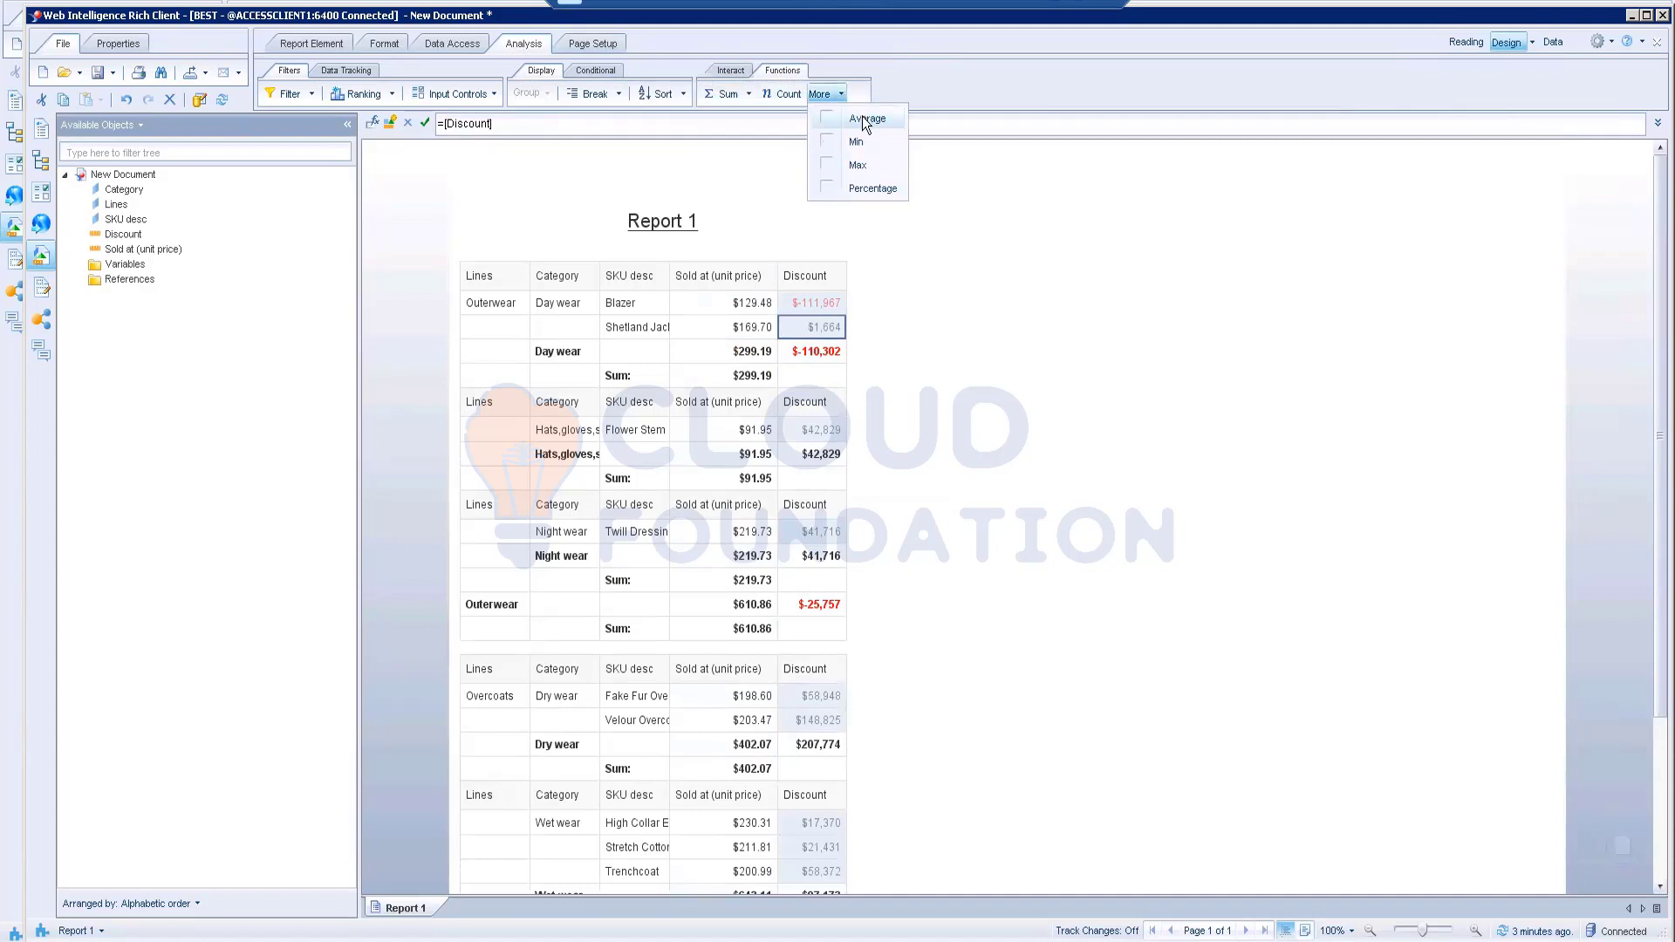
{"action": "left_click", "coordinate": [866, 119]}
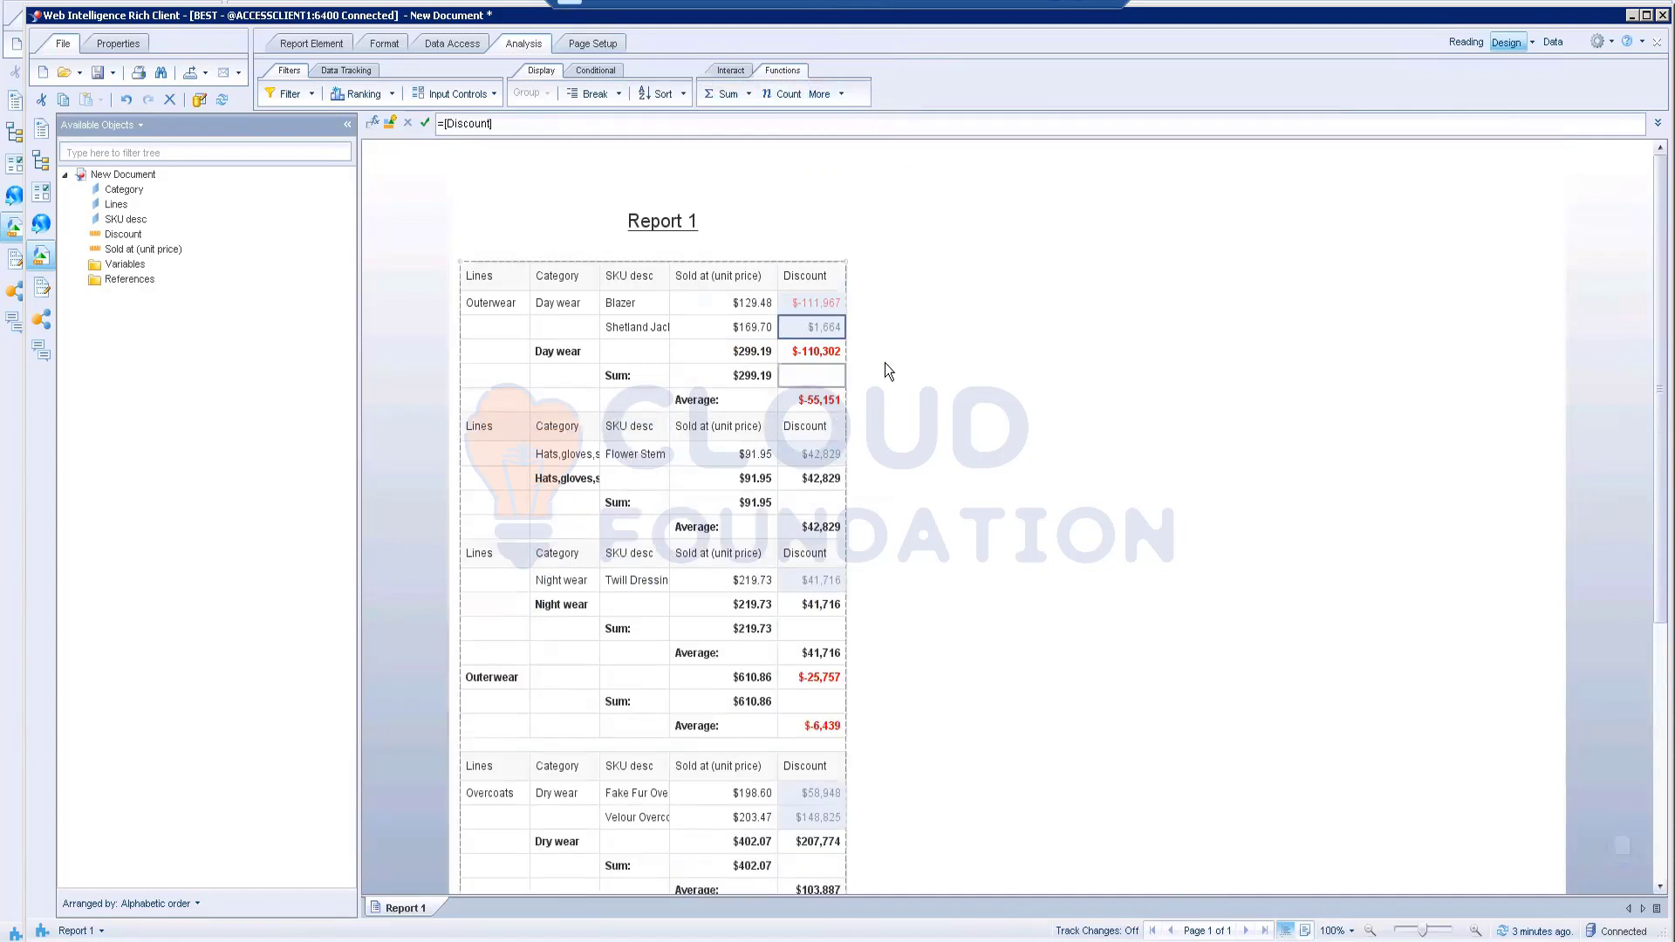
{"action": "left_click", "coordinate": [904, 353]}
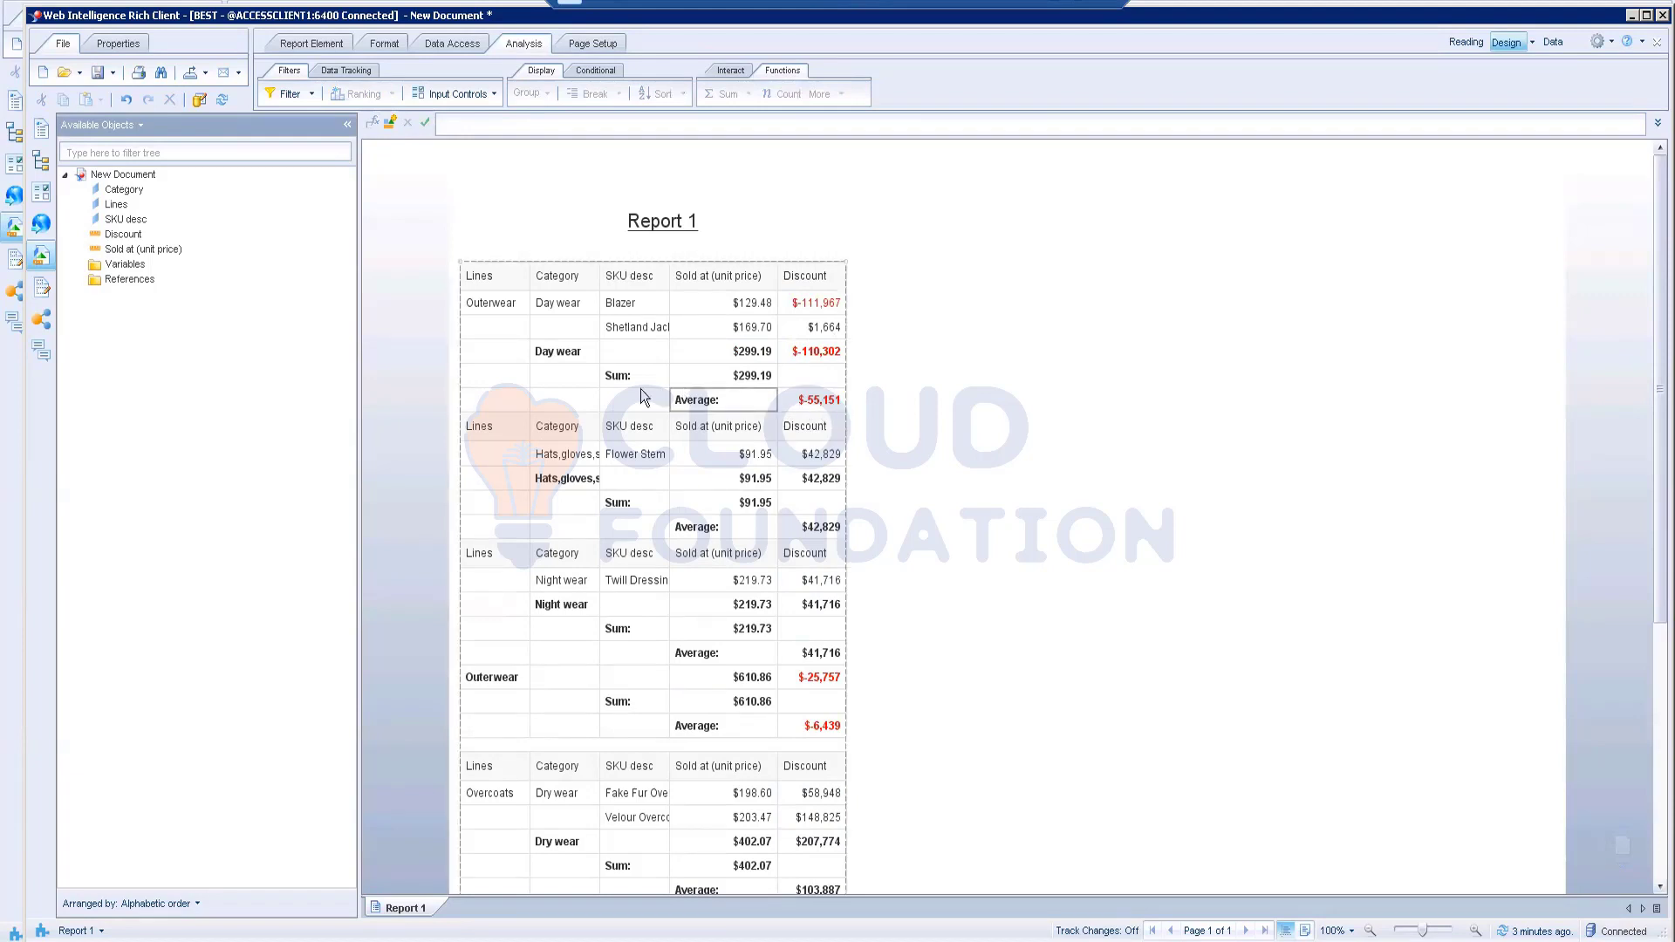
- Remove the redundant default subtotal row from the Category break footers, keeping the Sum and Average rows
{"action": "left_click", "coordinate": [475, 353]}
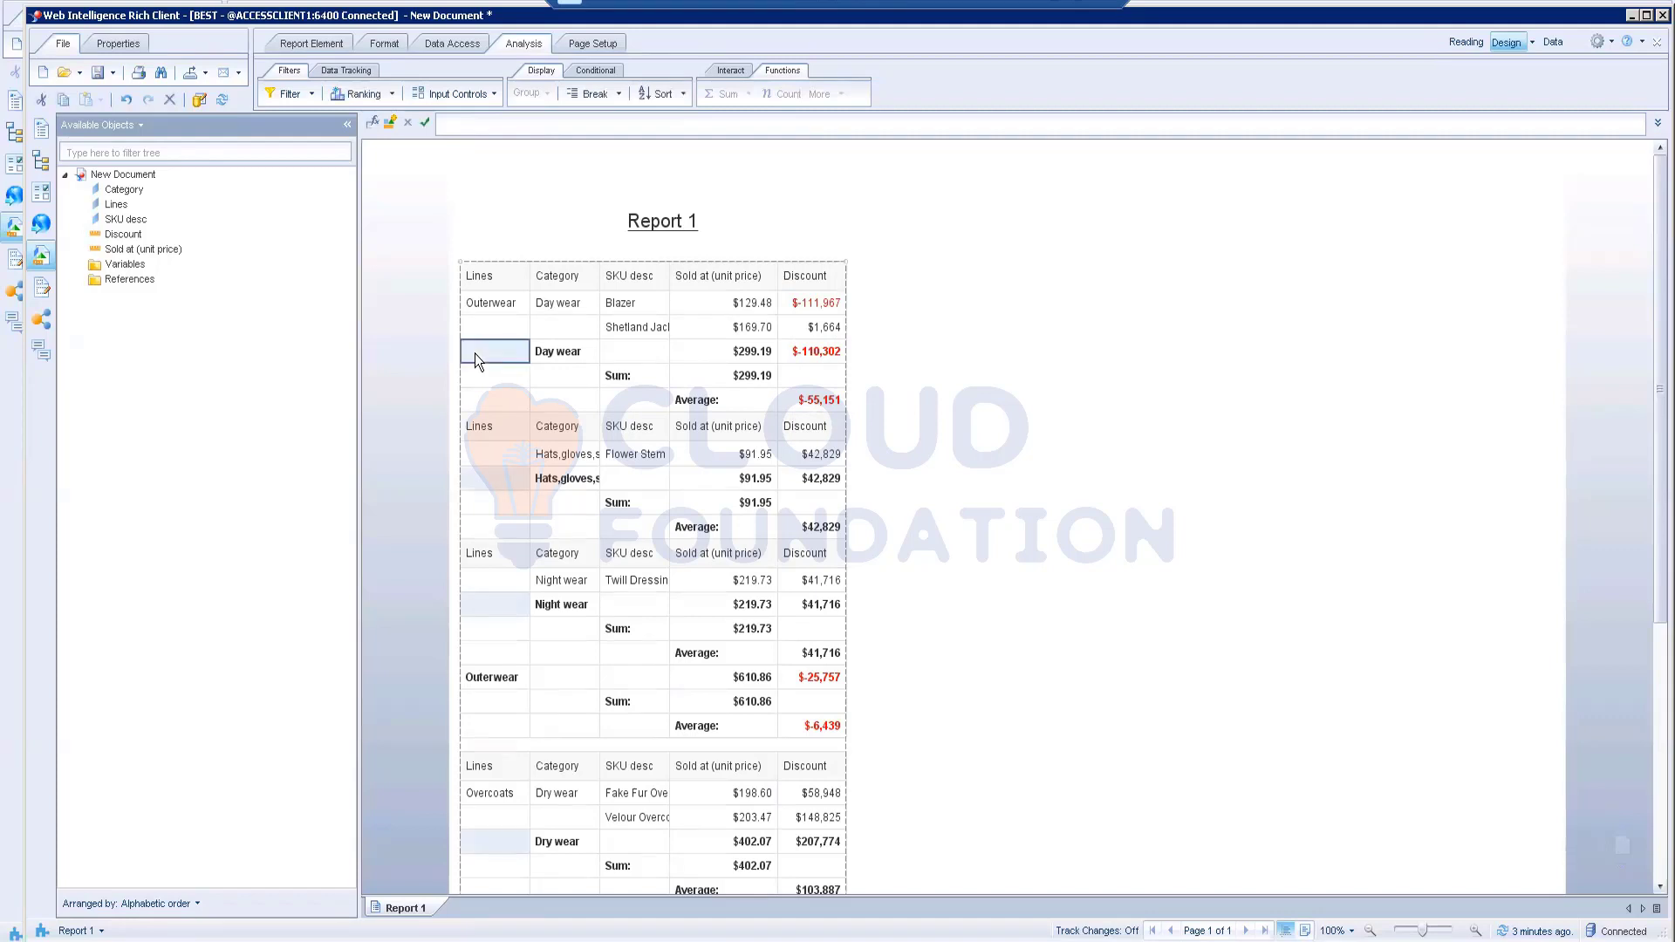
{"action": "right_click", "coordinate": [475, 353]}
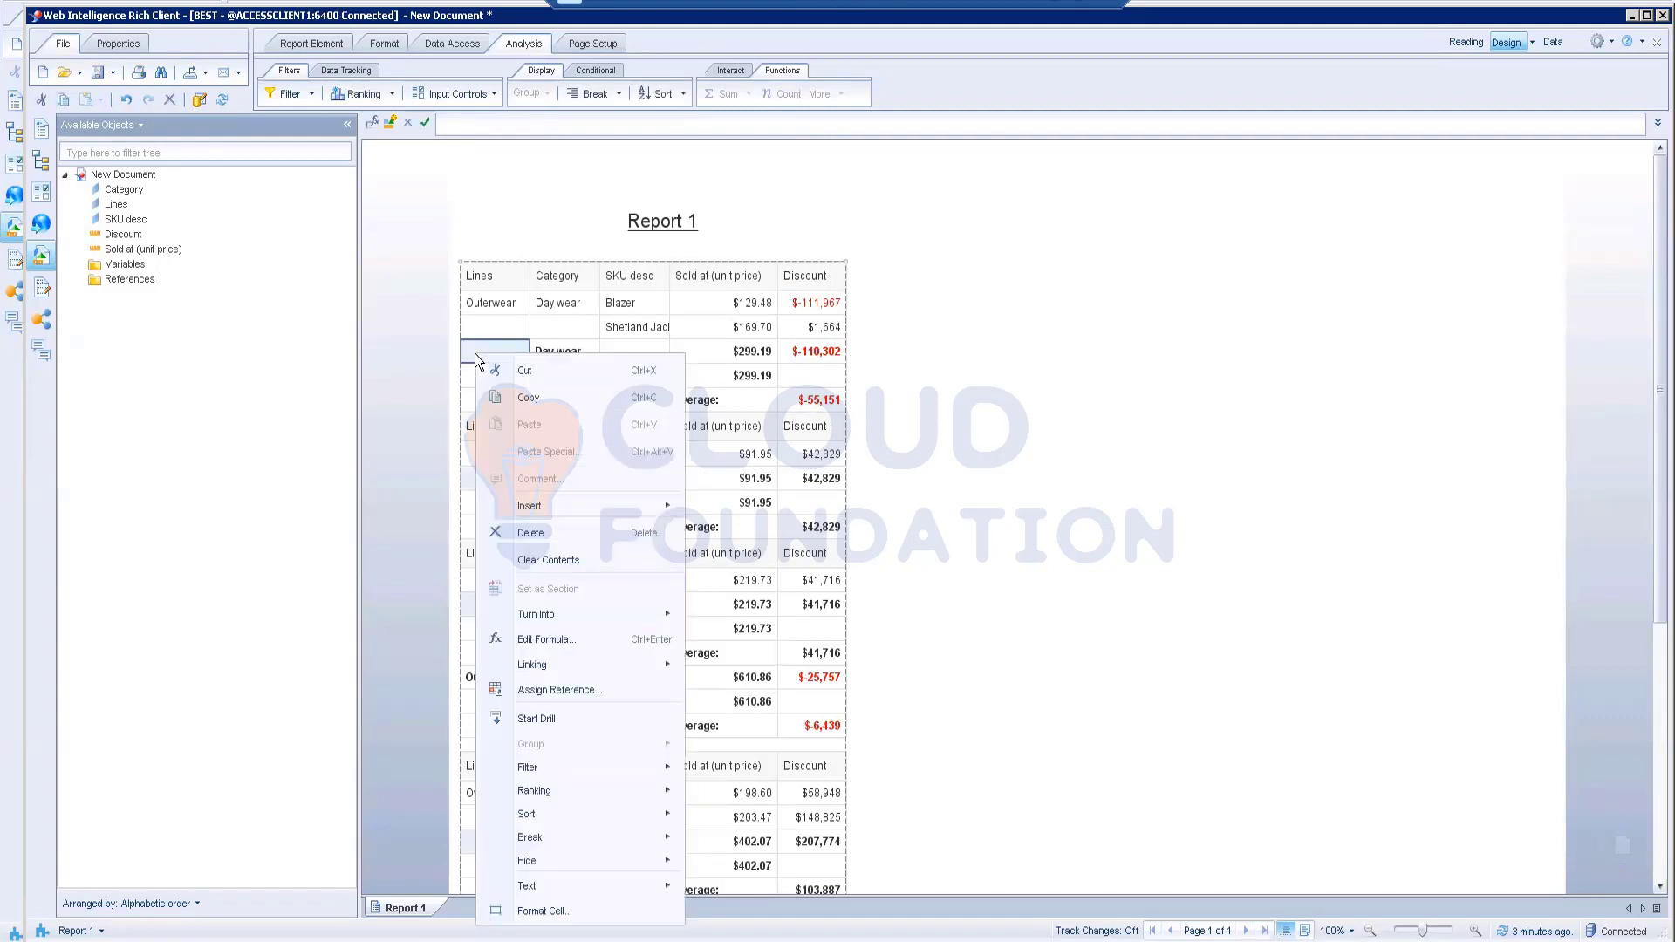
{"action": "left_click", "coordinate": [530, 533]}
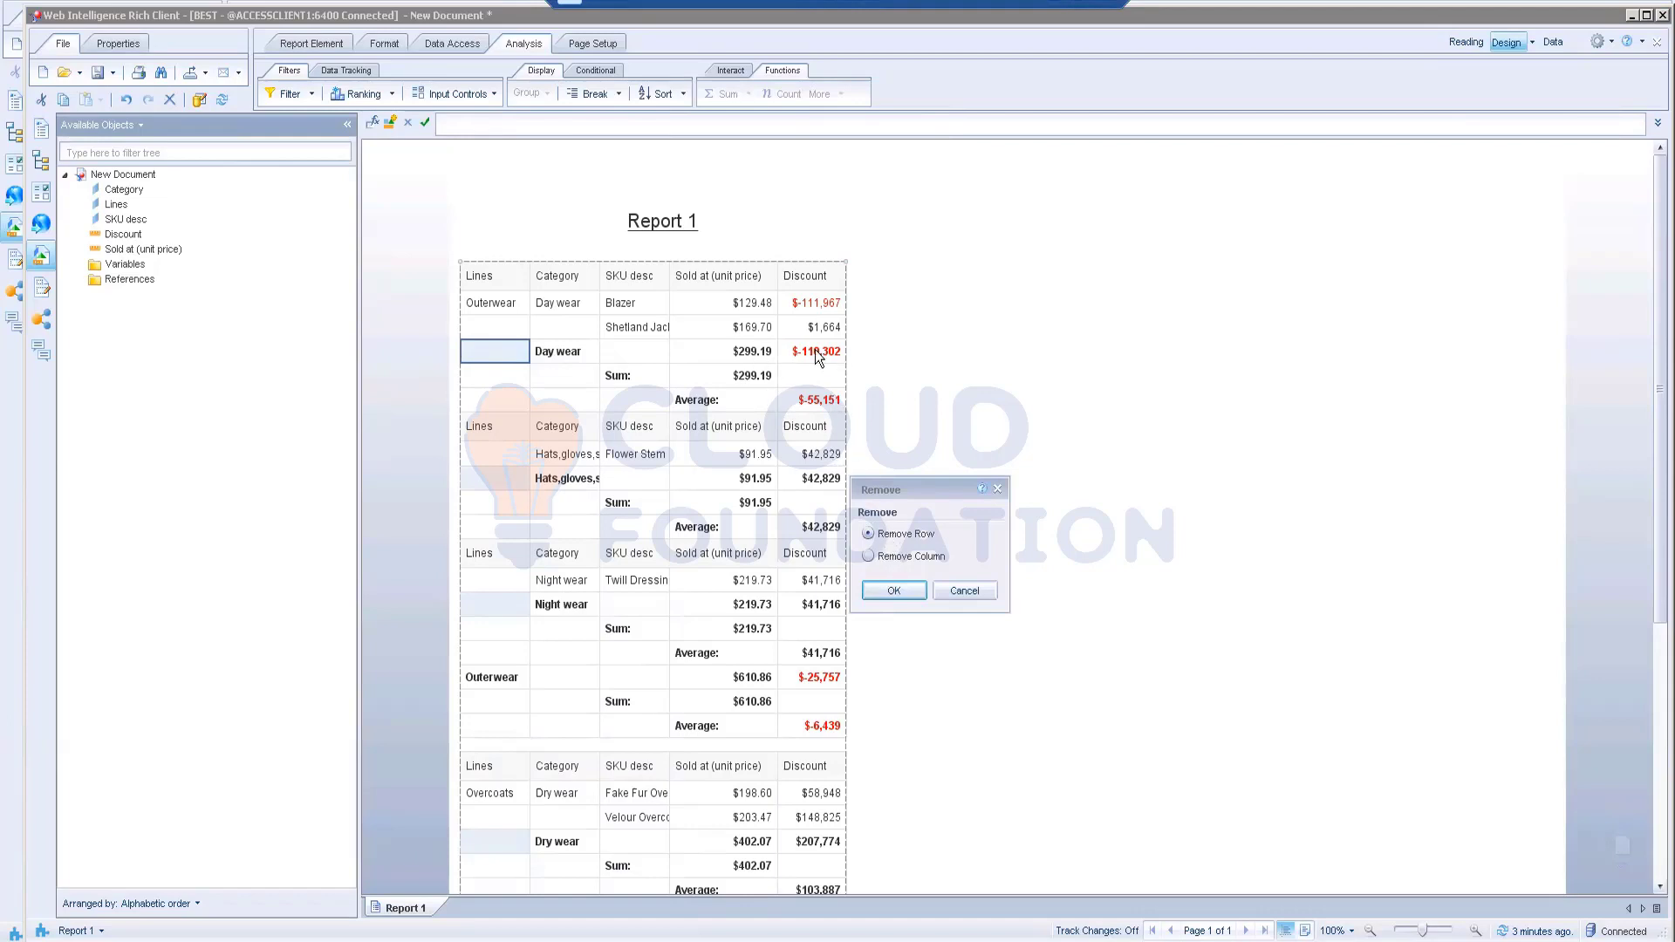
{"action": "left_click", "coordinate": [911, 592]}
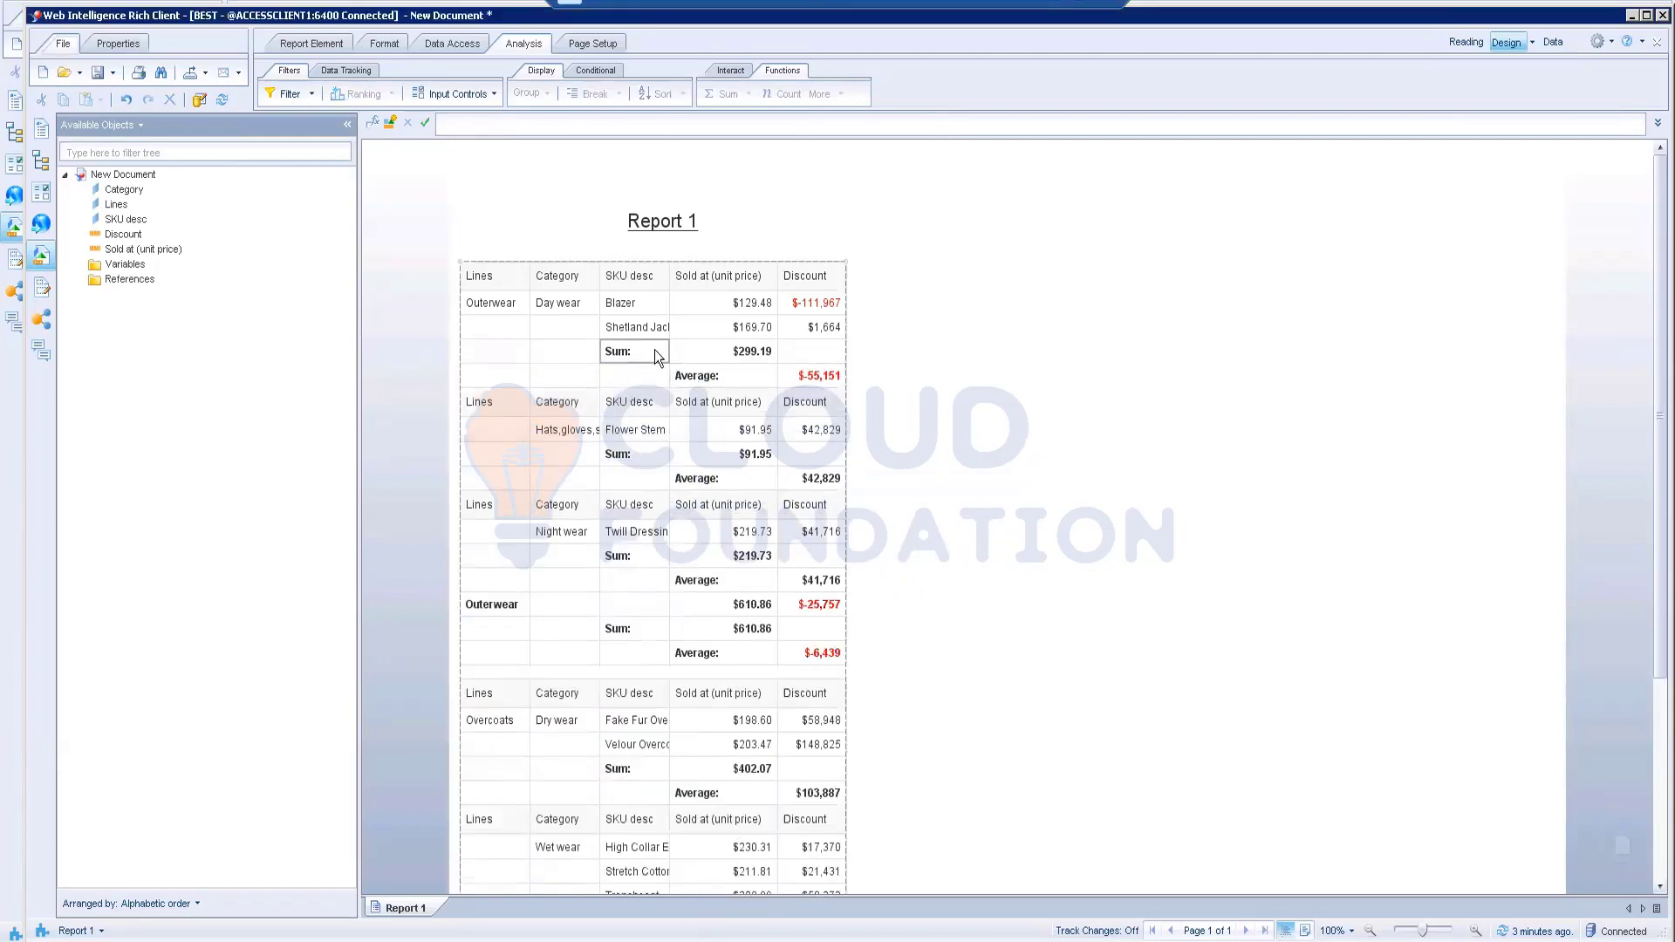
{"action": "left_click", "coordinate": [746, 353]}
{"action": "scroll", "coordinate": [534, 657], "scroll_direction": "down", "scroll_amount": 1}
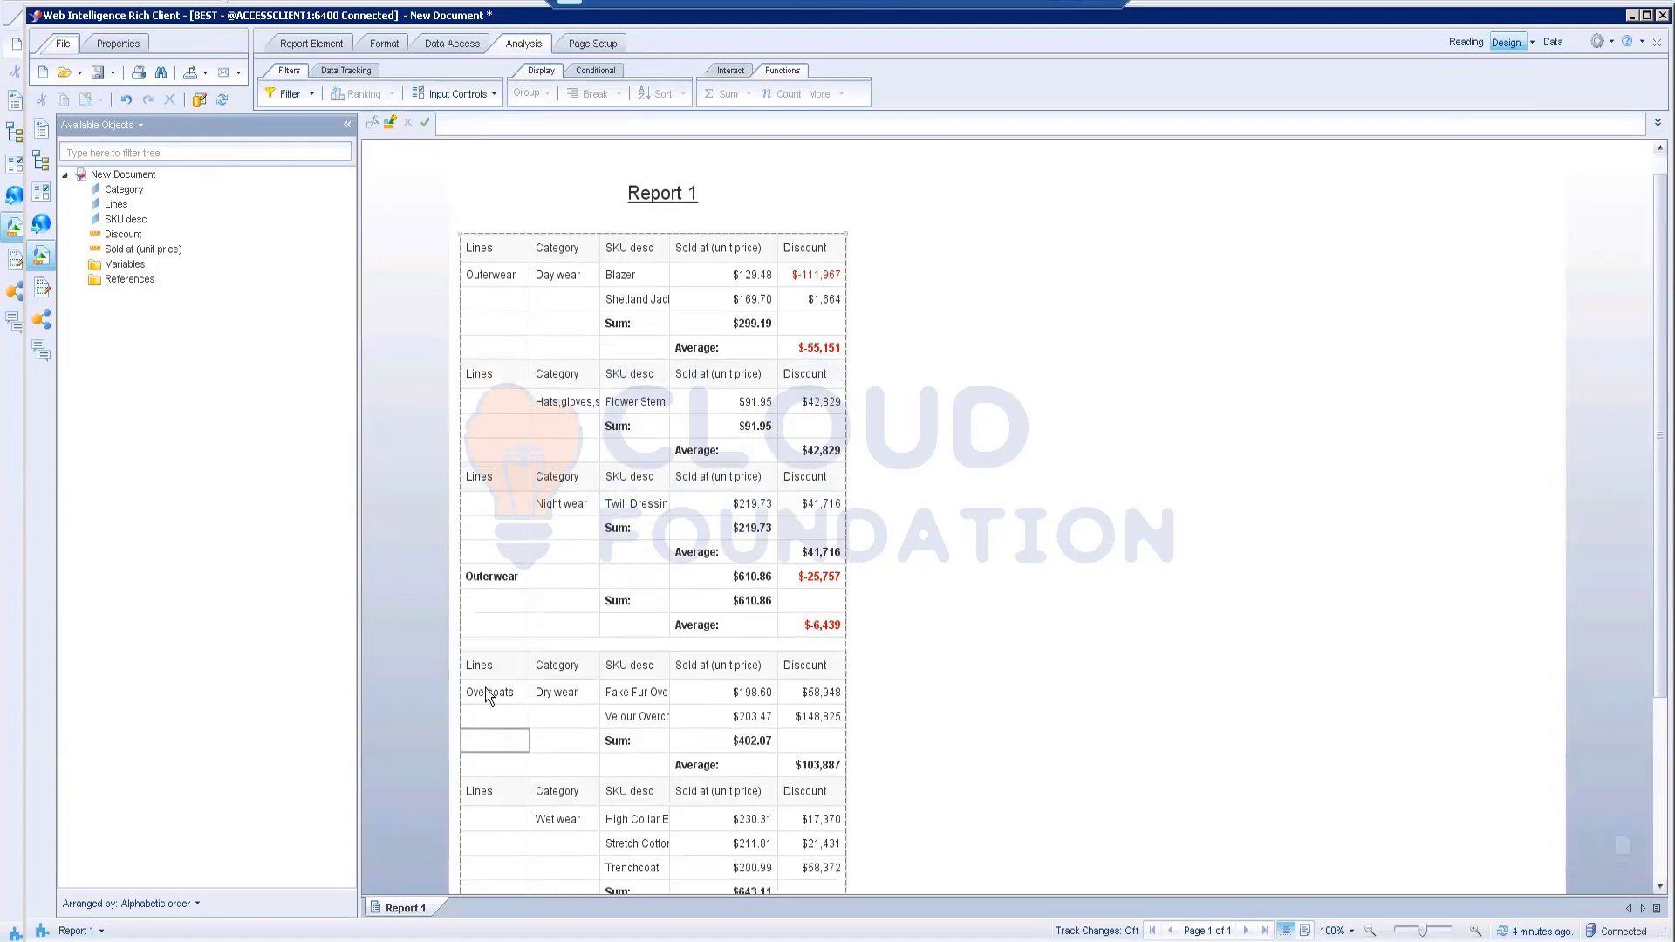
- Review the Sum and Average rows in the Lines and Category break footers throughout the report table
{"action": "scroll", "coordinate": [558, 699], "scroll_direction": "down", "scroll_amount": 3}
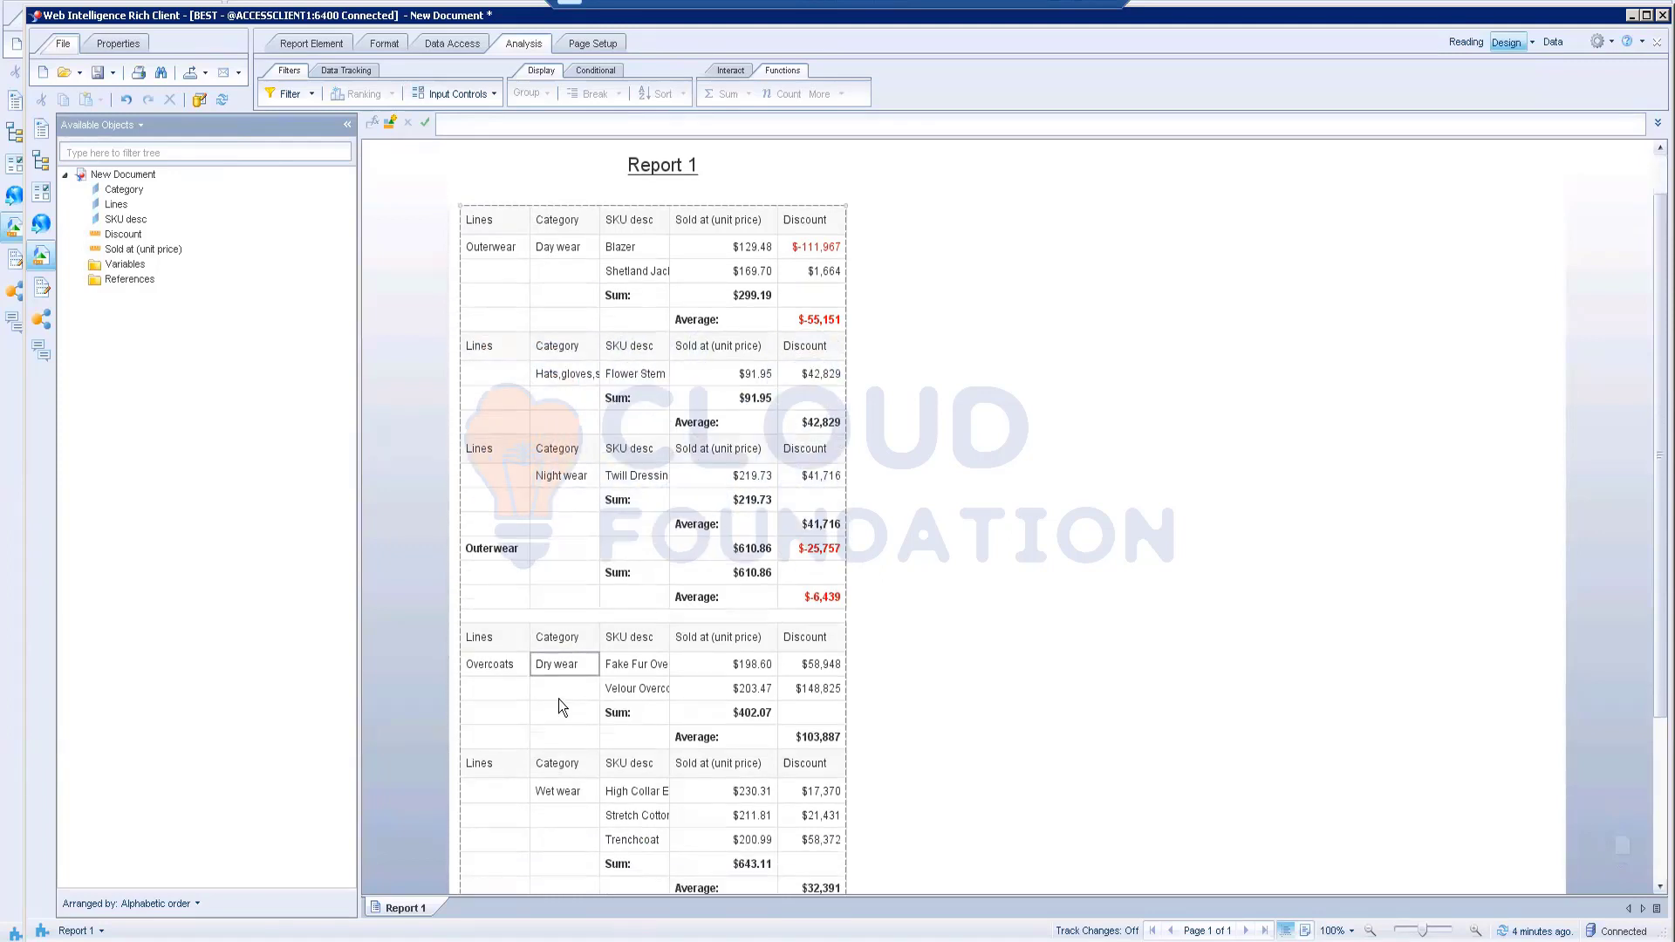
{"action": "scroll", "coordinate": [562, 635], "scroll_direction": "down", "scroll_amount": 2}
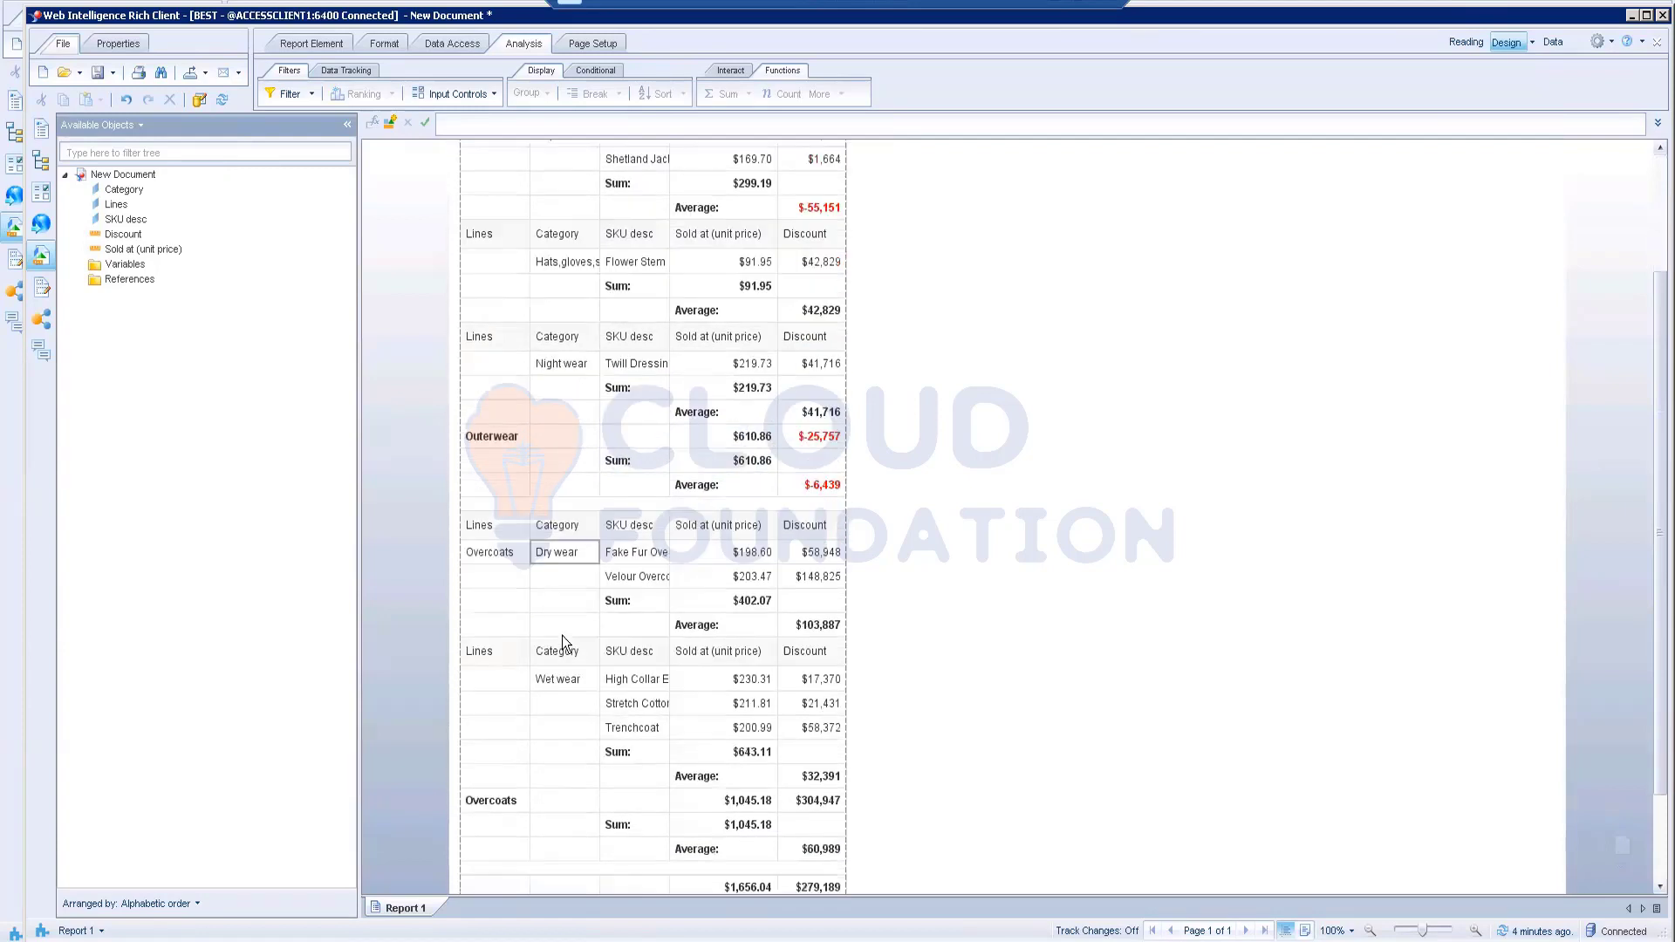
{"action": "scroll", "coordinate": [562, 635], "scroll_direction": "down", "scroll_amount": 2}
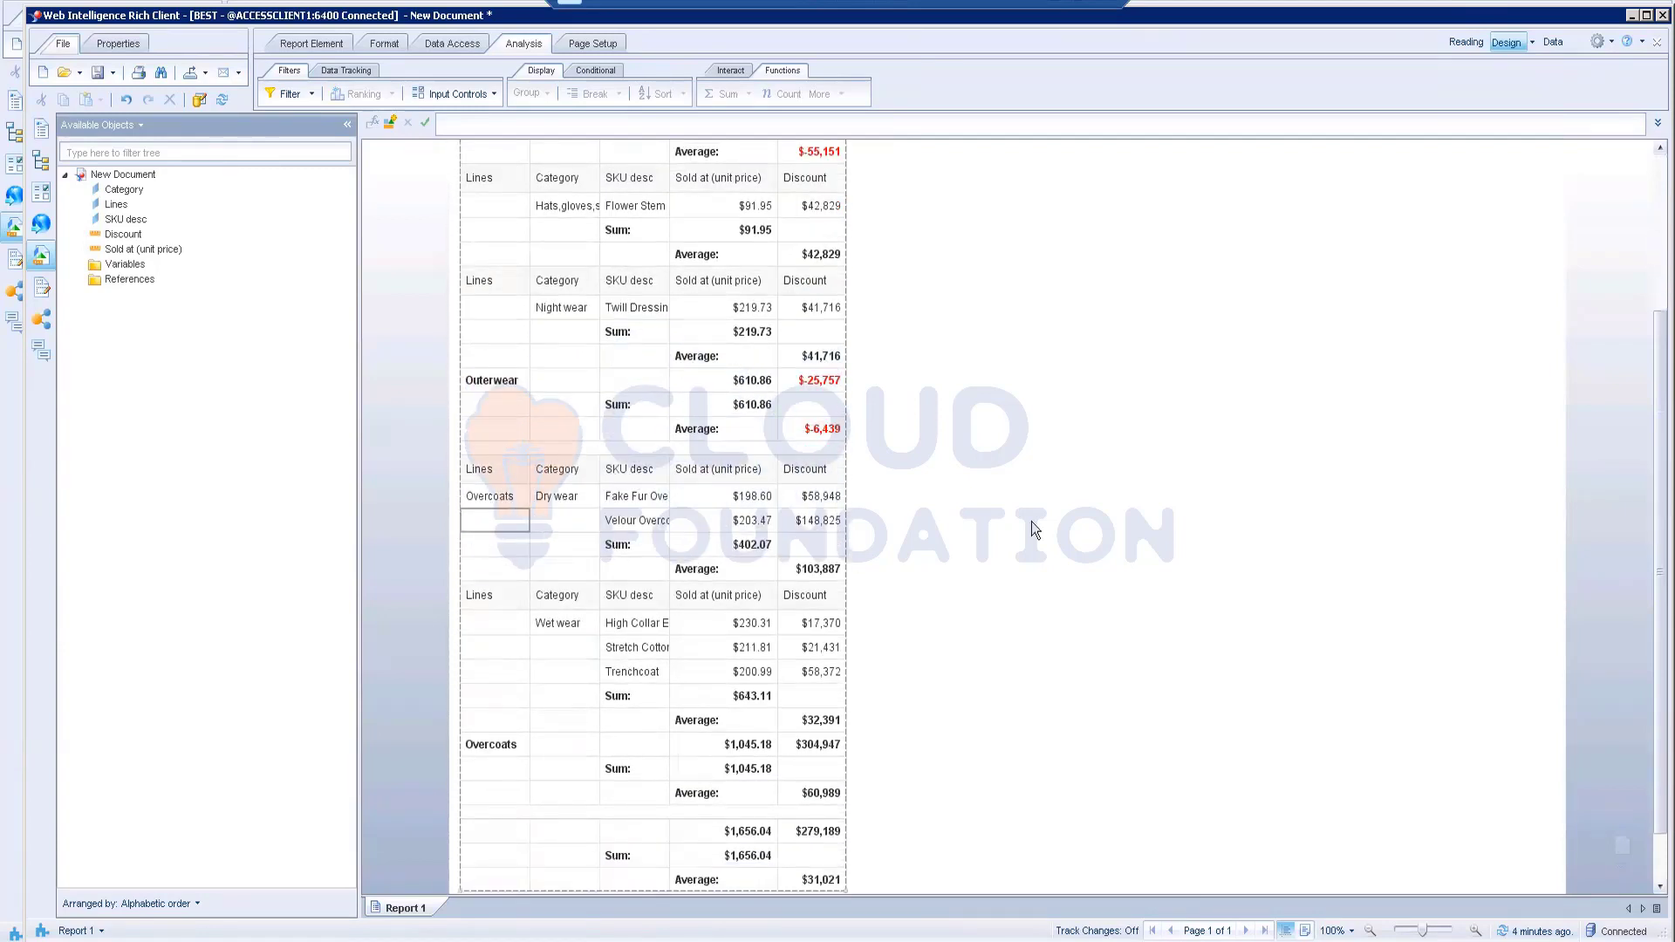
{"action": "scroll", "coordinate": [1076, 506], "scroll_direction": "up", "scroll_amount": 2}
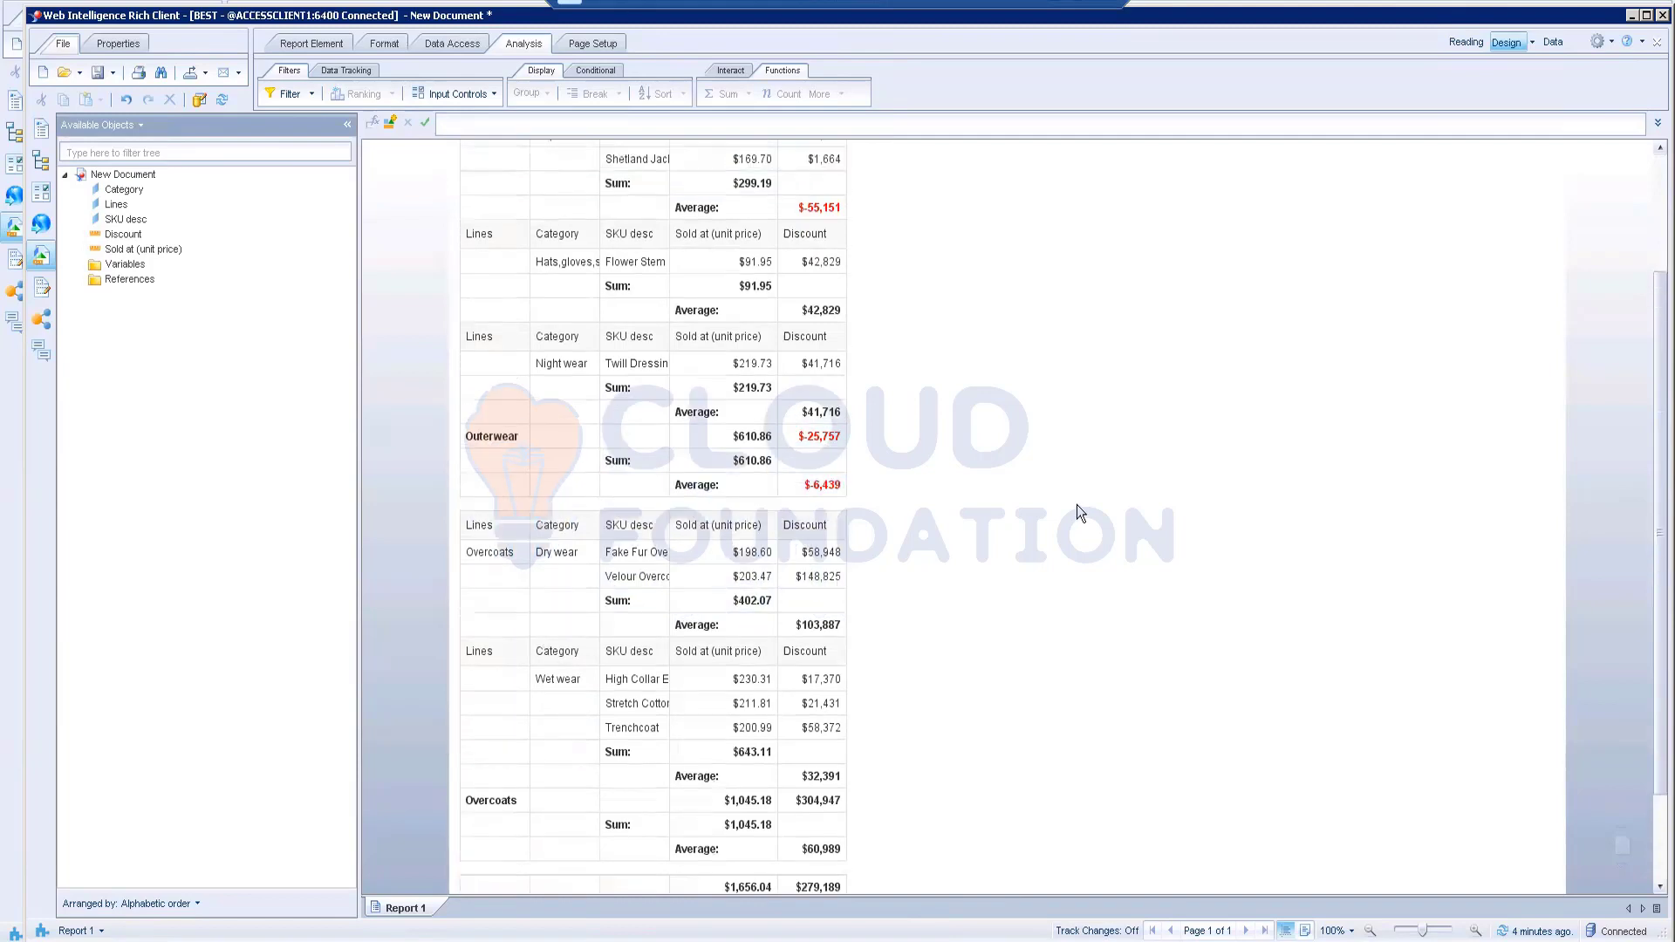
{"action": "scroll", "coordinate": [1073, 506], "scroll_direction": "down", "scroll_amount": 2}
{"action": "scroll", "coordinate": [1073, 506], "scroll_direction": "up", "scroll_amount": 4}
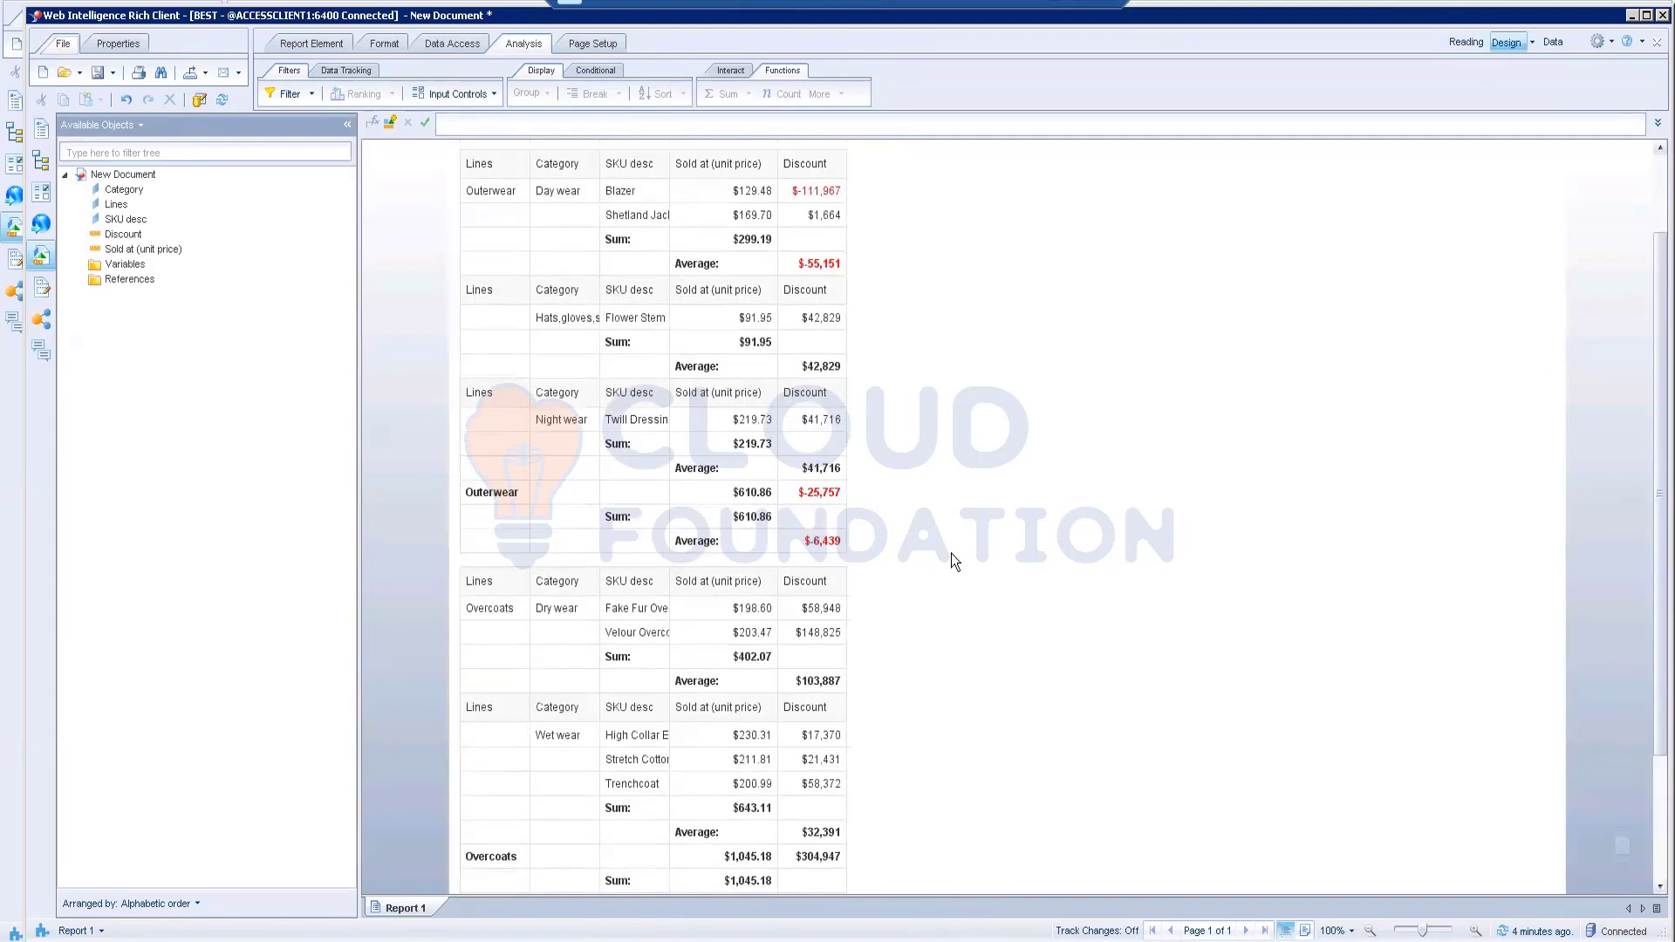
{"action": "scroll", "coordinate": [951, 553], "scroll_direction": "up", "scroll_amount": 2}
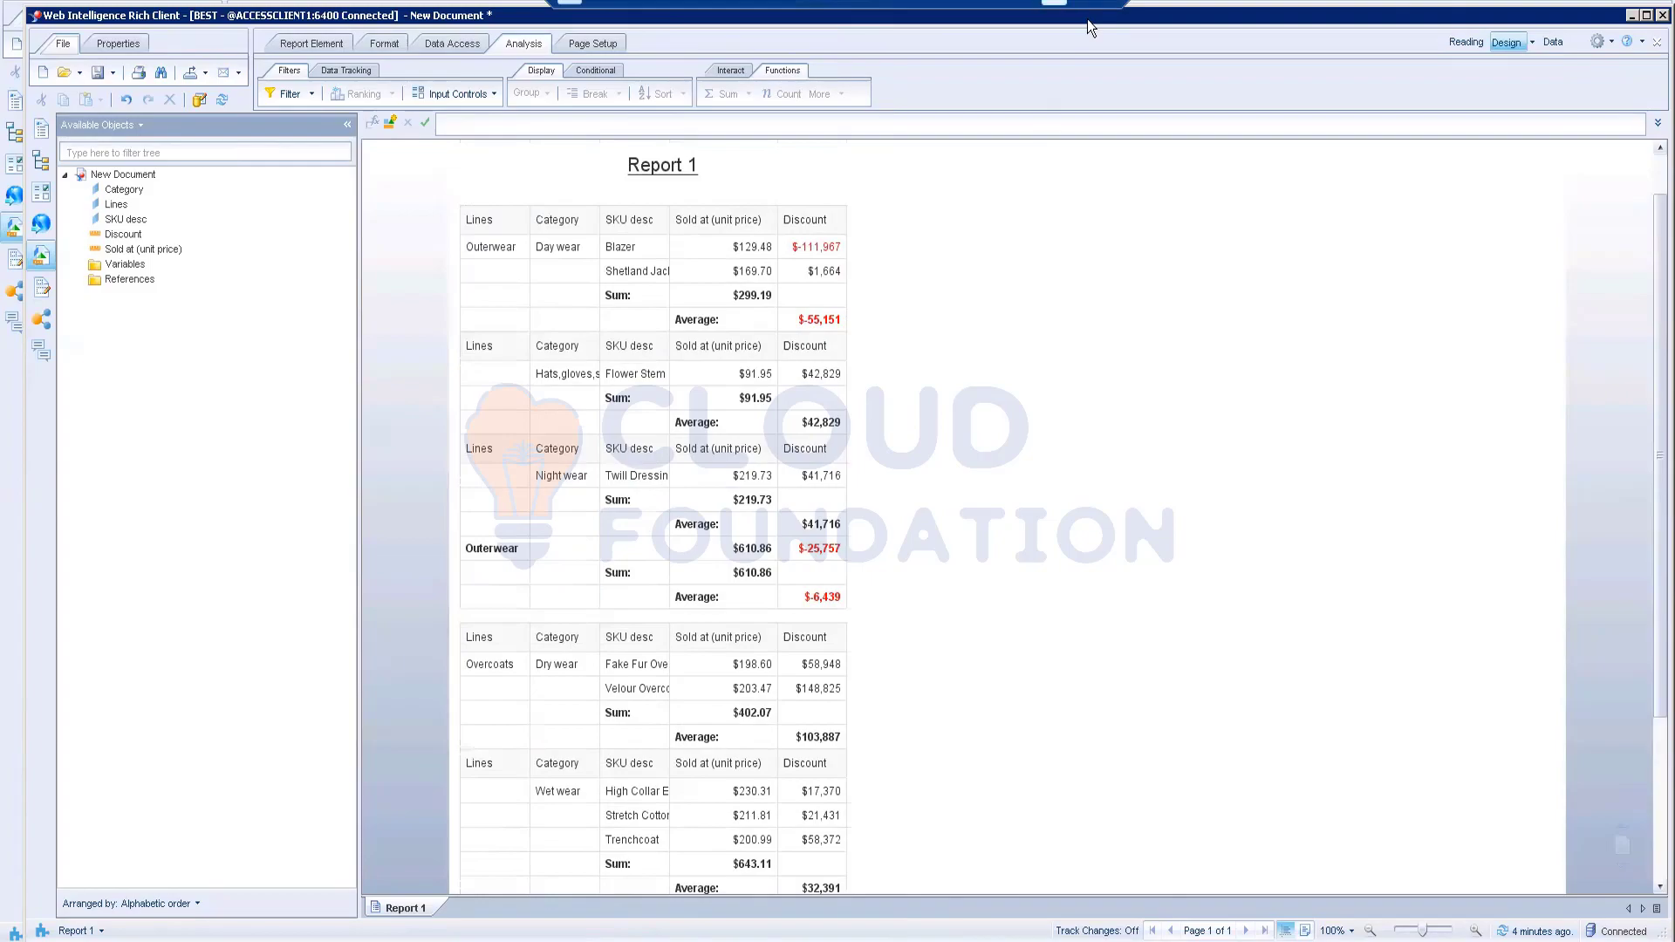
- Switch to the Word exercise document and read the break options required for the Lines column
{"action": "left_click", "coordinate": [1054, 3]}
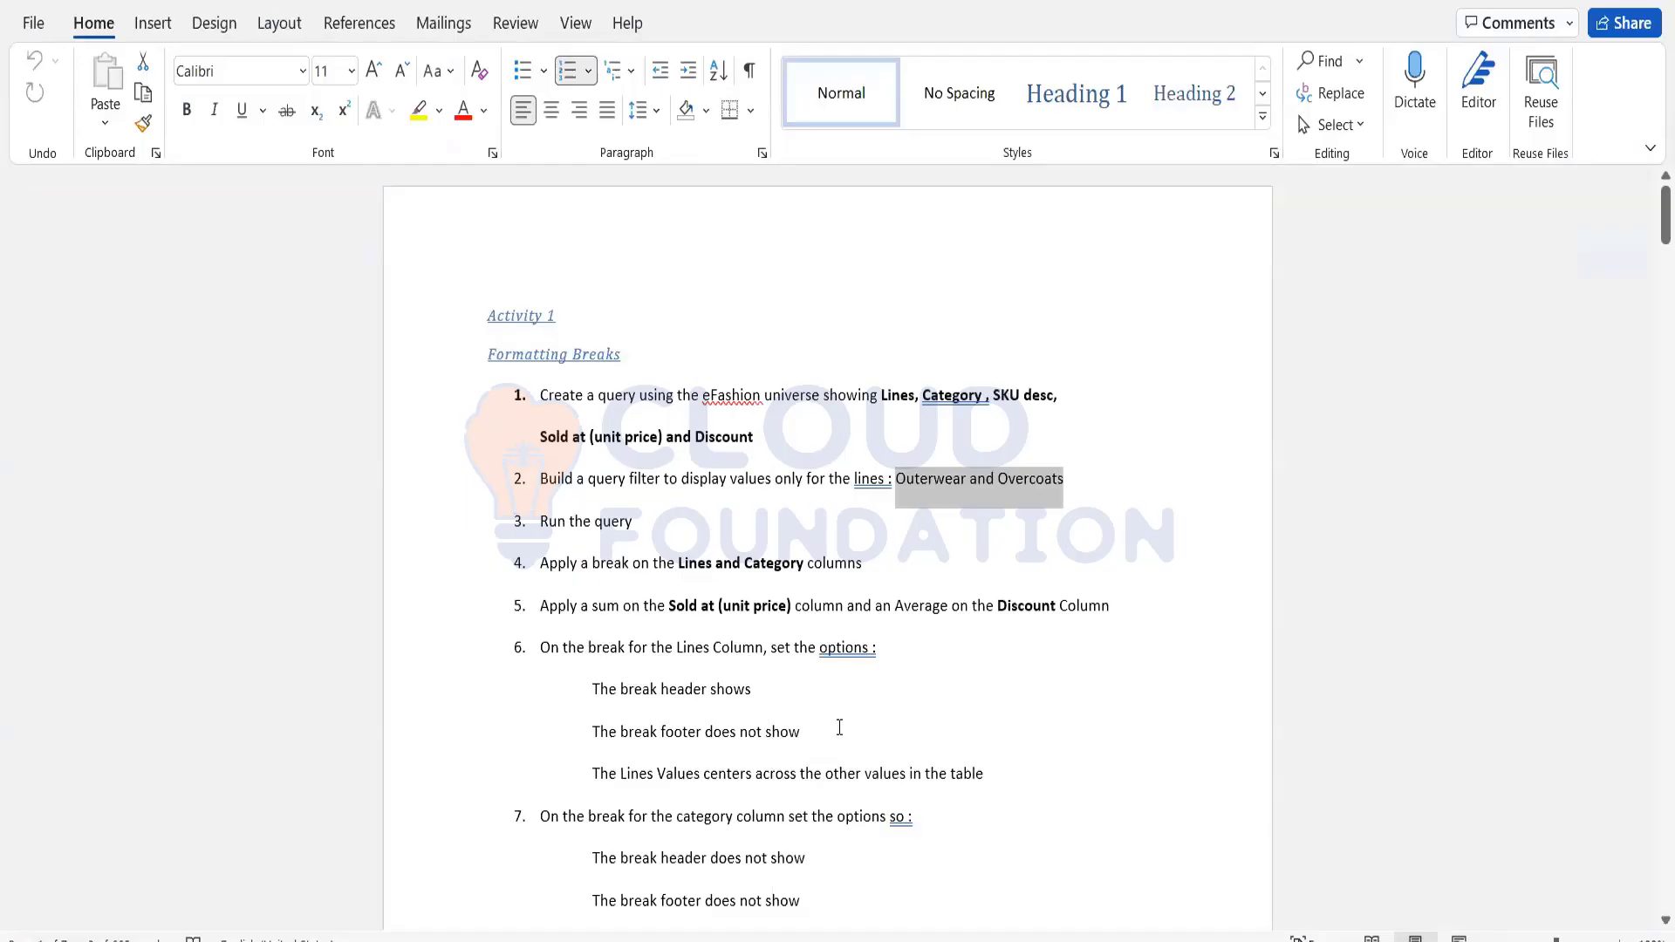
{"action": "scroll", "coordinate": [839, 727], "scroll_direction": "down", "scroll_amount": 1}
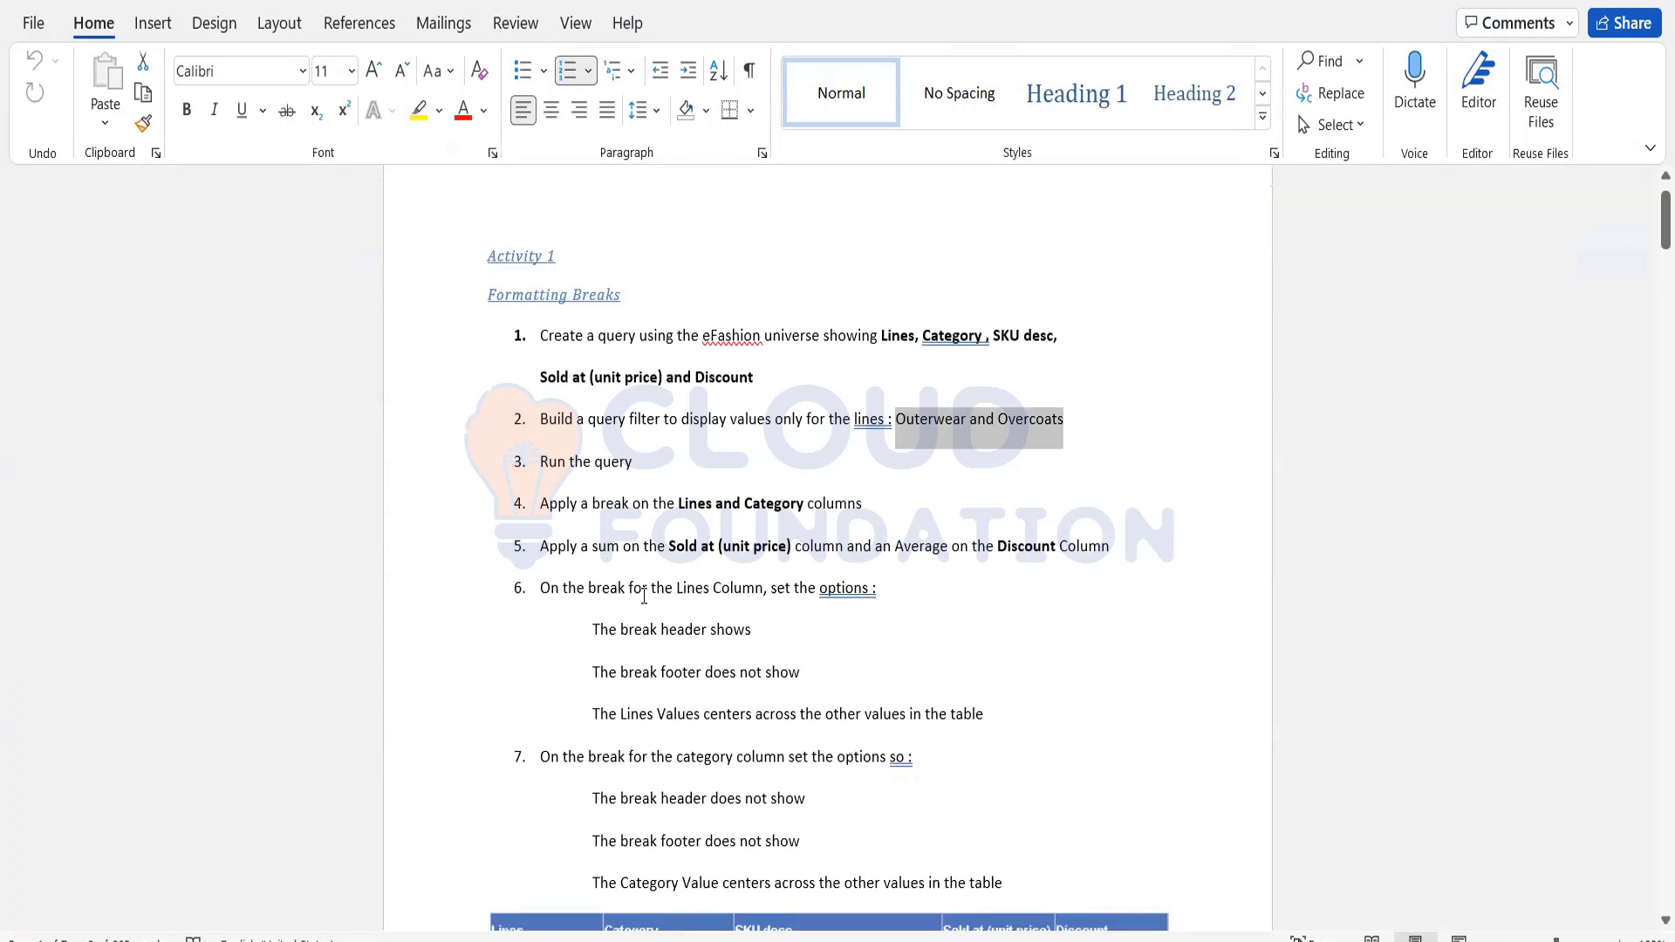
{"action": "double_click", "coordinate": [844, 593]}
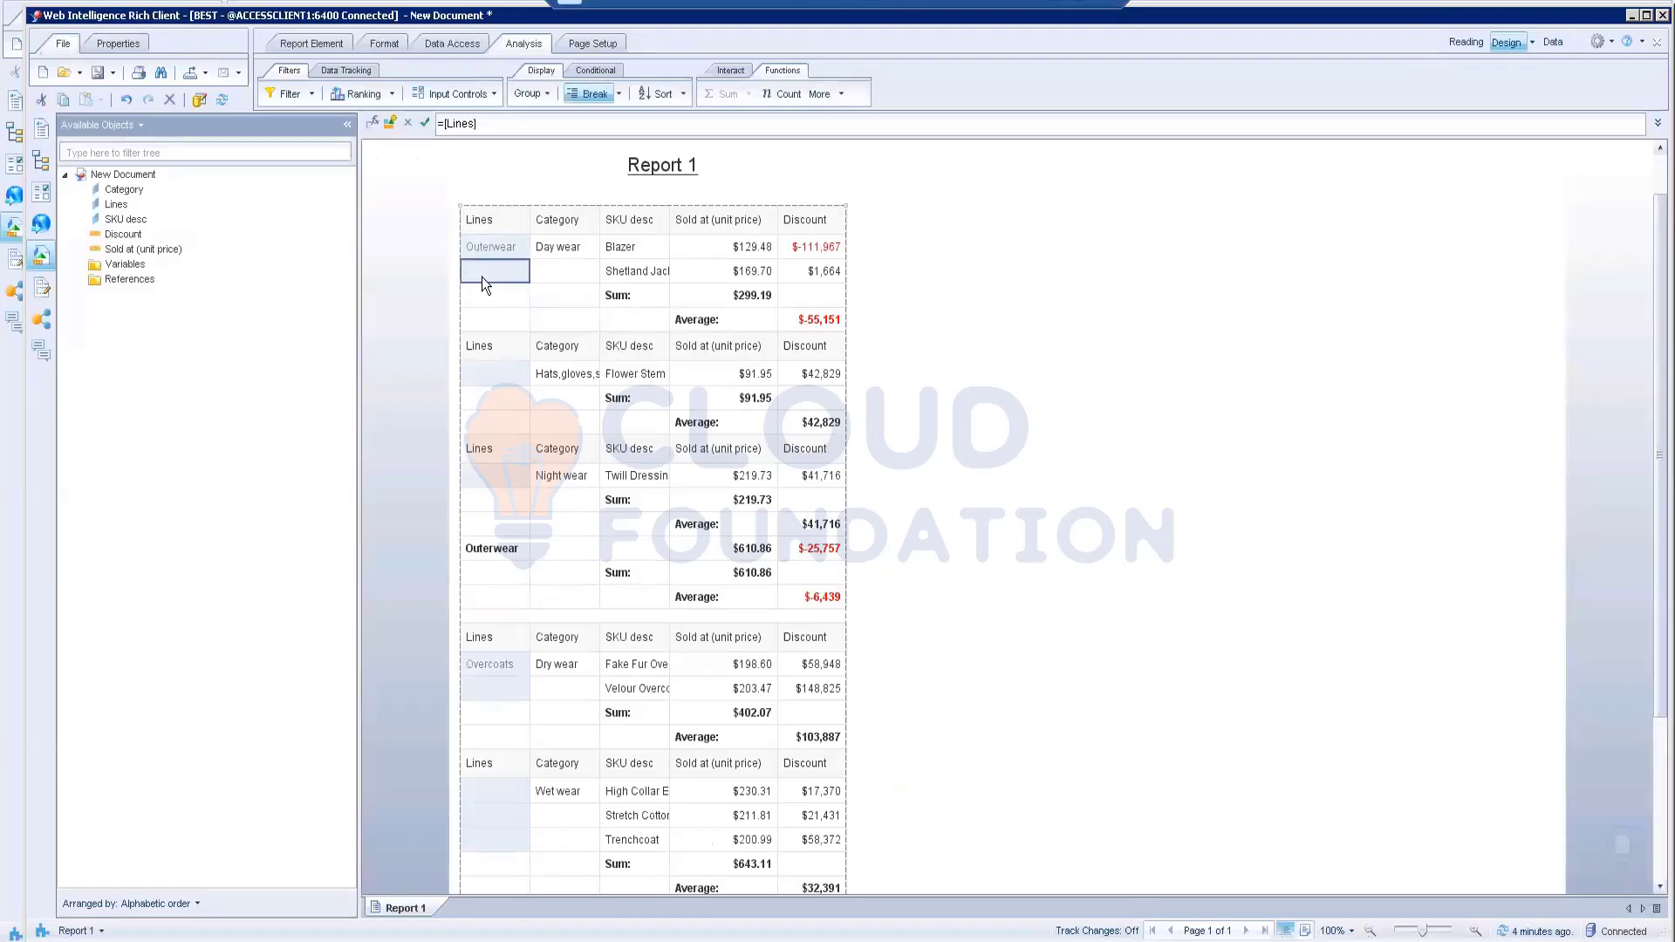
- In the Web Intelligence report, manage the Lines break and enable its break header while disabling its break footer
{"action": "right_click", "coordinate": [482, 276]}
{"action": "mouse_move", "coordinate": [539, 763]}
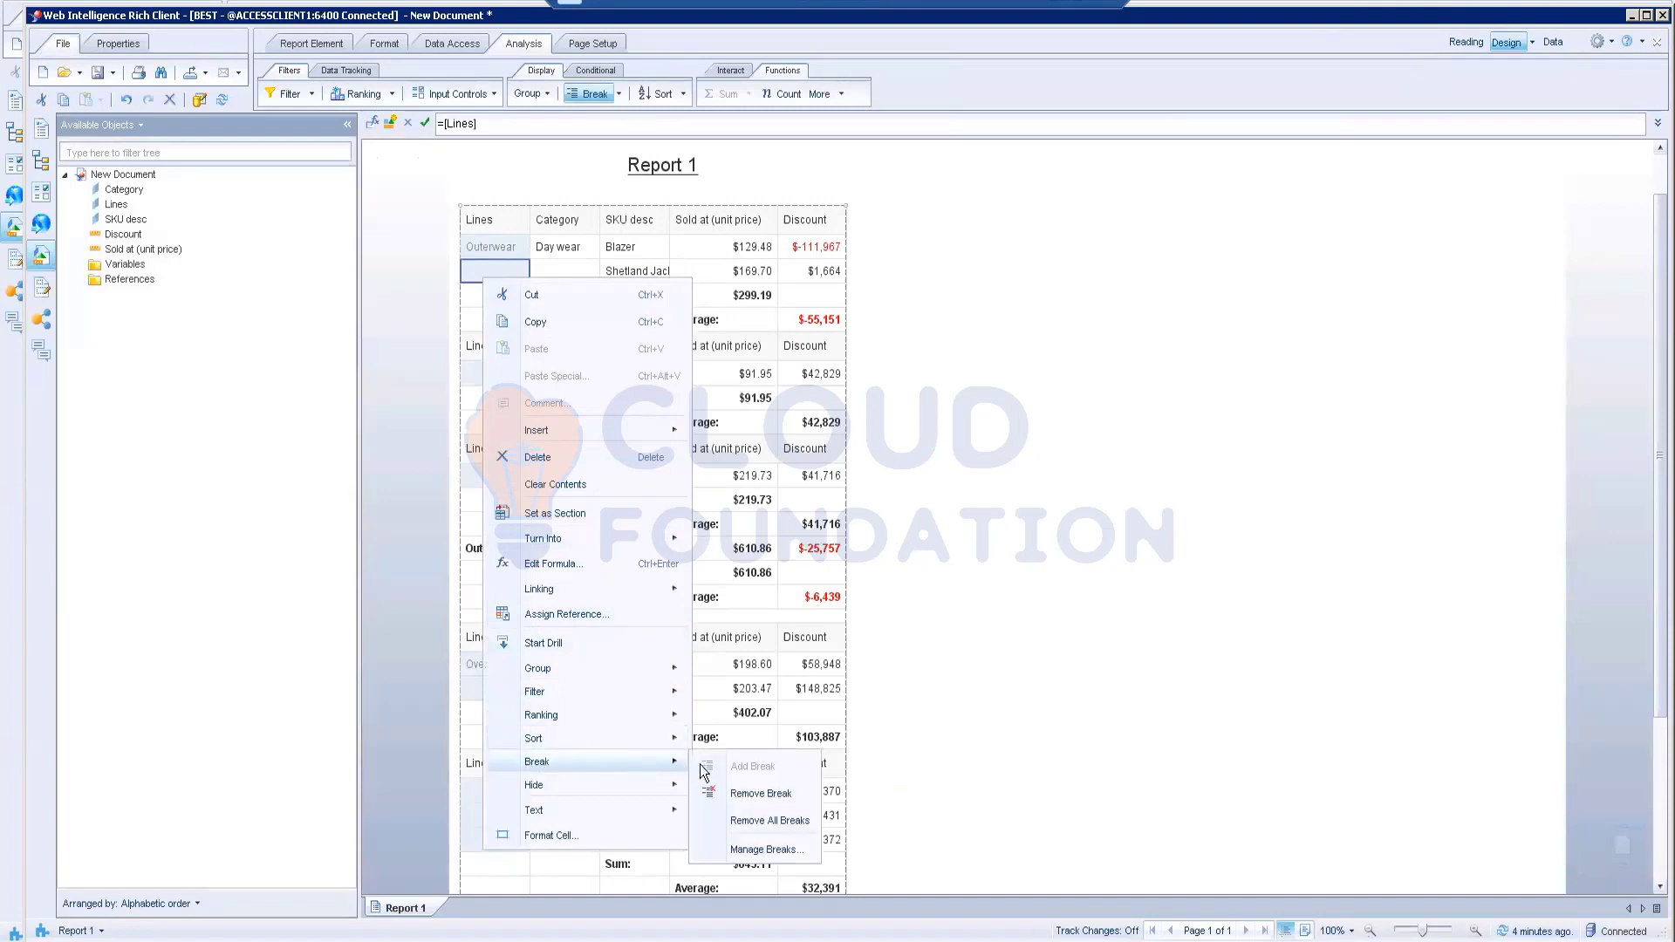
{"action": "left_click", "coordinate": [757, 851]}
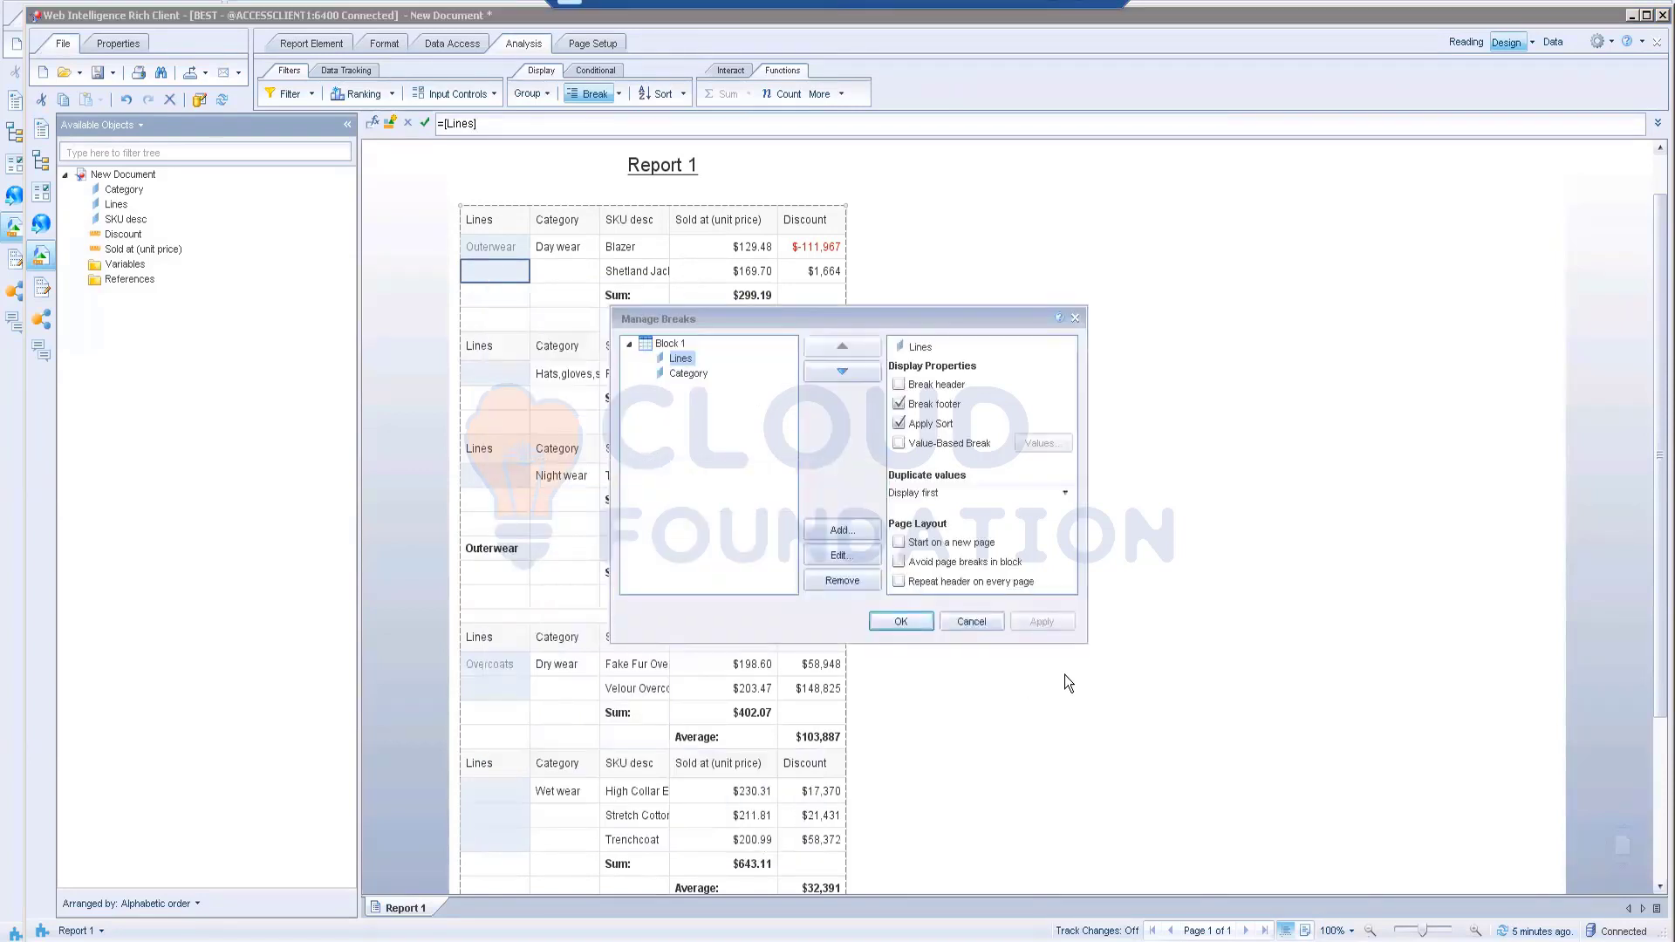
{"action": "left_click", "coordinate": [925, 382]}
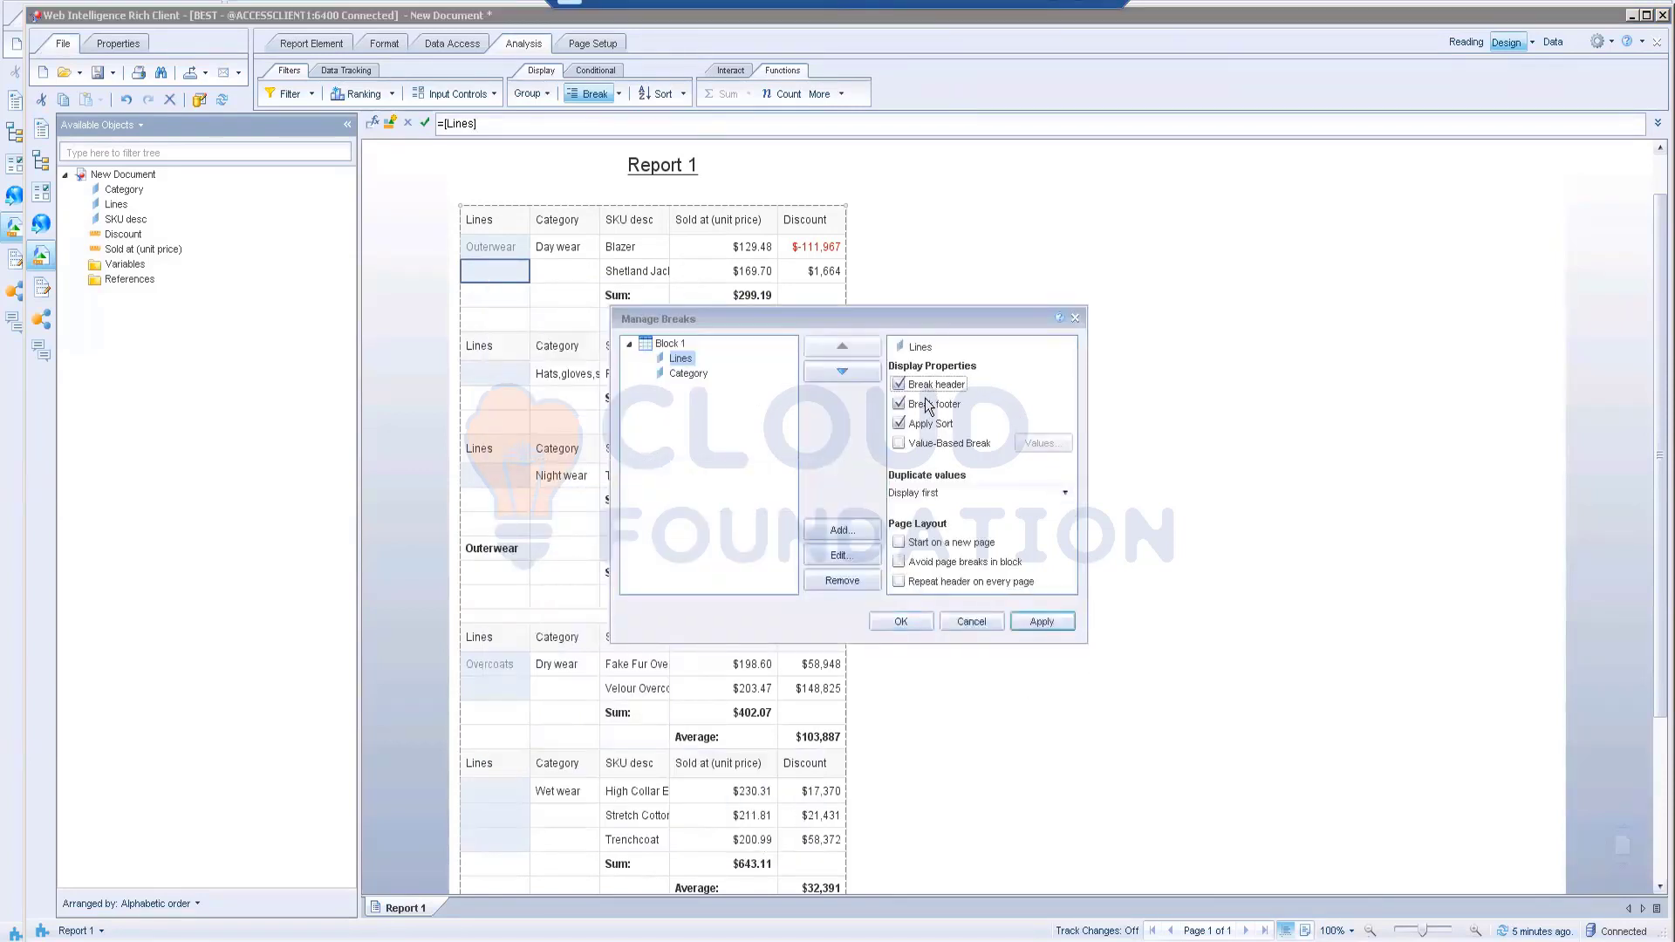
{"action": "left_click", "coordinate": [928, 406]}
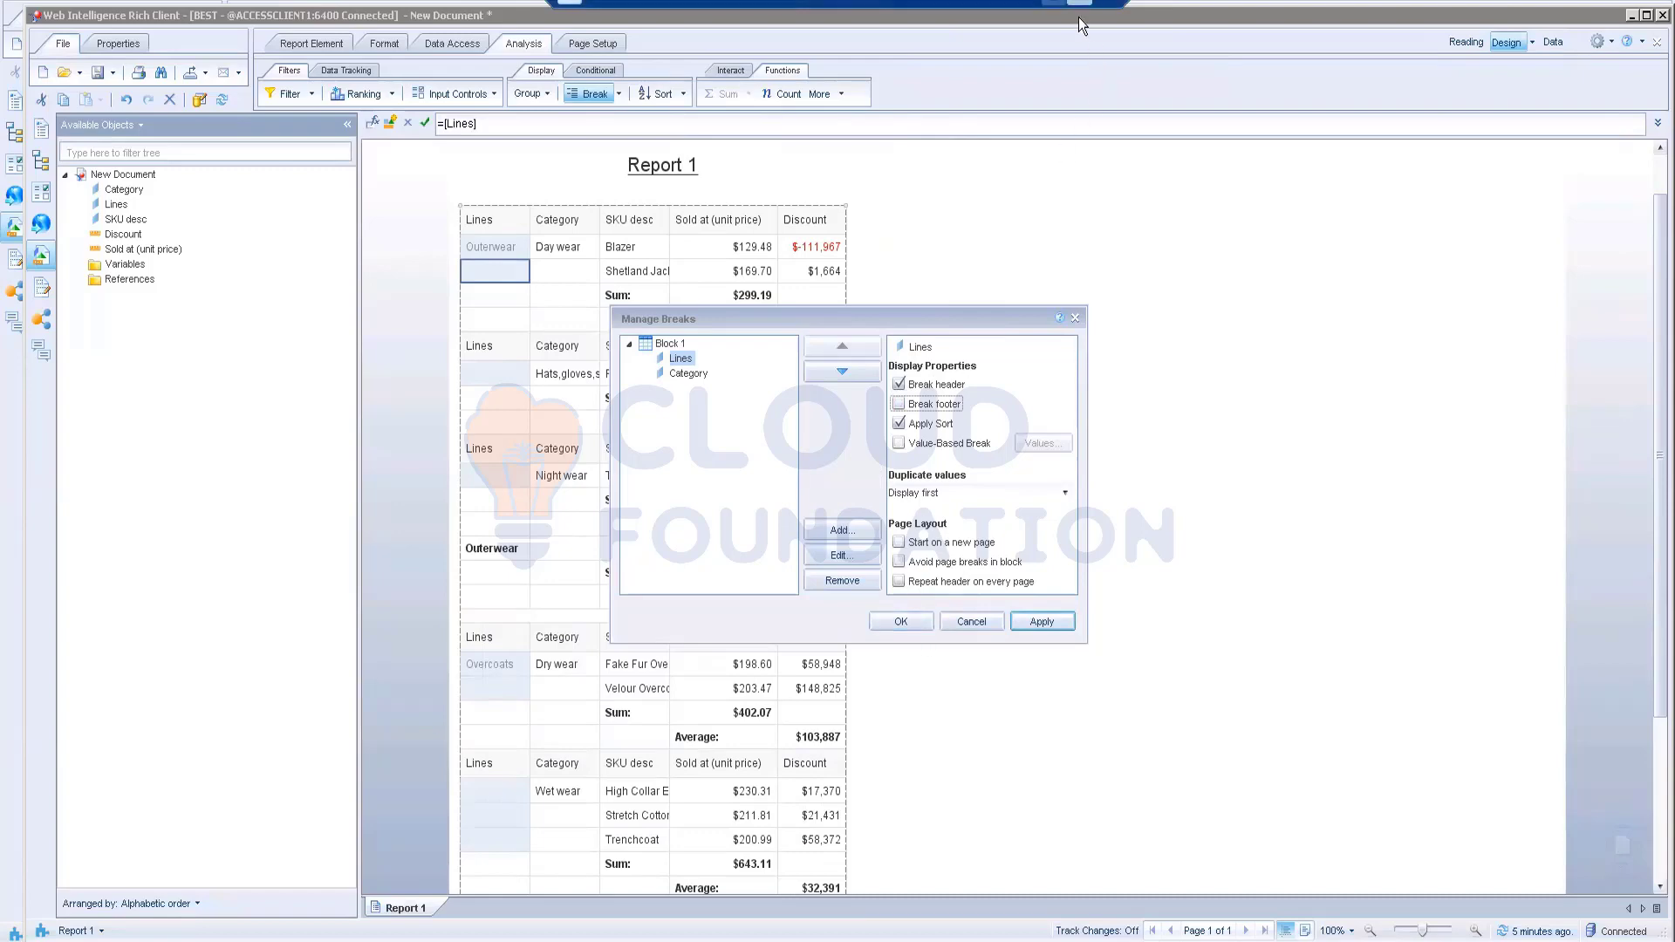
- Check the exercise's Lines requirements in Word, choose Display first for the Lines break's duplicate values, and apply the break settings
{"action": "left_click", "coordinate": [1053, 4]}
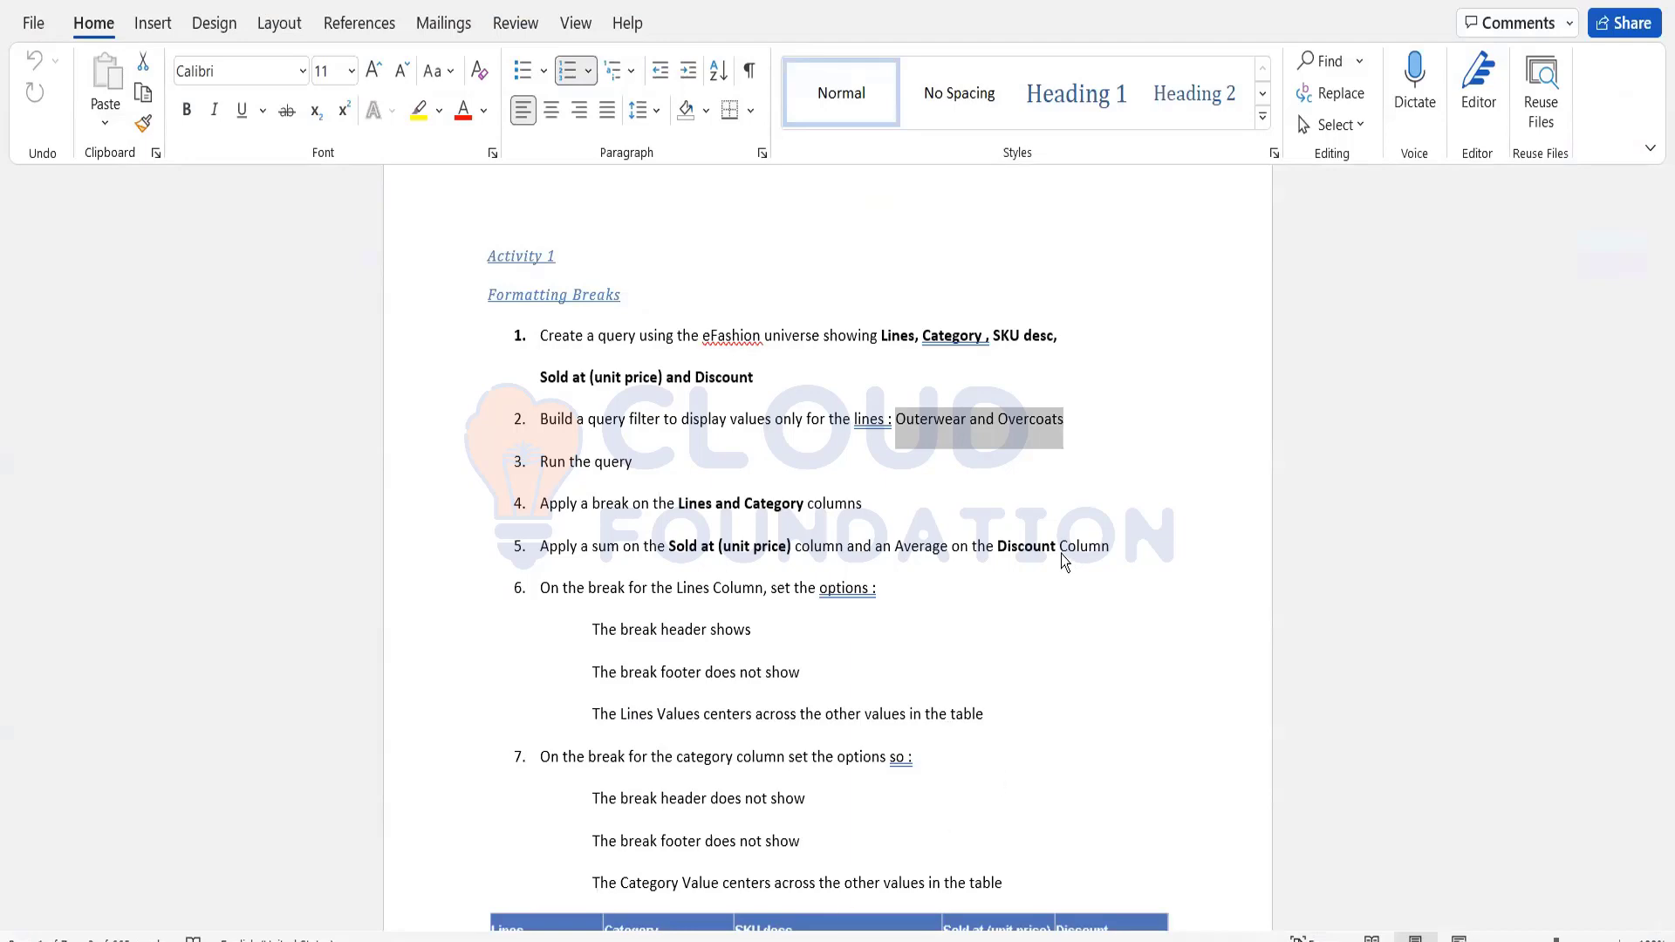
{"action": "key", "text": "alt+Tab"}
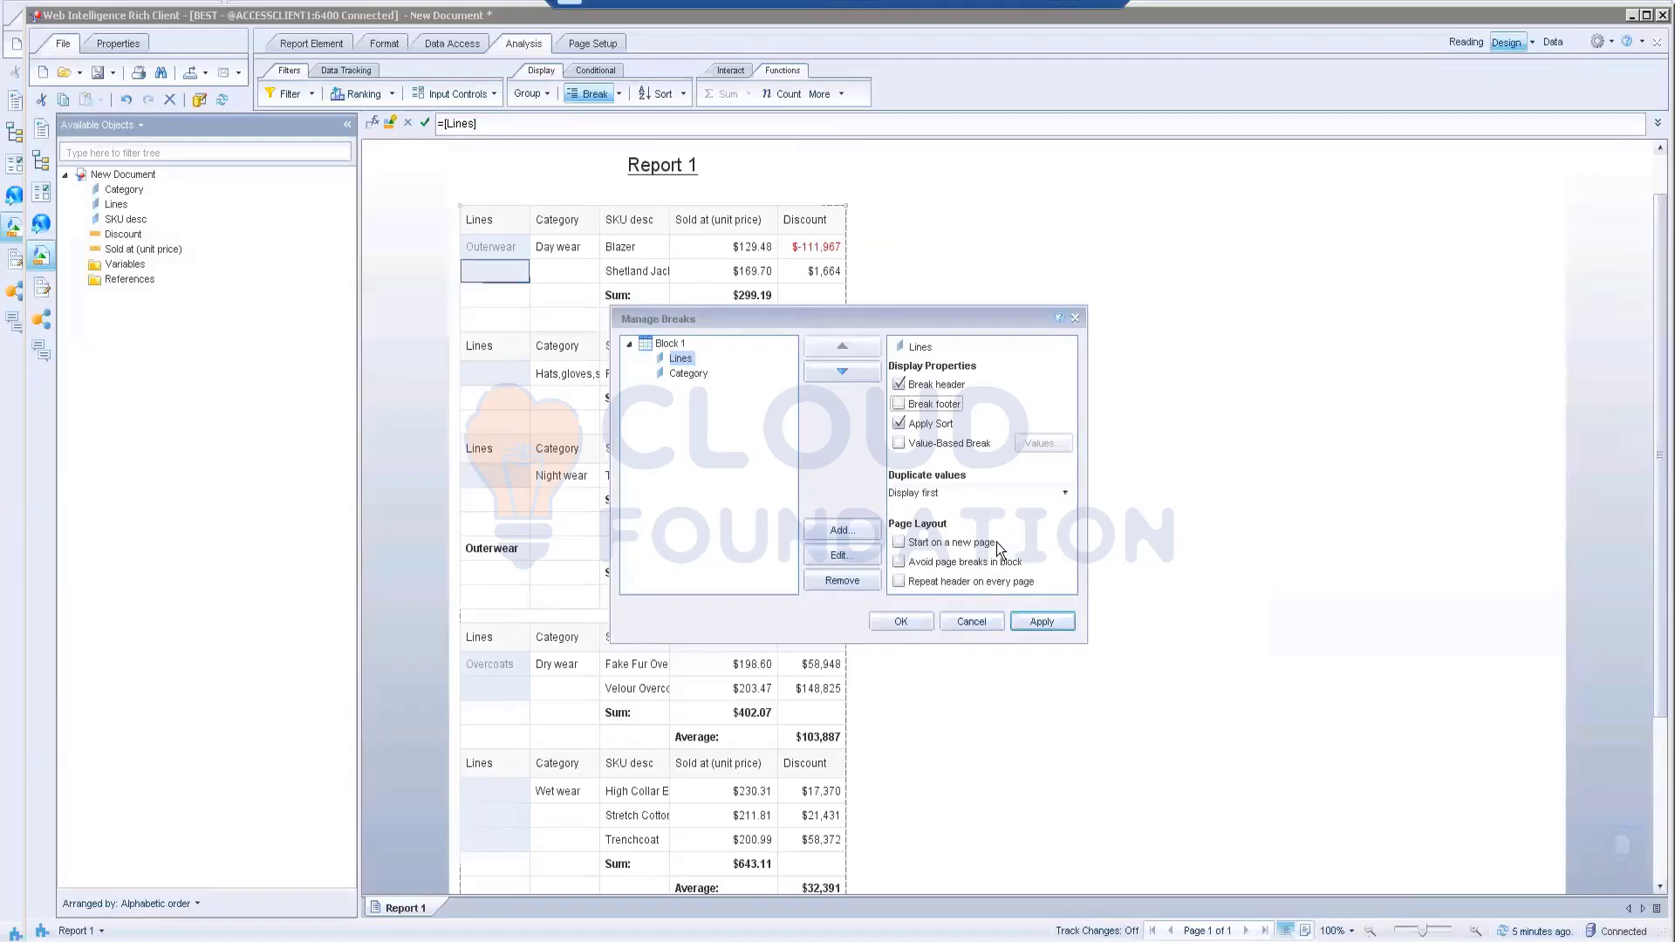
{"action": "left_click", "coordinate": [1065, 493]}
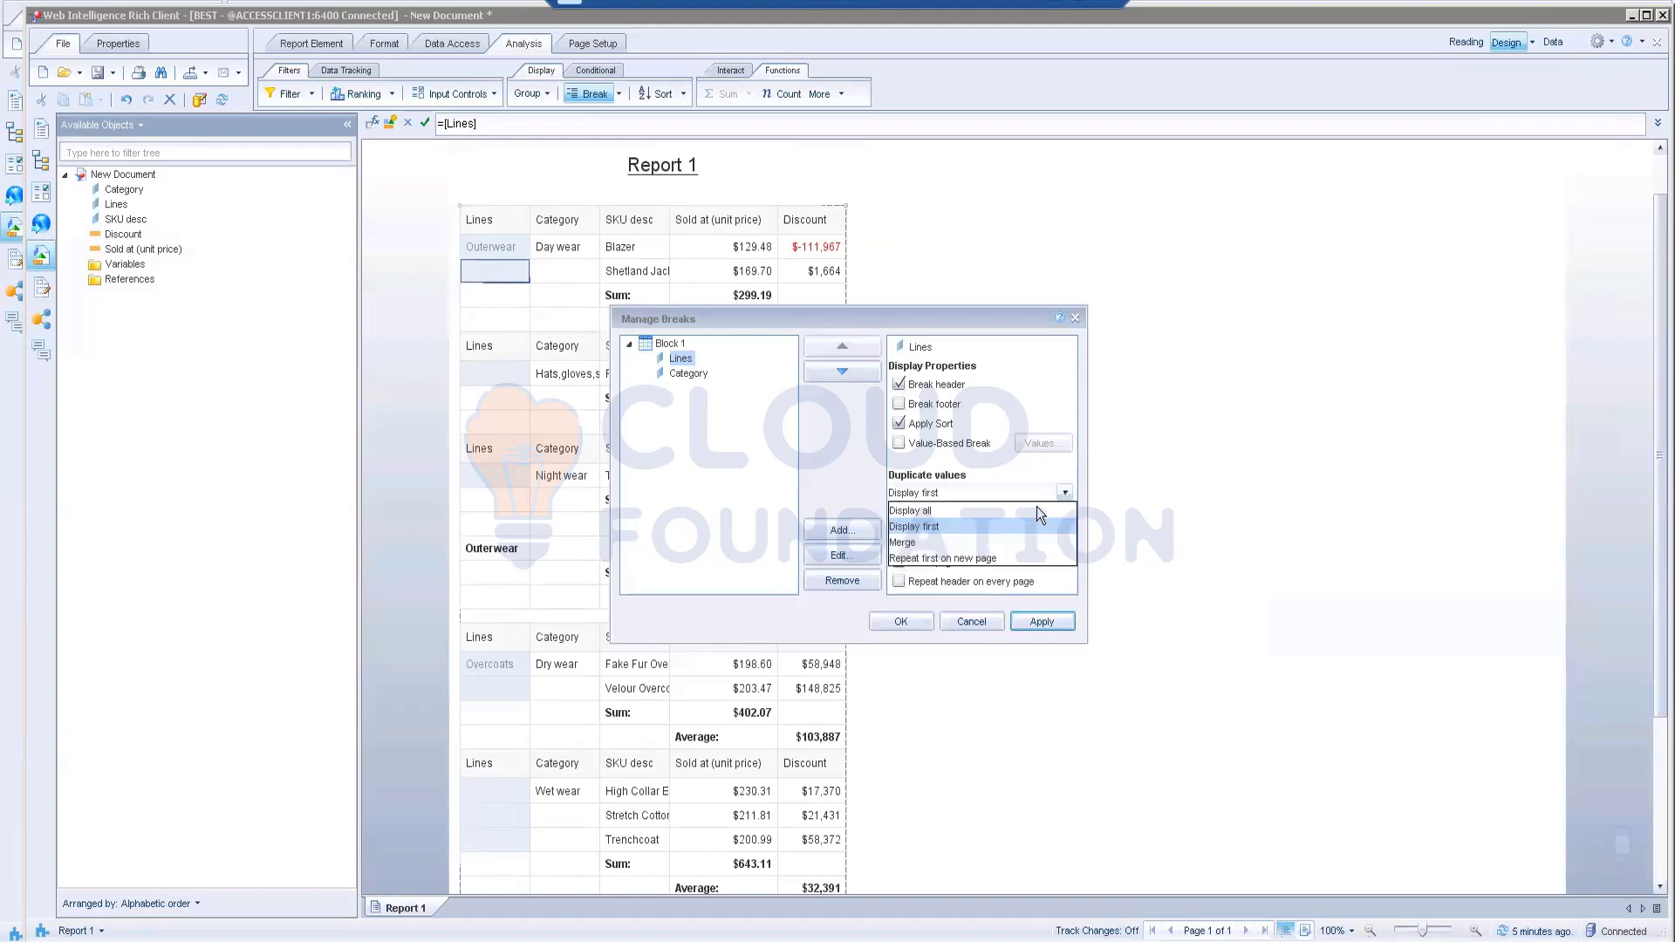
{"action": "left_click", "coordinate": [911, 527]}
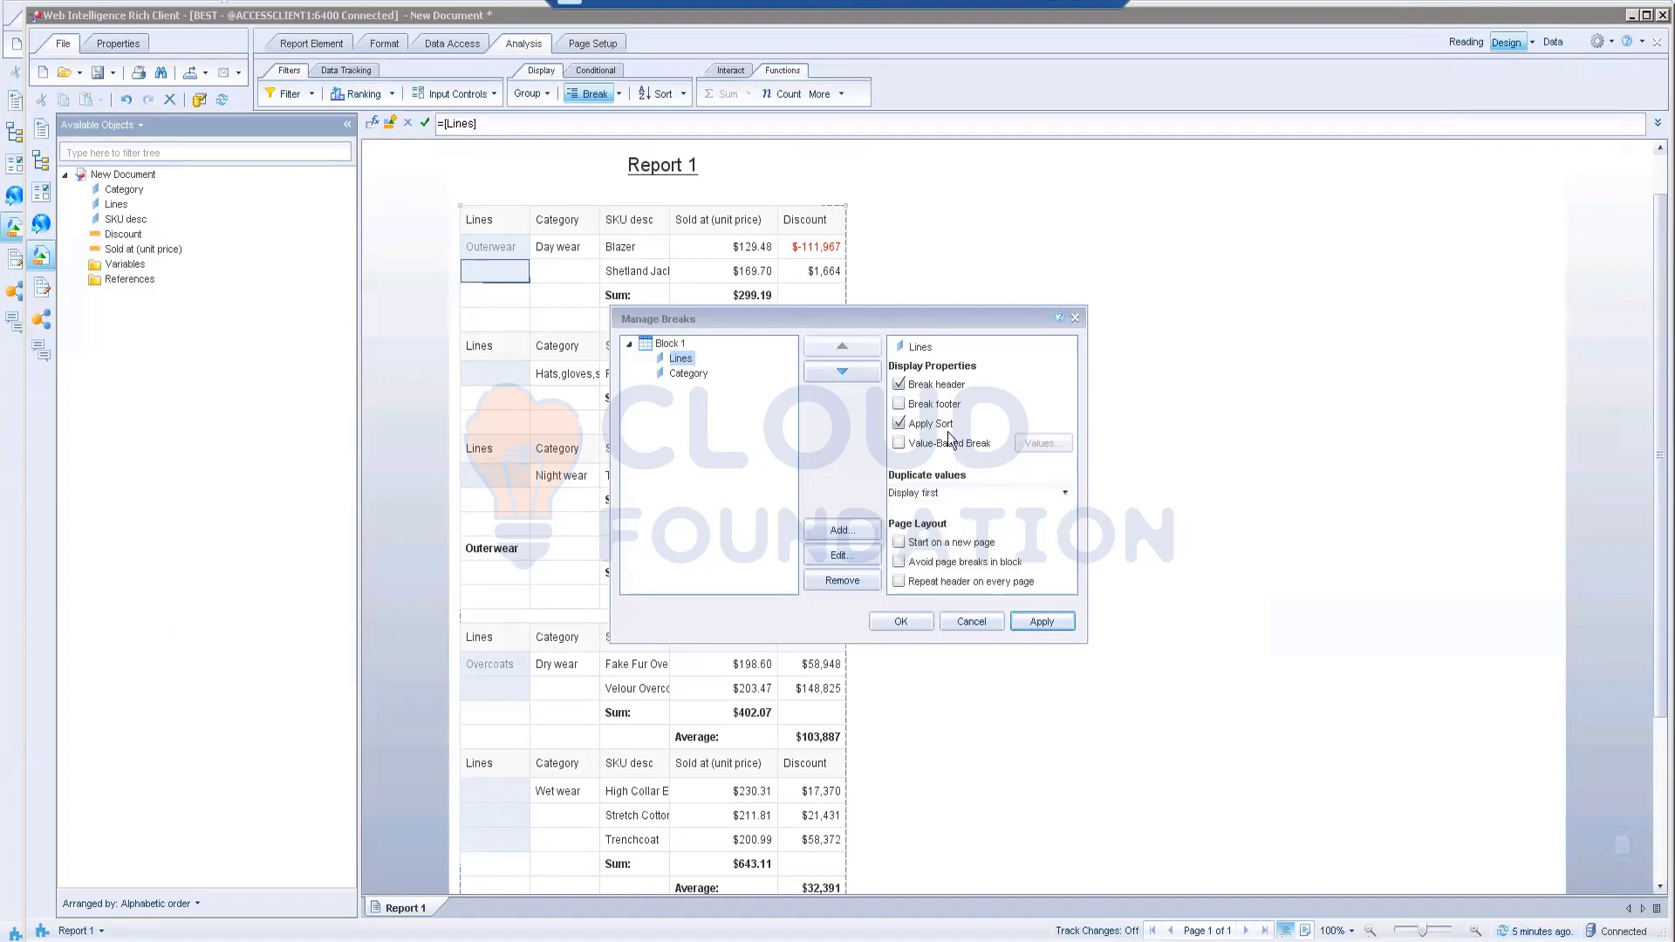
{"action": "left_click", "coordinate": [1032, 620]}
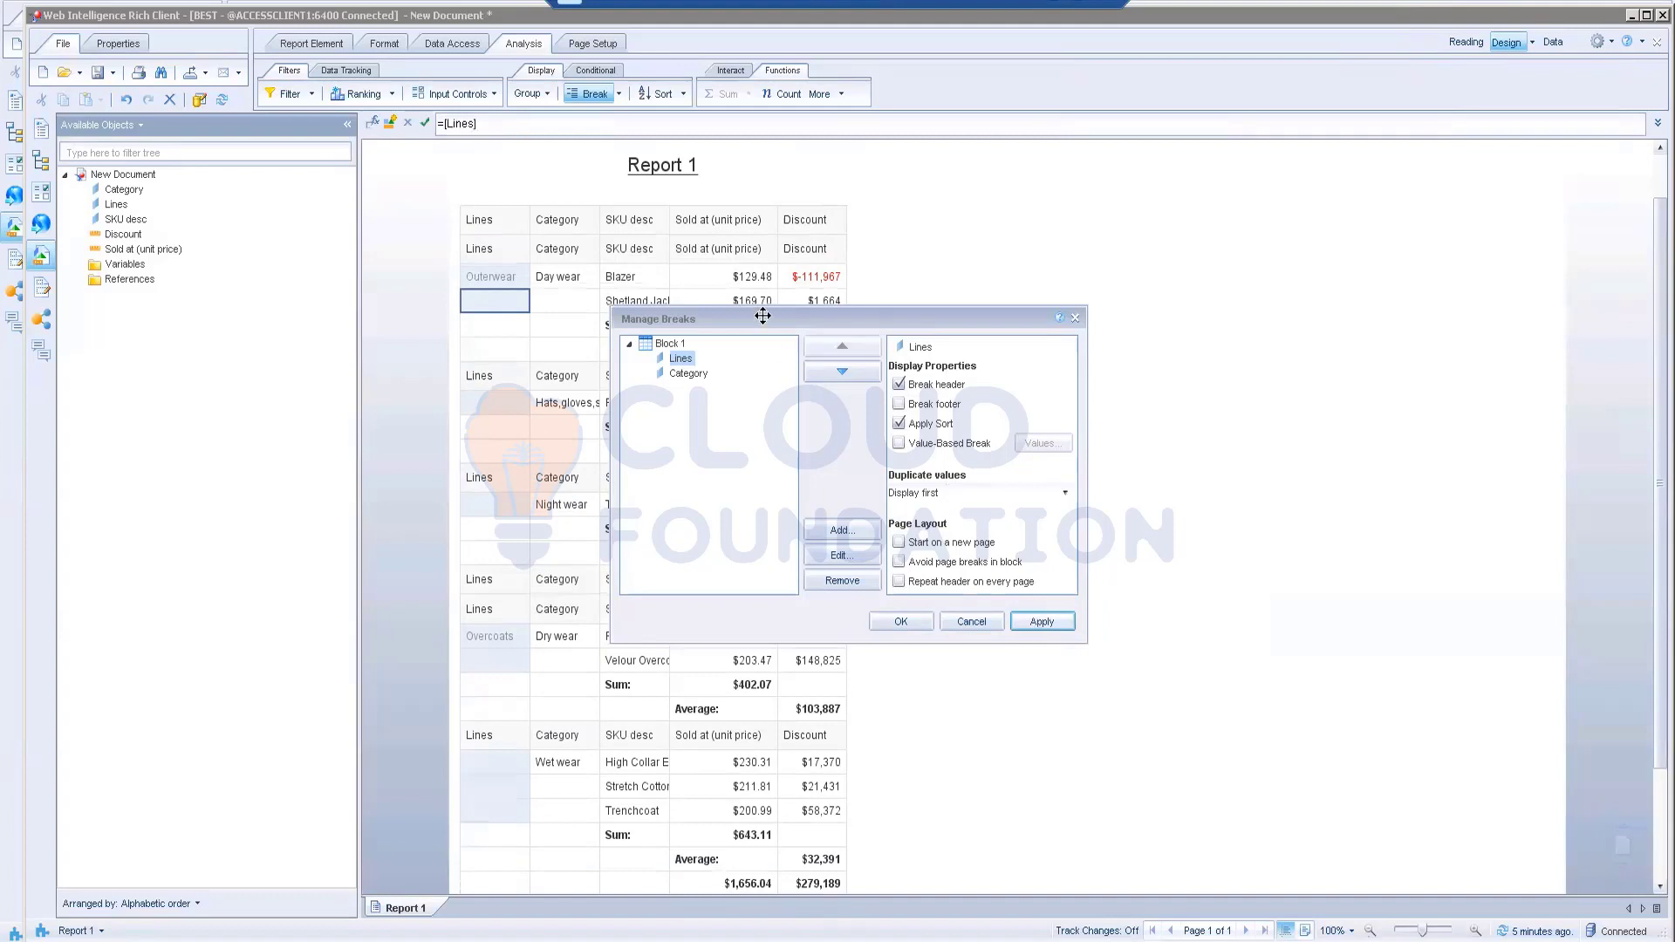
{"action": "left_click_drag", "start_coordinate": [763, 316], "coordinate": [1024, 271]}
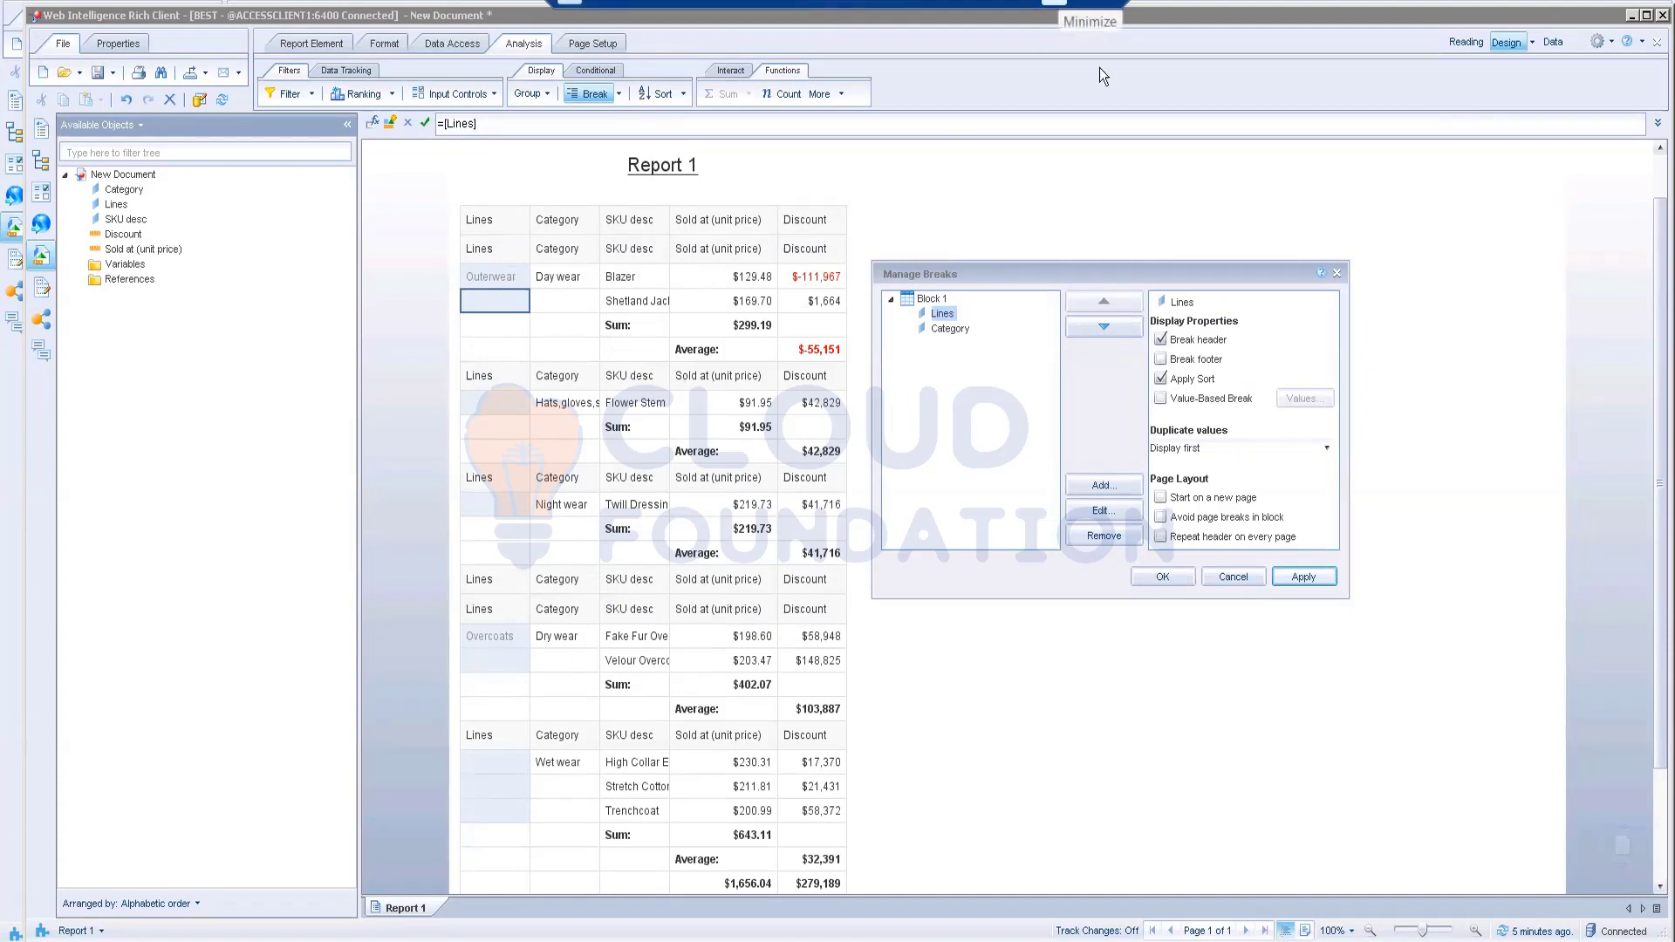
{"action": "left_click", "coordinate": [1246, 577]}
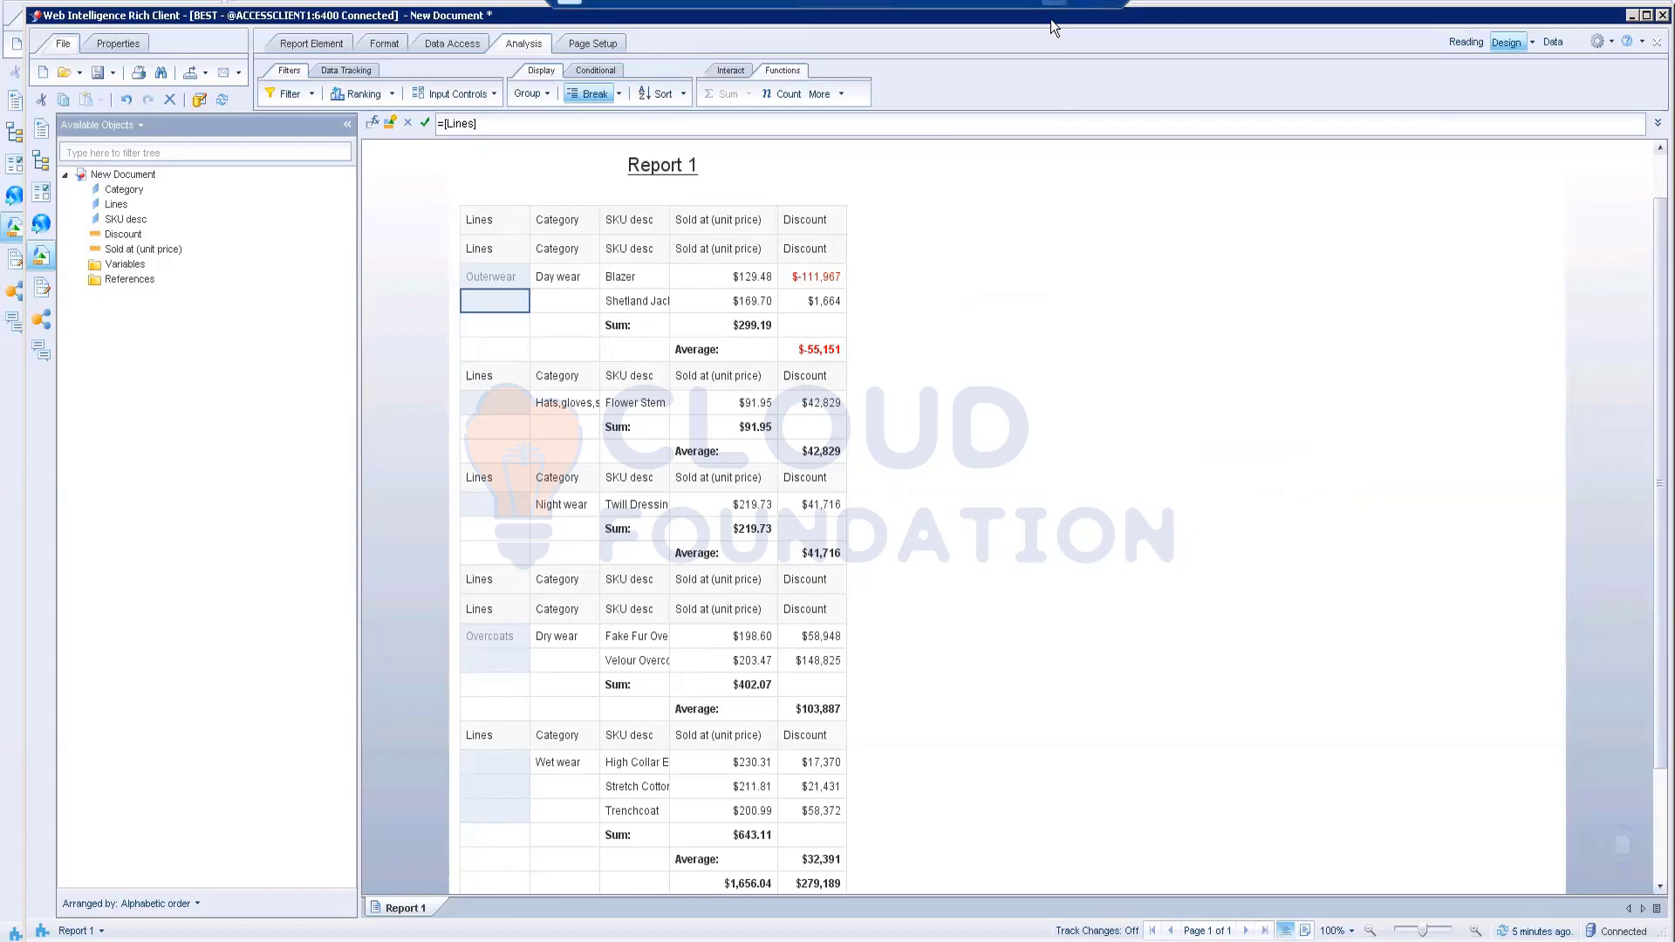
- Read the Category break options in the Word exercise document and examine the sample result table below them
{"action": "left_click", "coordinate": [1050, 19]}
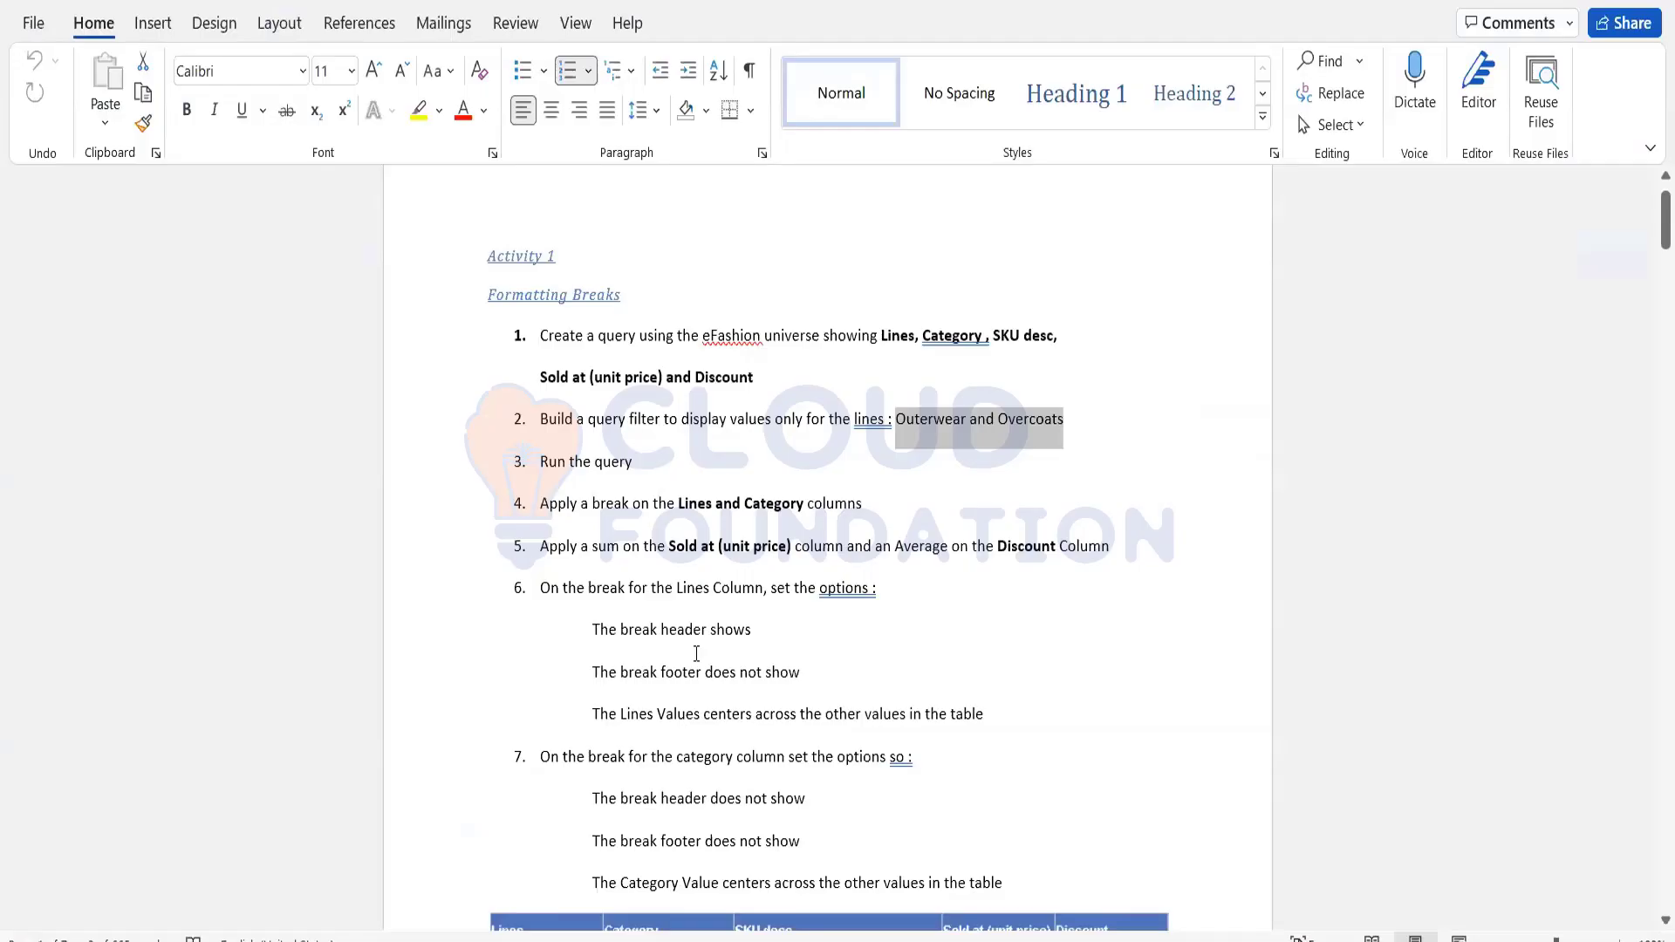
{"action": "scroll", "coordinate": [616, 663], "scroll_direction": "down", "scroll_amount": 1}
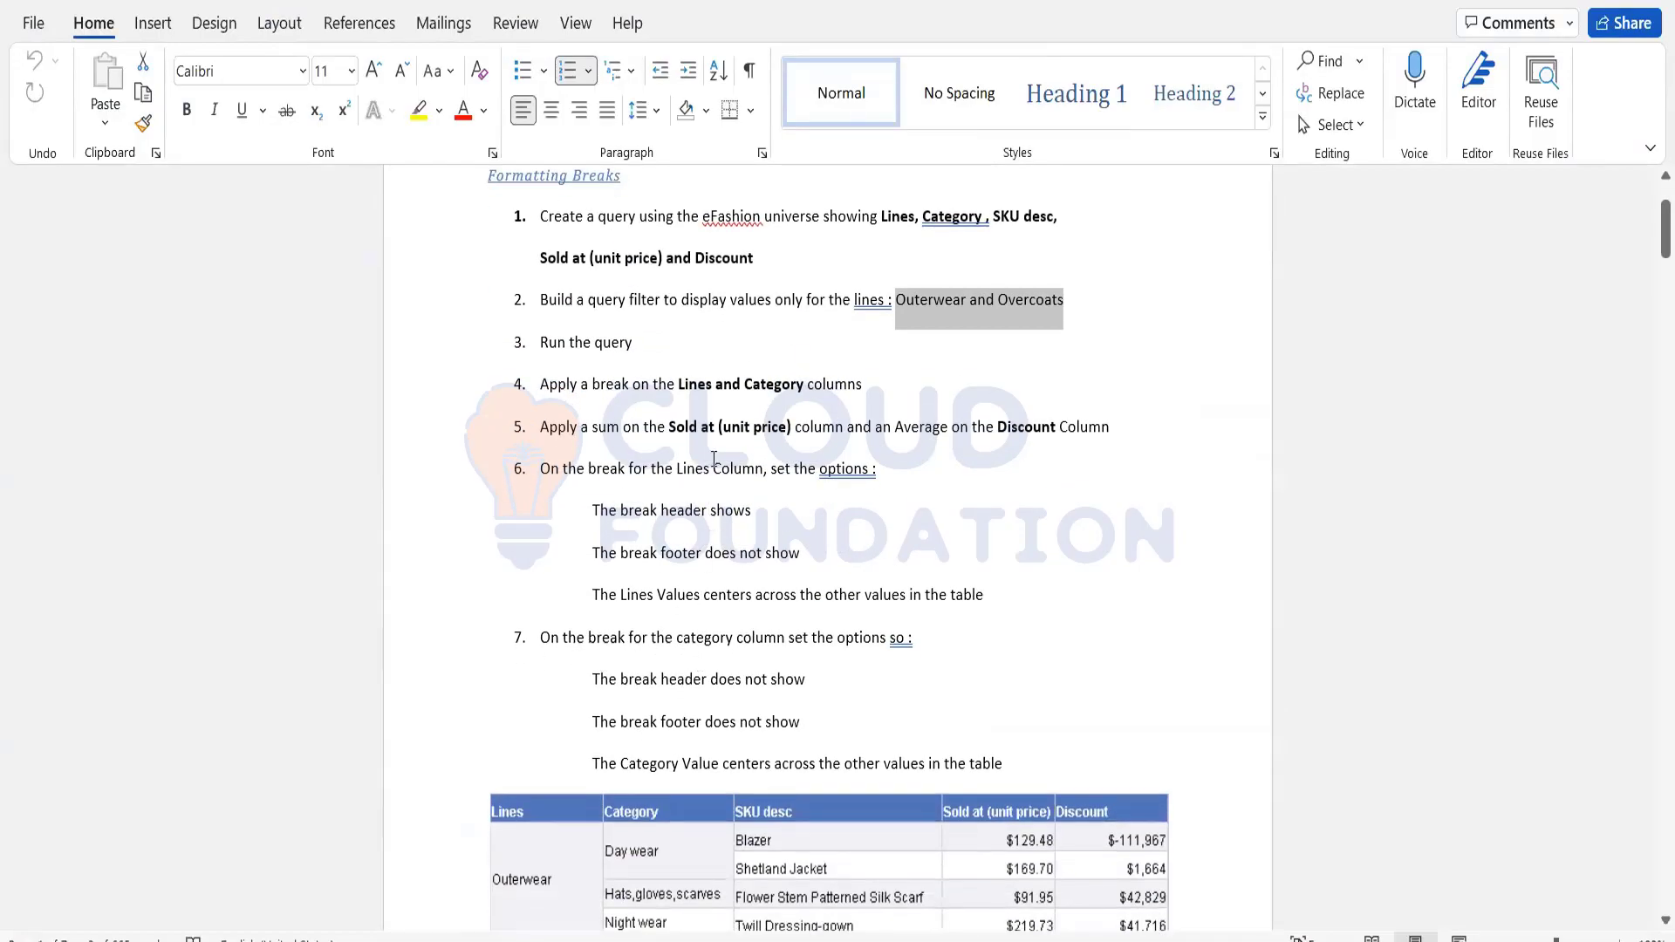
{"action": "left_click_drag", "start_coordinate": [762, 473], "coordinate": [629, 476]}
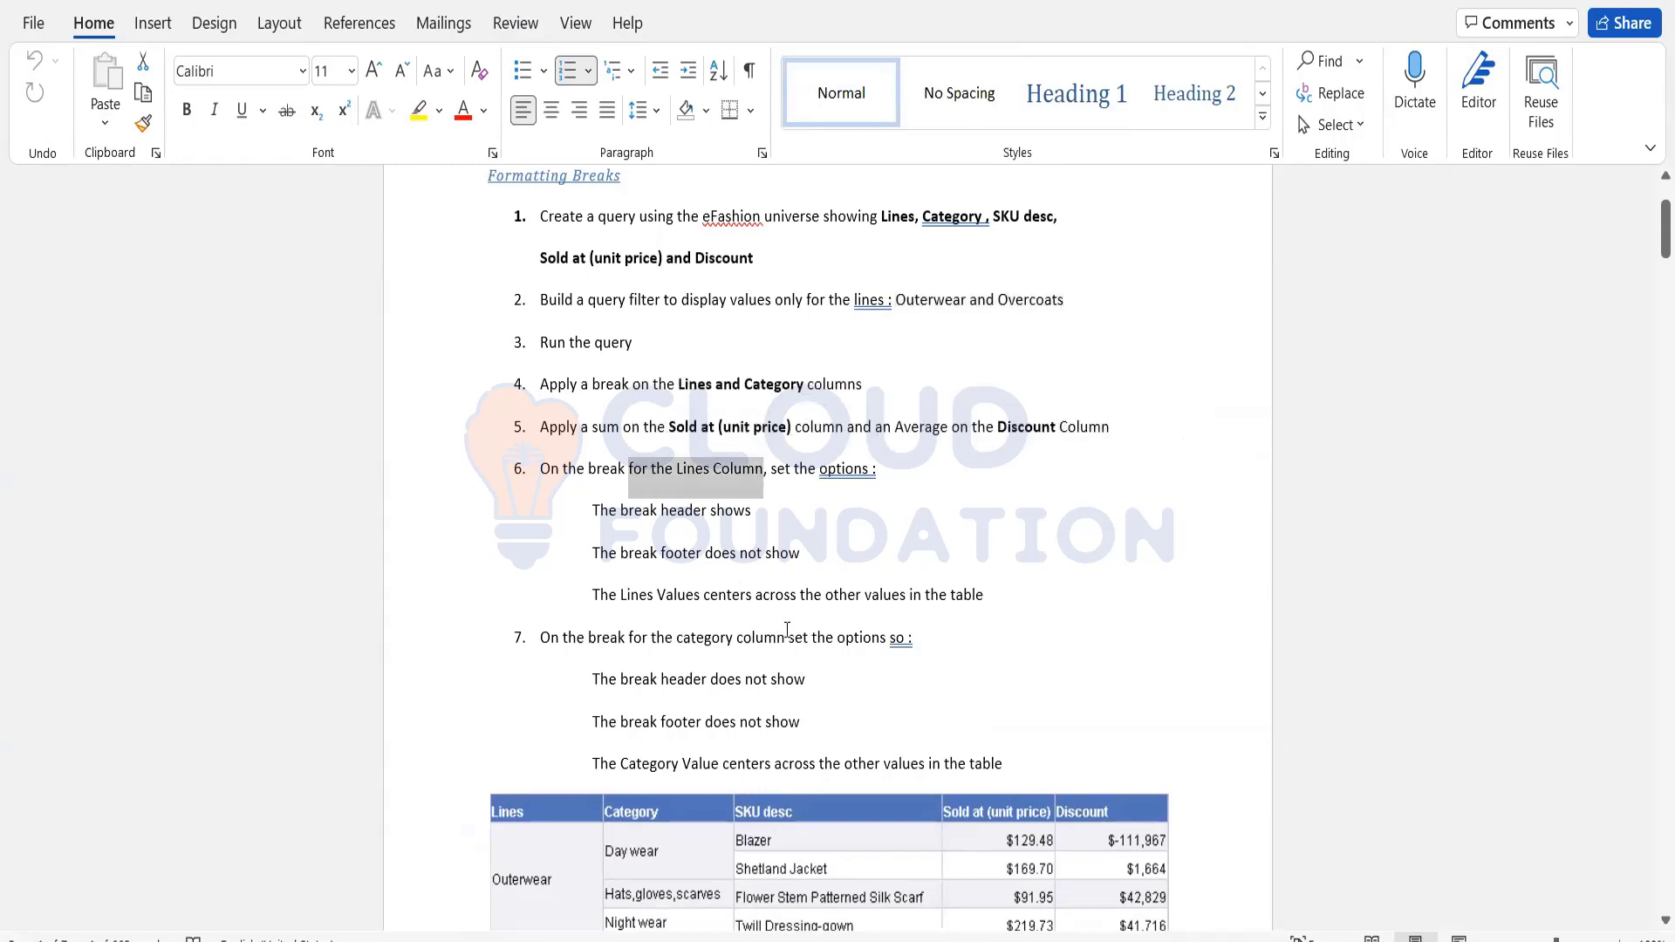
{"action": "scroll", "coordinate": [785, 654], "scroll_direction": "down", "scroll_amount": 1}
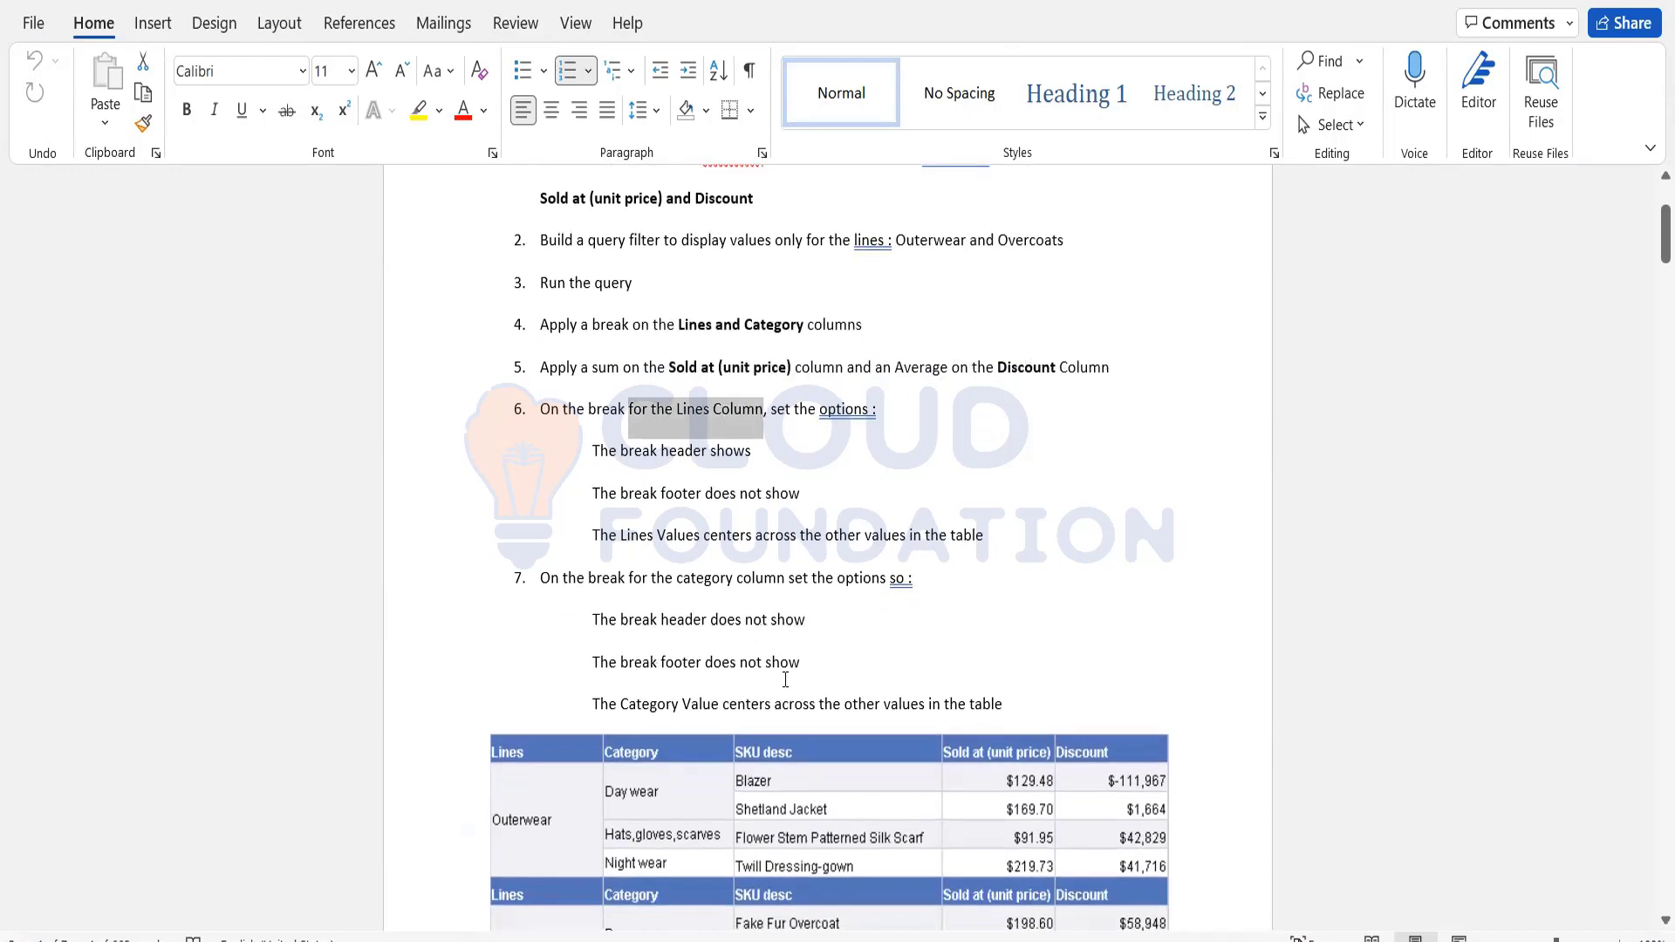
{"action": "scroll", "coordinate": [935, 668], "scroll_direction": "down", "scroll_amount": 2}
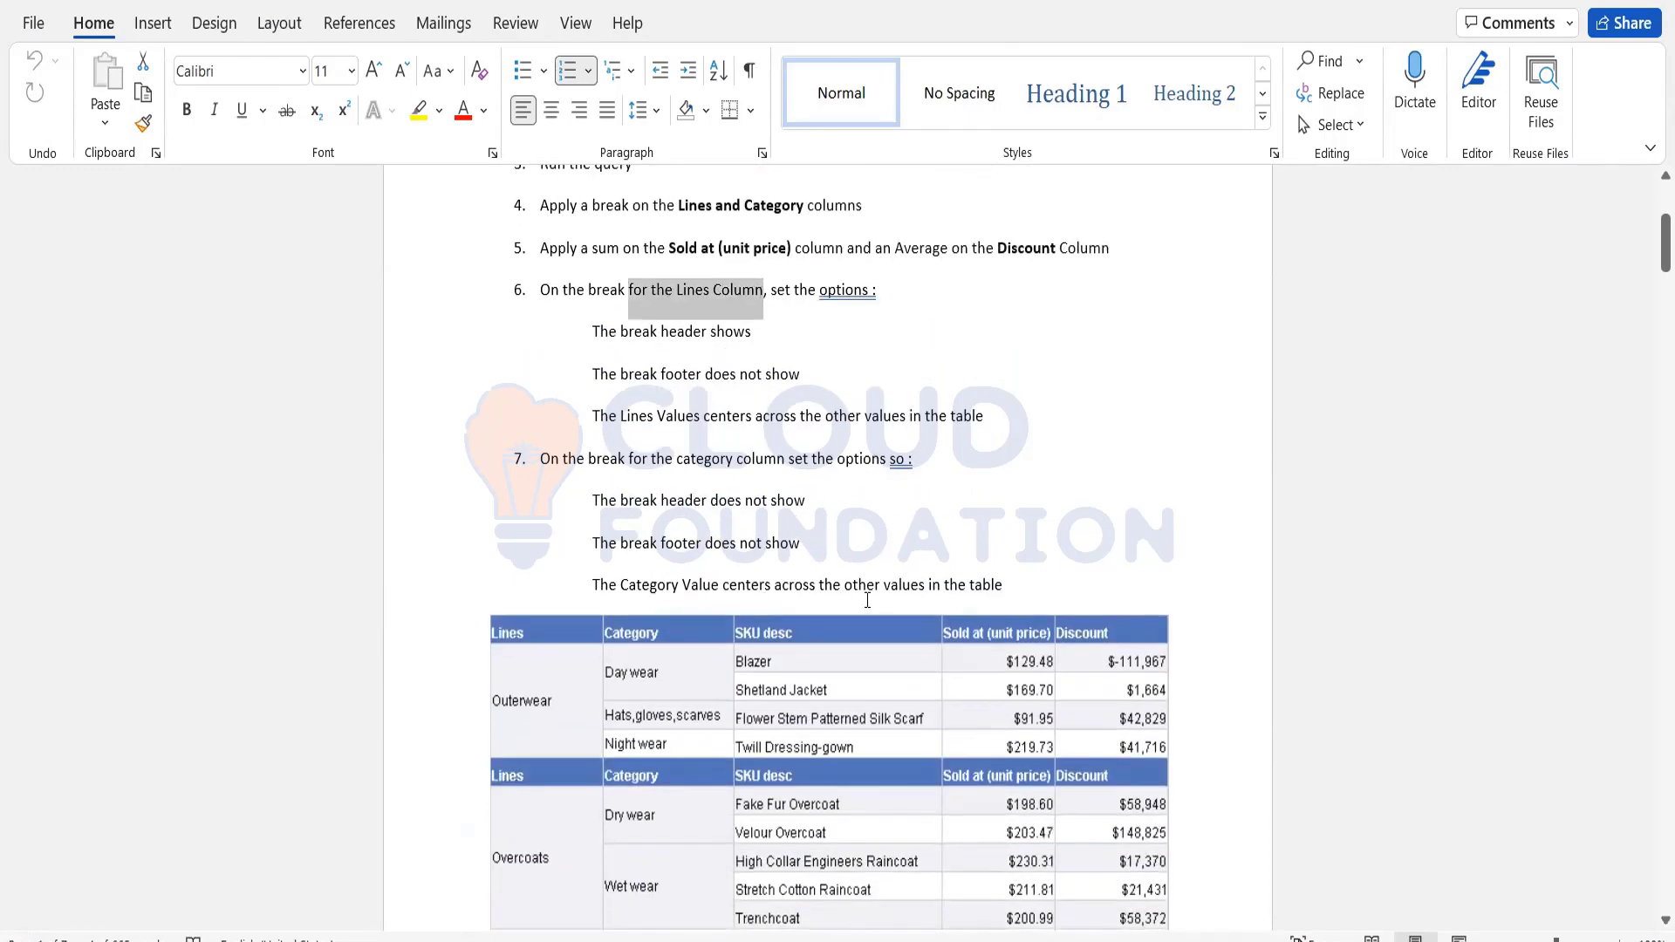
{"action": "scroll", "coordinate": [1035, 587], "scroll_direction": "down", "scroll_amount": 3}
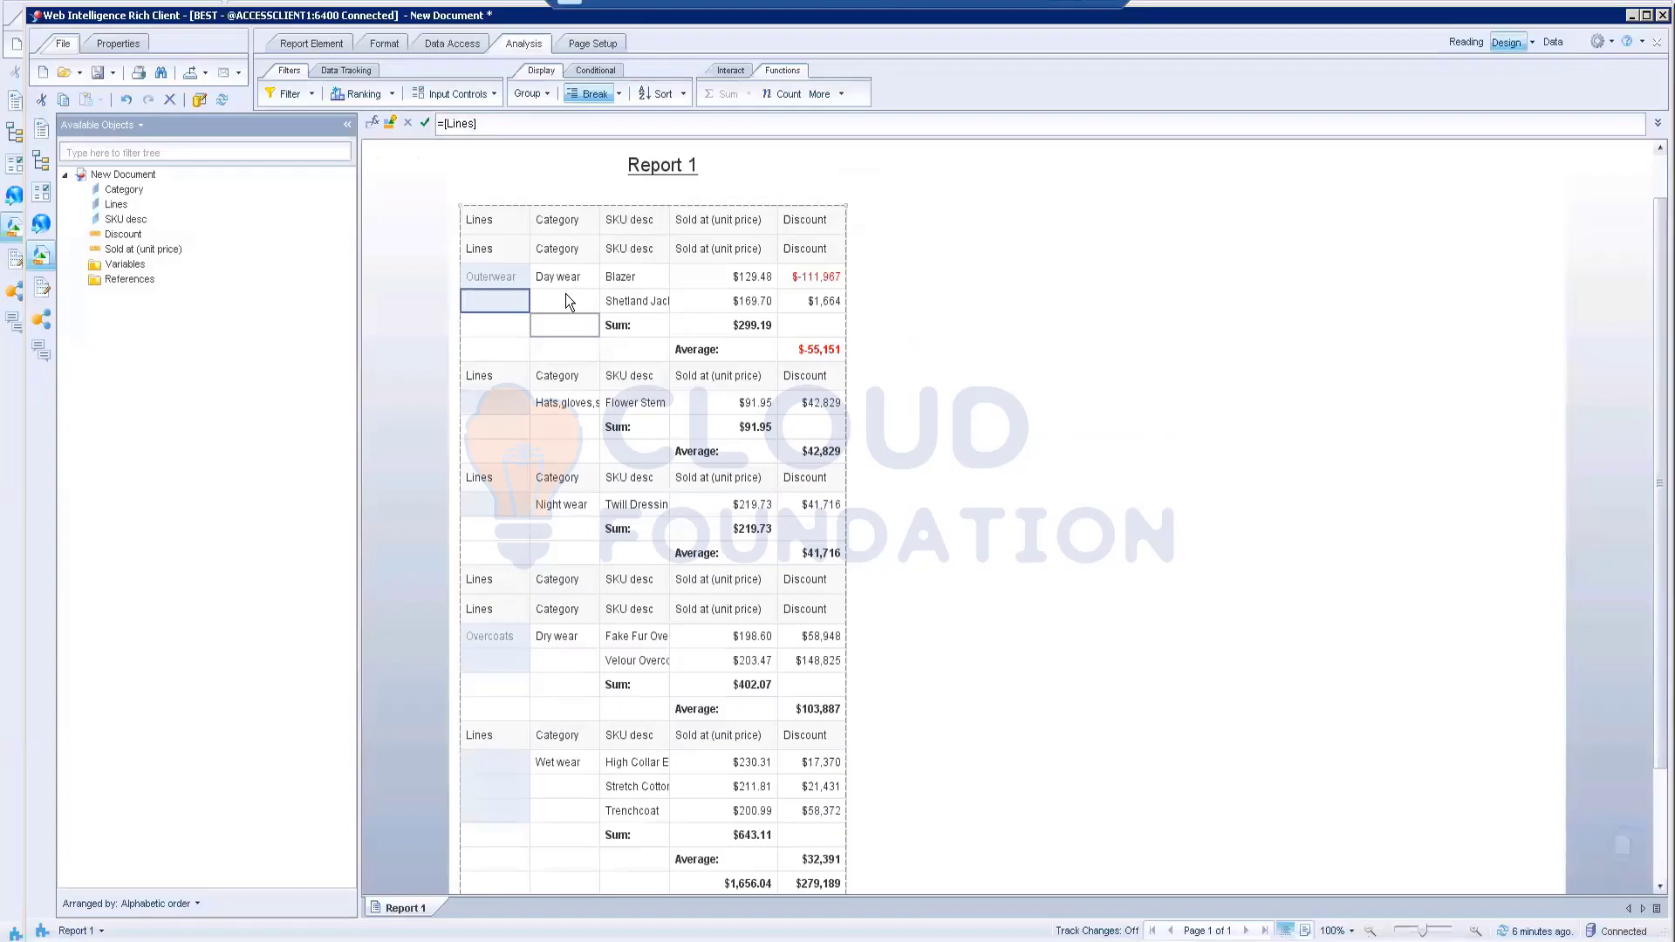
- In the Web Intelligence report, disable the Category break's header and footer, choose Display first for duplicate values, and apply the settings
{"action": "left_click", "coordinate": [566, 296]}
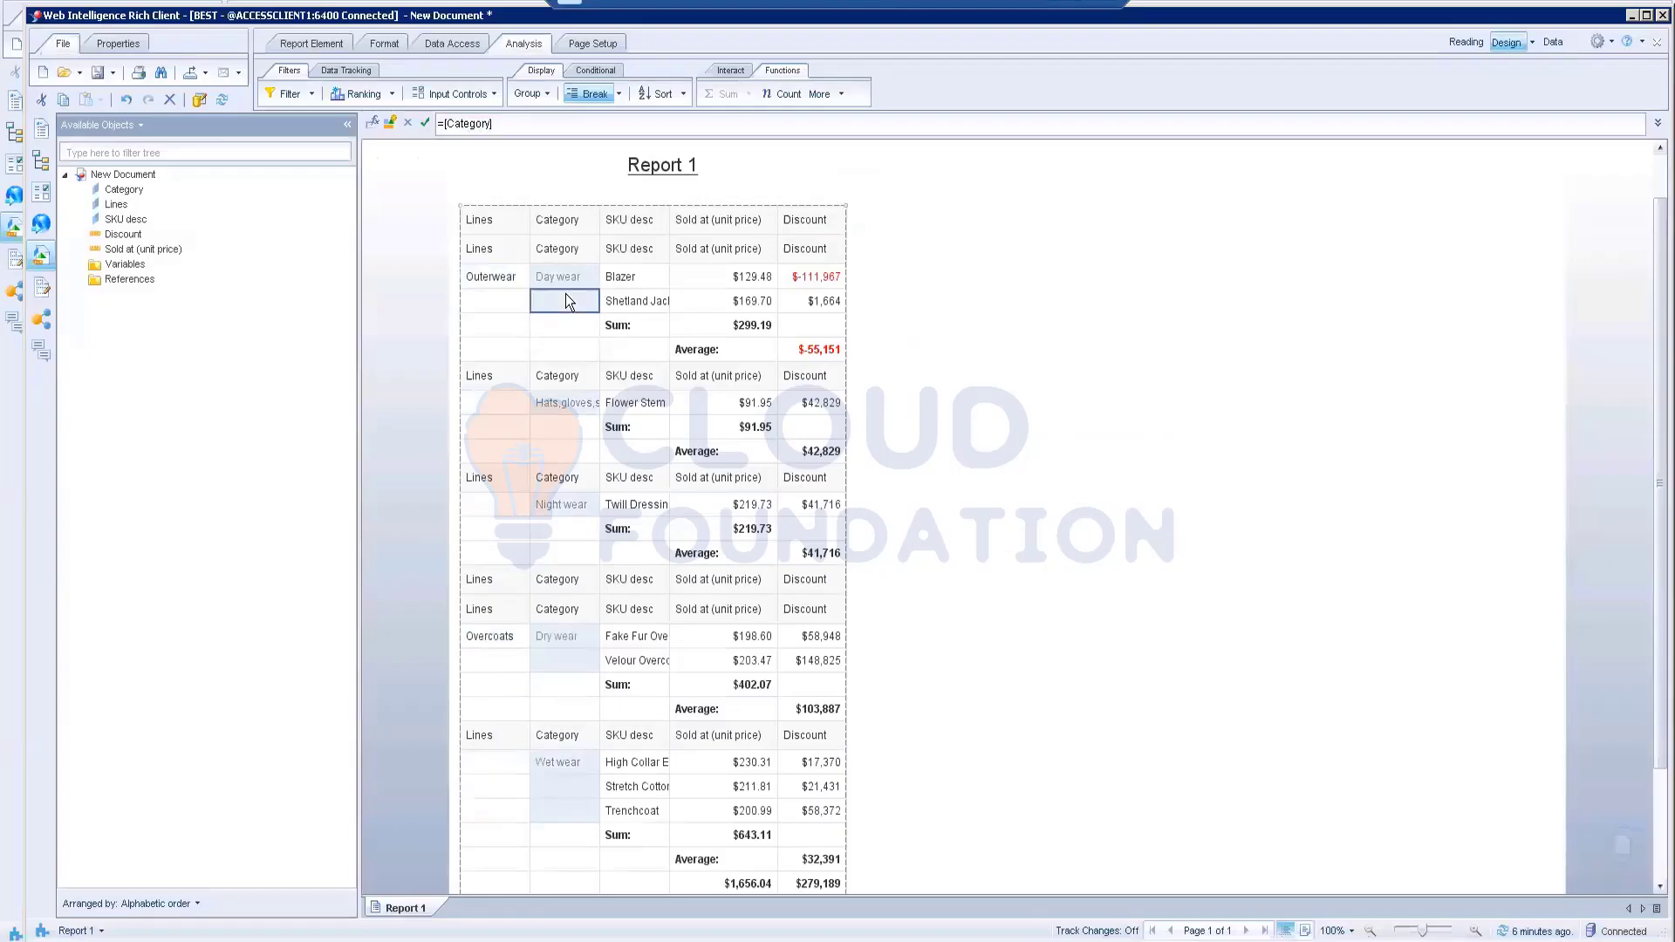
{"action": "right_click", "coordinate": [565, 293]}
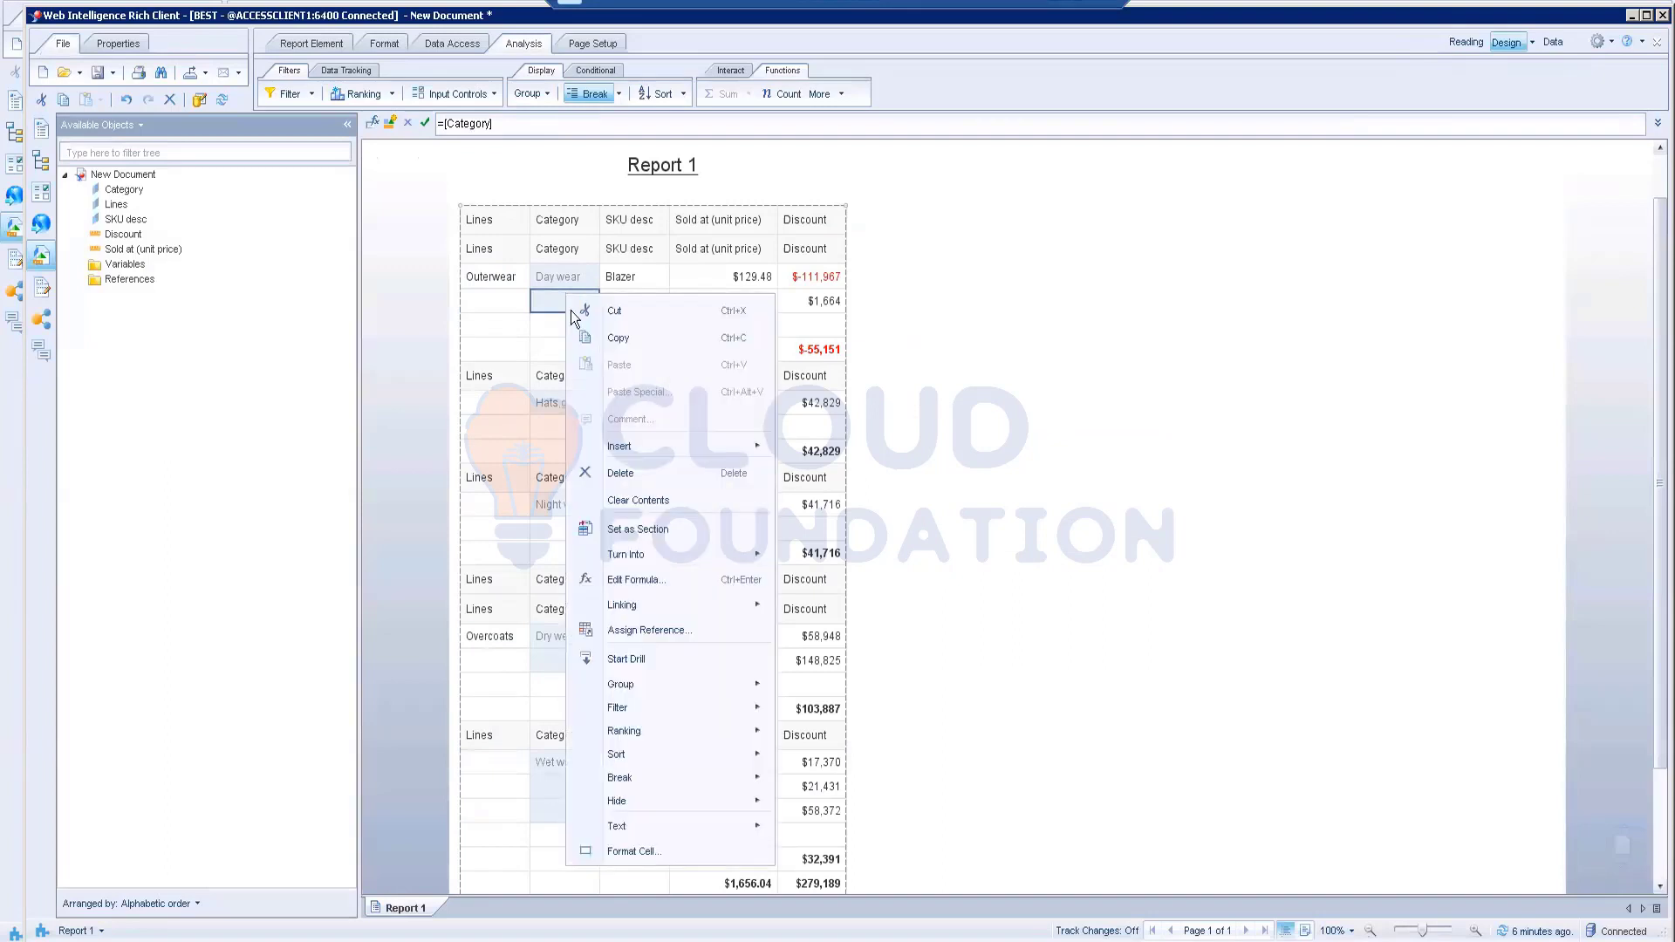
{"action": "mouse_move", "coordinate": [733, 781]}
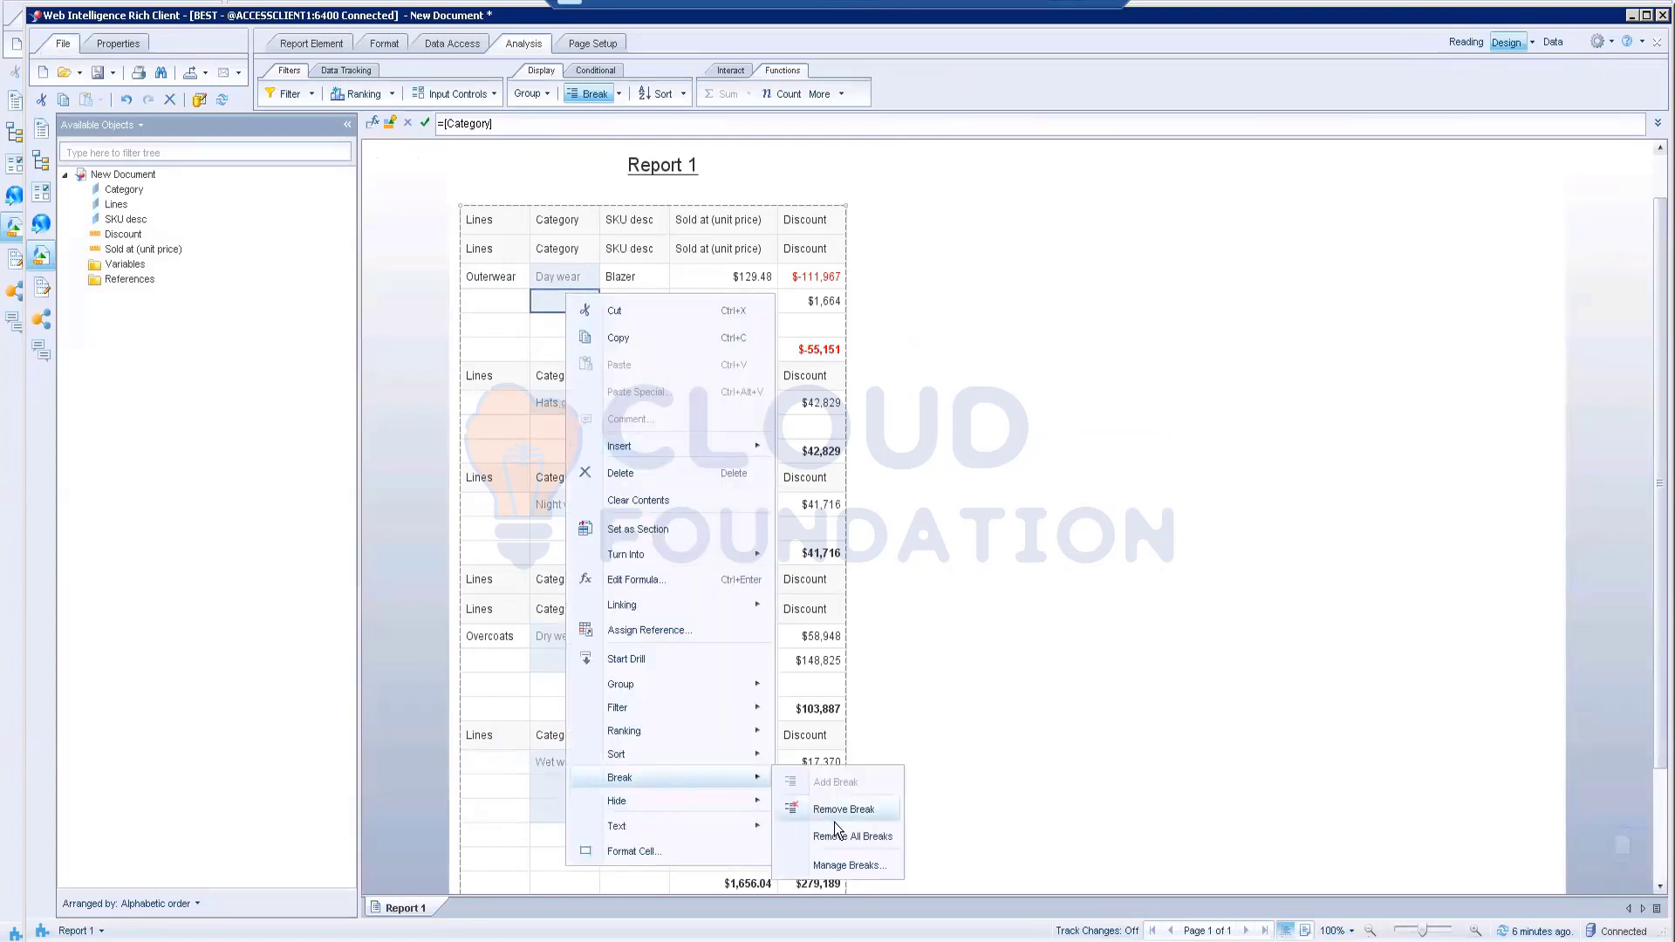
{"action": "left_click", "coordinate": [834, 864]}
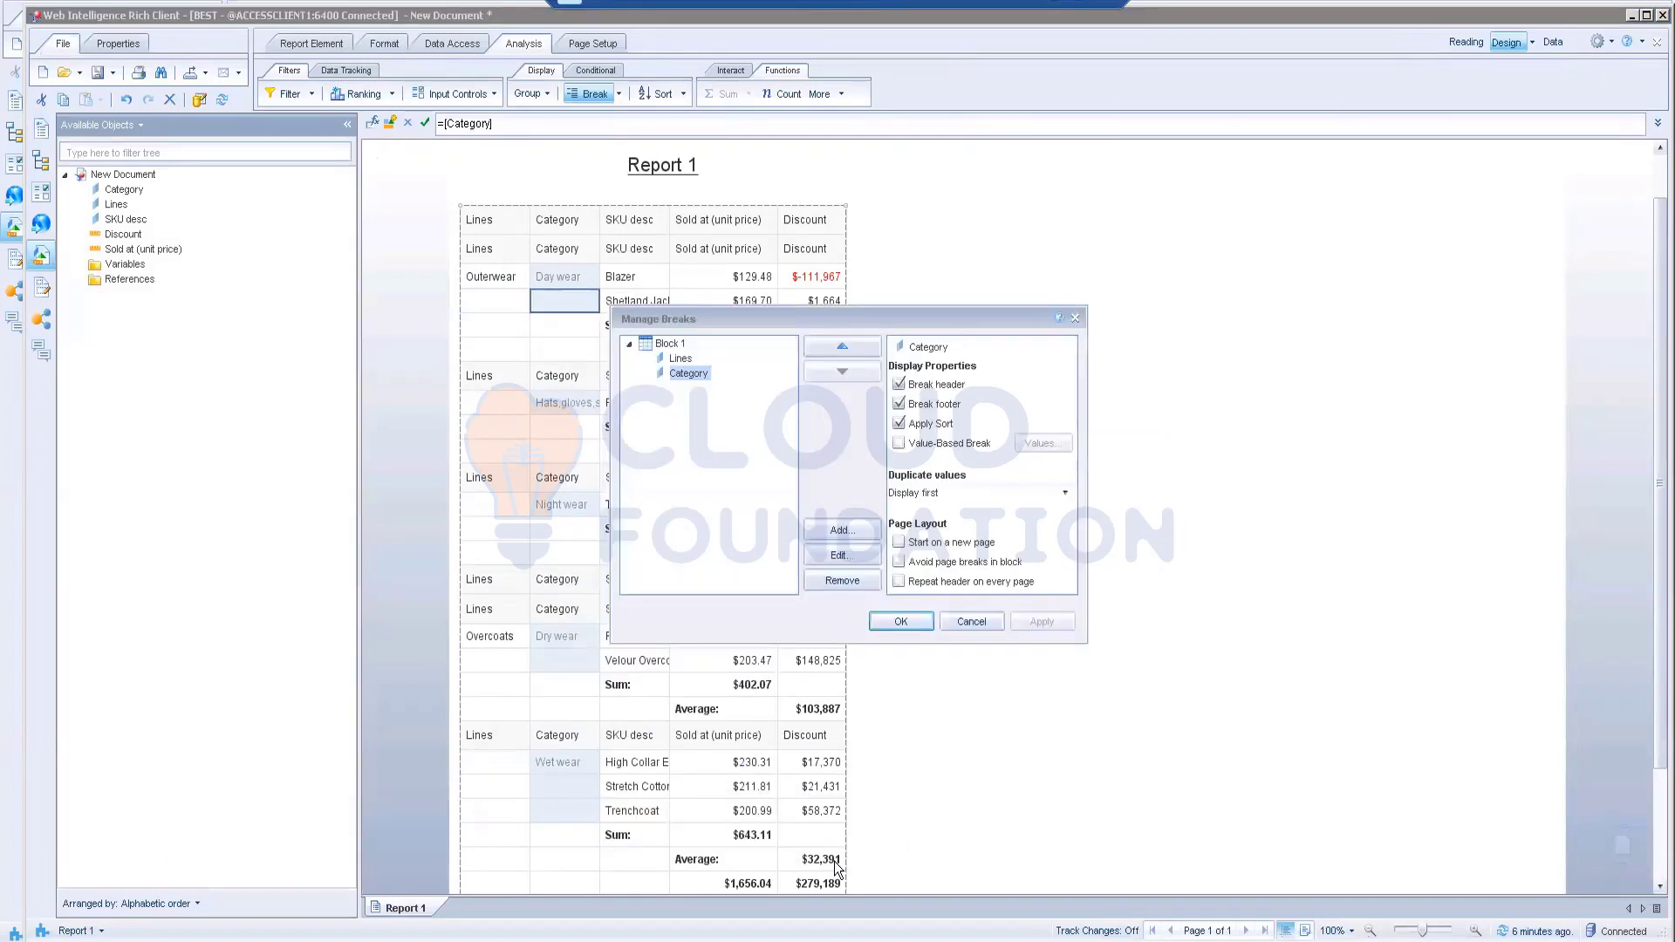
{"action": "left_click", "coordinate": [923, 384]}
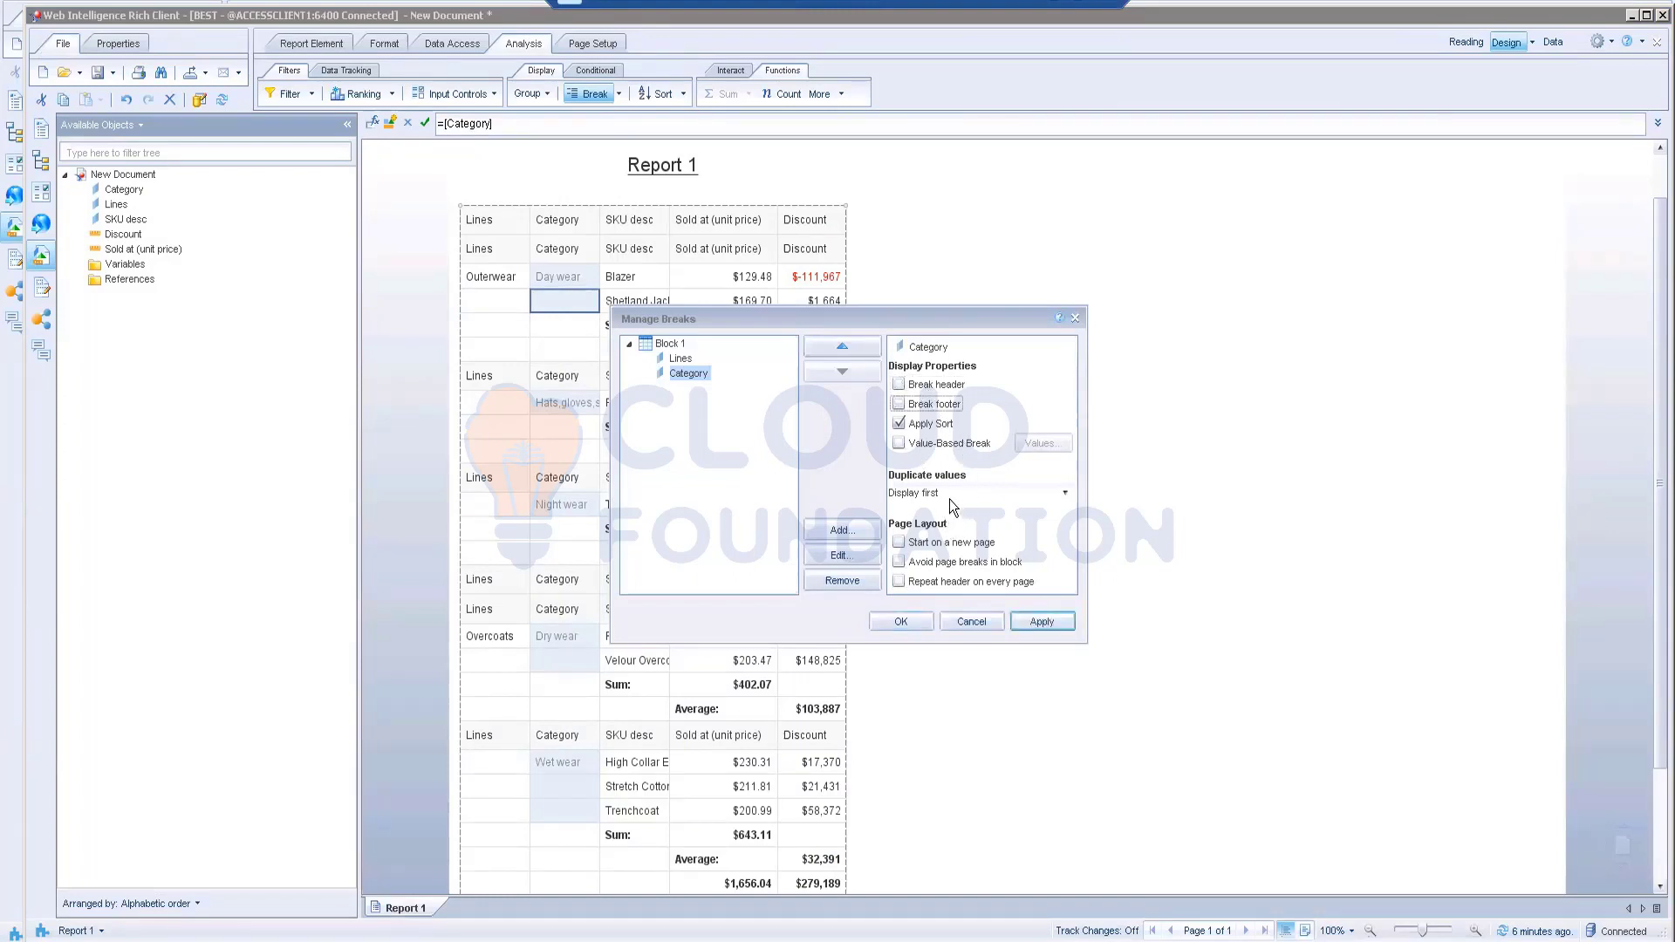
{"action": "left_click", "coordinate": [973, 490]}
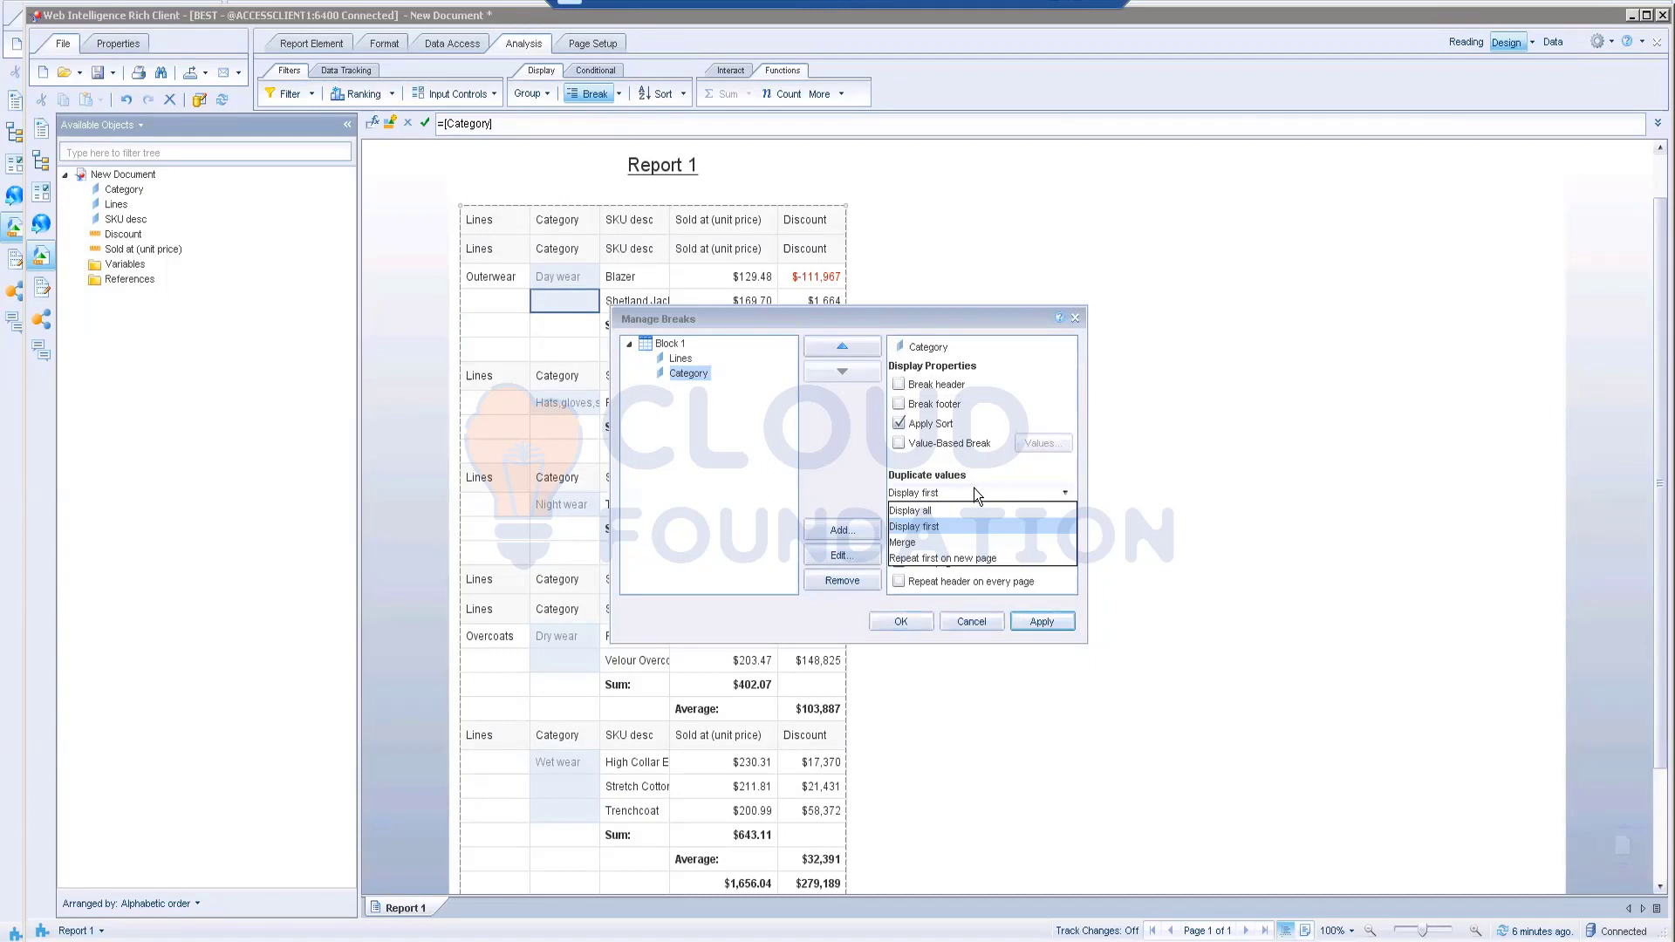
{"action": "left_click", "coordinate": [926, 529]}
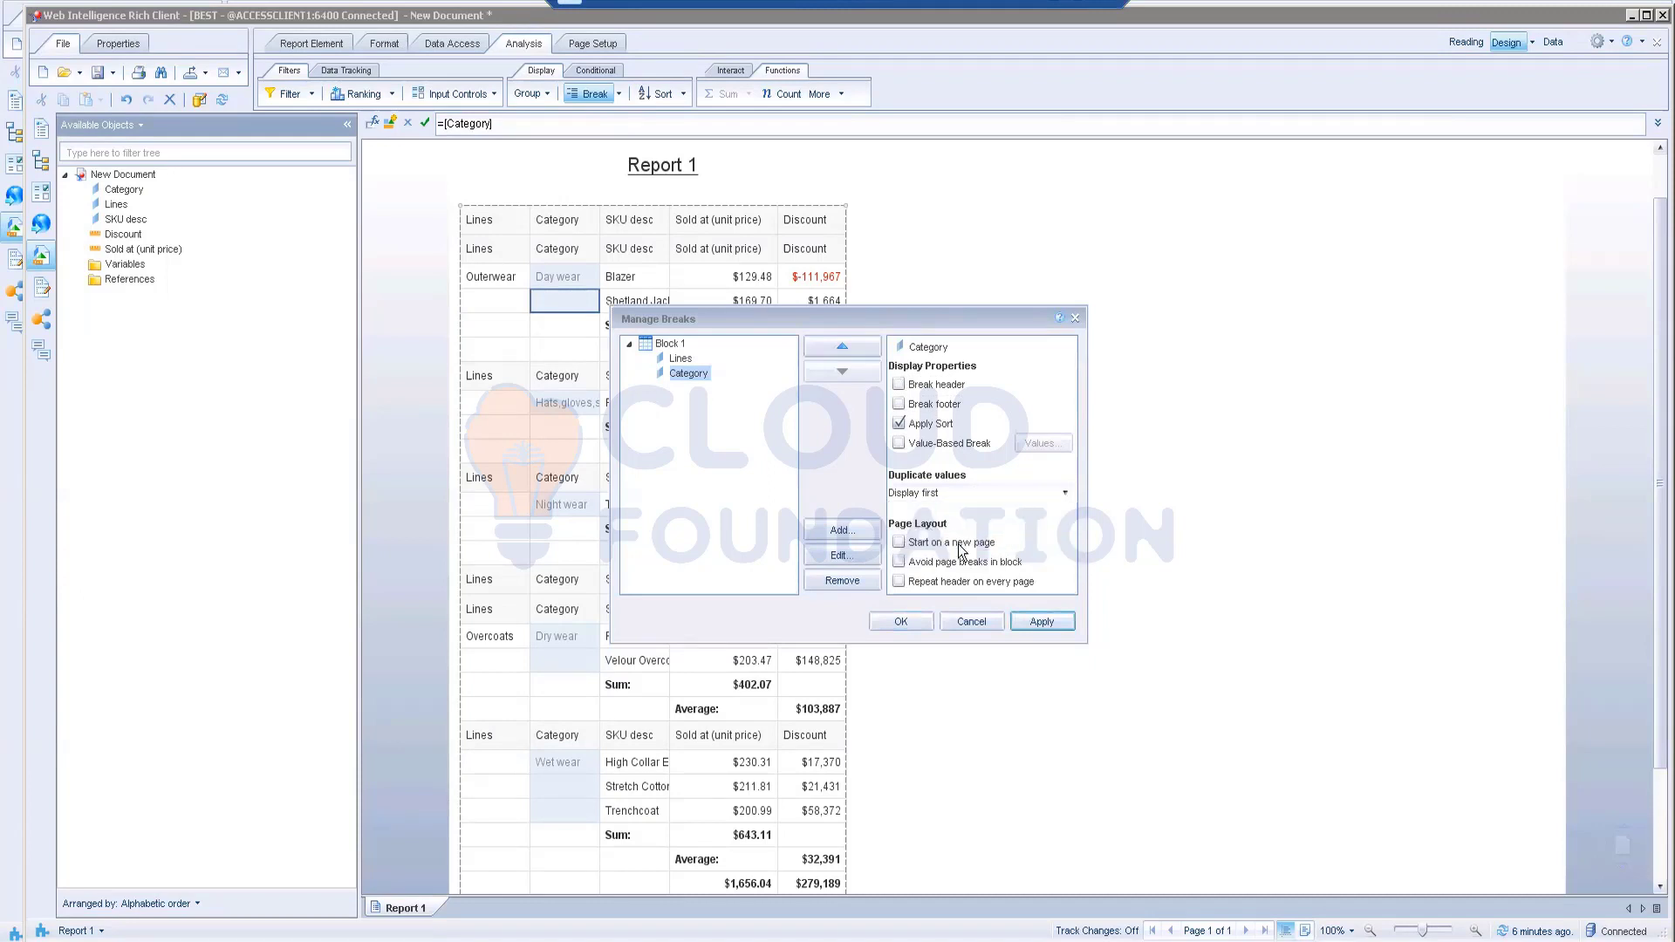
{"action": "left_click", "coordinate": [1049, 625]}
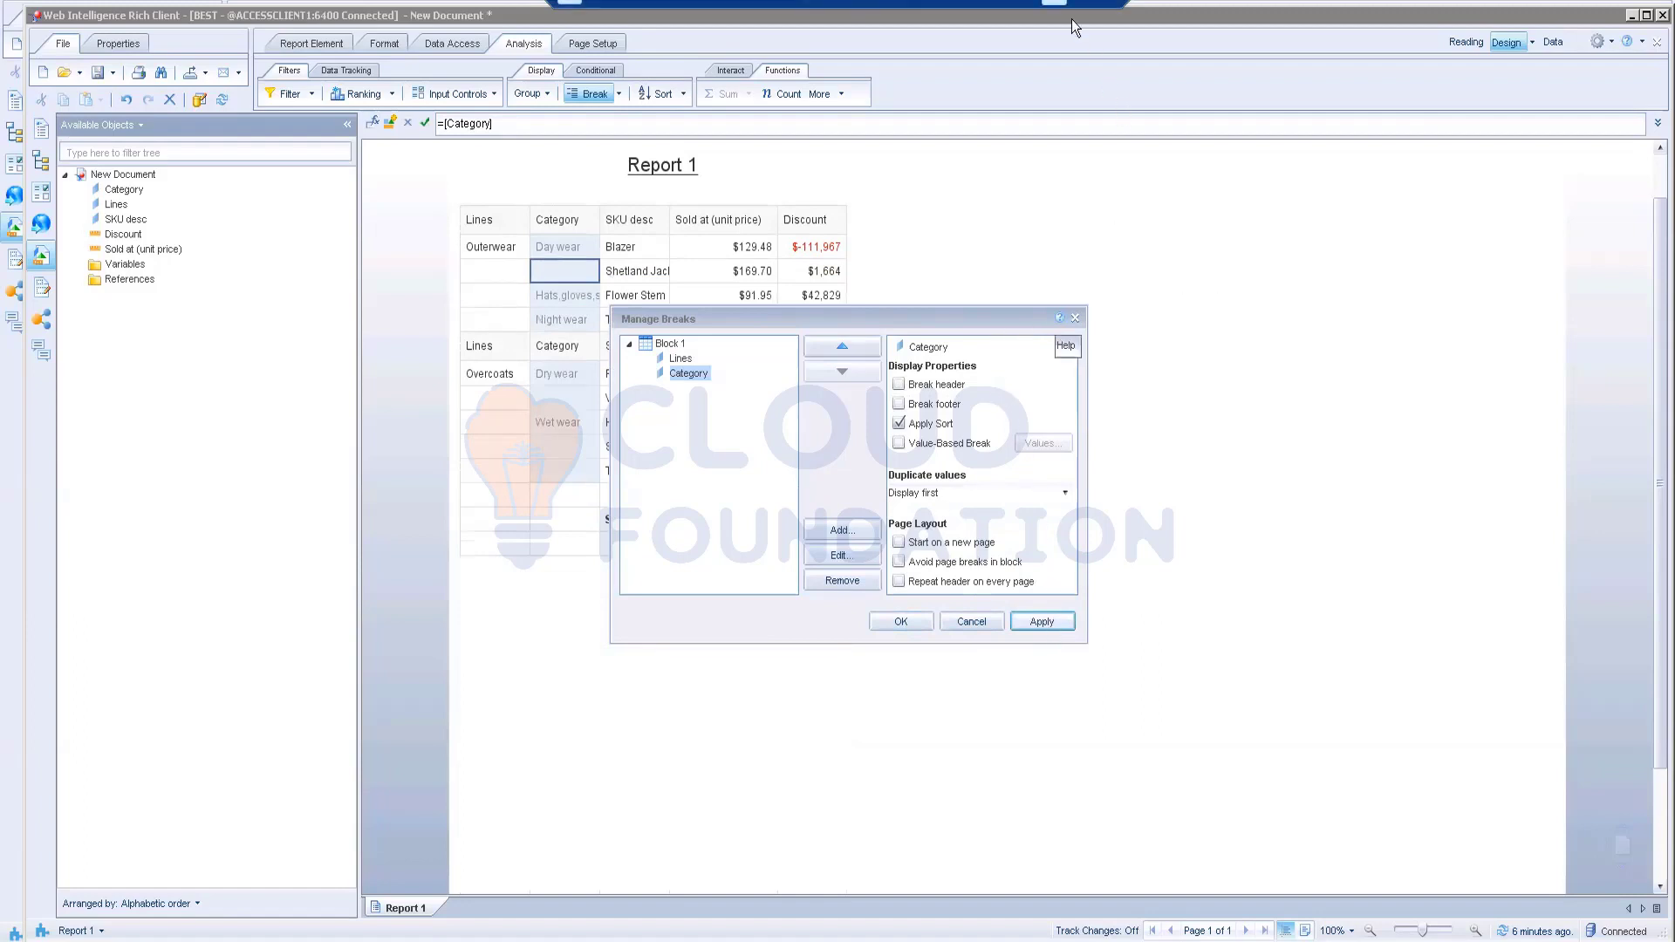
{"action": "left_click", "coordinate": [969, 620]}
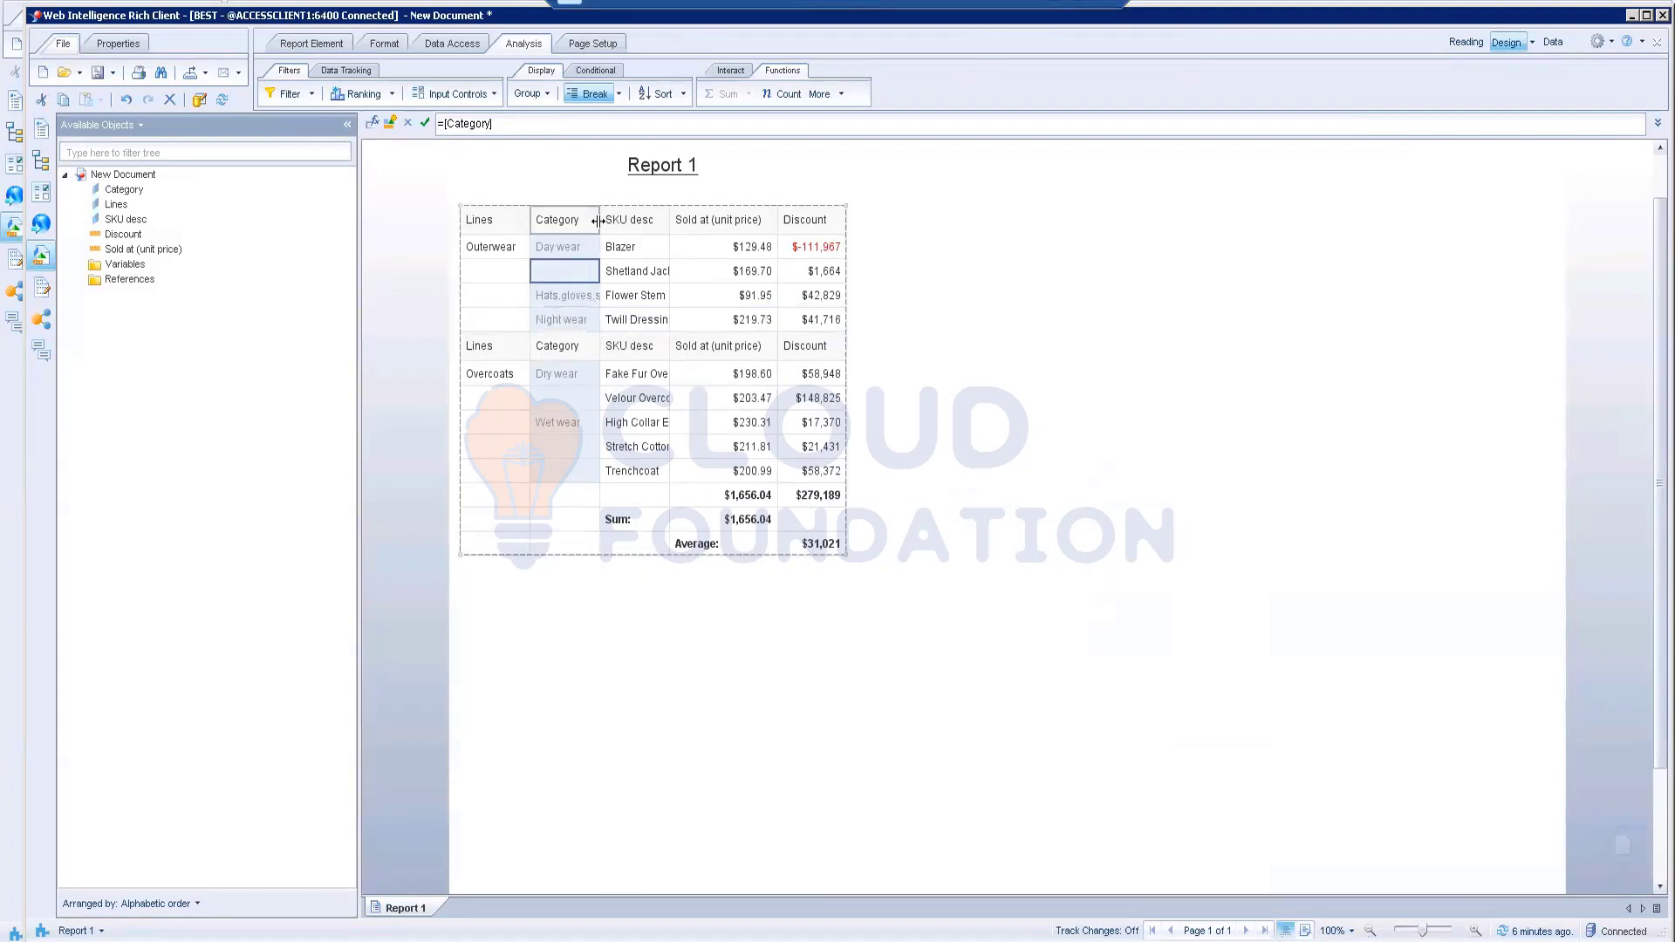
- Widen the Category column of the report table so that the full category names fit
{"action": "left_click_drag", "start_coordinate": [599, 221], "coordinate": [646, 220]}
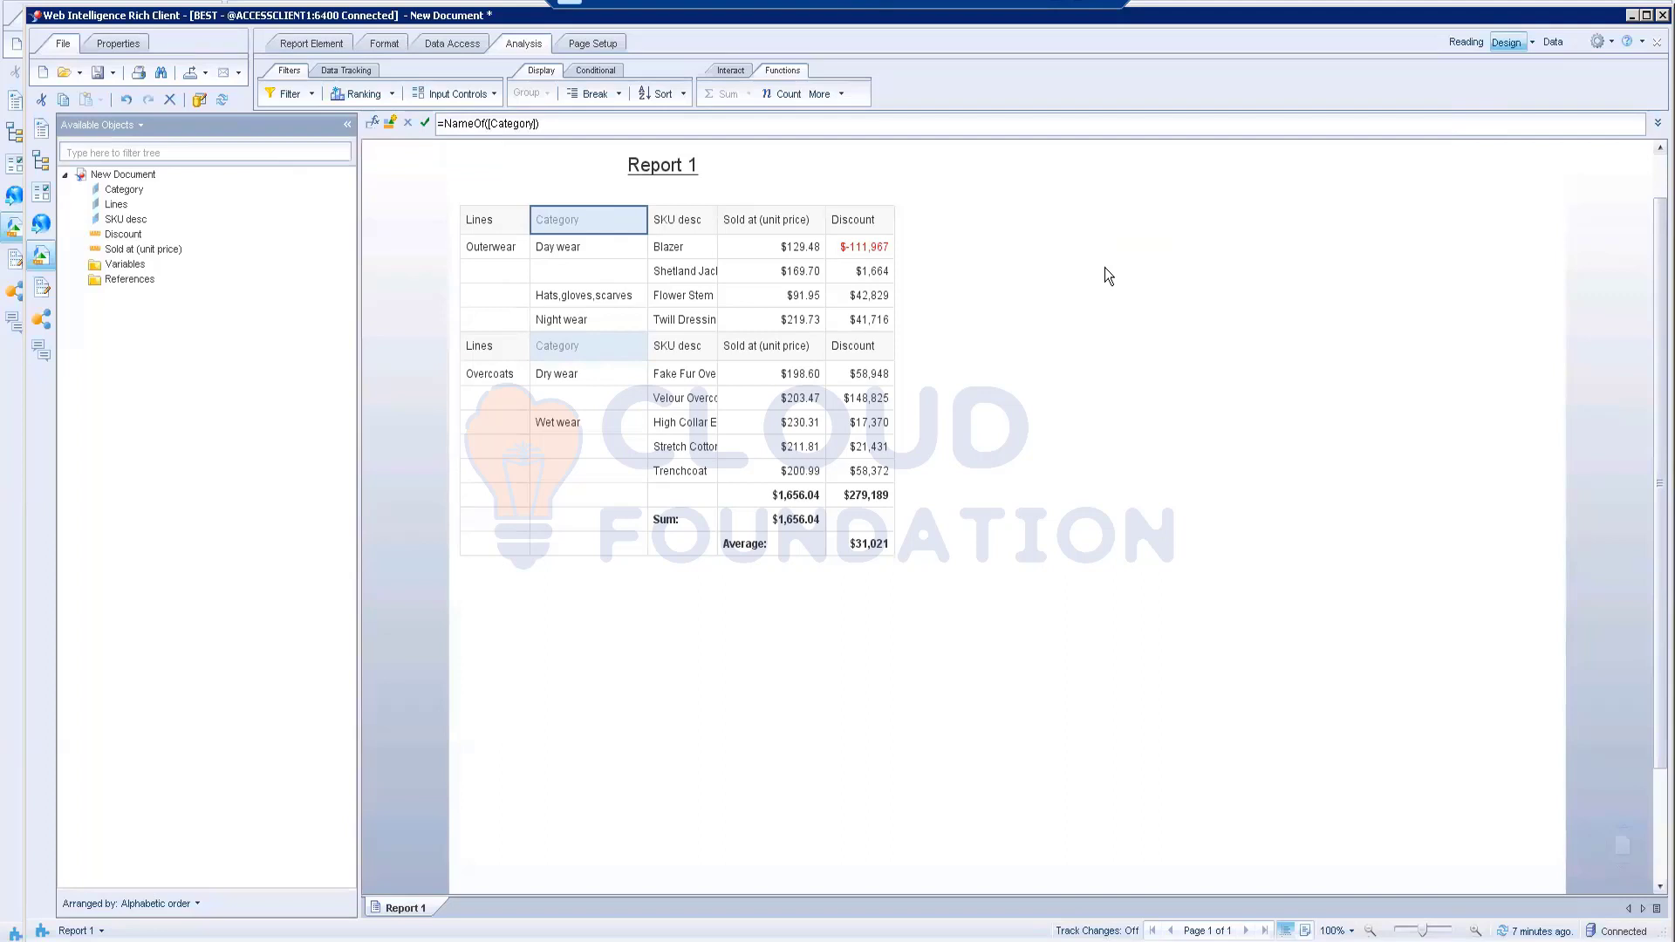
{"action": "left_click", "coordinate": [129, 190]}
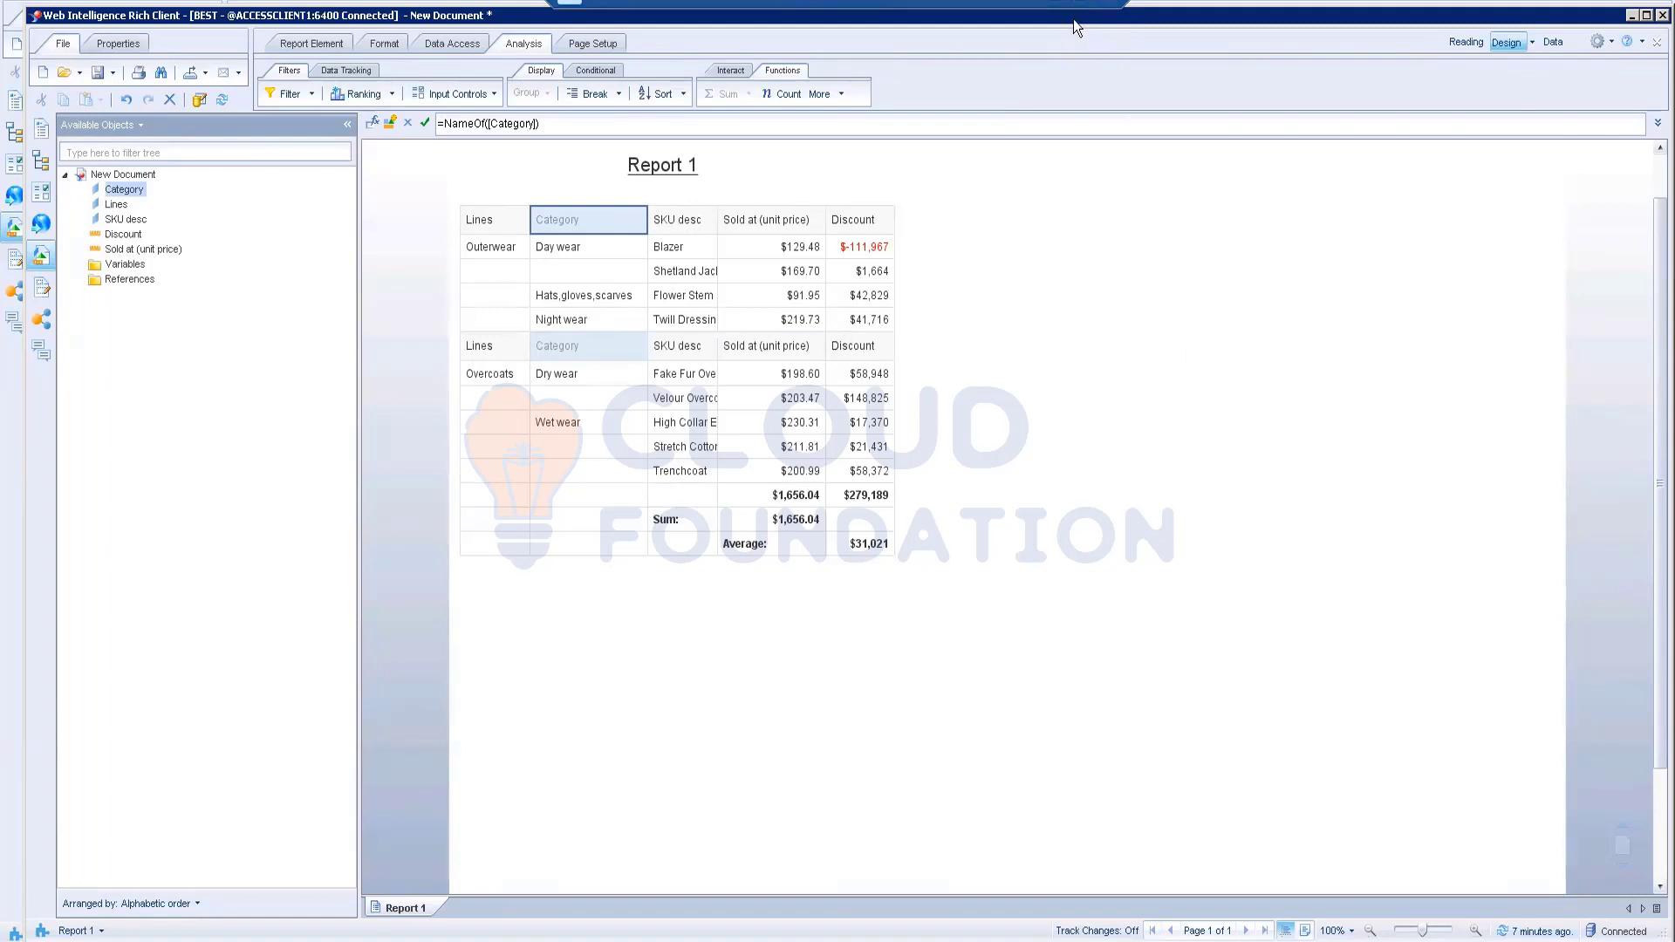
{"action": "left_click", "coordinate": [1054, 4]}
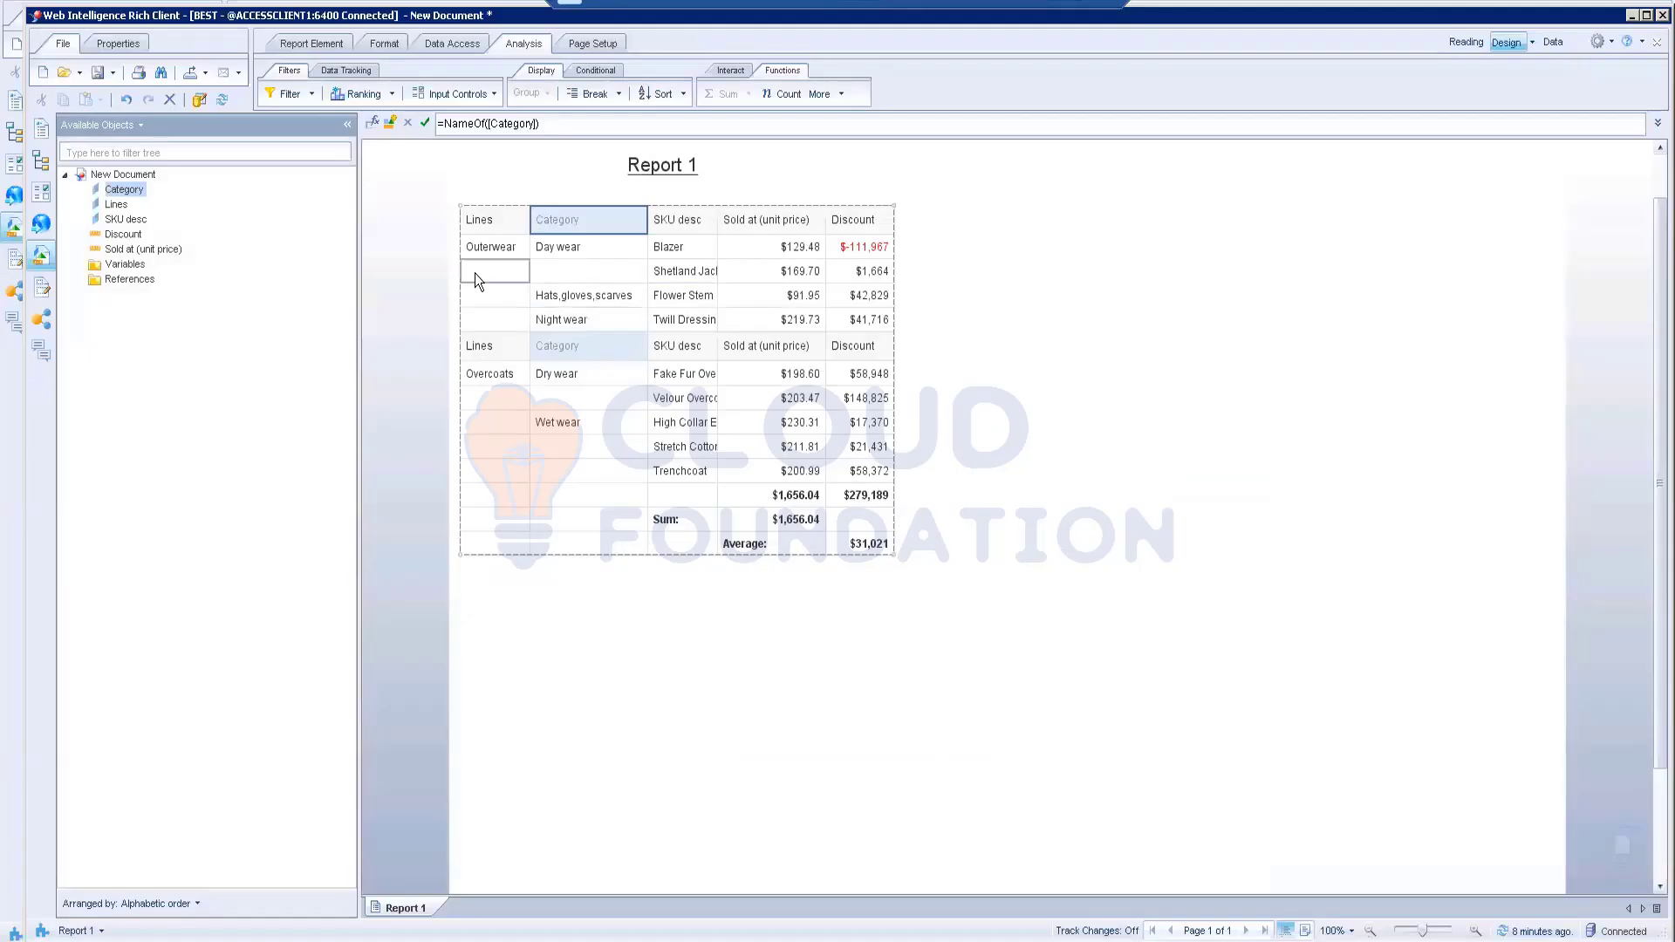
- Change the Lines break's duplicate values setting to Merge and apply the break settings
{"action": "left_click", "coordinate": [475, 273]}
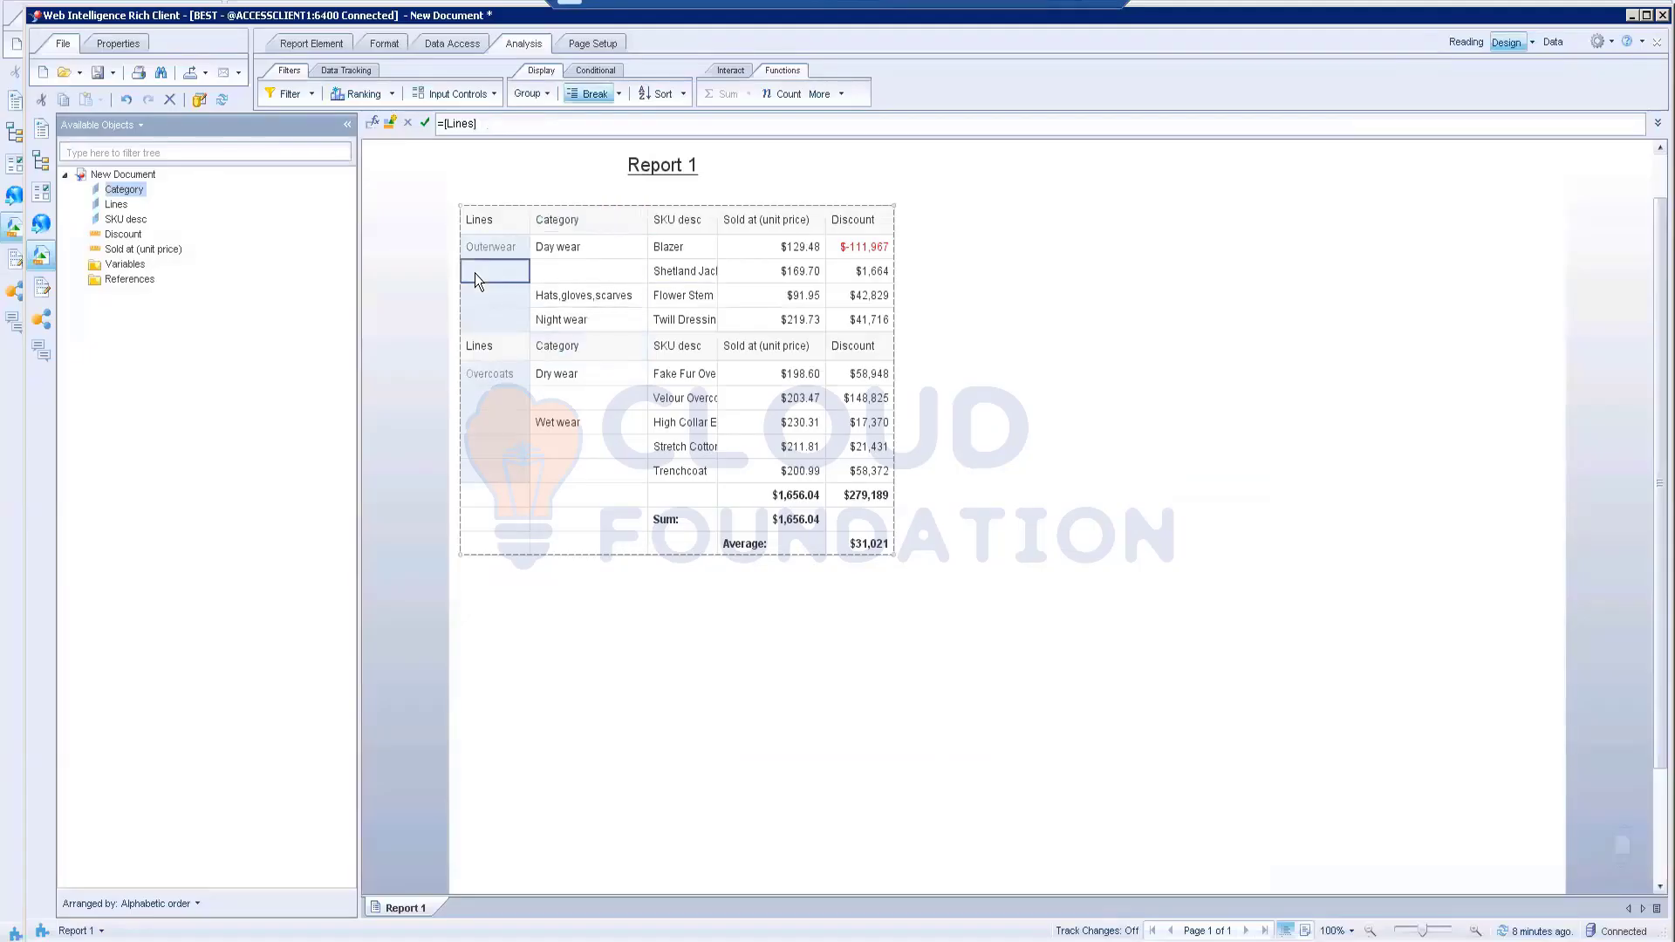
{"action": "right_click", "coordinate": [474, 274]}
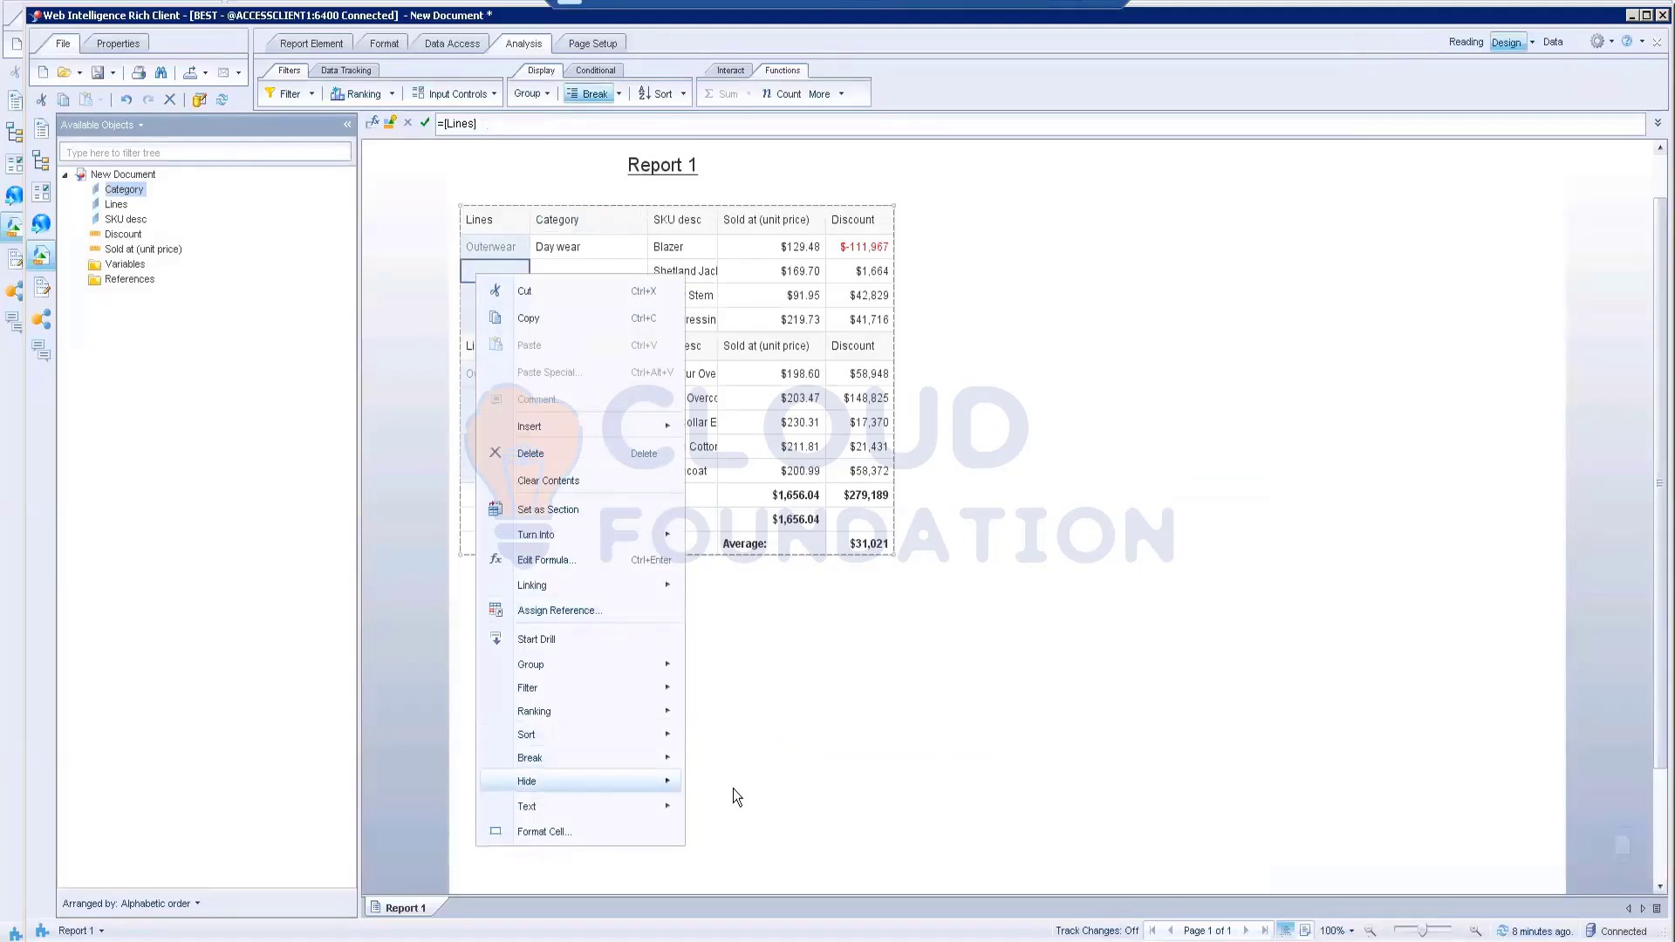
{"action": "mouse_move", "coordinate": [616, 755]}
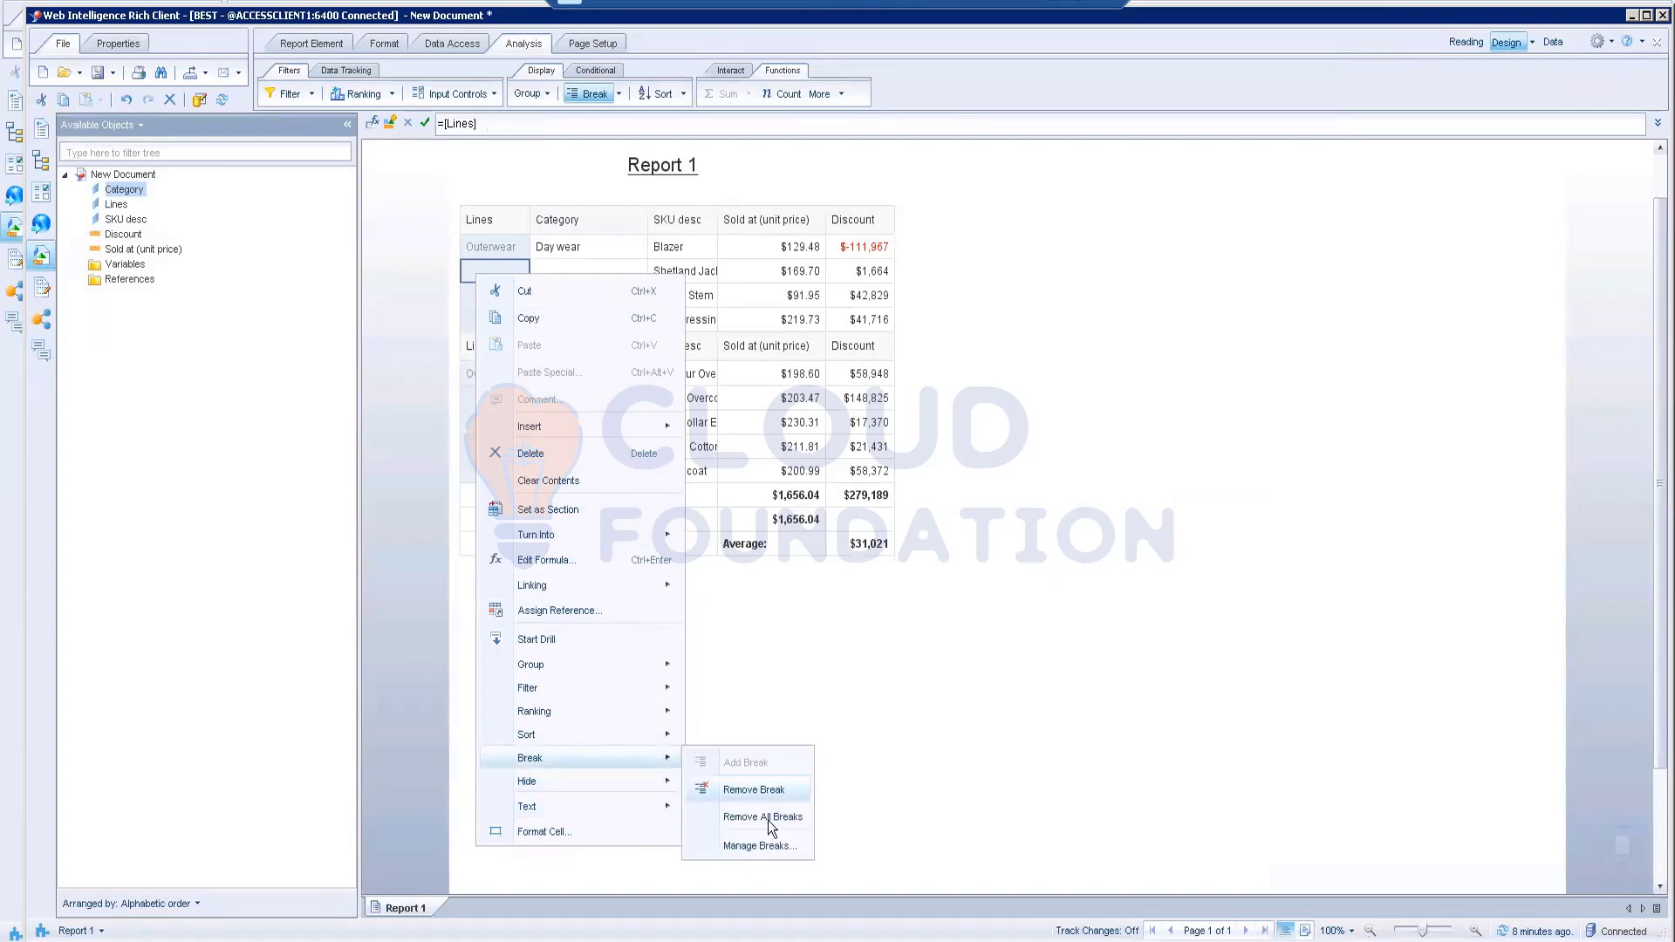
{"action": "left_click", "coordinate": [750, 843]}
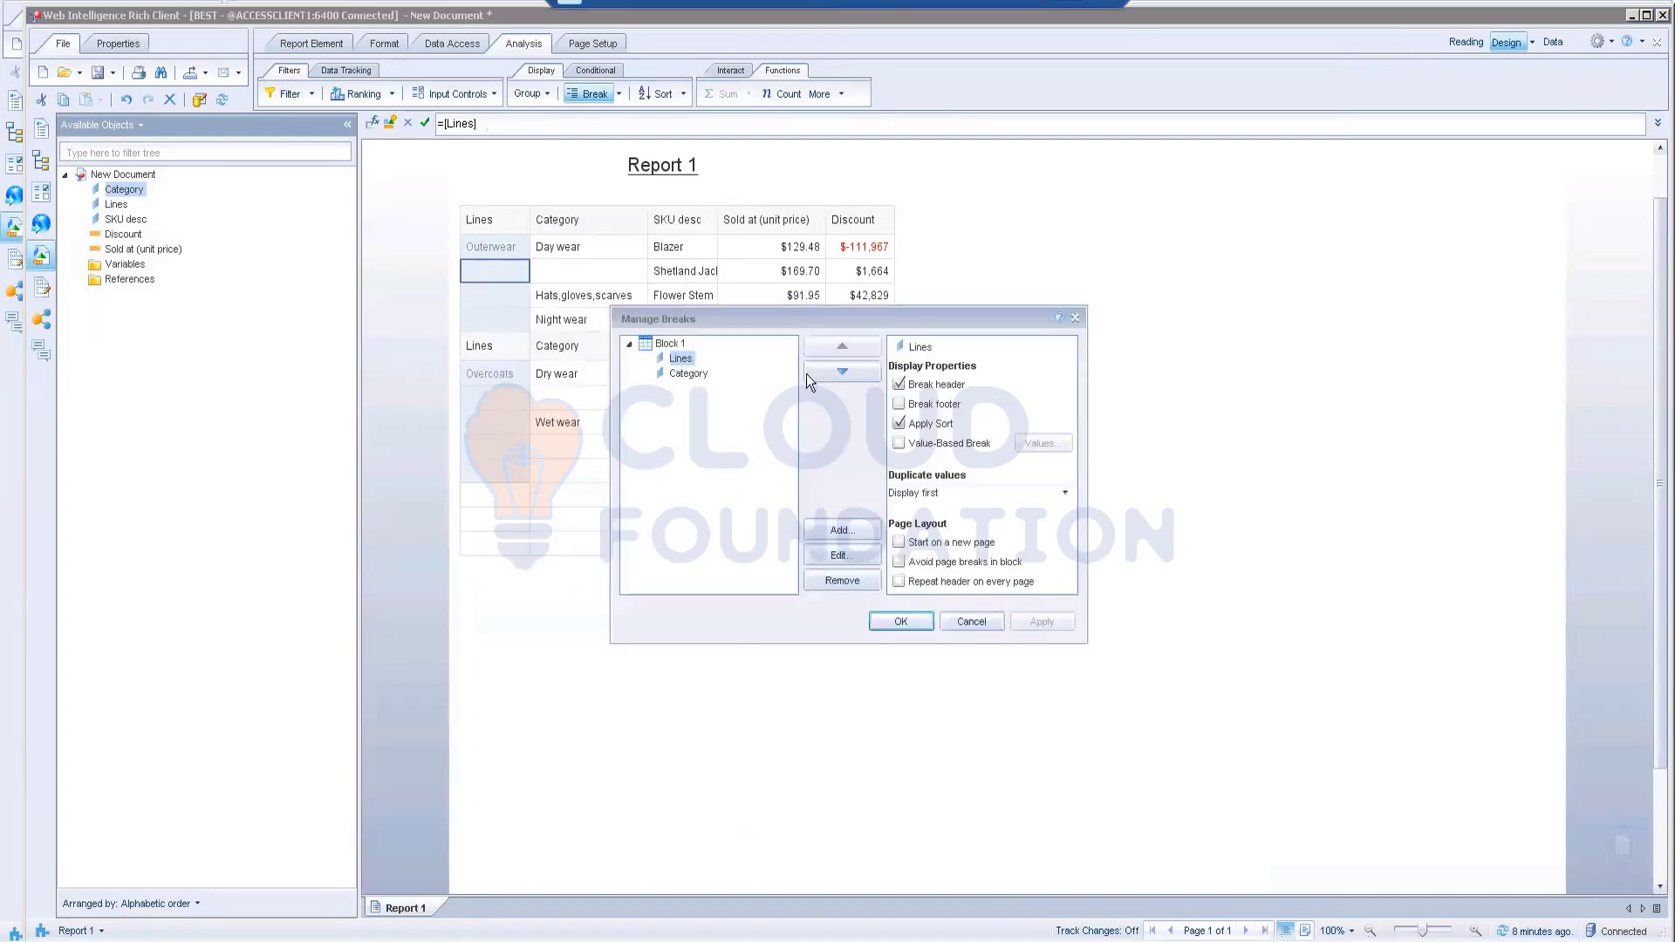
{"action": "left_click", "coordinate": [1043, 494]}
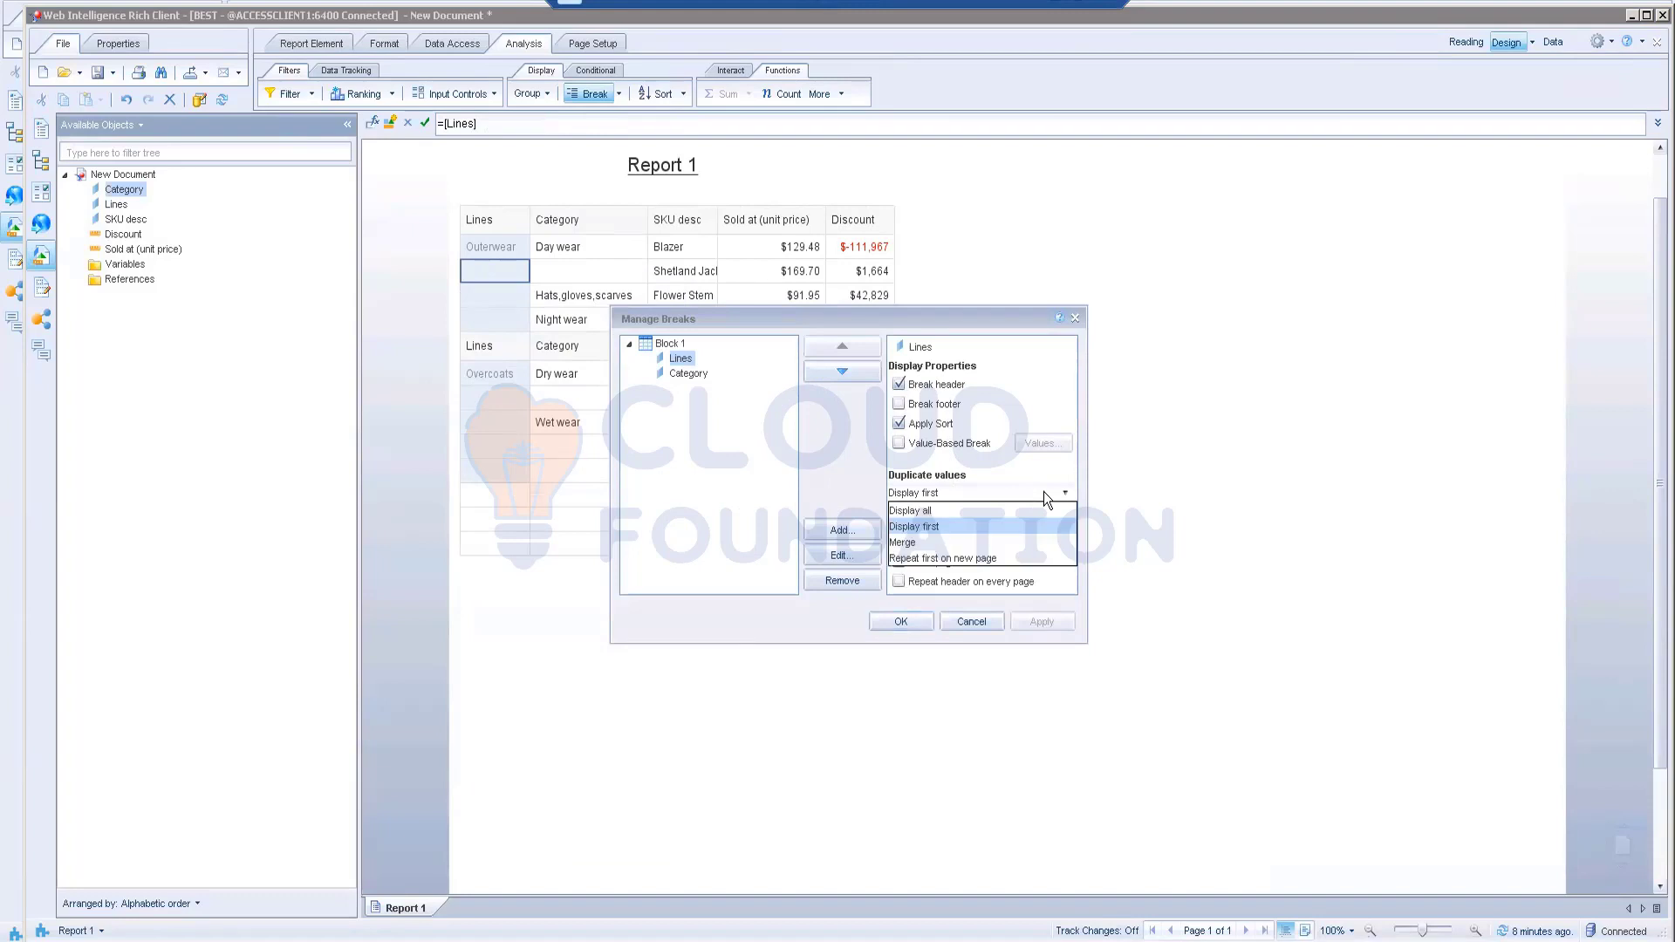
{"action": "left_click", "coordinate": [916, 543]}
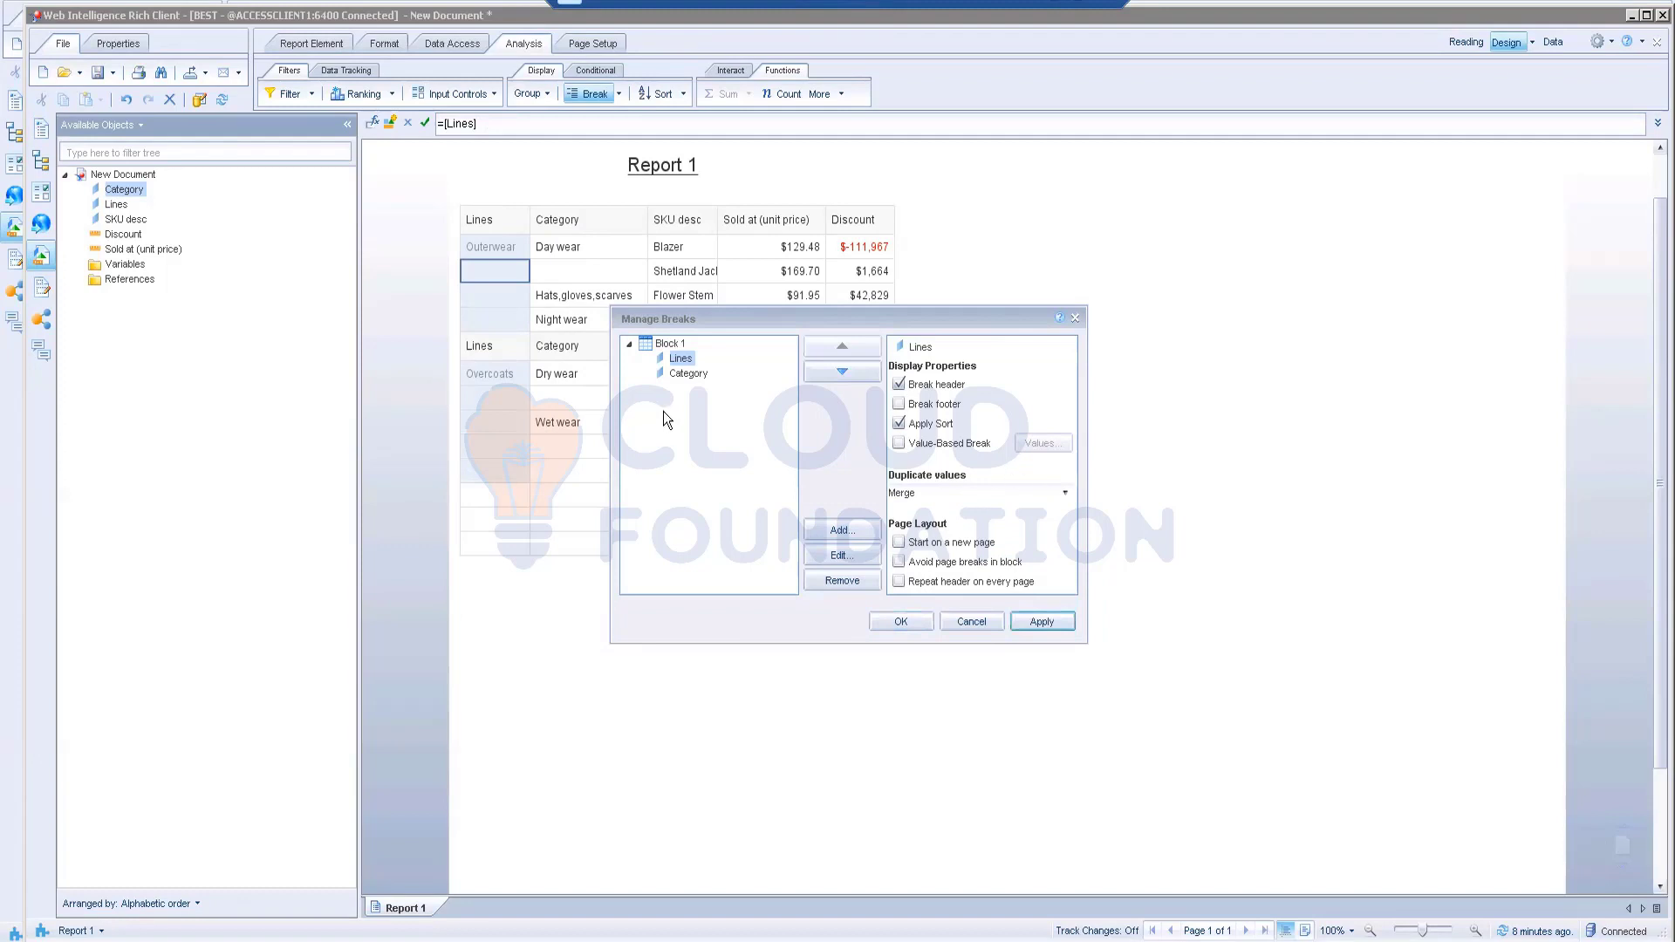
{"action": "left_click", "coordinate": [1033, 619]}
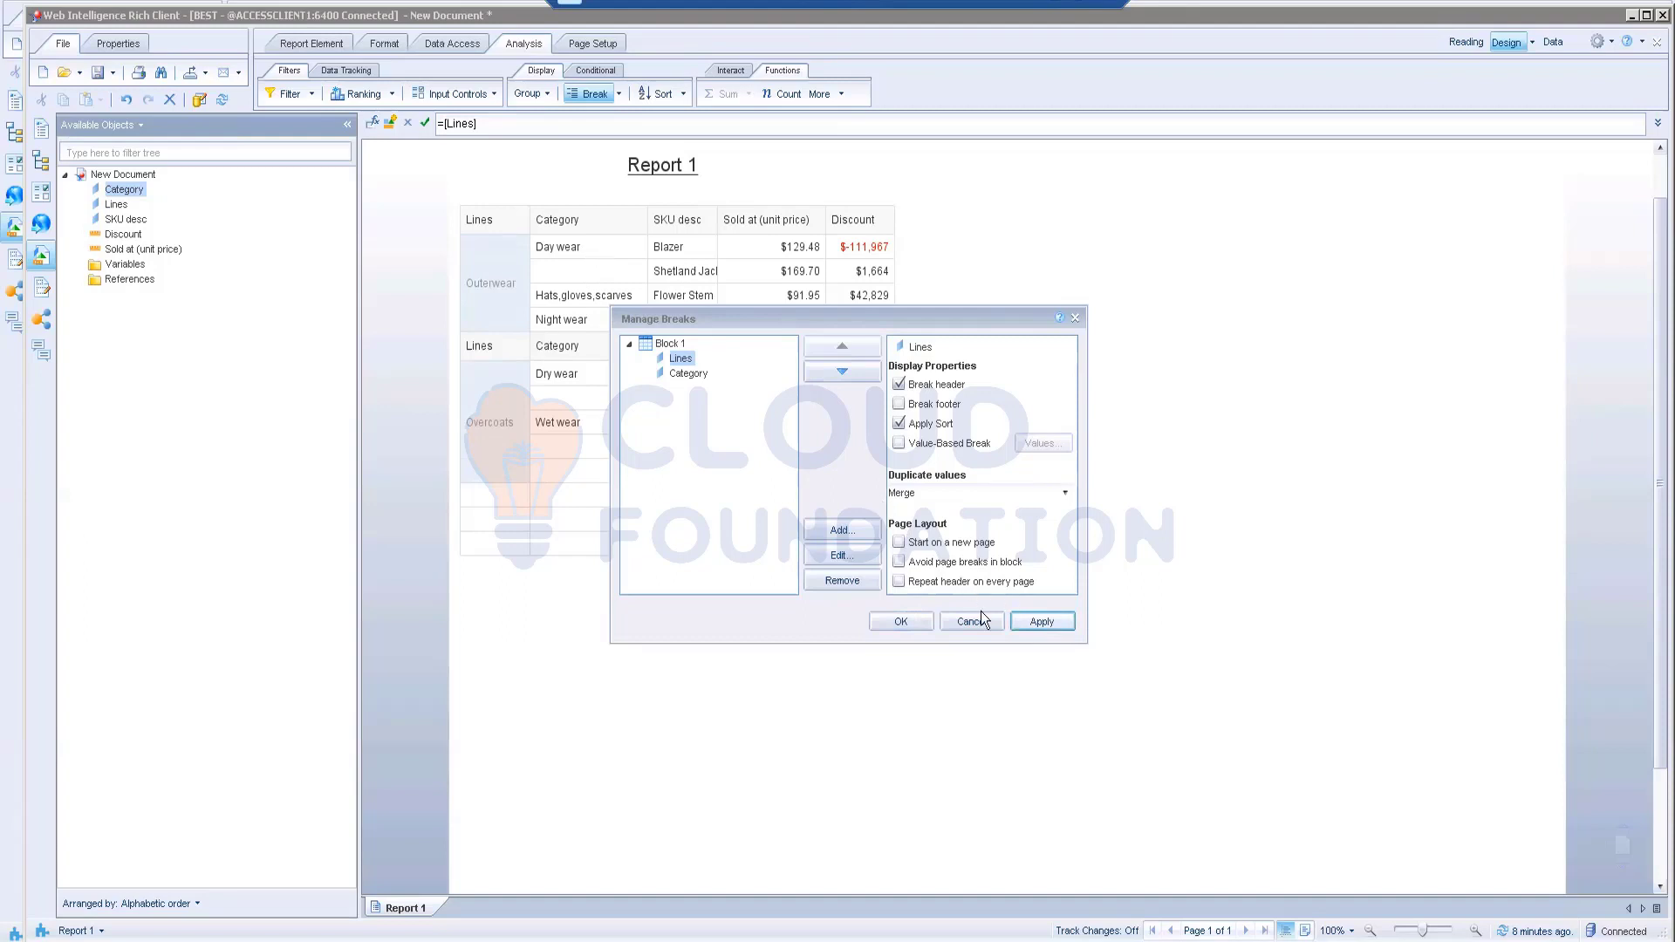
{"action": "left_click", "coordinate": [925, 620]}
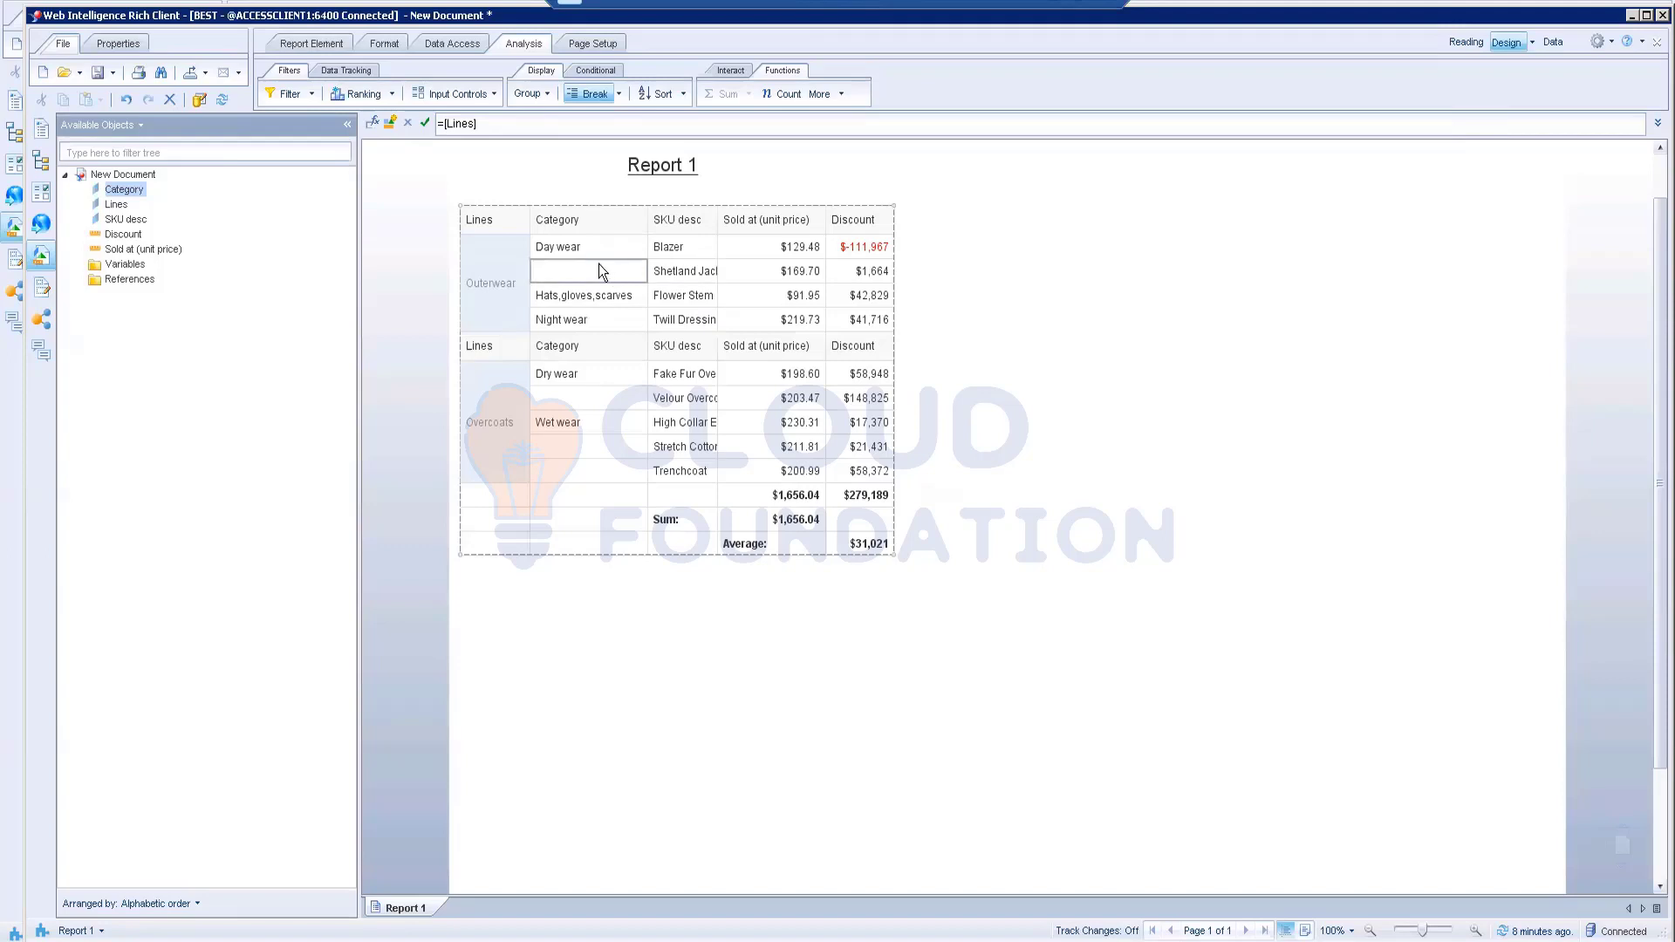
- Change the Category break's duplicate values setting to Merge and apply the break settings
{"action": "left_click", "coordinate": [598, 248]}
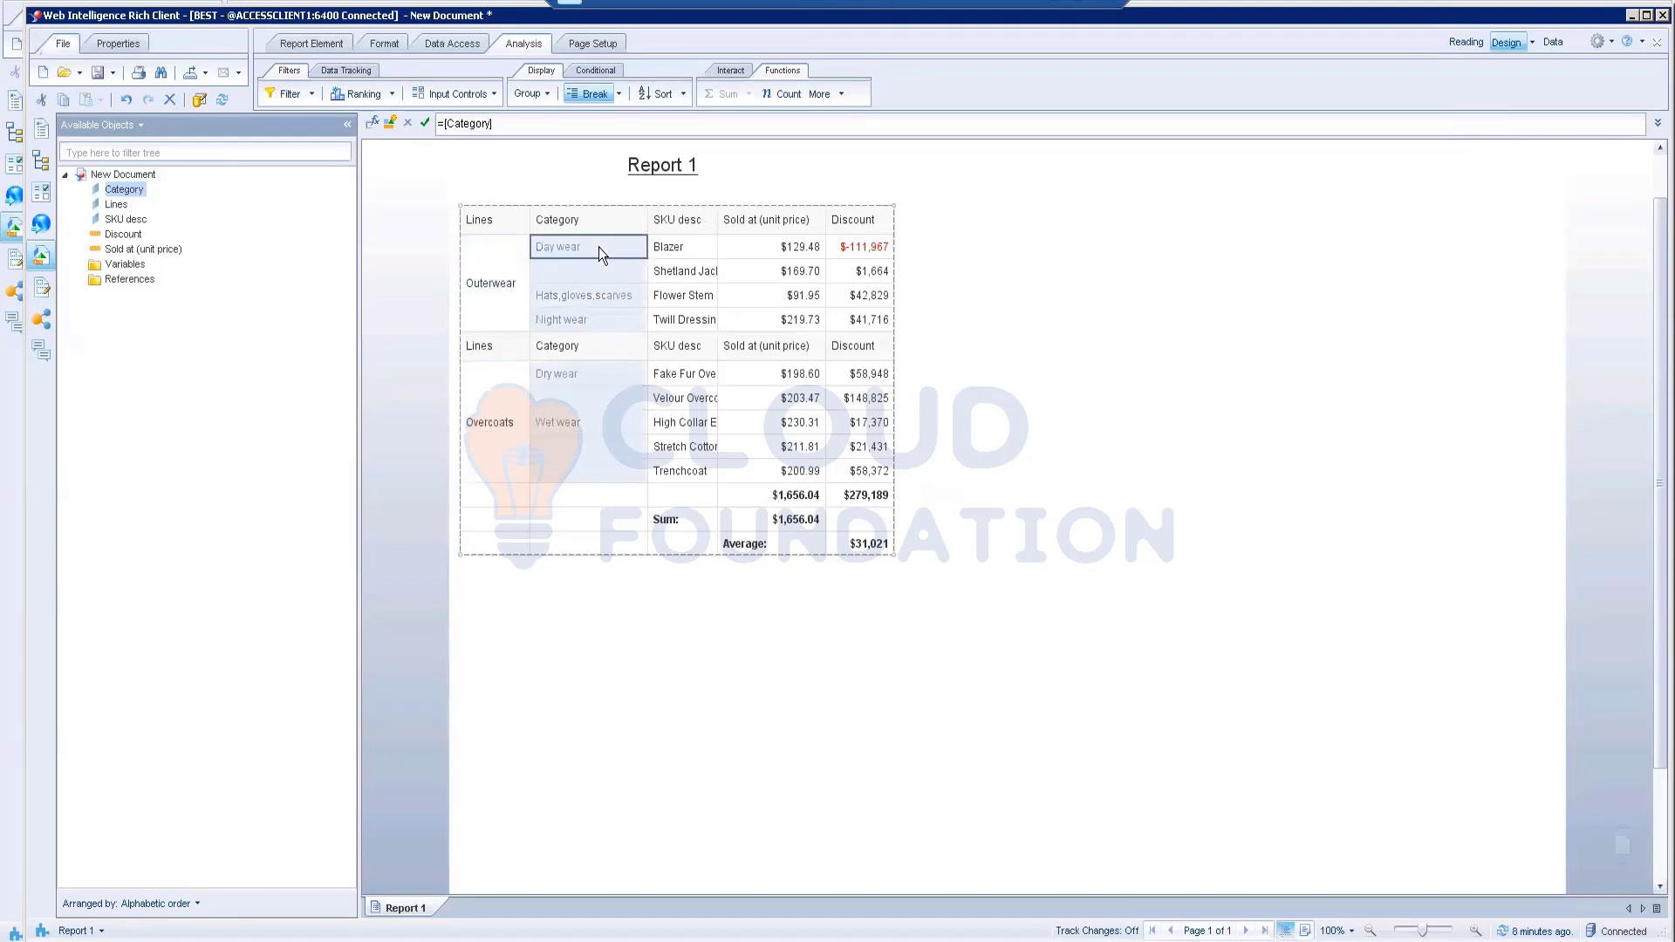
{"action": "right_click", "coordinate": [599, 247]}
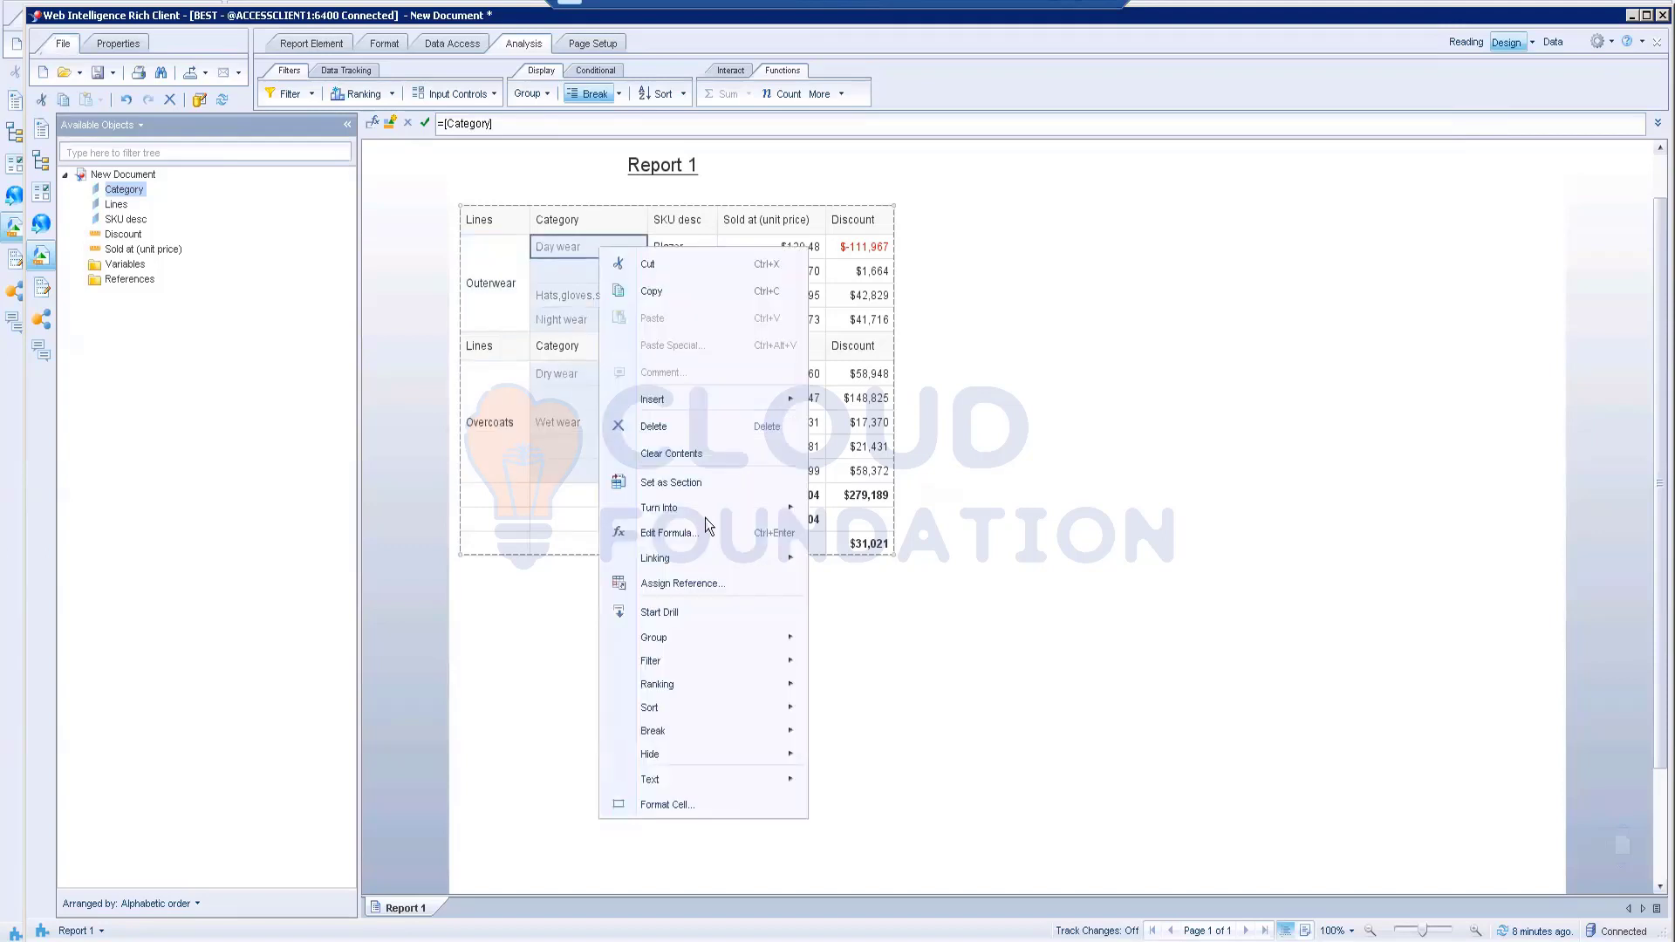
{"action": "mouse_move", "coordinate": [673, 661]}
{"action": "mouse_move", "coordinate": [677, 729]}
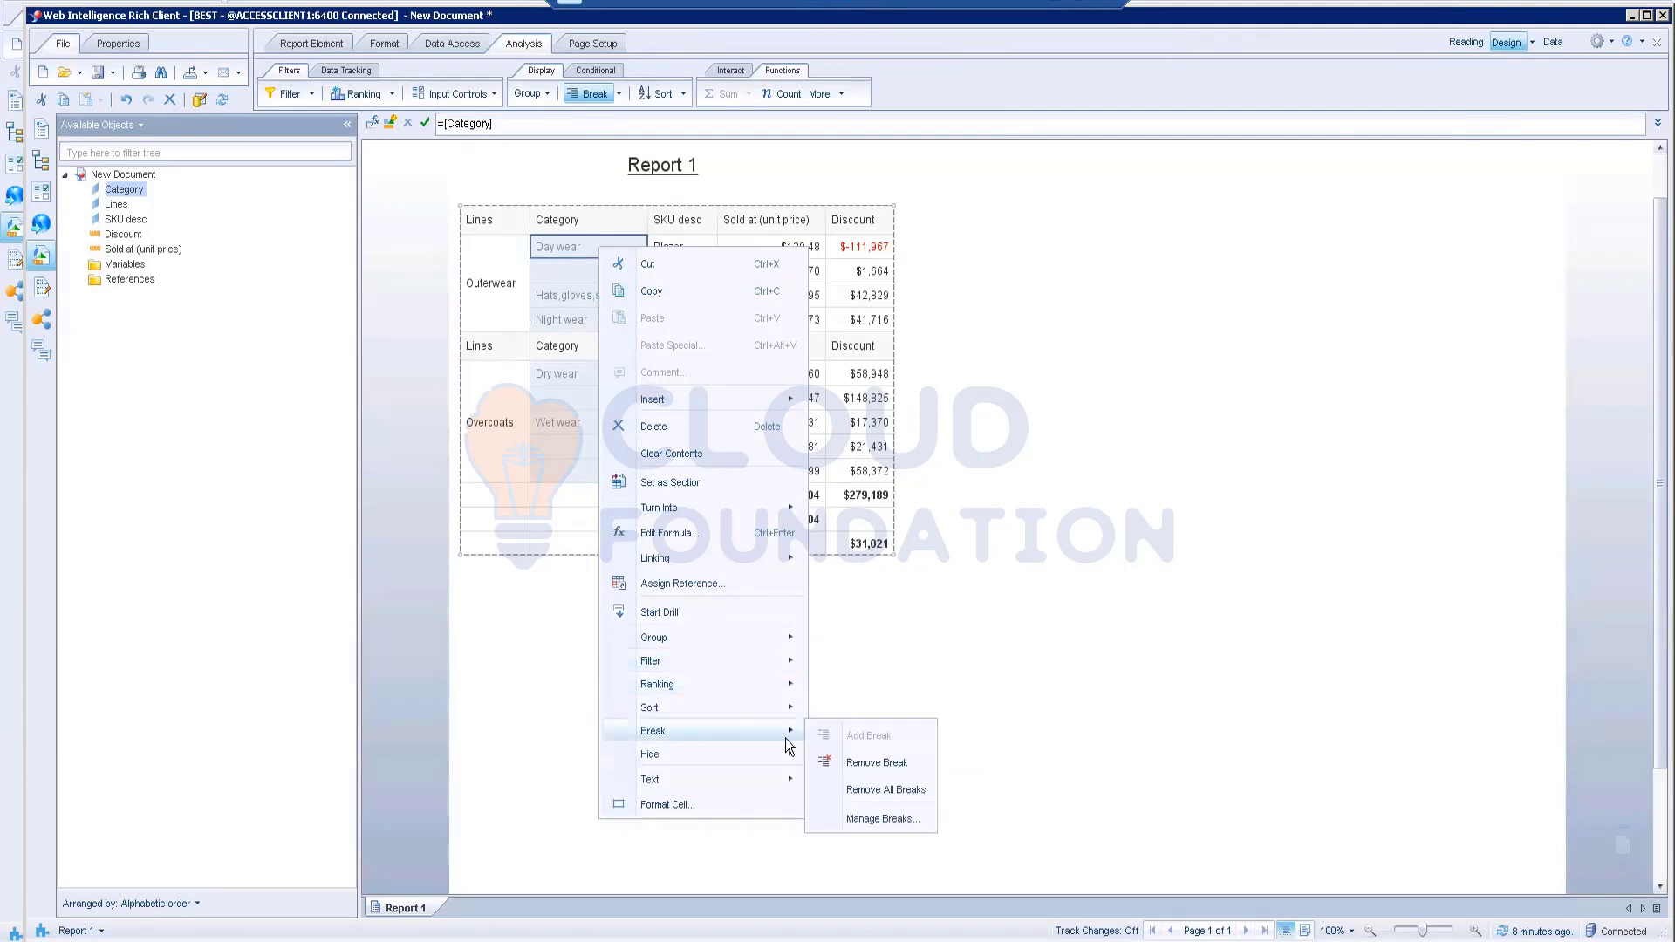
{"action": "left_click", "coordinate": [873, 820]}
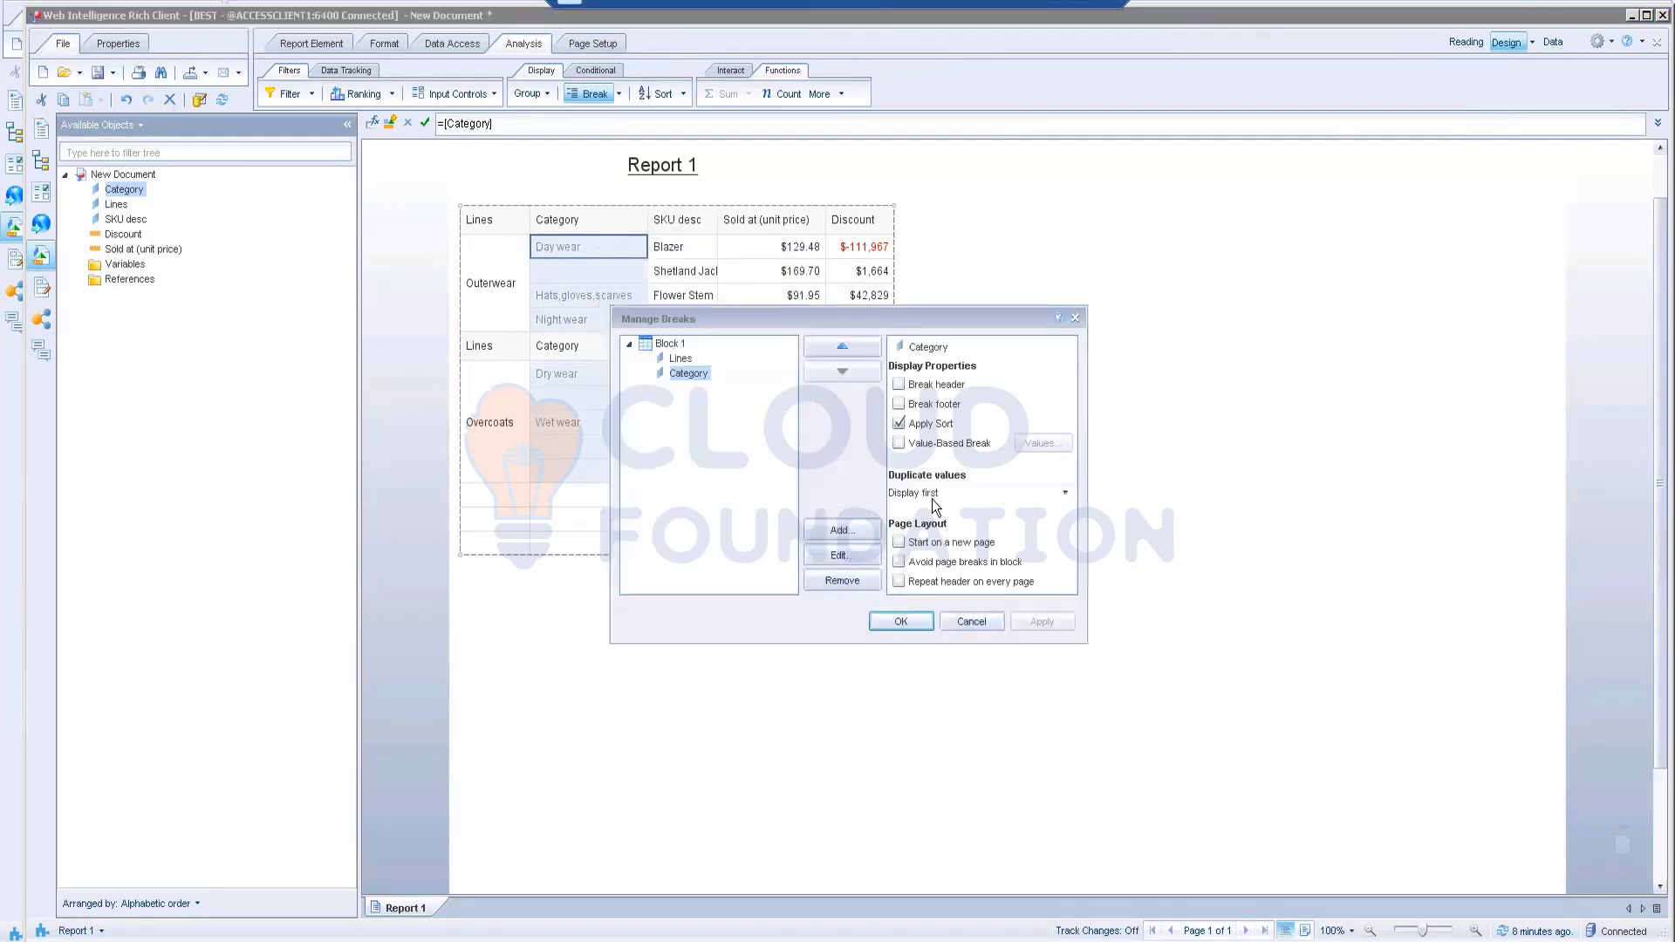
{"action": "left_click", "coordinate": [1000, 491]}
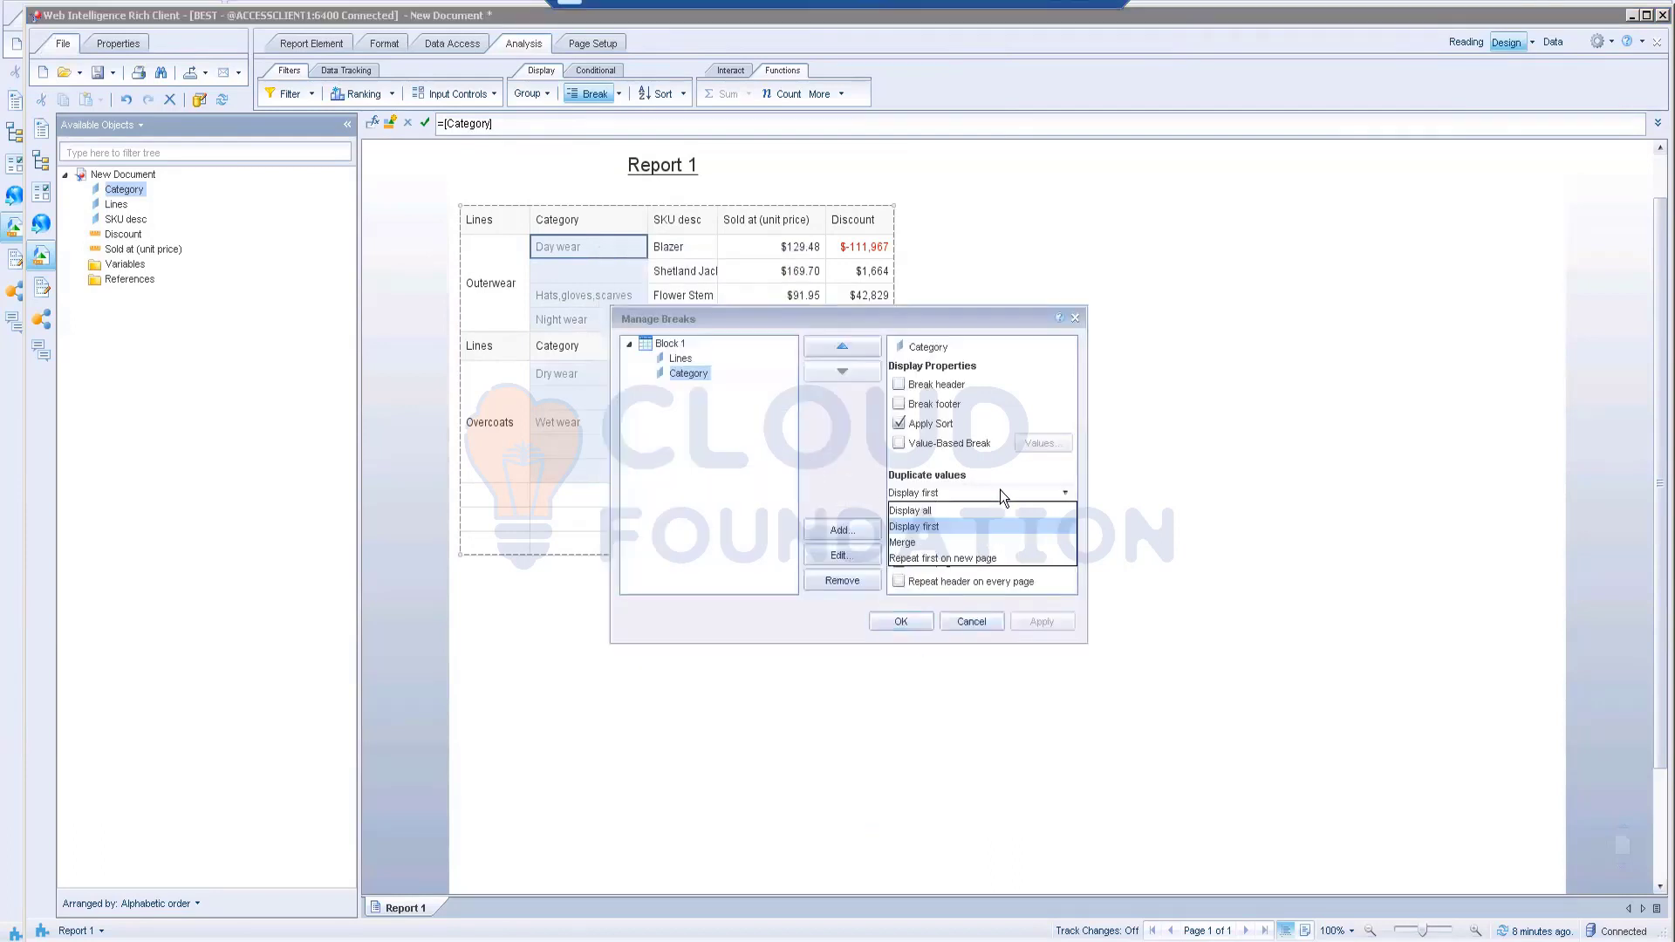
{"action": "left_click", "coordinate": [913, 544]}
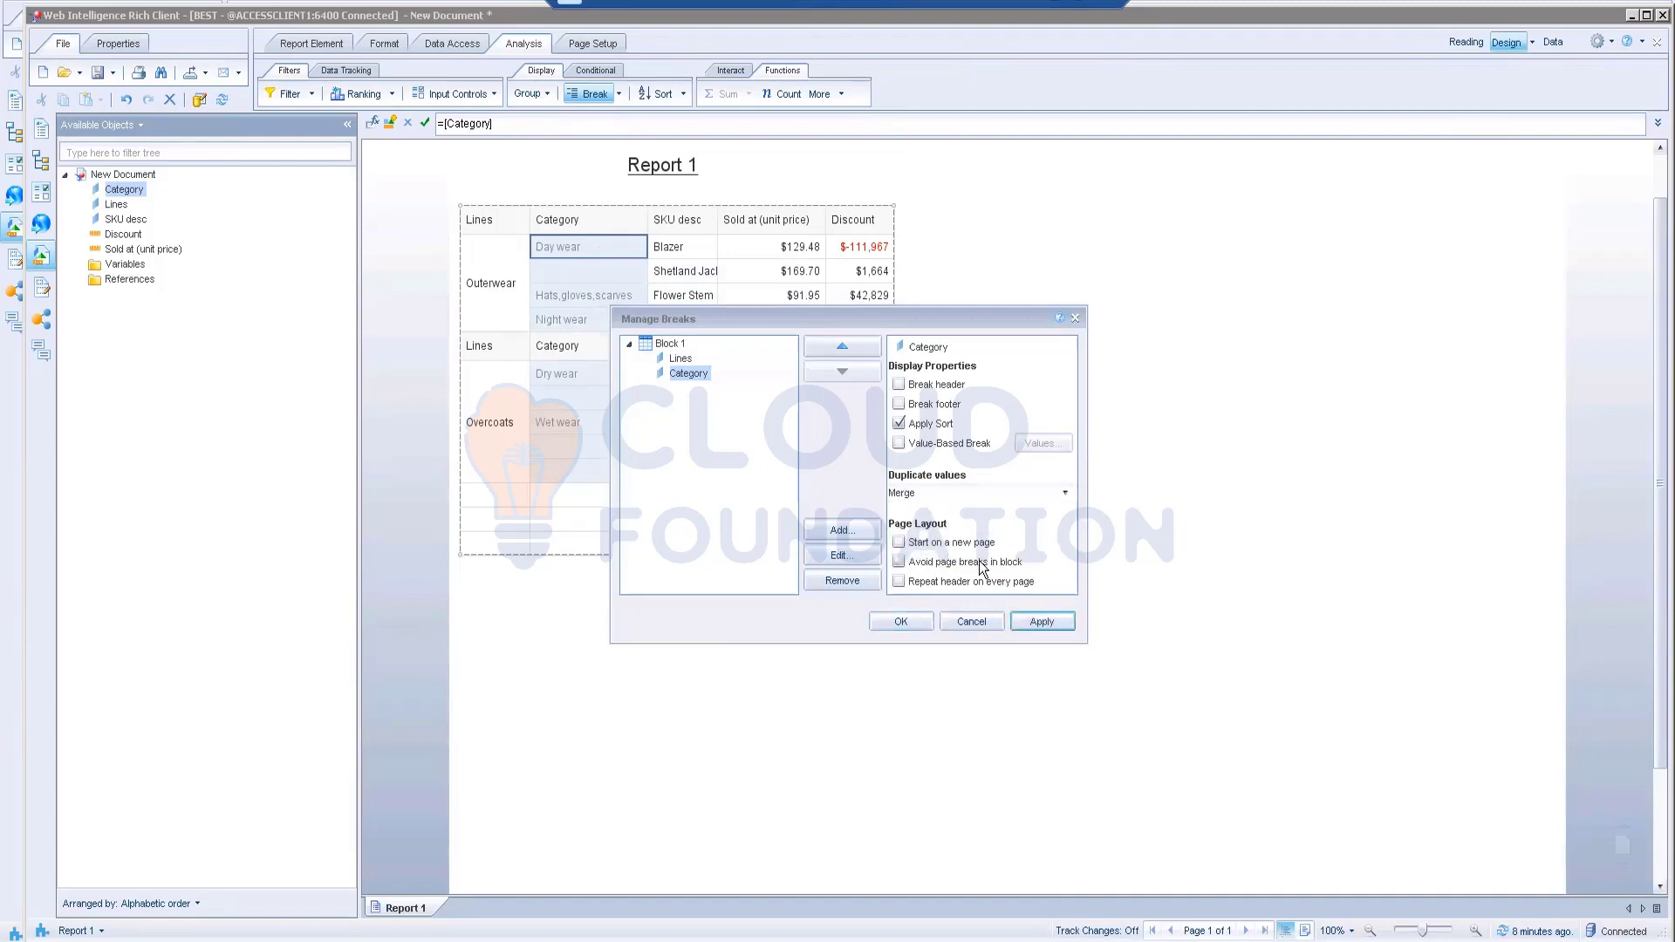
{"action": "left_click", "coordinate": [1045, 621]}
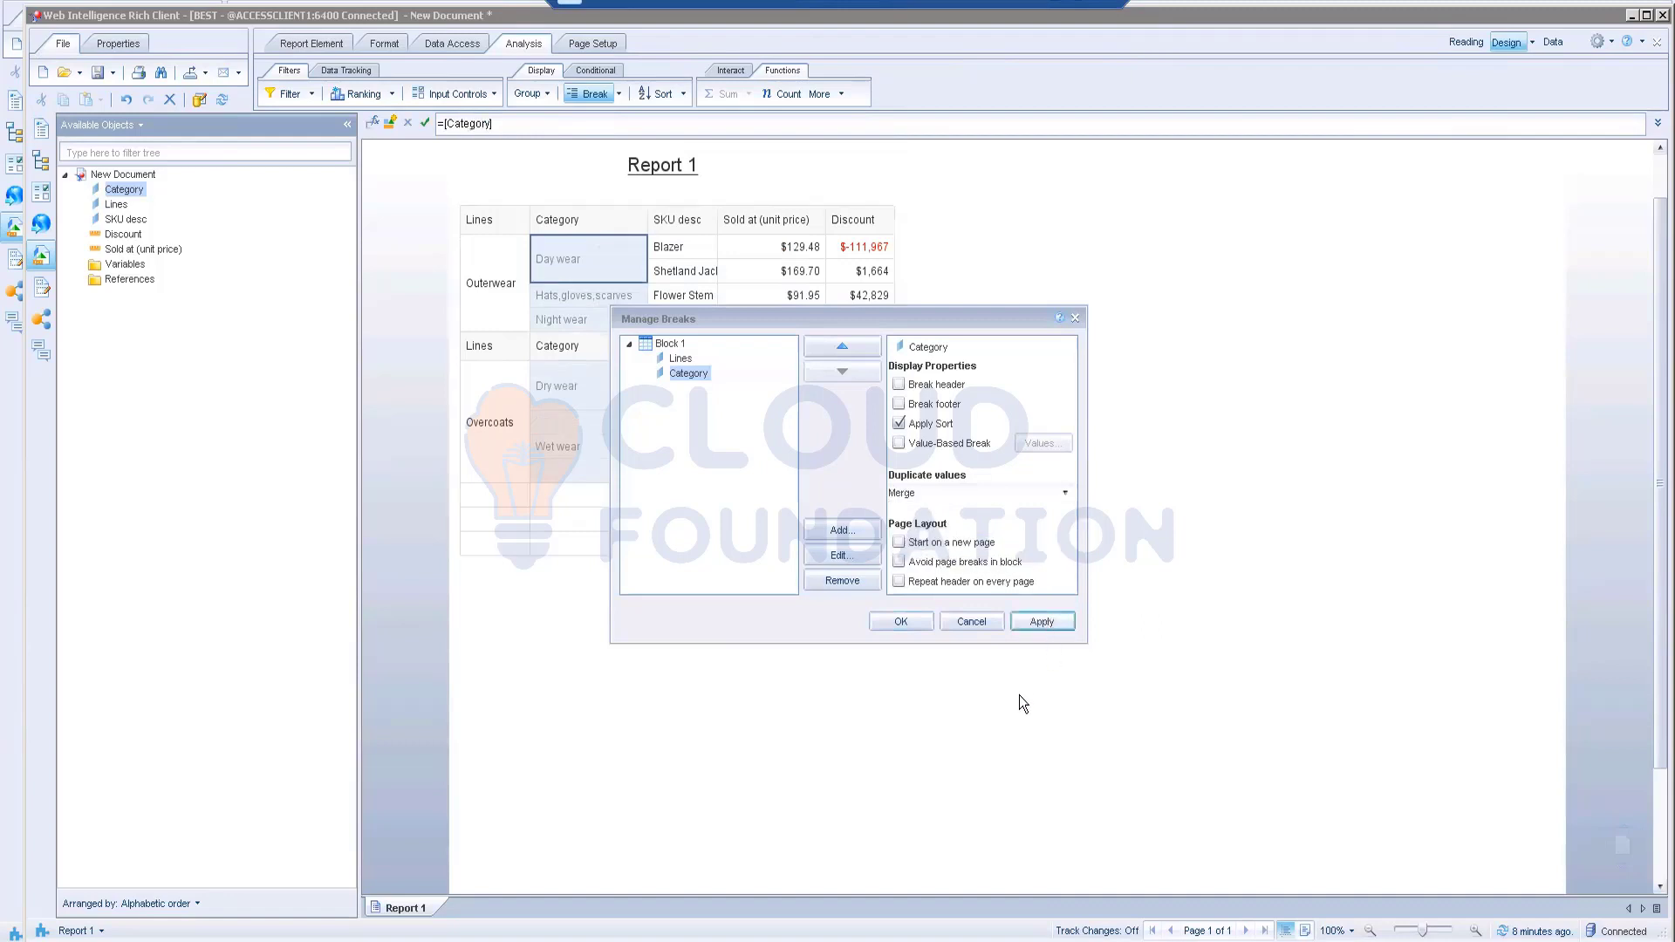
{"action": "left_click", "coordinate": [899, 621]}
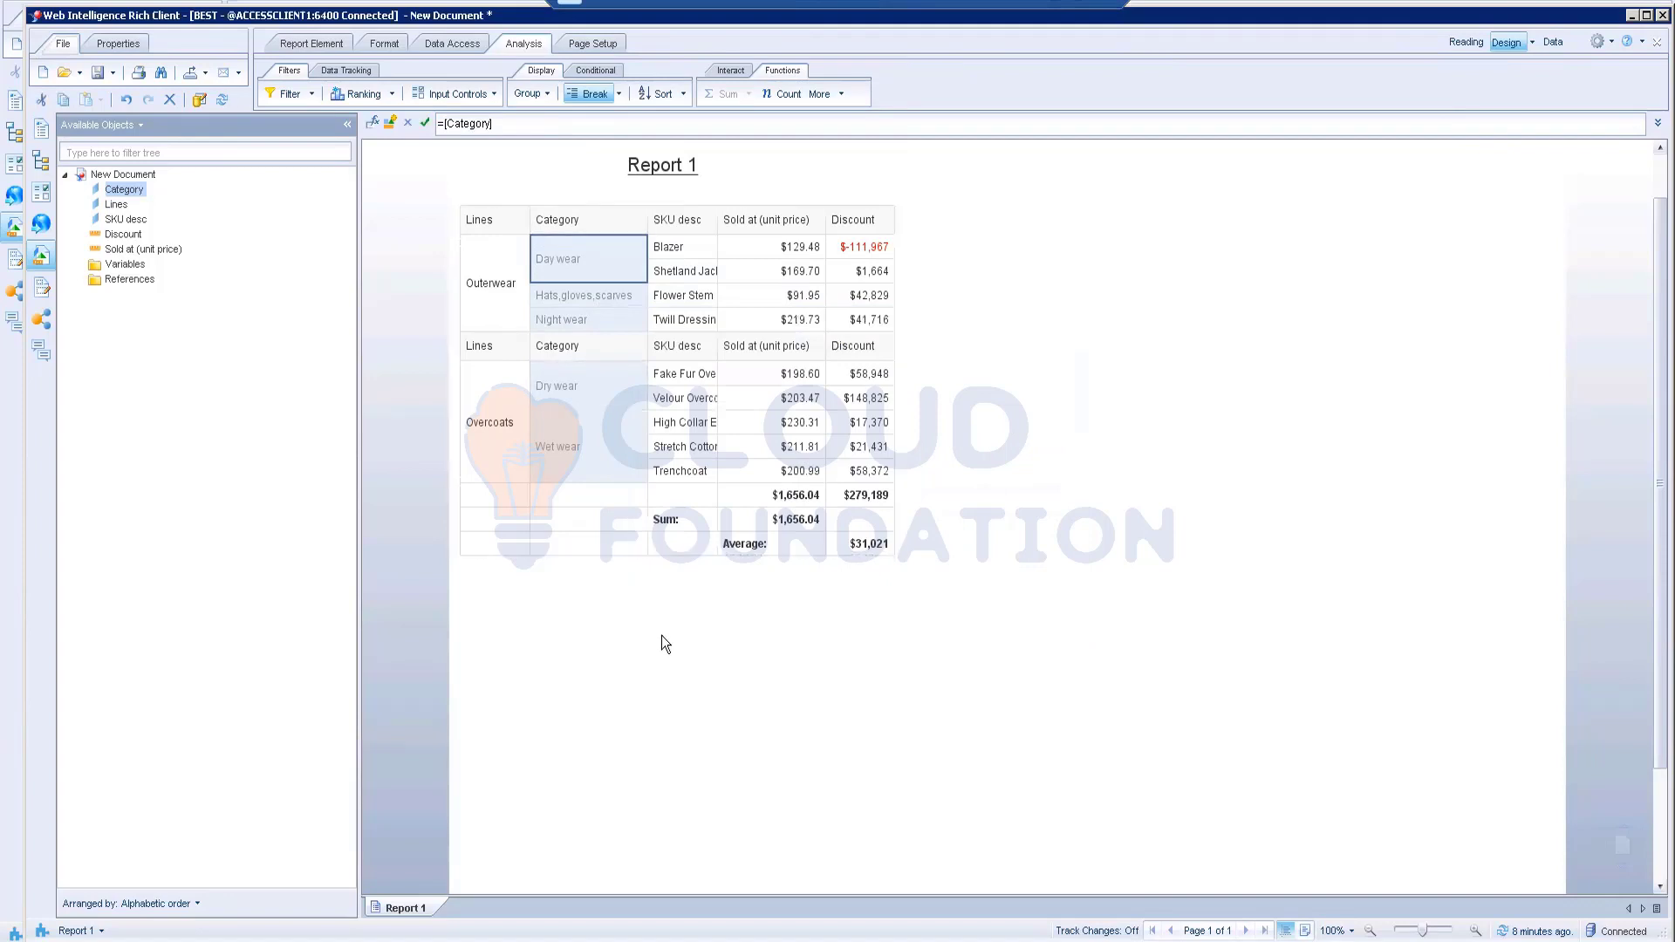
- Autofit the SKU desc column to its contents and remove the unlabelled totals row above the Sum row
{"action": "double_click", "coordinate": [712, 220]}
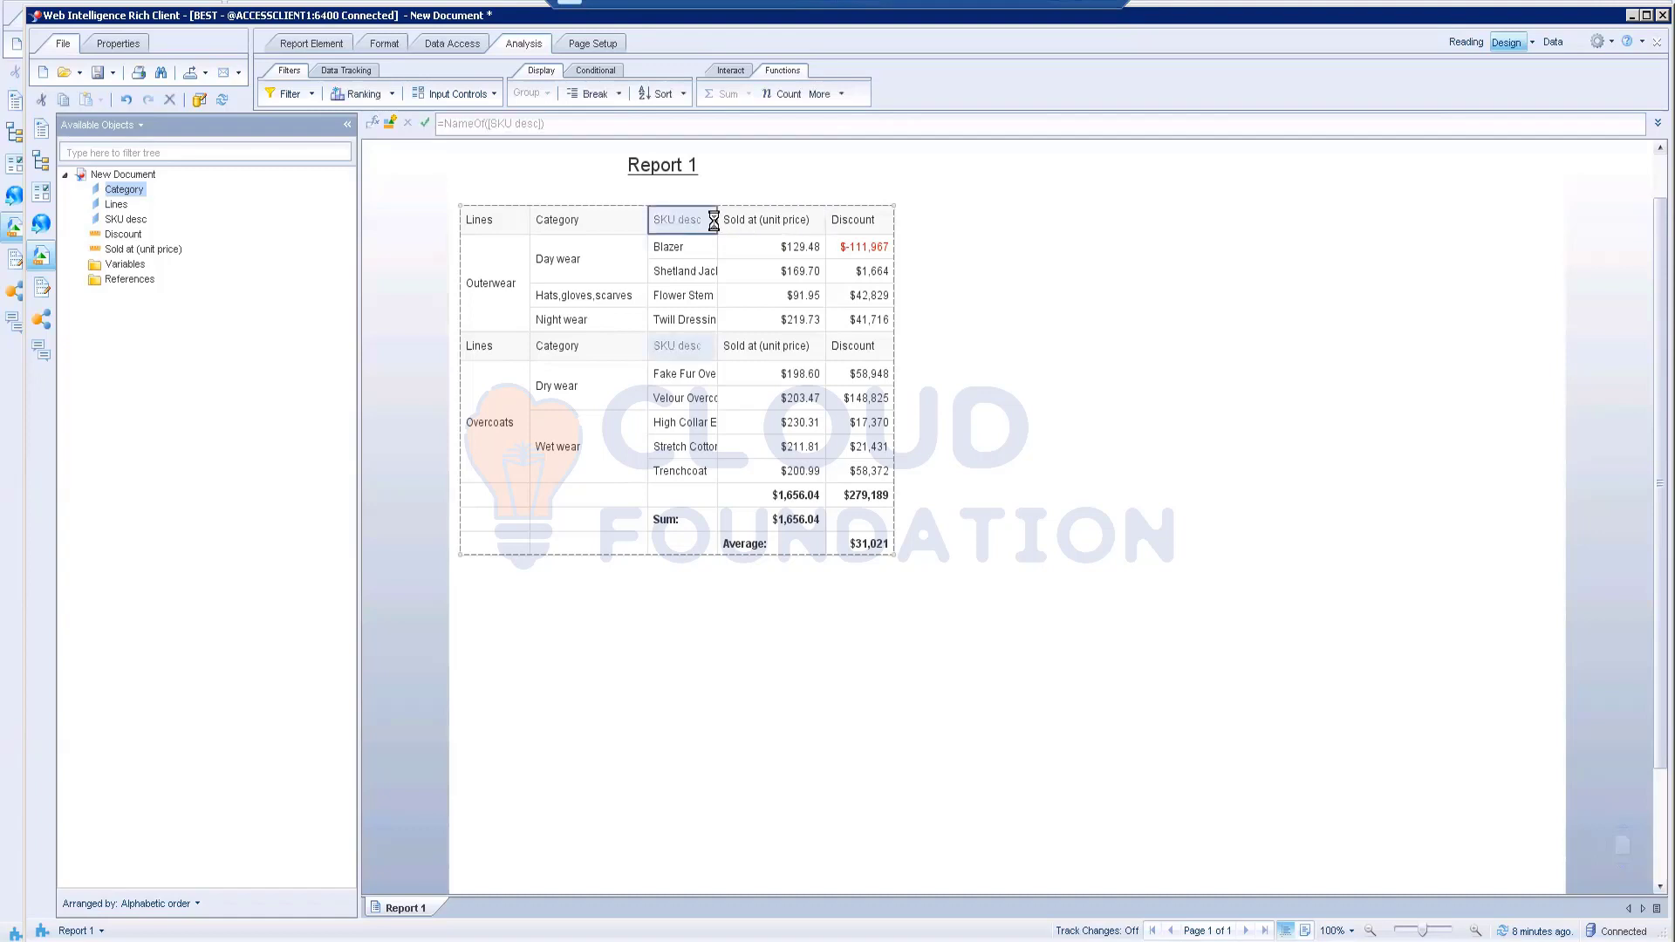
{"action": "left_click", "coordinate": [689, 740]}
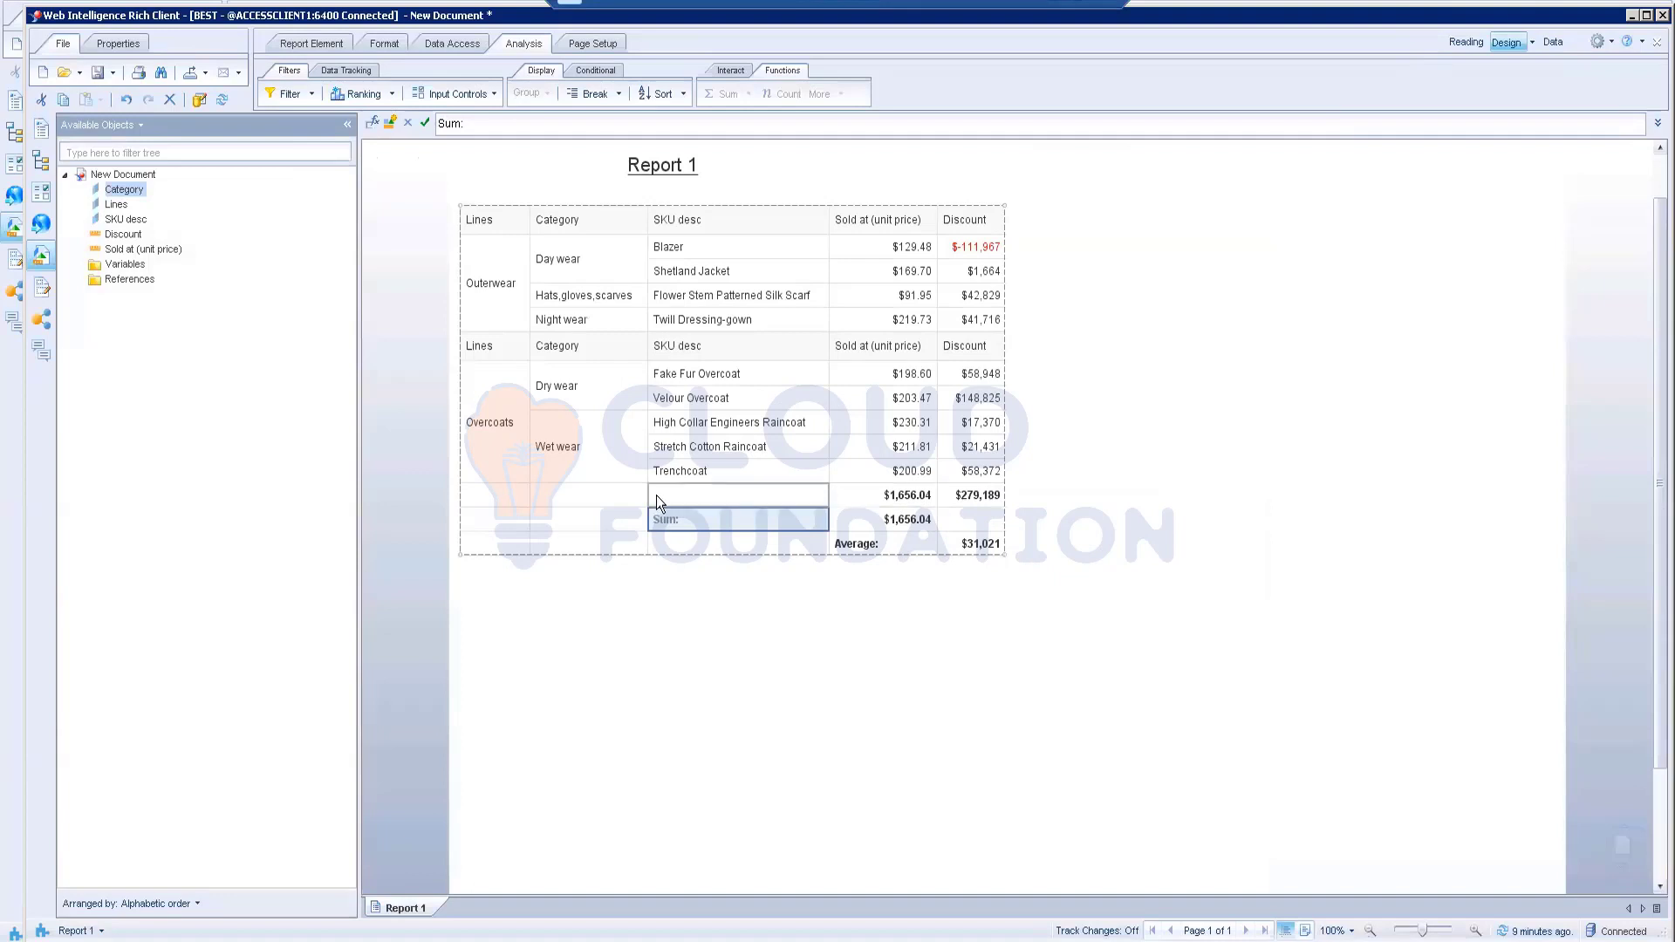
{"action": "left_click", "coordinate": [499, 495]}
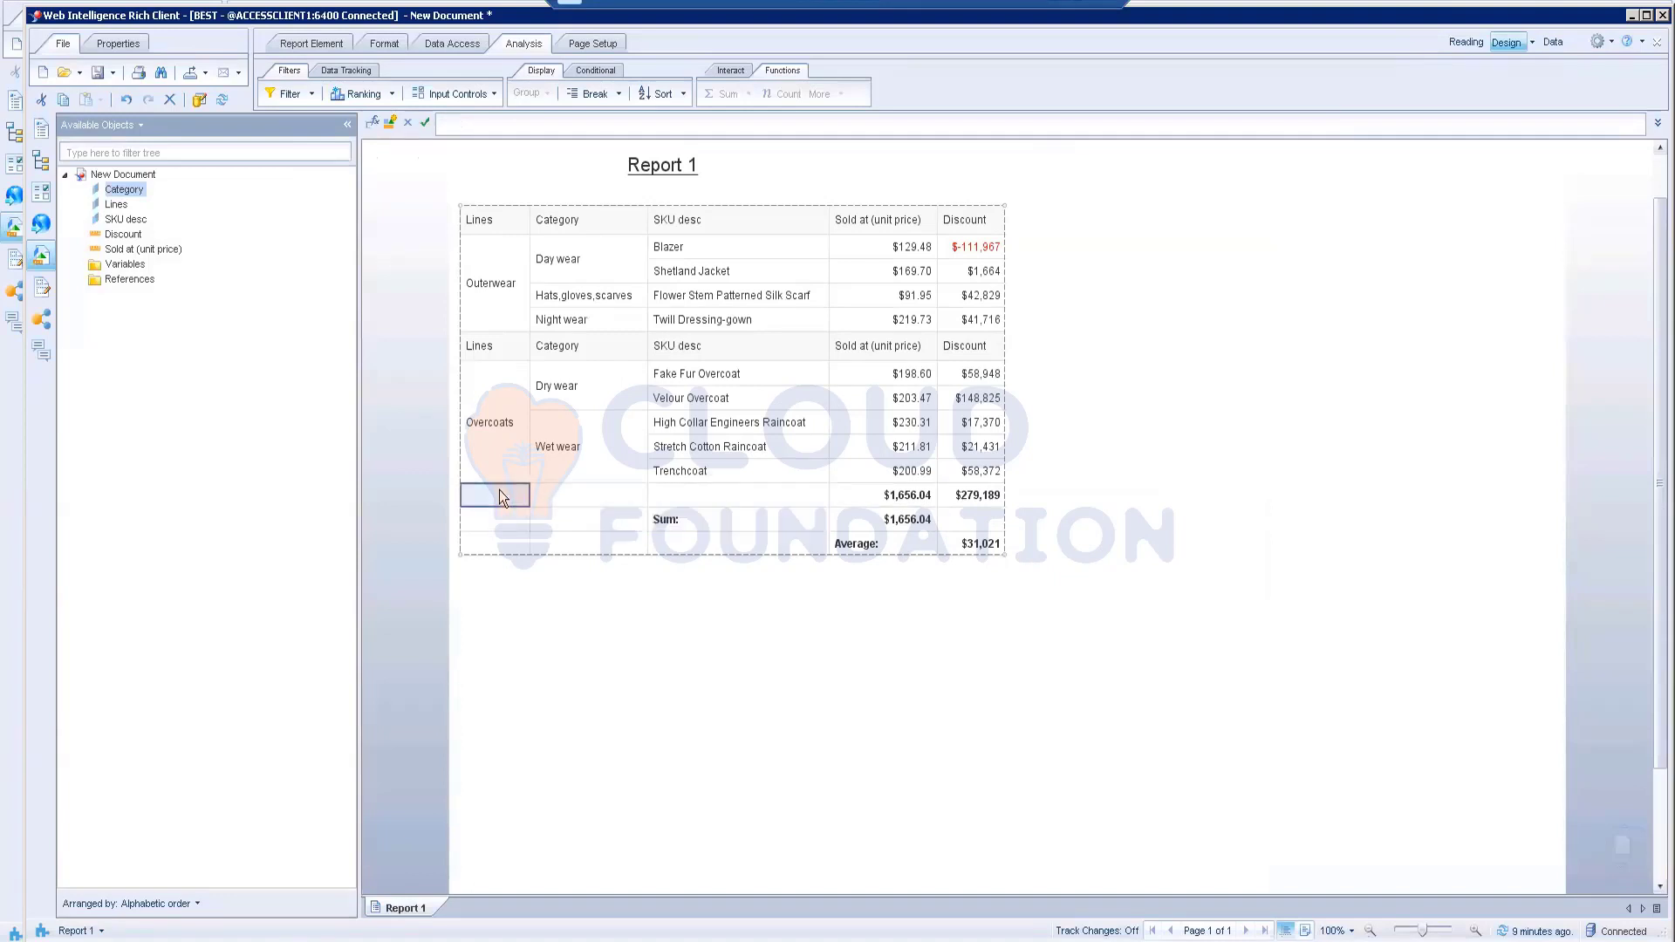
{"action": "left_click", "coordinate": [571, 493]}
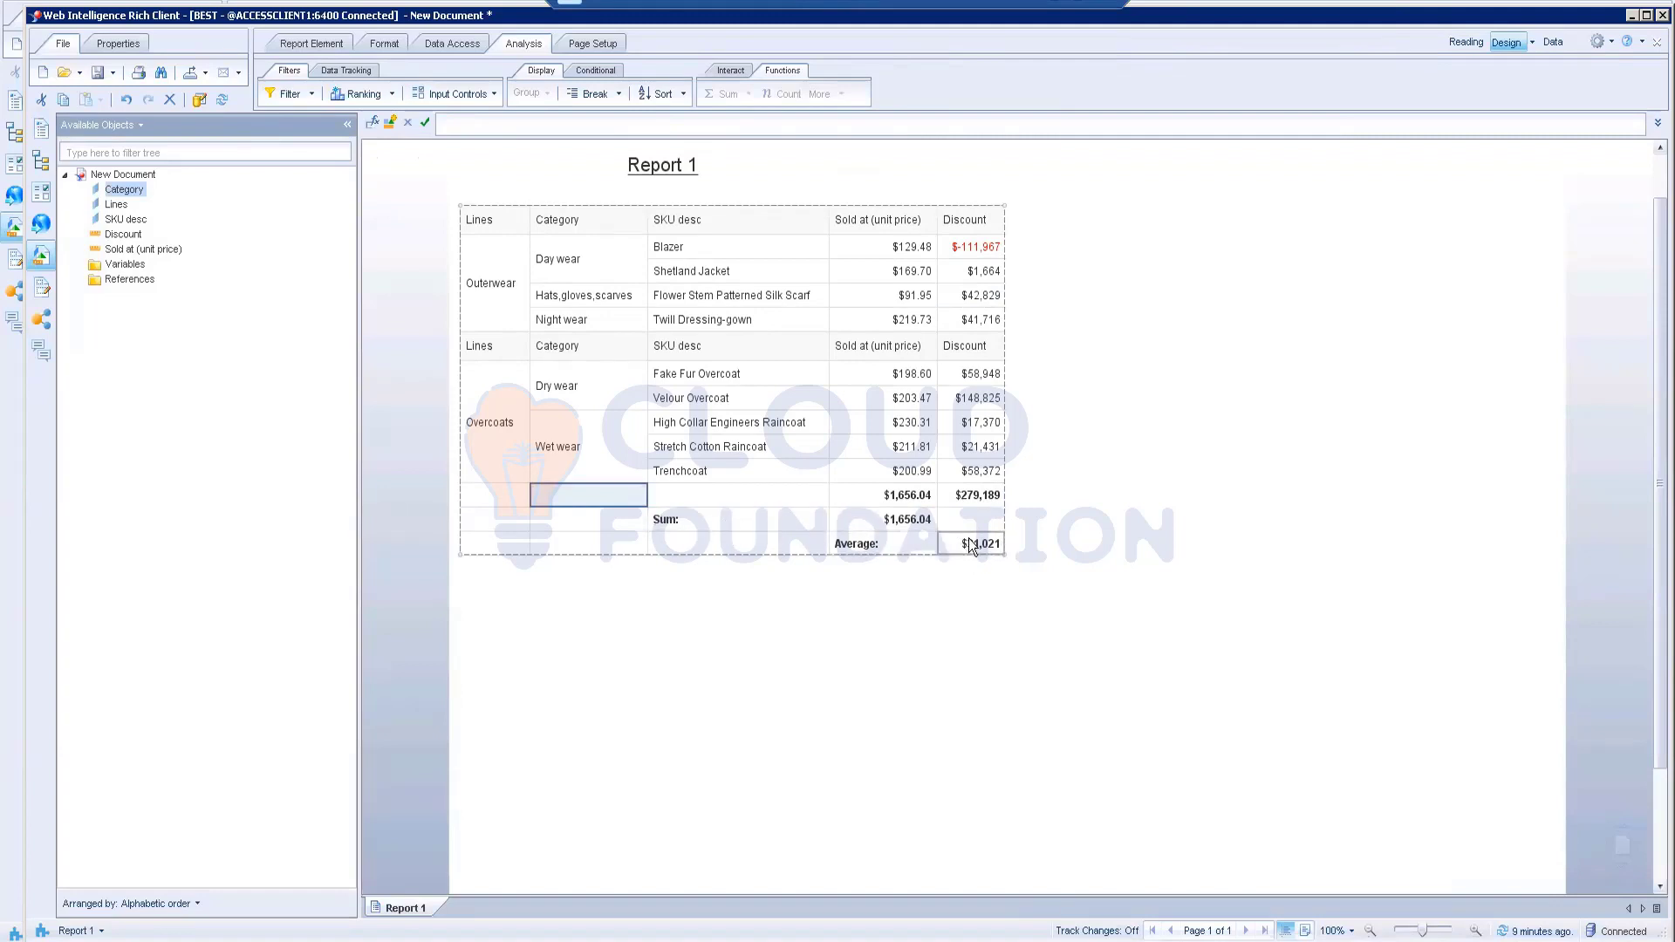
{"action": "right_click", "coordinate": [745, 494]}
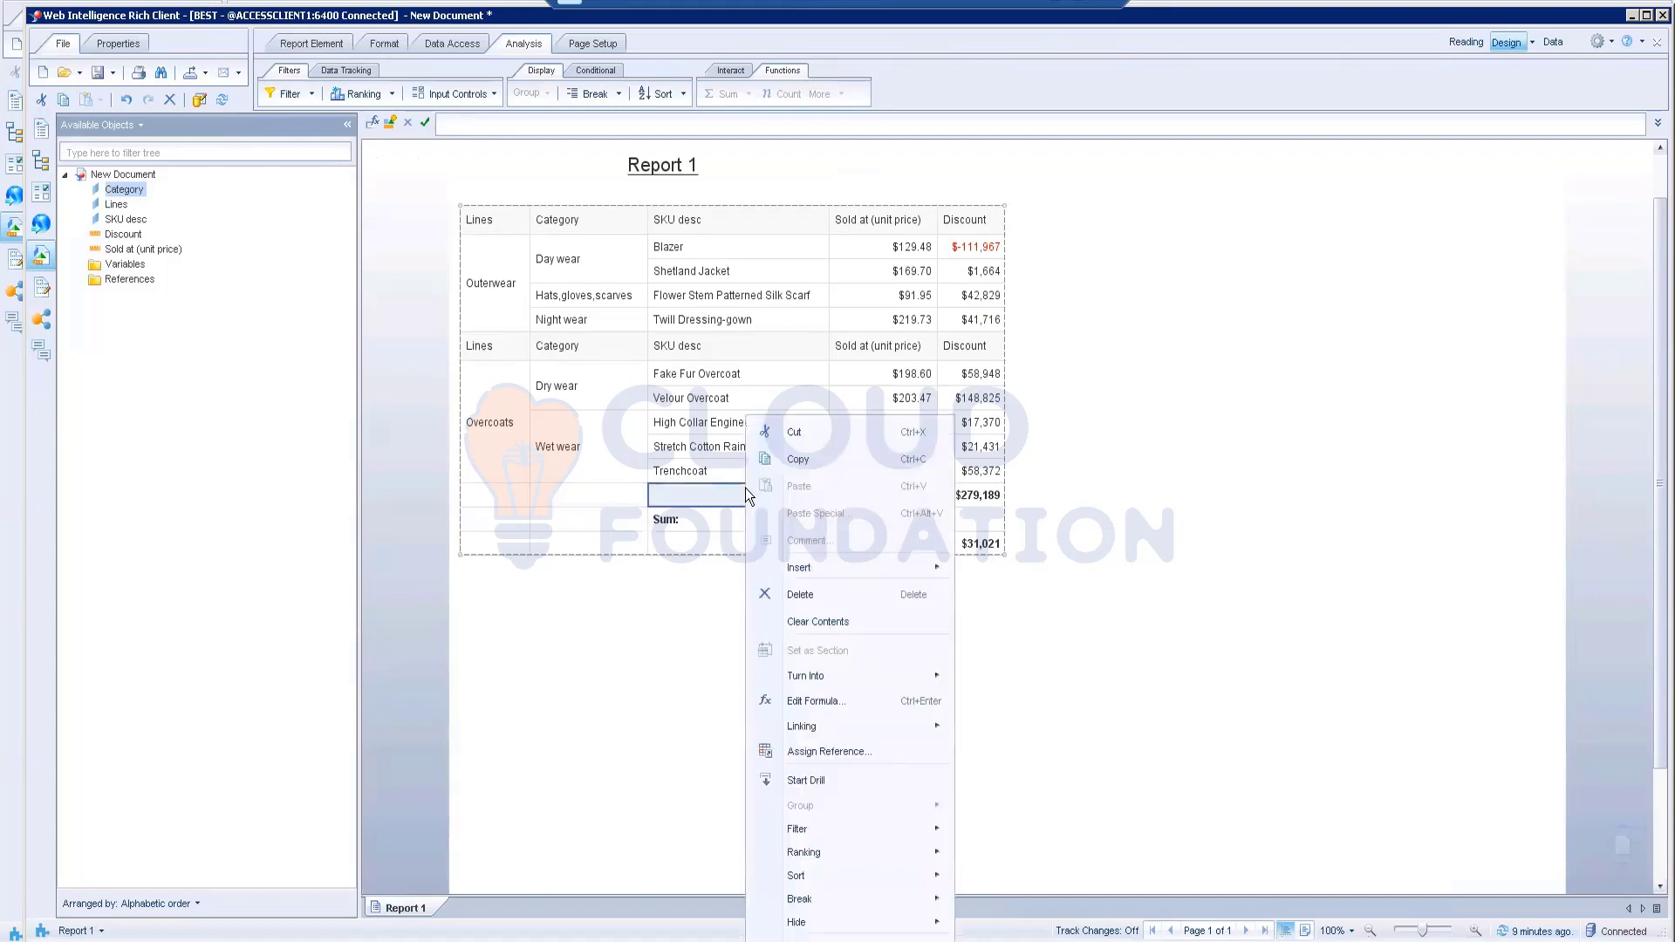
{"action": "left_click", "coordinate": [800, 595]}
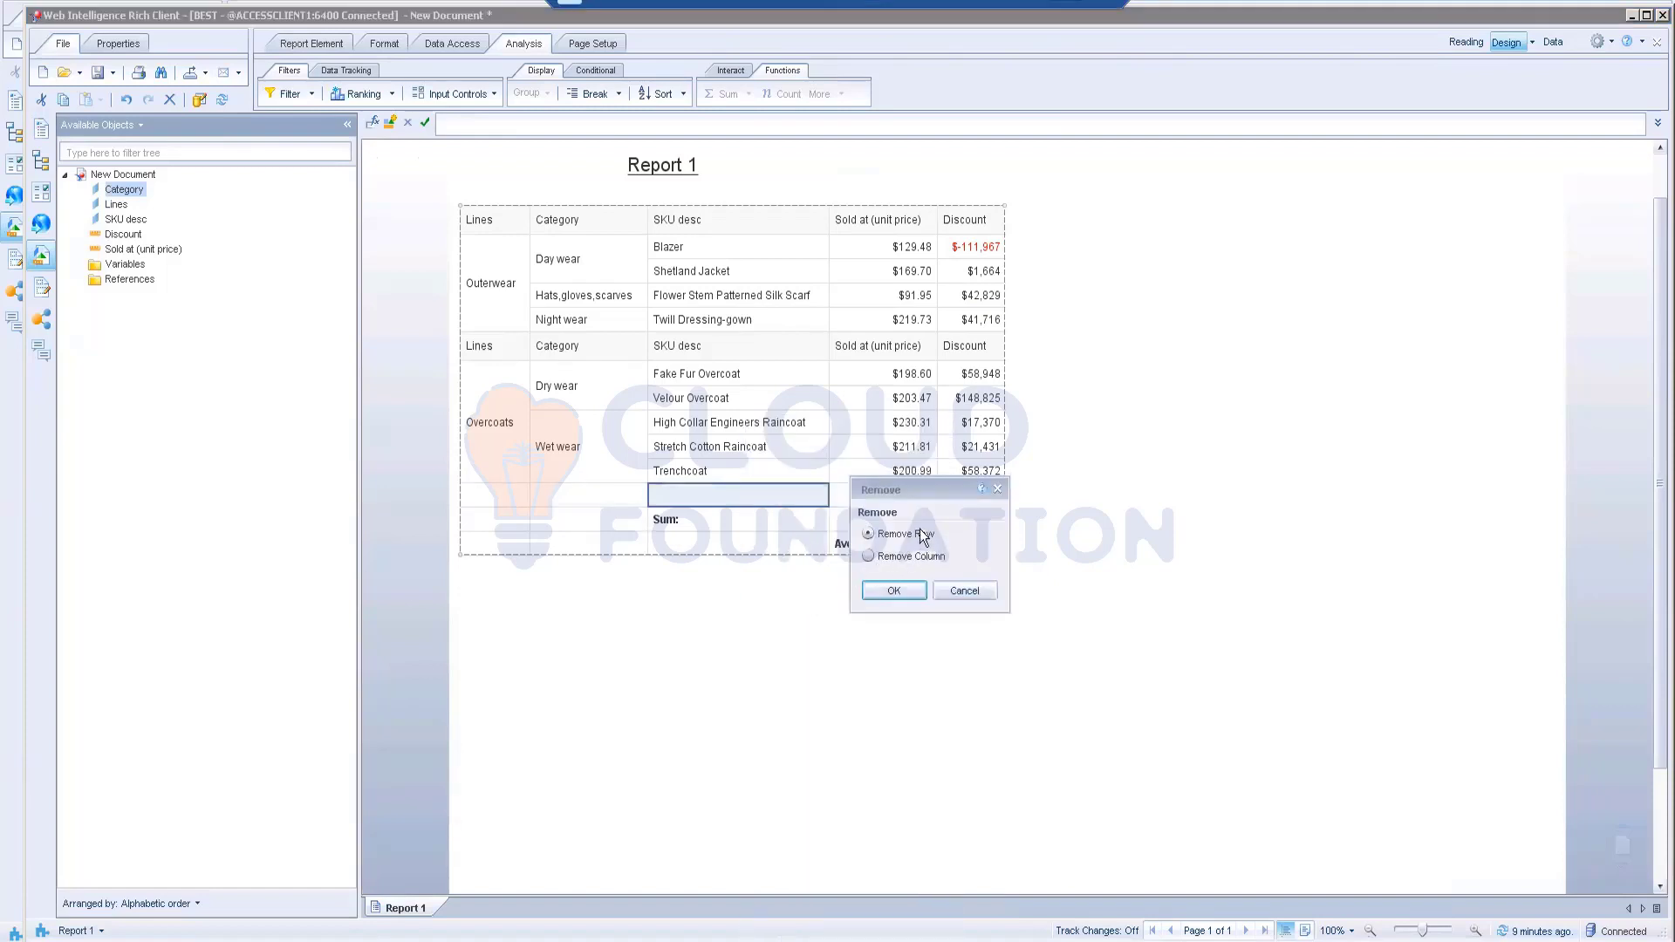
{"action": "left_click", "coordinate": [894, 590]}
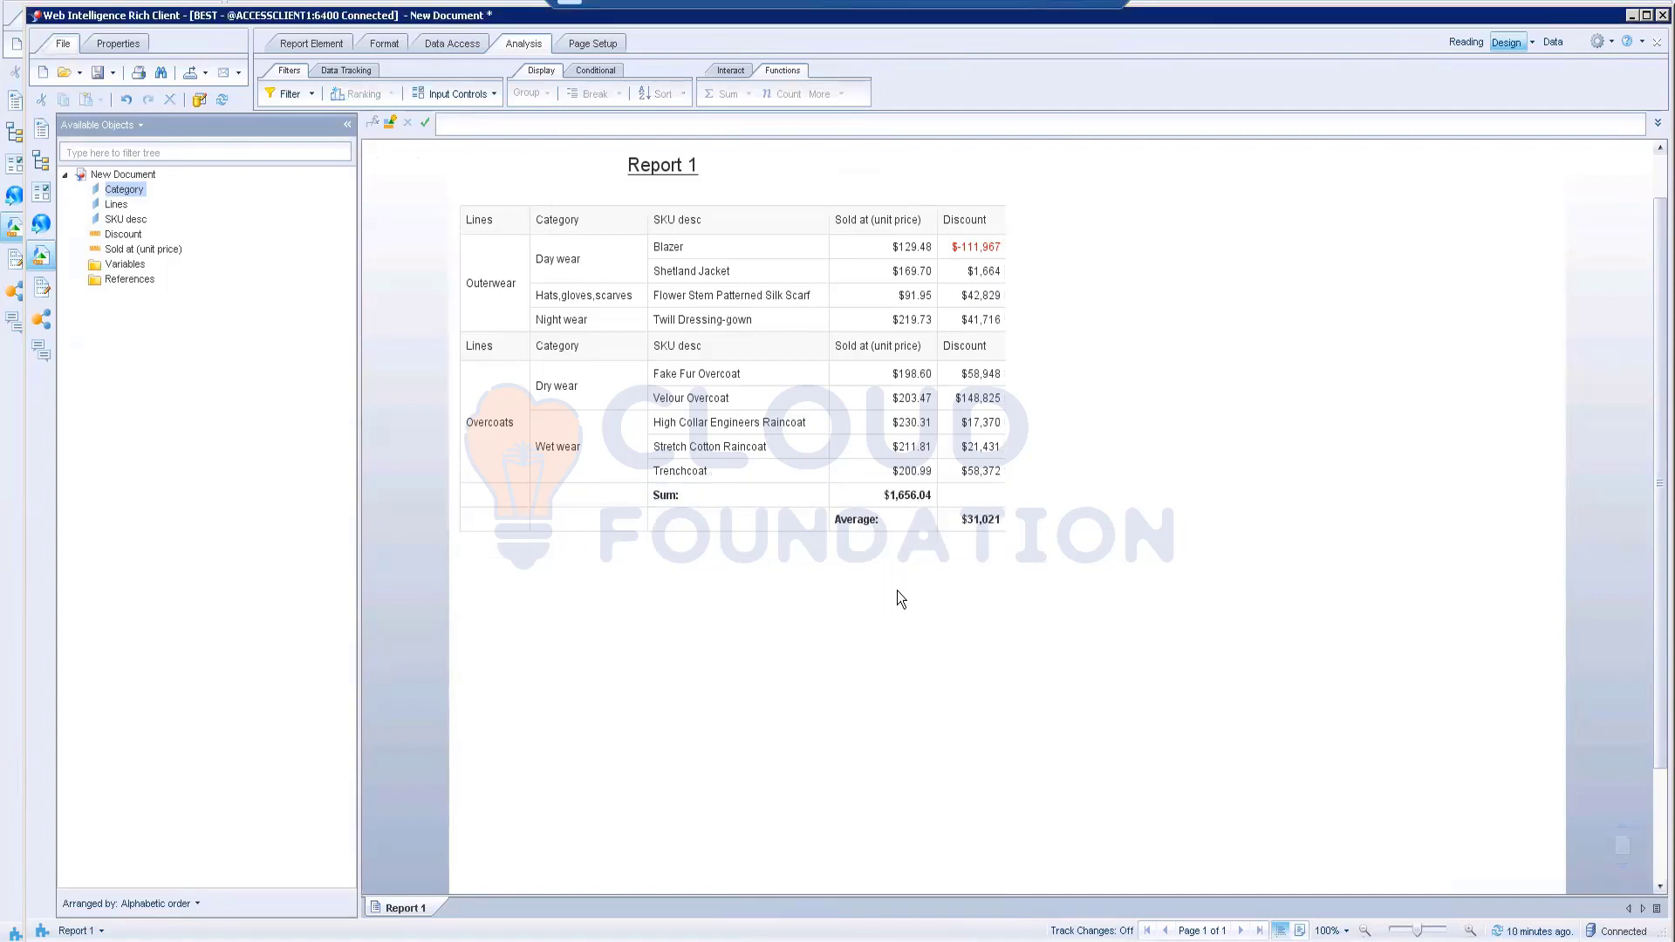
- Copy the formula =Average([Discount]) from the Average row into the empty Discount cell of the Sum row
{"action": "left_click", "coordinate": [987, 524]}
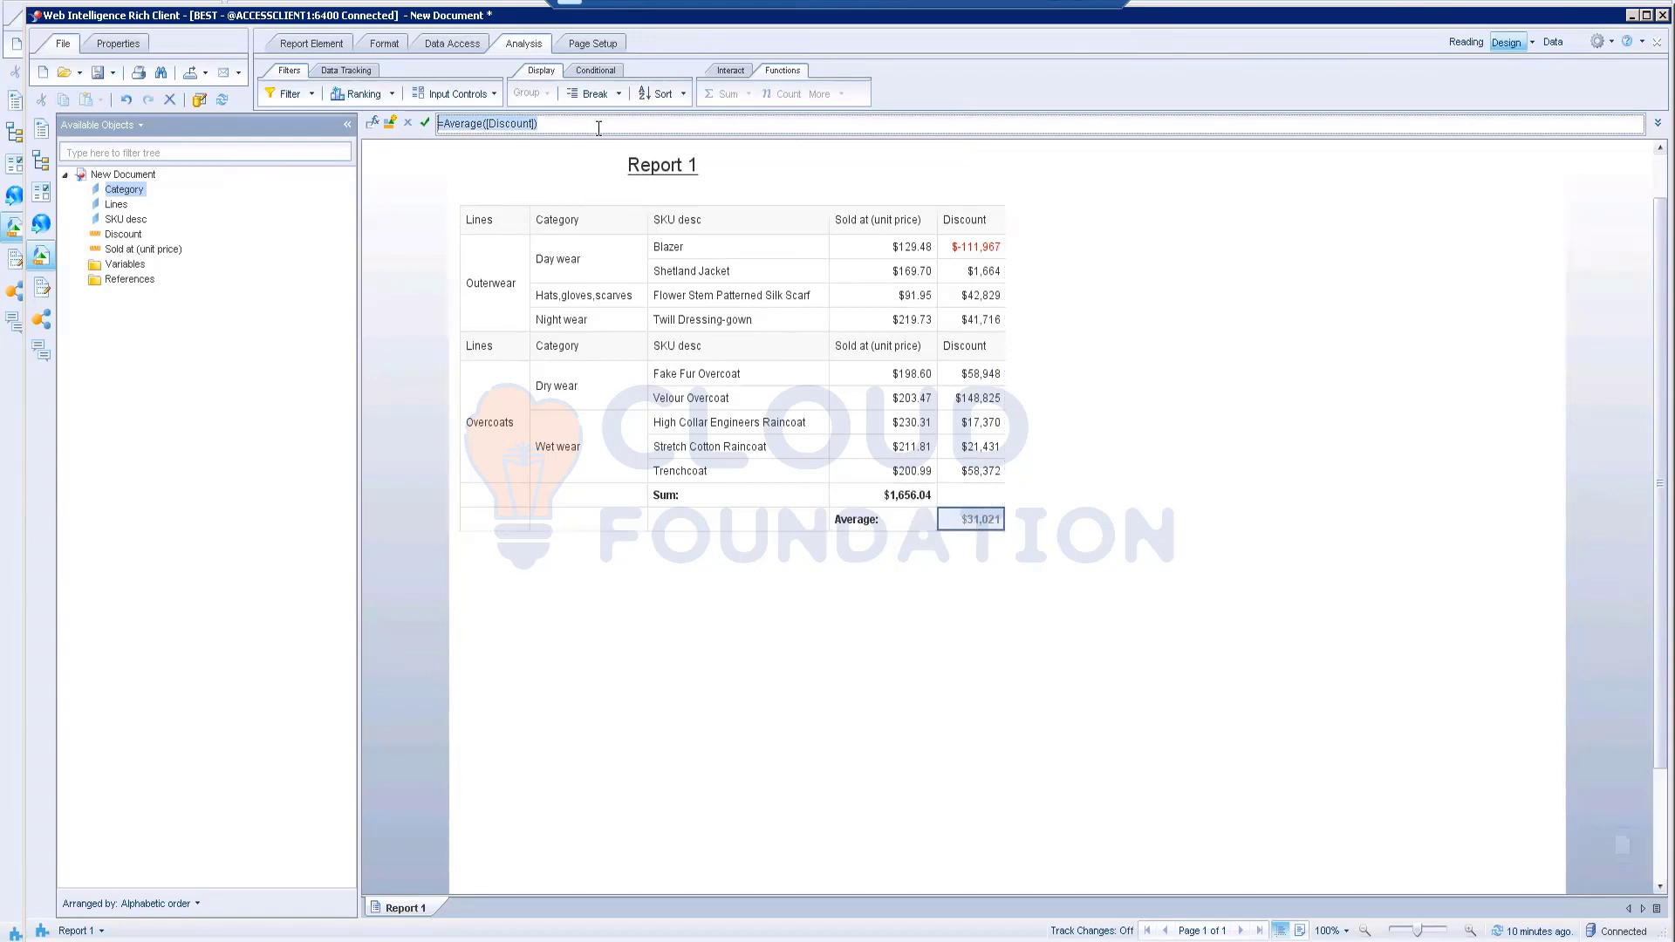
{"action": "left_click", "coordinate": [974, 492]}
{"action": "left_click", "coordinate": [482, 126]}
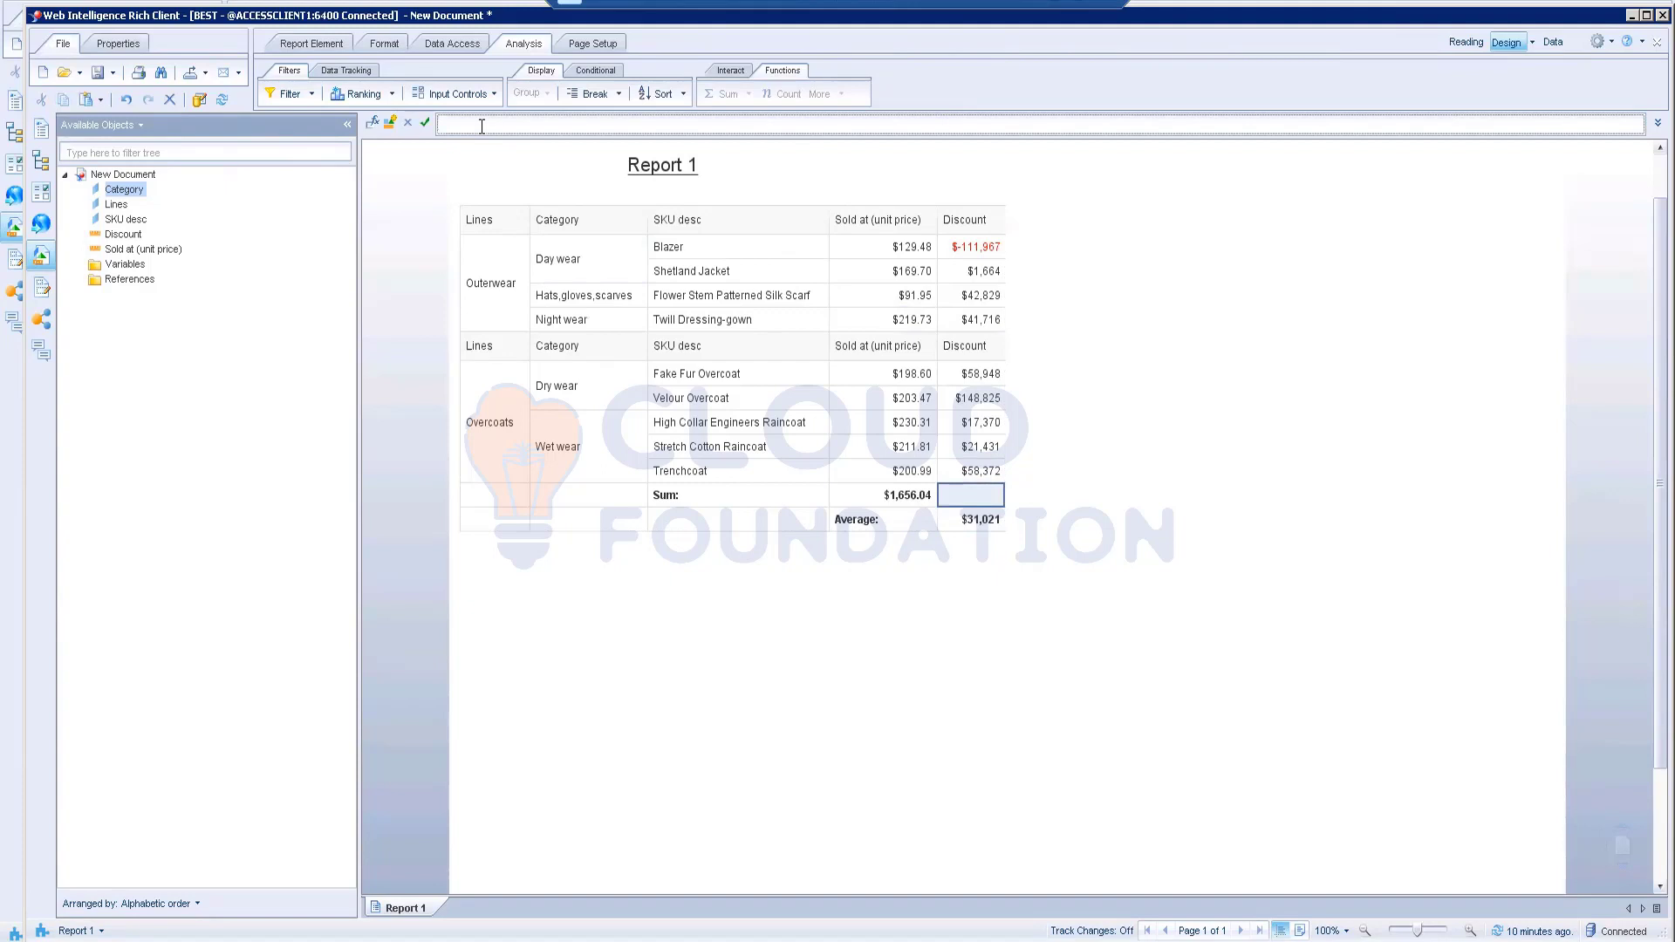
{"action": "type", "text": "=Average([Discount])"}
{"action": "left_click", "coordinate": [425, 123]}
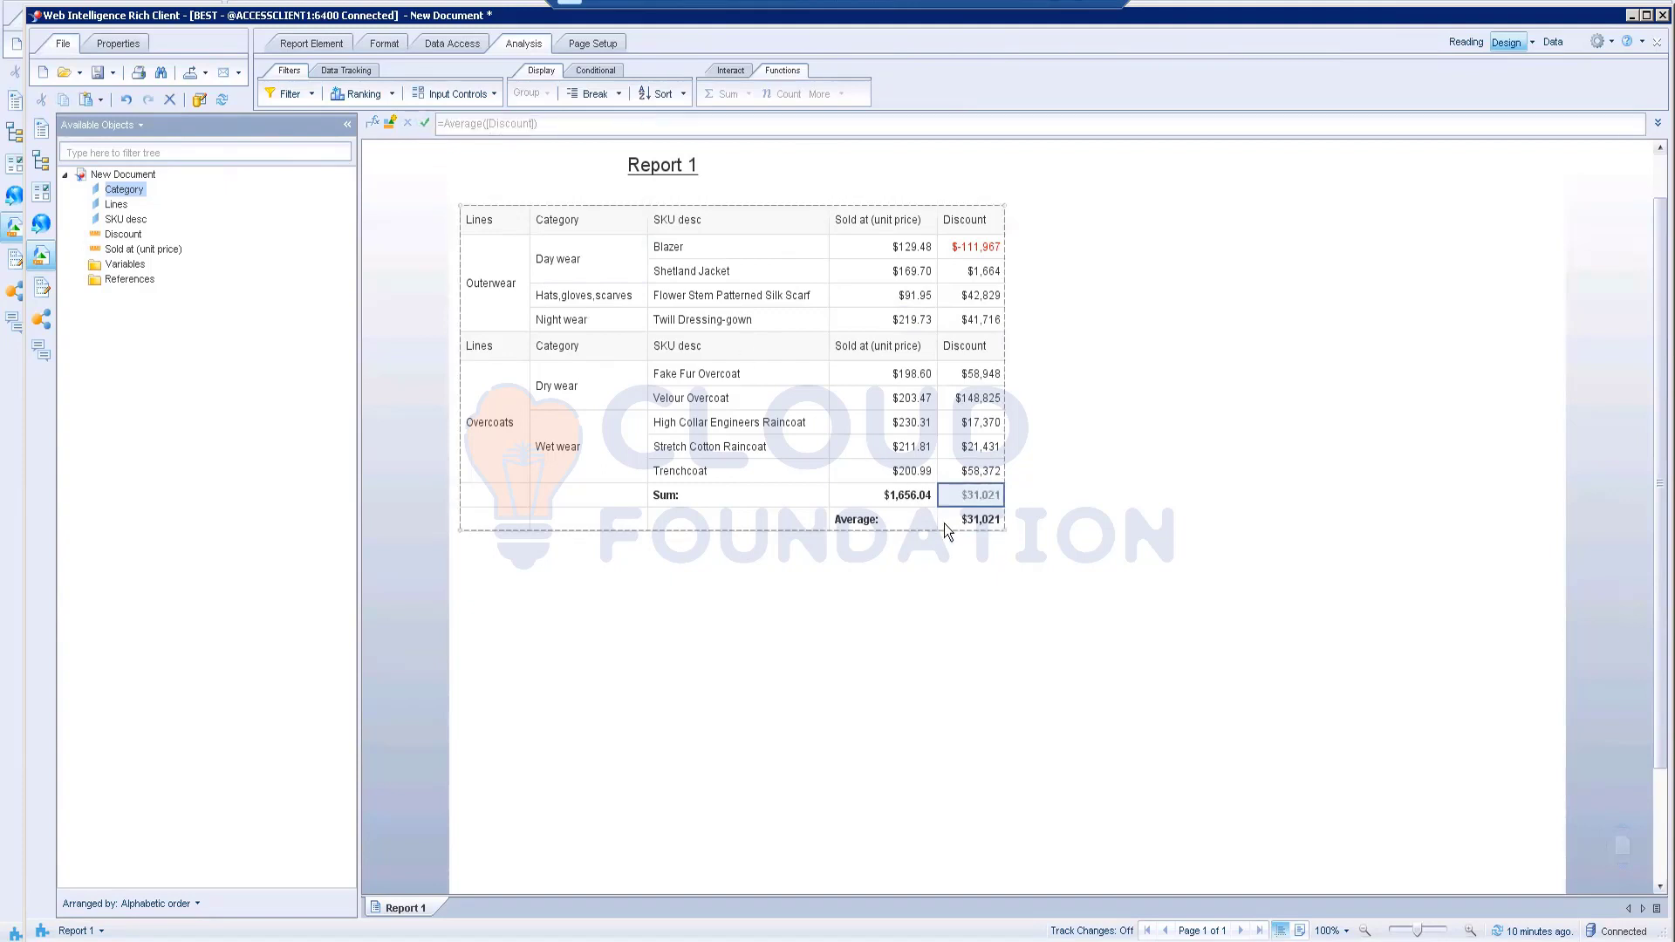
- Delete the separate Average row below the Sum row and check the contents of the Sum row's cells
{"action": "left_click", "coordinate": [766, 519]}
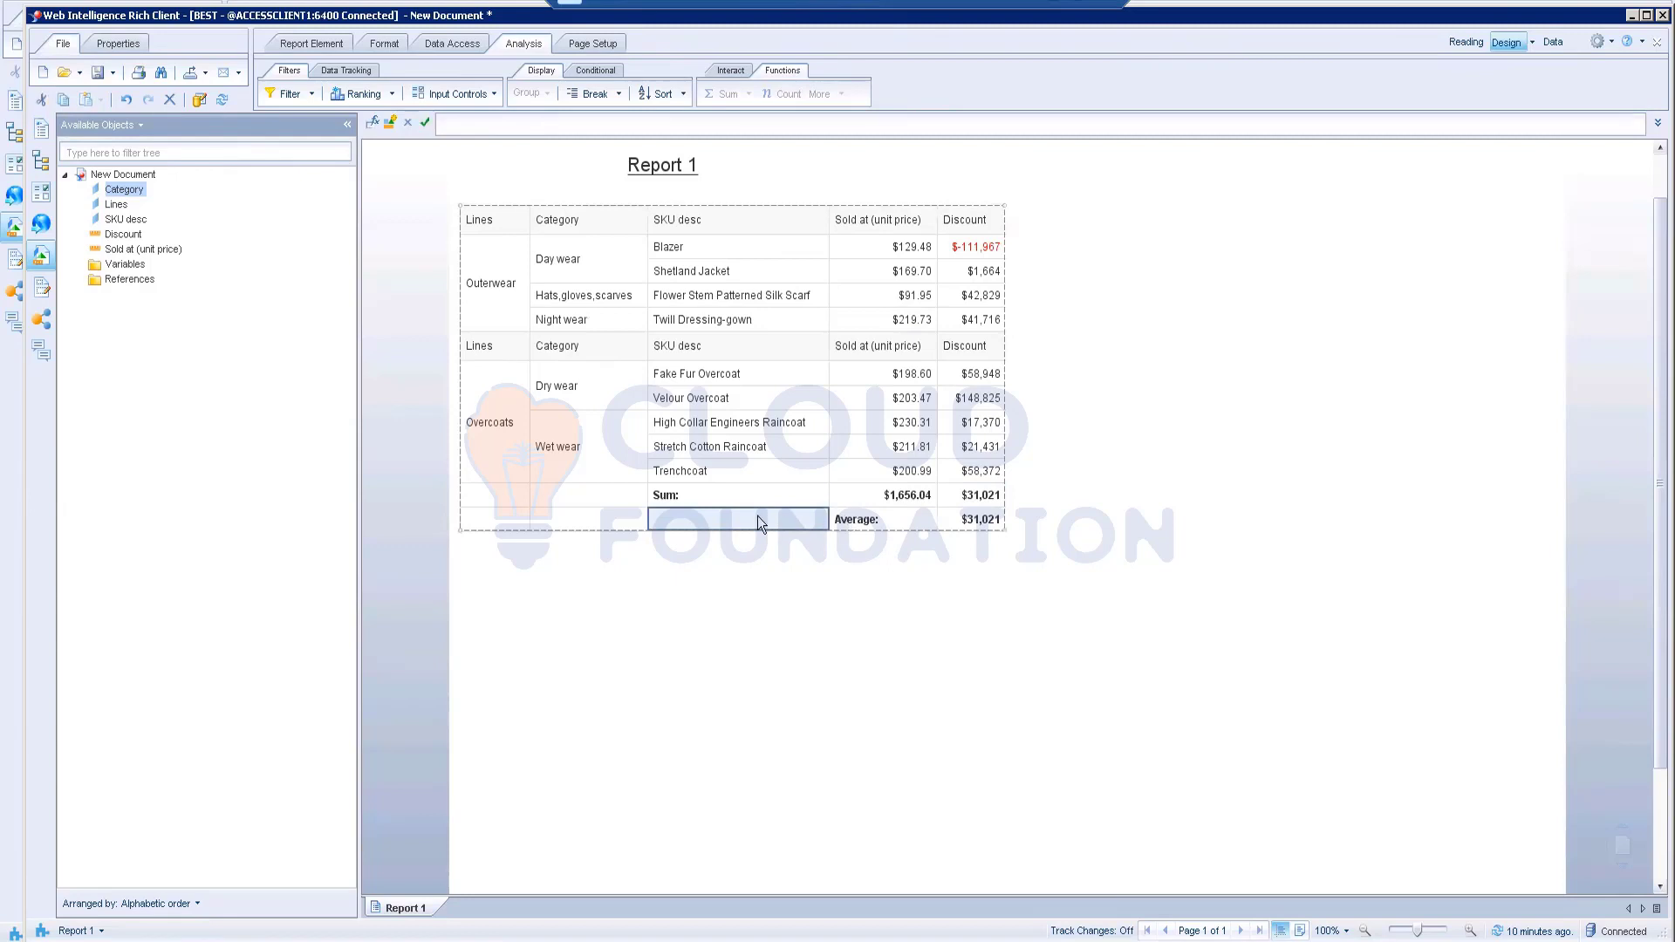
{"action": "right_click", "coordinate": [757, 518]}
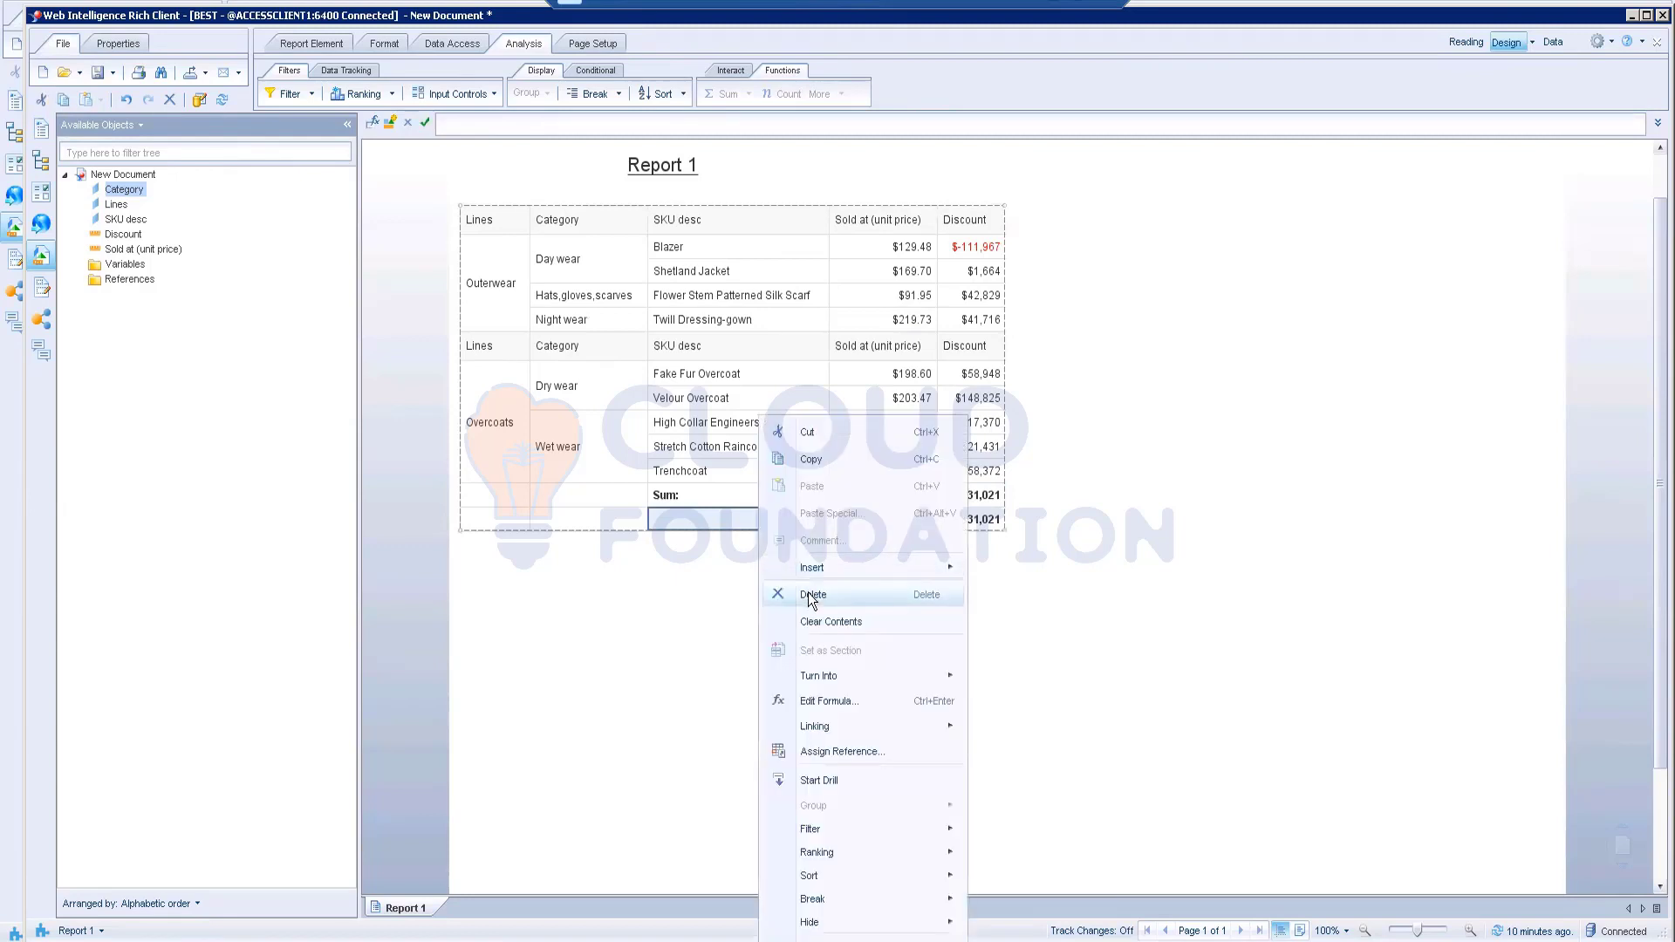
{"action": "left_click", "coordinate": [810, 595]}
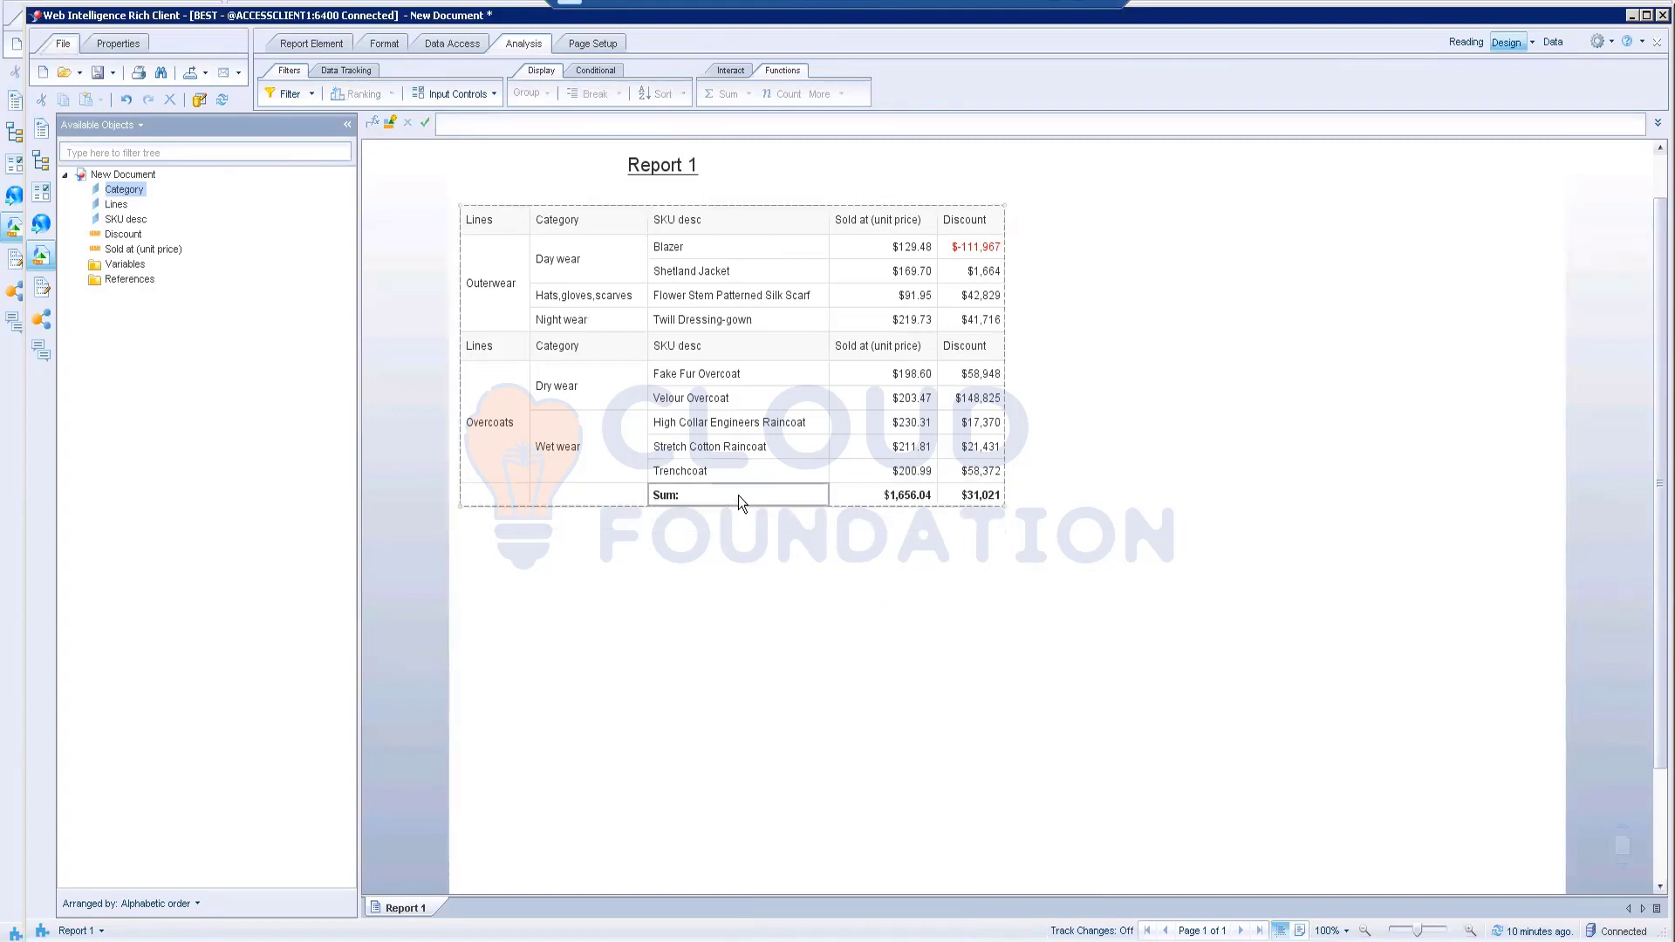
{"action": "left_click", "coordinate": [738, 496]}
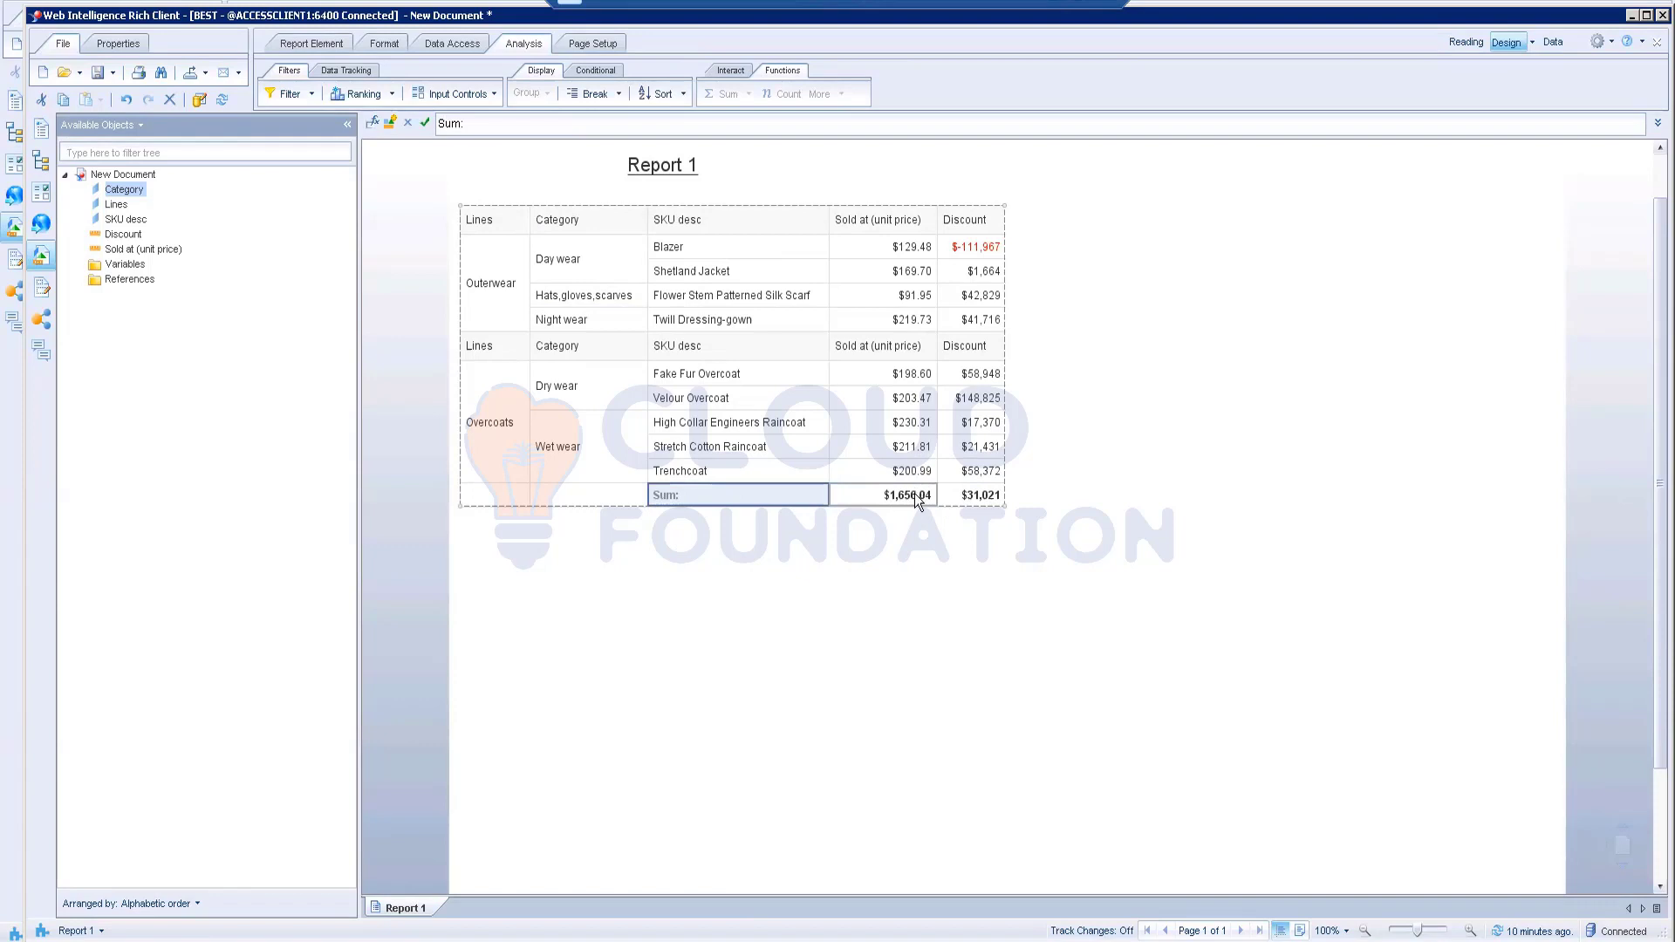
{"action": "left_click", "coordinate": [915, 494]}
{"action": "left_click", "coordinate": [966, 501]}
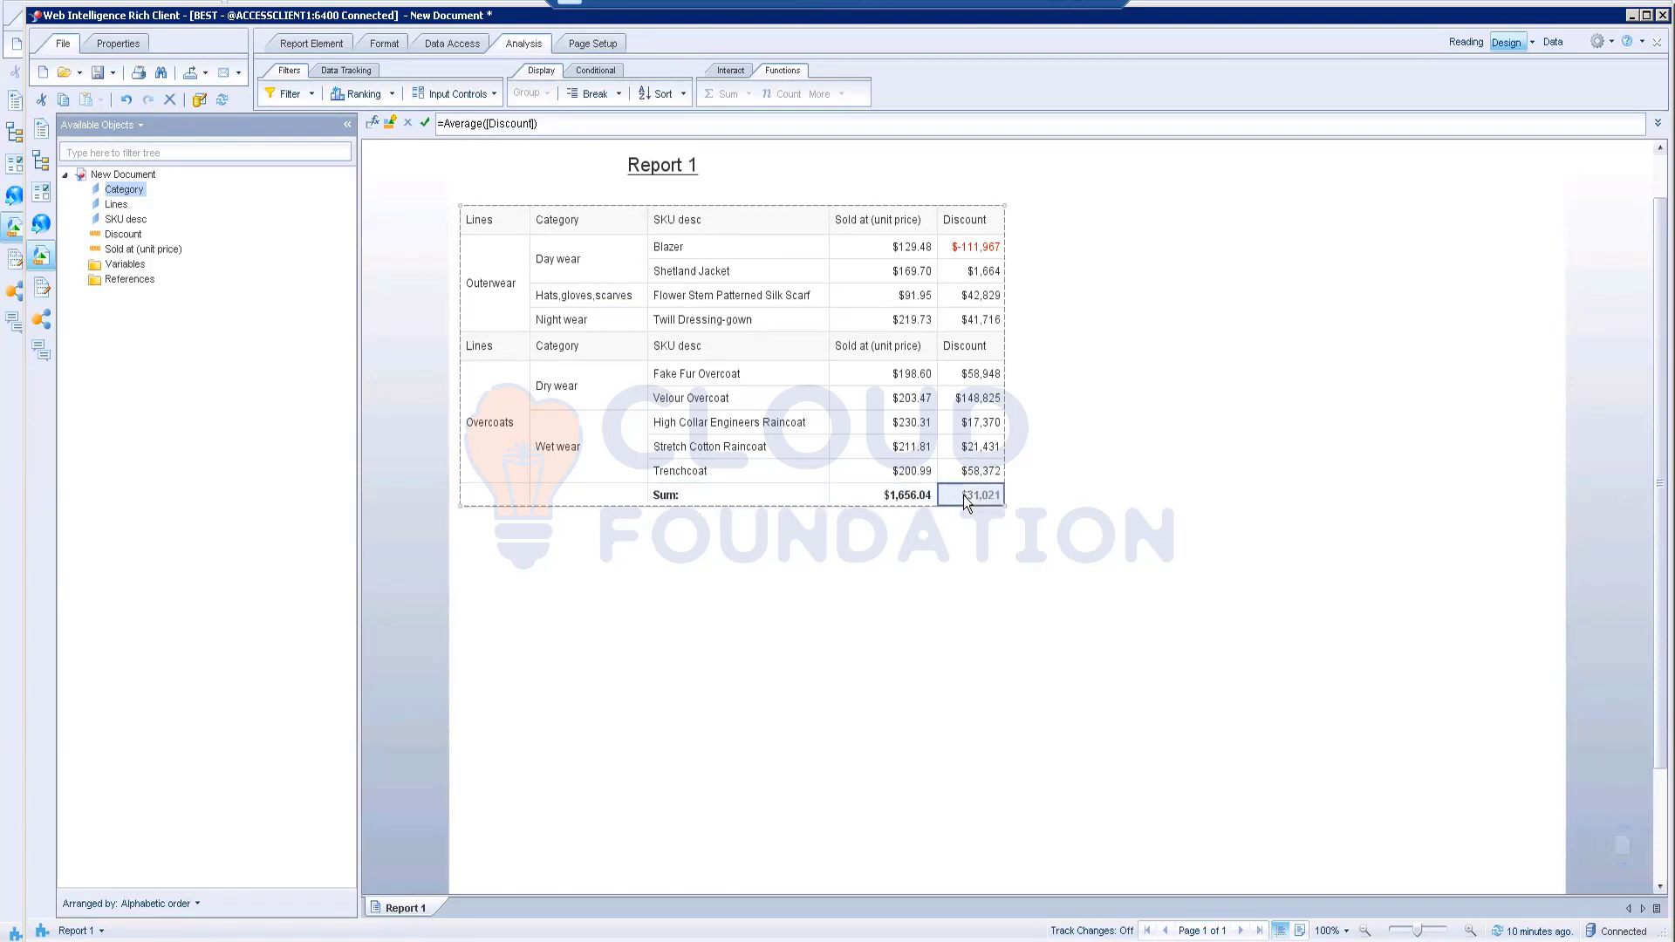
{"action": "left_click", "coordinate": [727, 494]}
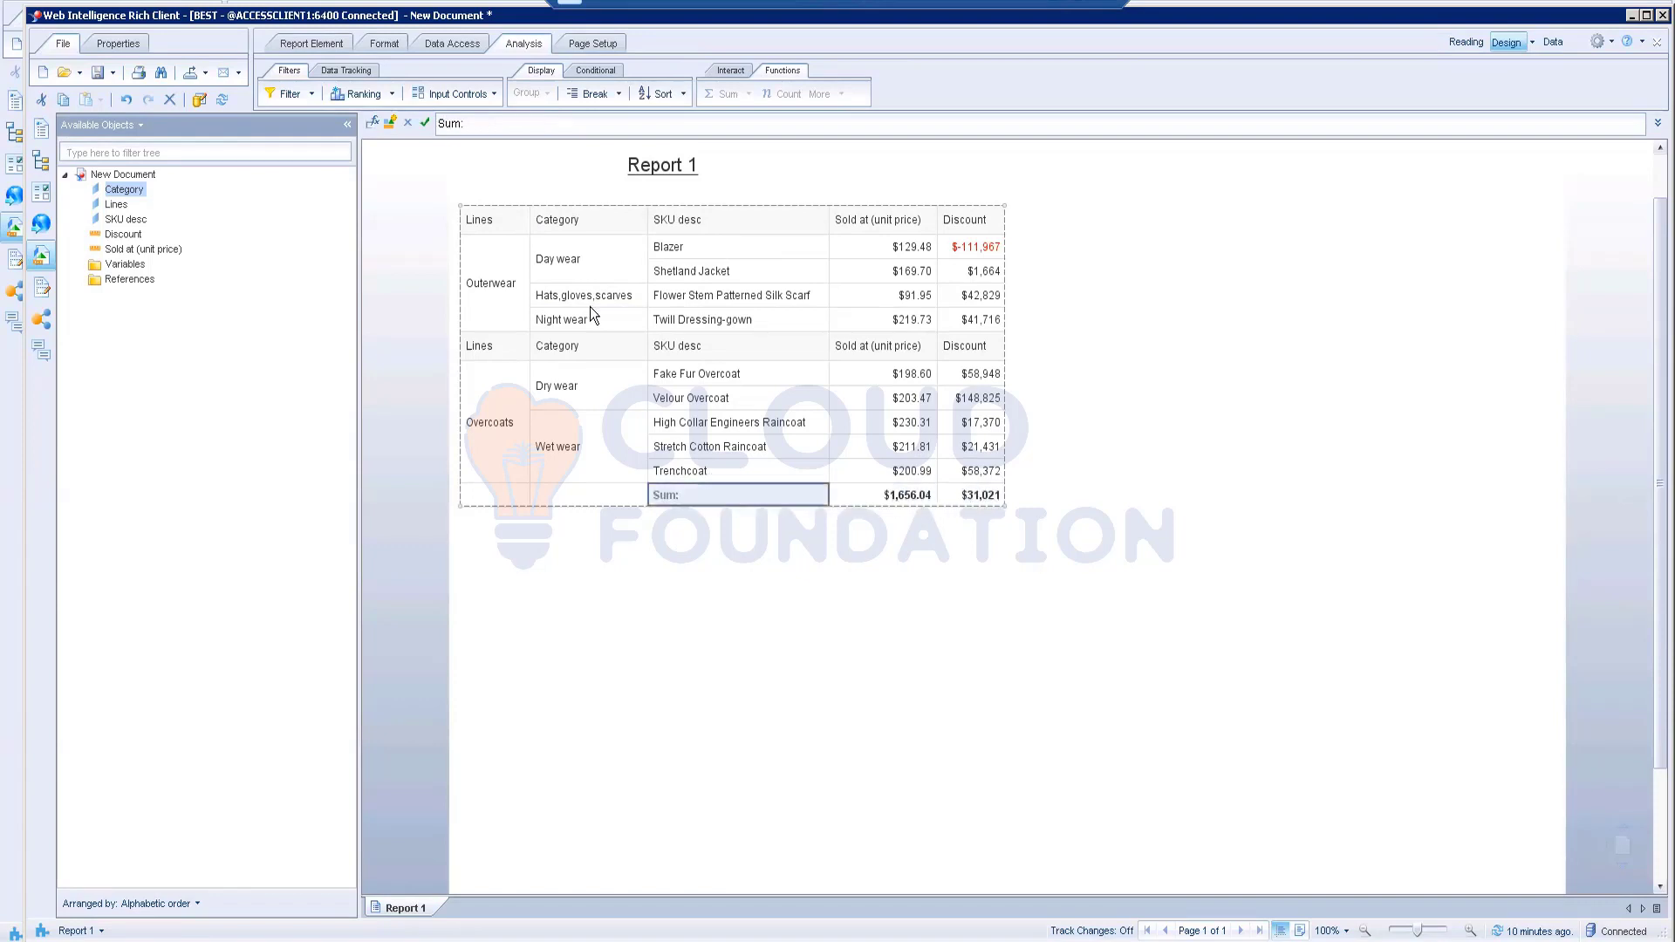
- Clear the "Sum:" label from the SKU desc cell of the table's footer row
{"action": "left_click", "coordinate": [508, 126]}
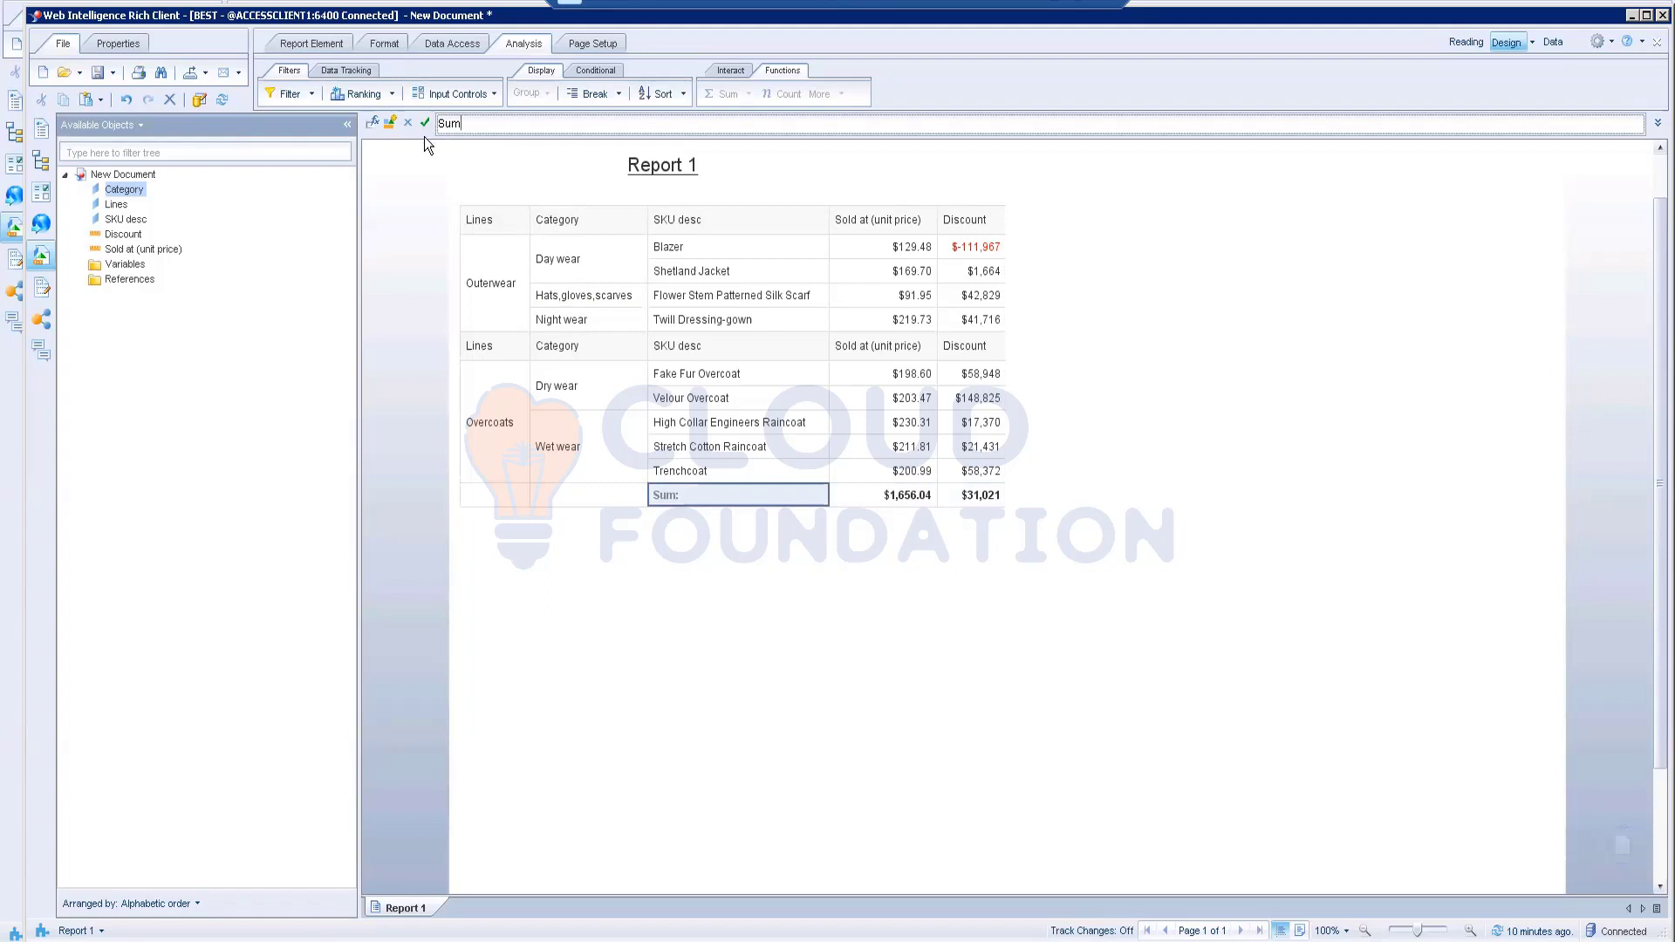
{"action": "key", "text": "BackSpace"}
{"action": "key", "text": "BackSpace"}
{"action": "left_click", "coordinate": [425, 126]}
{"action": "left_click", "coordinate": [888, 516]}
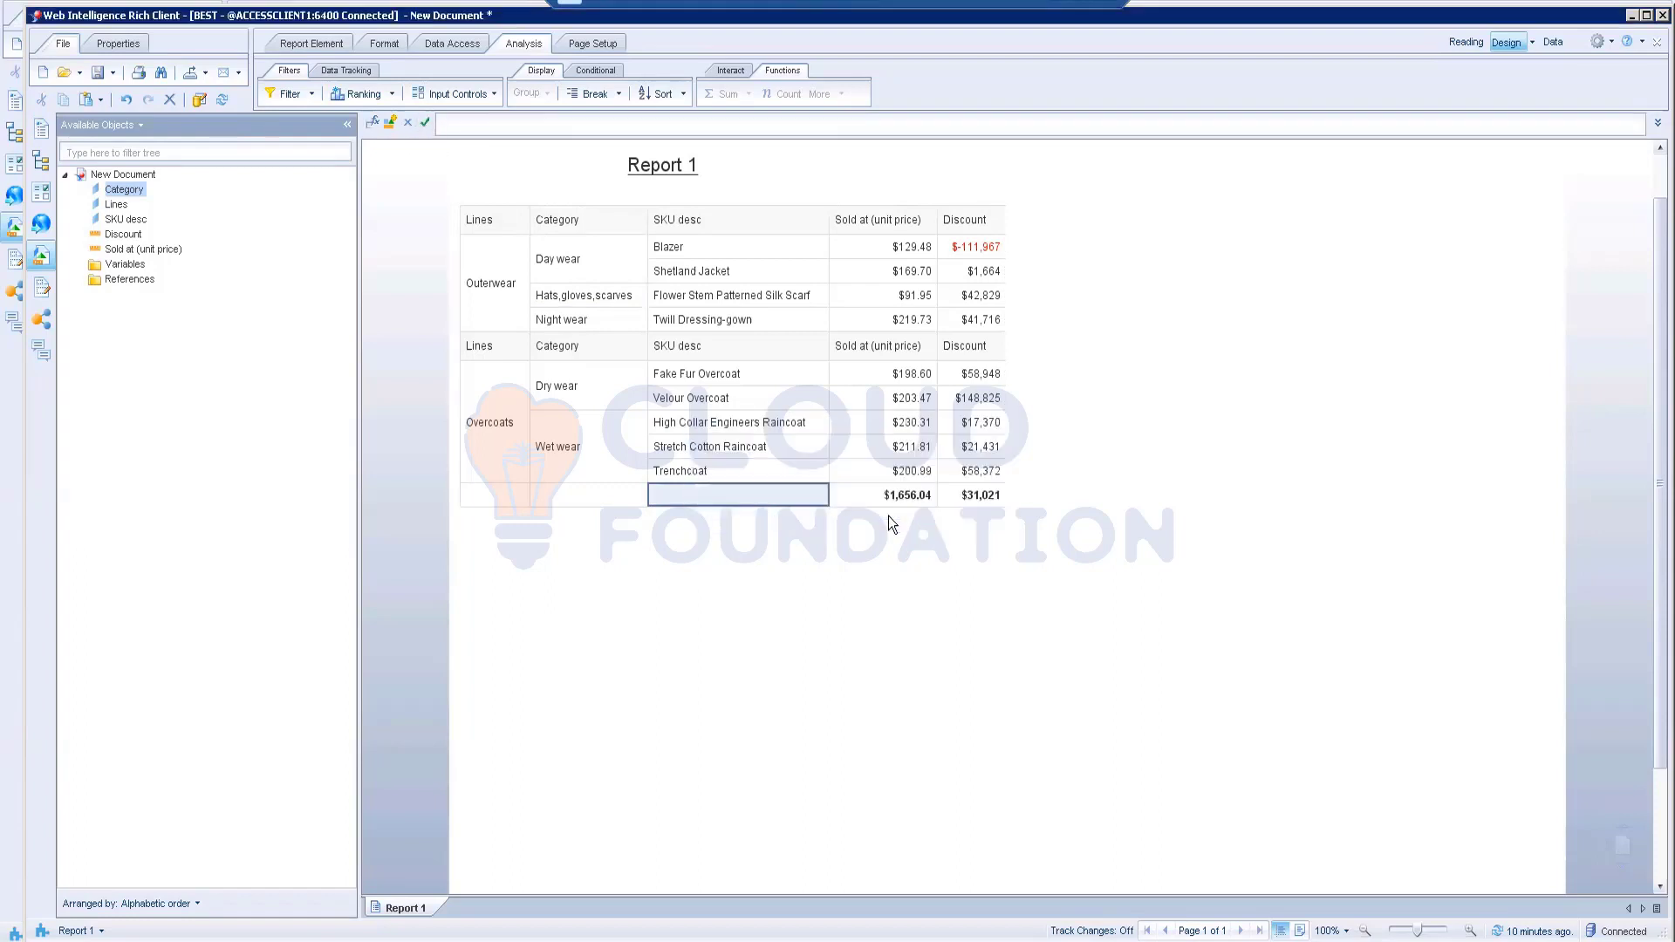
{"action": "left_click", "coordinate": [785, 594]}
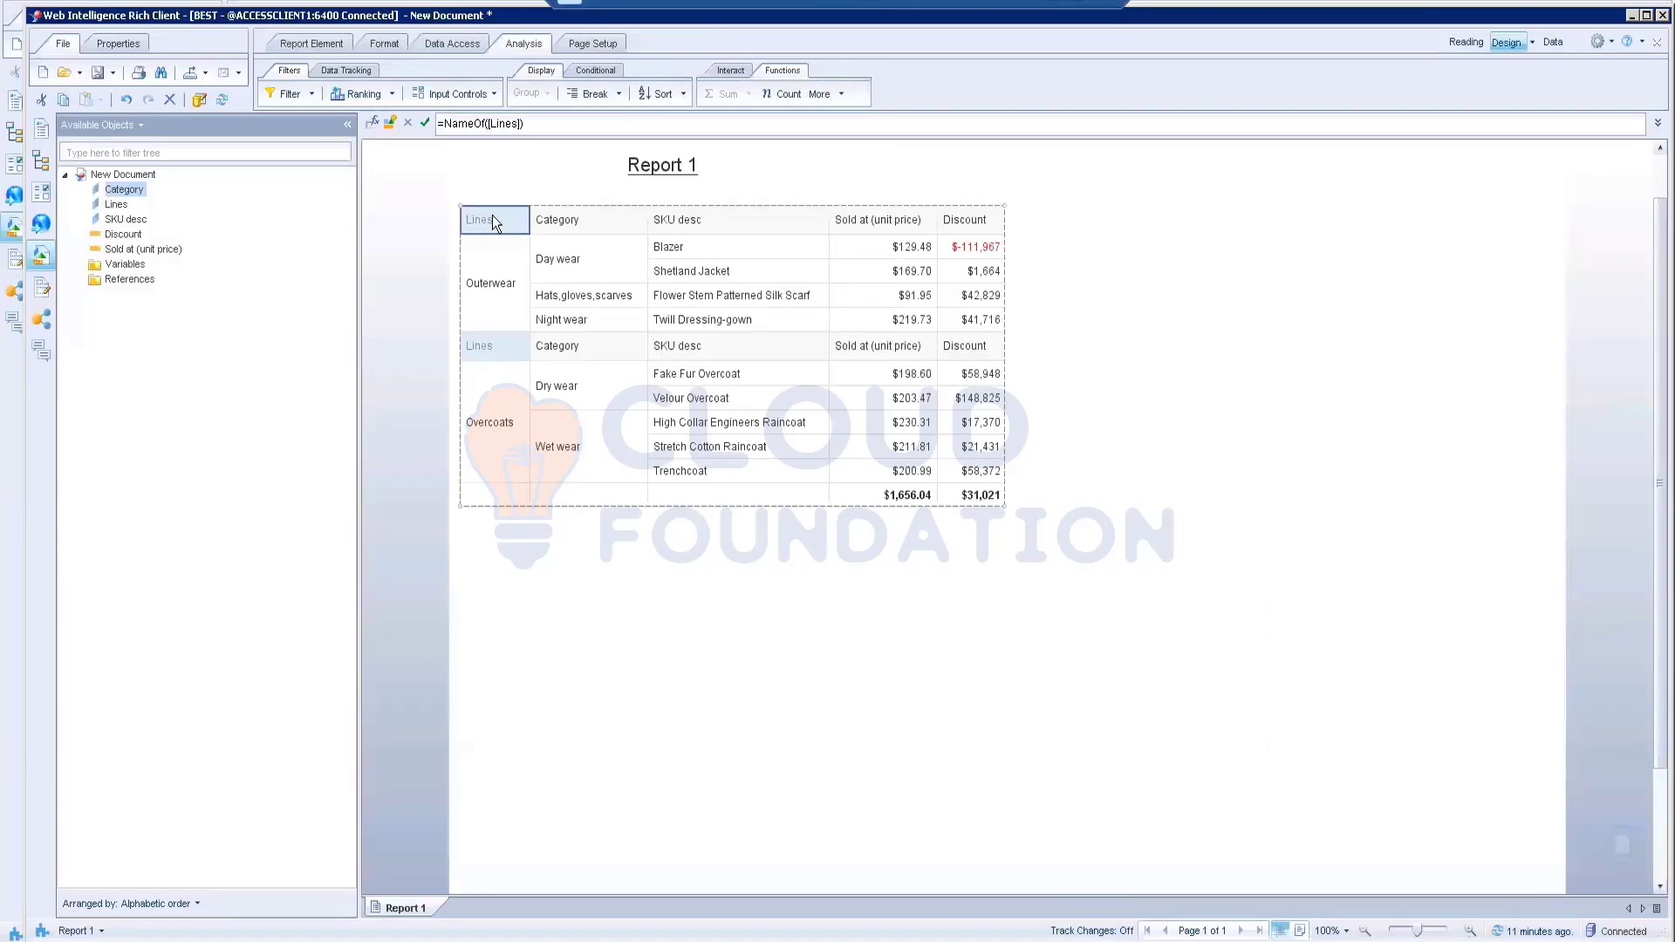
- Set a blue background colour for all five header cells, from Lines to Discount, in the cell format settings
{"action": "left_click", "coordinate": [551, 219], "text": "ctrl"}
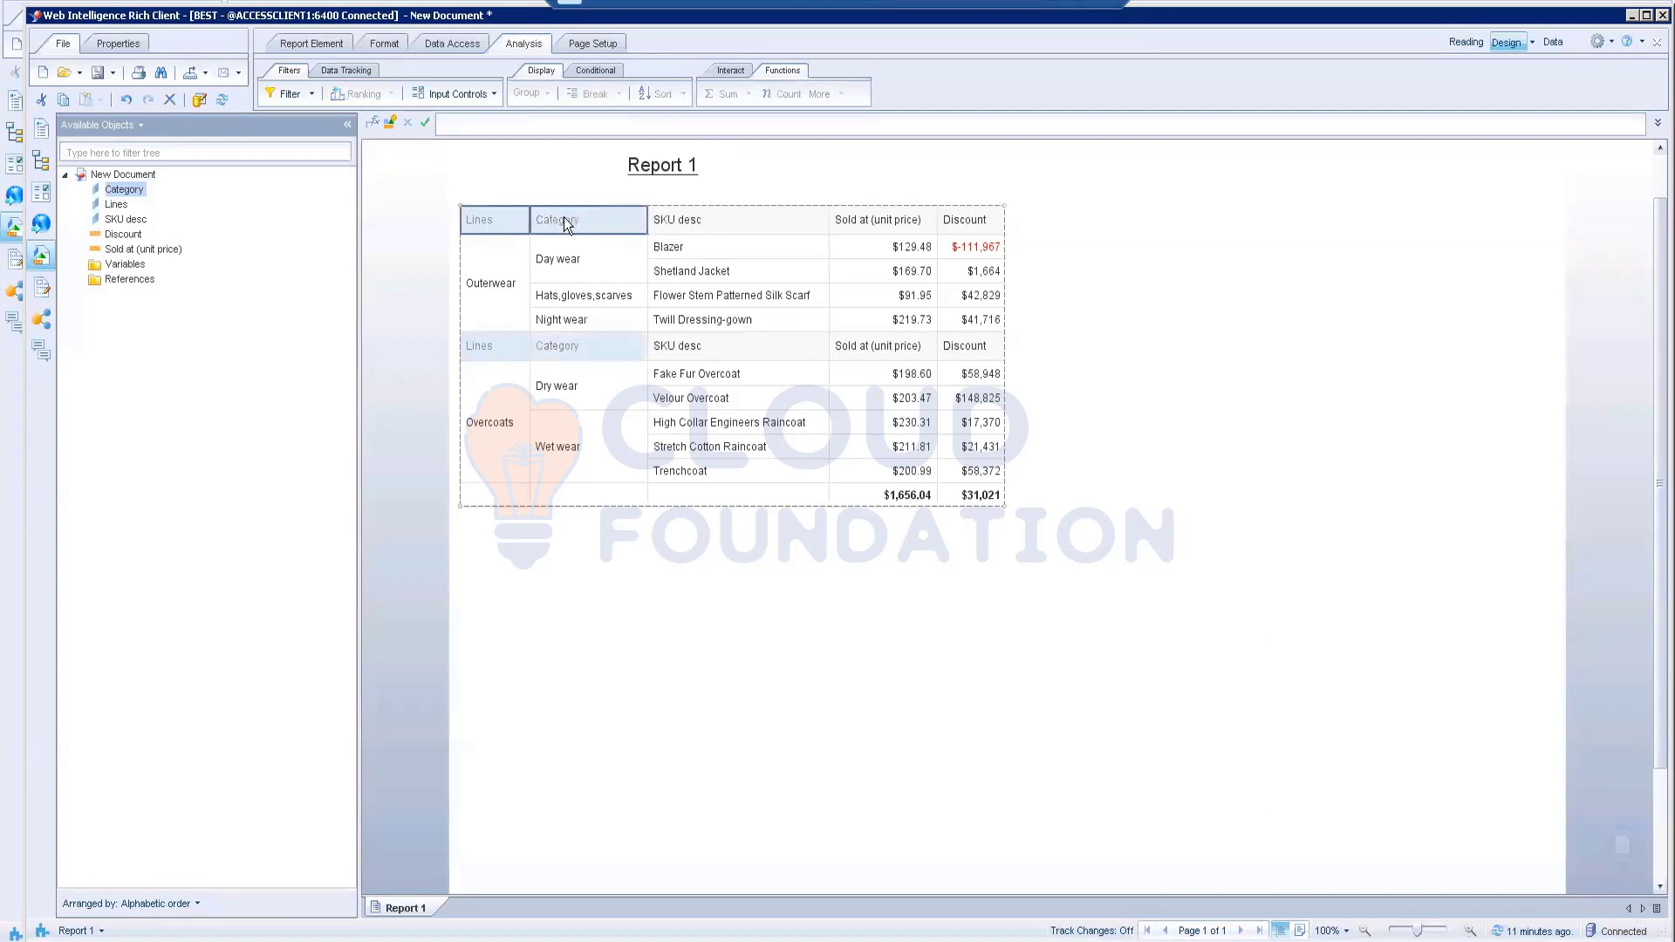
{"action": "left_click", "coordinate": [710, 220], "text": "ctrl"}
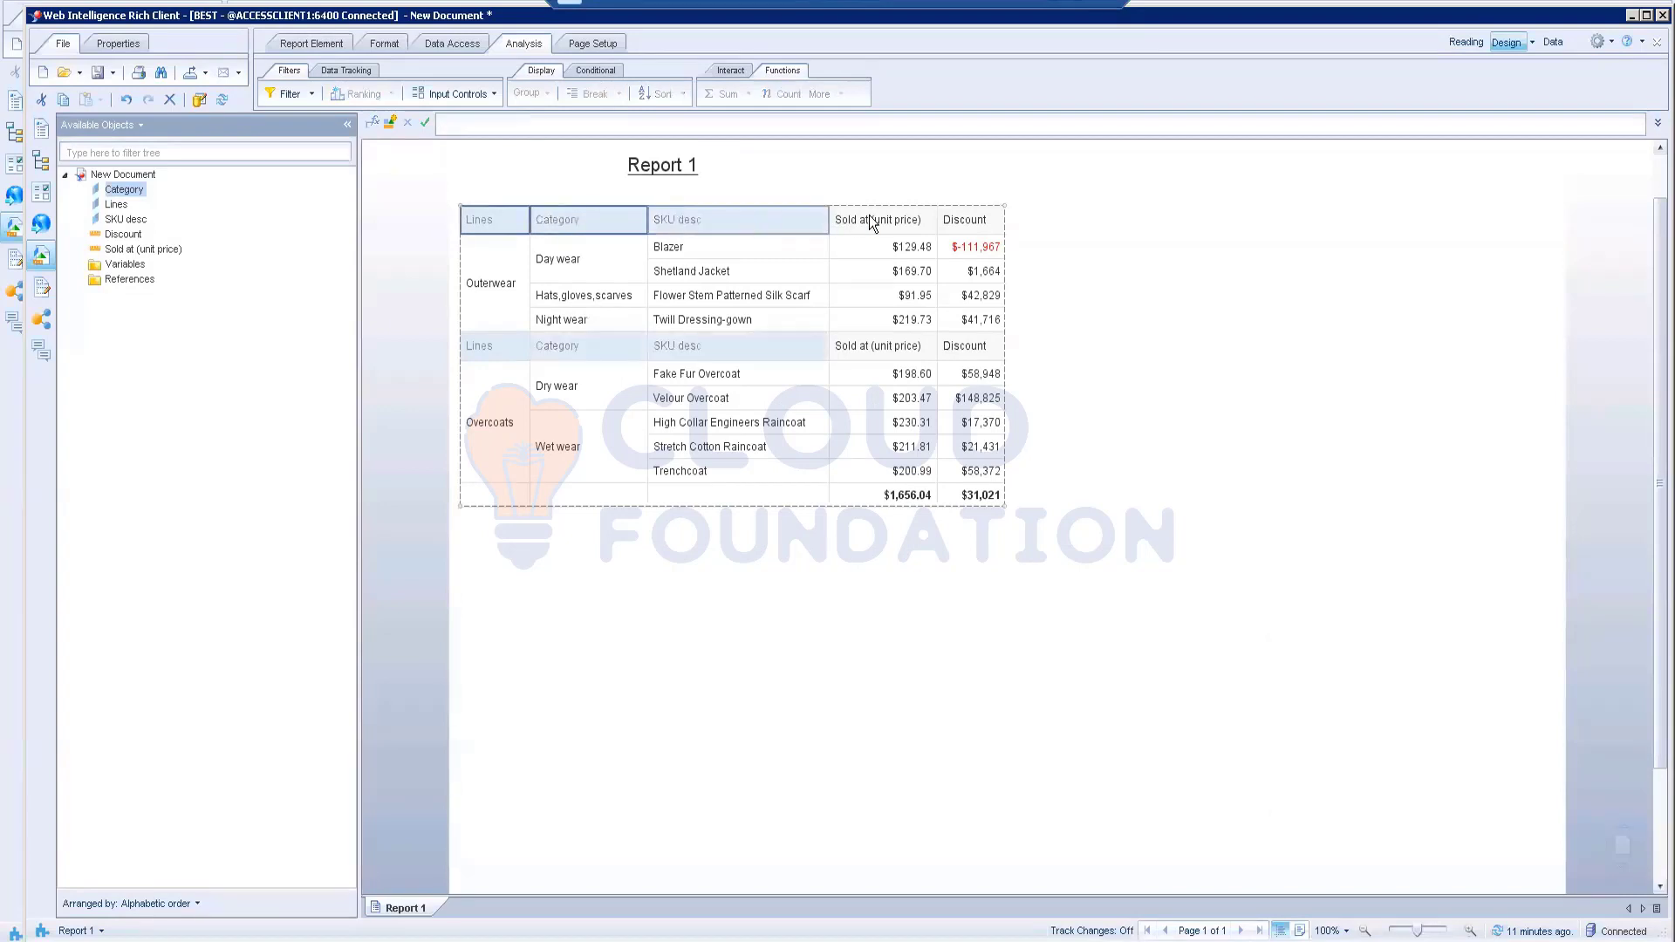
{"action": "left_click", "coordinate": [965, 221], "text": "shift"}
{"action": "right_click", "coordinate": [965, 222]}
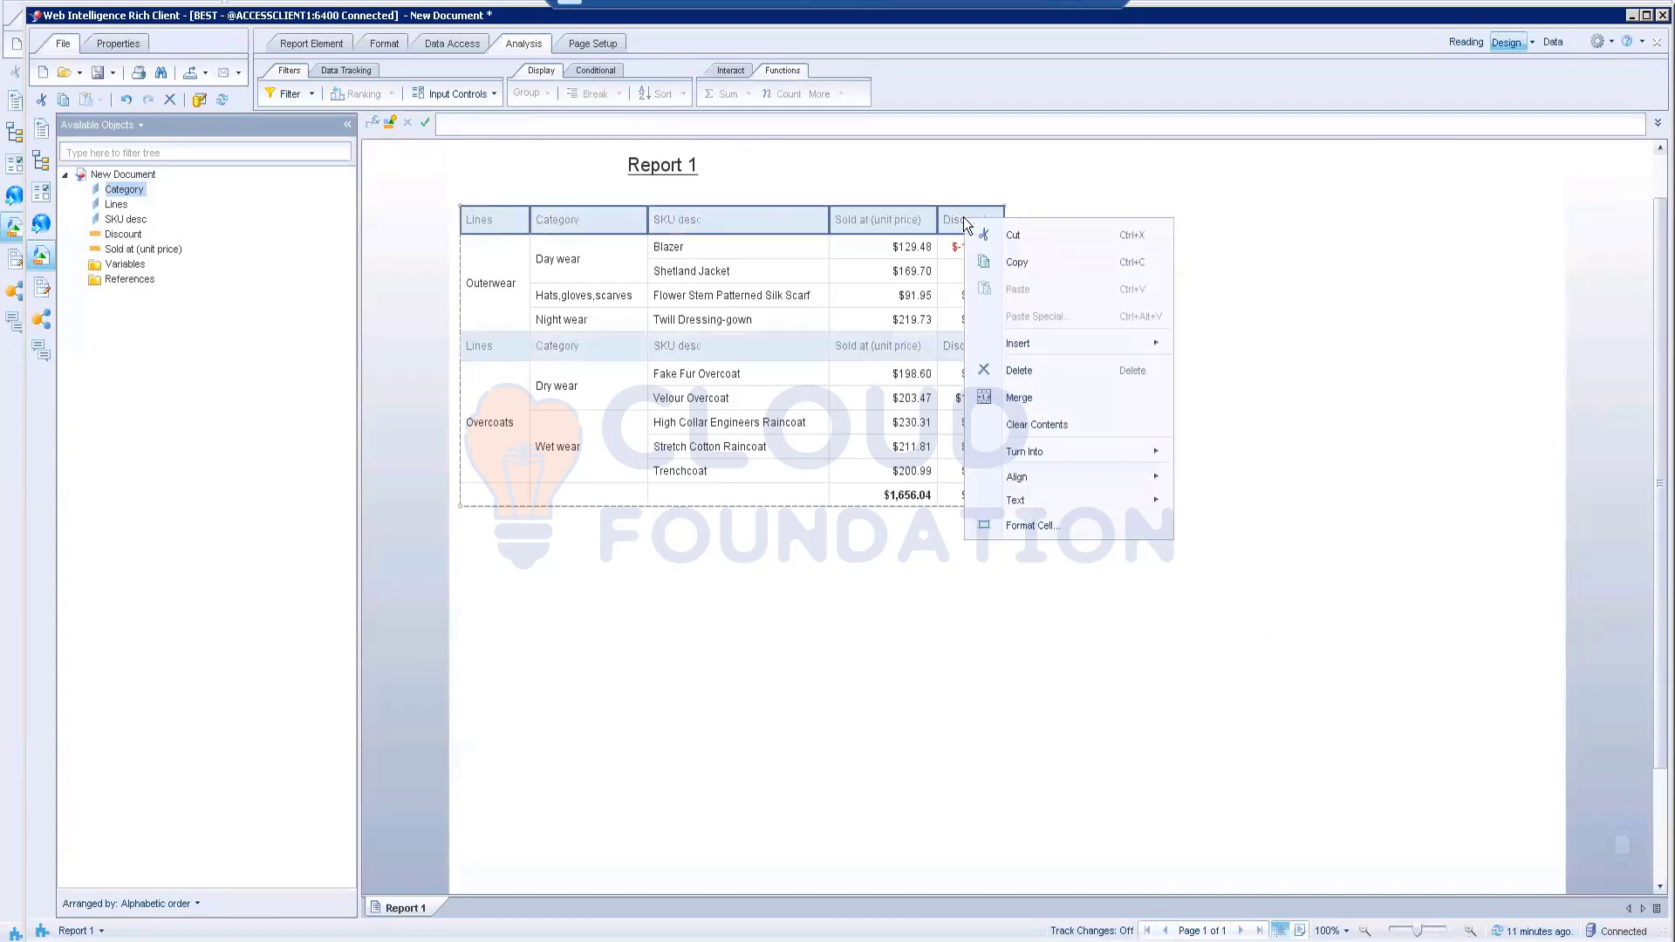
{"action": "left_click", "coordinate": [1029, 526]}
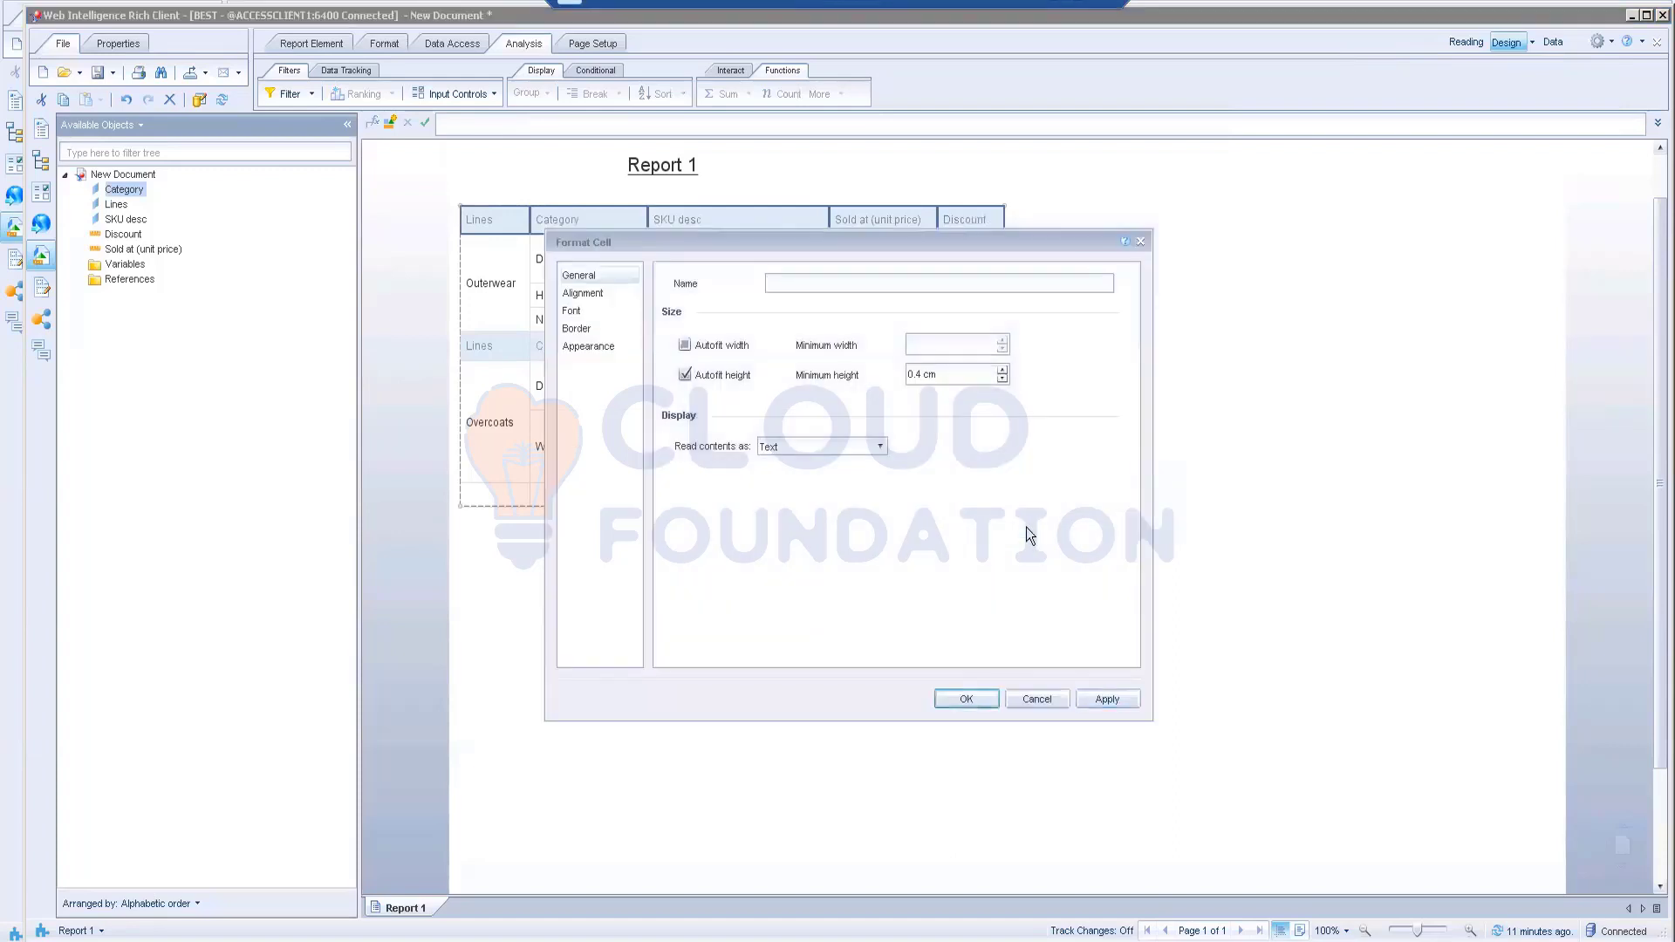
{"action": "left_click", "coordinate": [593, 346]}
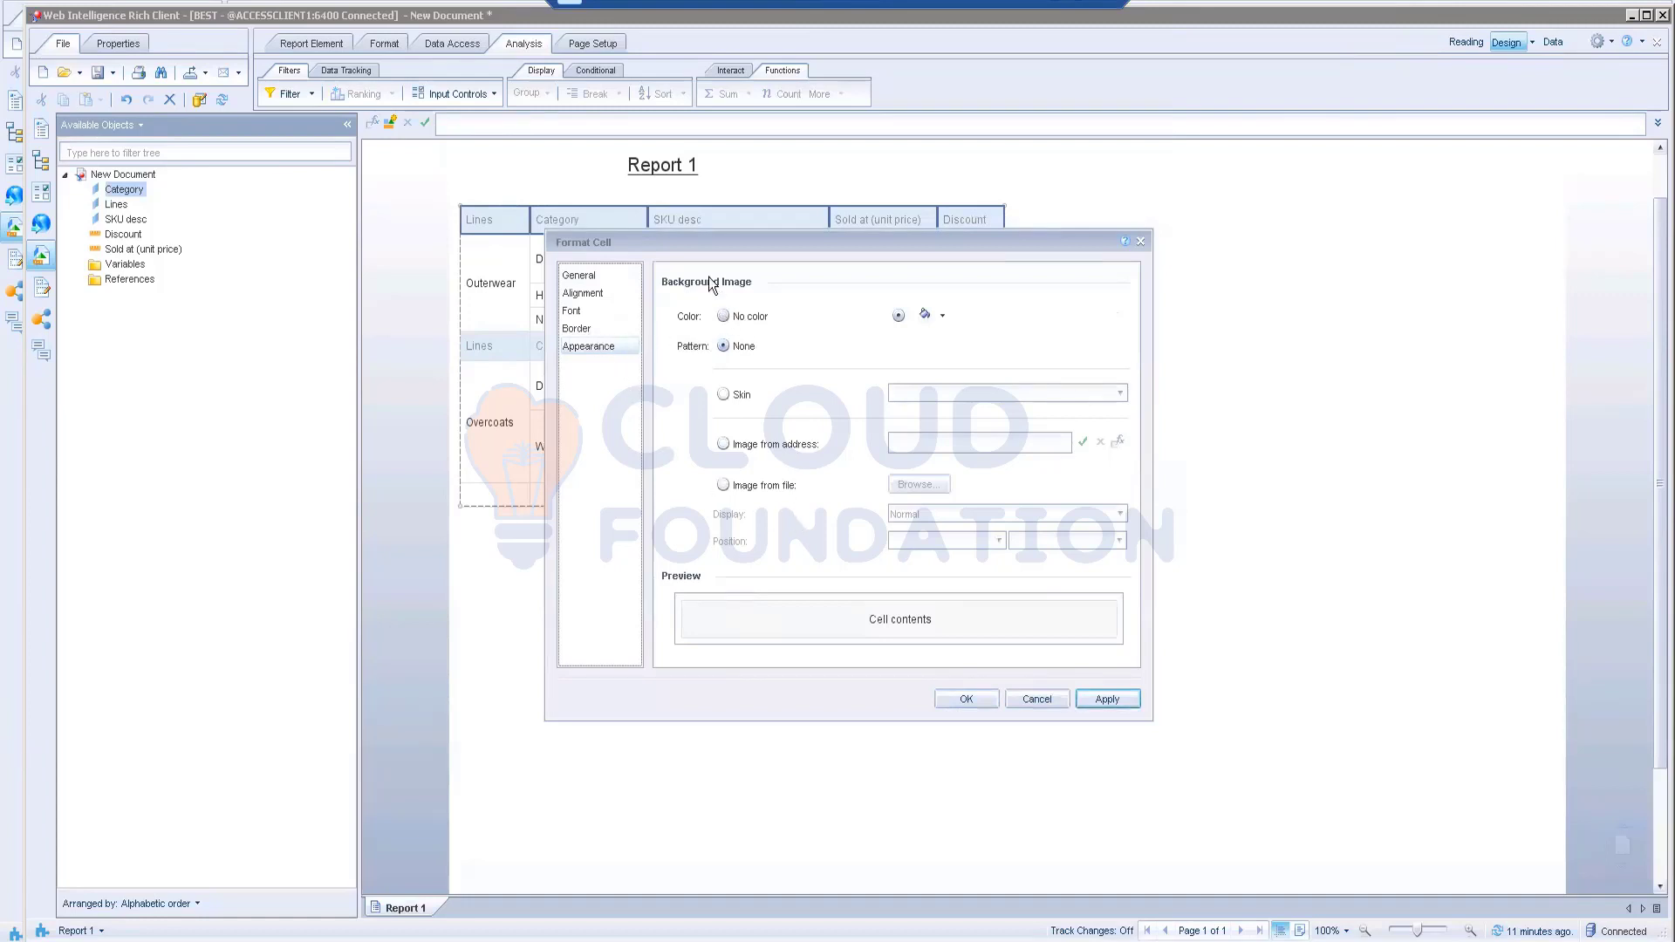
{"action": "left_click", "coordinate": [943, 315]}
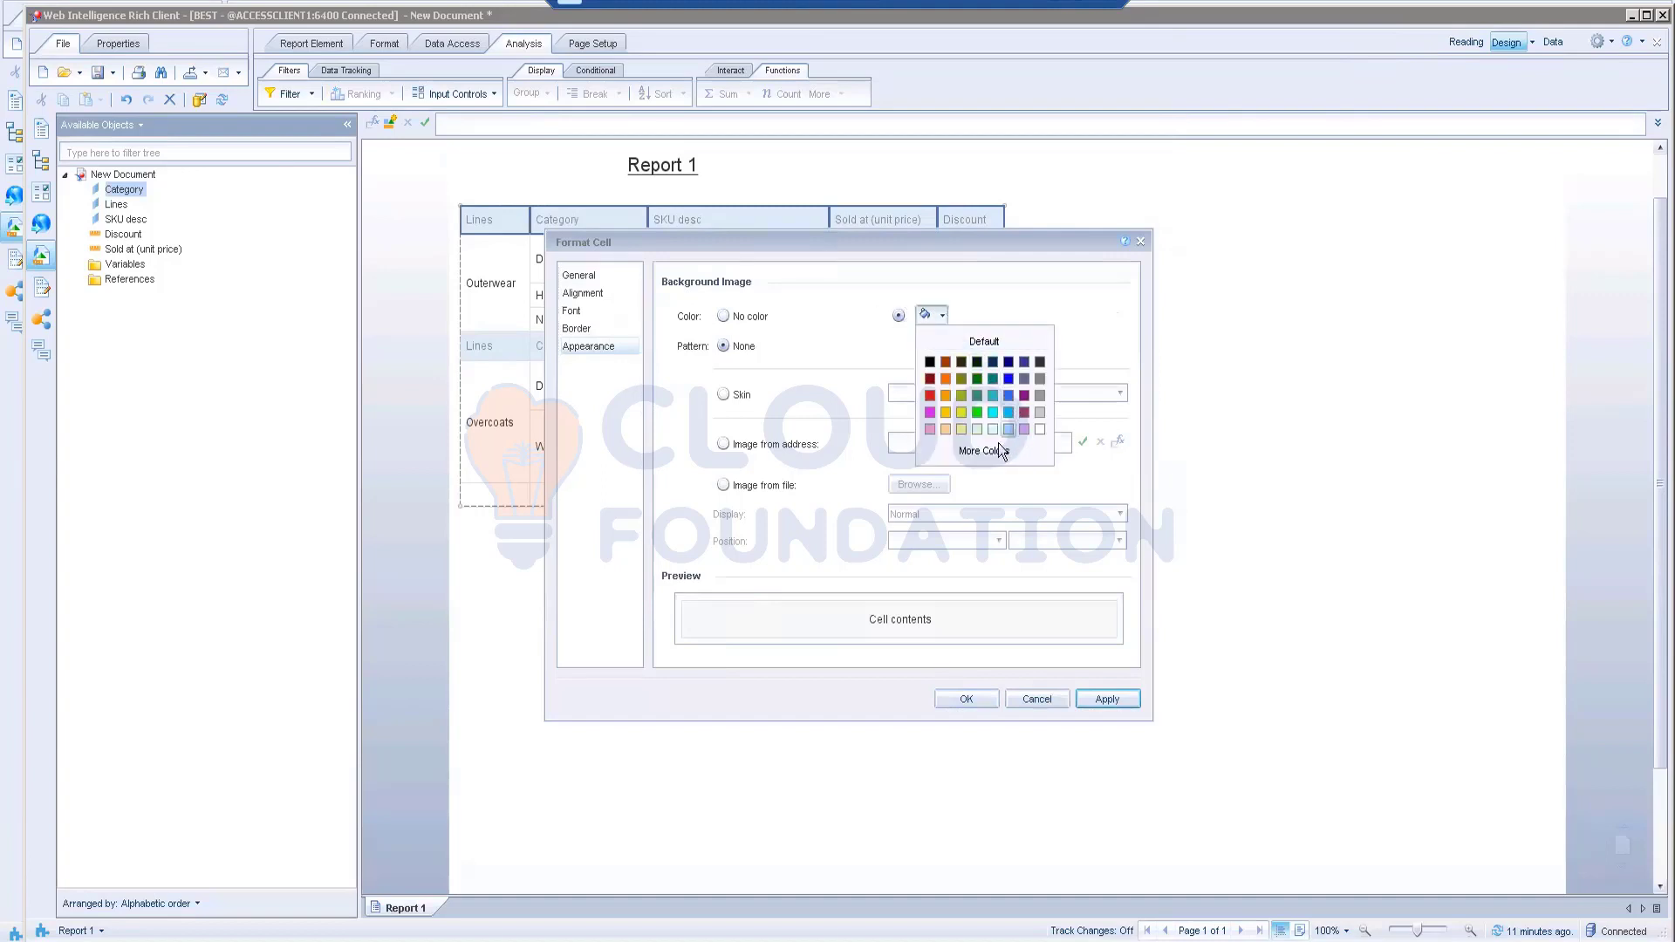
{"action": "left_click", "coordinate": [1008, 396]}
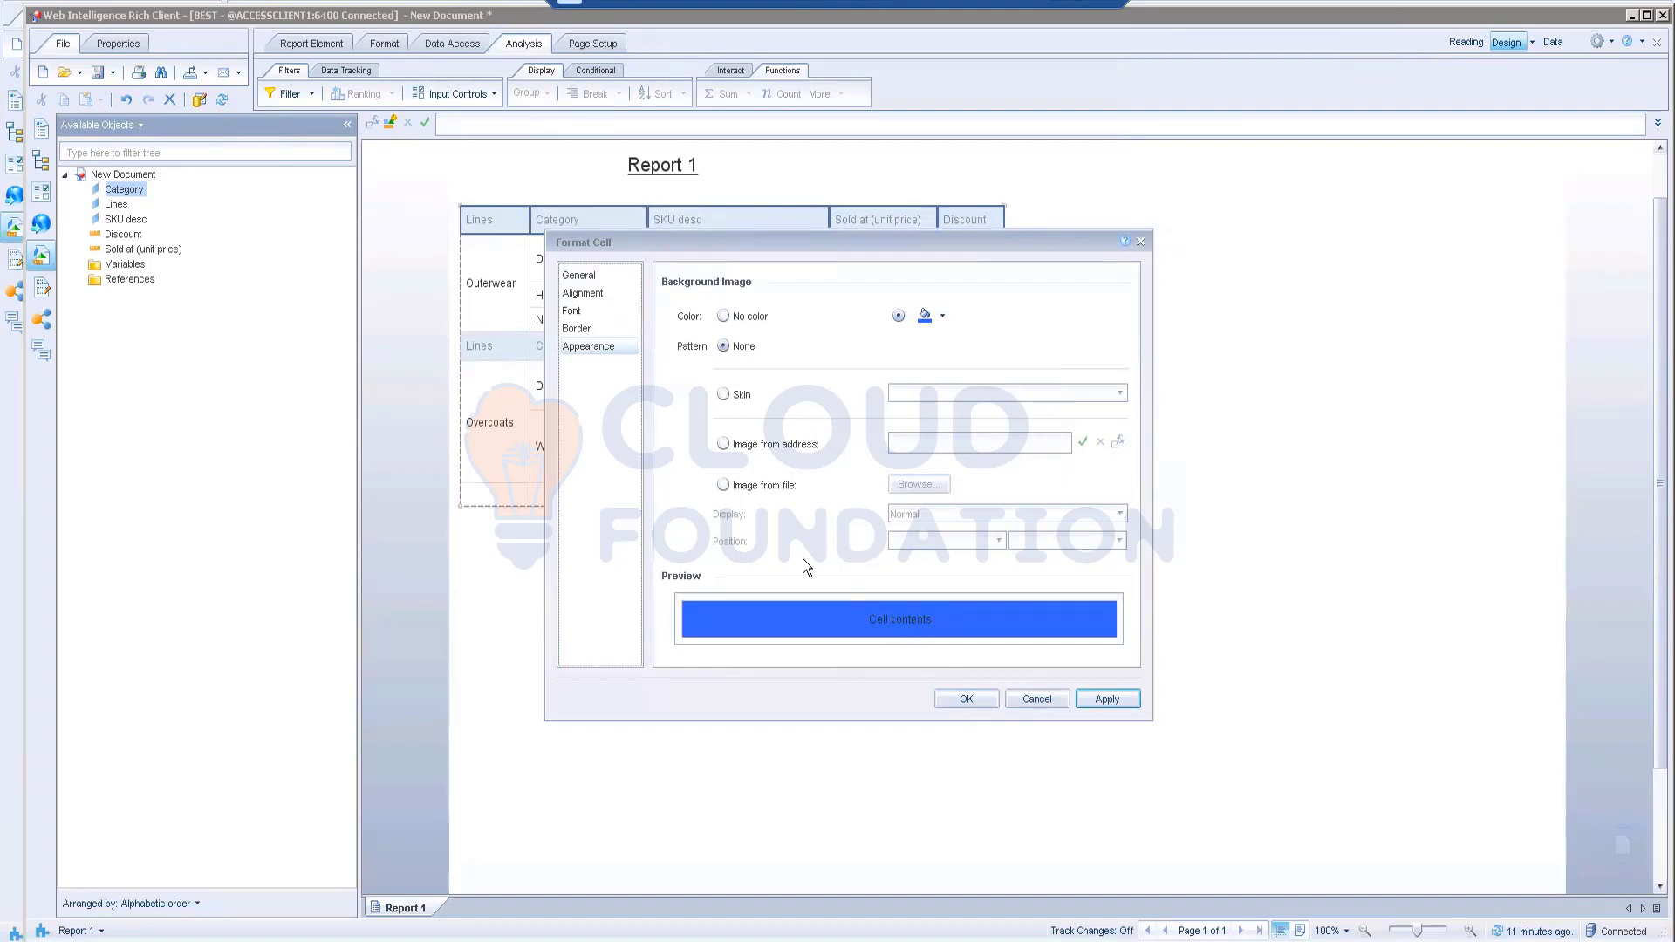
- Set the header cells' font colour to white and apply the cell formatting
{"action": "left_click", "coordinate": [584, 310]}
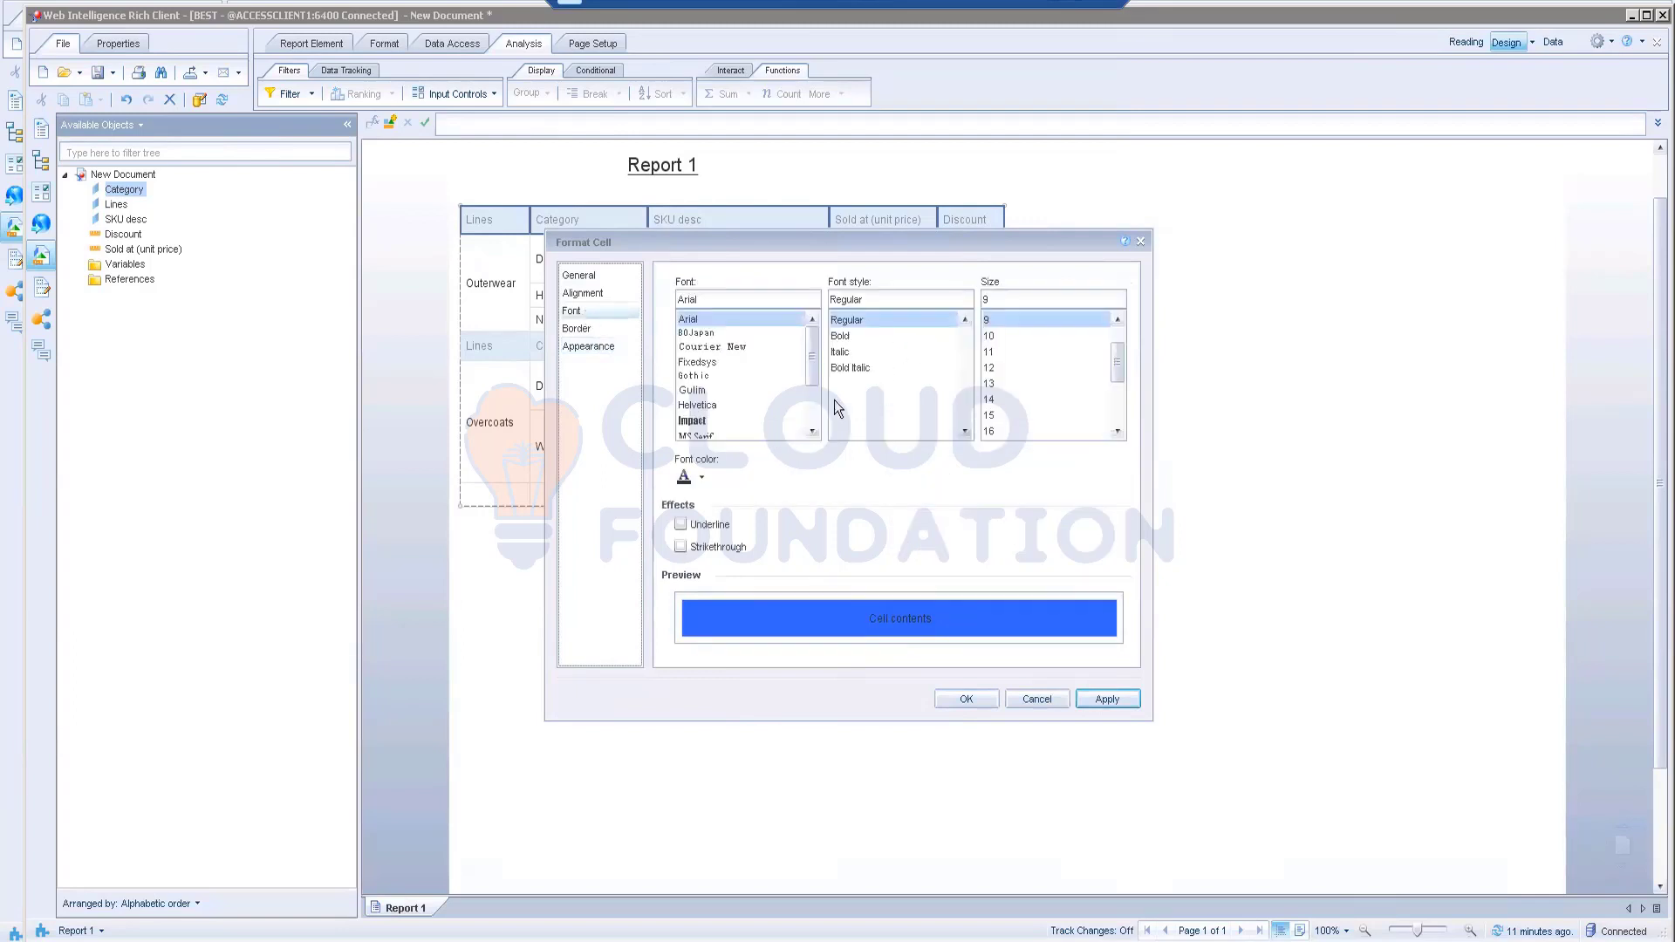
{"action": "left_click", "coordinate": [702, 477]}
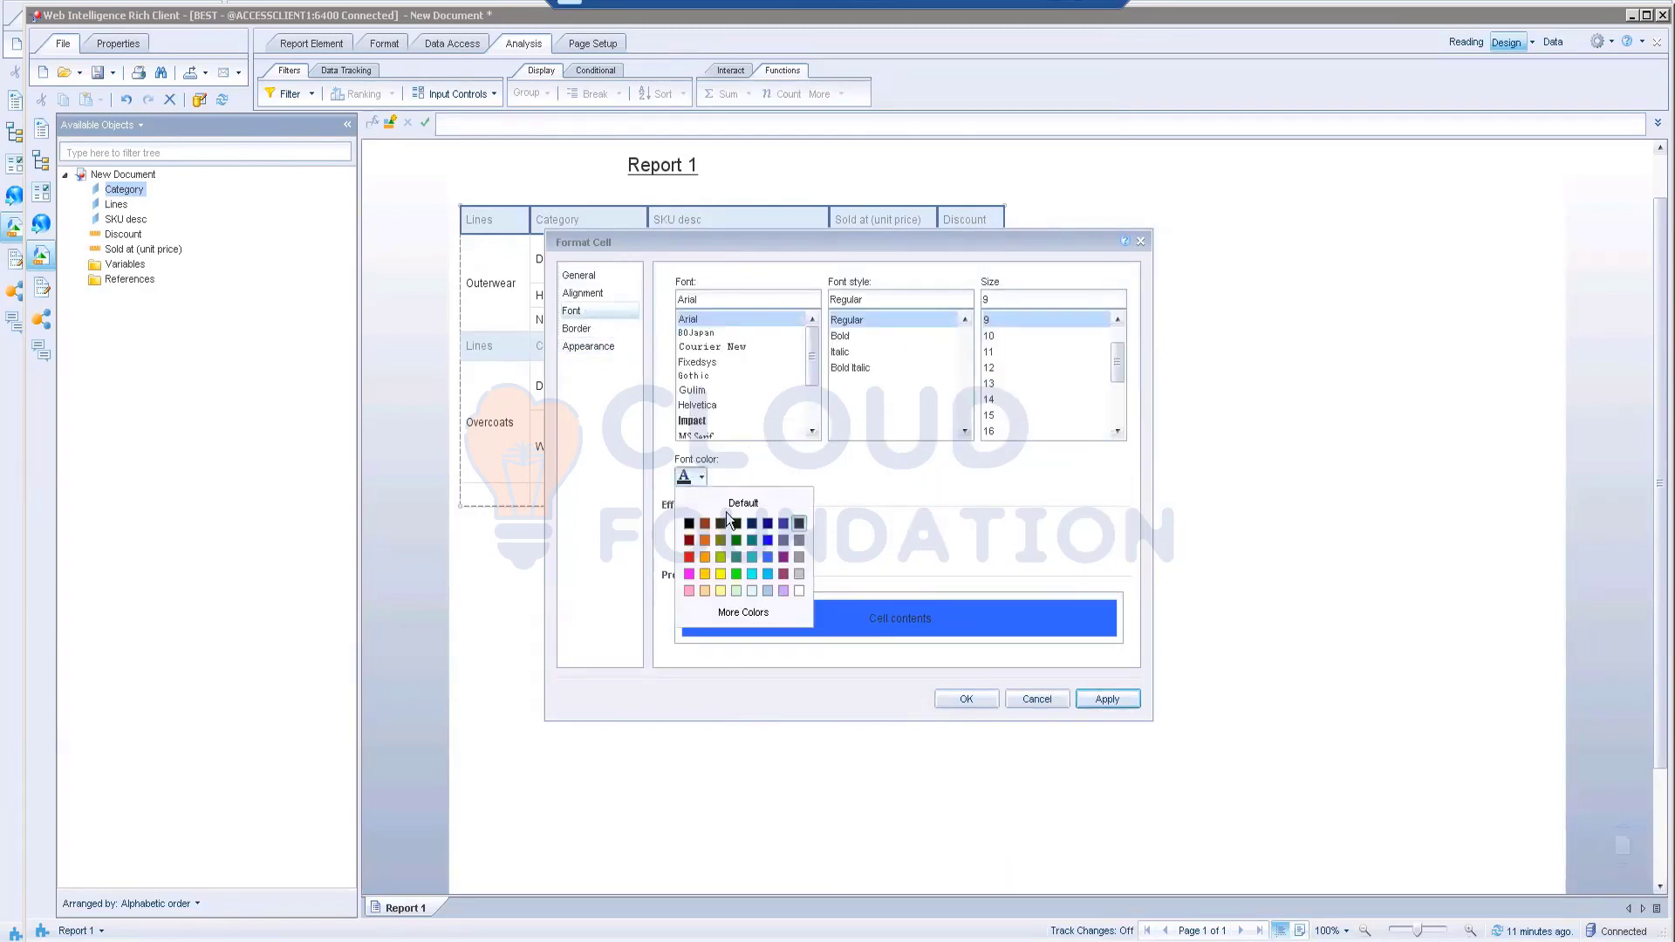
{"action": "left_click", "coordinate": [799, 591]}
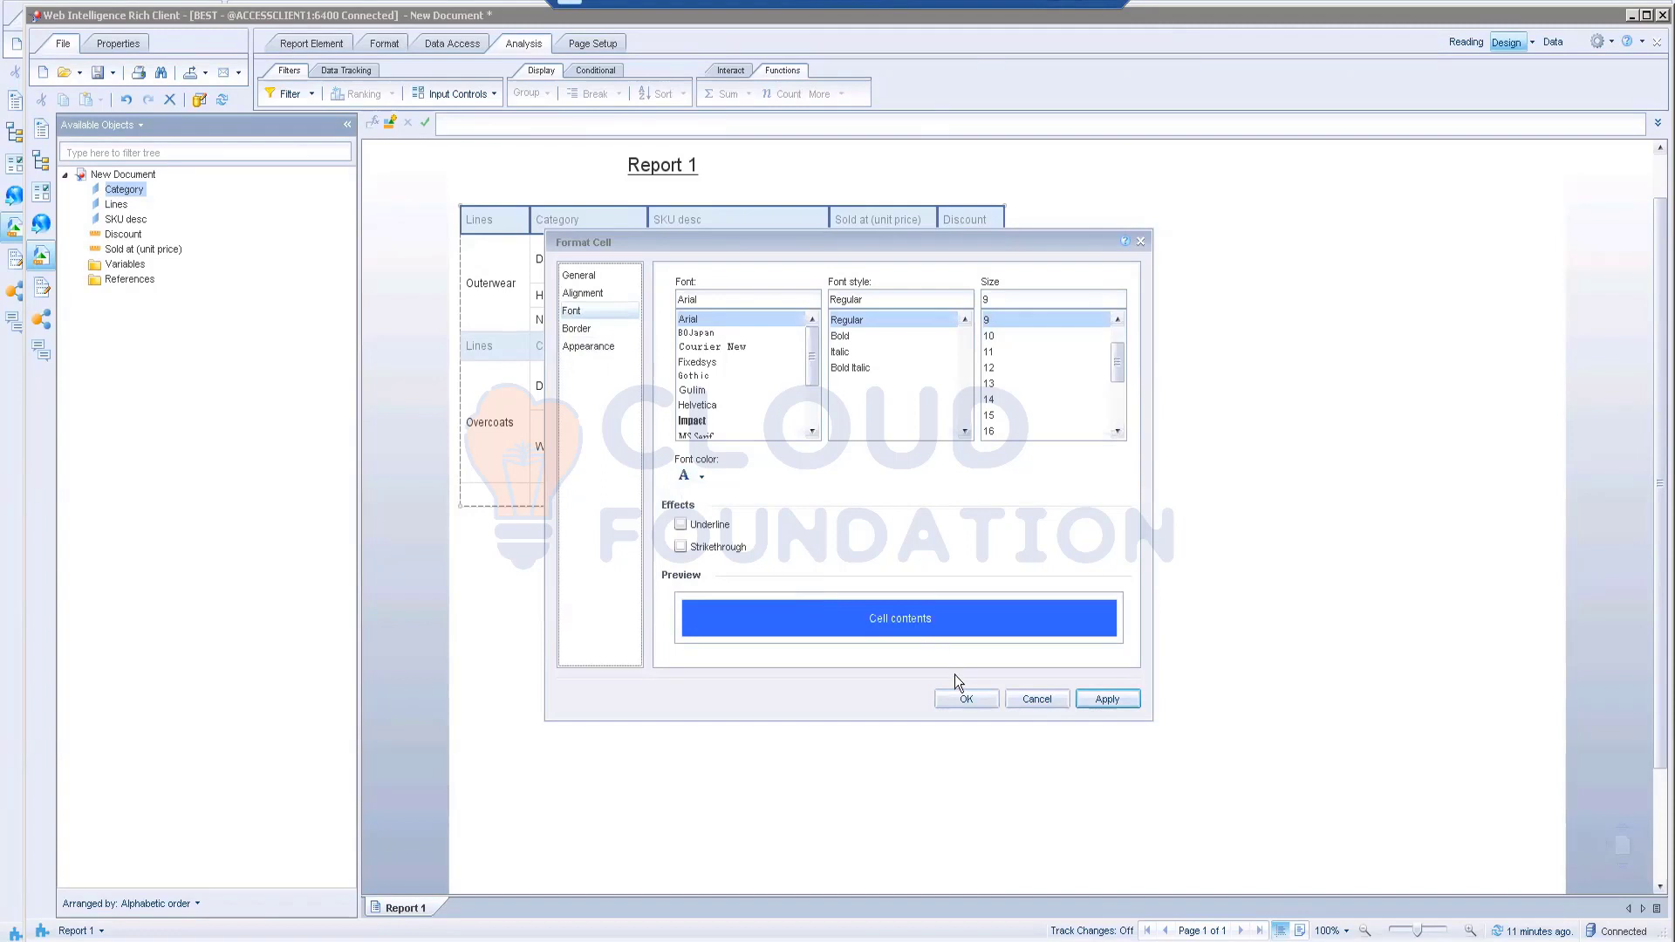
{"action": "left_click", "coordinate": [1113, 699]}
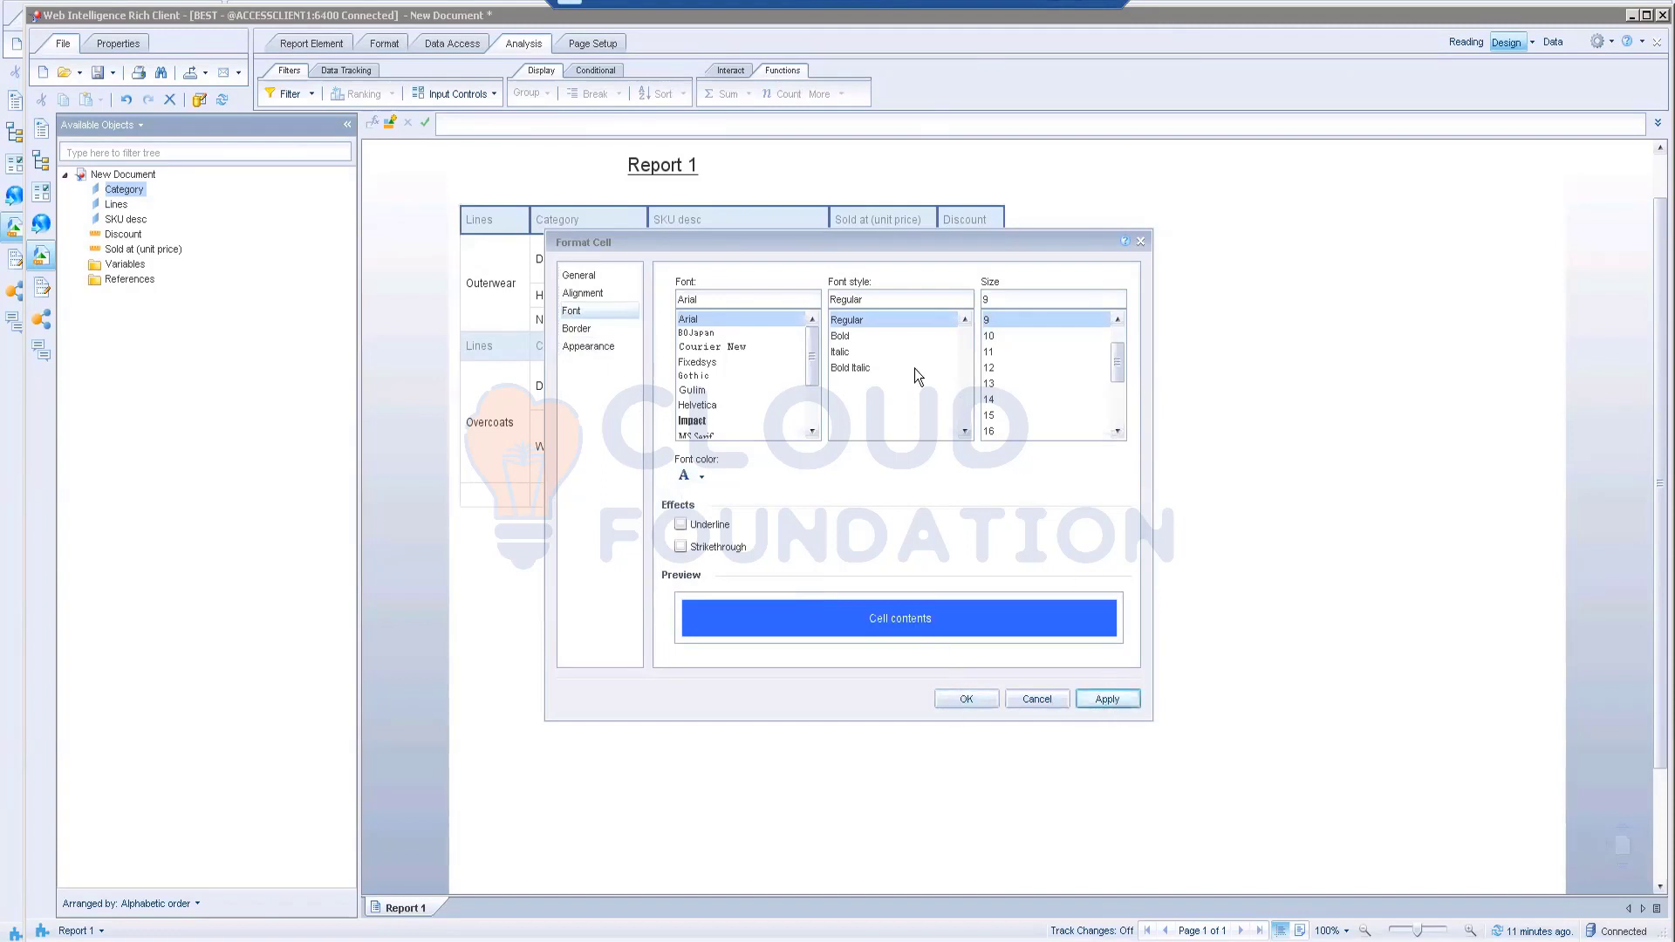
{"action": "left_click_drag", "start_coordinate": [780, 242], "coordinate": [1142, 243]}
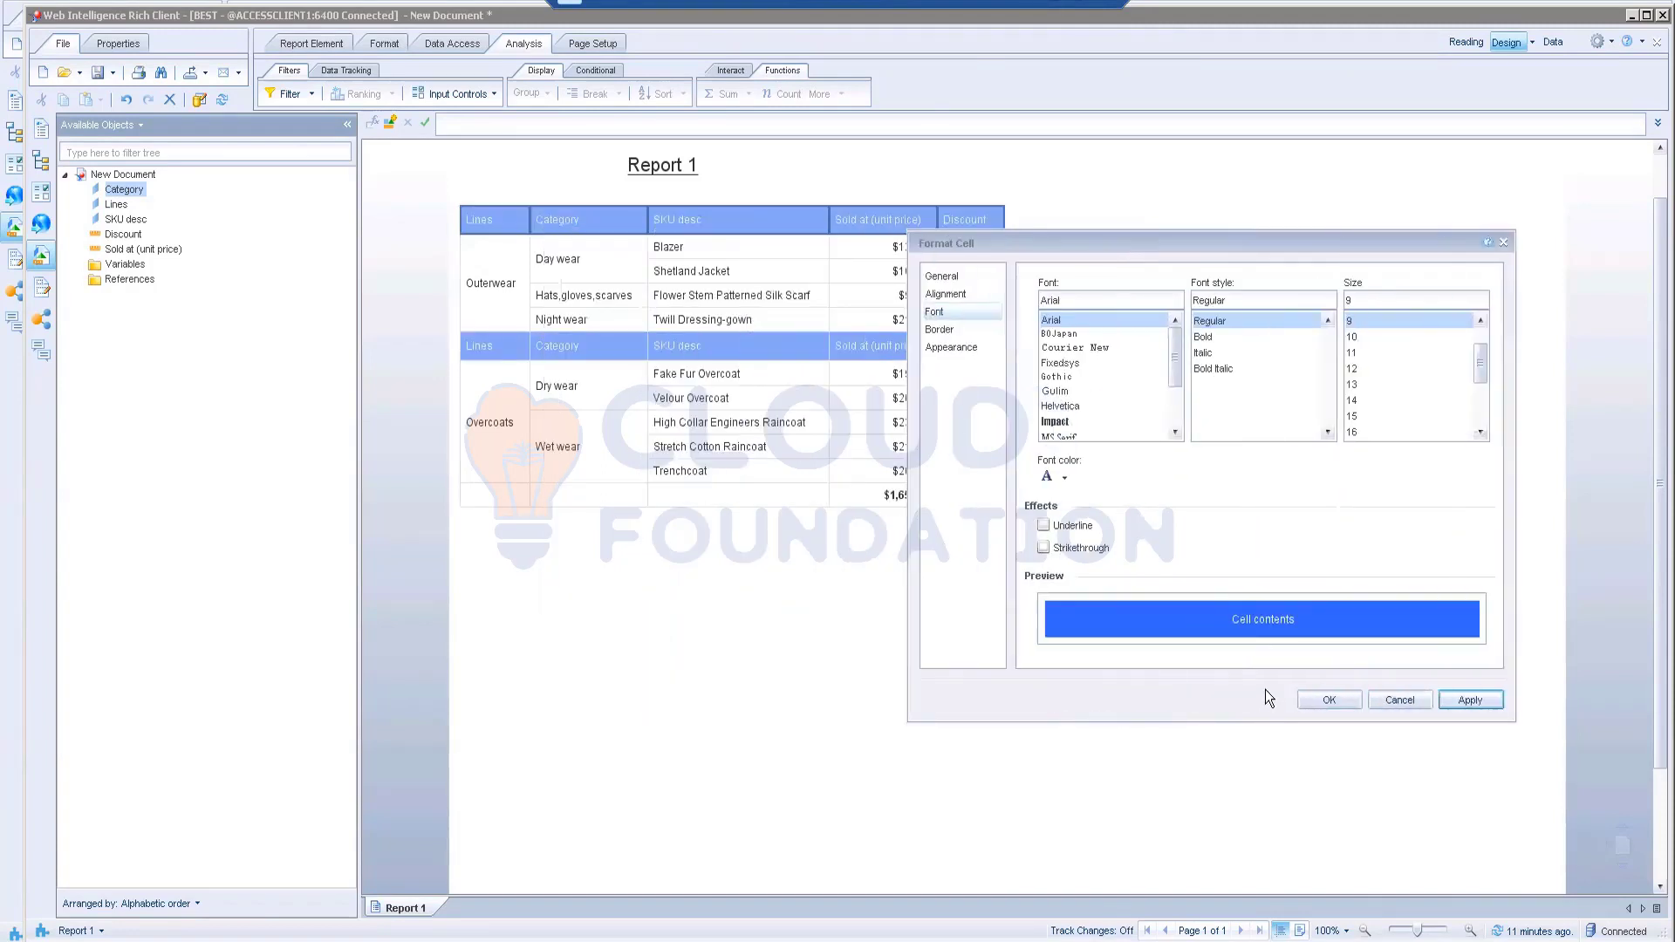
{"action": "left_click", "coordinate": [1326, 699]}
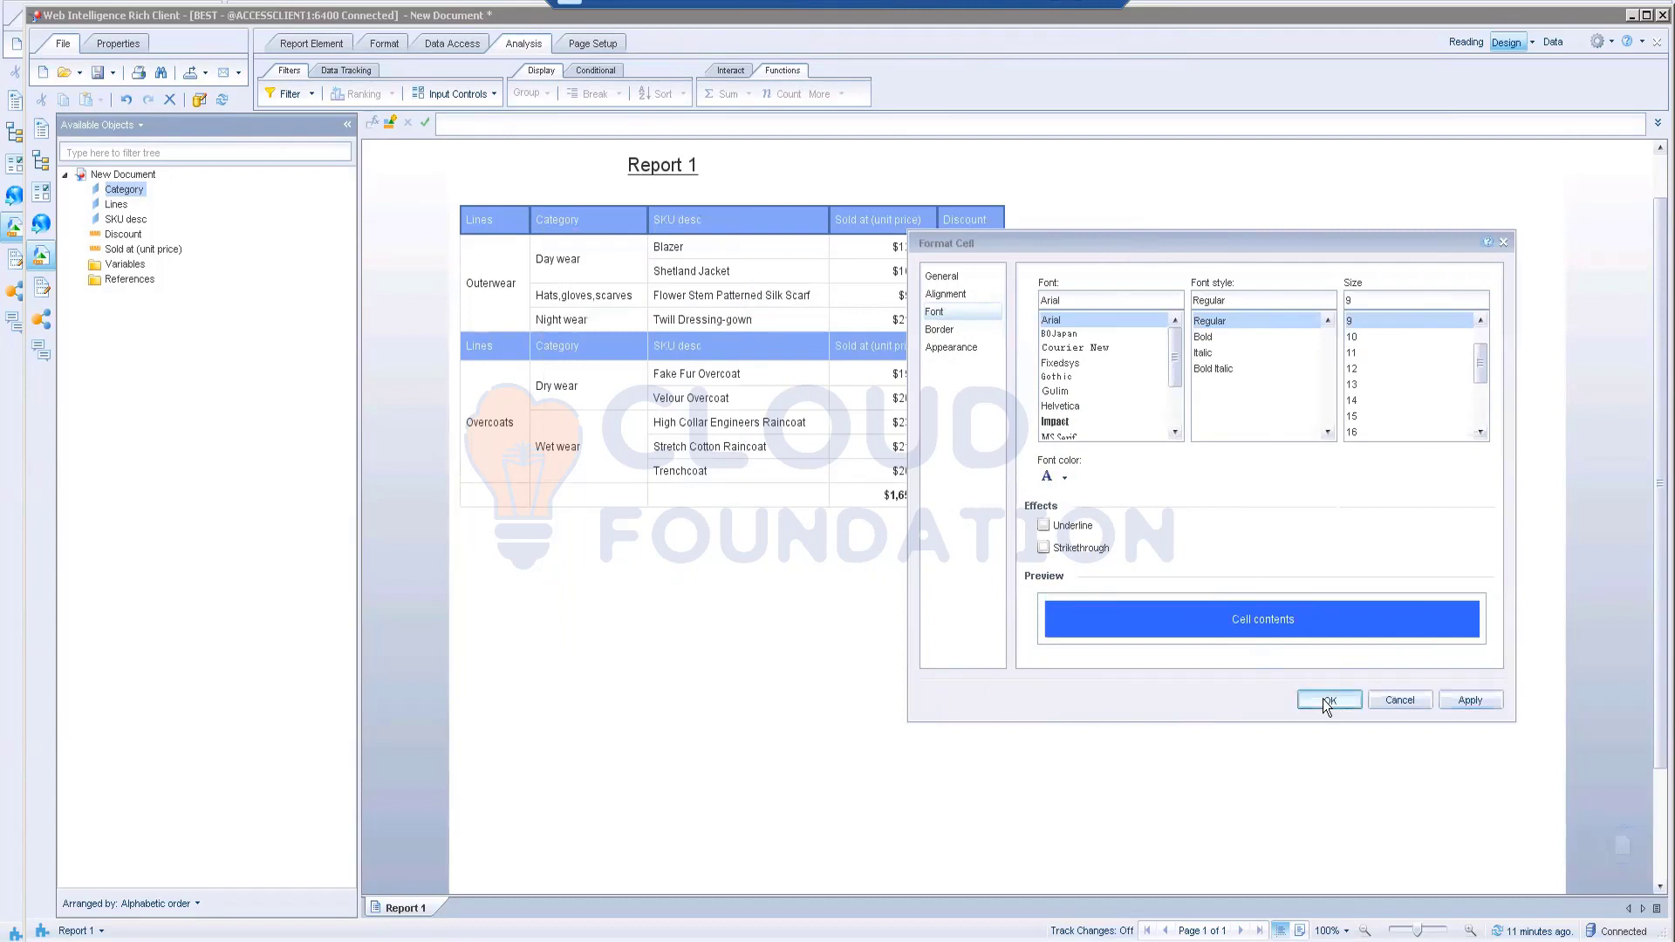
{"action": "left_click", "coordinate": [1051, 619]}
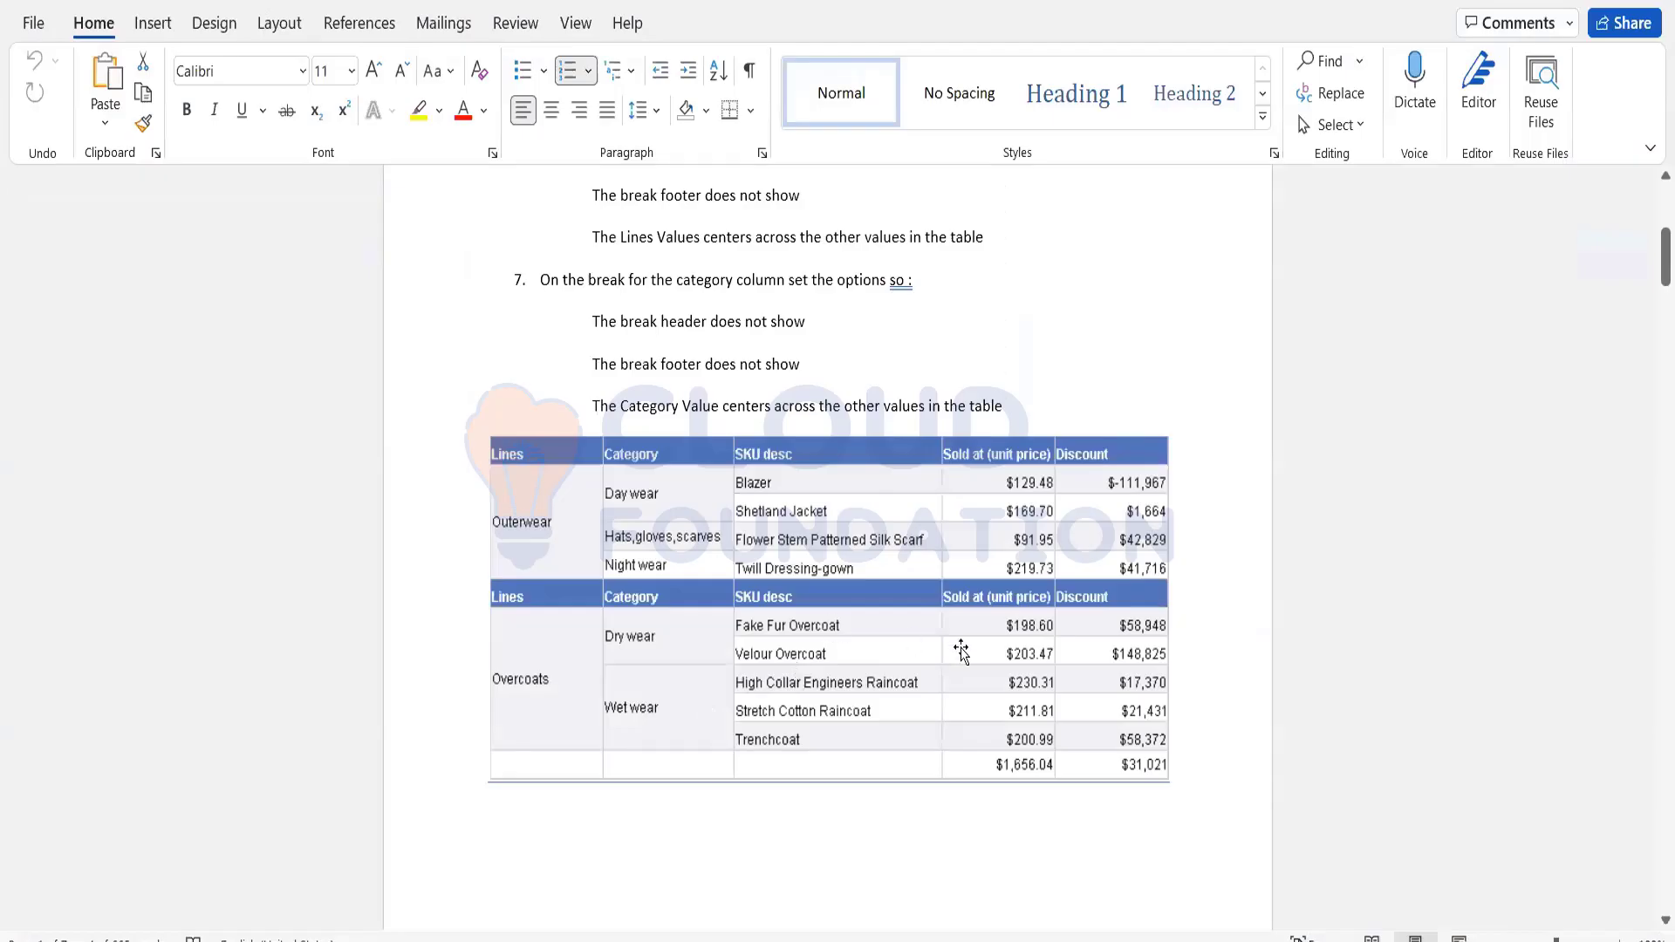
- Switch to the Word exercise document and compare the Activity 1 instructions and sample table with the report
{"action": "scroll", "coordinate": [960, 646], "scroll_direction": "down", "scroll_amount": 2}
{"action": "scroll", "coordinate": [963, 656], "scroll_direction": "down", "scroll_amount": 3}
{"action": "scroll", "coordinate": [961, 645], "scroll_direction": "up", "scroll_amount": 6}
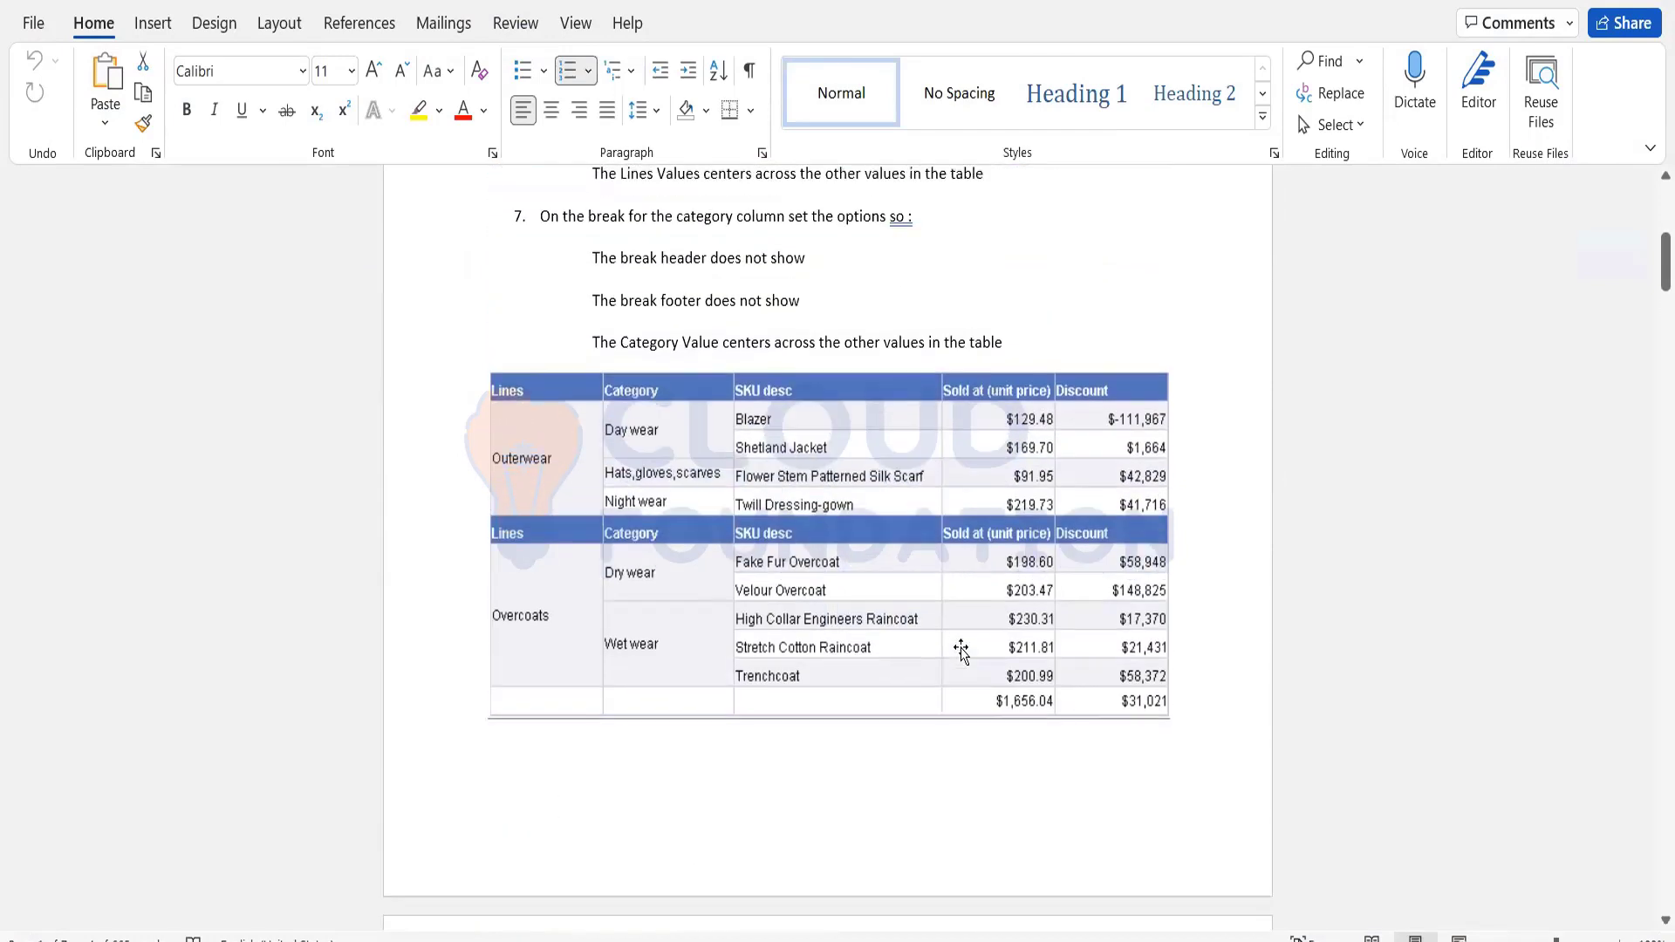
{"action": "scroll", "coordinate": [961, 648], "scroll_direction": "up", "scroll_amount": 5}
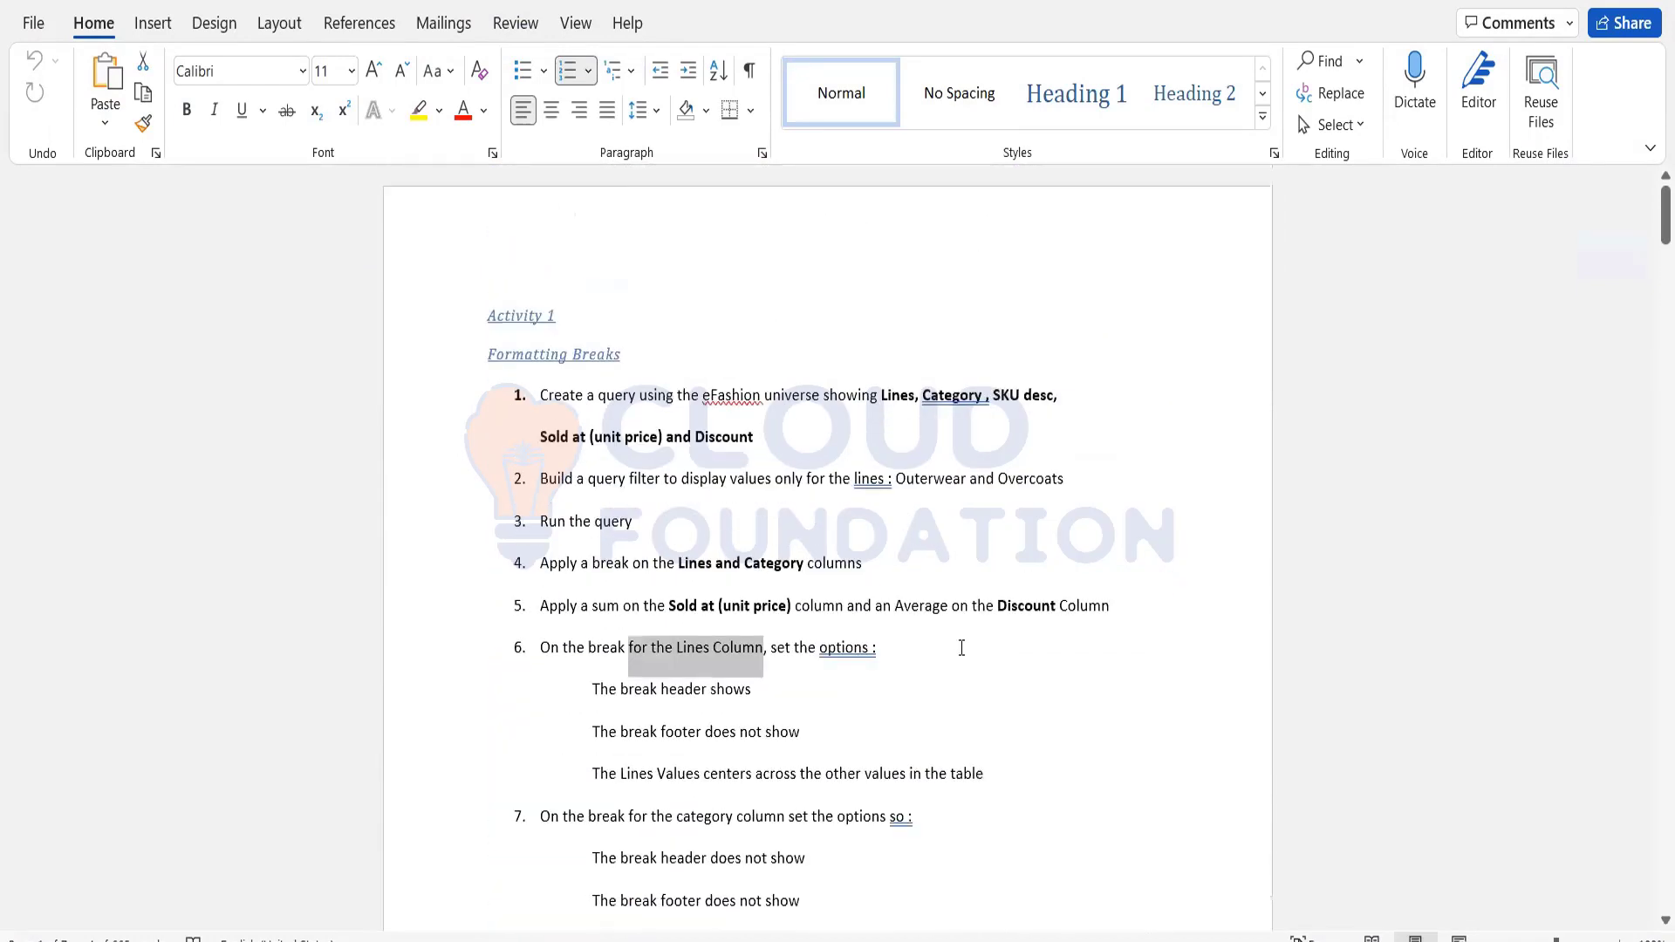
{"action": "scroll", "coordinate": [961, 647], "scroll_direction": "down", "scroll_amount": 5}
{"action": "scroll", "coordinate": [962, 647], "scroll_direction": "up", "scroll_amount": 3}
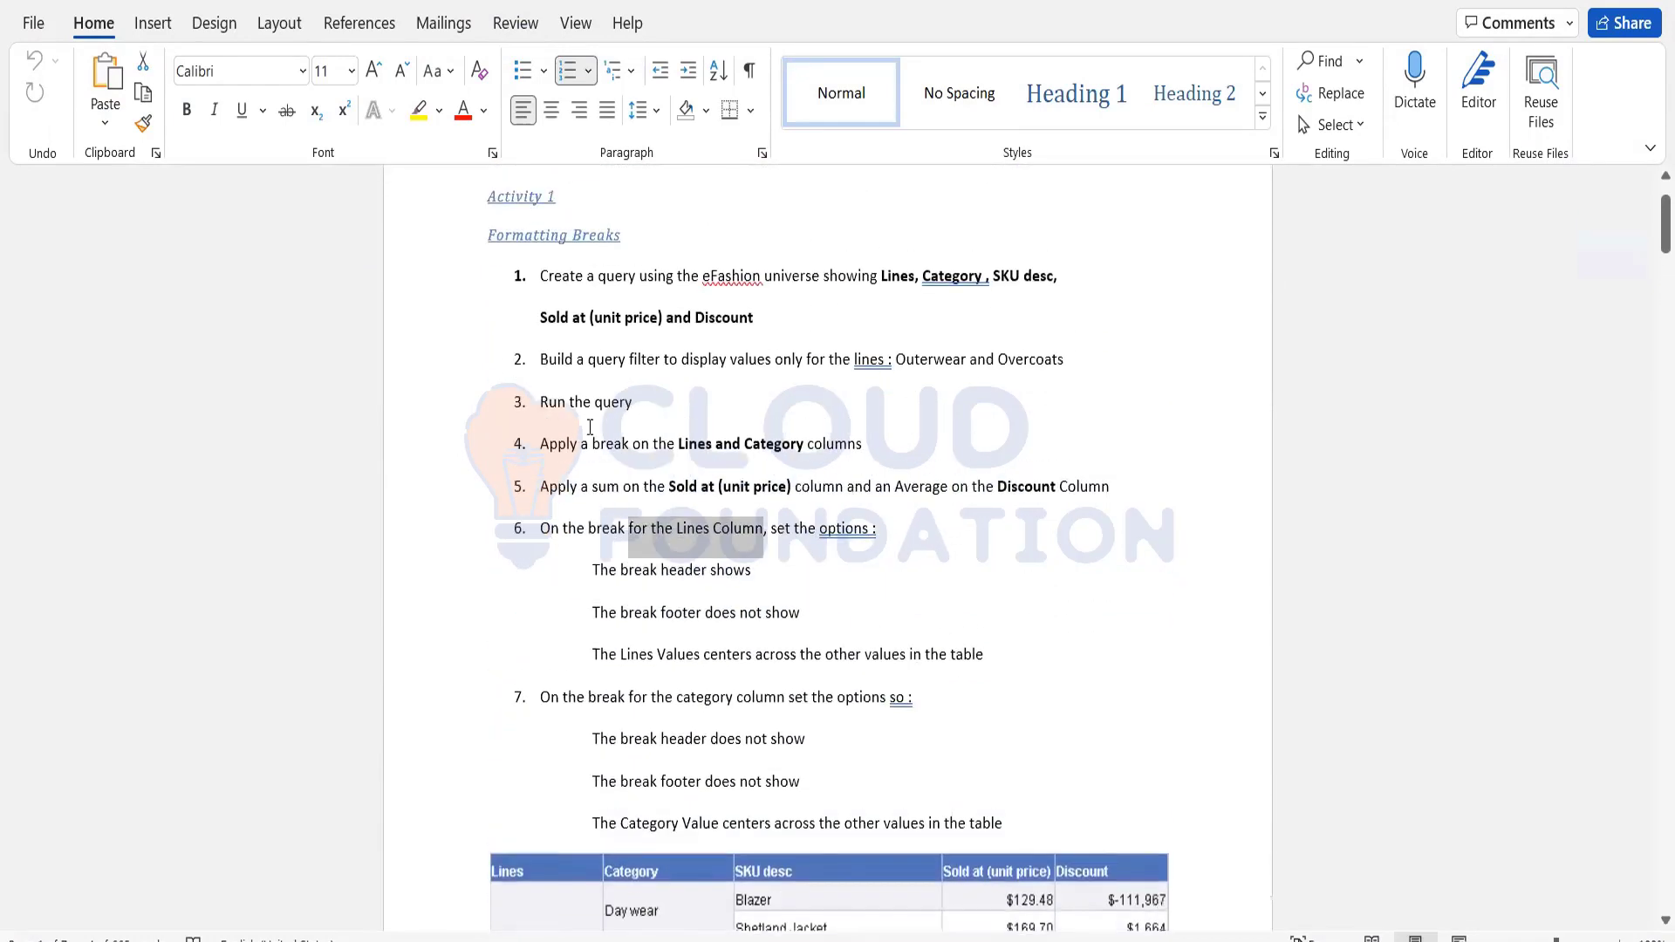
{"action": "scroll", "coordinate": [796, 405], "scroll_direction": "down", "scroll_amount": 10}
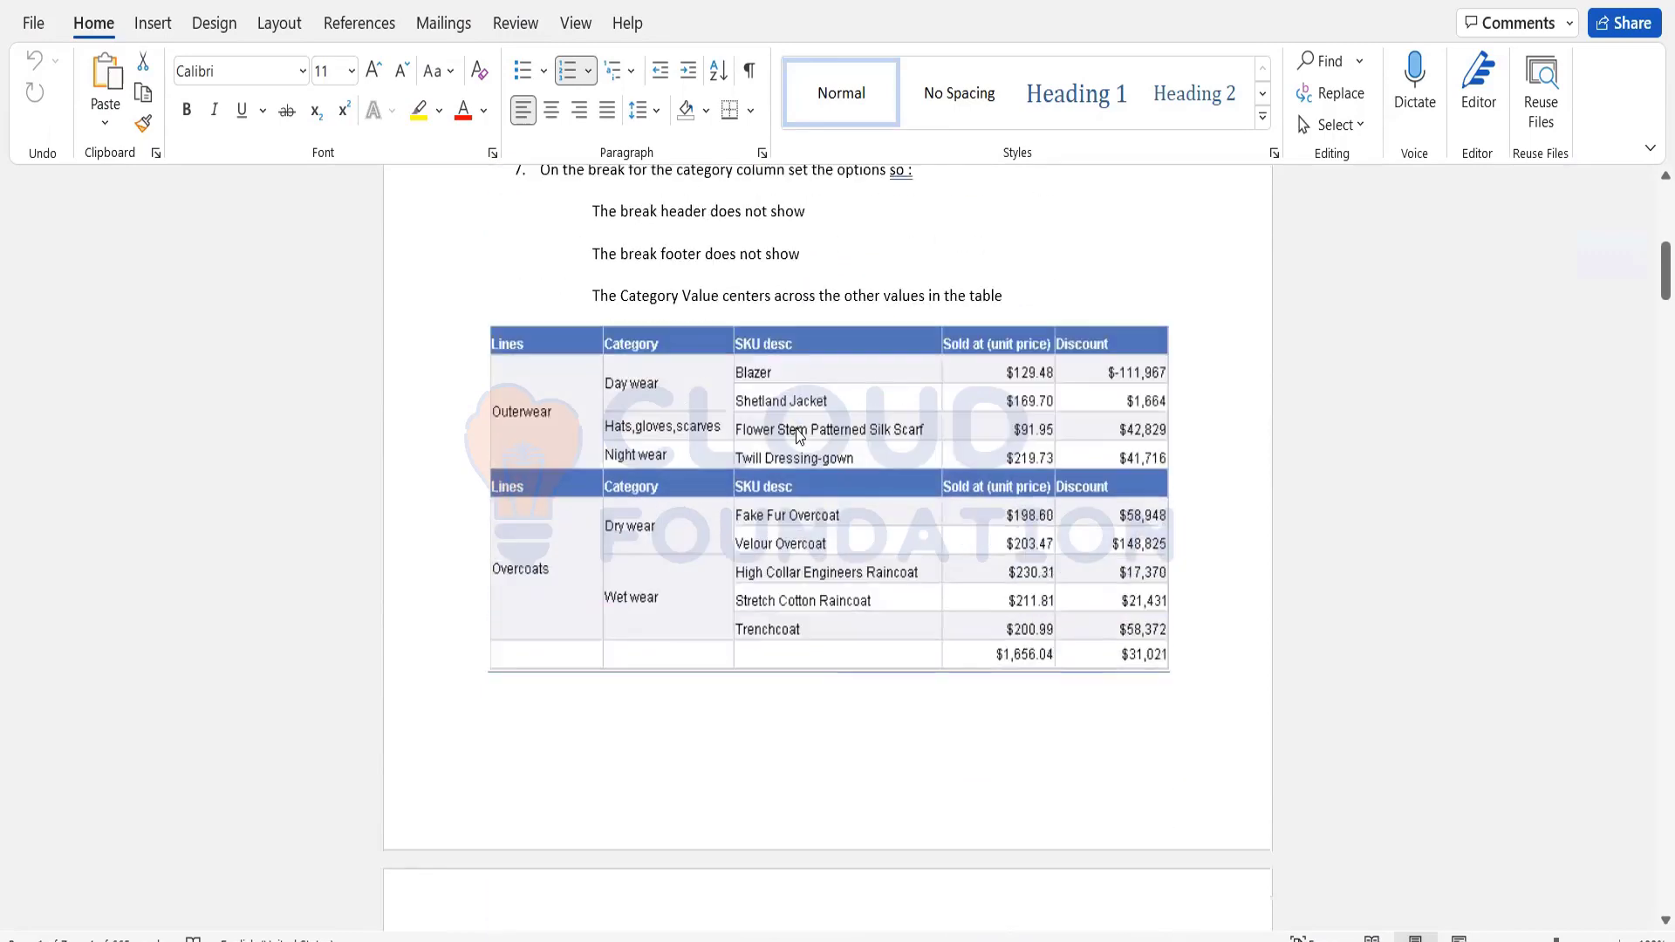
{"action": "scroll", "coordinate": [797, 429], "scroll_direction": "up", "scroll_amount": 10}
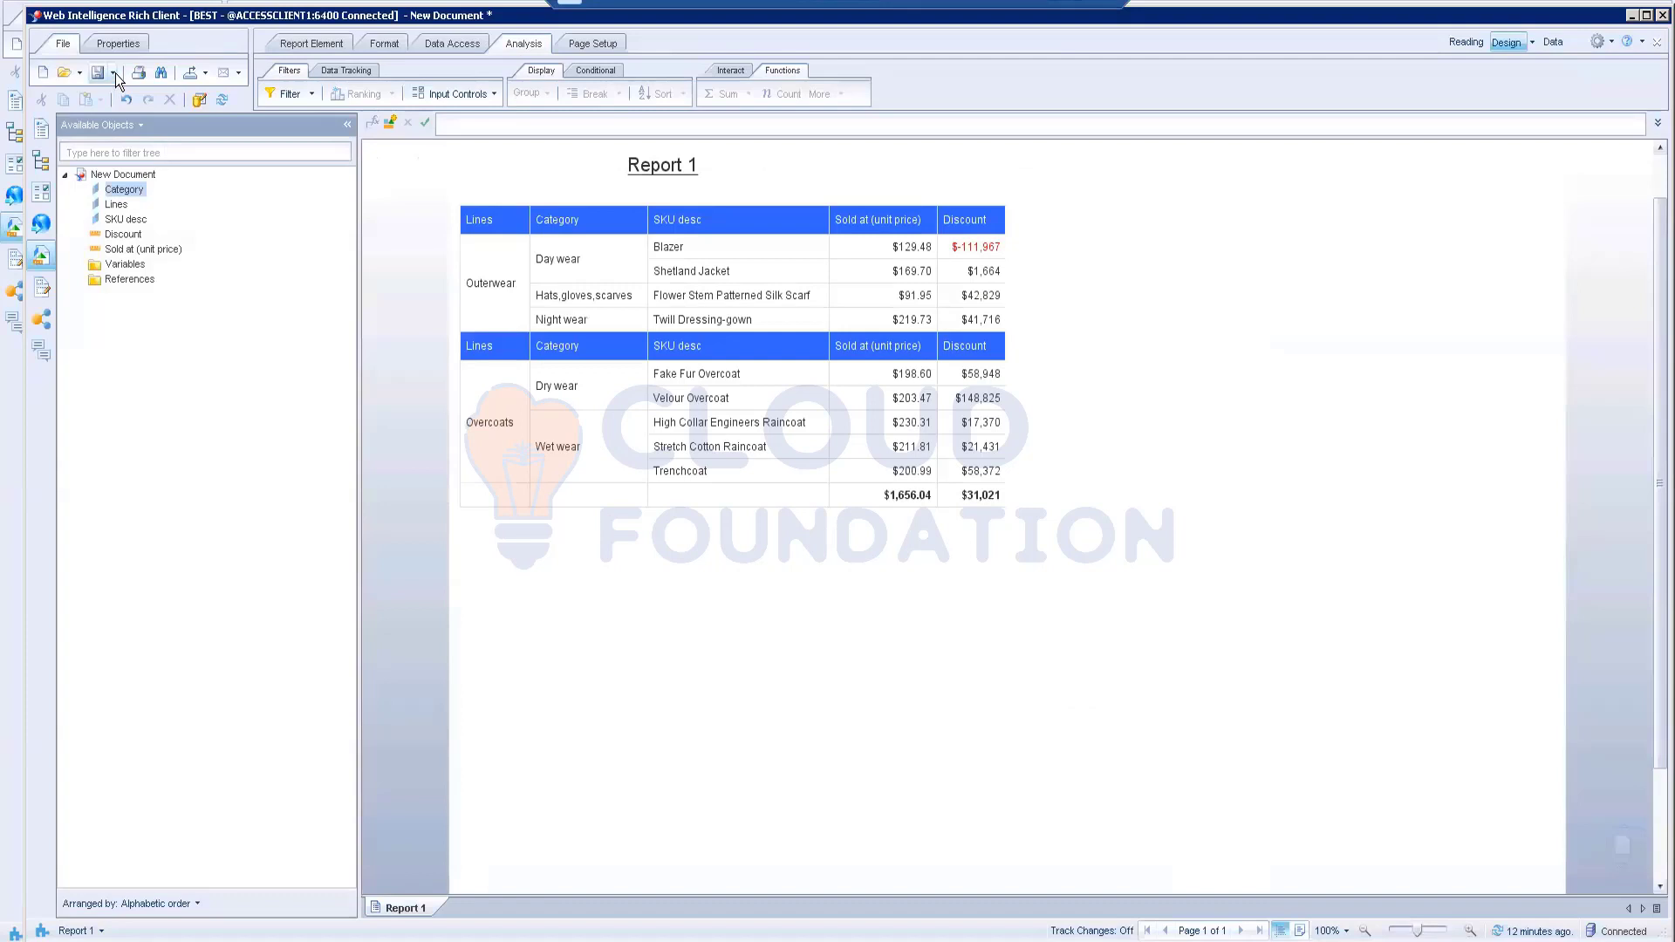
- Switch back to Web Intelligence and save the document to Enterprise as "Formatting Breaks Activity" in the personal folder under My Favorites
{"action": "left_click", "coordinate": [114, 73]}
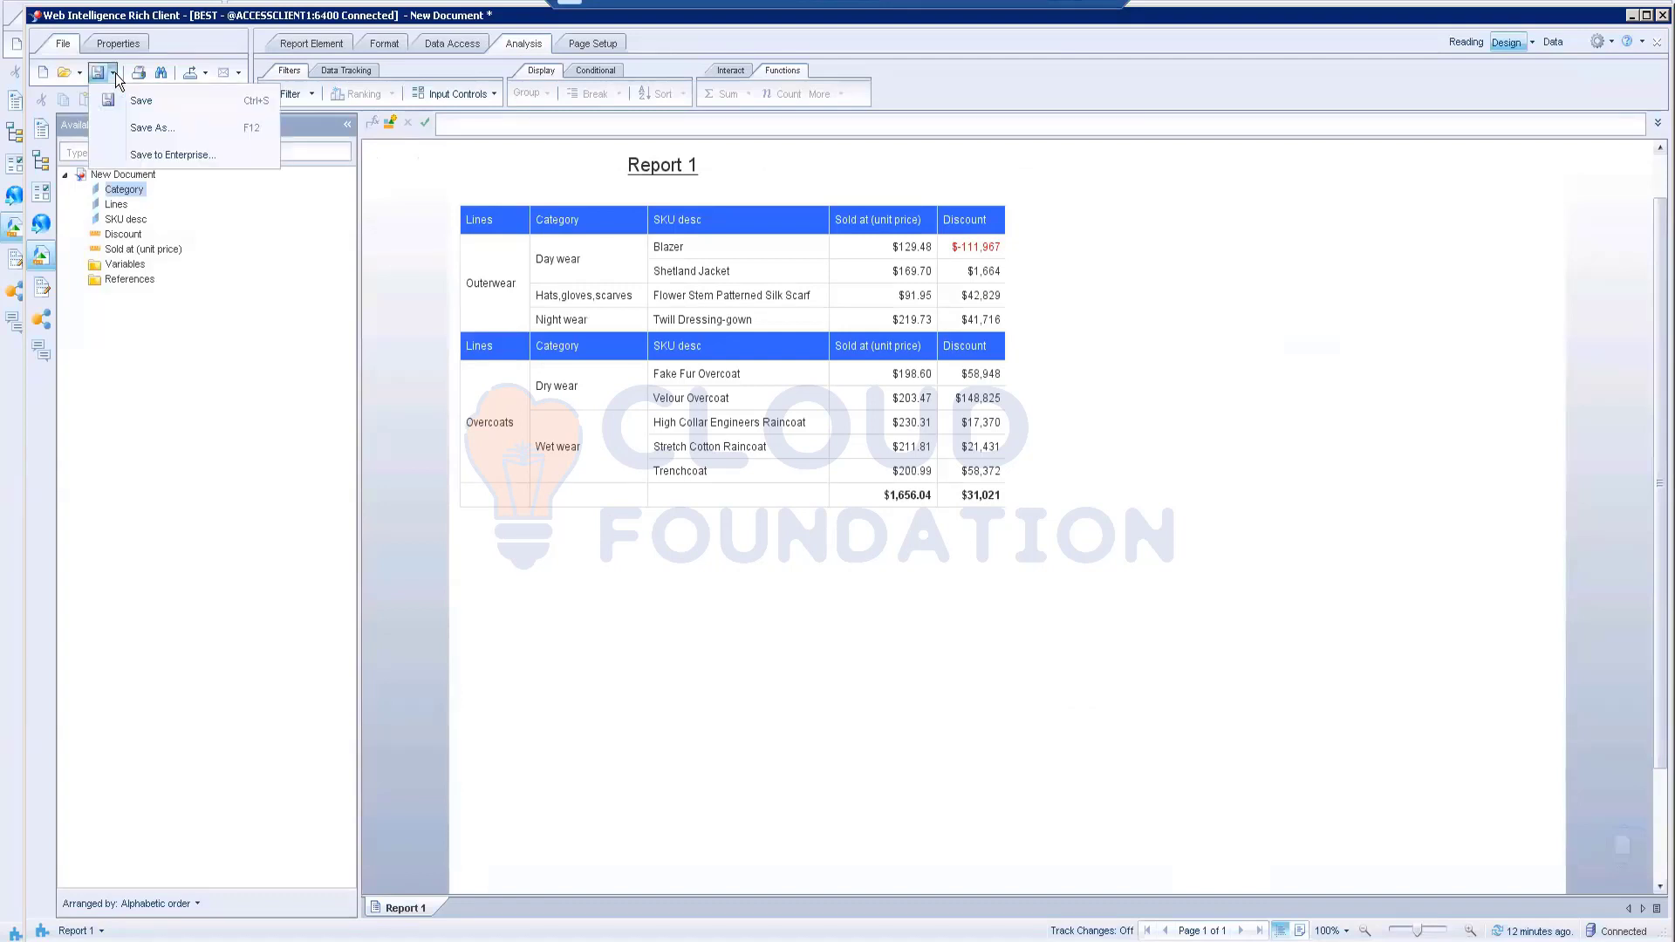
{"action": "left_click", "coordinate": [184, 155]}
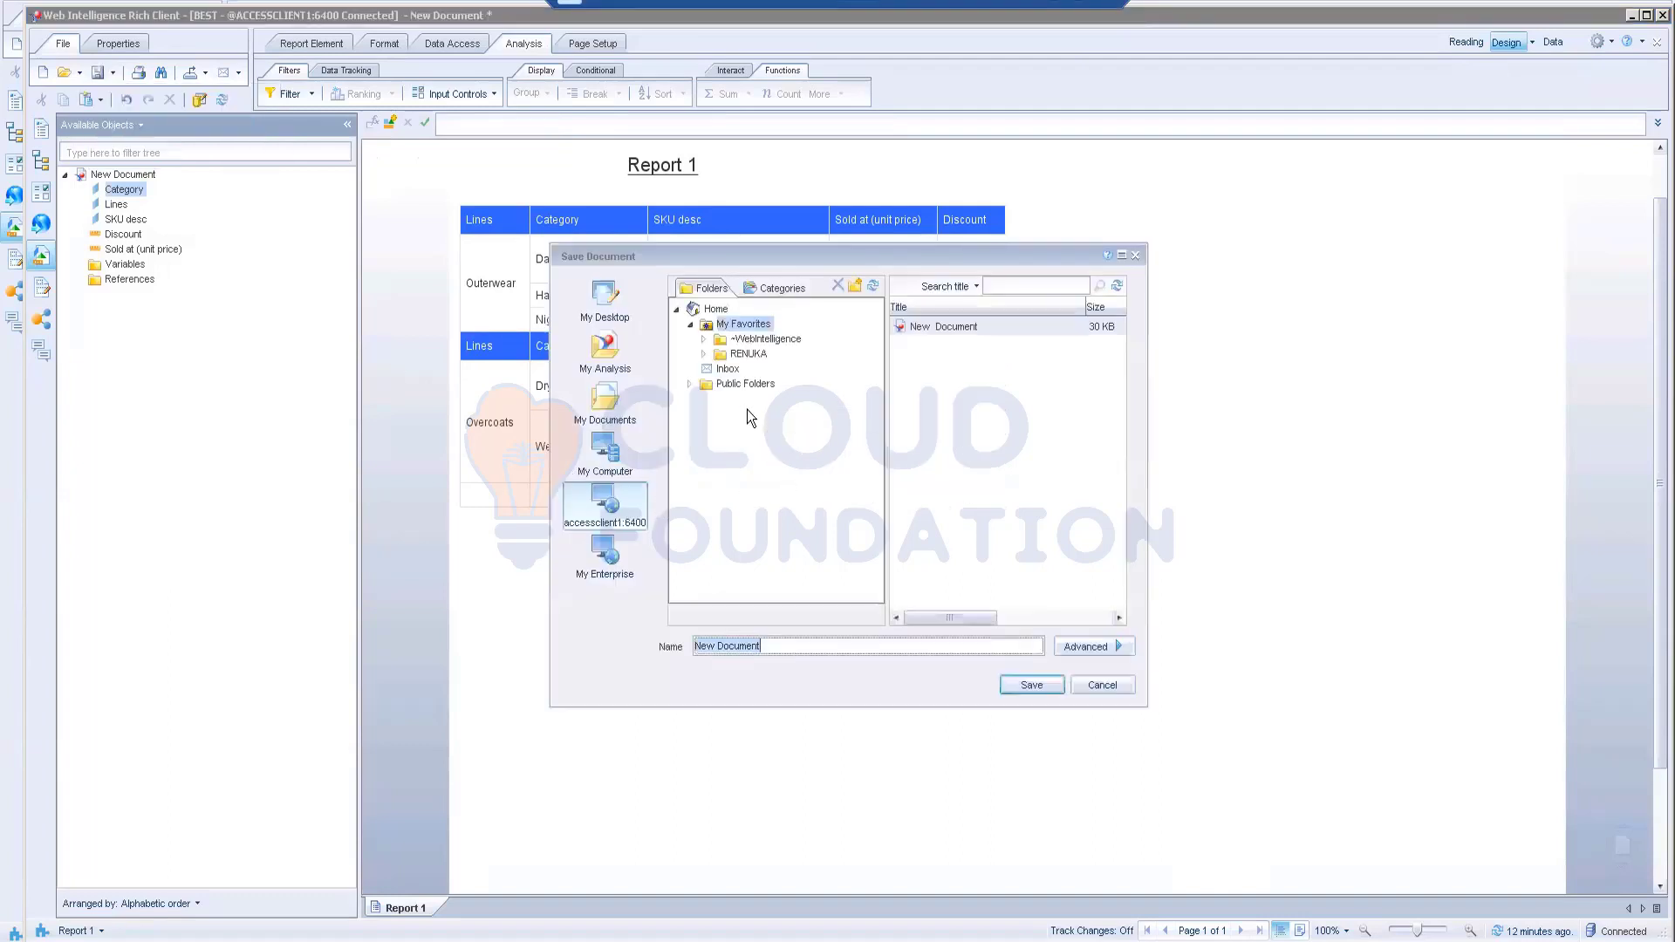
{"action": "left_click", "coordinate": [746, 353]}
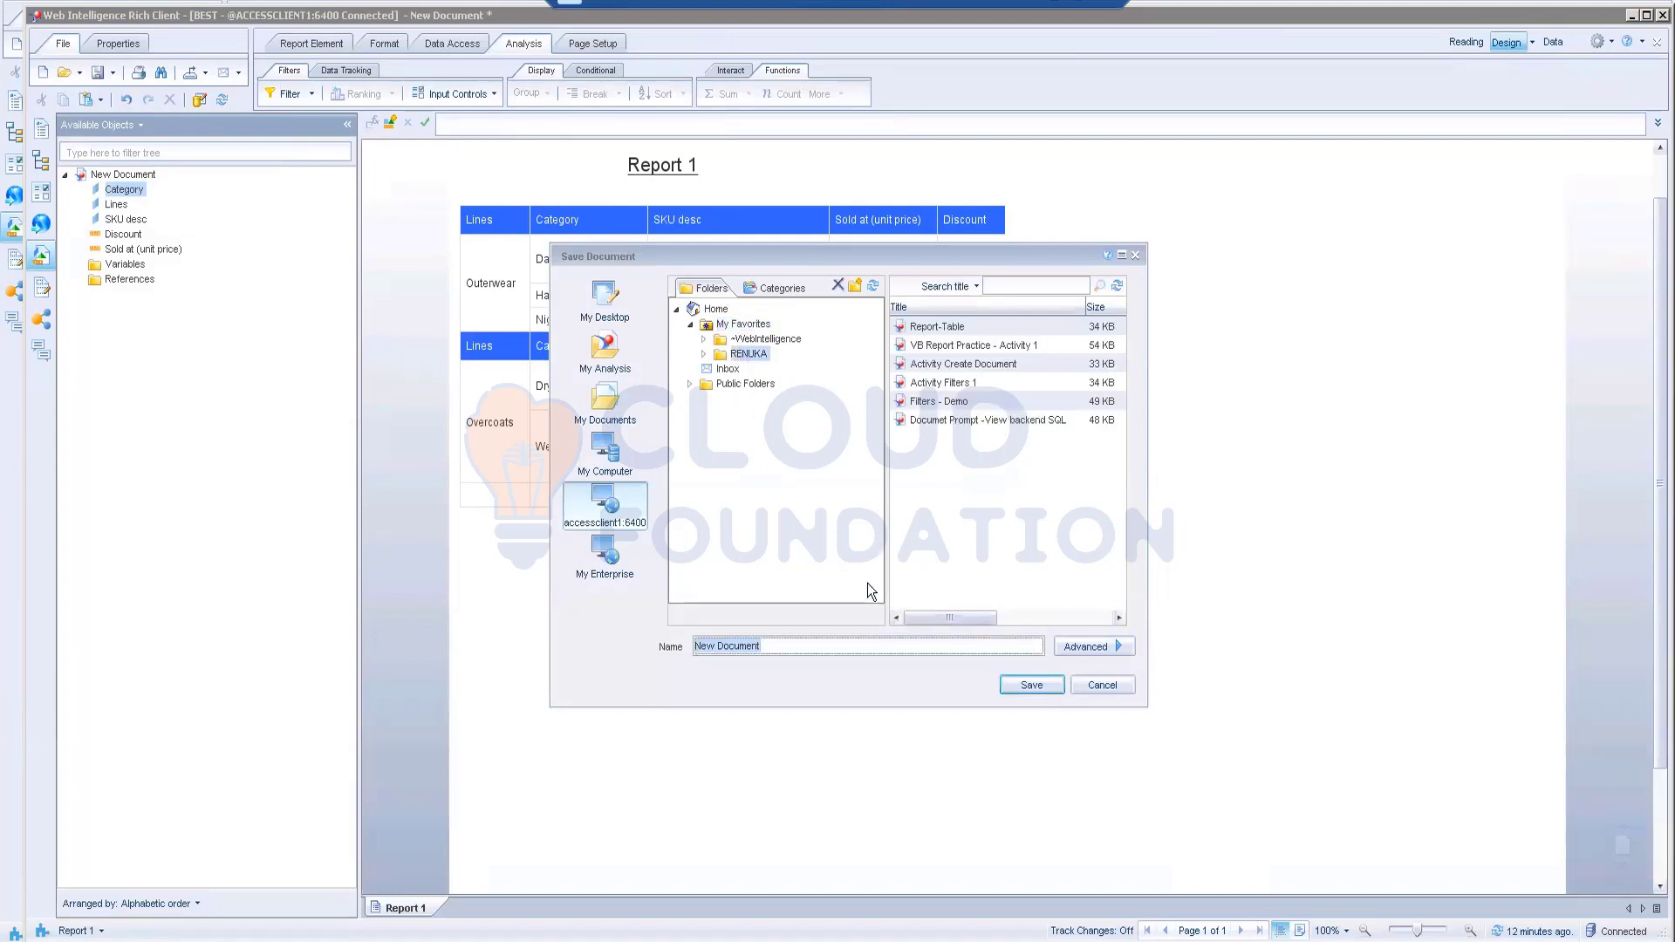
{"action": "type", "text": "Formatting - B"}
{"action": "key", "text": "BackSpace"}
{"action": "key", "text": "BackSpace"}
{"action": "key", "text": "BackSpace"}
{"action": "key", "text": "BackSpace"}
{"action": "type", "text": "Activity"}
{"action": "key", "text": "Left"}
{"action": "key", "text": "Left"}
{"action": "key", "text": "Left"}
{"action": "key", "text": "Left"}
{"action": "key", "text": "Left"}
{"action": "key", "text": "Left"}
{"action": "key", "text": "Left"}
{"action": "key", "text": "Left"}
{"action": "left_click", "coordinate": [1038, 686]}
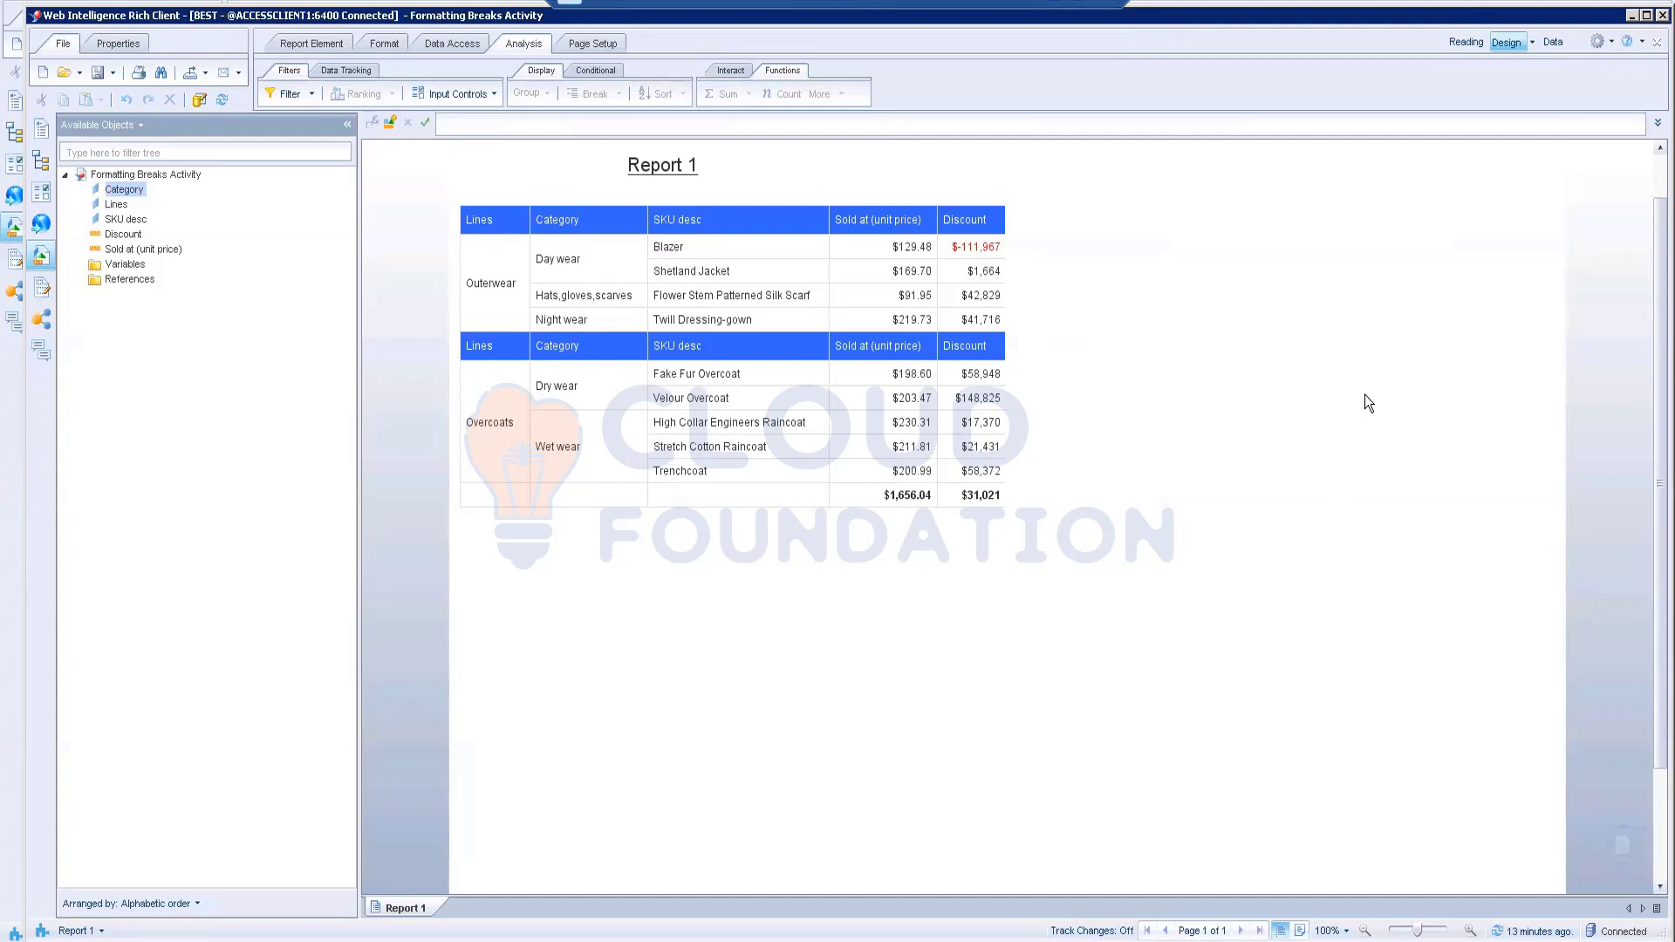
{"action": "left_click", "coordinate": [530, 300]}
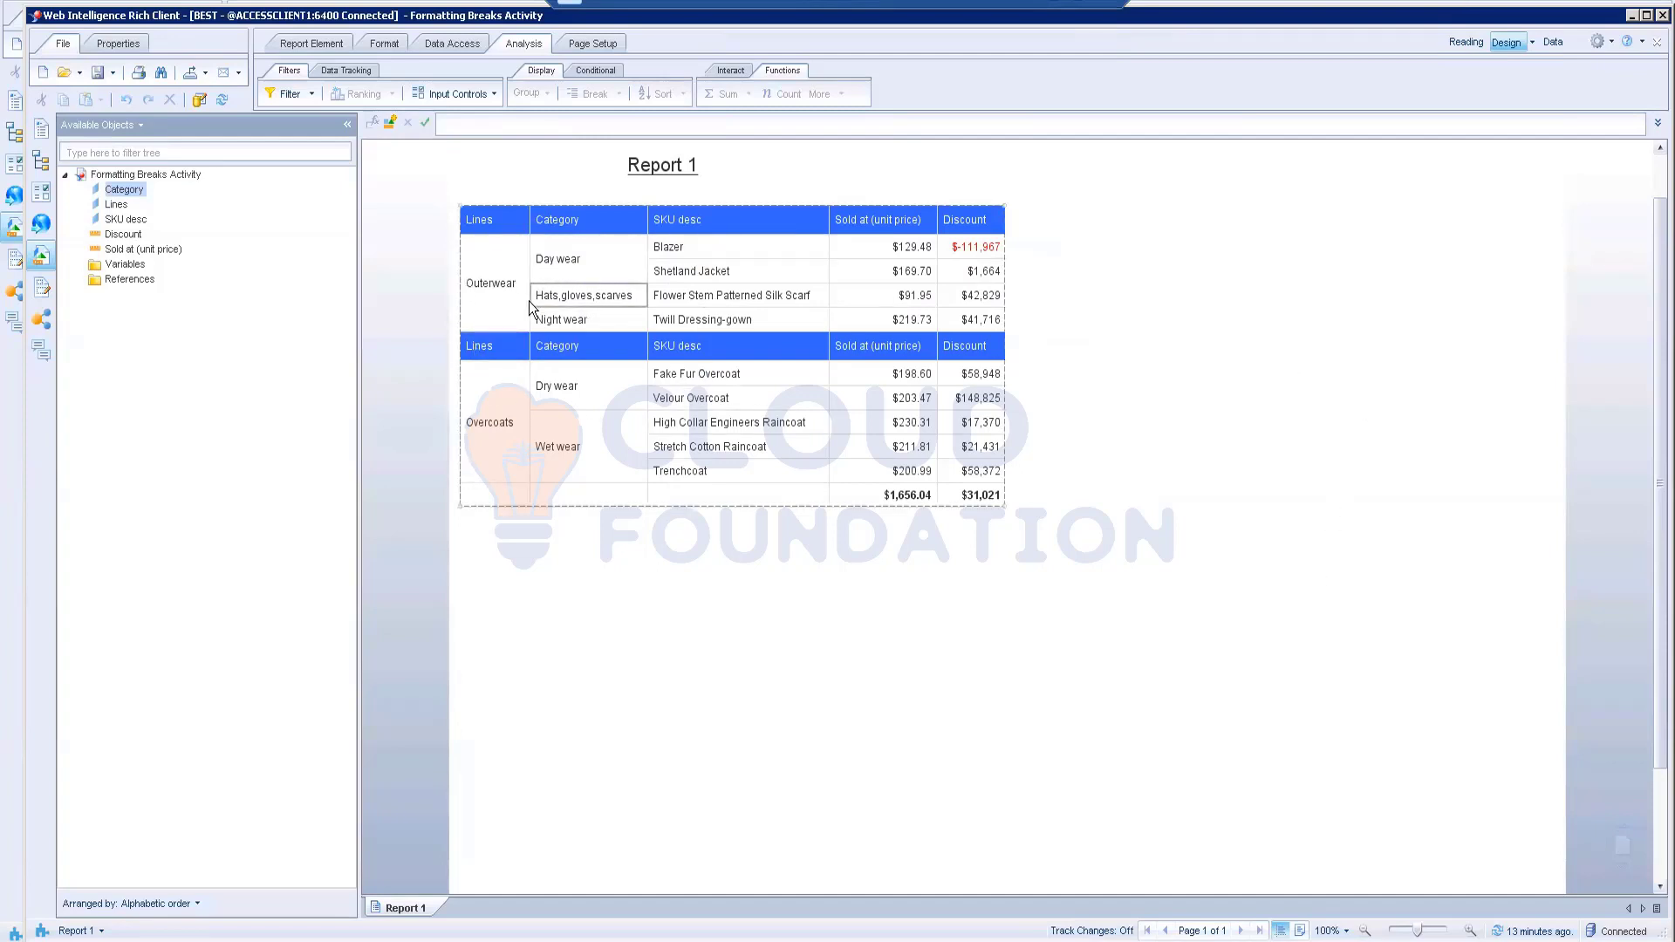
{"action": "left_click", "coordinate": [562, 258]}
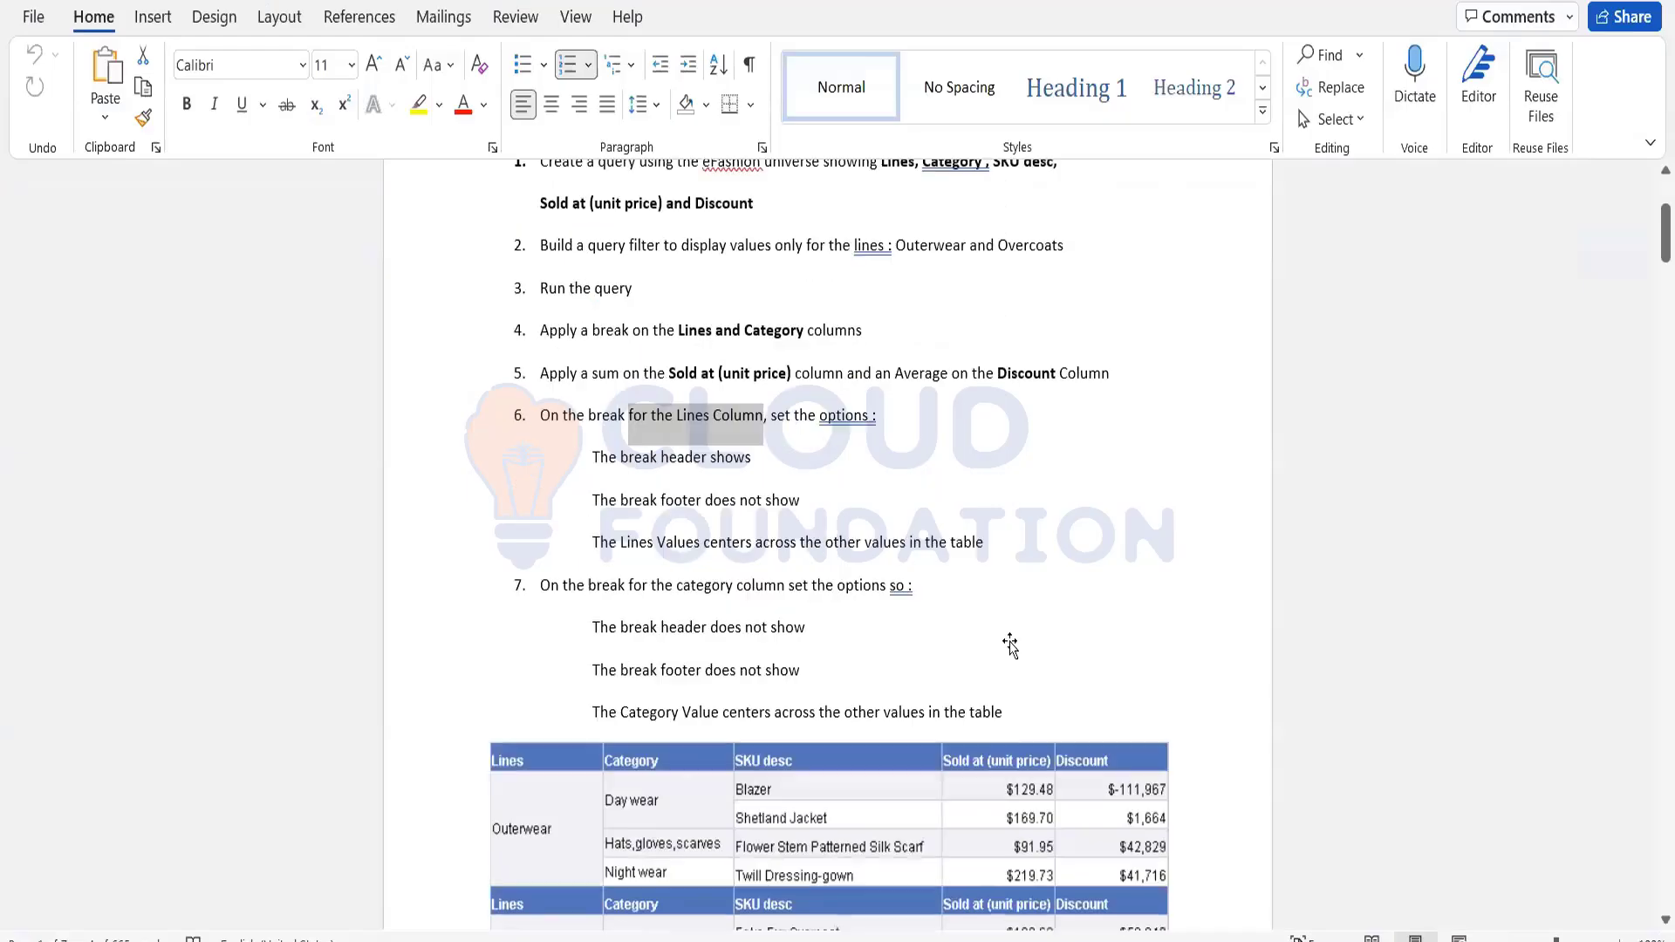
- Switch to the Word exercise document and look through the activities that follow Formatting Breaks, starting with Creating Crosstab Report
{"action": "scroll", "coordinate": [1012, 641], "scroll_direction": "up", "scroll_amount": 3}
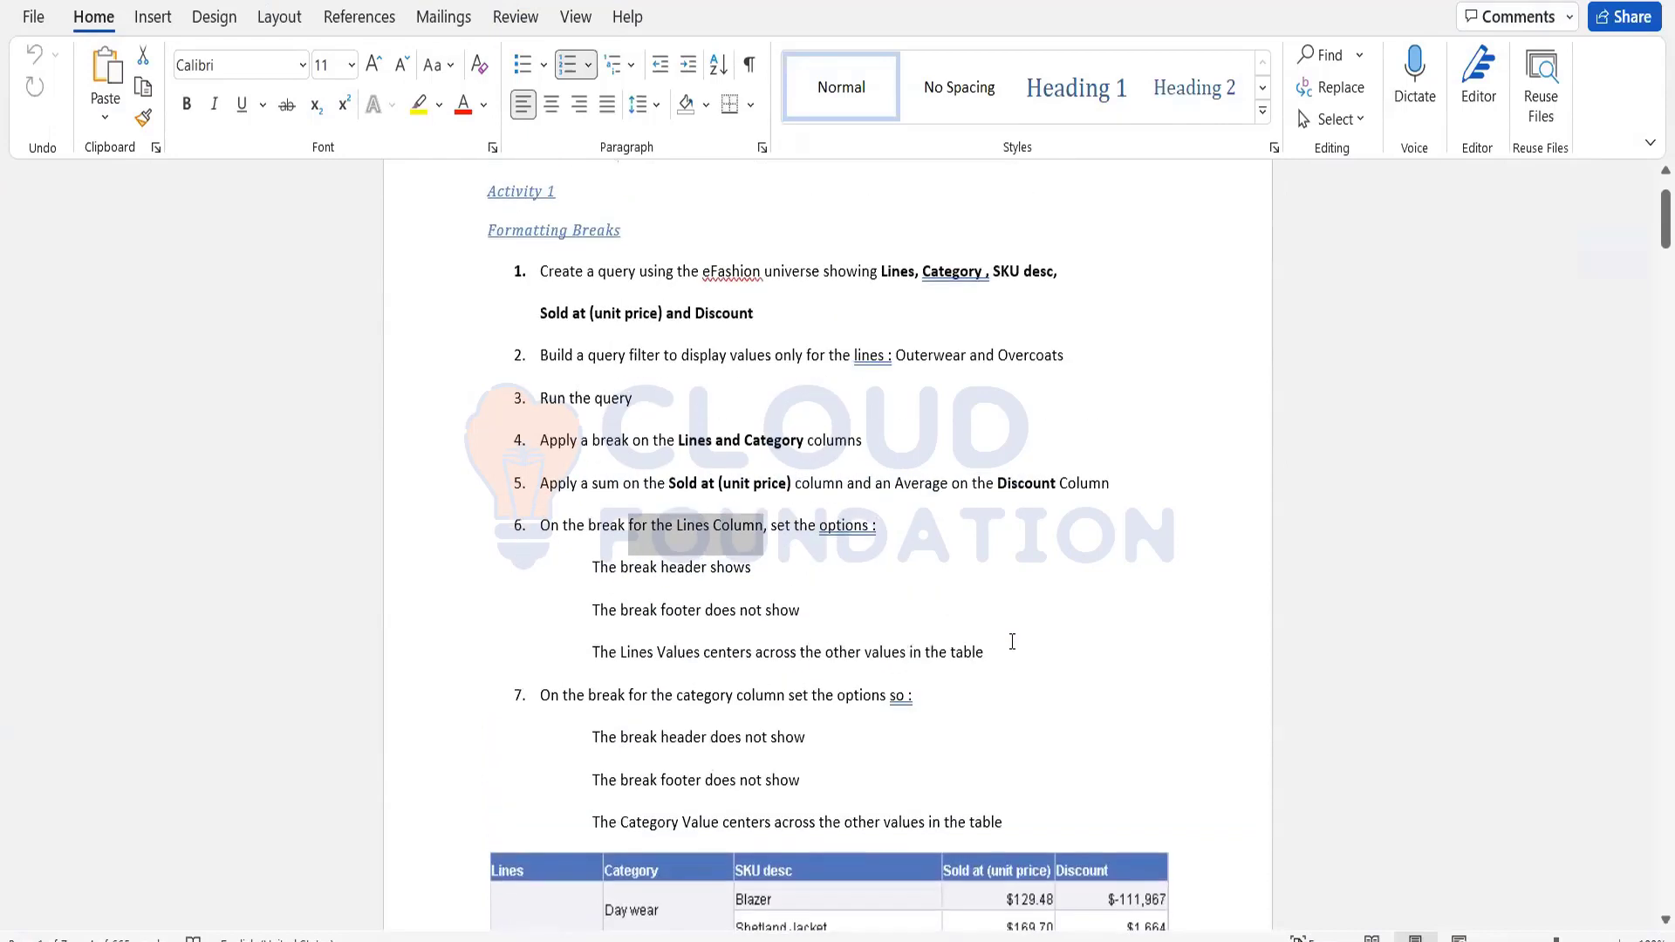
{"action": "scroll", "coordinate": [1011, 642], "scroll_direction": "down", "scroll_amount": 15}
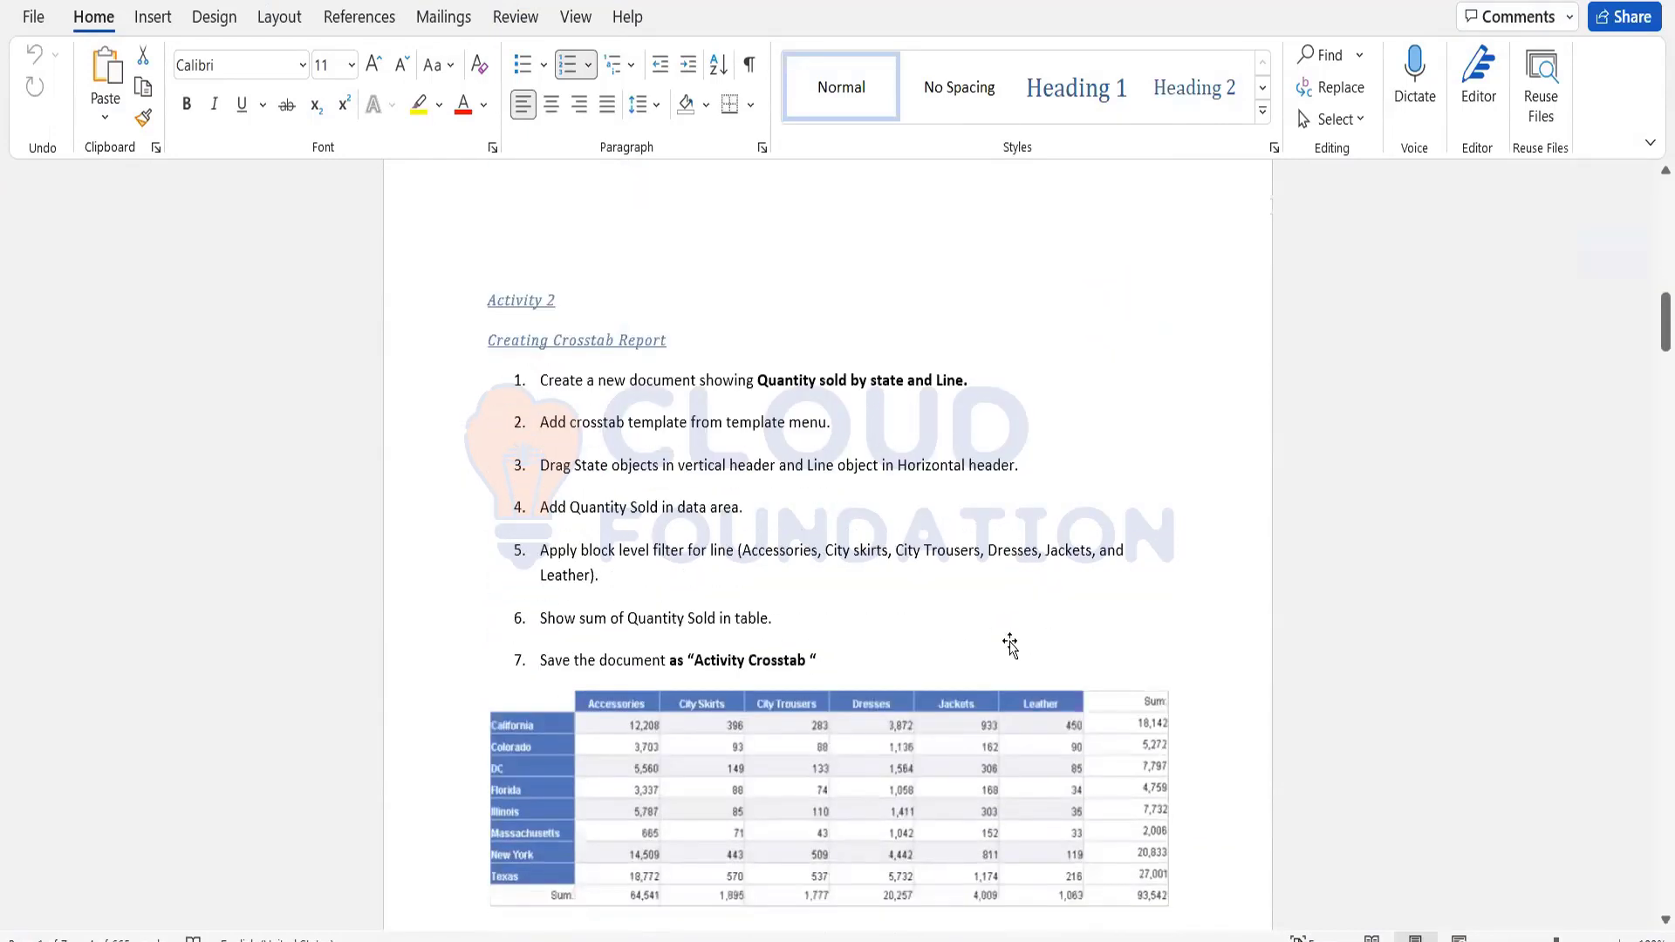
{"action": "scroll", "coordinate": [1010, 645], "scroll_direction": "down", "scroll_amount": 3}
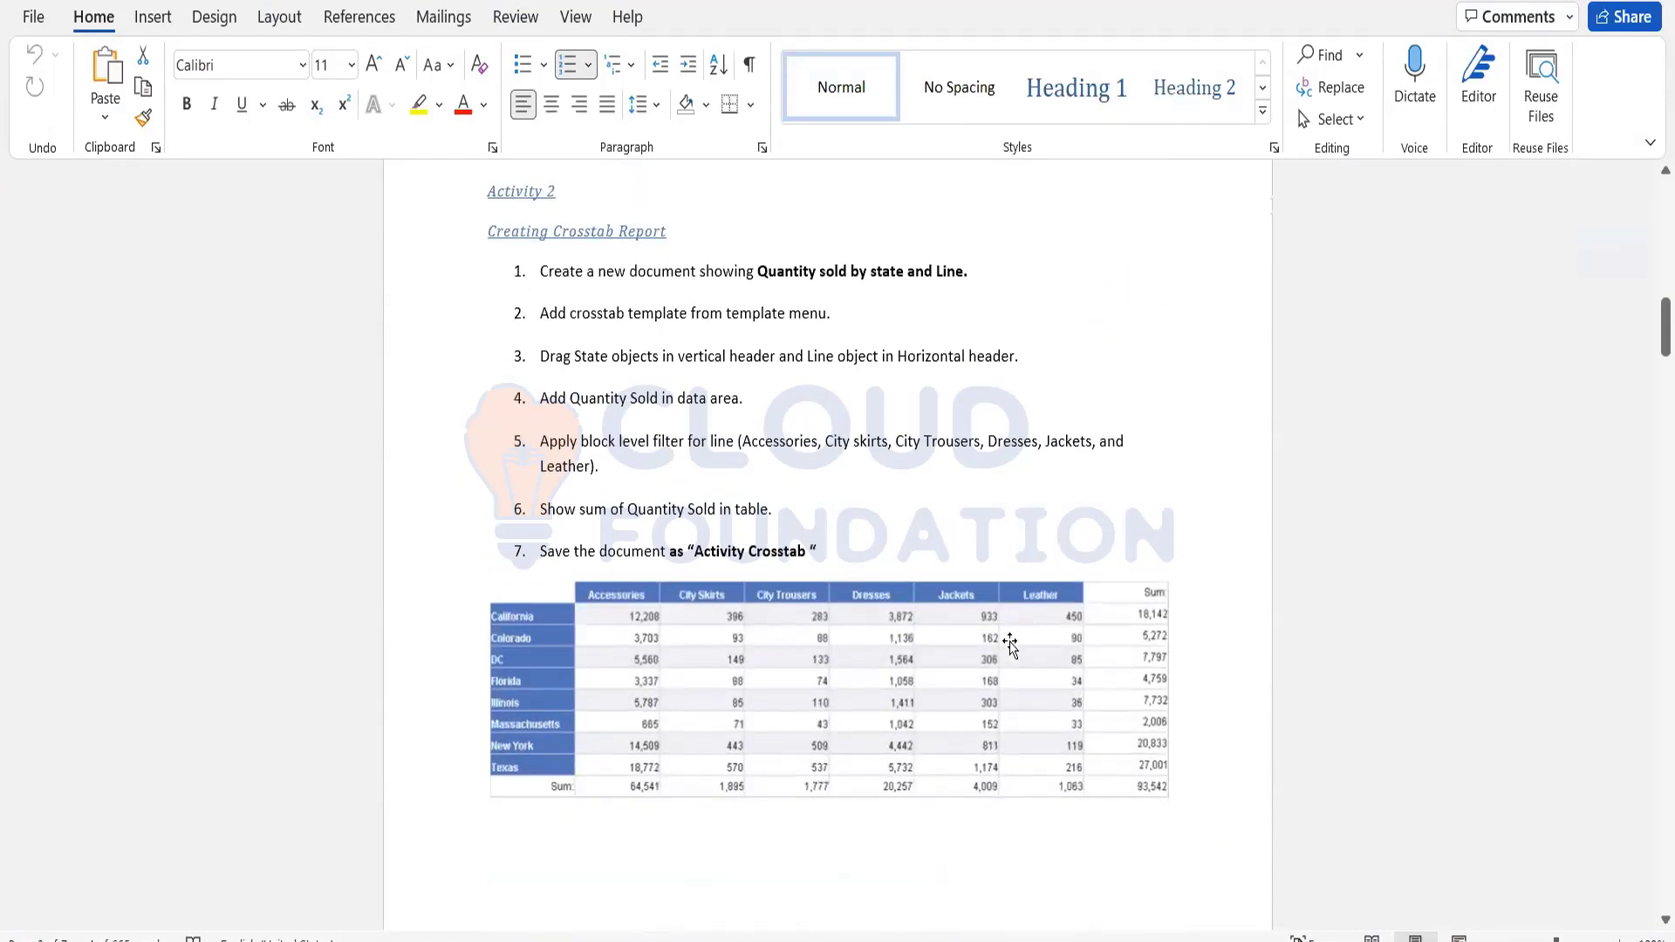
{"action": "scroll", "coordinate": [1010, 645], "scroll_direction": "down", "scroll_amount": 10}
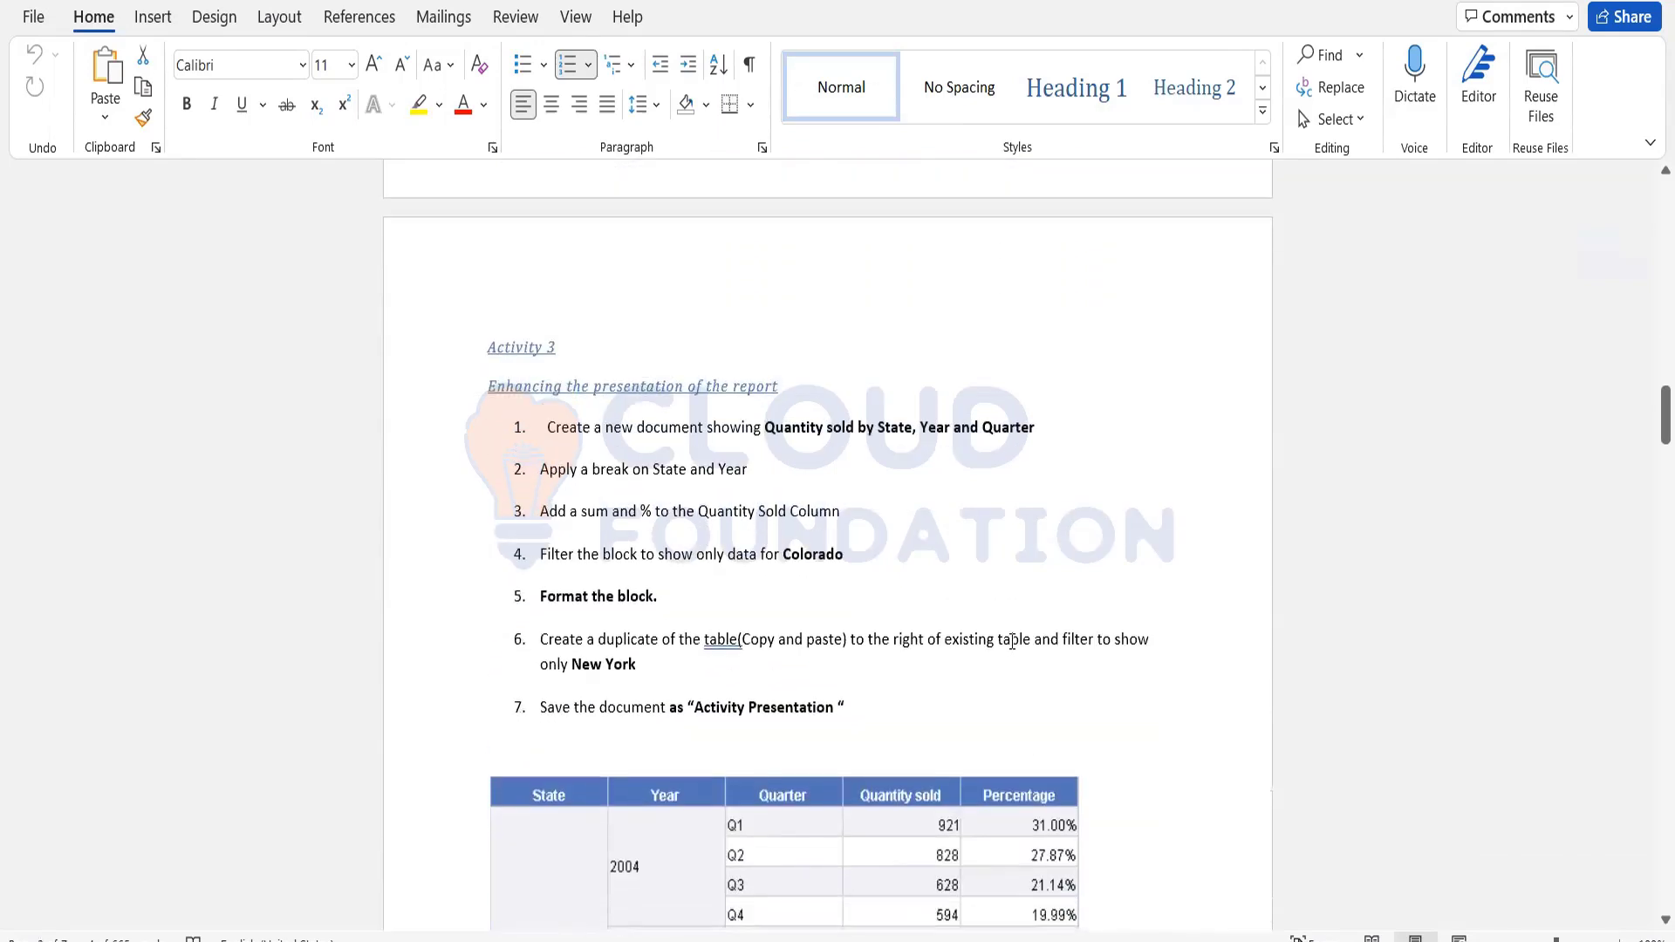
{"action": "scroll", "coordinate": [1012, 641], "scroll_direction": "down", "scroll_amount": 20}
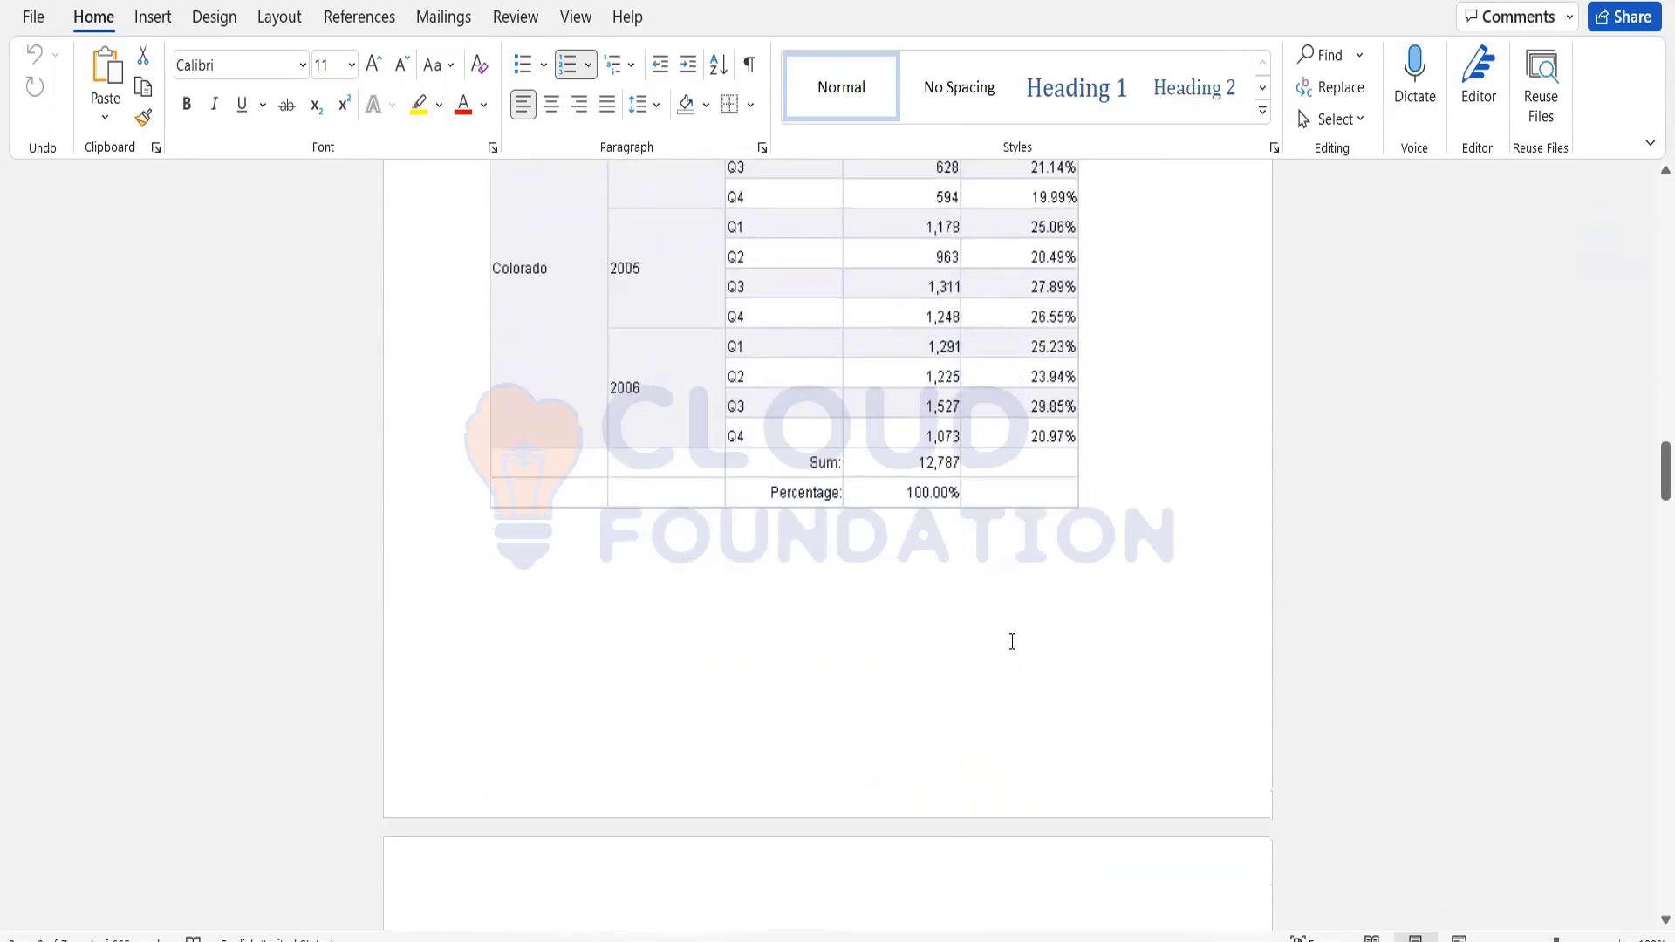
{"action": "scroll", "coordinate": [1012, 641], "scroll_direction": "down", "scroll_amount": 20}
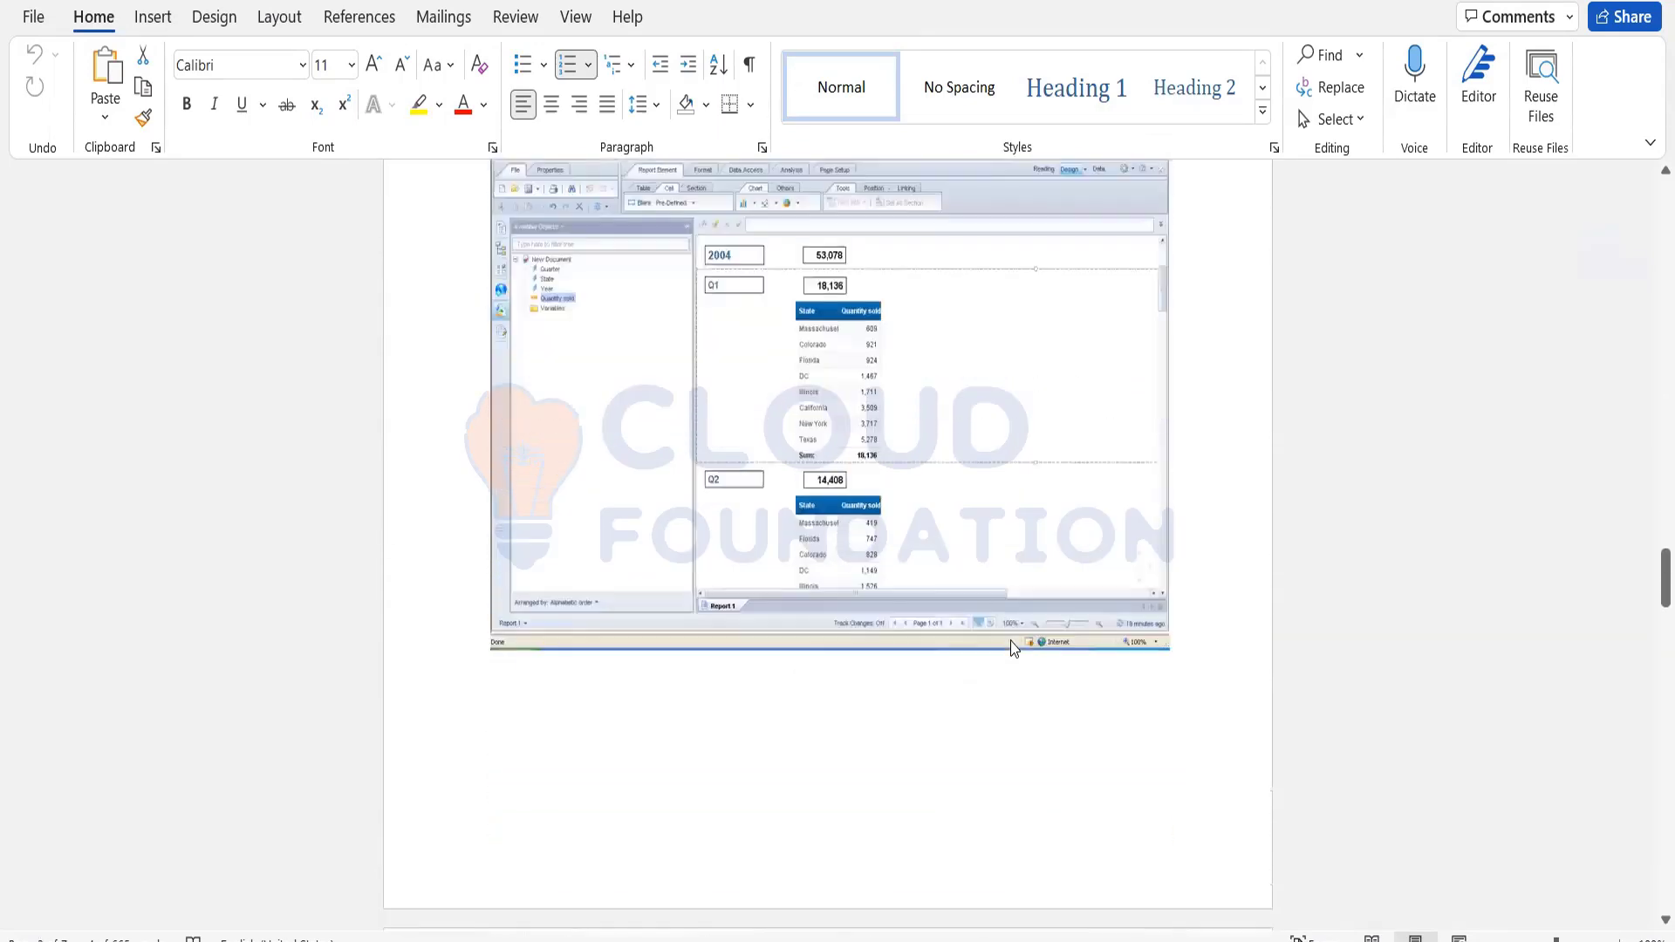
{"action": "scroll", "coordinate": [1012, 642], "scroll_direction": "down", "scroll_amount": 20}
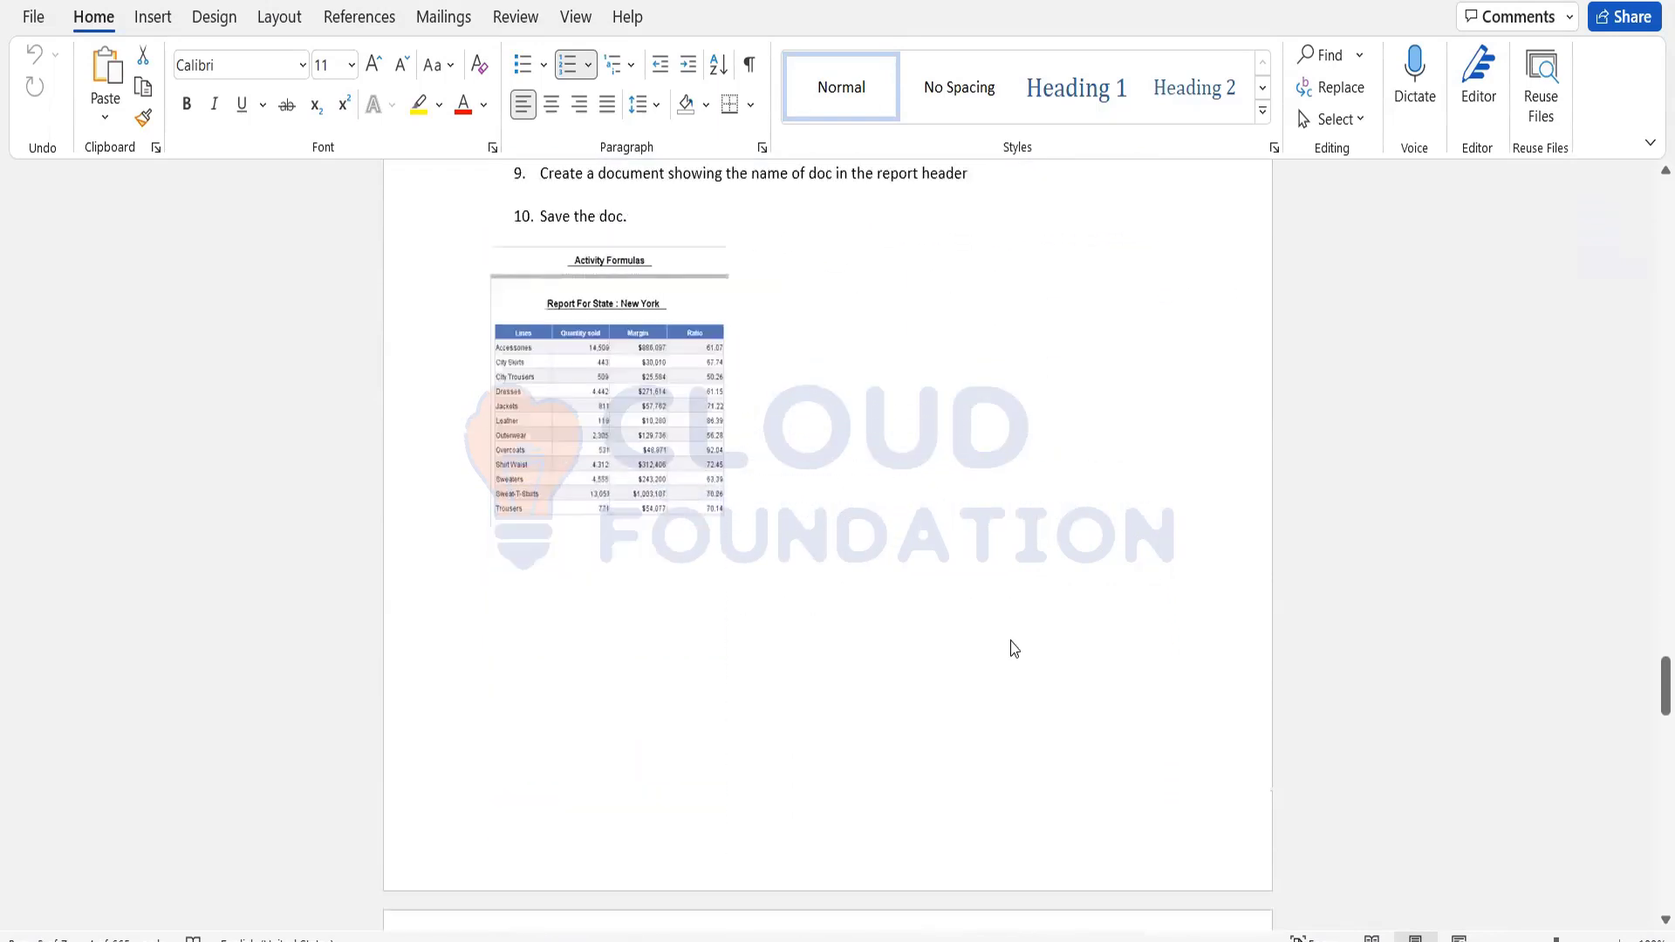
- Look through the remaining exercise activities down to the Activity Alerter sample table and back up to the Activity 1 table
{"action": "scroll", "coordinate": [1012, 641], "scroll_direction": "down", "scroll_amount": 20}
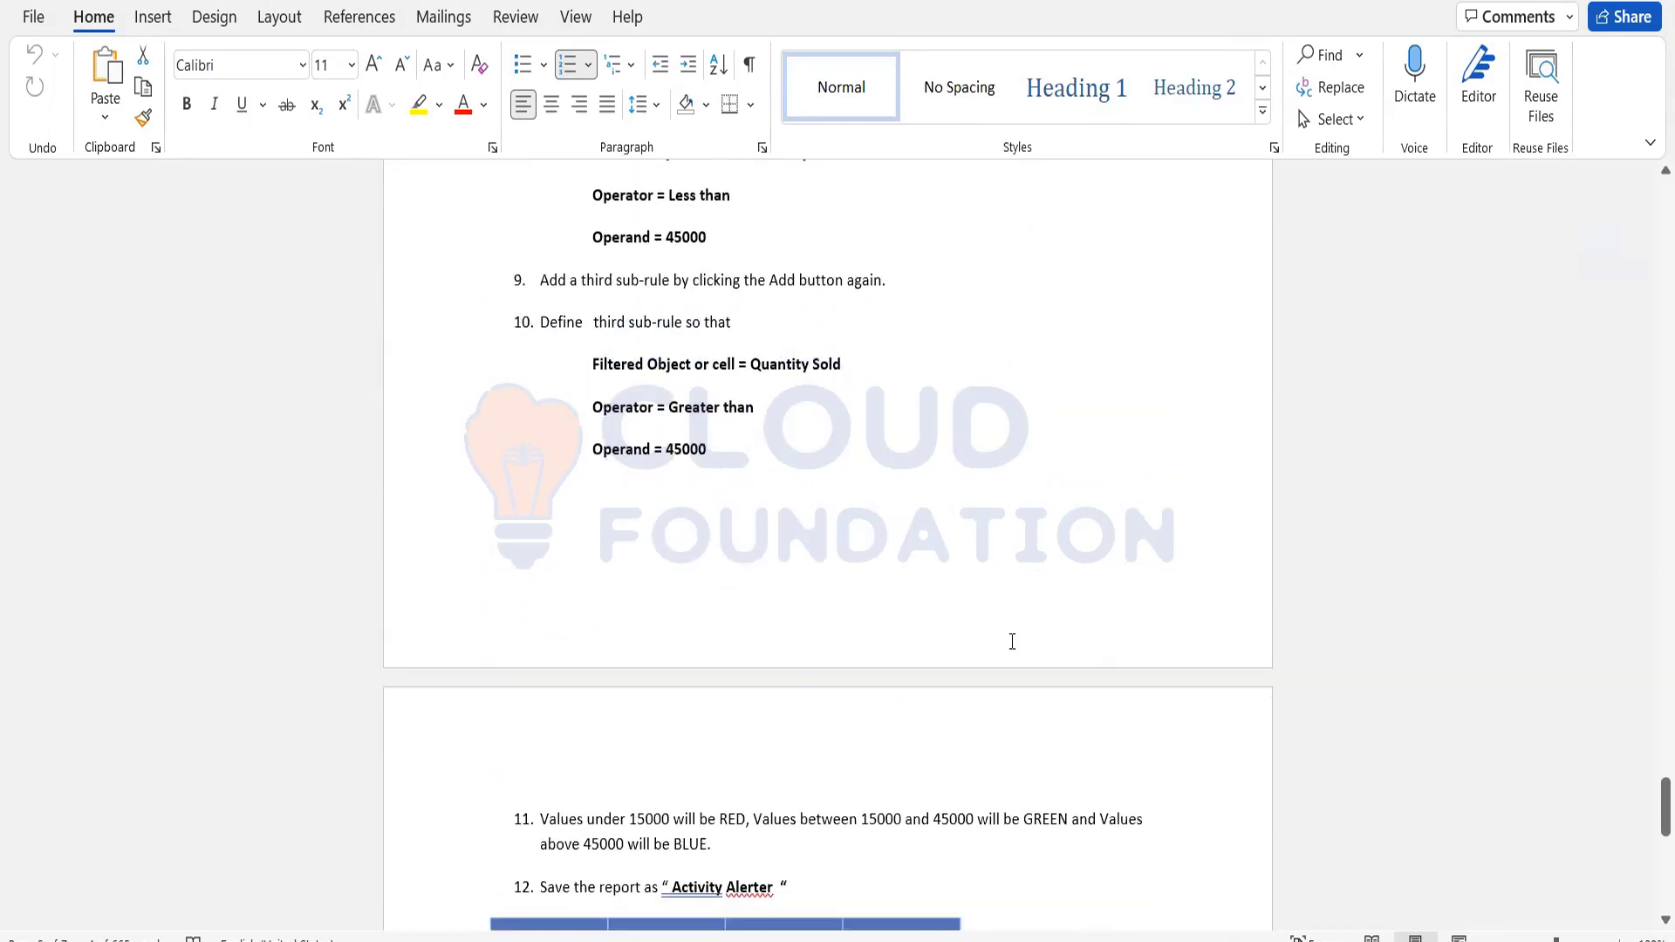
{"action": "scroll", "coordinate": [1012, 641], "scroll_direction": "down", "scroll_amount": 15}
{"action": "scroll", "coordinate": [1011, 641], "scroll_direction": "up", "scroll_amount": 8}
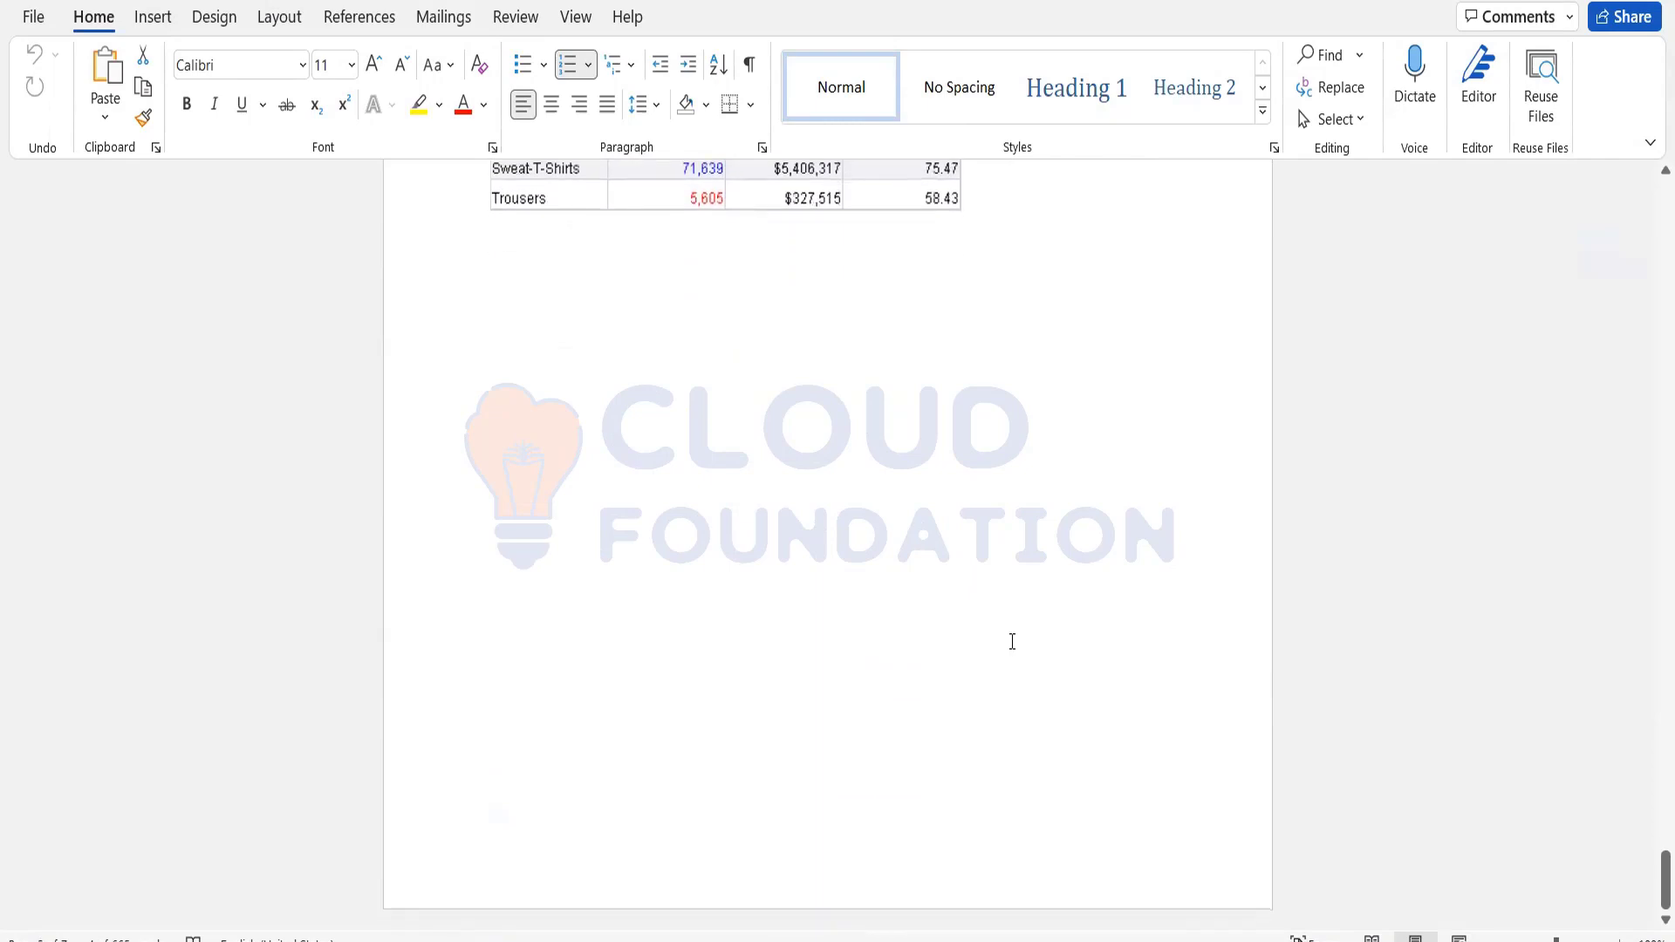
{"action": "scroll", "coordinate": [1012, 641], "scroll_direction": "up", "scroll_amount": 20}
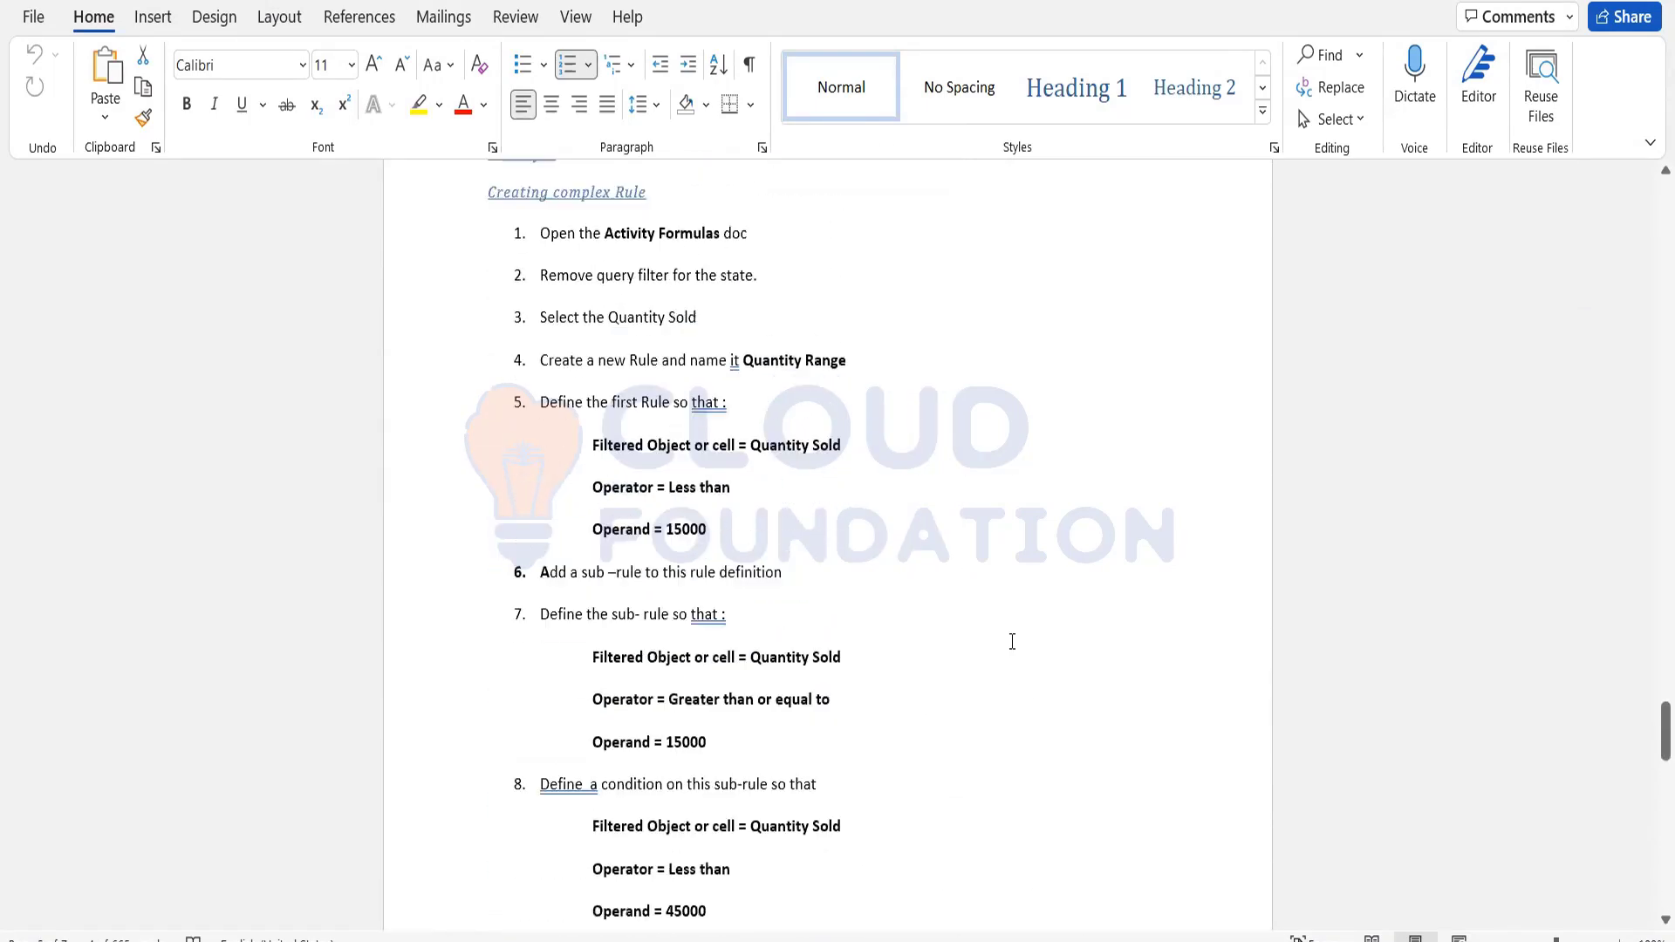
{"action": "scroll", "coordinate": [1012, 641], "scroll_direction": "up", "scroll_amount": 20}
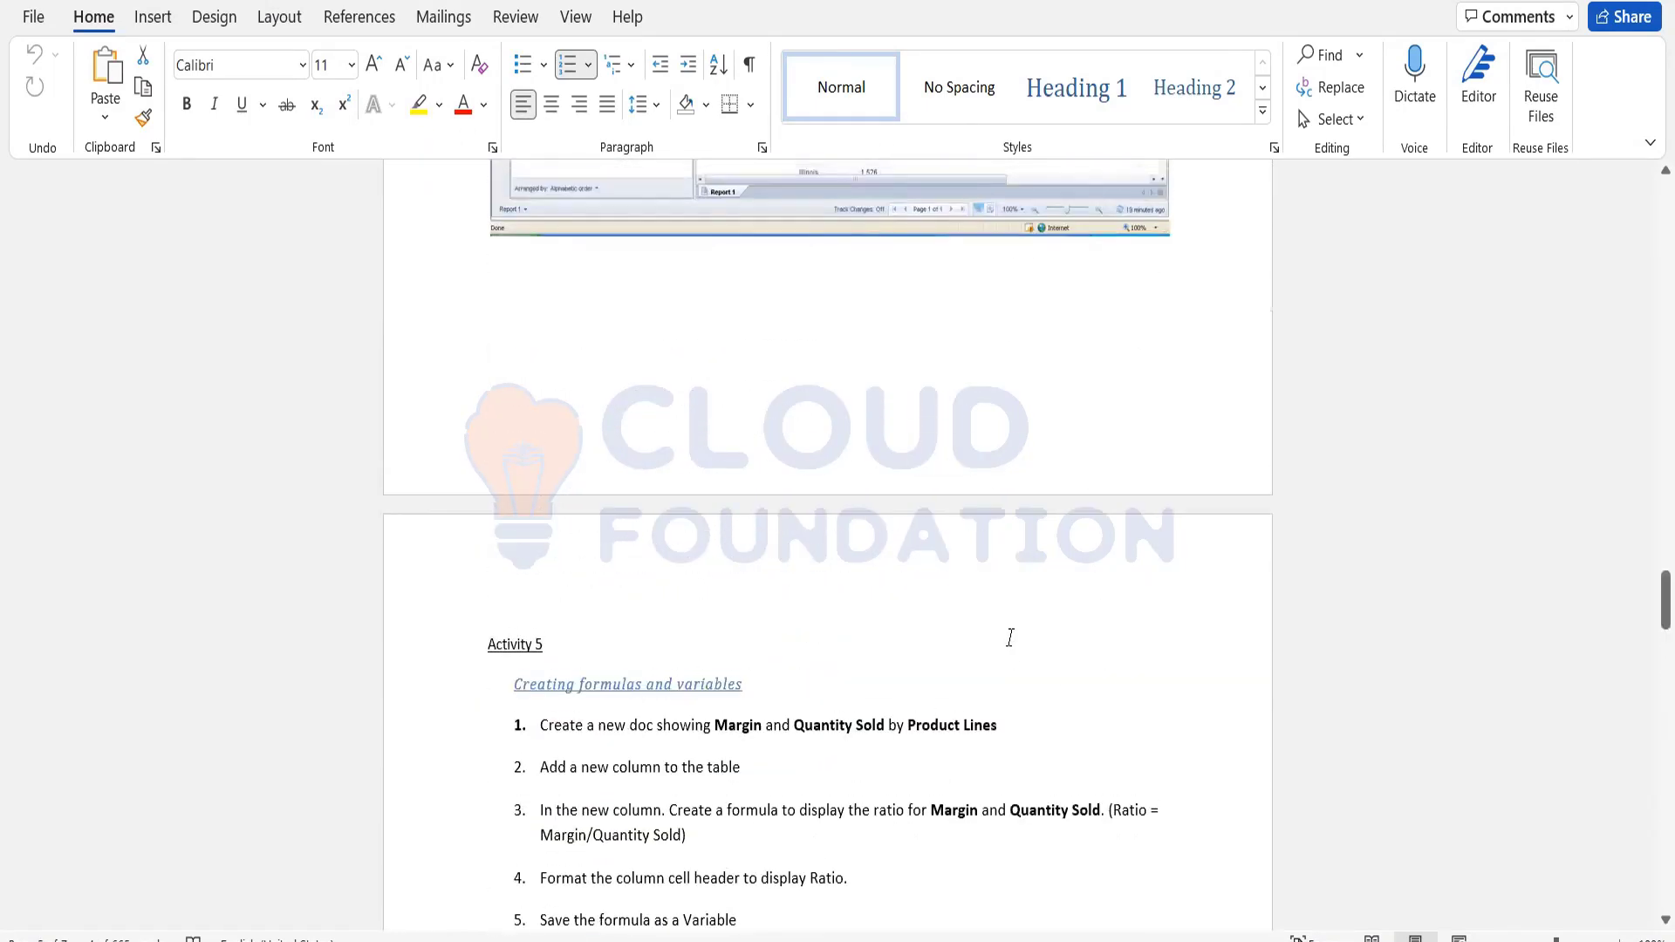
{"action": "scroll", "coordinate": [1010, 643], "scroll_direction": "up", "scroll_amount": 20}
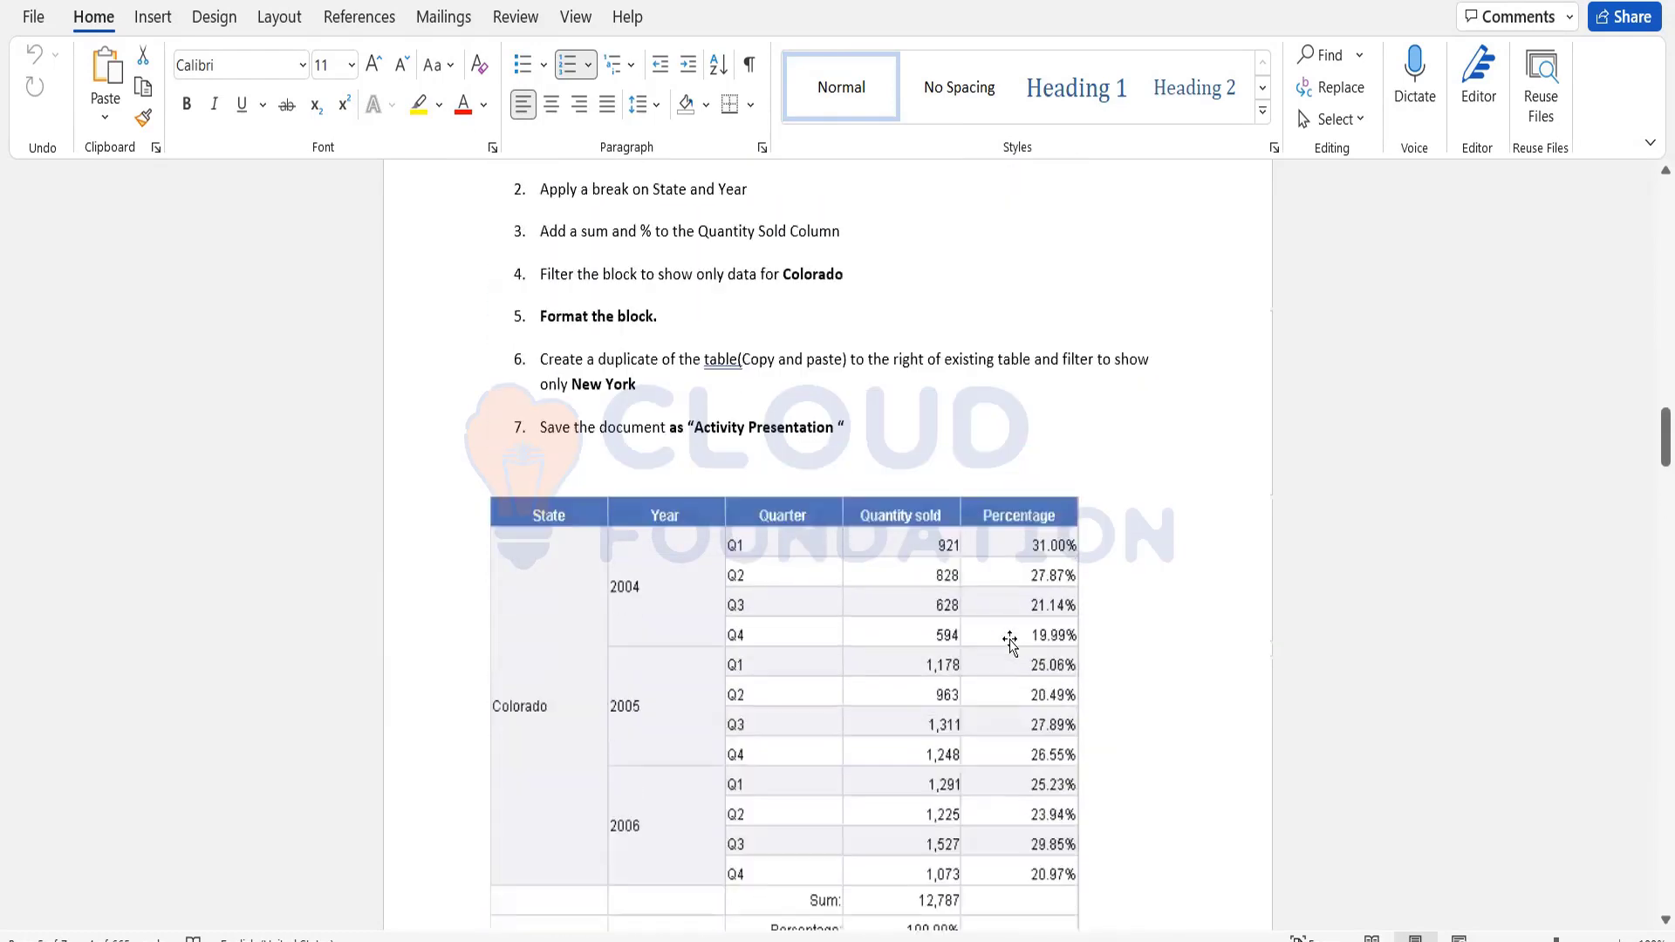
{"action": "scroll", "coordinate": [1012, 641], "scroll_direction": "up", "scroll_amount": 20}
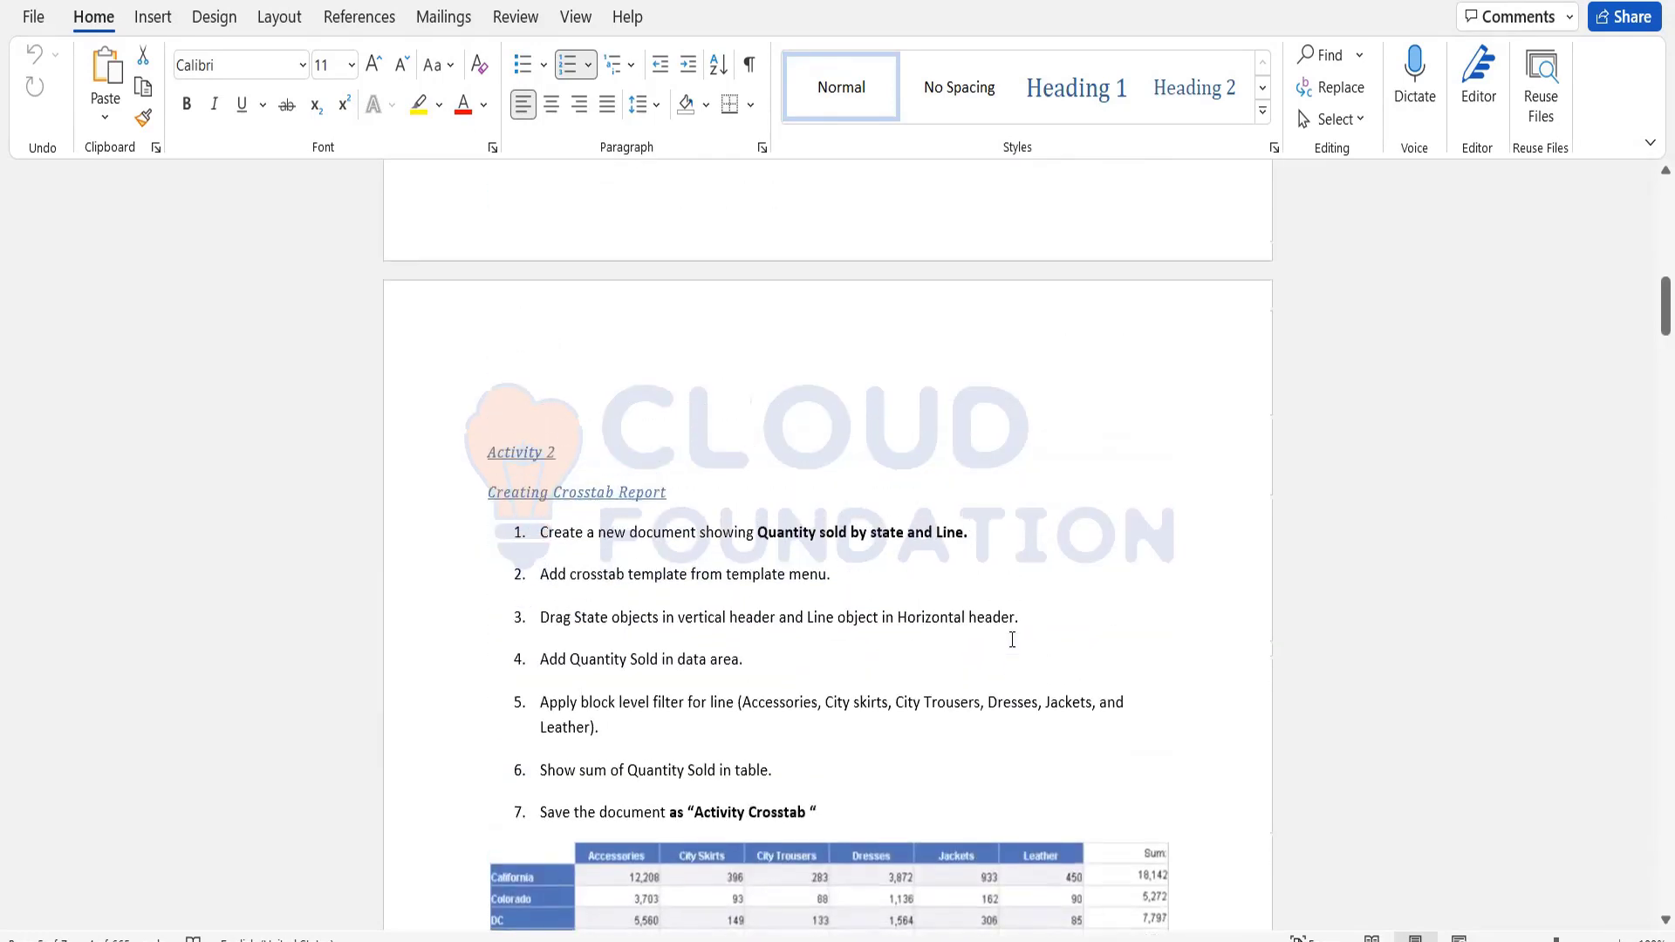
{"action": "scroll", "coordinate": [1009, 641], "scroll_direction": "up", "scroll_amount": 5}
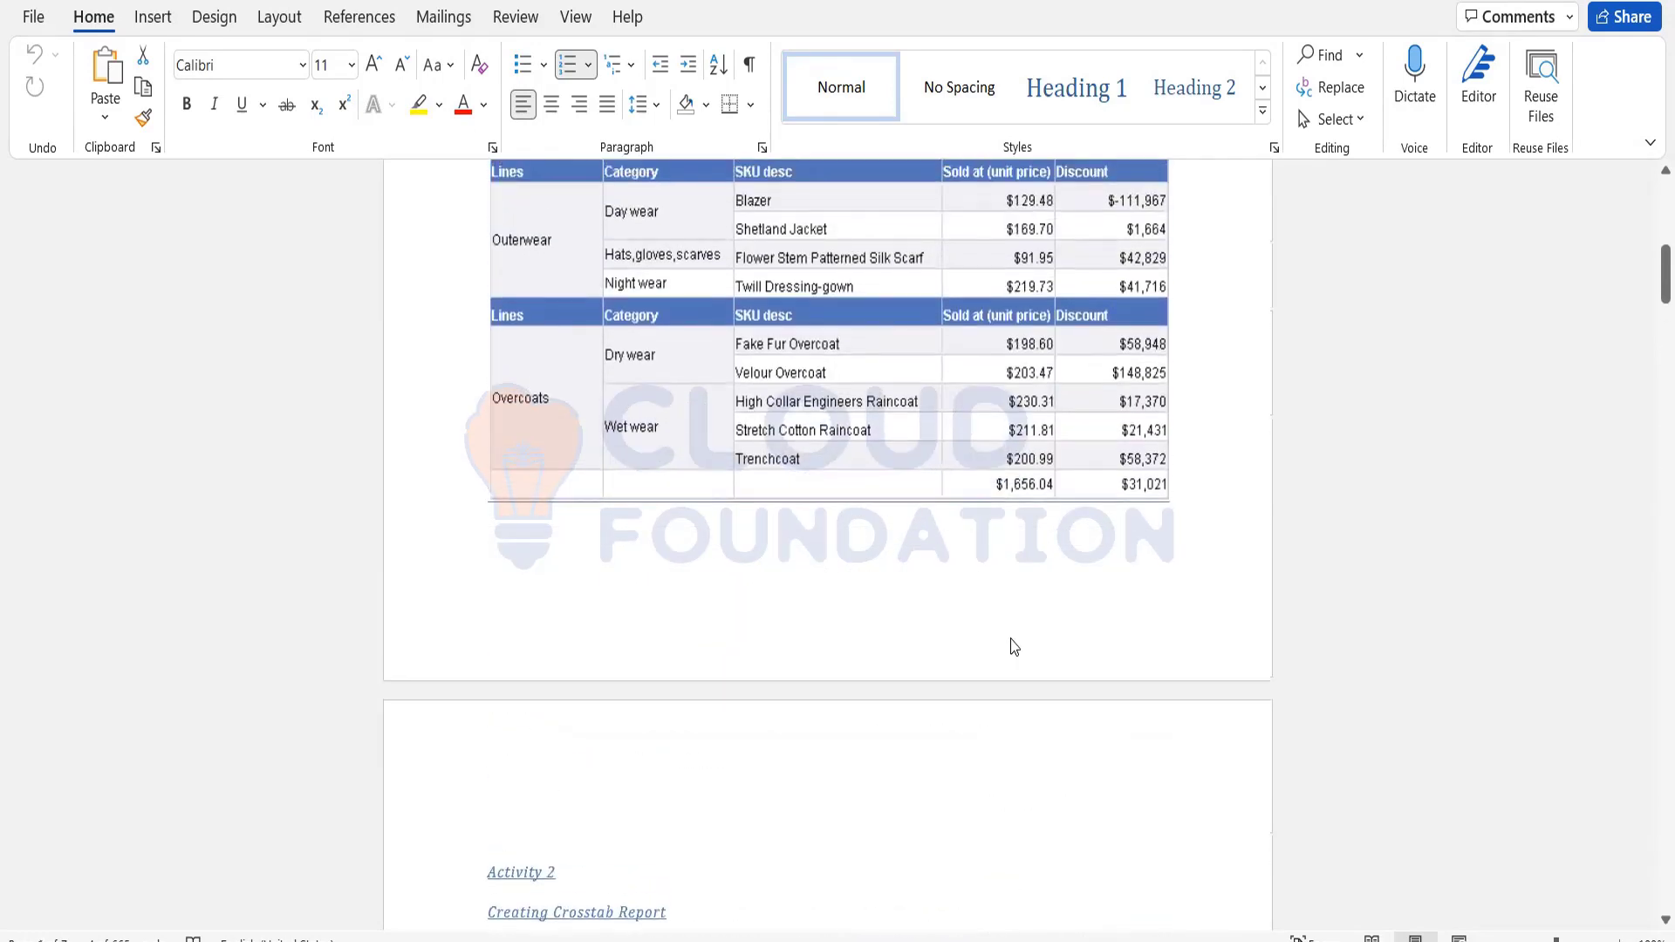
{"action": "scroll", "coordinate": [1011, 643], "scroll_direction": "up", "scroll_amount": 10}
- Read the Activity 2 Creating Crosstab Report instructions and sample table, focusing on the Quantity sold, state and Line requirement
{"action": "scroll", "coordinate": [1010, 643], "scroll_direction": "down", "scroll_amount": 20}
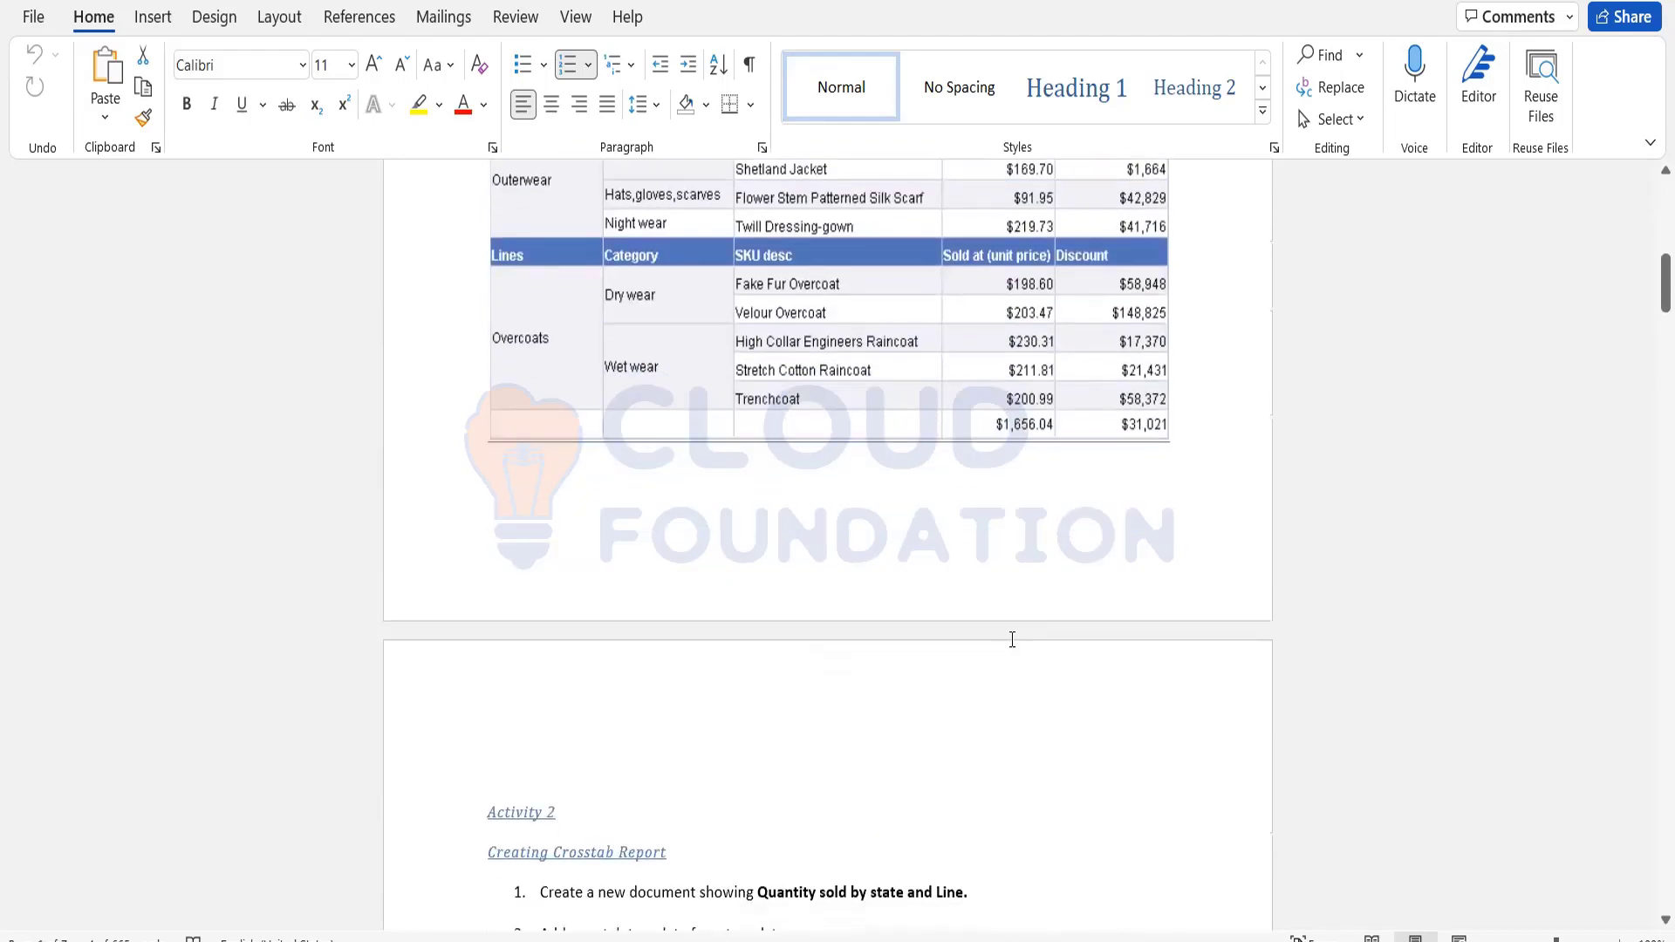
{"action": "scroll", "coordinate": [1011, 639], "scroll_direction": "down", "scroll_amount": 4}
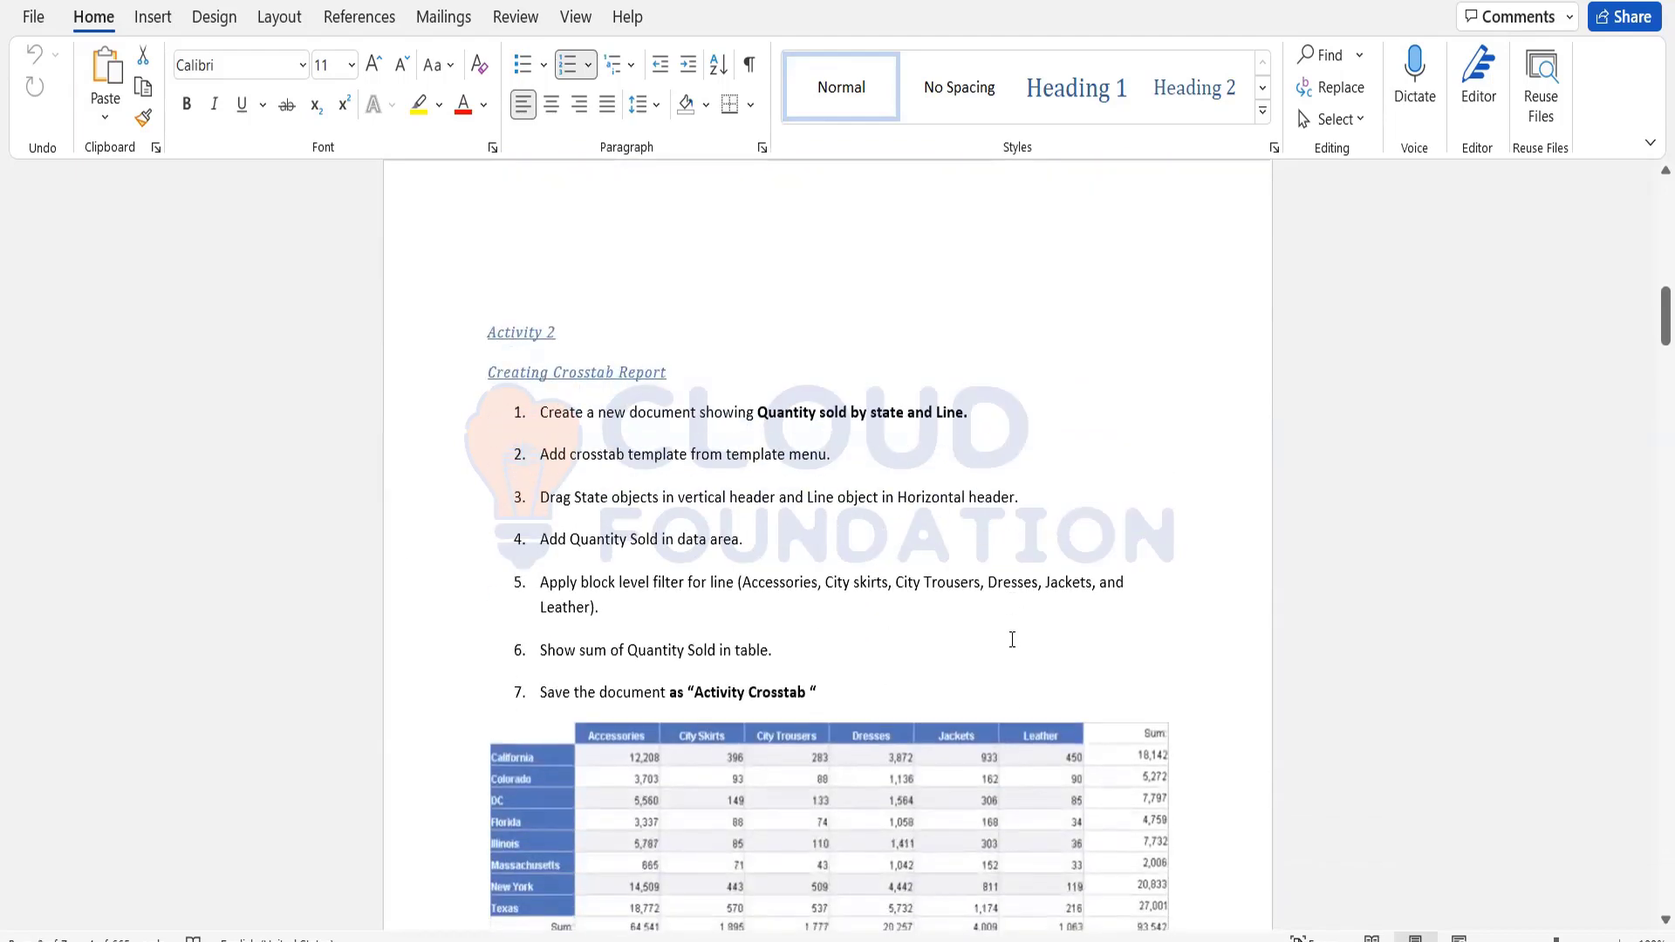
{"action": "scroll", "coordinate": [1010, 642], "scroll_direction": "down", "scroll_amount": 4}
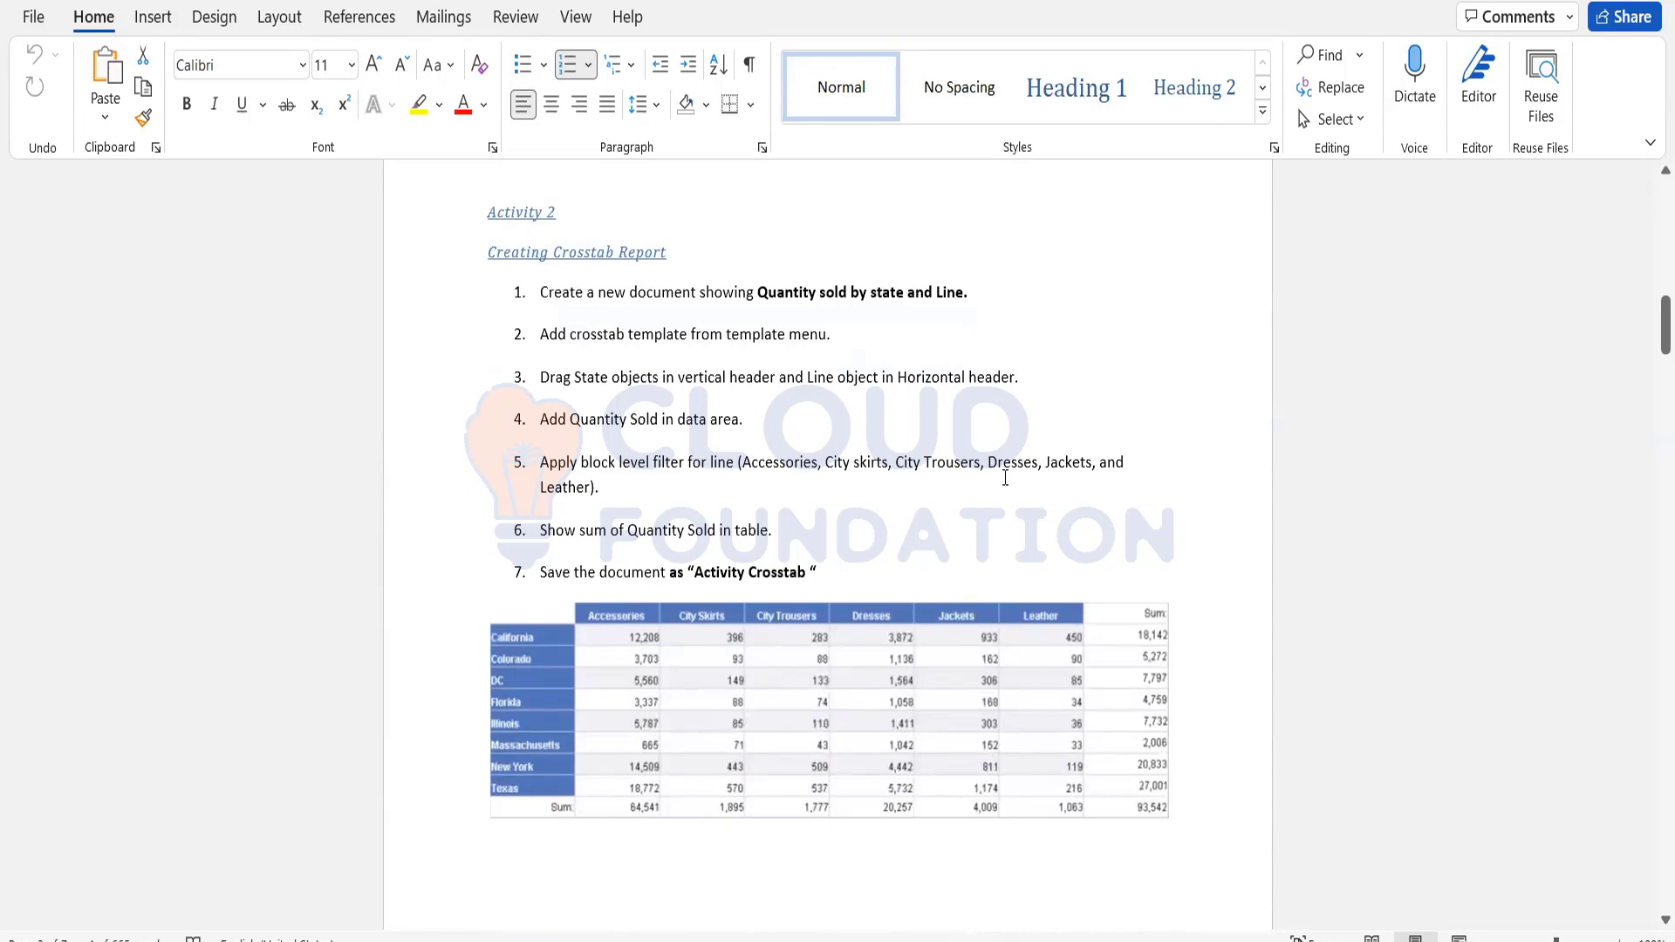
{"action": "scroll", "coordinate": [1005, 478], "scroll_direction": "down", "scroll_amount": 1}
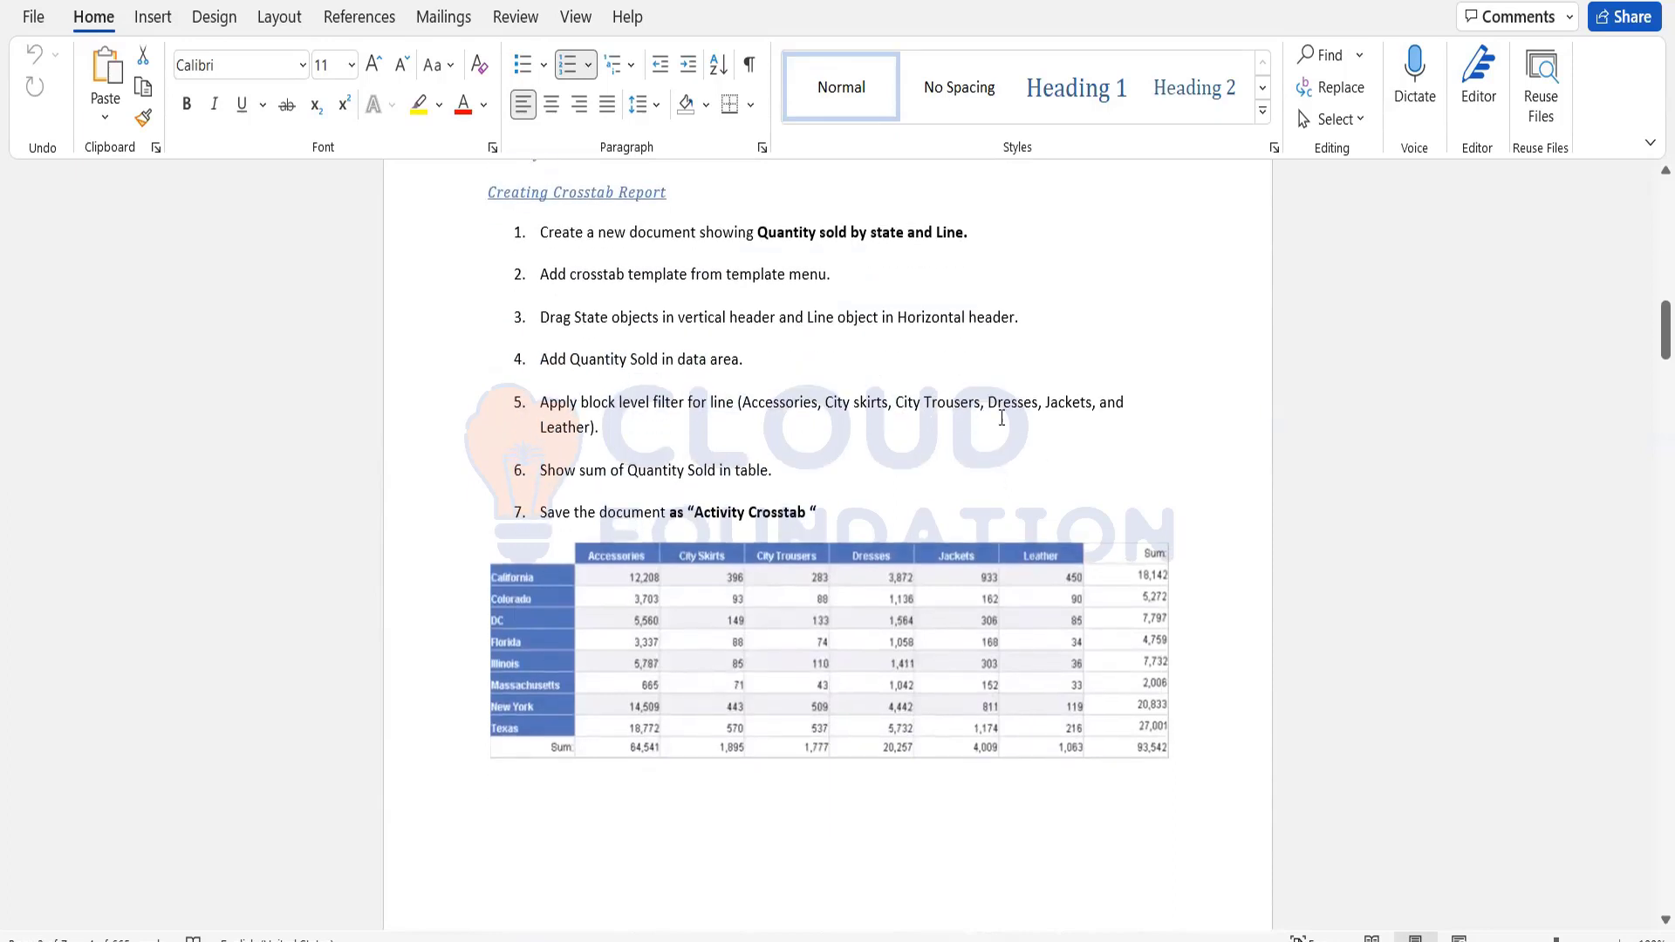
{"action": "scroll", "coordinate": [1028, 487], "scroll_direction": "up", "scroll_amount": 1}
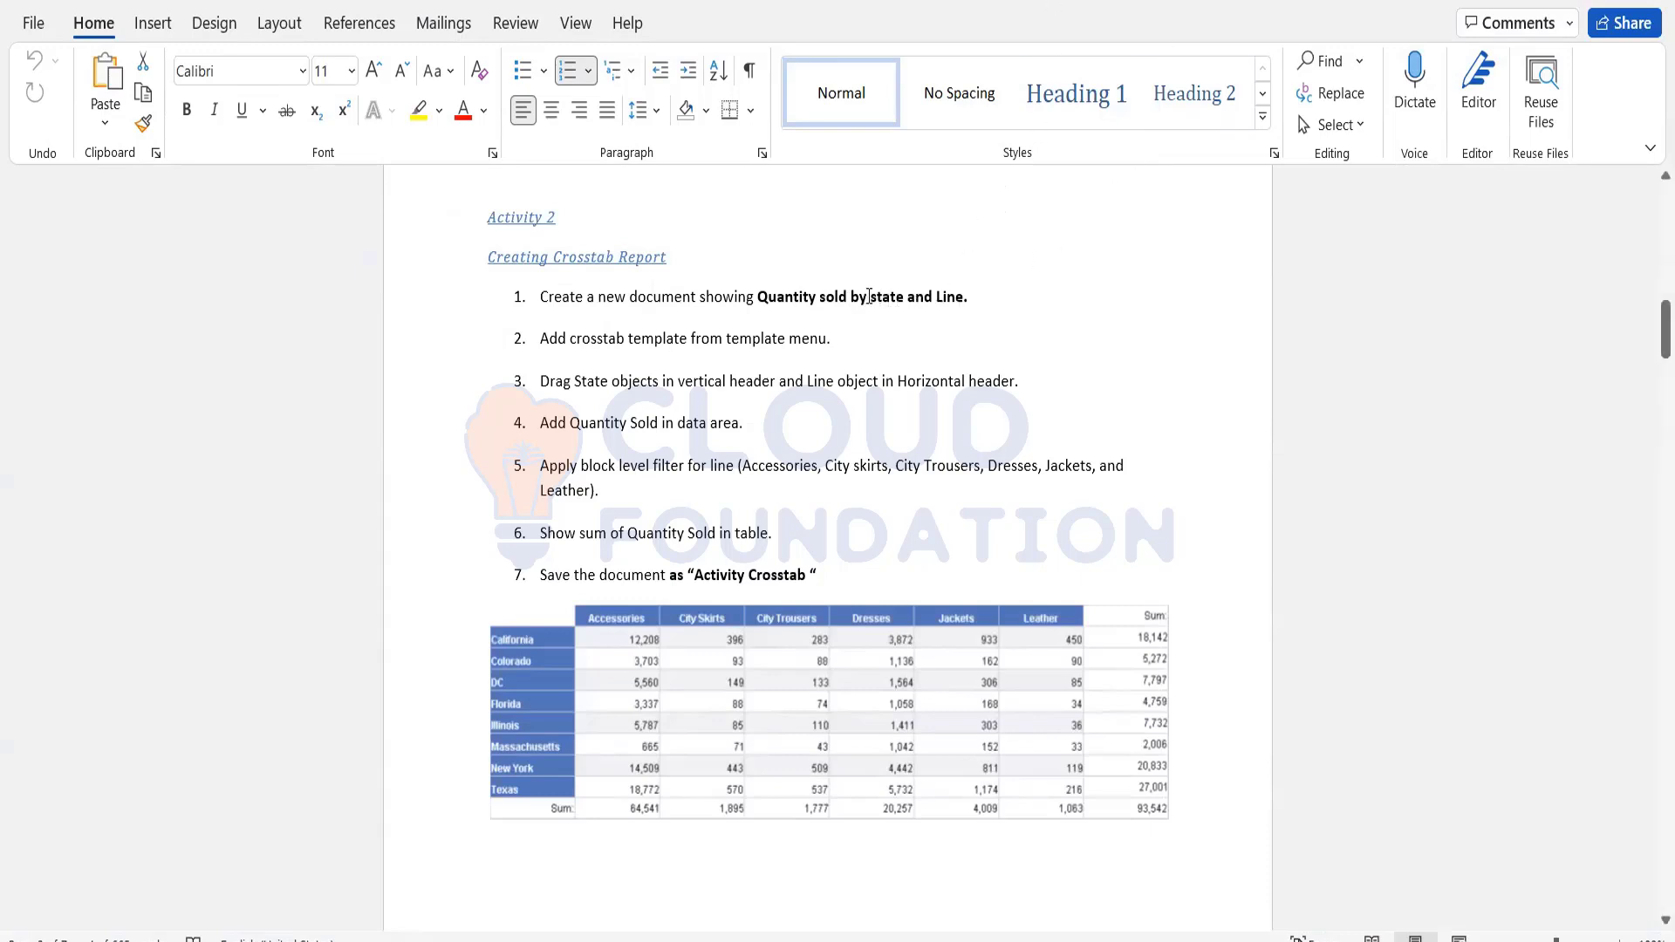
{"action": "left_click_drag", "start_coordinate": [869, 297], "coordinate": [966, 298]}
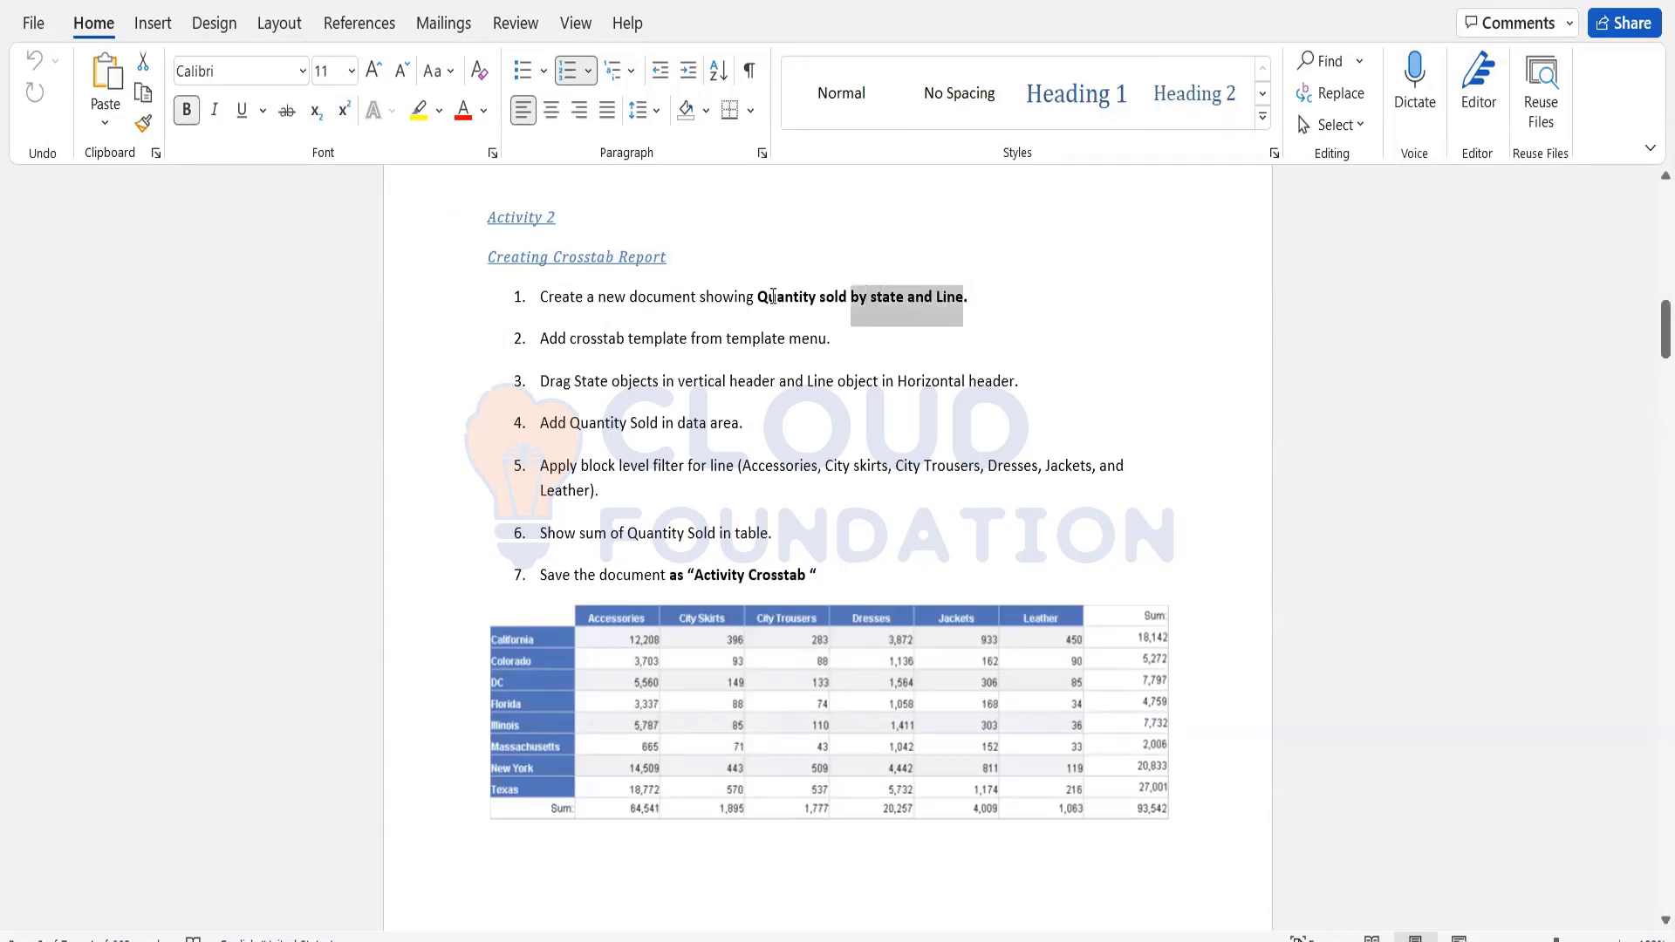
{"action": "left_click_drag", "start_coordinate": [772, 296], "coordinate": [849, 298]}
{"action": "left_click", "coordinate": [1142, 412]}
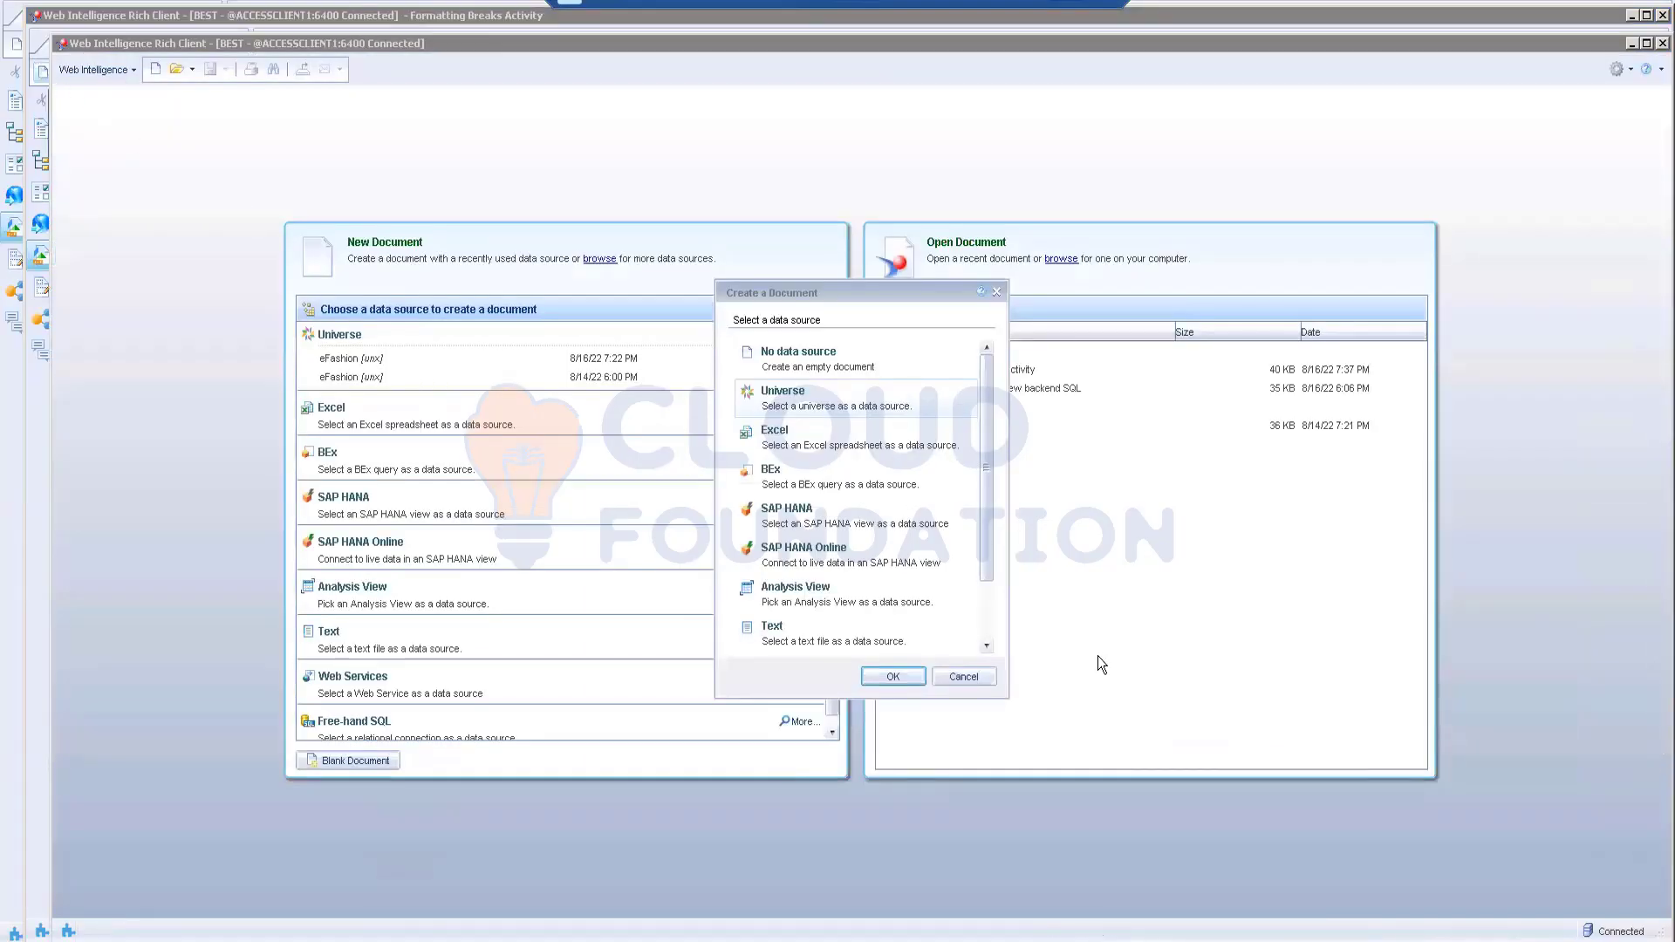
- Switch to the new Web Intelligence window, dismiss the data source dialog and start a document on the recently used eFashion universe
{"action": "left_click", "coordinate": [989, 672]}
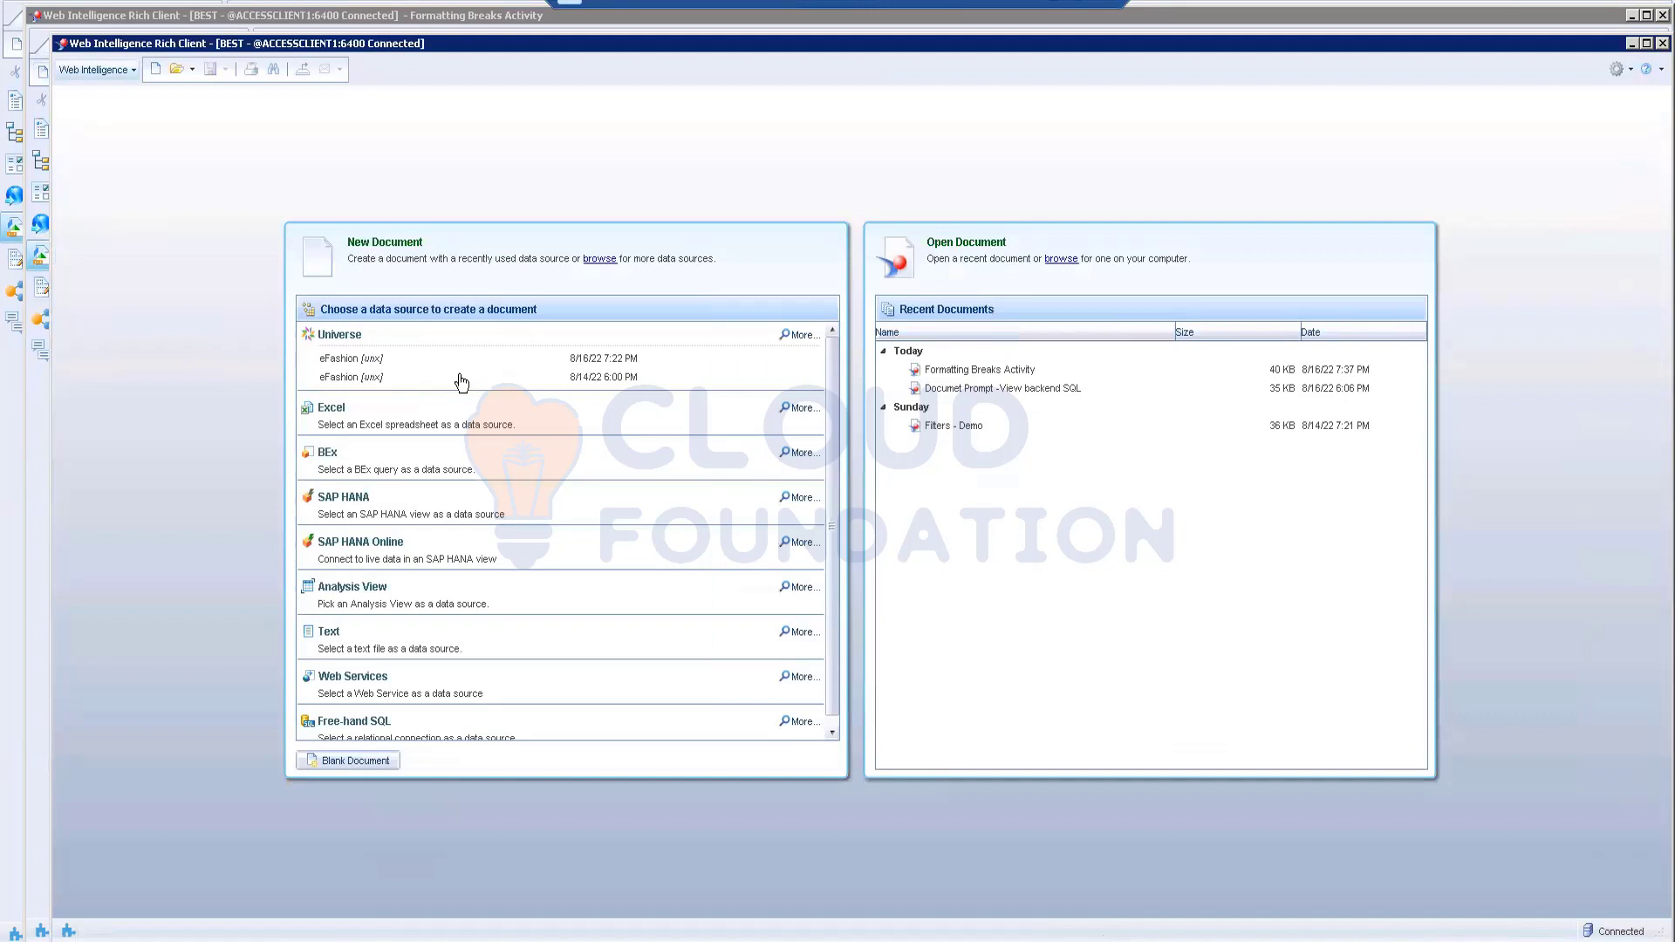
{"action": "left_click", "coordinate": [375, 358]}
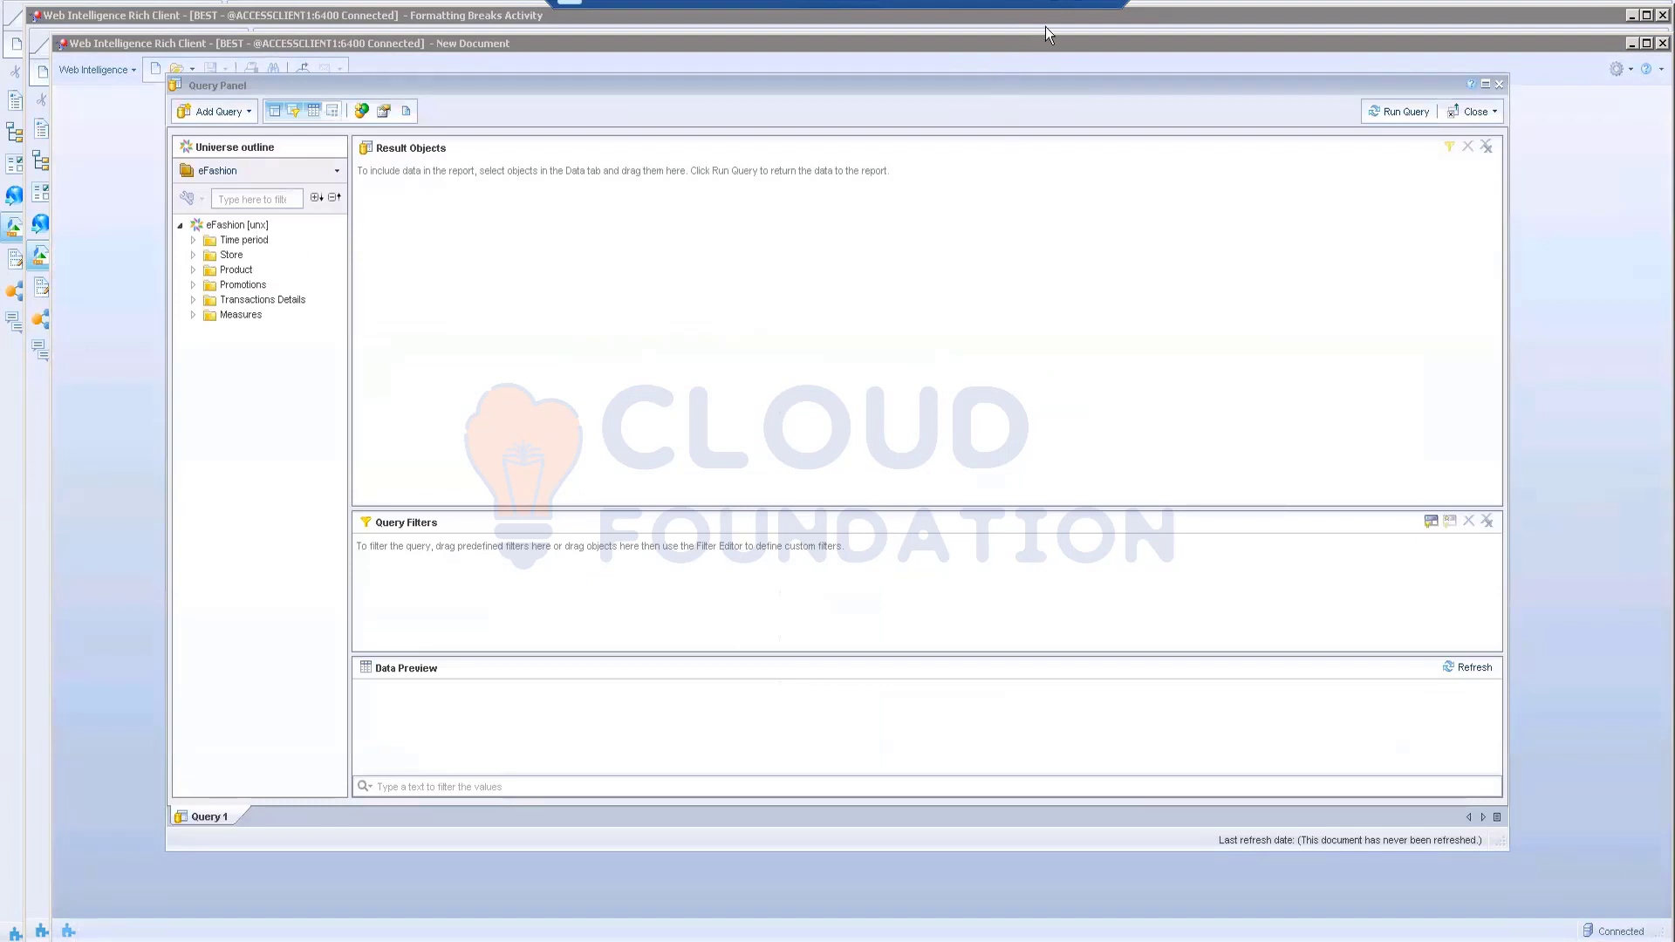
{"action": "left_click", "coordinate": [1055, 17]}
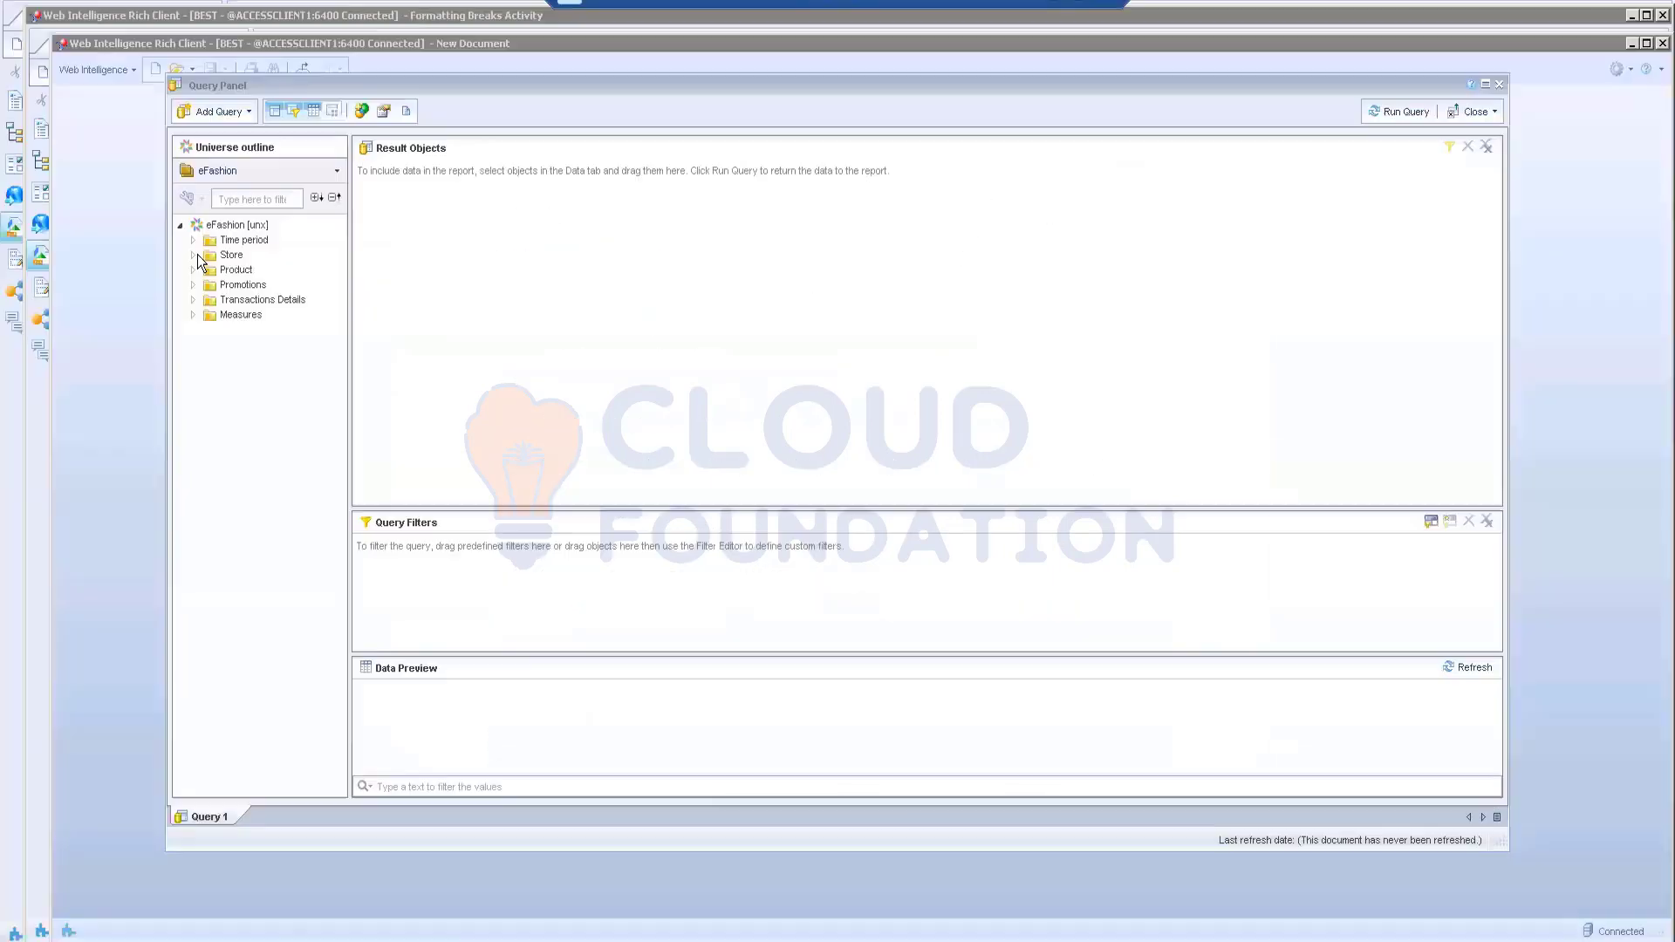
- Add State, Lines and Quantity sold to the query's result objects and run the query
{"action": "left_click", "coordinate": [194, 255]}
{"action": "double_click", "coordinate": [245, 269]}
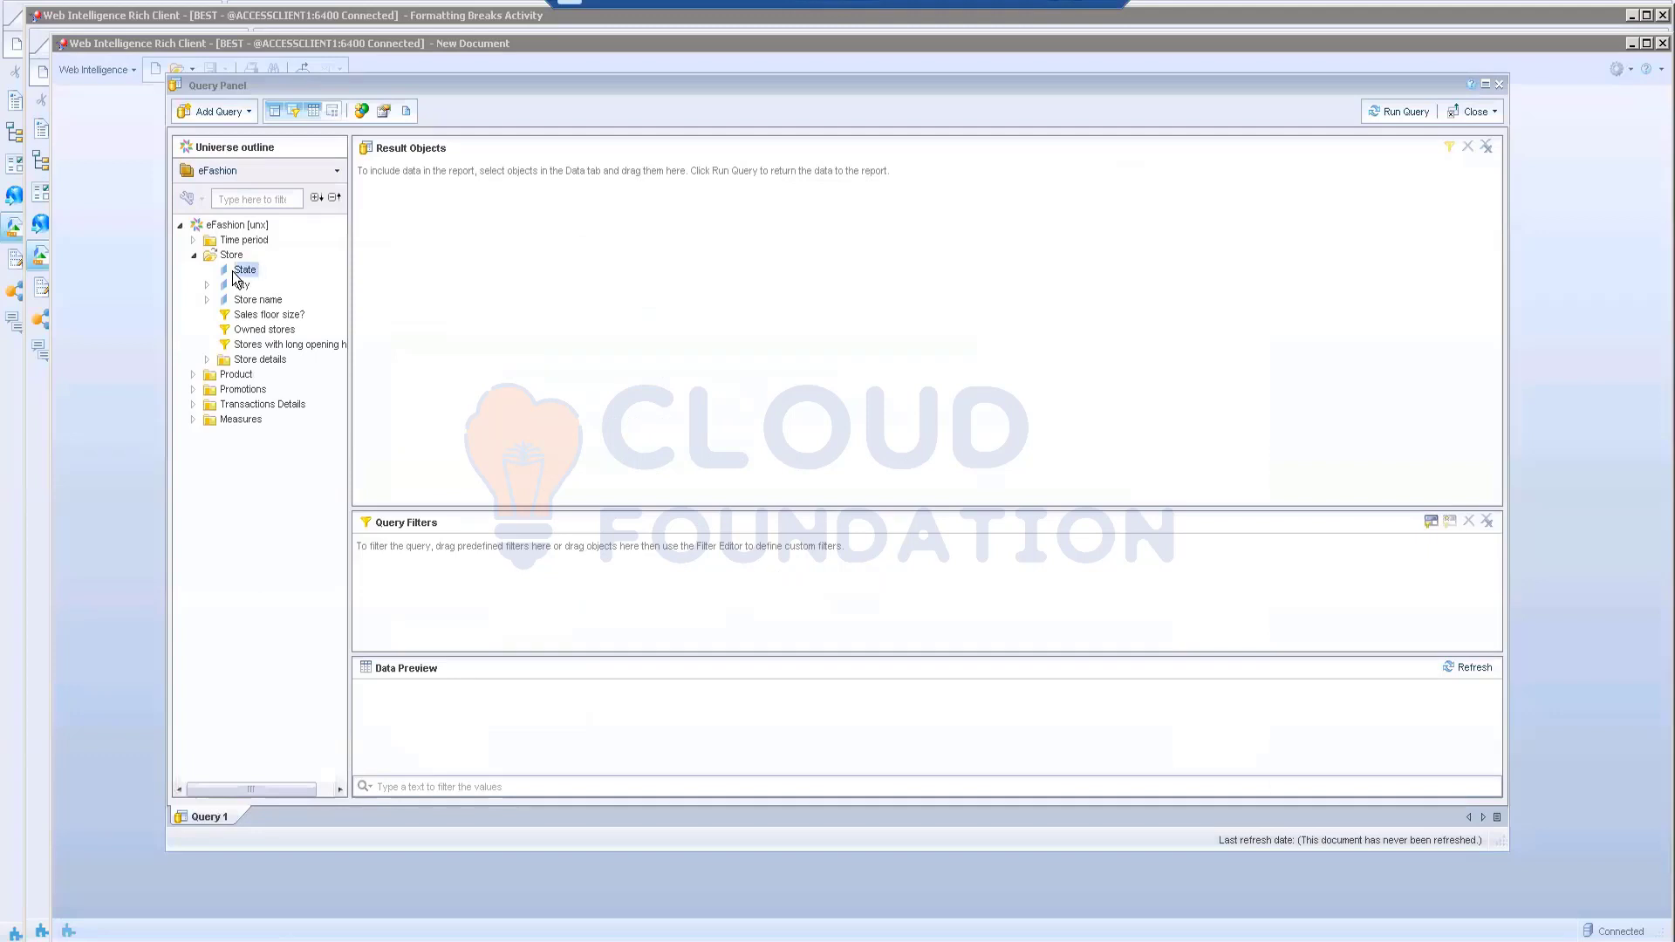
{"action": "left_click", "coordinate": [194, 375]}
{"action": "left_click", "coordinate": [244, 390]}
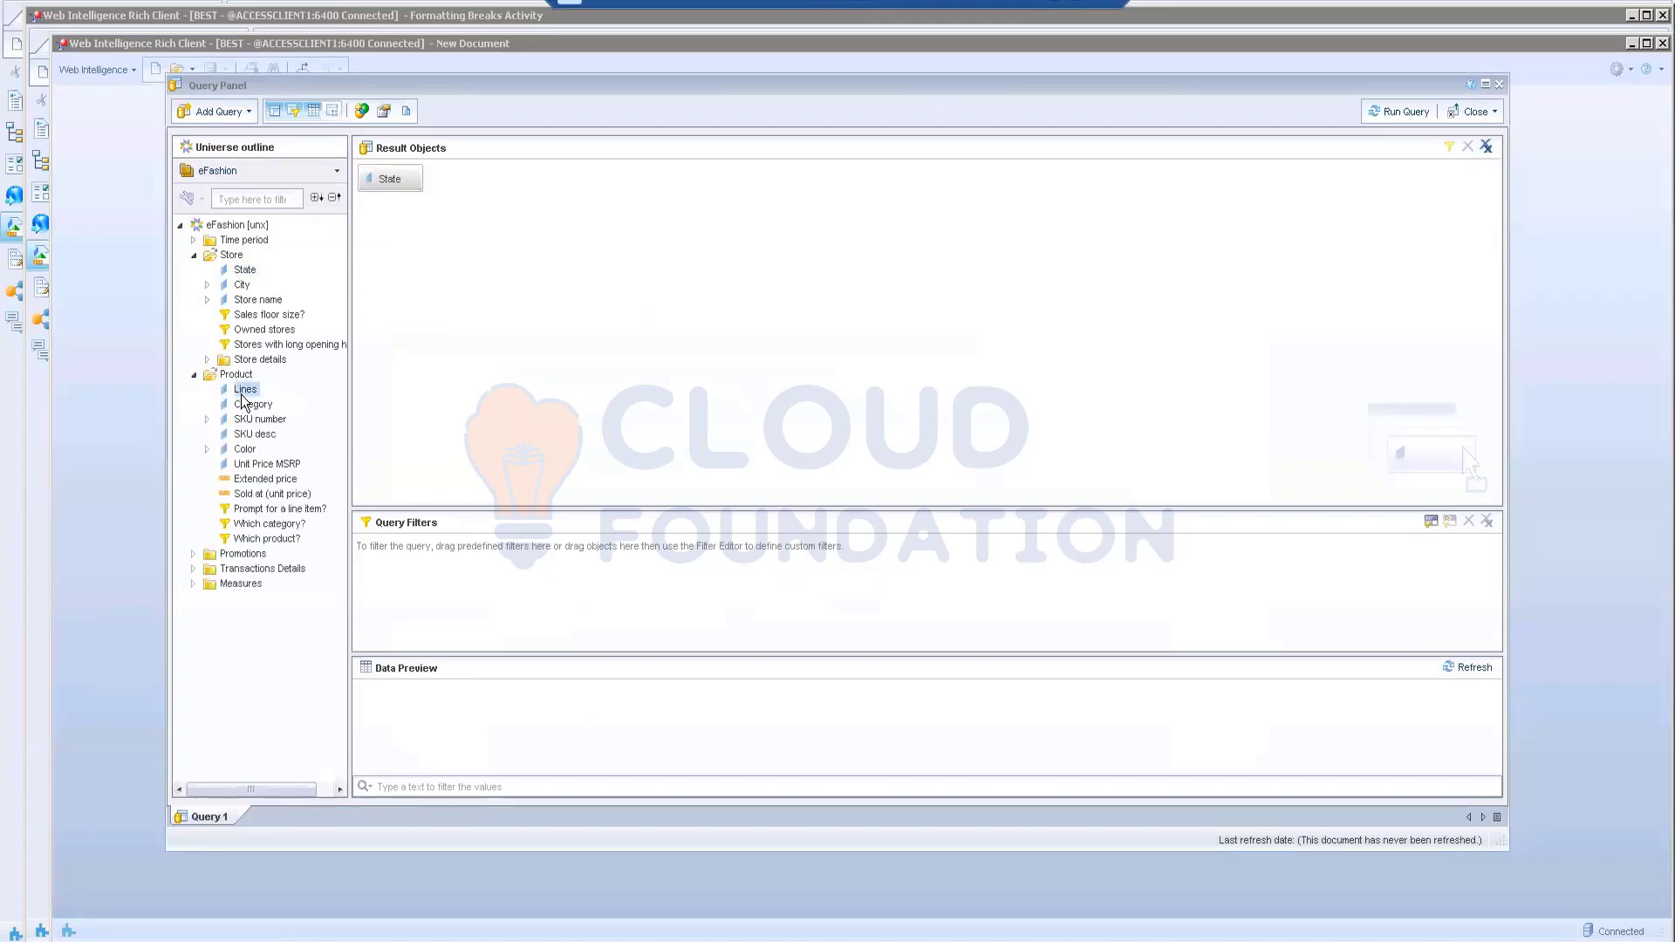
{"action": "double_click", "coordinate": [245, 391]}
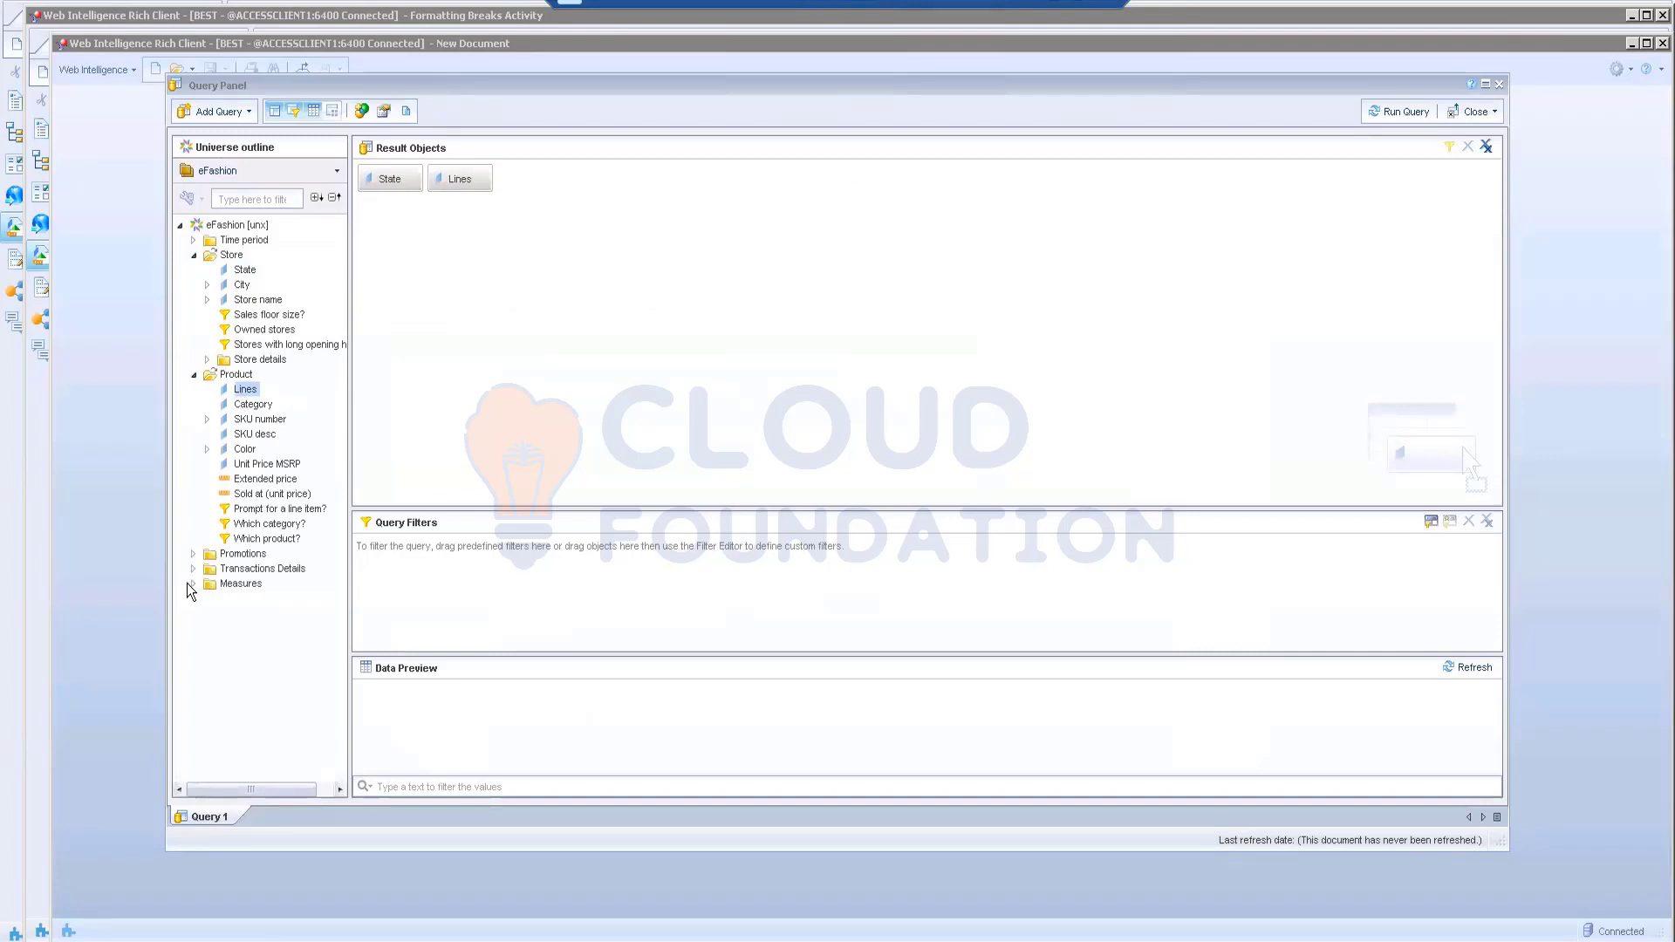
{"action": "left_click", "coordinate": [193, 584]}
{"action": "double_click", "coordinate": [245, 614]}
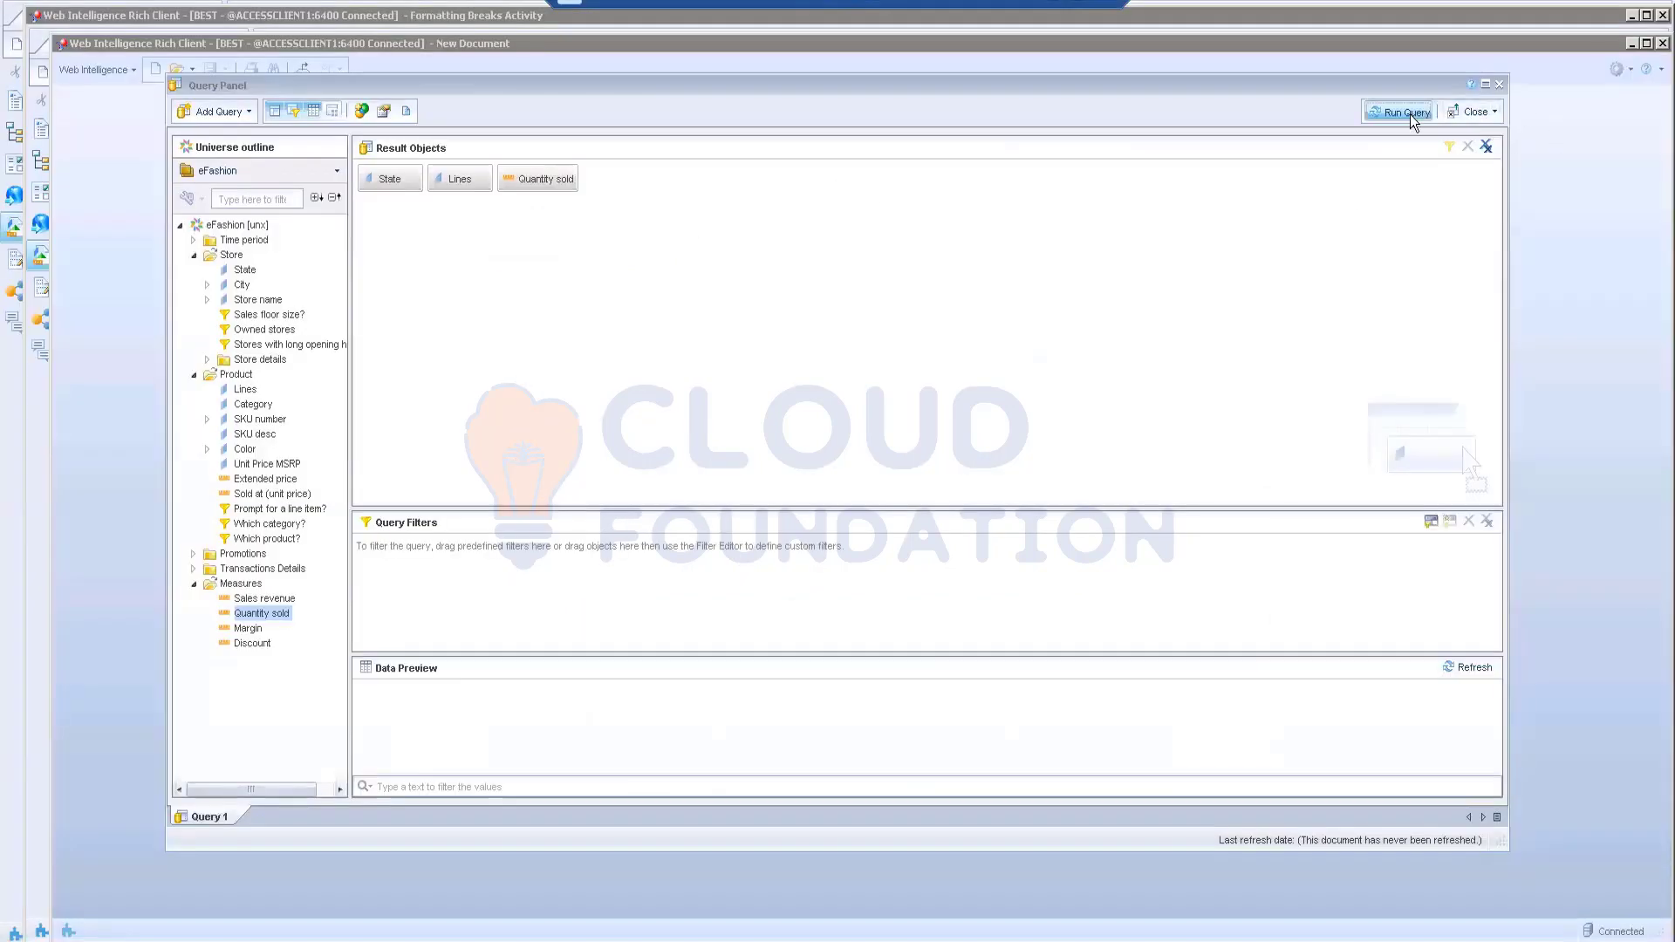
{"action": "left_click", "coordinate": [1406, 114]}
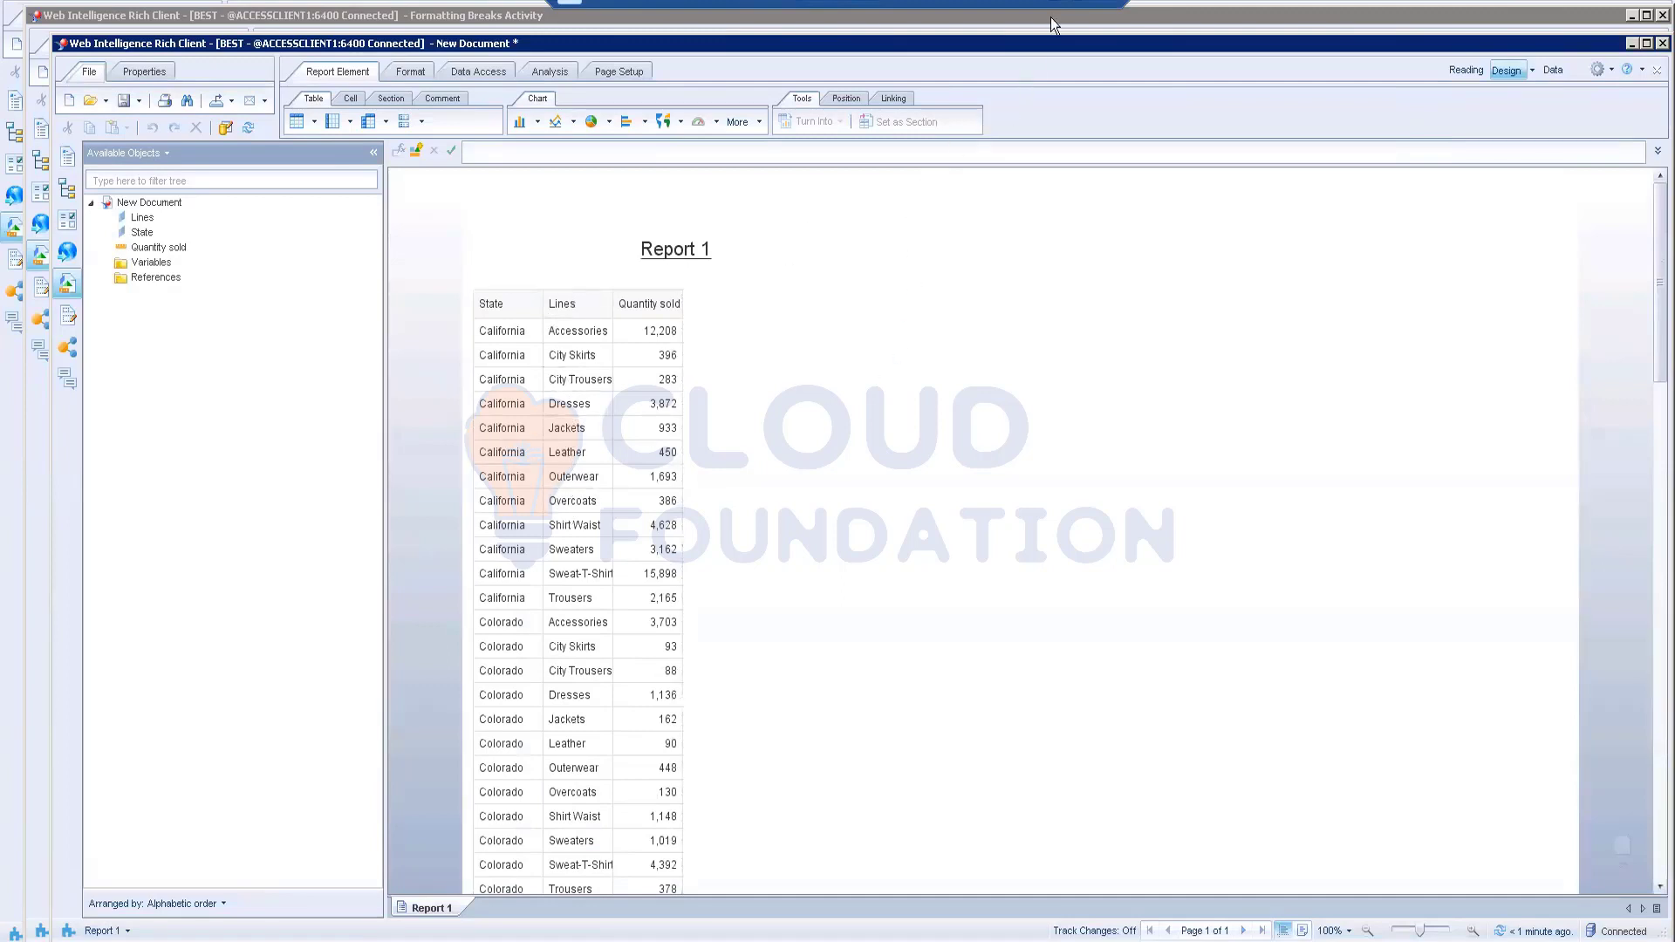
- Turn the State, Lines and Quantity sold table in Report 1 into a cross table
{"action": "left_click", "coordinate": [1050, 18]}
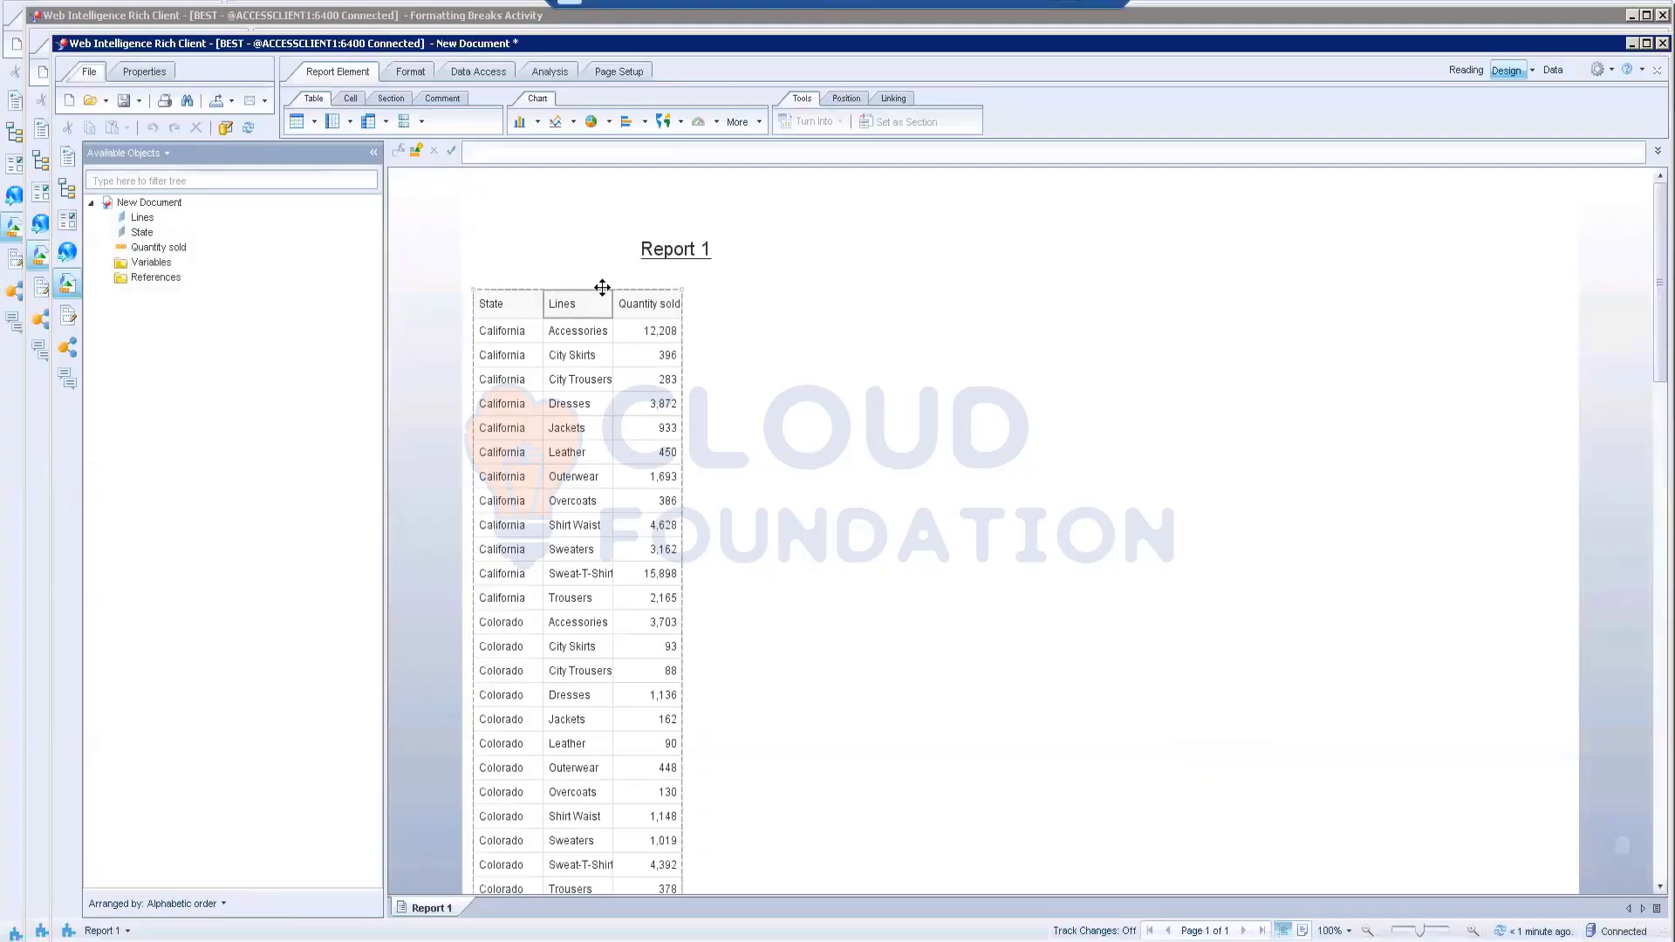
{"action": "right_click", "coordinate": [602, 290]}
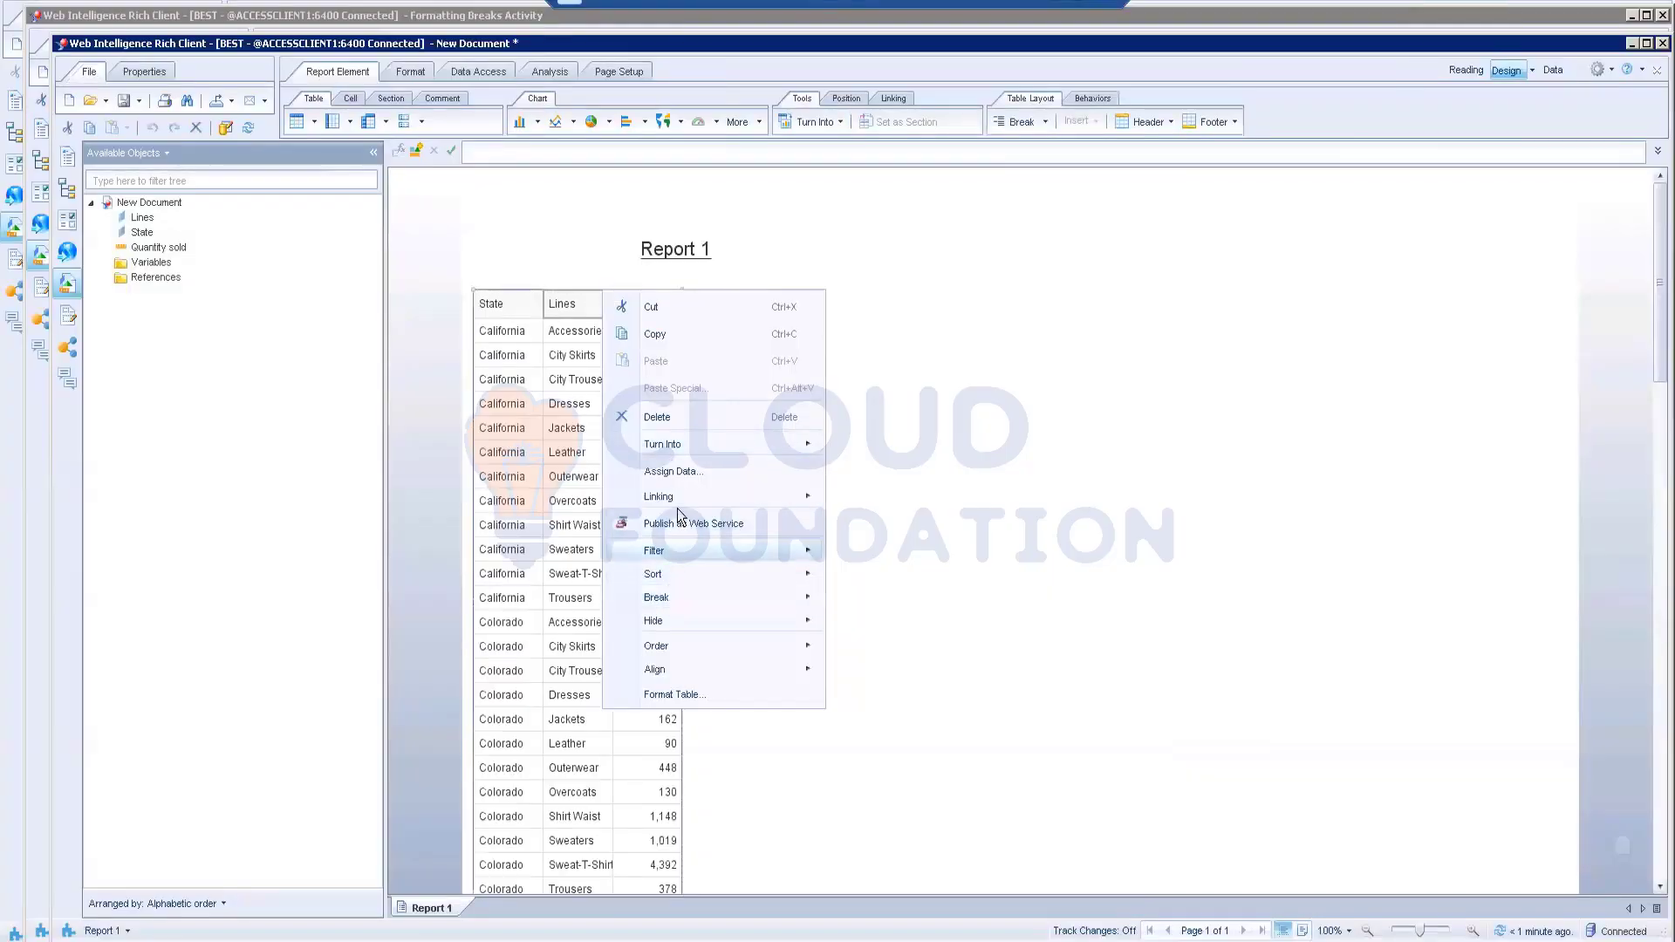
{"action": "mouse_move", "coordinate": [761, 452]}
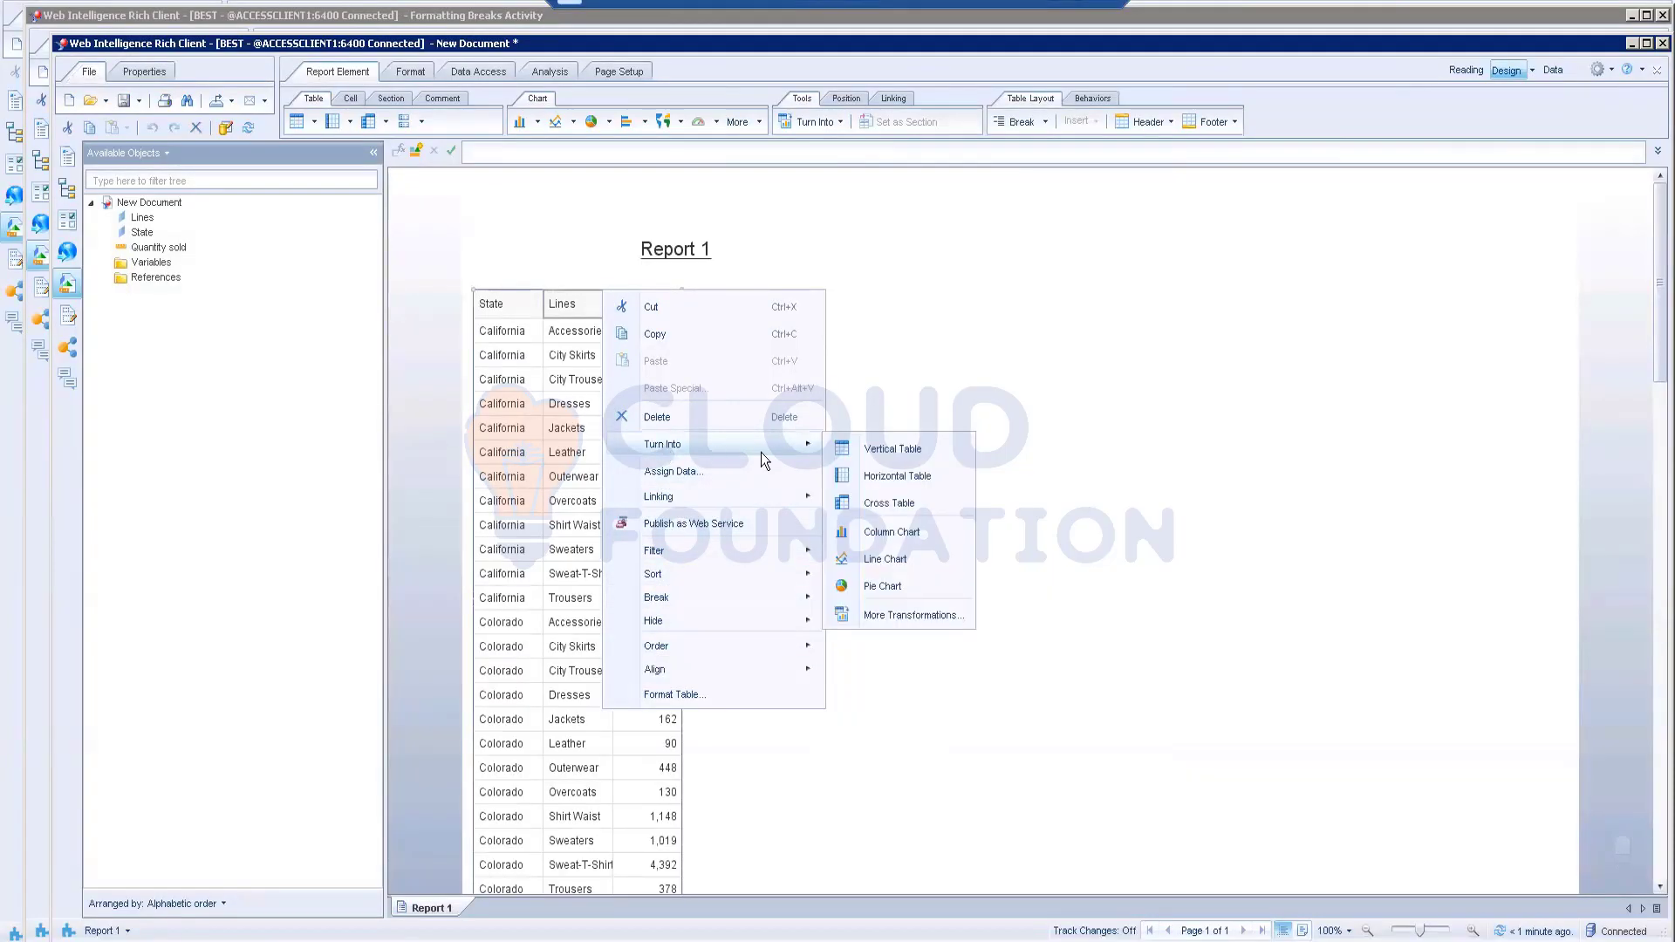
{"action": "left_click", "coordinate": [880, 503]}
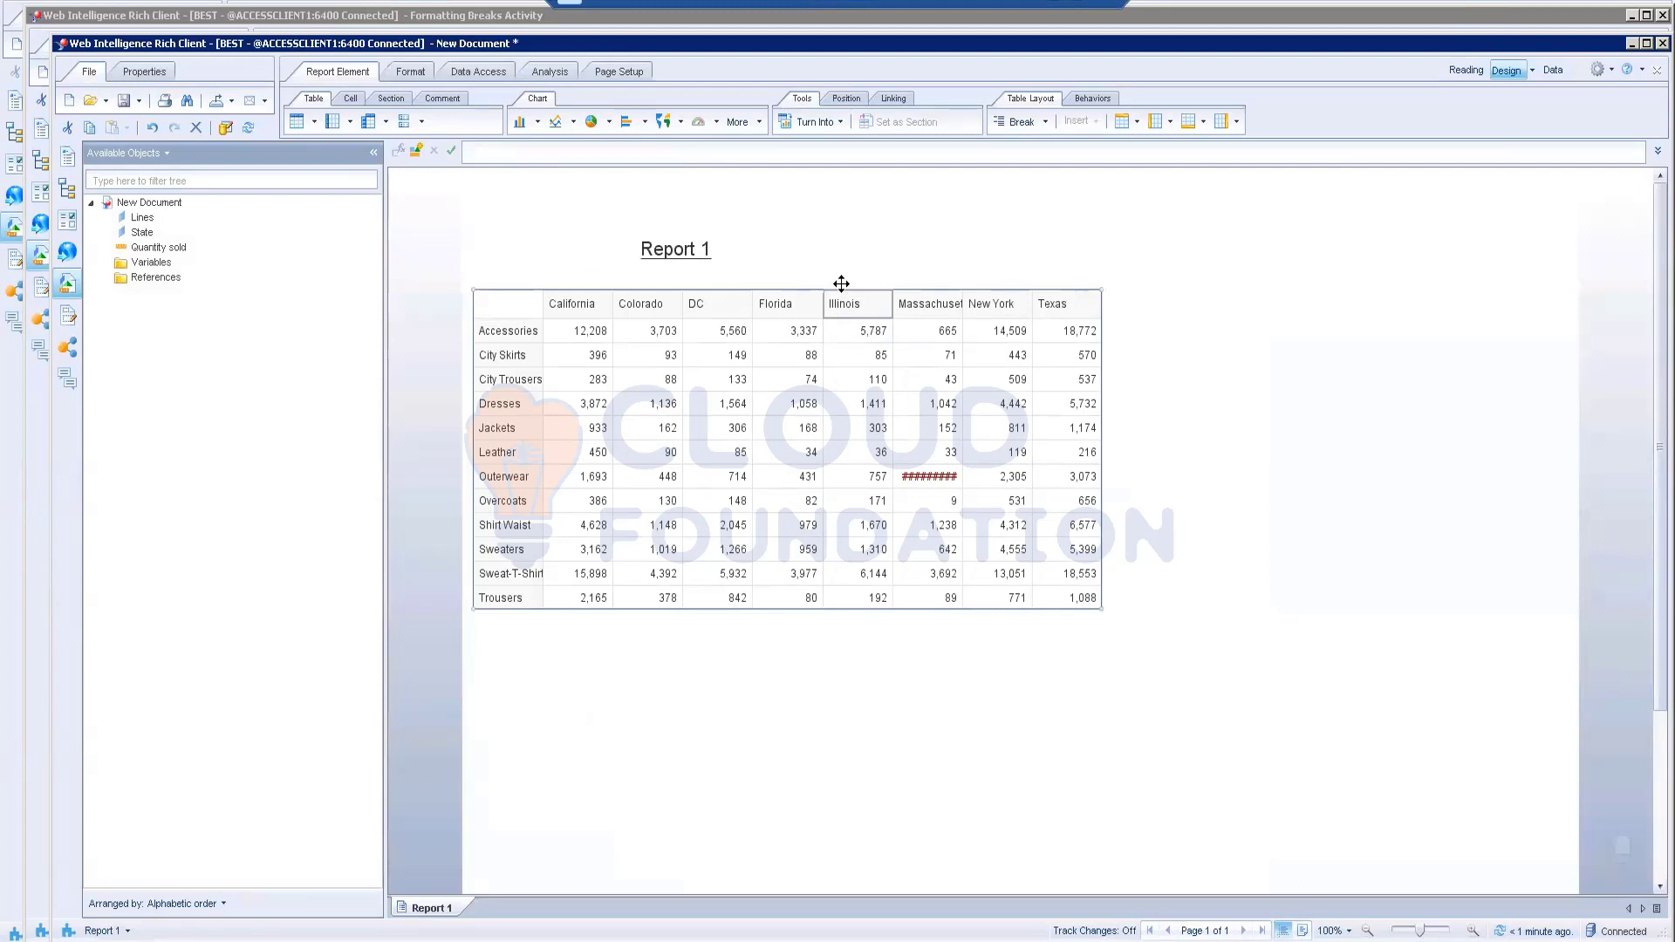
- In the cross table's data assignment, set Lines as the horizontal axis and State as the vertical axis
{"action": "right_click", "coordinate": [841, 283]}
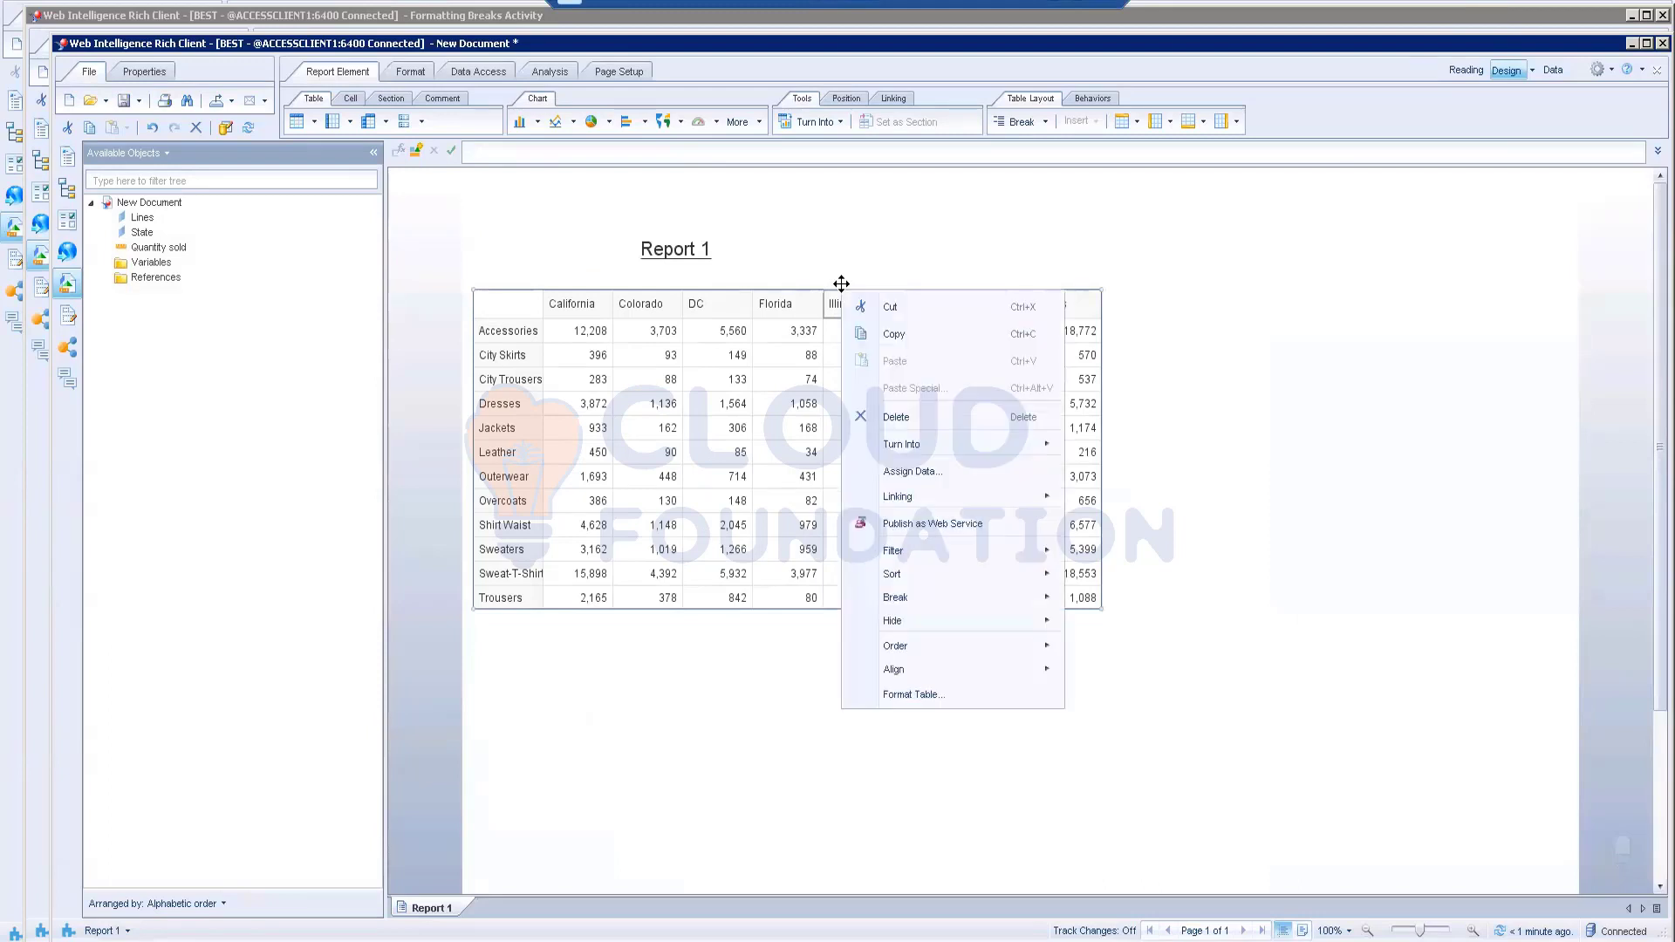
{"action": "left_click", "coordinate": [928, 474]}
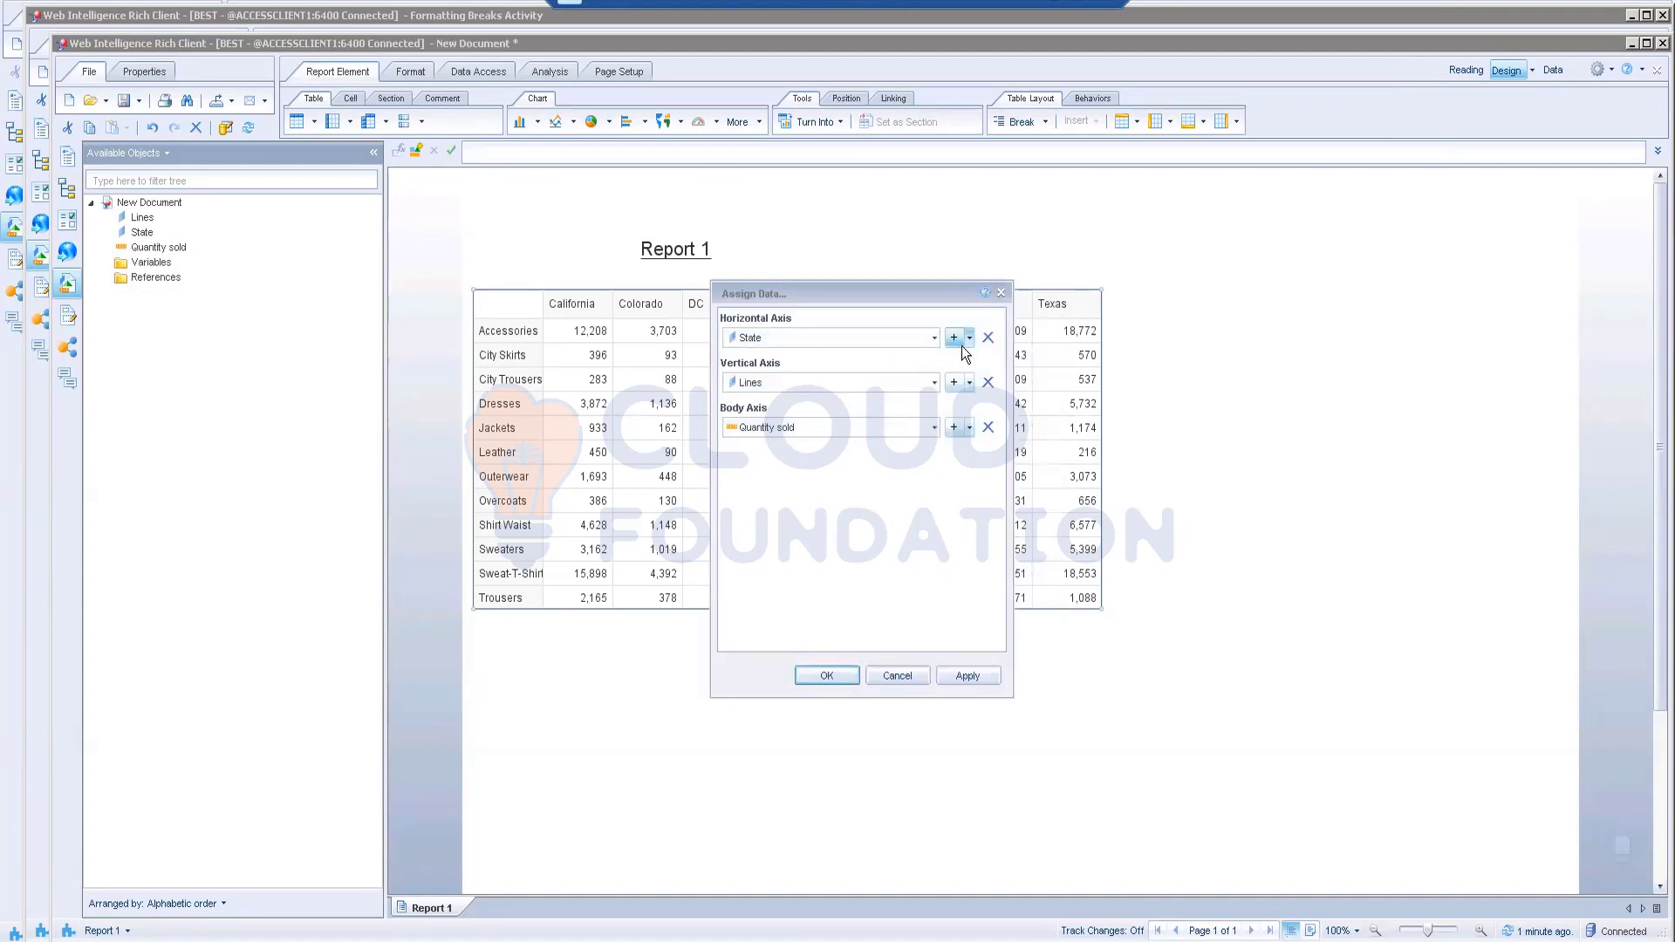
{"action": "left_click", "coordinate": [933, 339]}
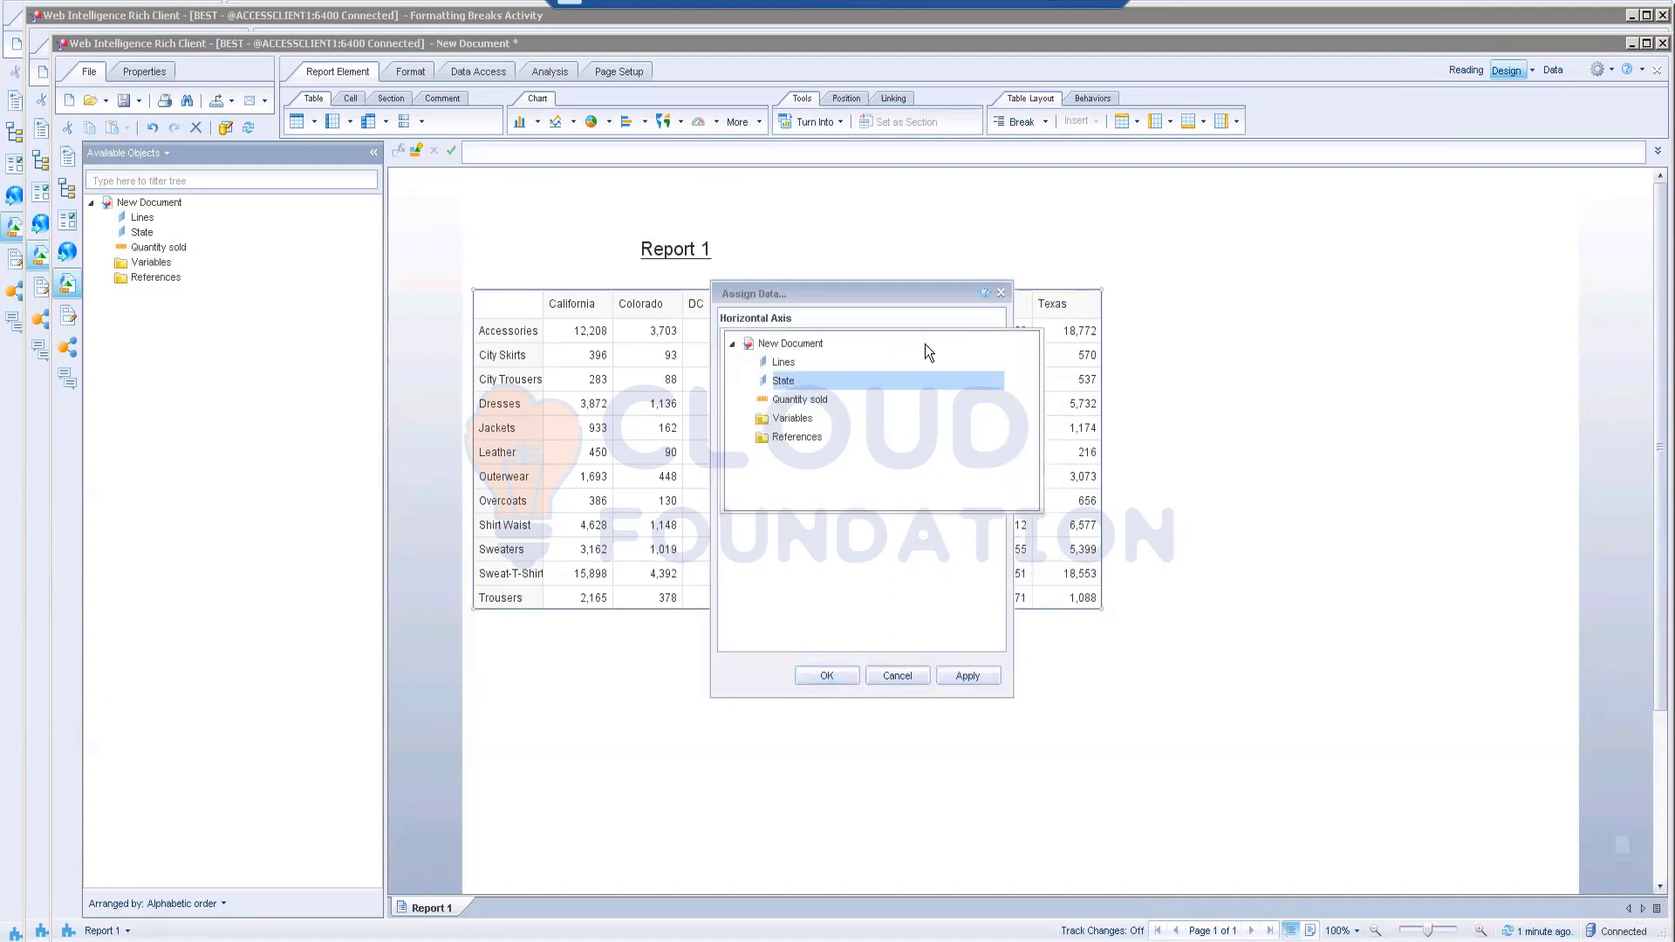
{"action": "left_click", "coordinate": [797, 366]}
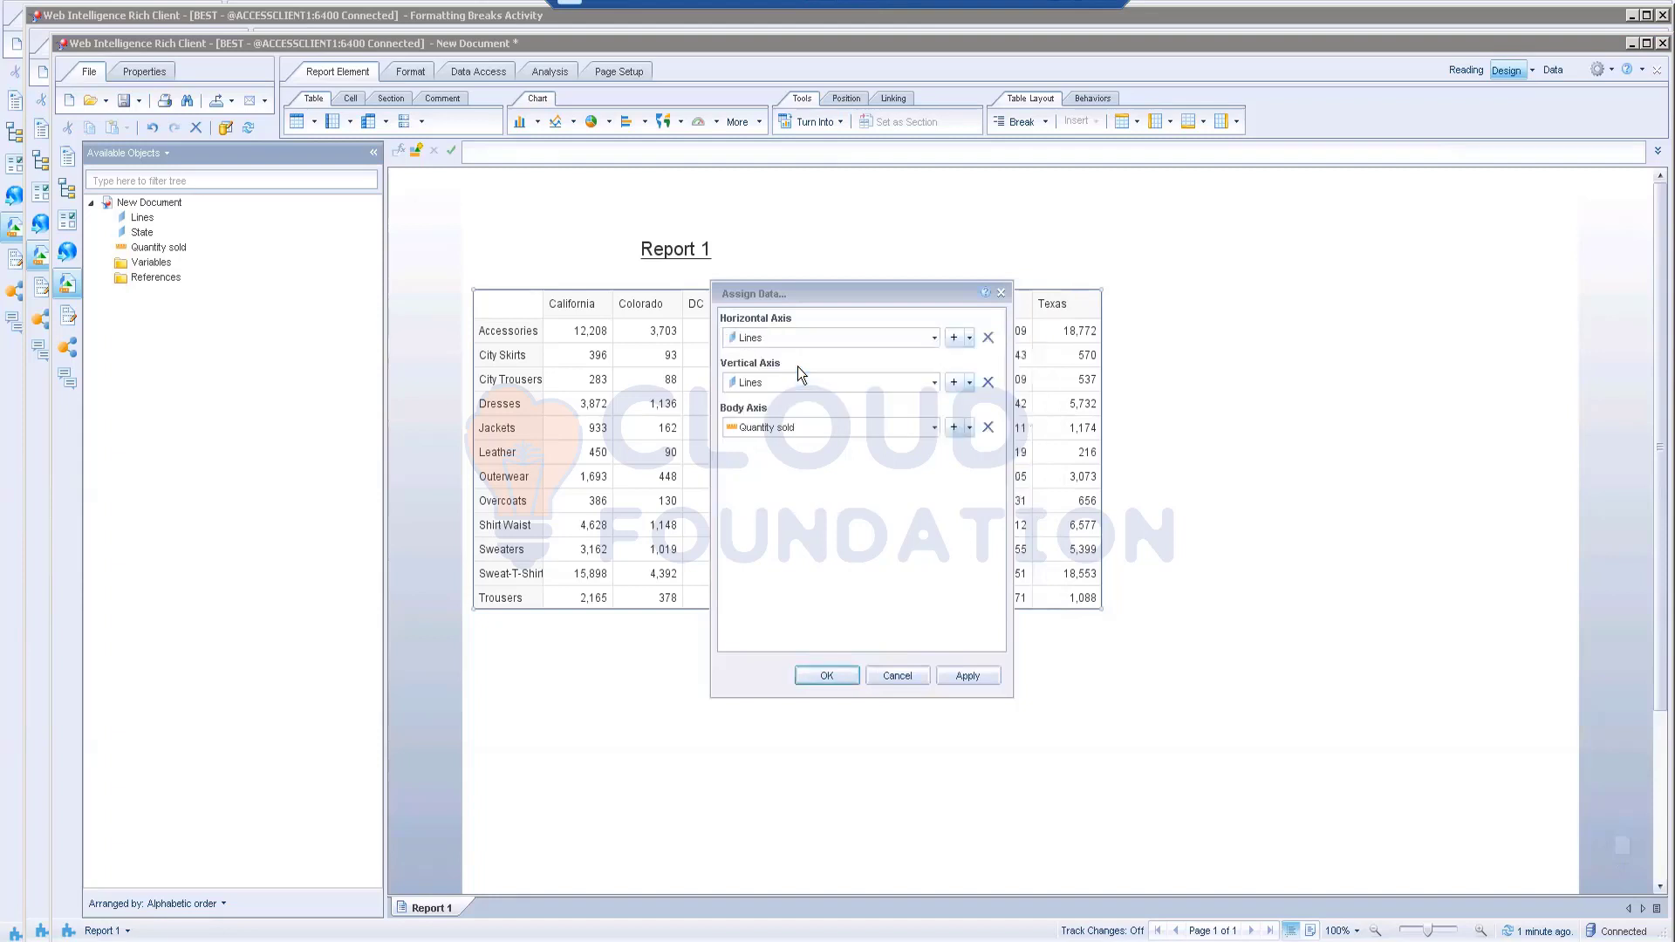
{"action": "left_click", "coordinate": [933, 384]}
{"action": "left_click", "coordinate": [782, 425]}
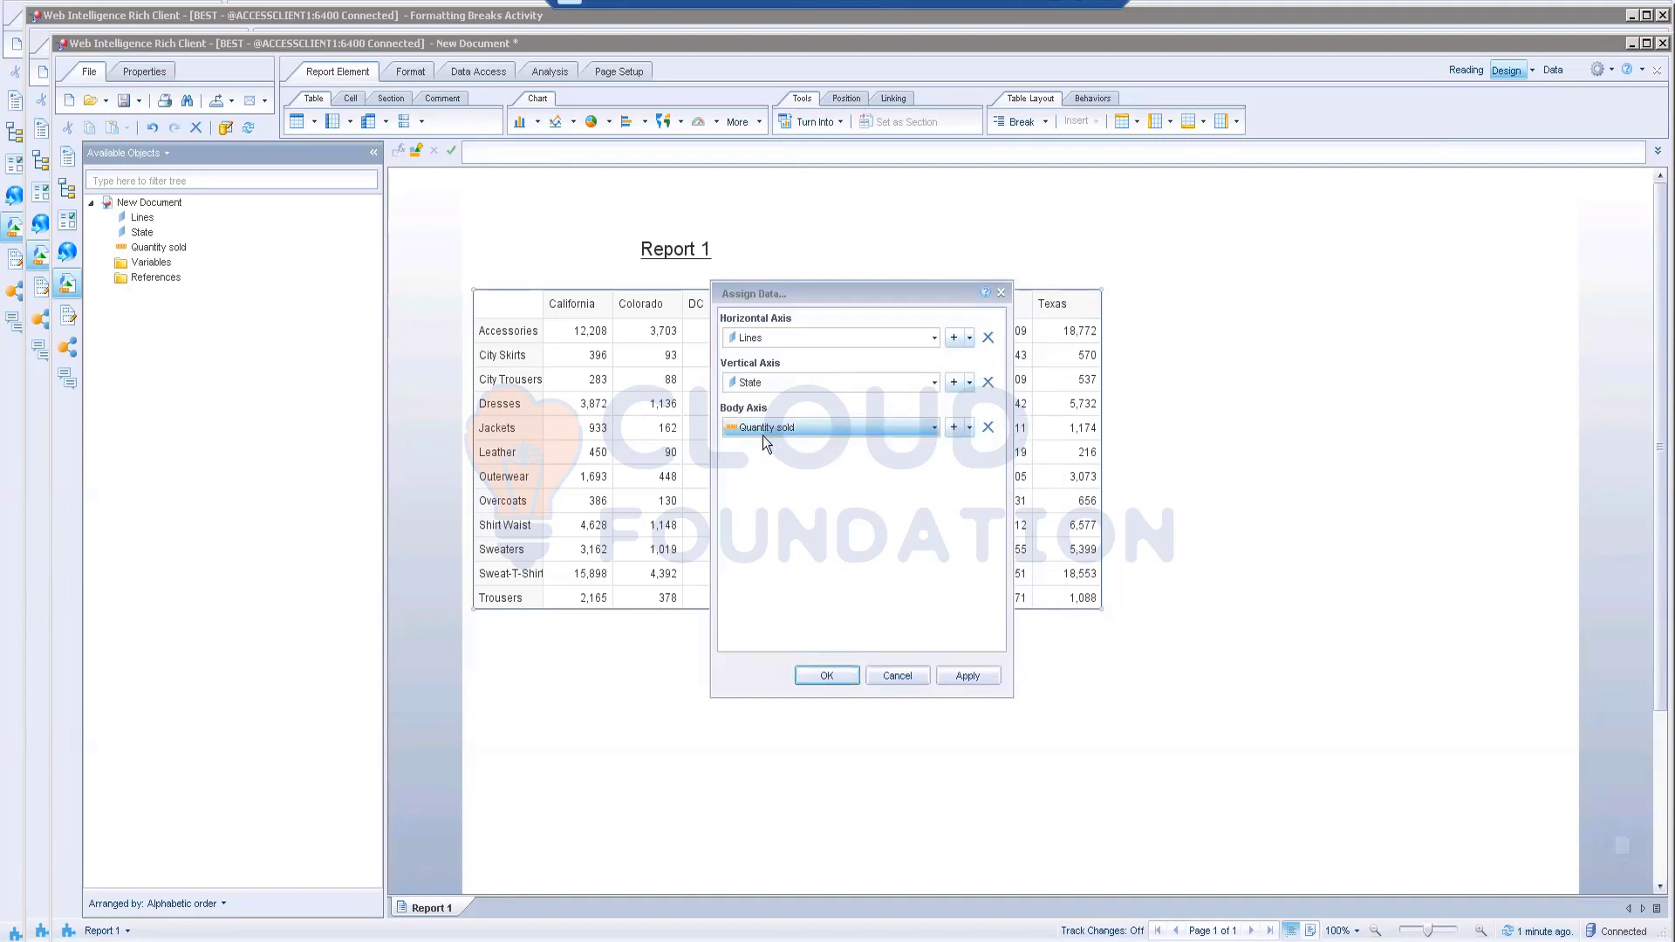
- Apply the crosstab assignment with Lines on the horizontal axis, State on the vertical axis and Quantity sold in the body
{"action": "left_click", "coordinate": [827, 676]}
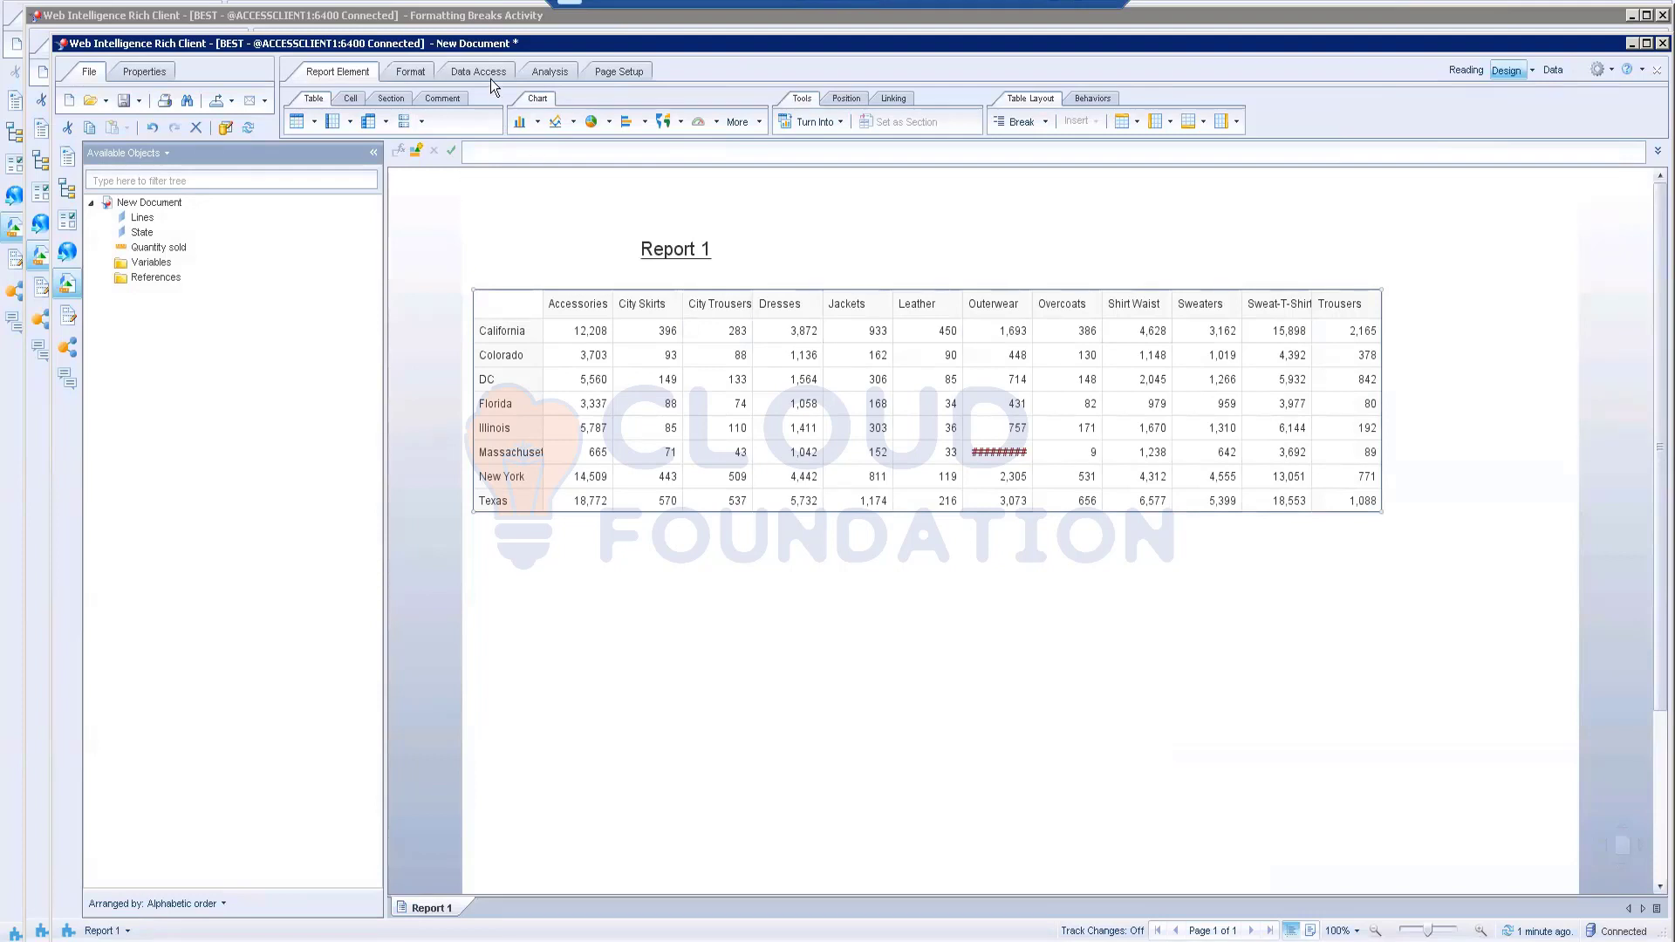
- Add a block-level In list filter on Lines to the crosstab with Accessories, City Skirts, City Trousers, Dresses and Jackets
{"action": "left_click", "coordinate": [547, 71]}
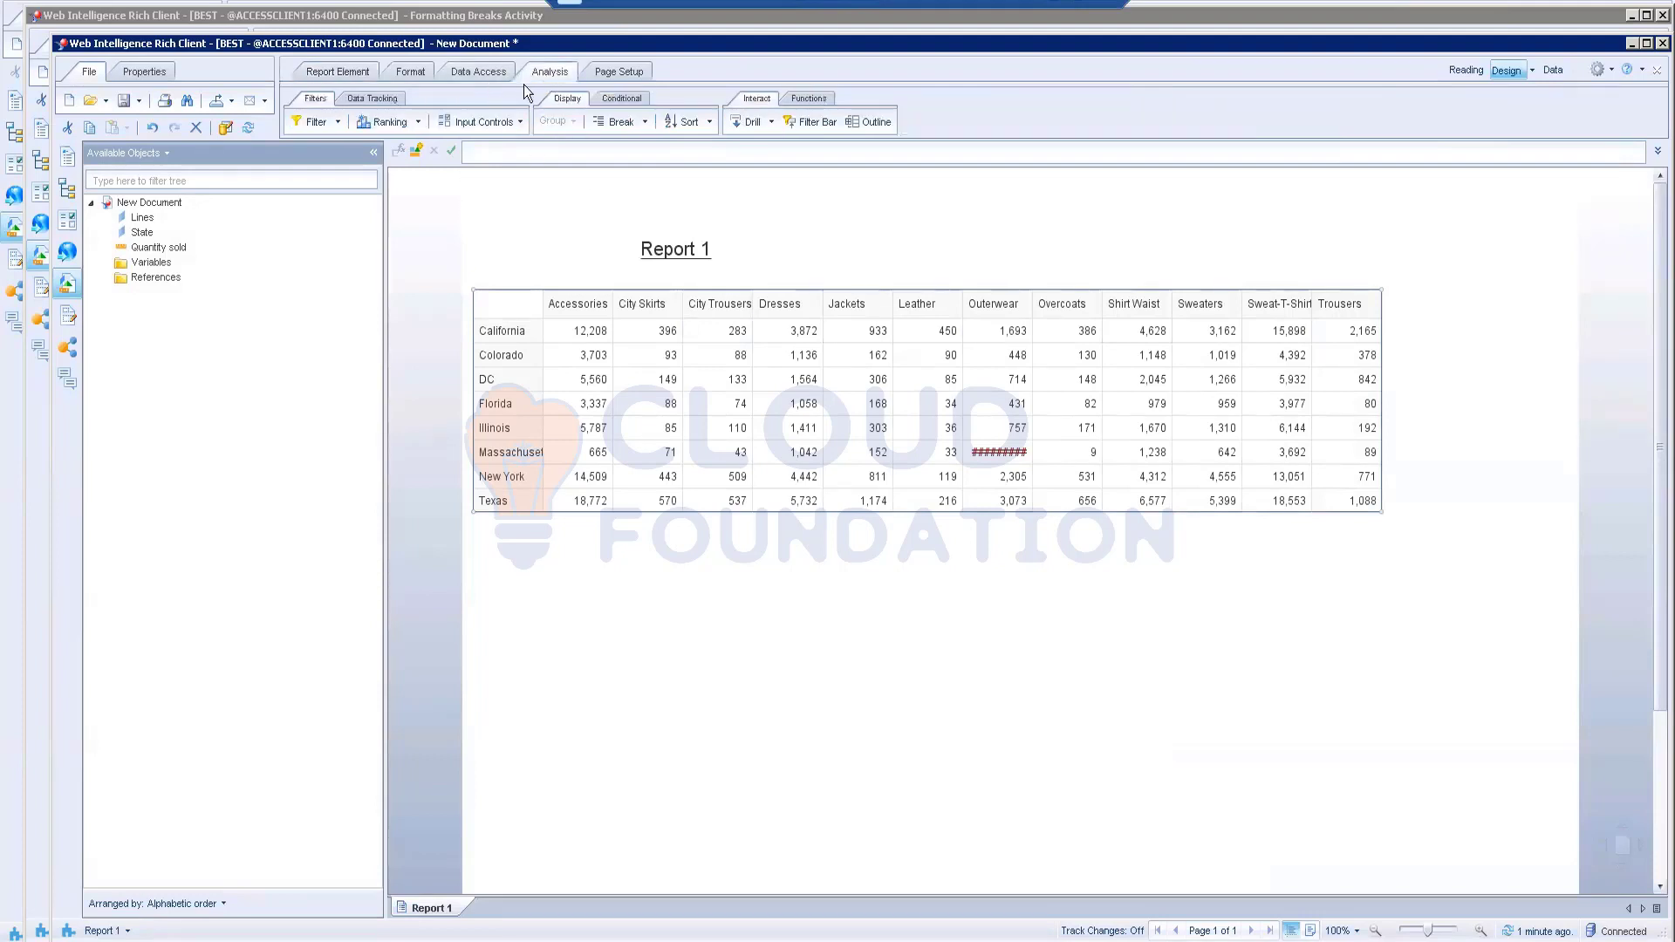
{"action": "left_click", "coordinate": [337, 122]}
{"action": "left_click", "coordinate": [342, 150]}
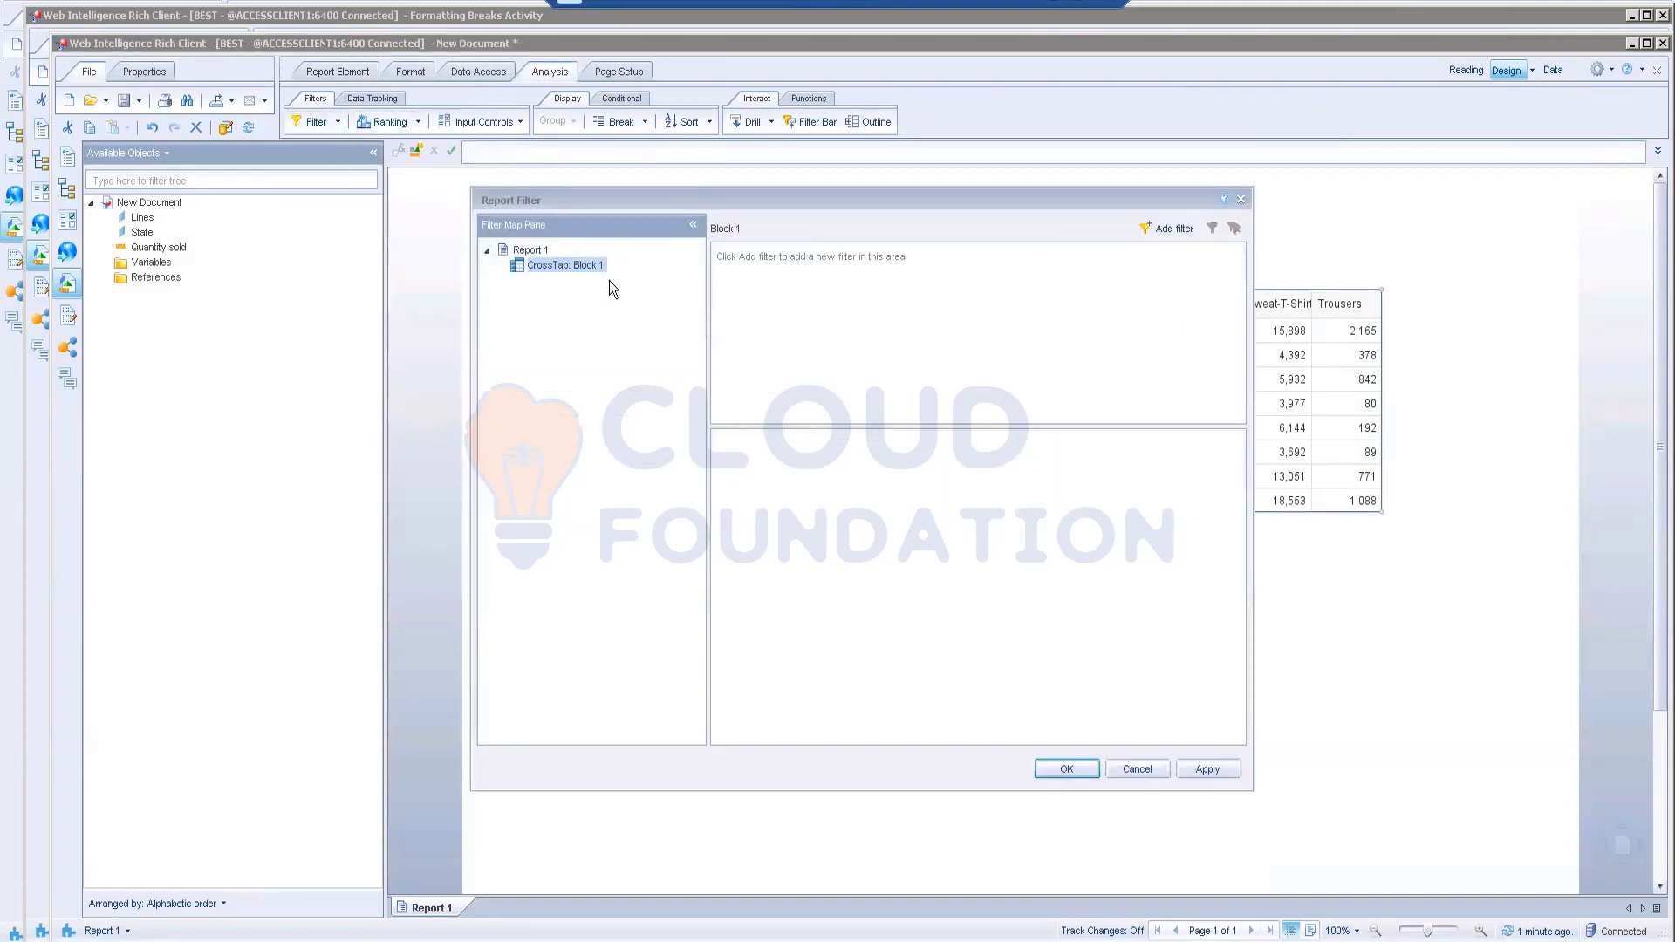
{"action": "left_click", "coordinate": [1167, 230]}
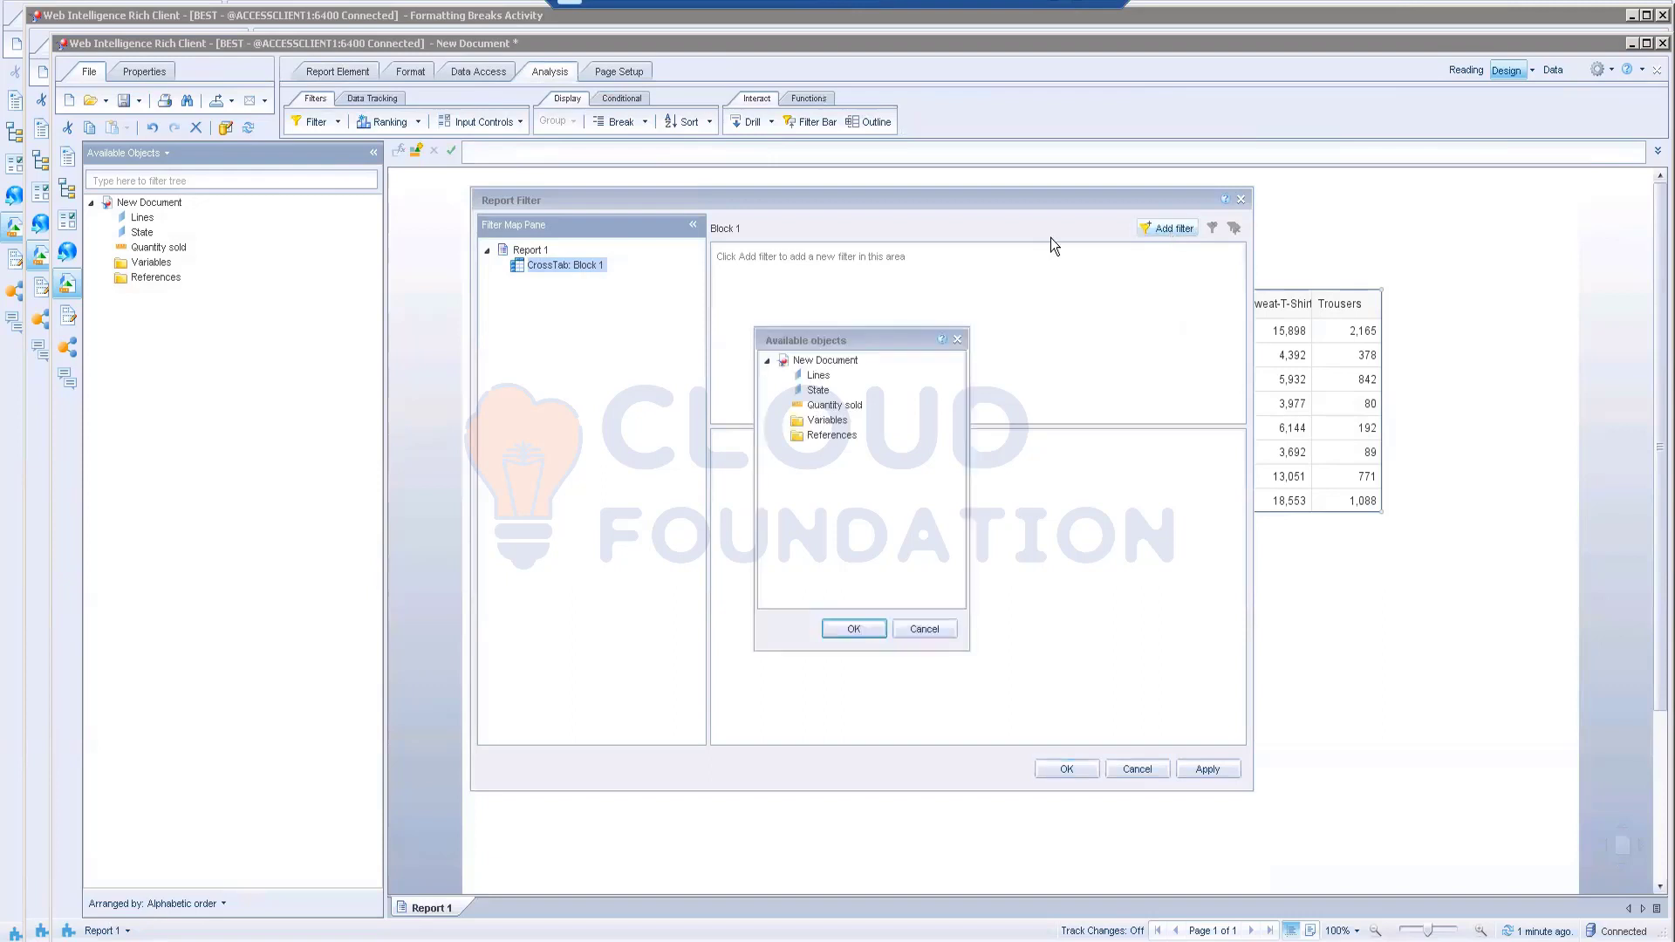
{"action": "left_click", "coordinate": [818, 376]}
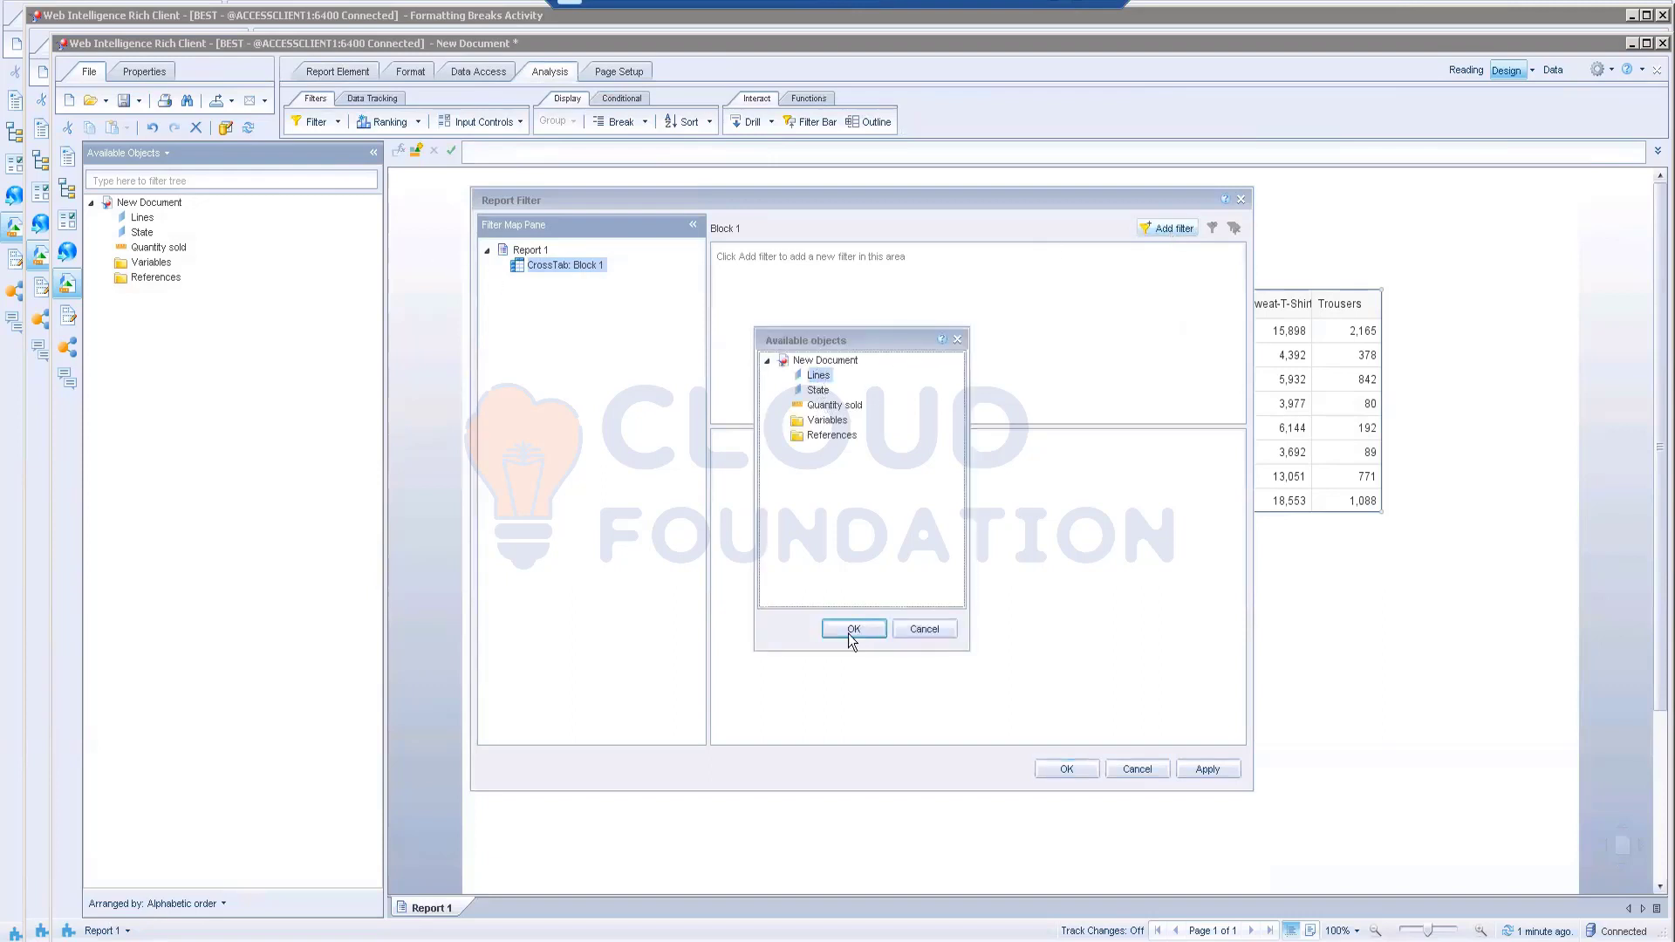
{"action": "left_click", "coordinate": [836, 630]}
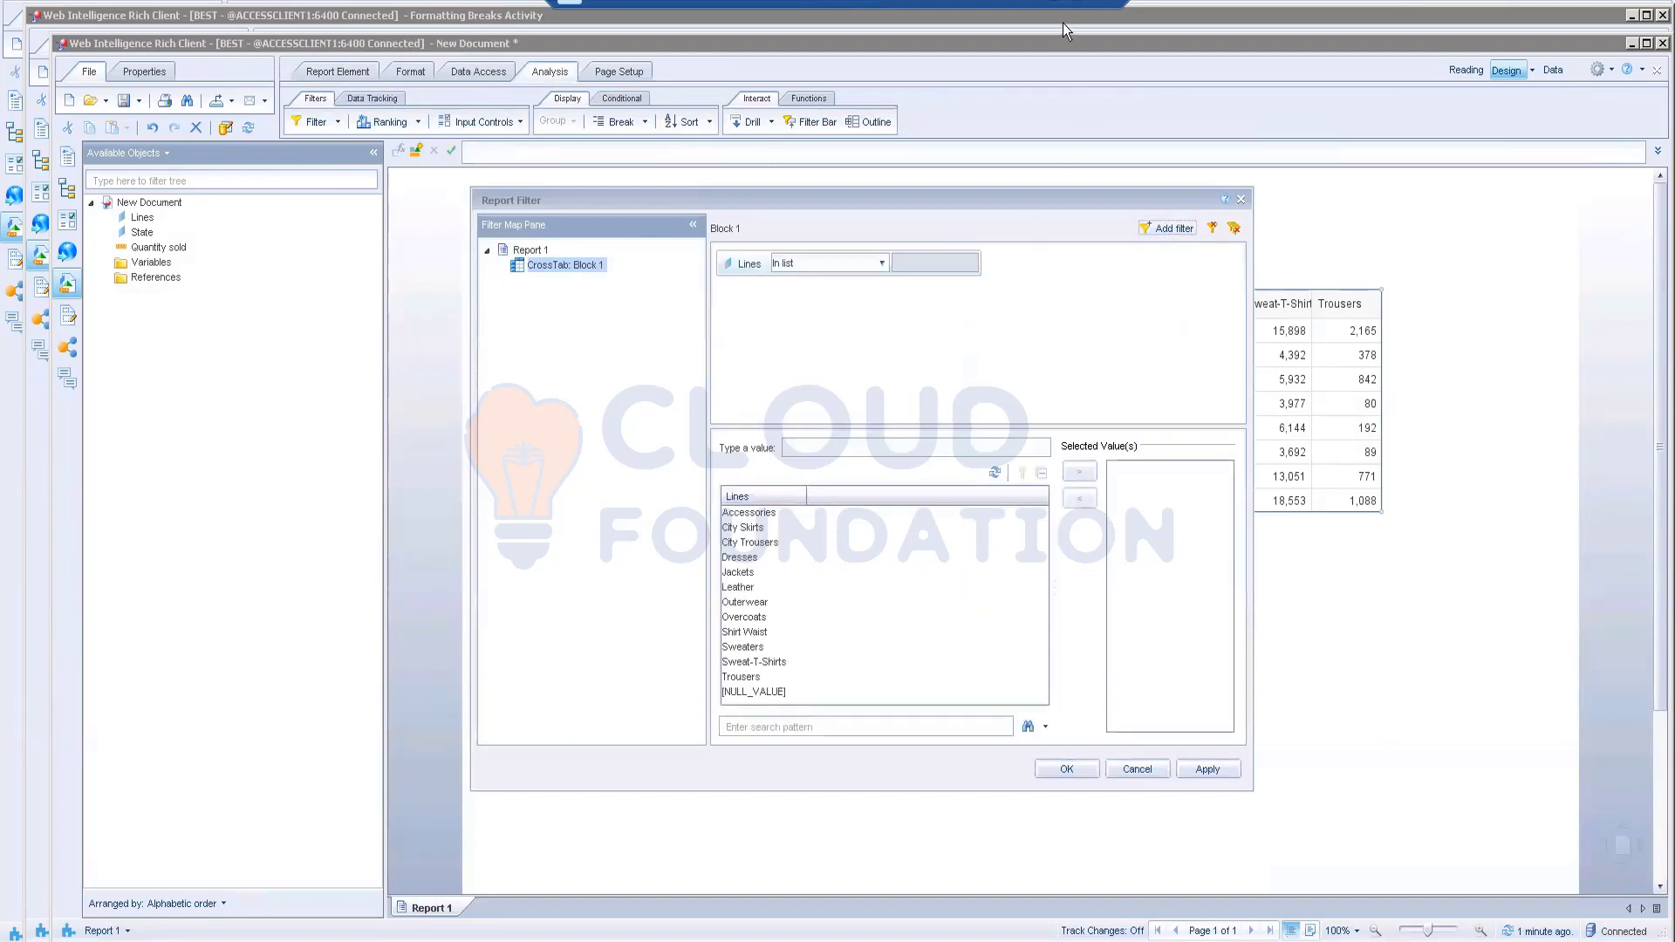
{"action": "left_click", "coordinate": [755, 516]}
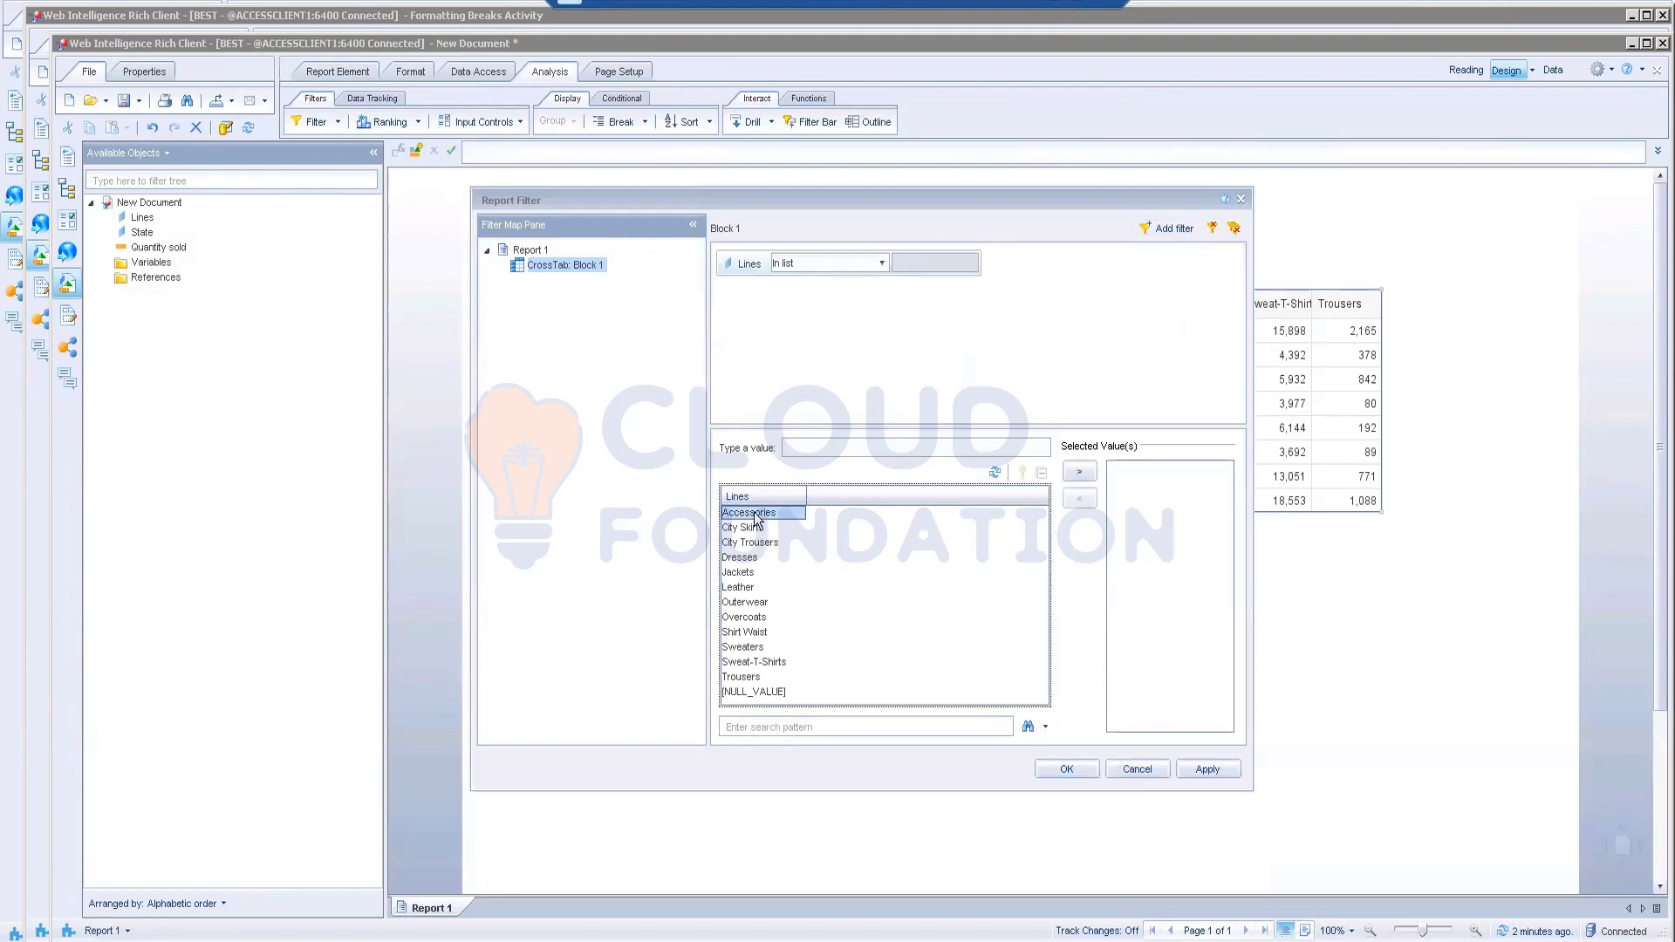
{"action": "left_click", "coordinate": [752, 574], "text": "shift"}
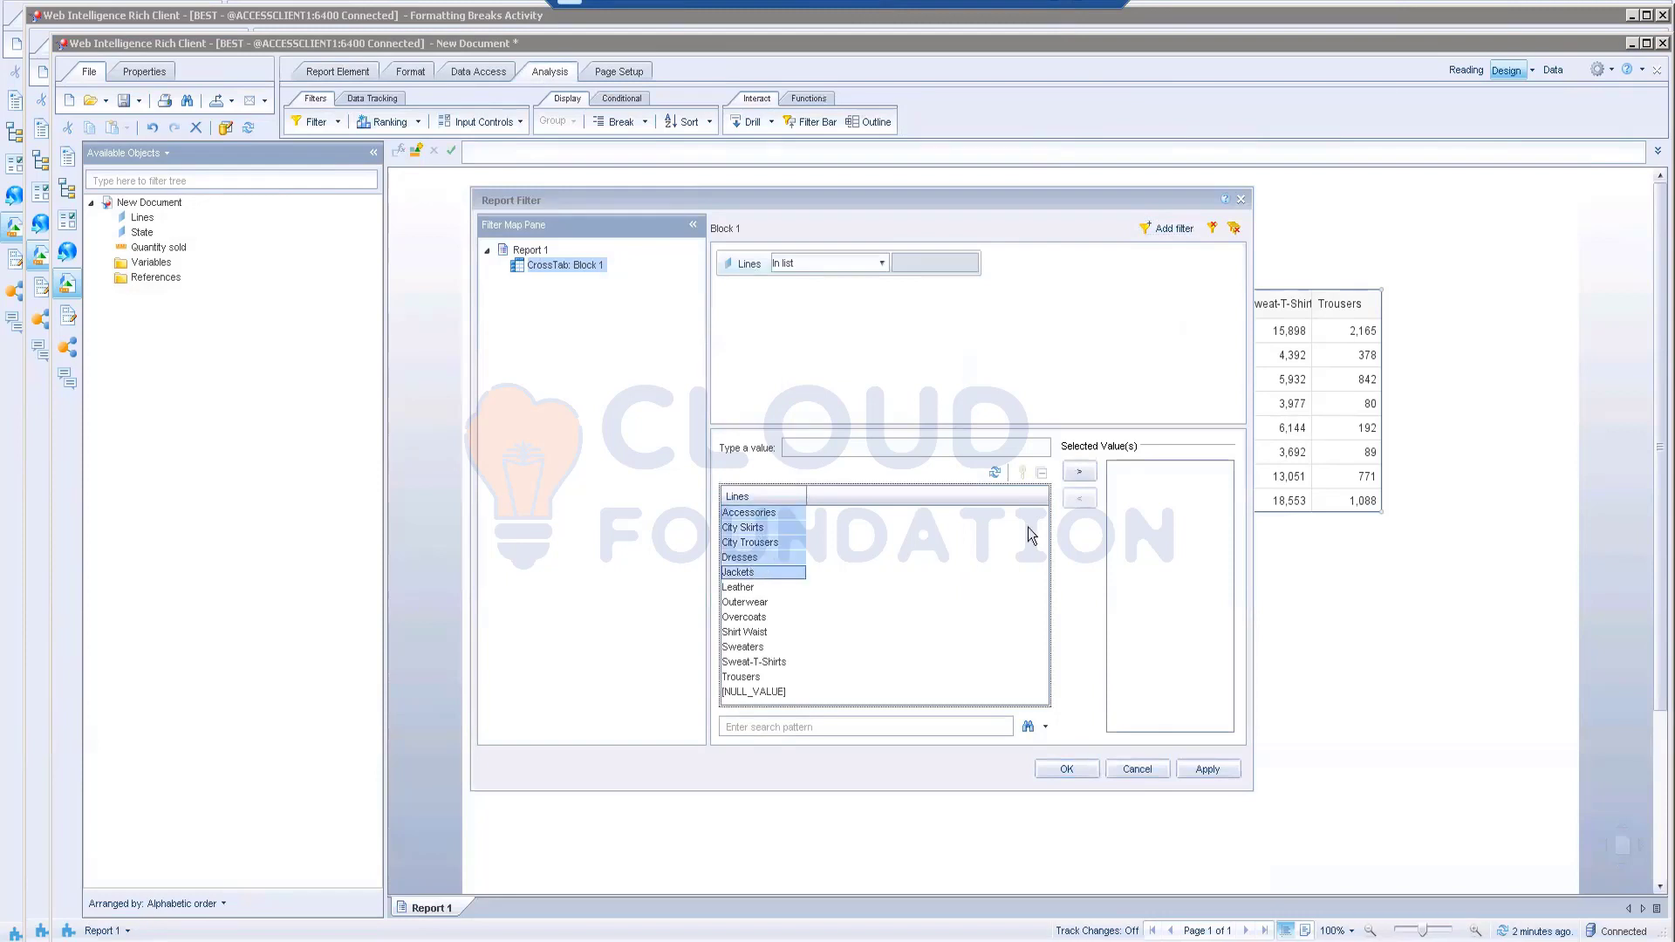
{"action": "left_click", "coordinate": [1079, 475]}
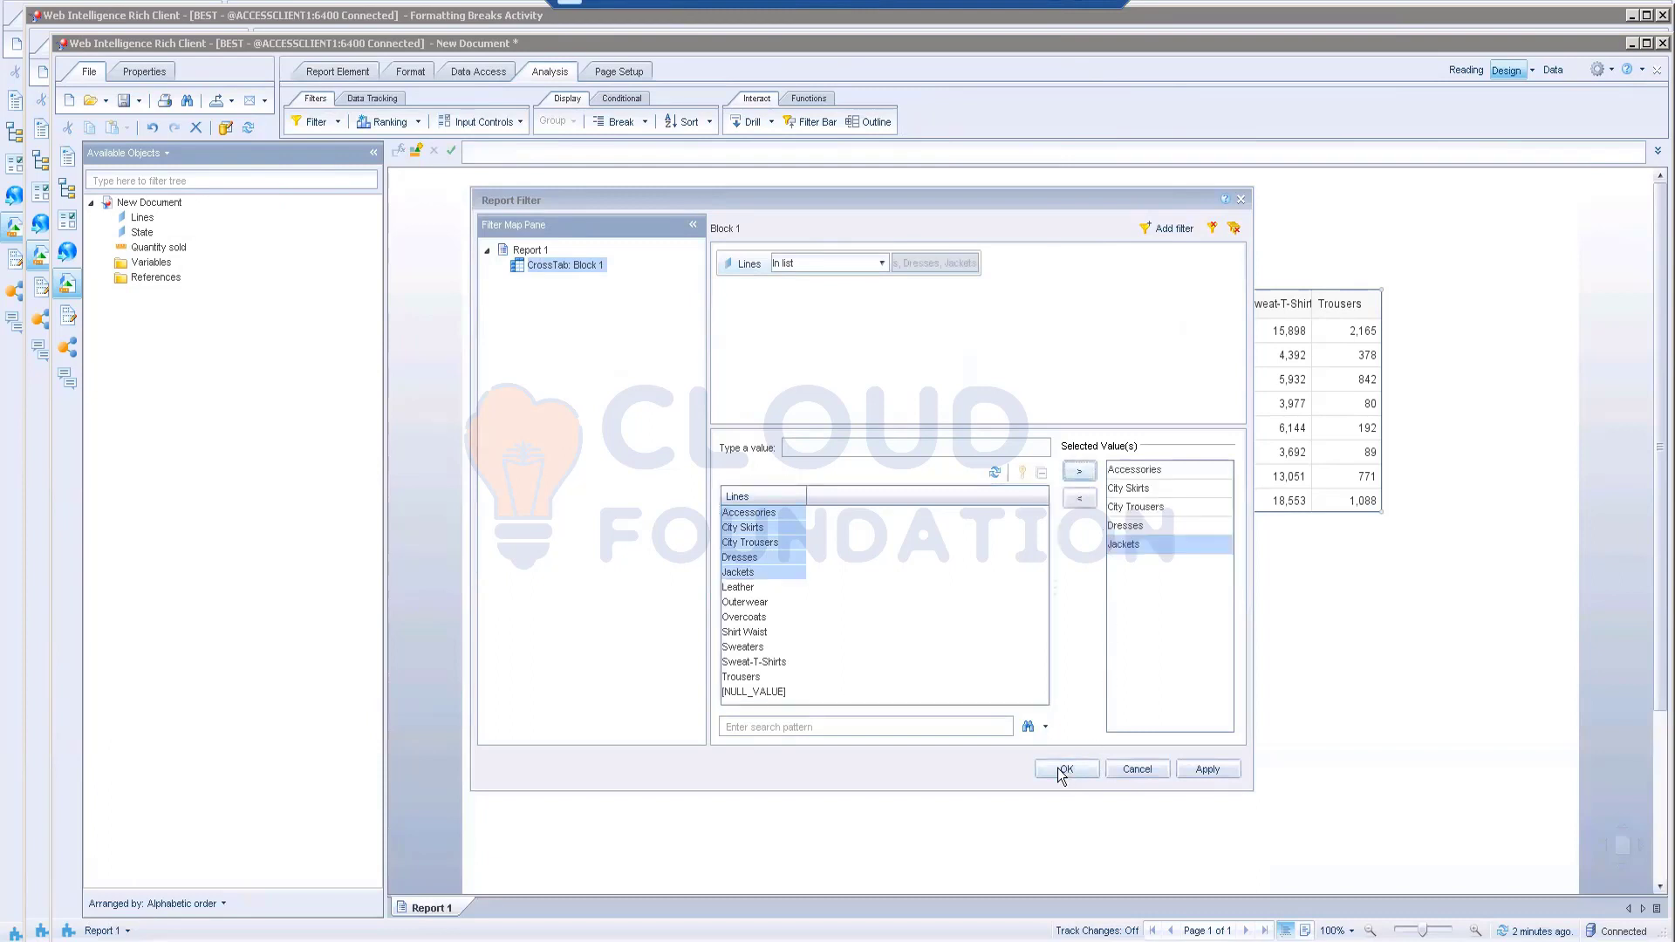
{"action": "left_click", "coordinate": [1062, 770]}
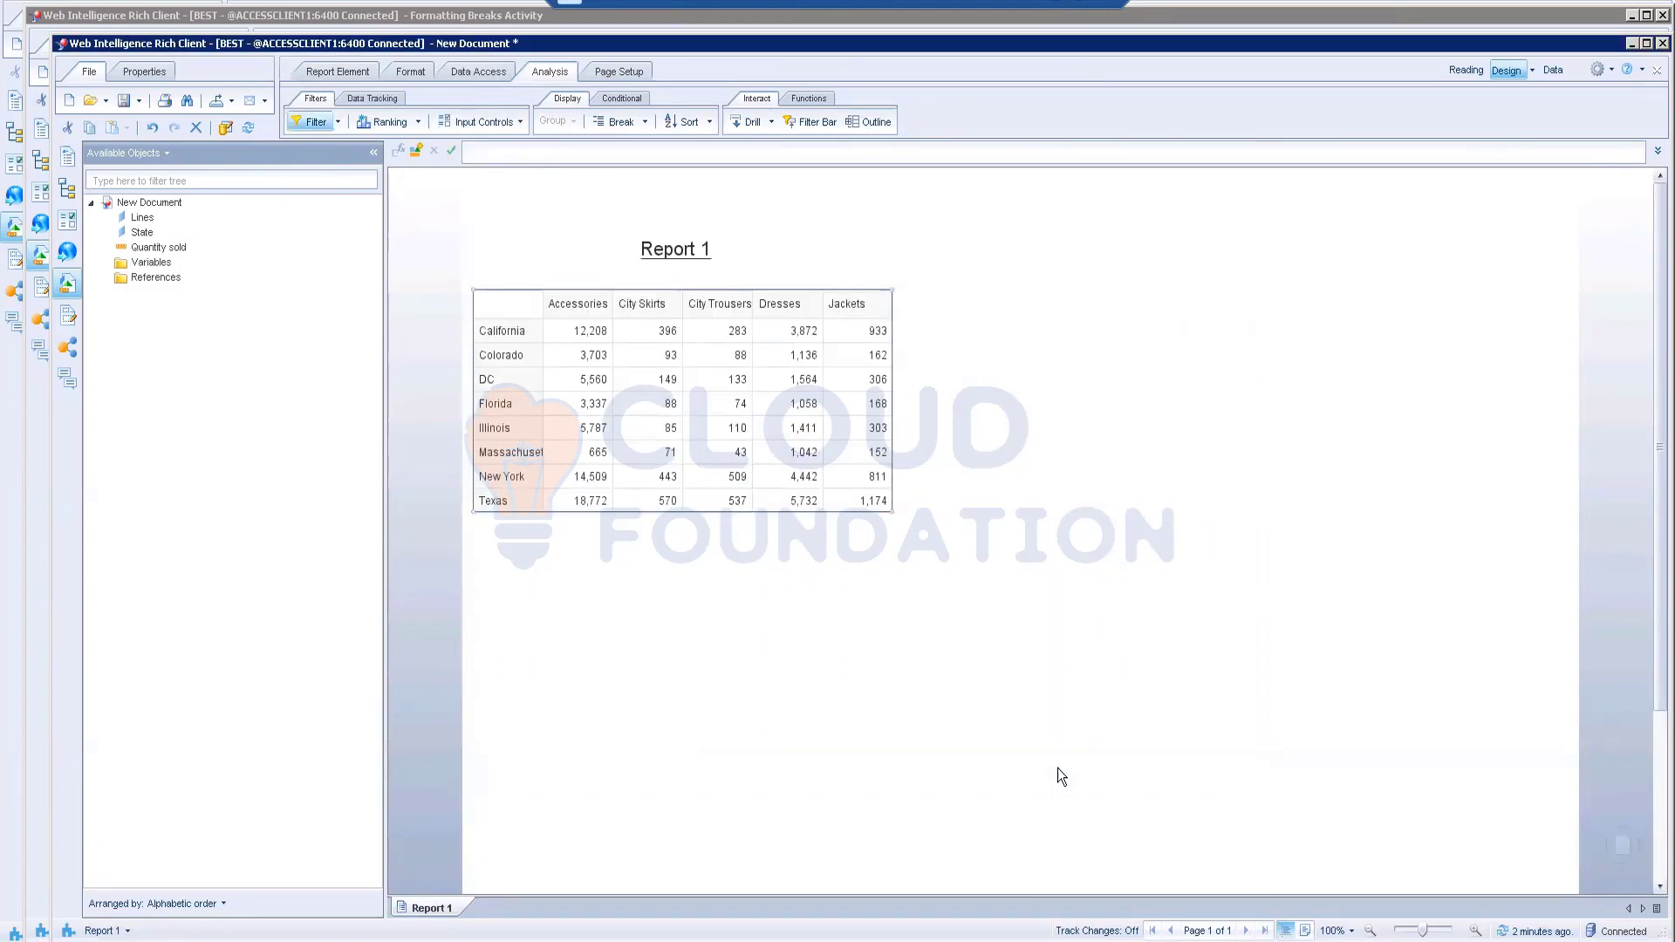
- Move the crosstab slightly to the right and down on the page, and add Leather to its Lines filter
{"action": "left_click_drag", "start_coordinate": [730, 286], "coordinate": [820, 302]}
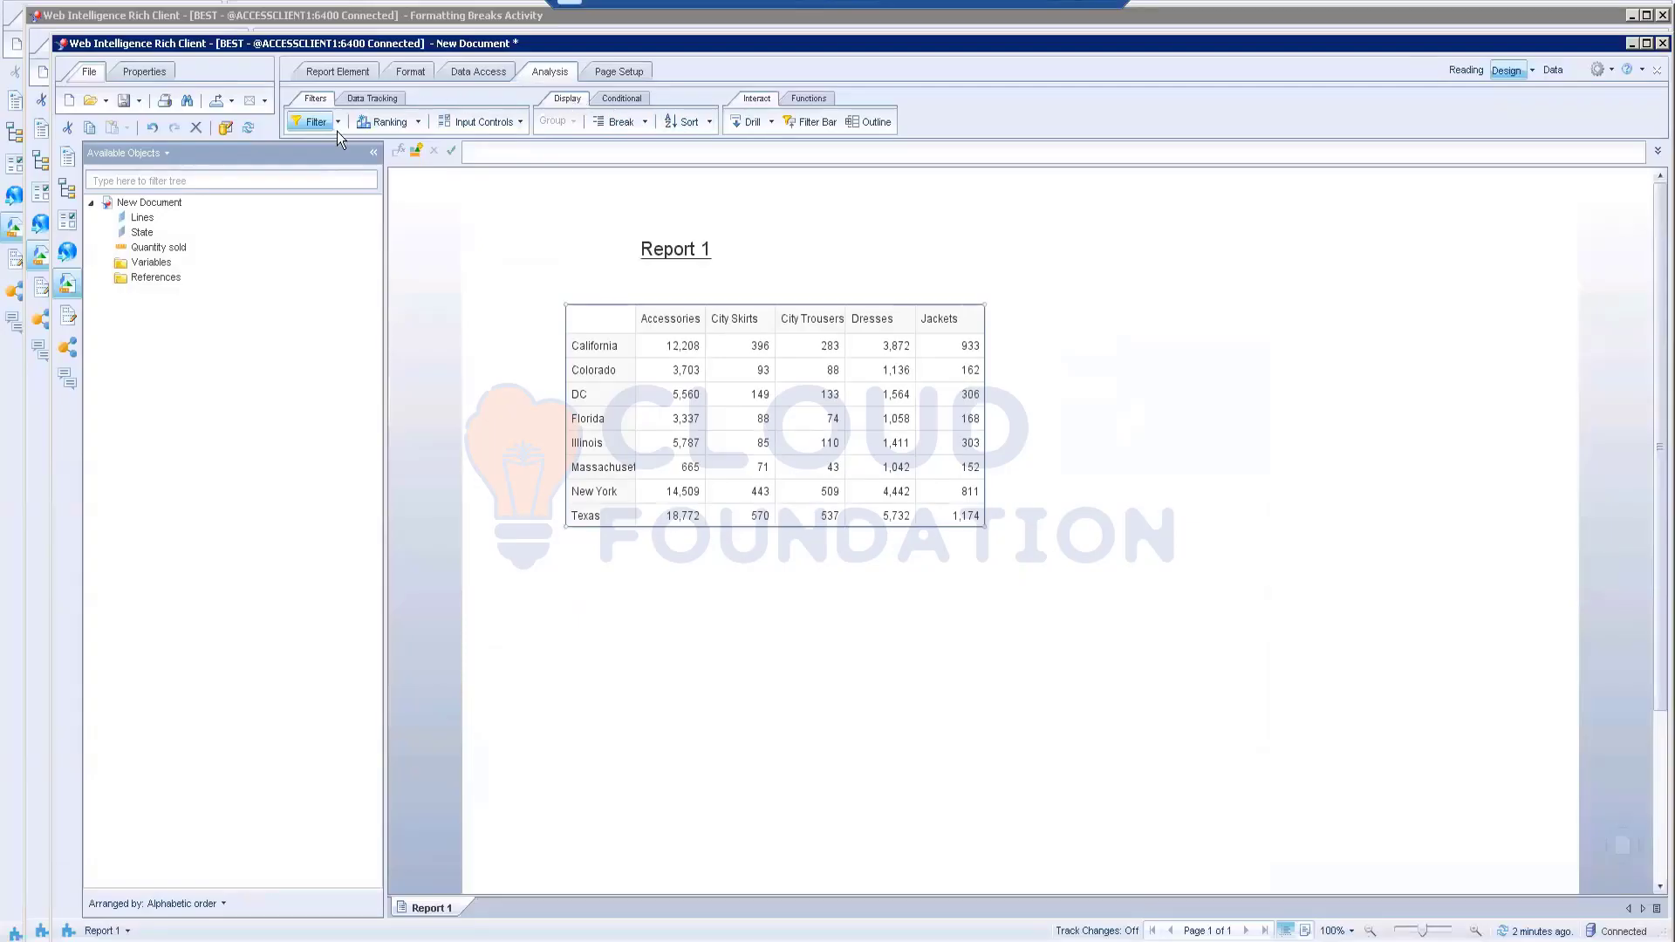
{"action": "left_click", "coordinate": [337, 122]}
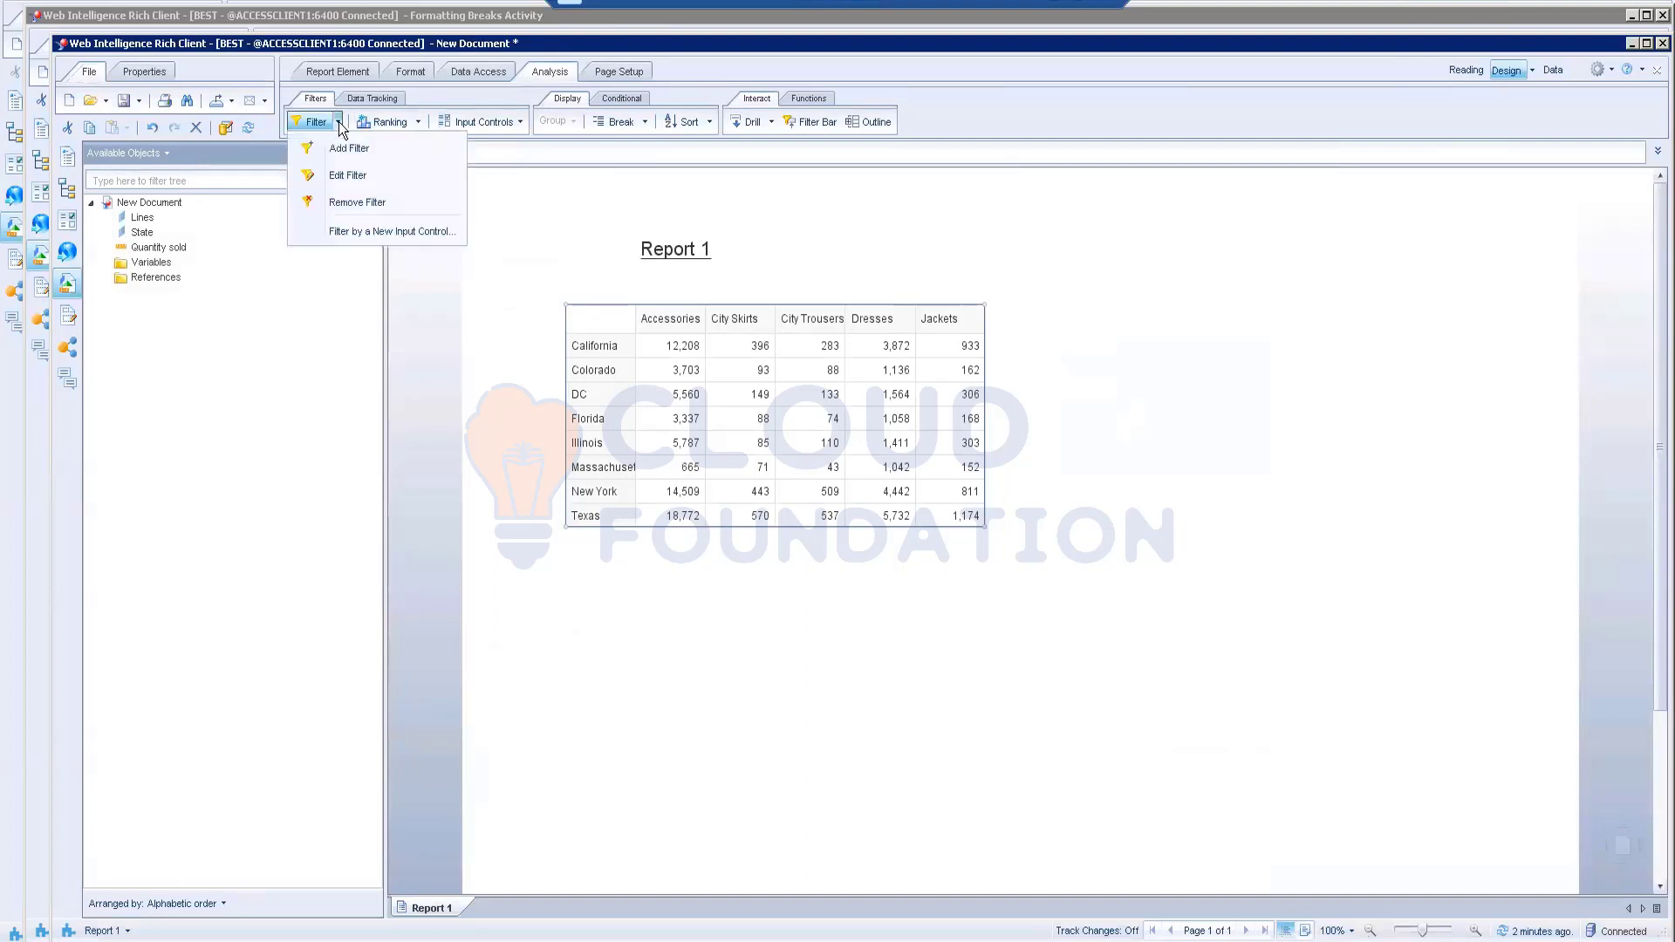
{"action": "left_click", "coordinate": [342, 171]}
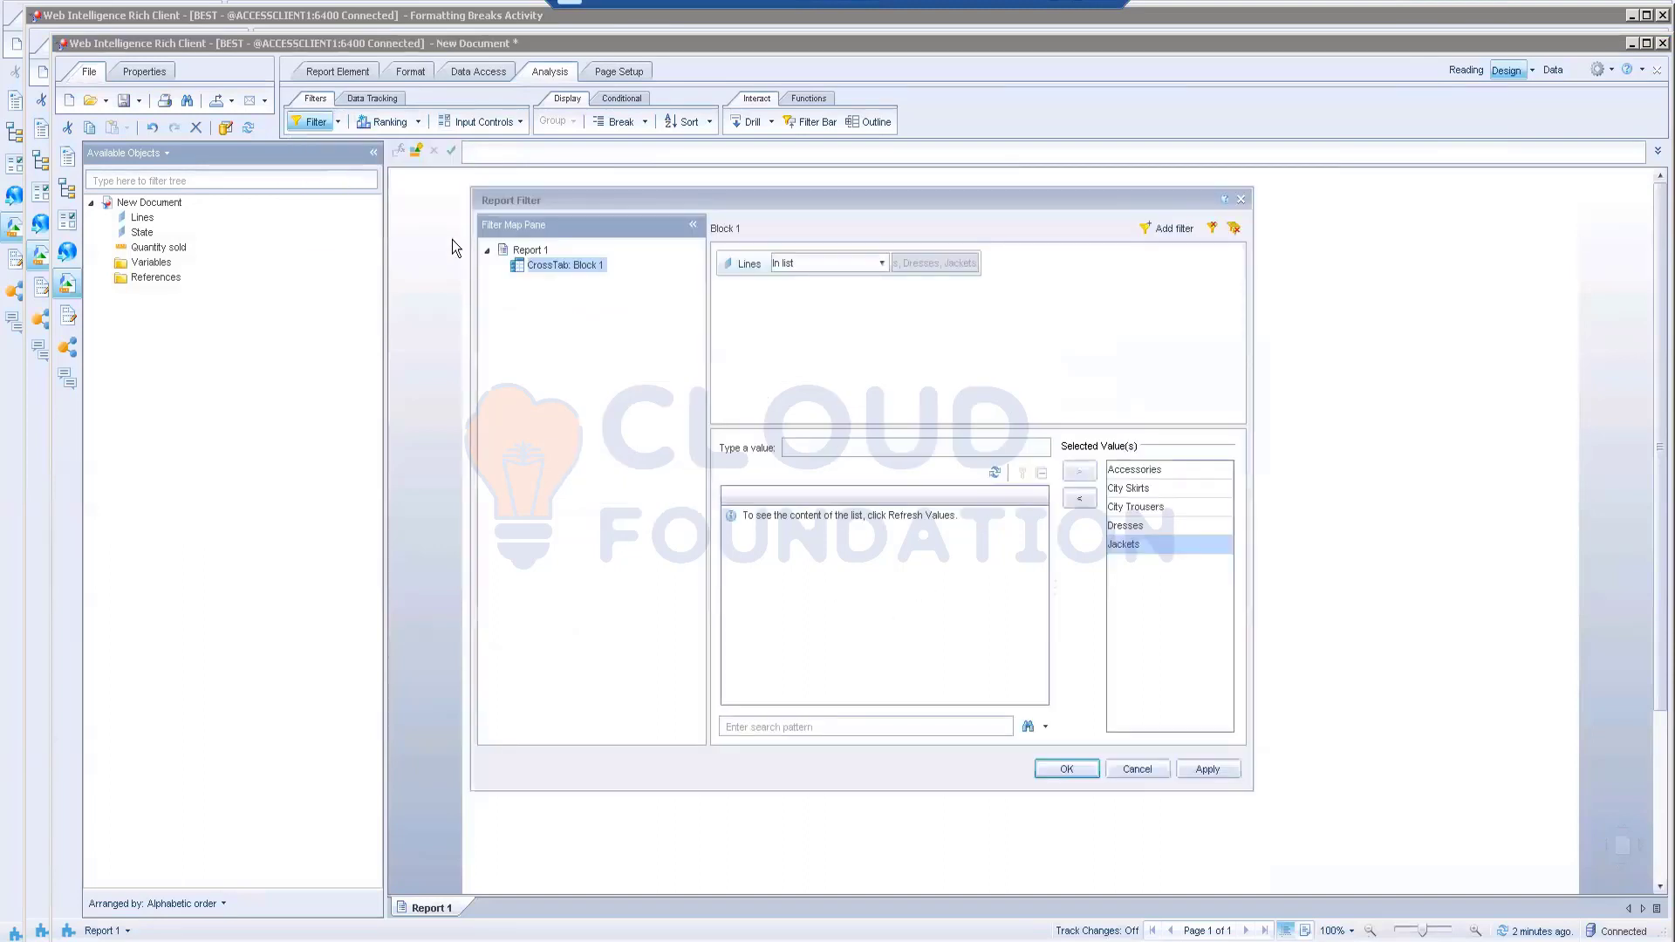
{"action": "left_click", "coordinate": [994, 471]}
{"action": "left_click", "coordinate": [746, 589]}
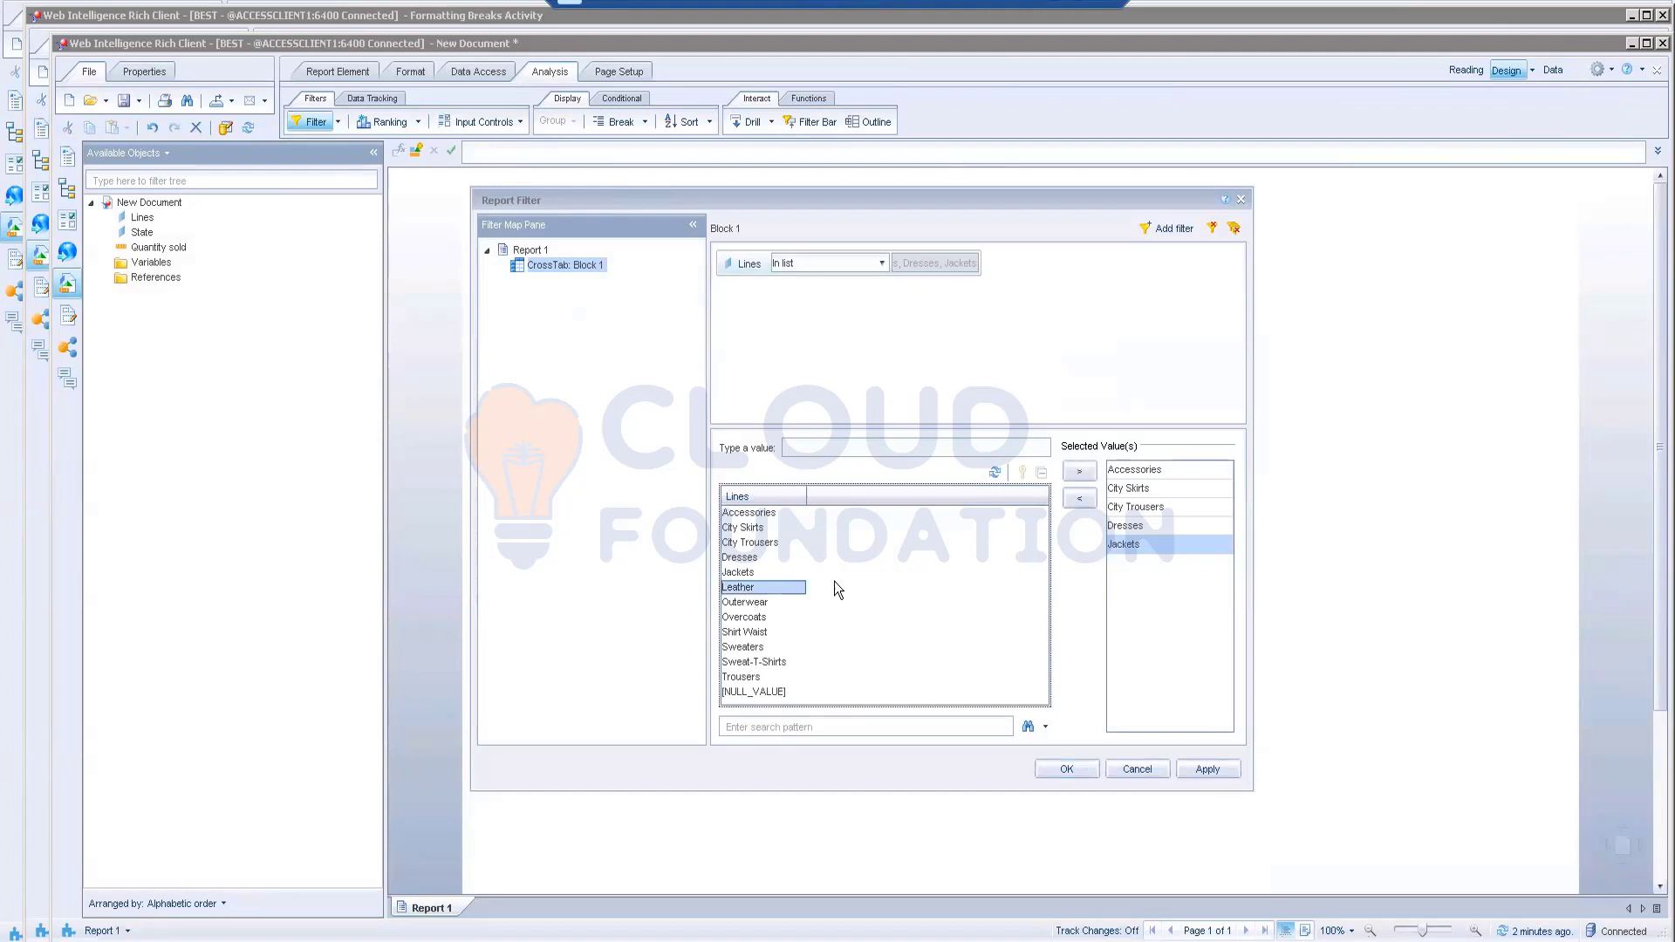
{"action": "left_click", "coordinate": [1079, 471]}
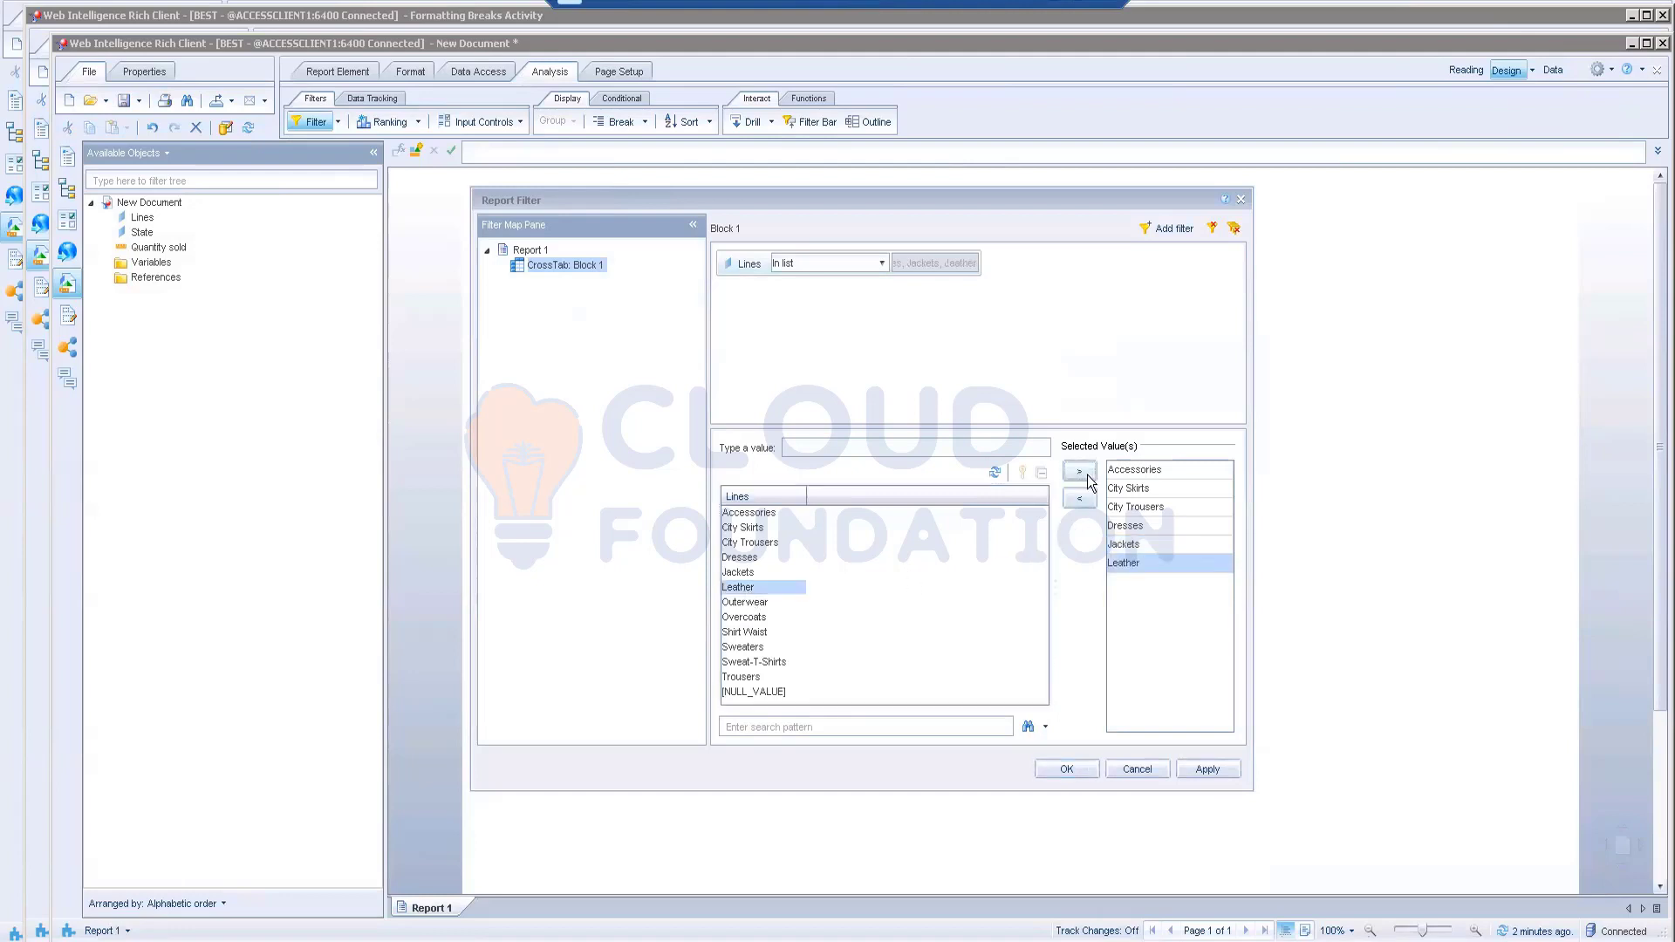
{"action": "left_click", "coordinate": [1074, 769]}
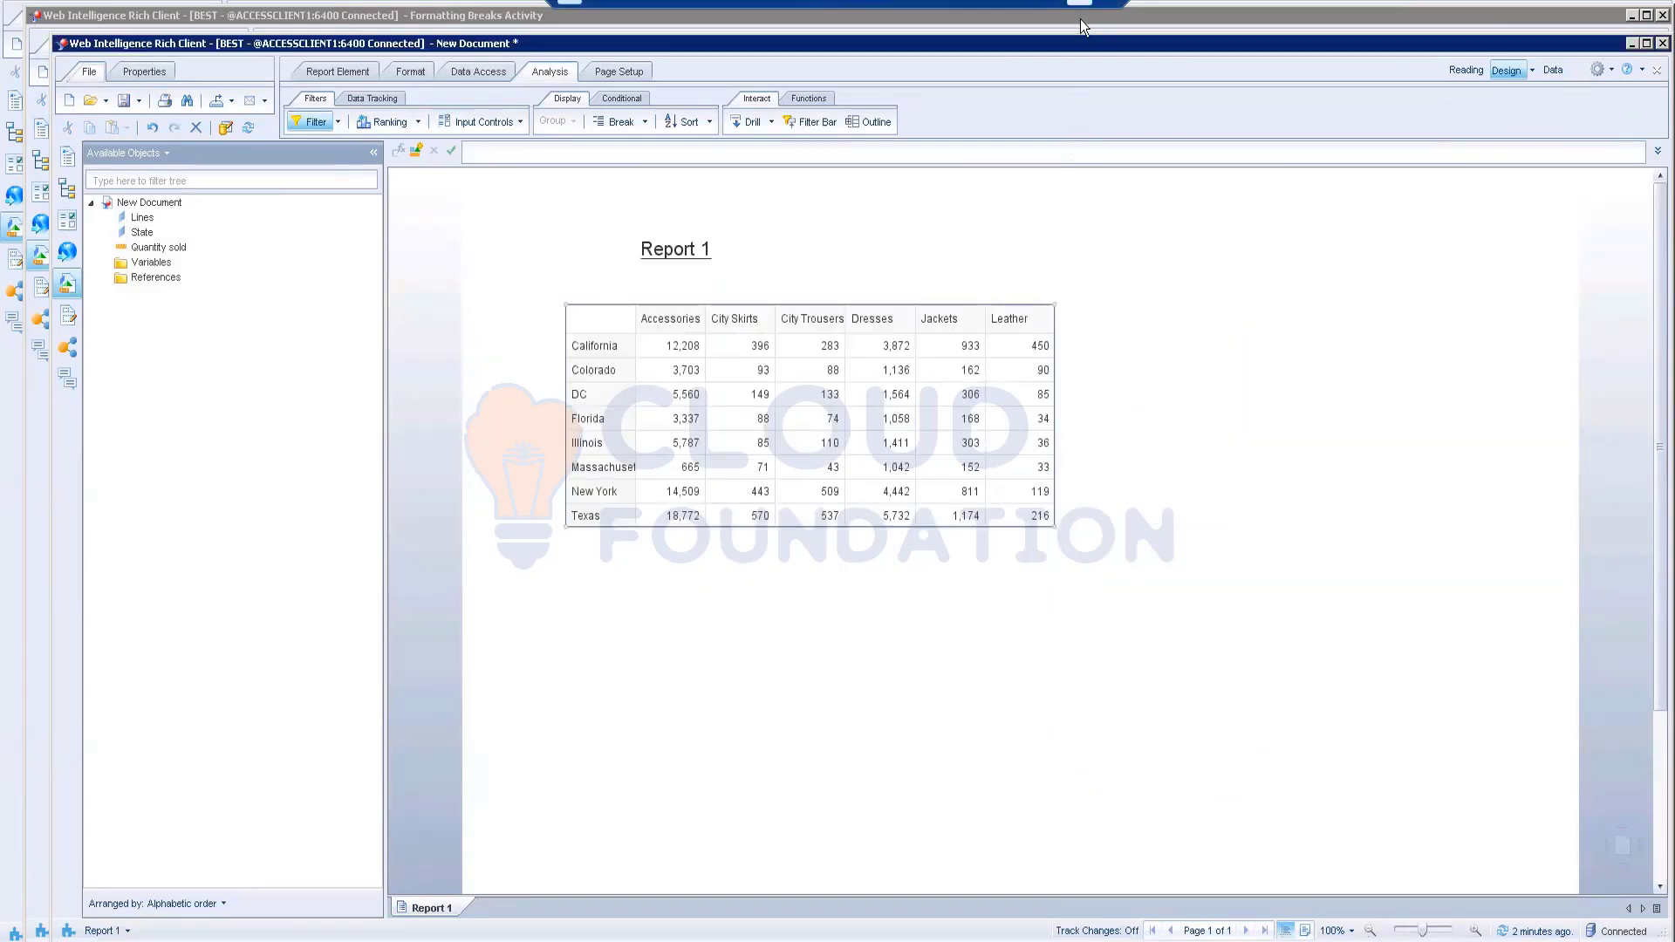
- Consult the activity instructions in Word, and insert a Sum of Quantity sold at the end of the crosstab's rows
{"action": "left_click", "coordinate": [1053, 3]}
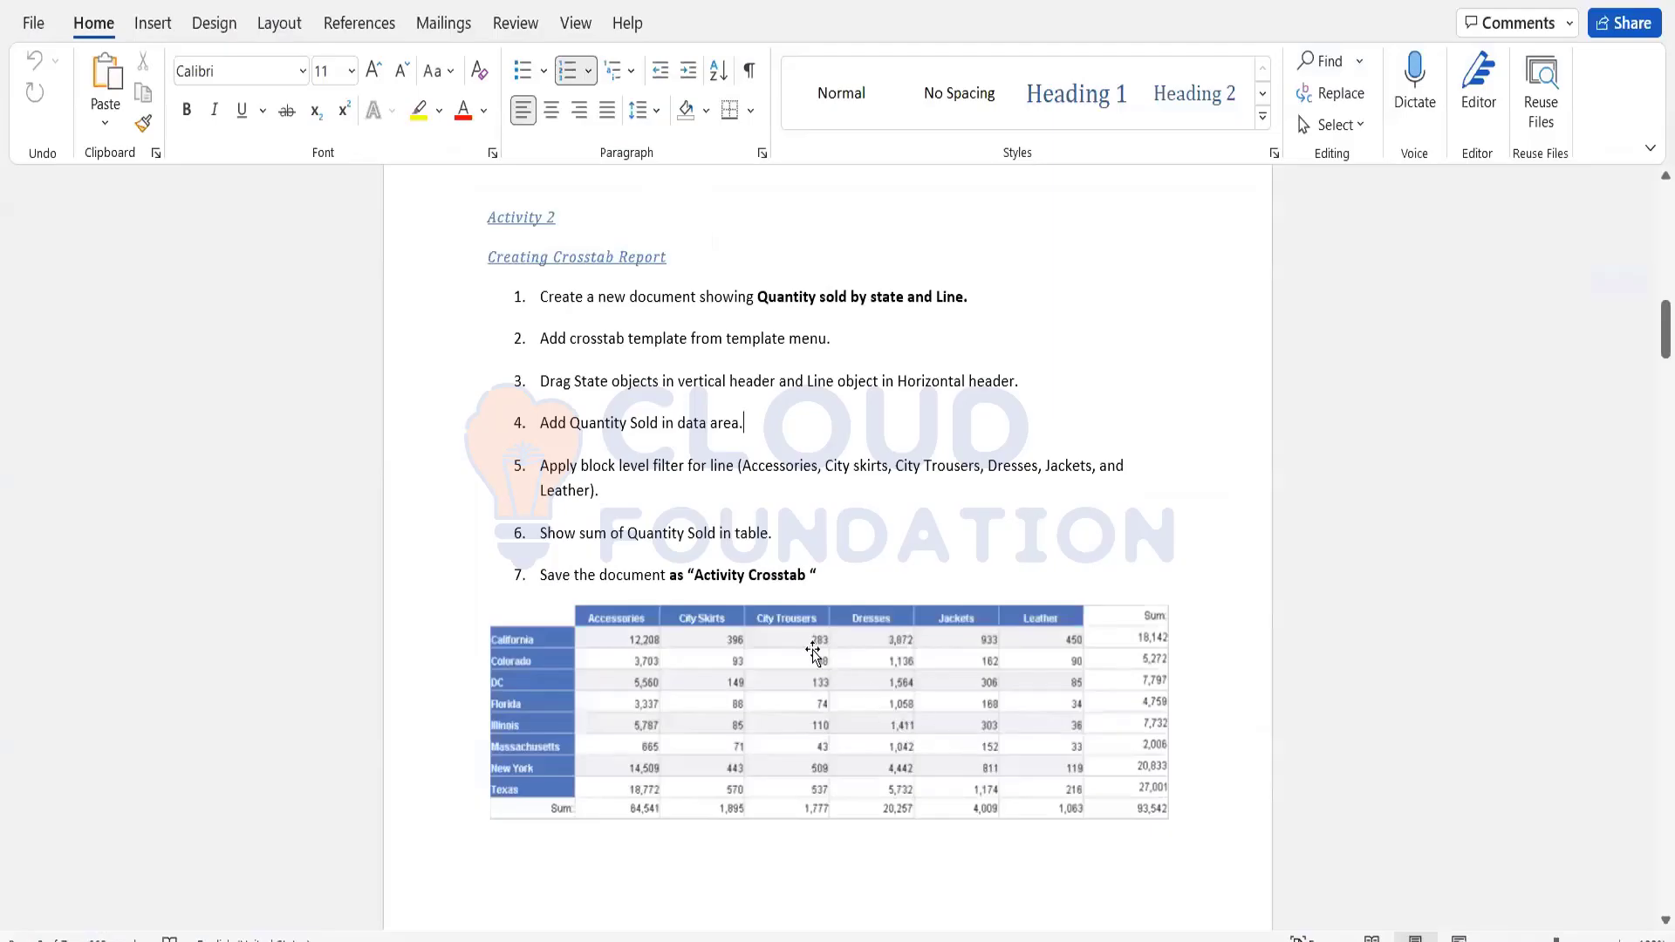
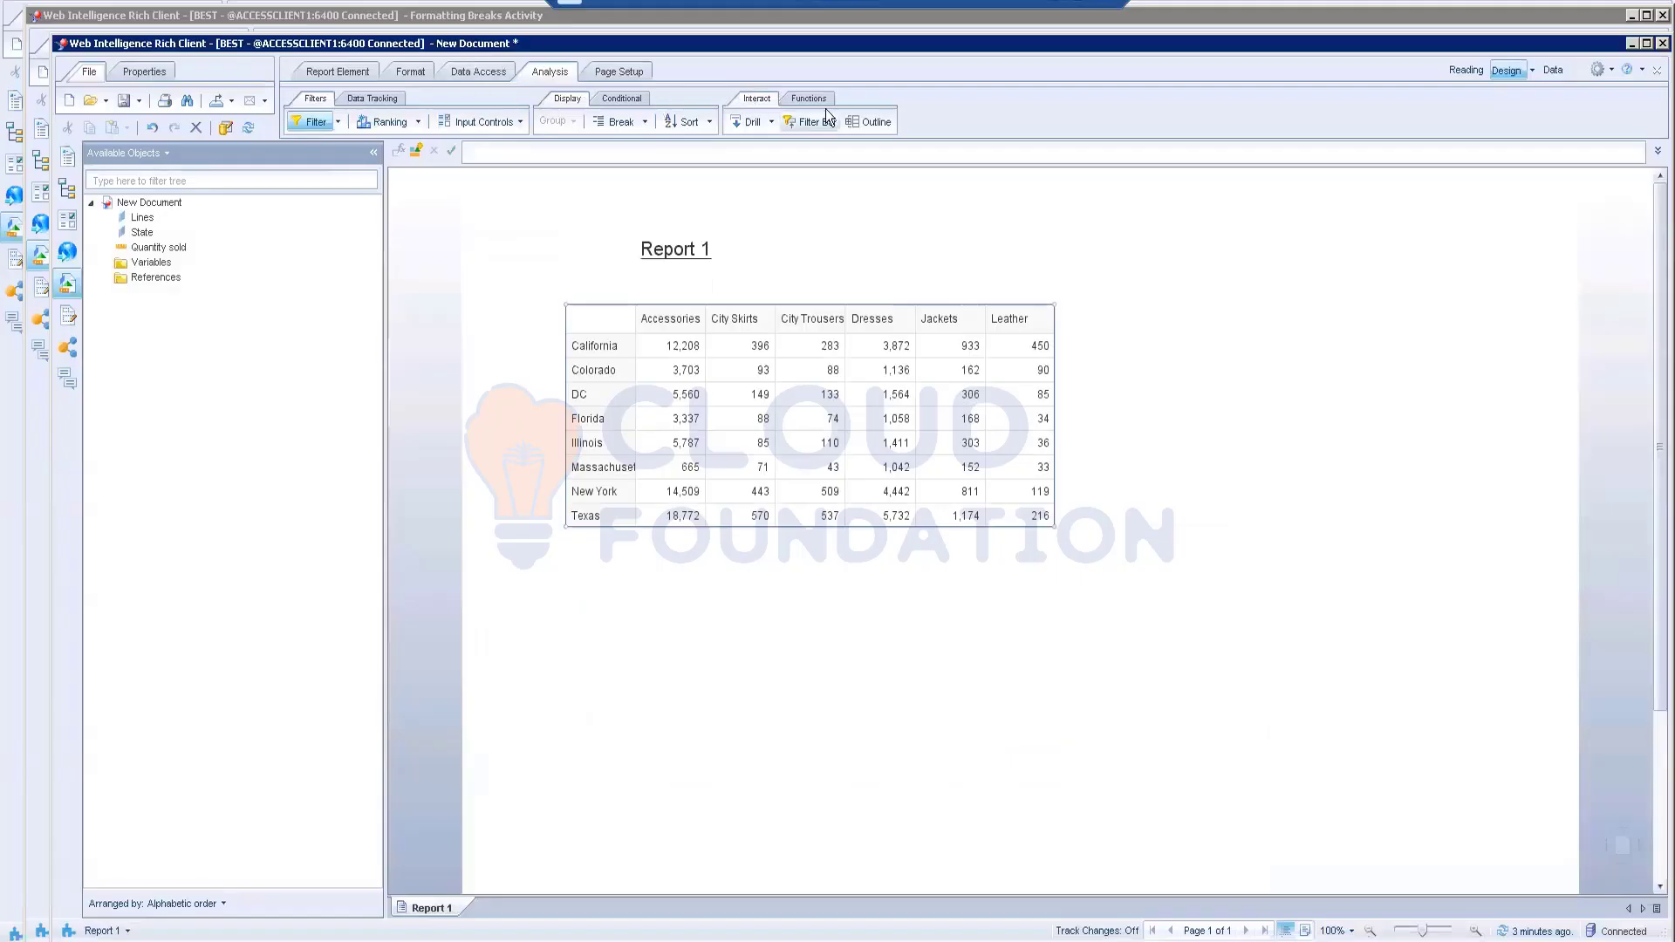
{"action": "left_click", "coordinate": [809, 100]}
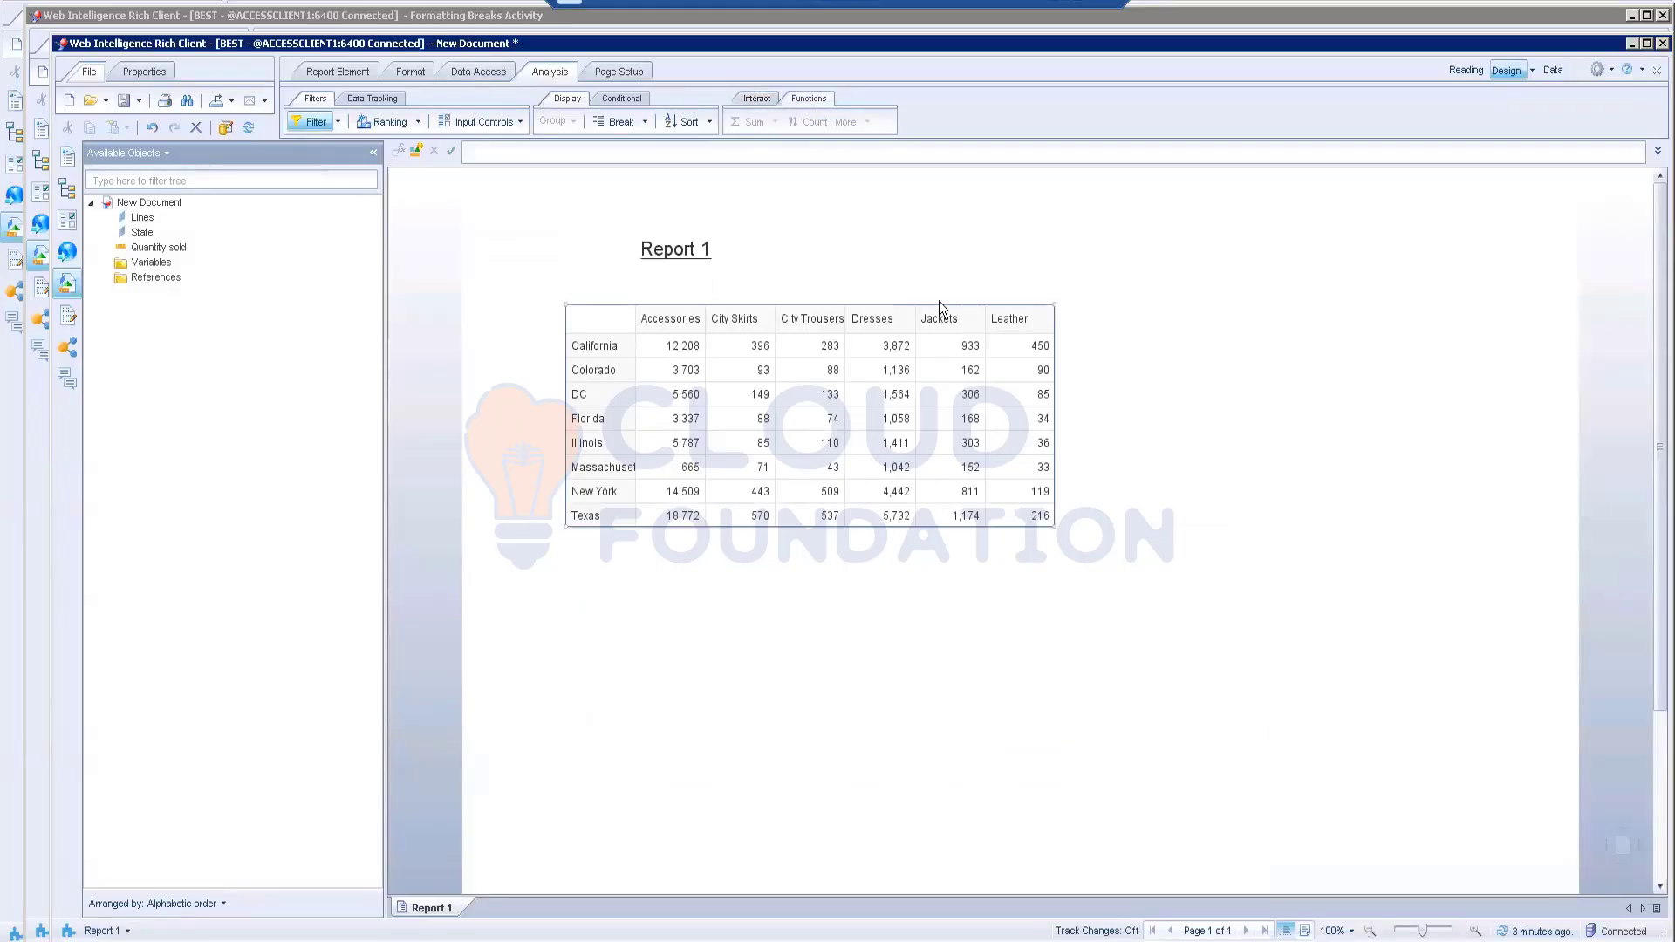
{"action": "left_click", "coordinate": [858, 418]}
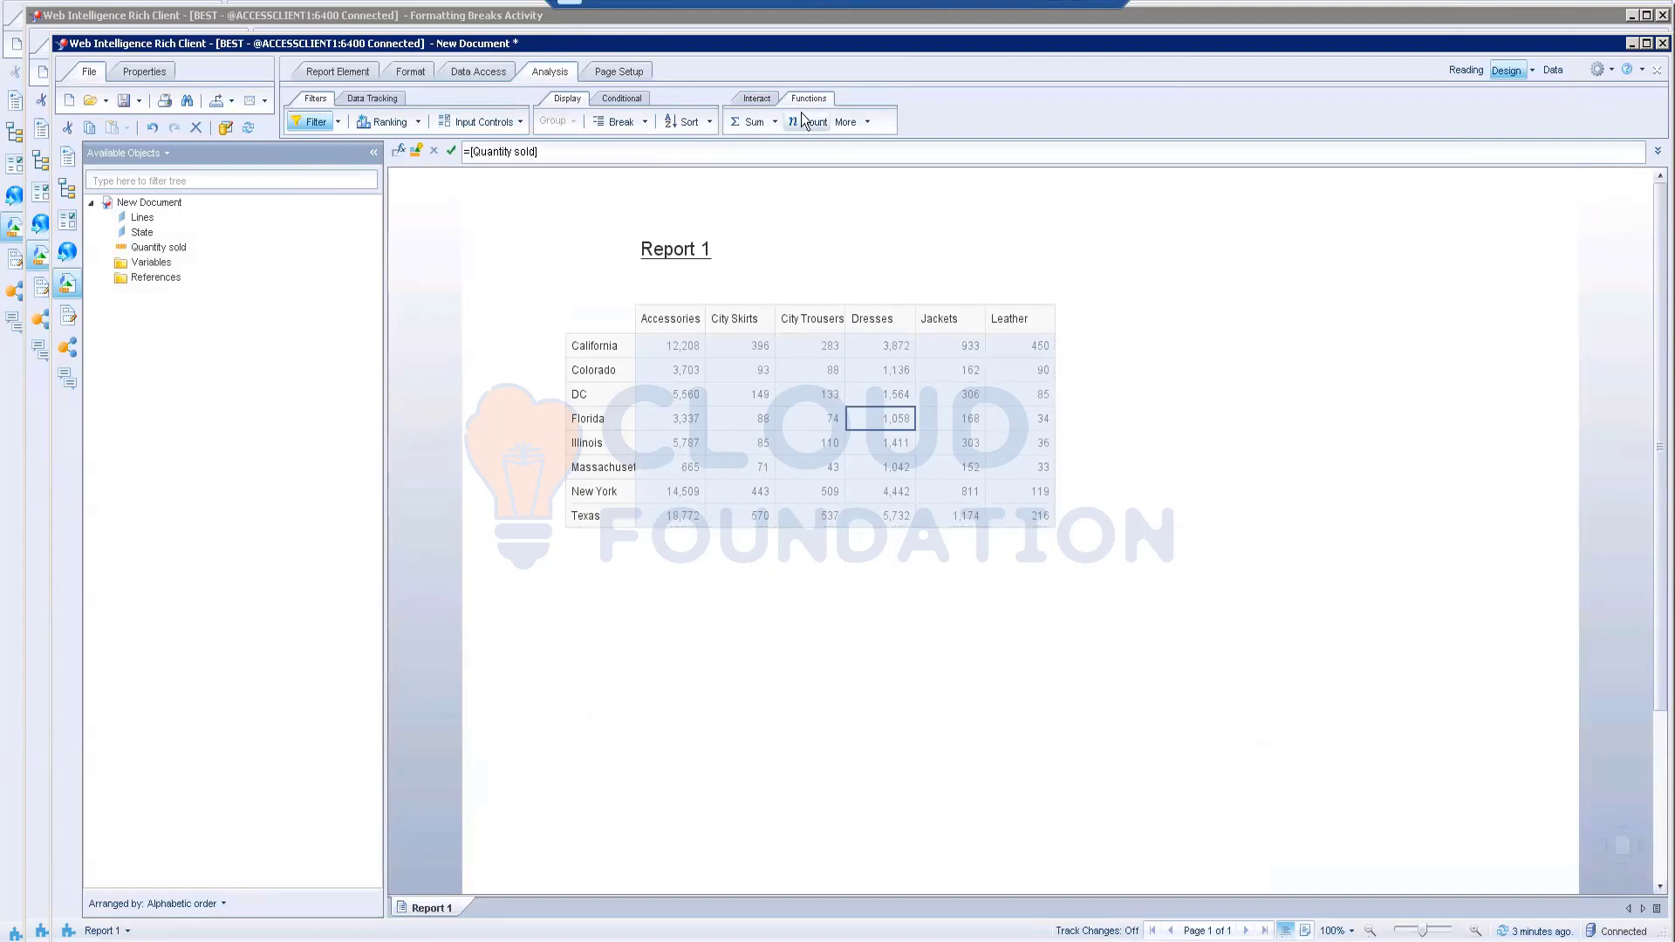
{"action": "left_click", "coordinate": [774, 123]}
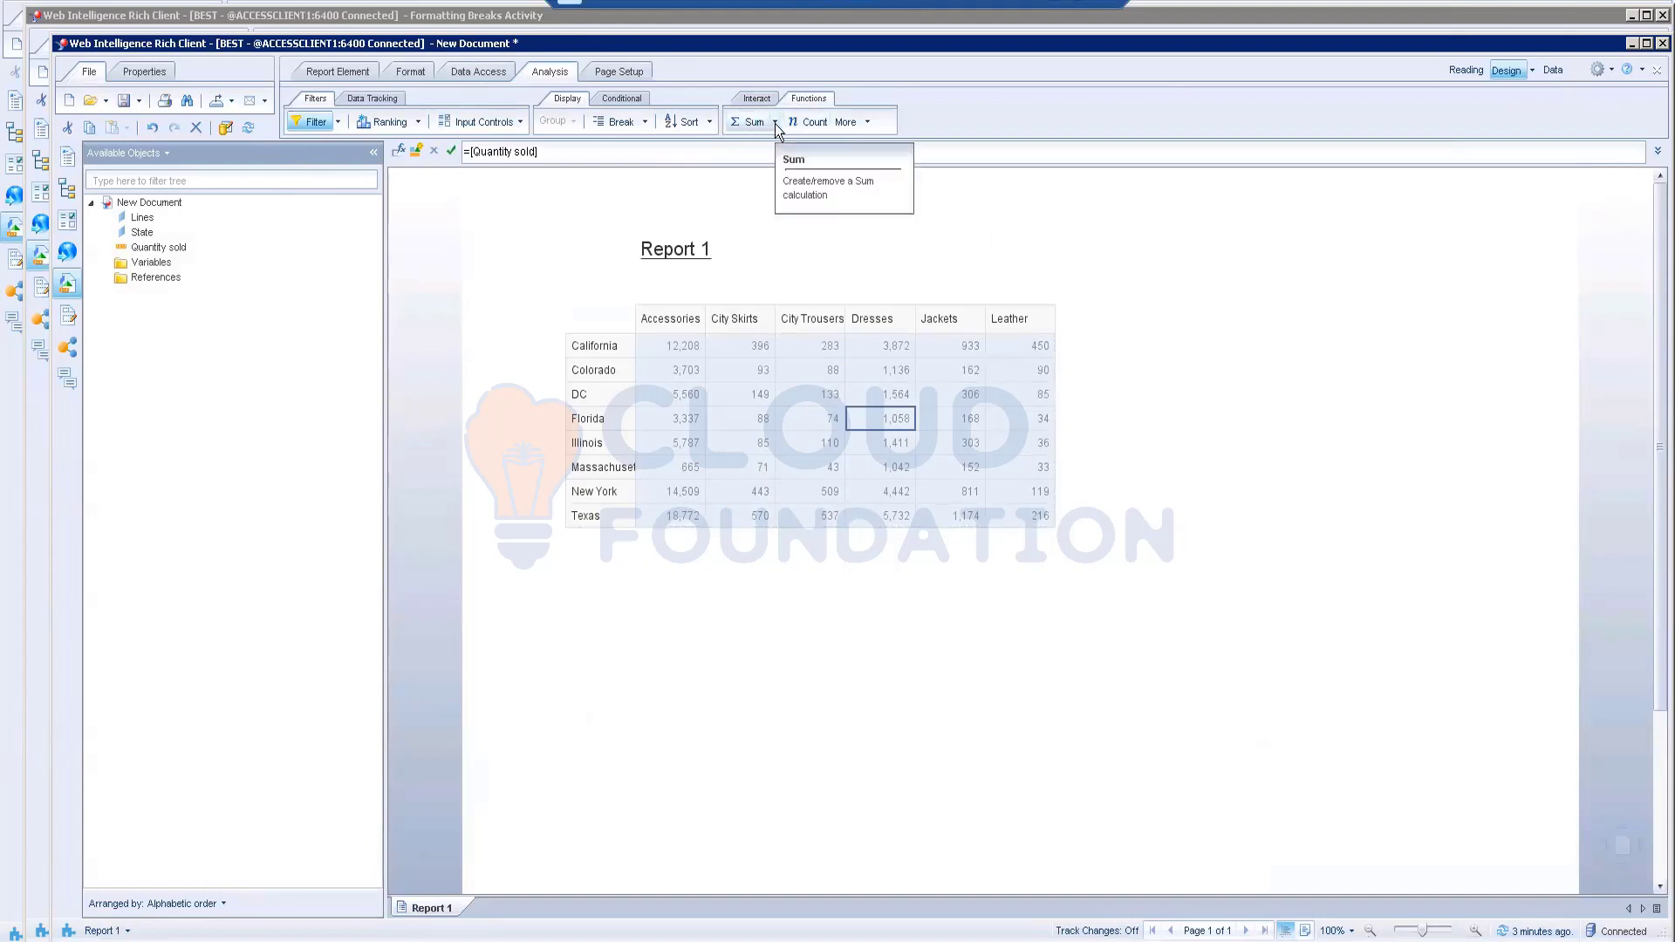
{"action": "left_click", "coordinate": [866, 385]}
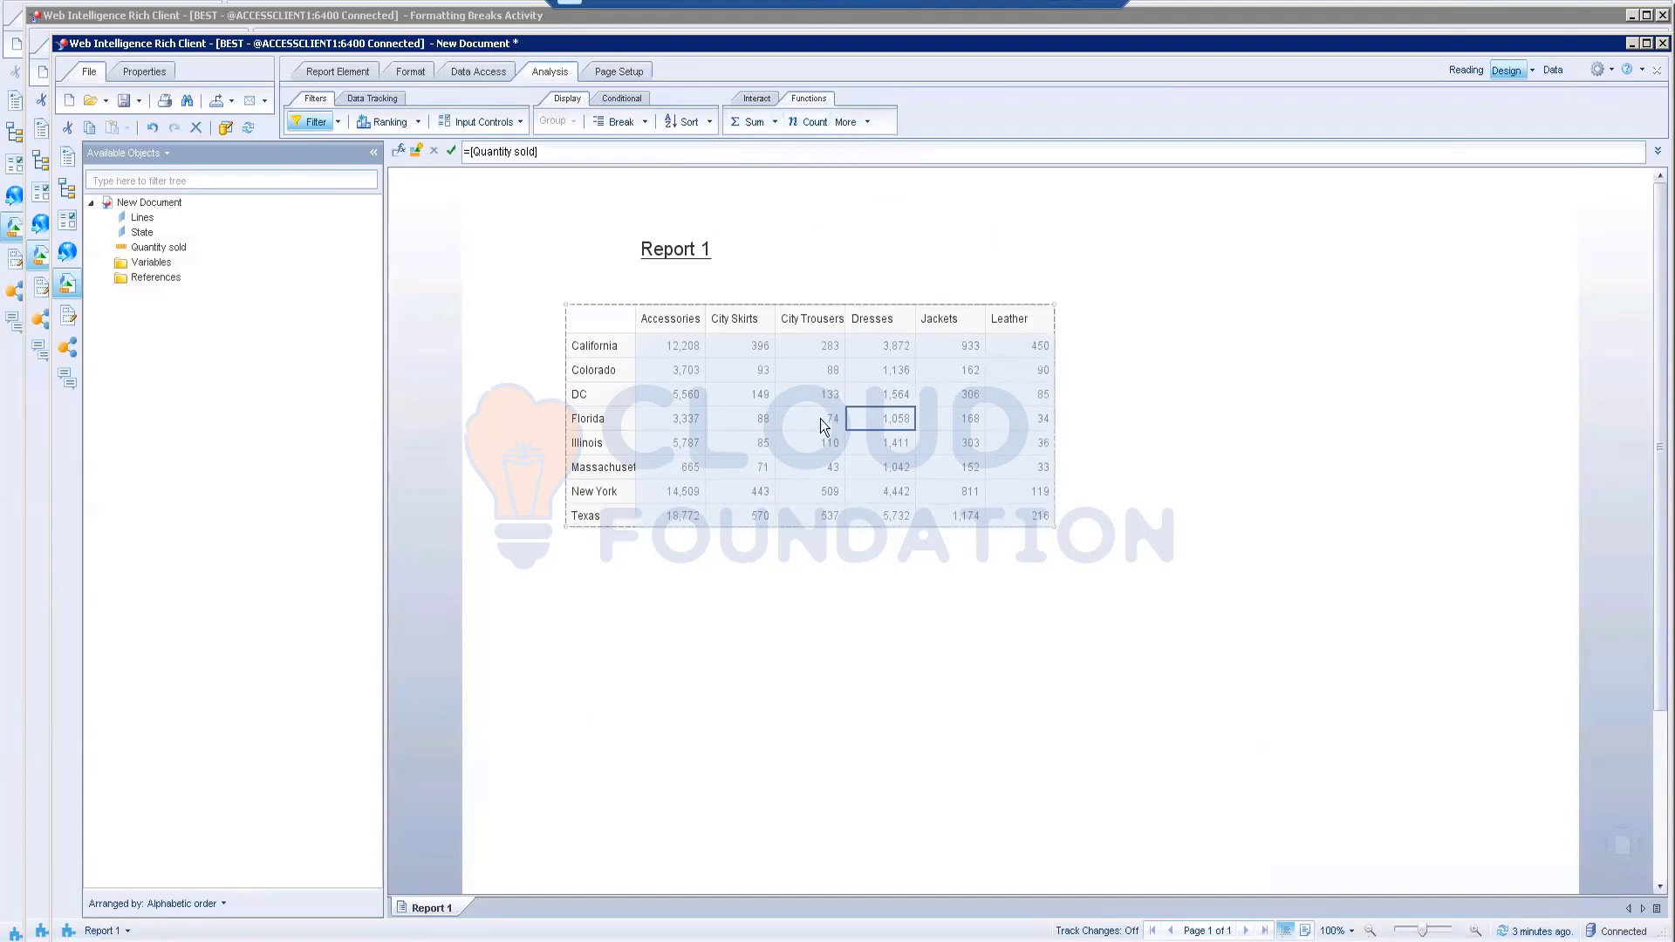
{"action": "left_click", "coordinate": [774, 121]}
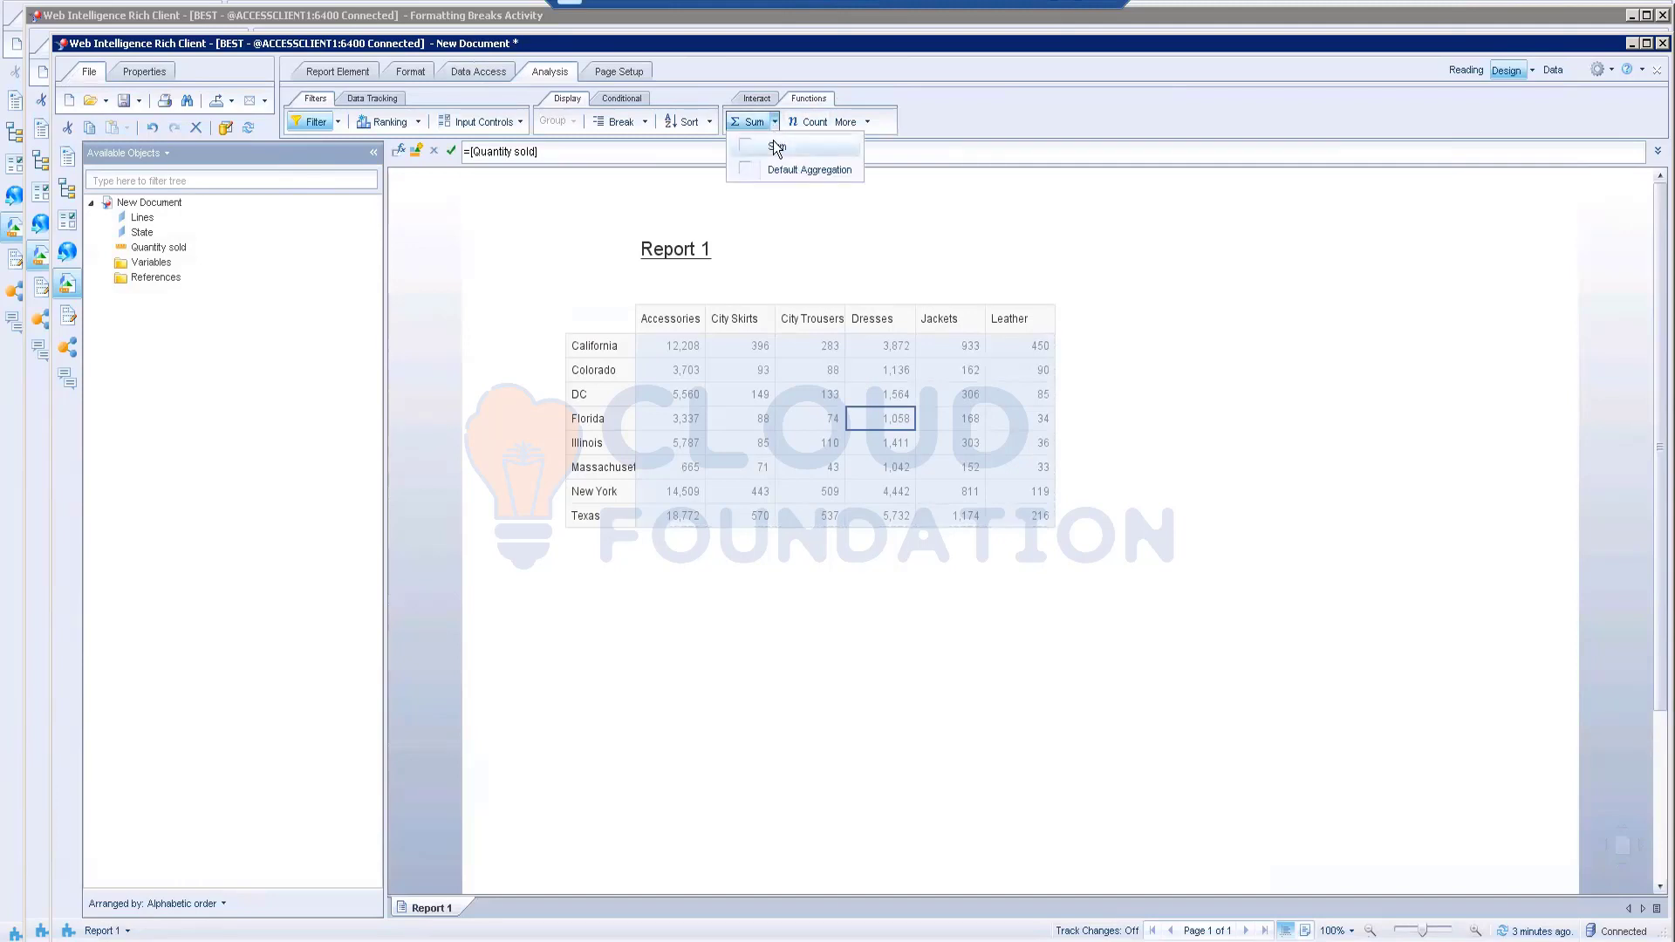
{"action": "left_click", "coordinate": [776, 146]}
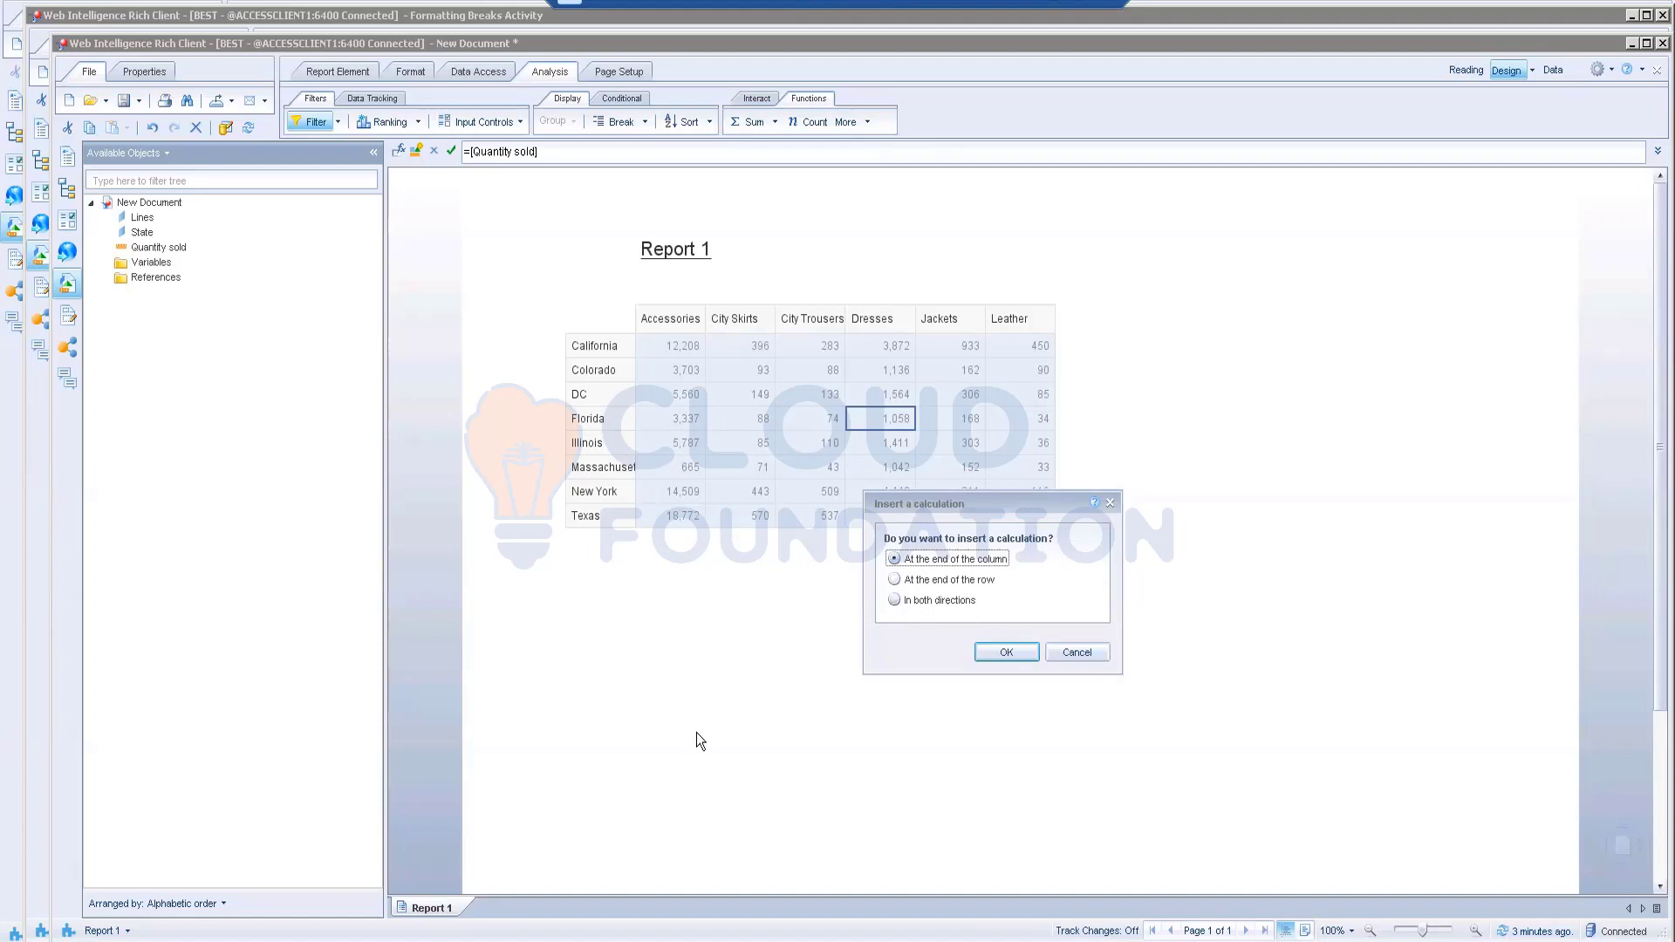
{"action": "left_click", "coordinate": [961, 581]}
{"action": "left_click", "coordinate": [1003, 653]}
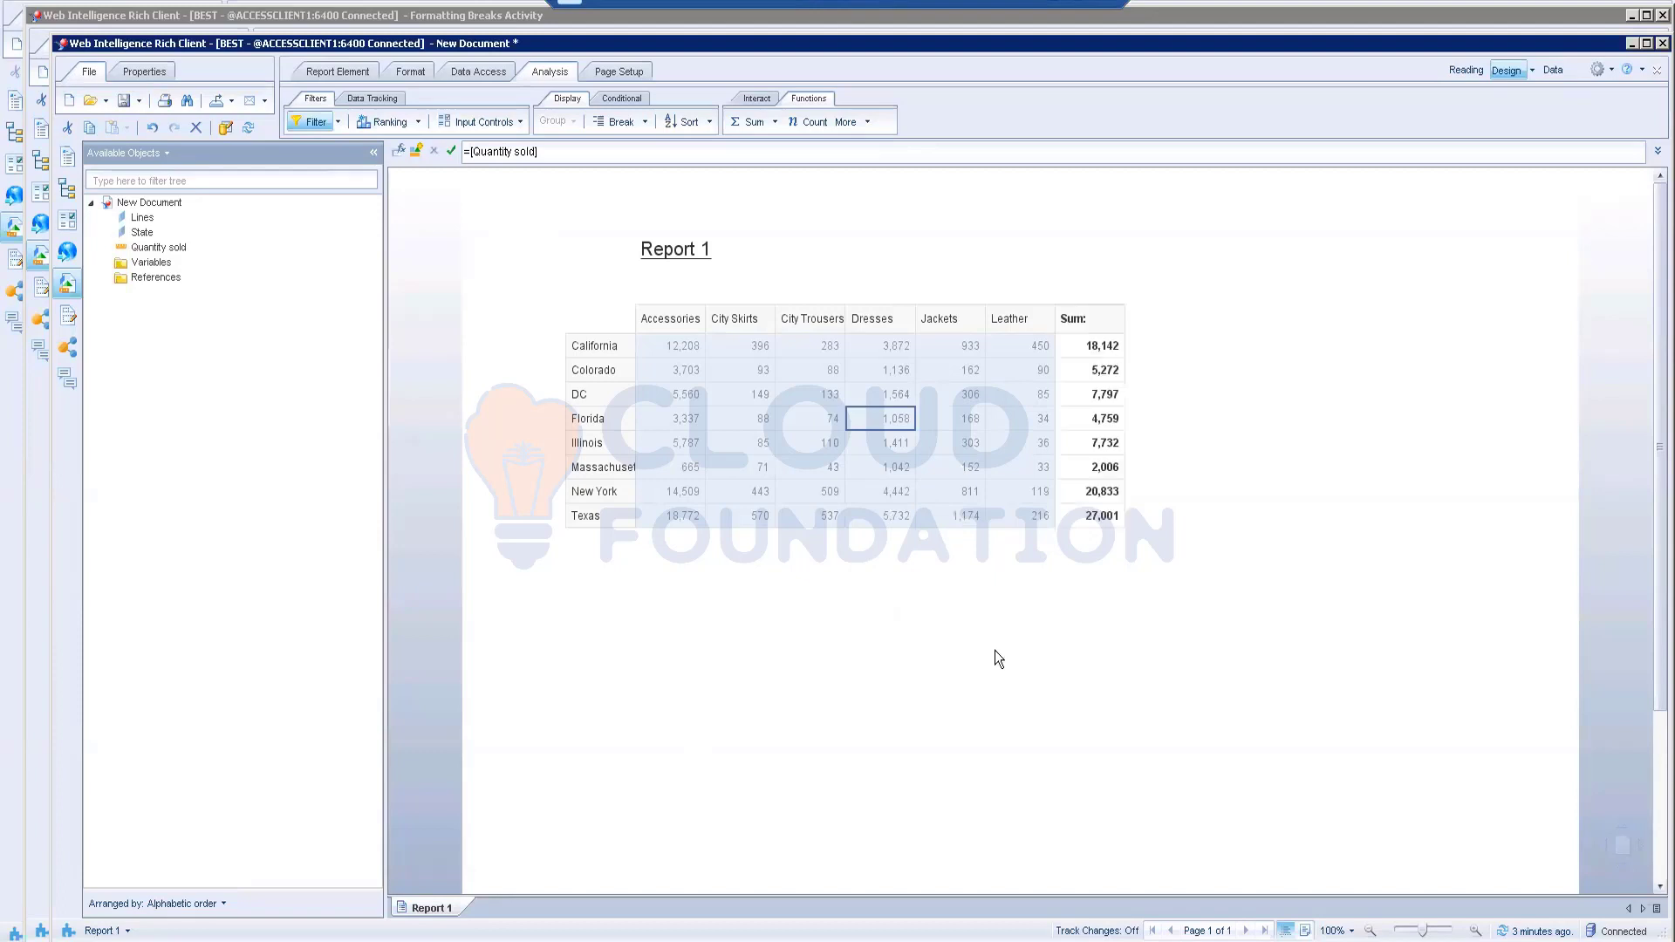
{"action": "left_click", "coordinate": [1084, 662]}
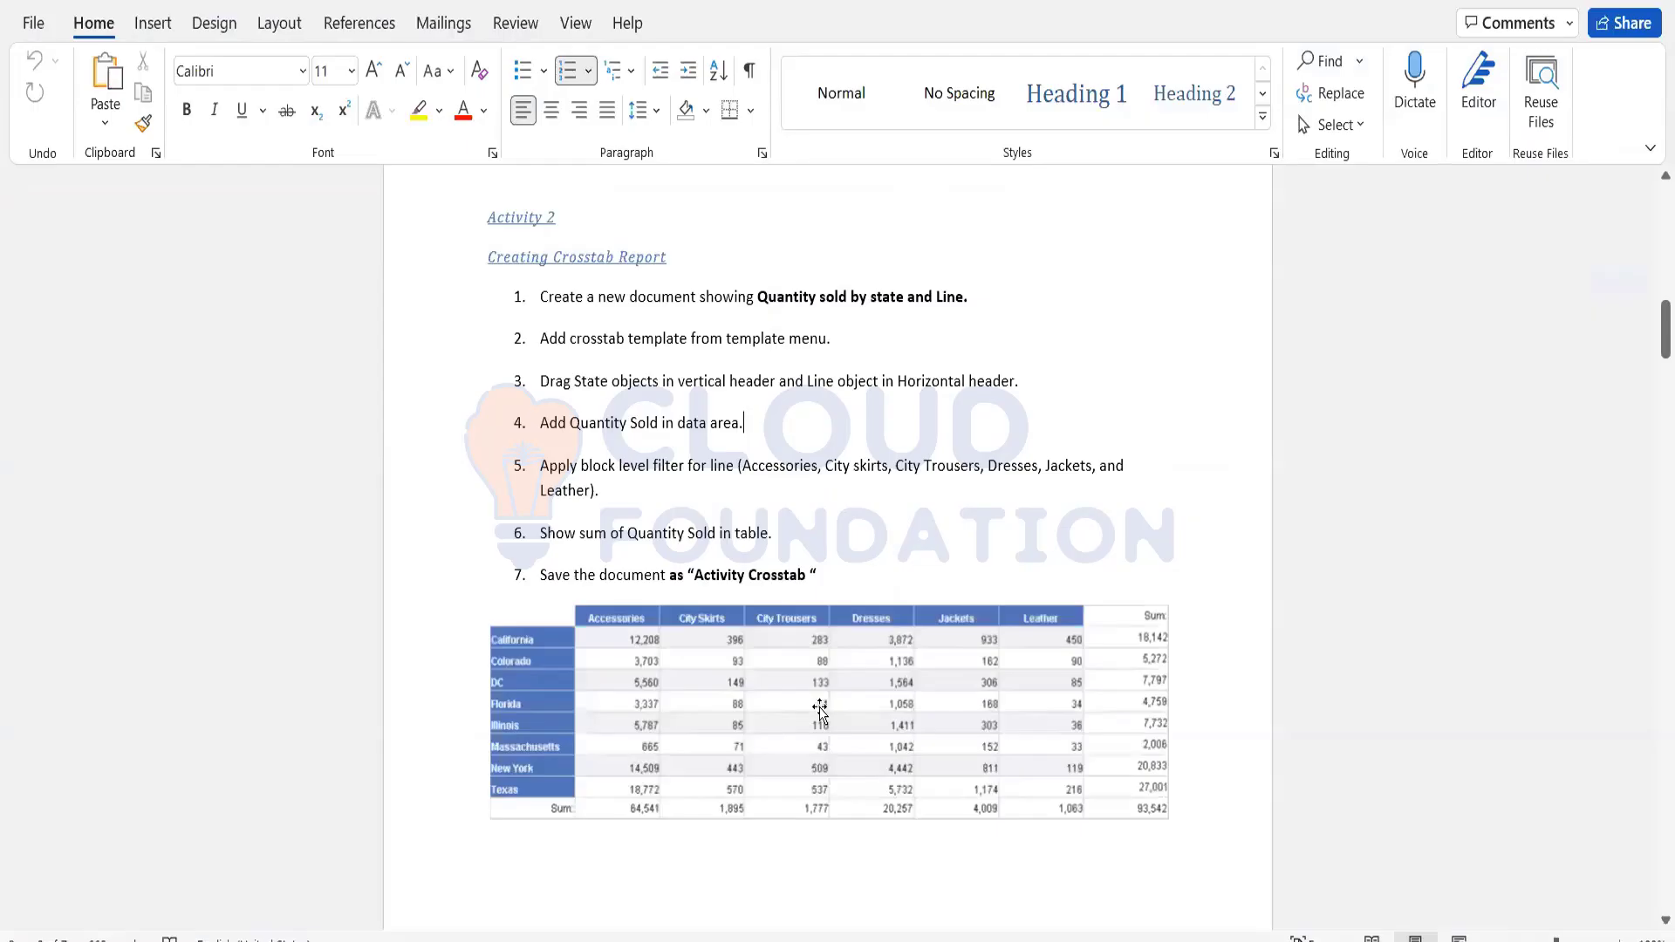
- Insert a blank row below the Lines header row of the crosstab
{"action": "scroll", "coordinate": [898, 628], "scroll_direction": "down", "scroll_amount": 1}
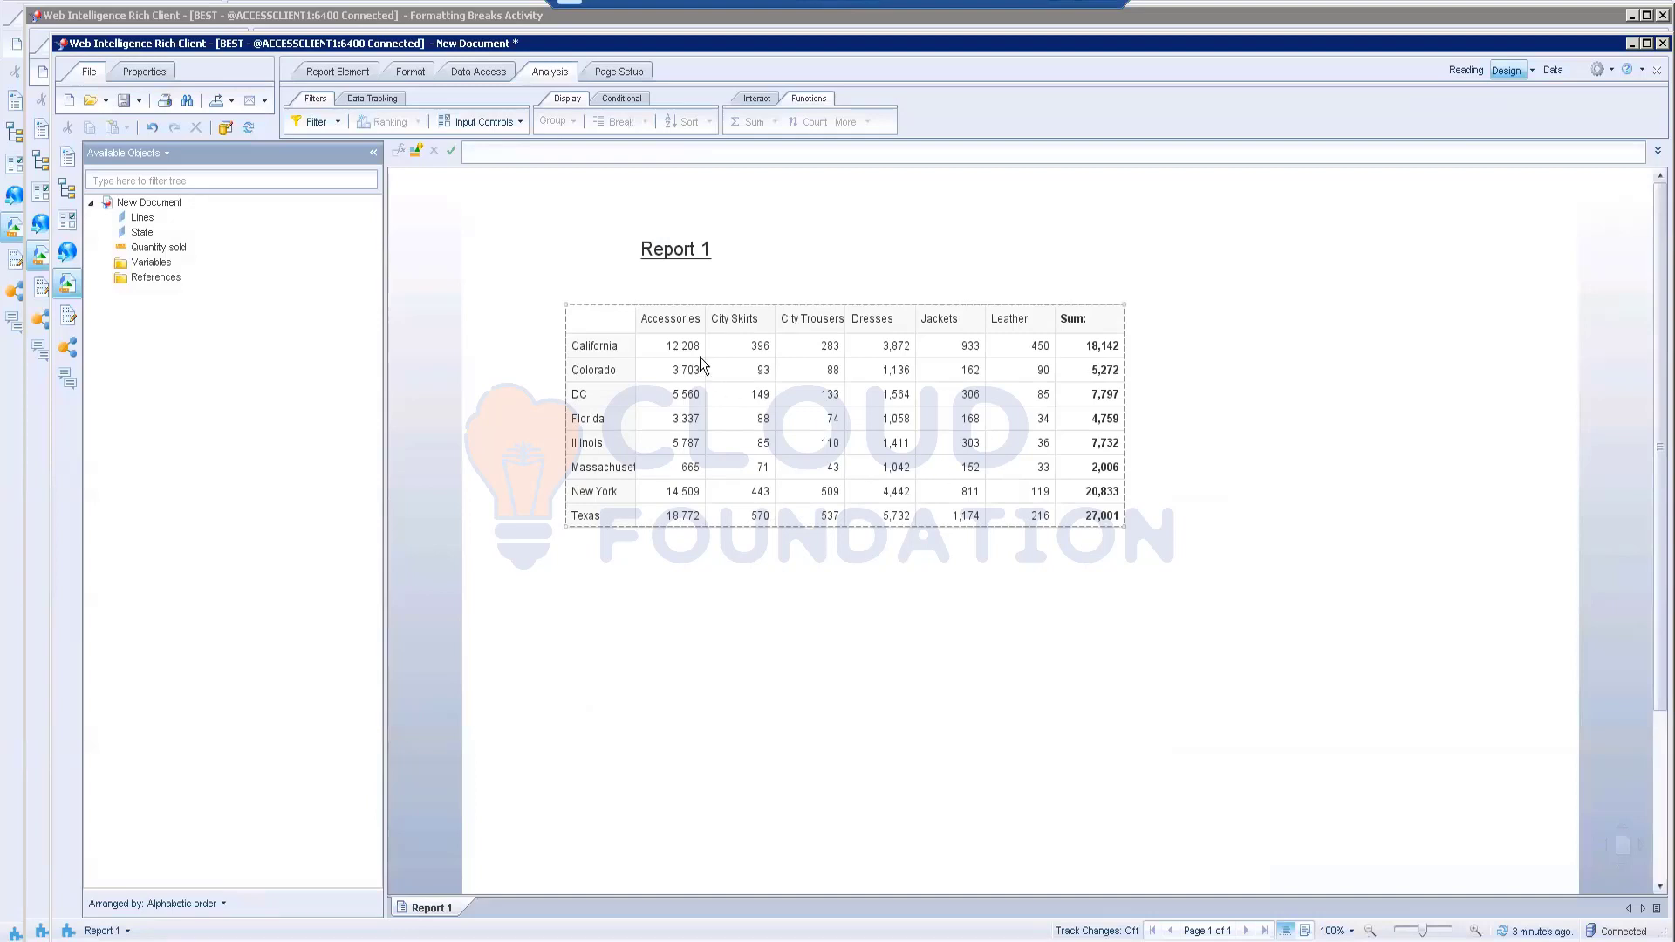
{"action": "left_click", "coordinate": [693, 324]}
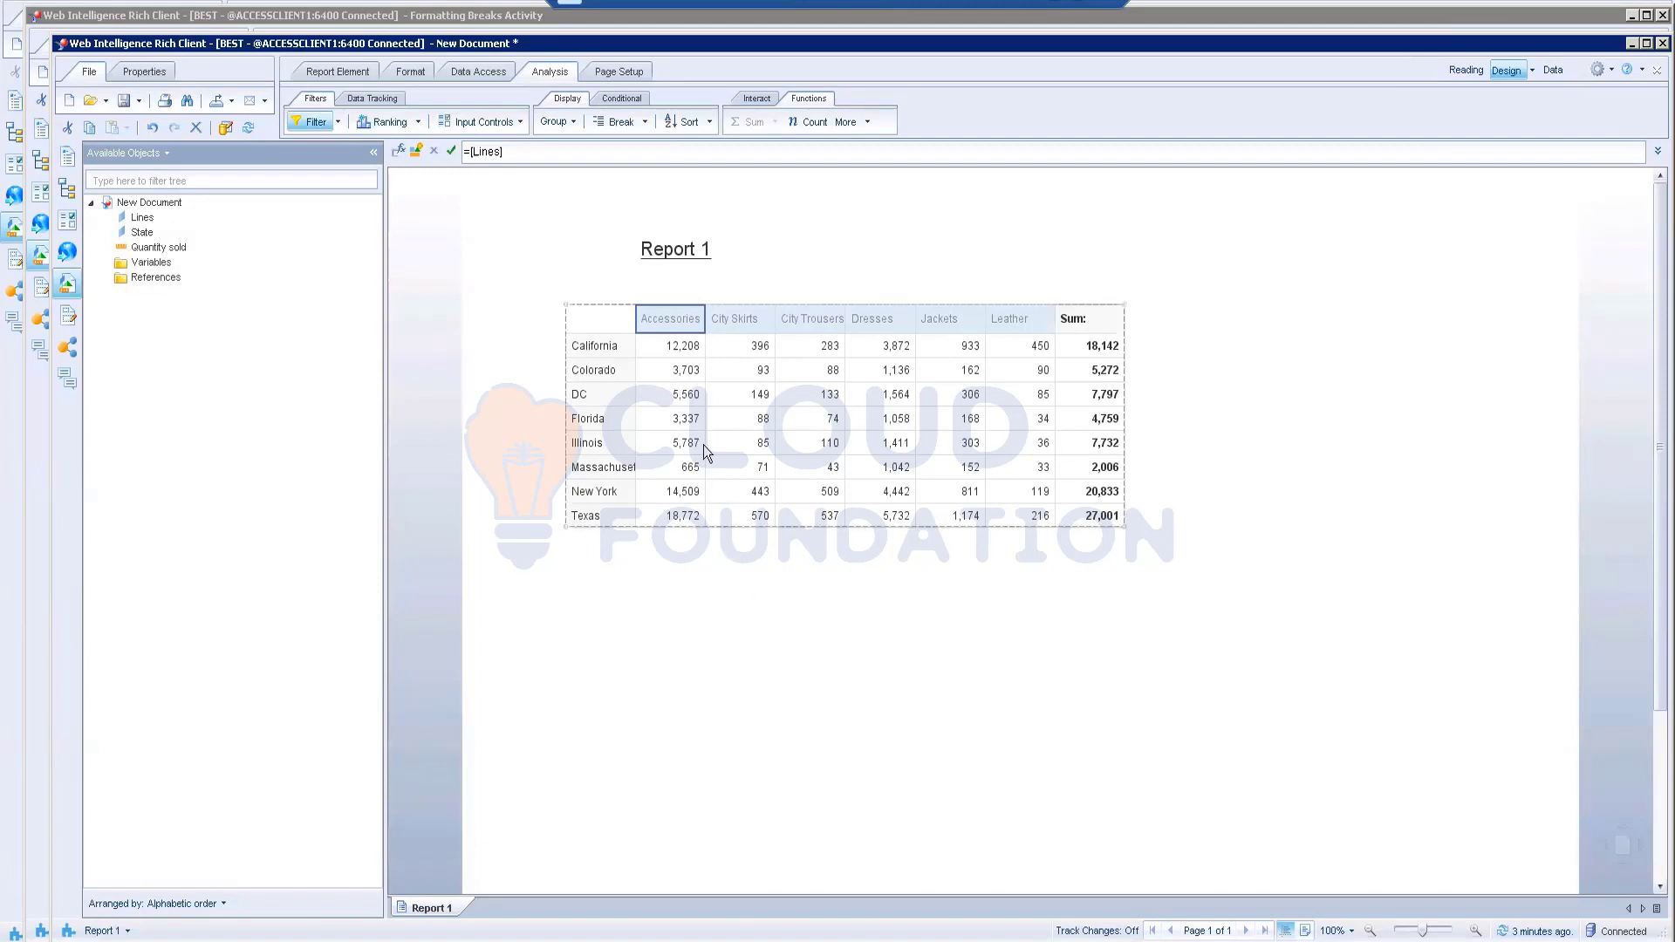
{"action": "right_click", "coordinate": [678, 321]}
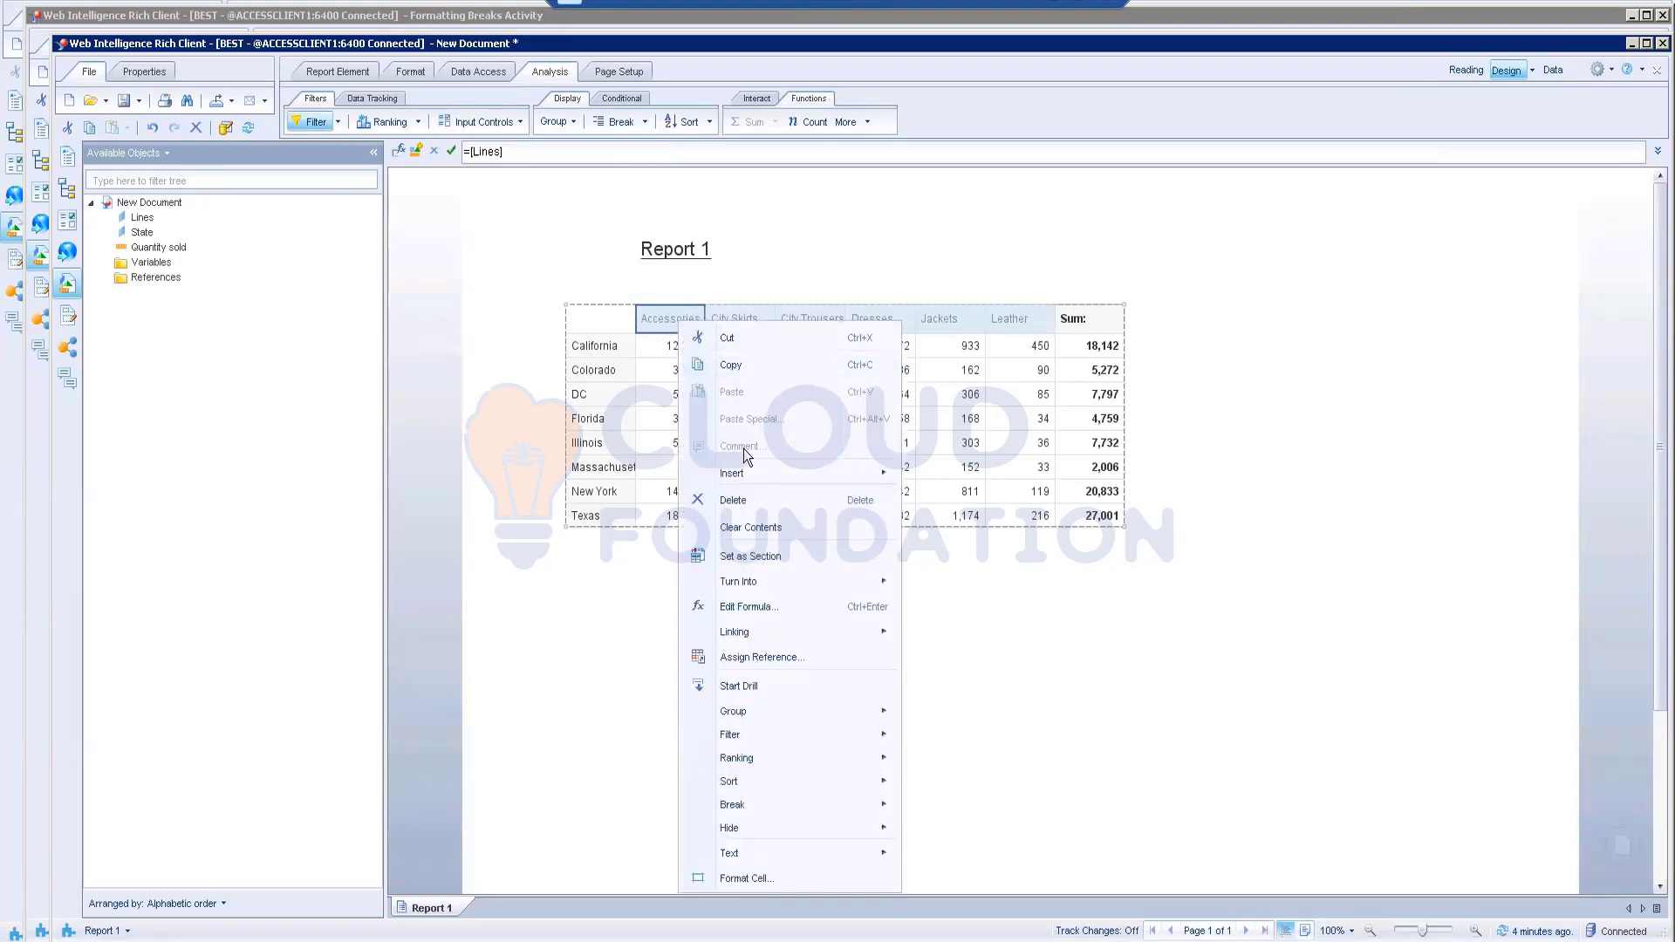
{"action": "mouse_move", "coordinate": [743, 476]}
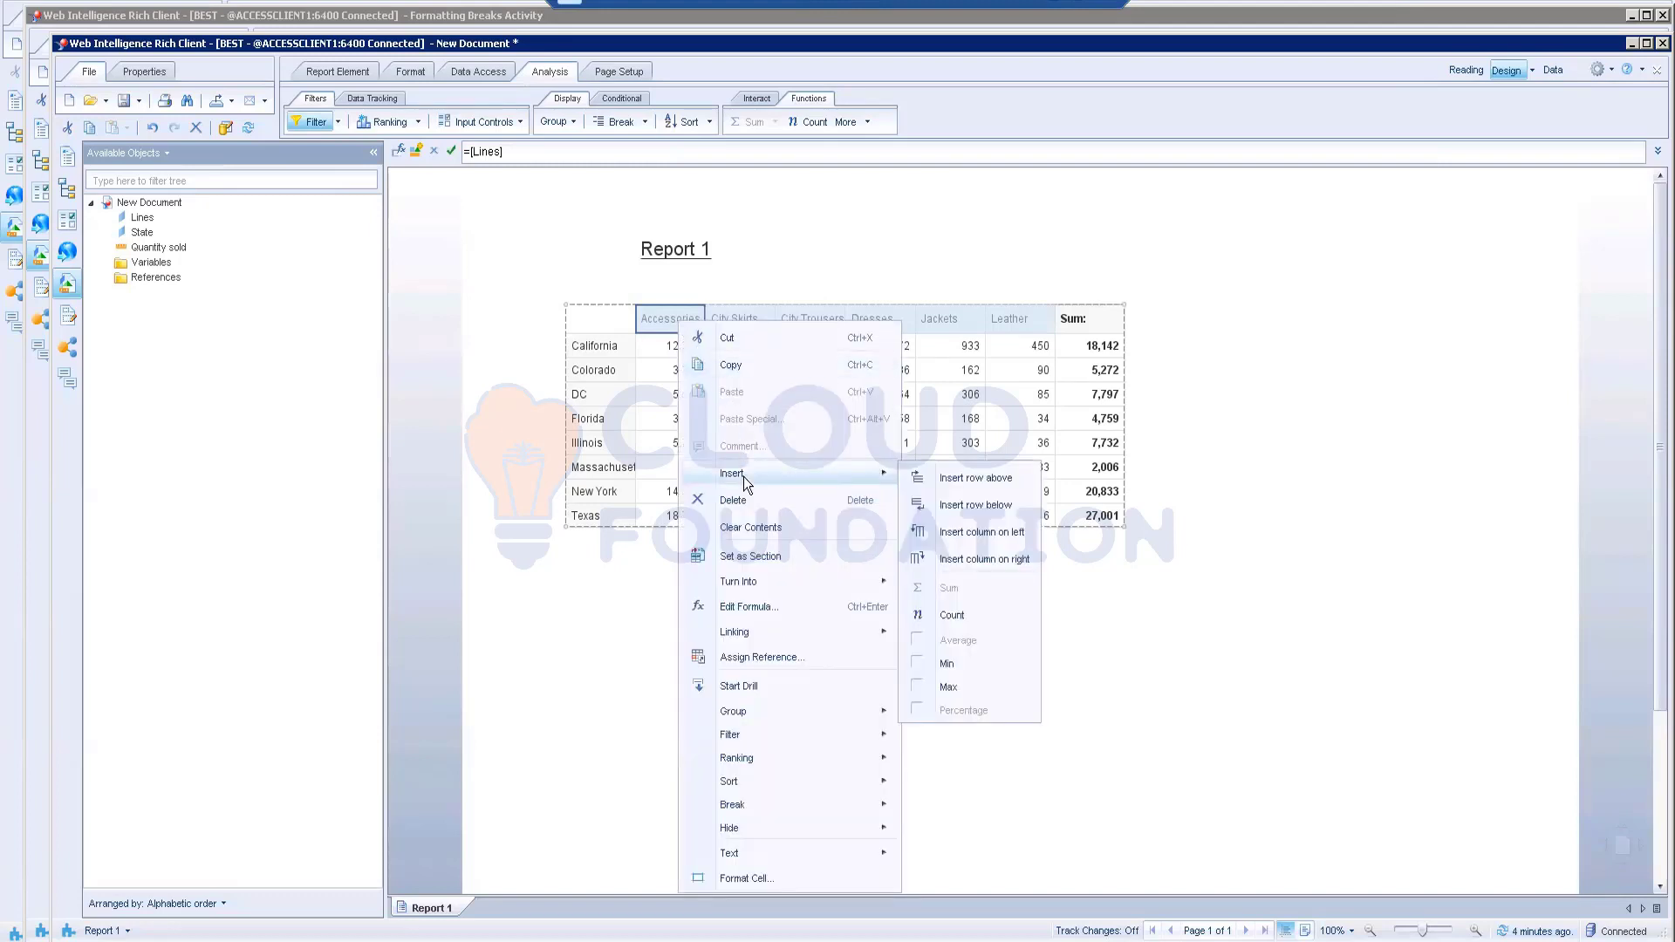
{"action": "left_click", "coordinate": [992, 506]}
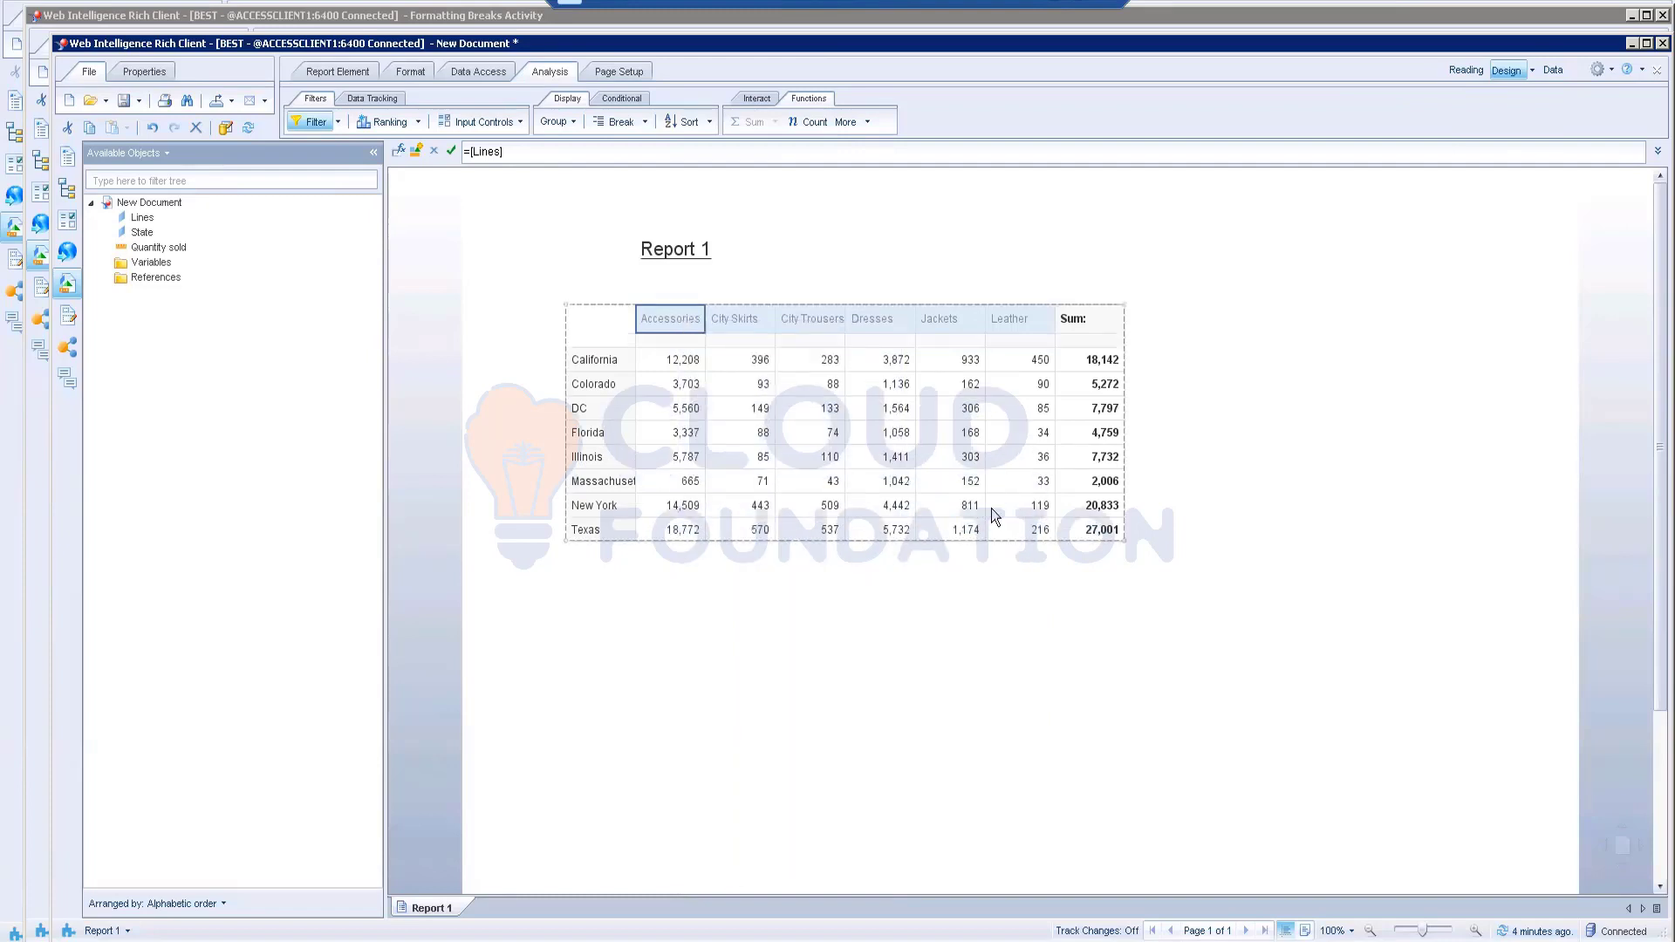
- Enter the label "Quanity Sold" in the blank row beneath the Lines headers
{"action": "left_click", "coordinate": [682, 339]}
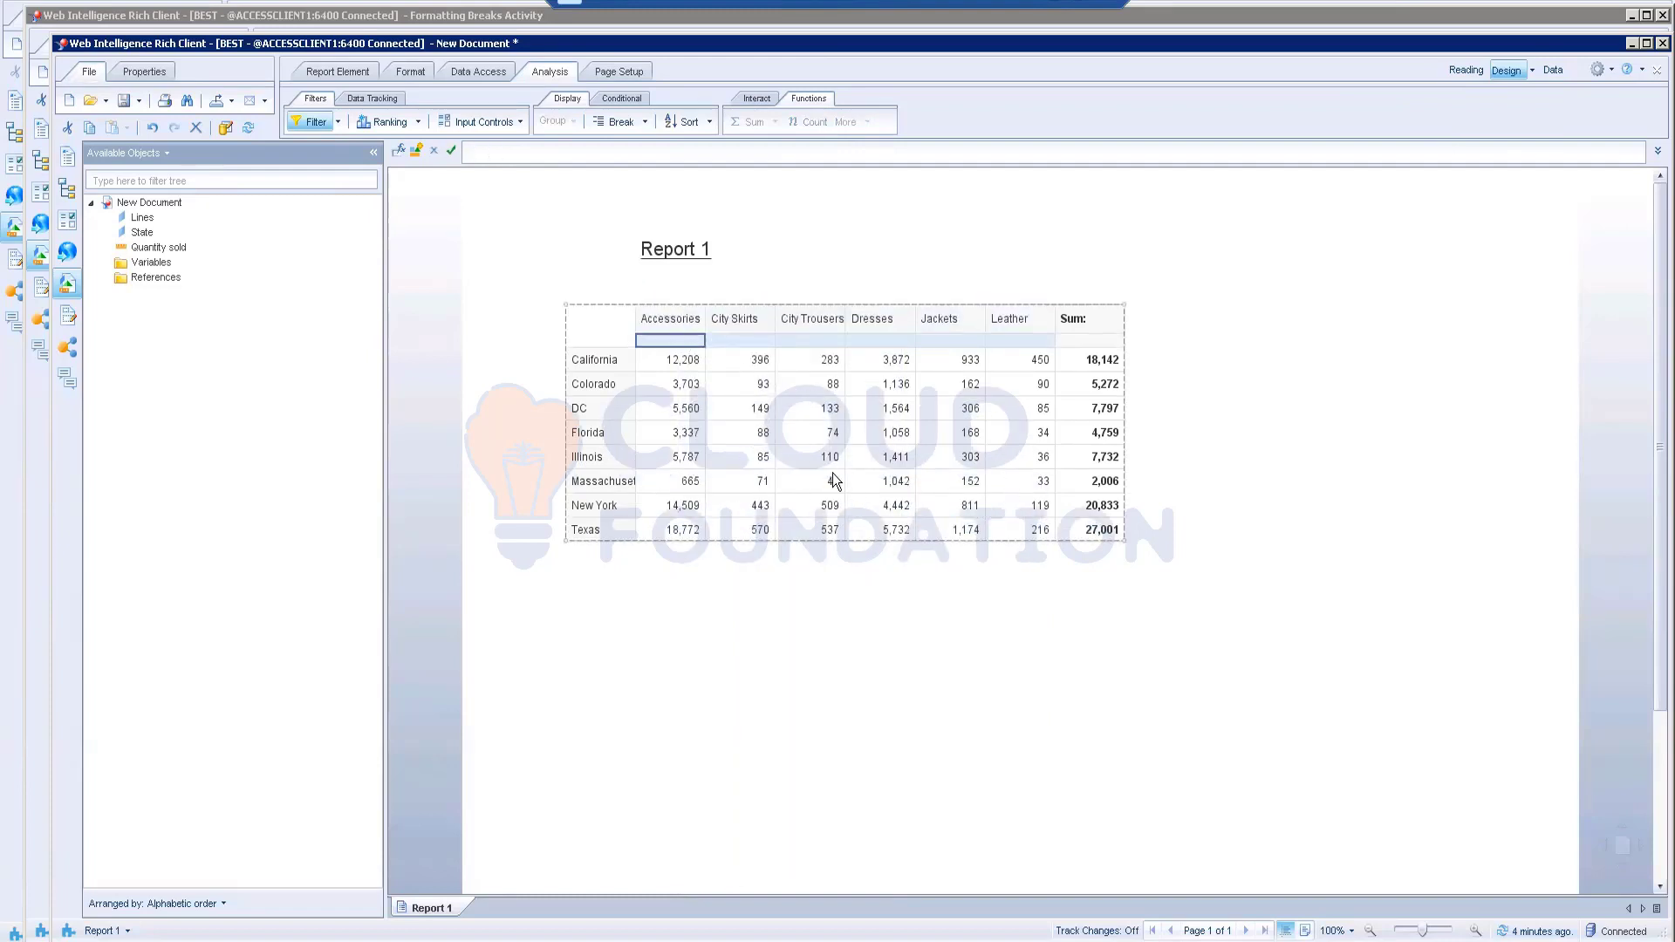
{"action": "left_click", "coordinate": [502, 150]}
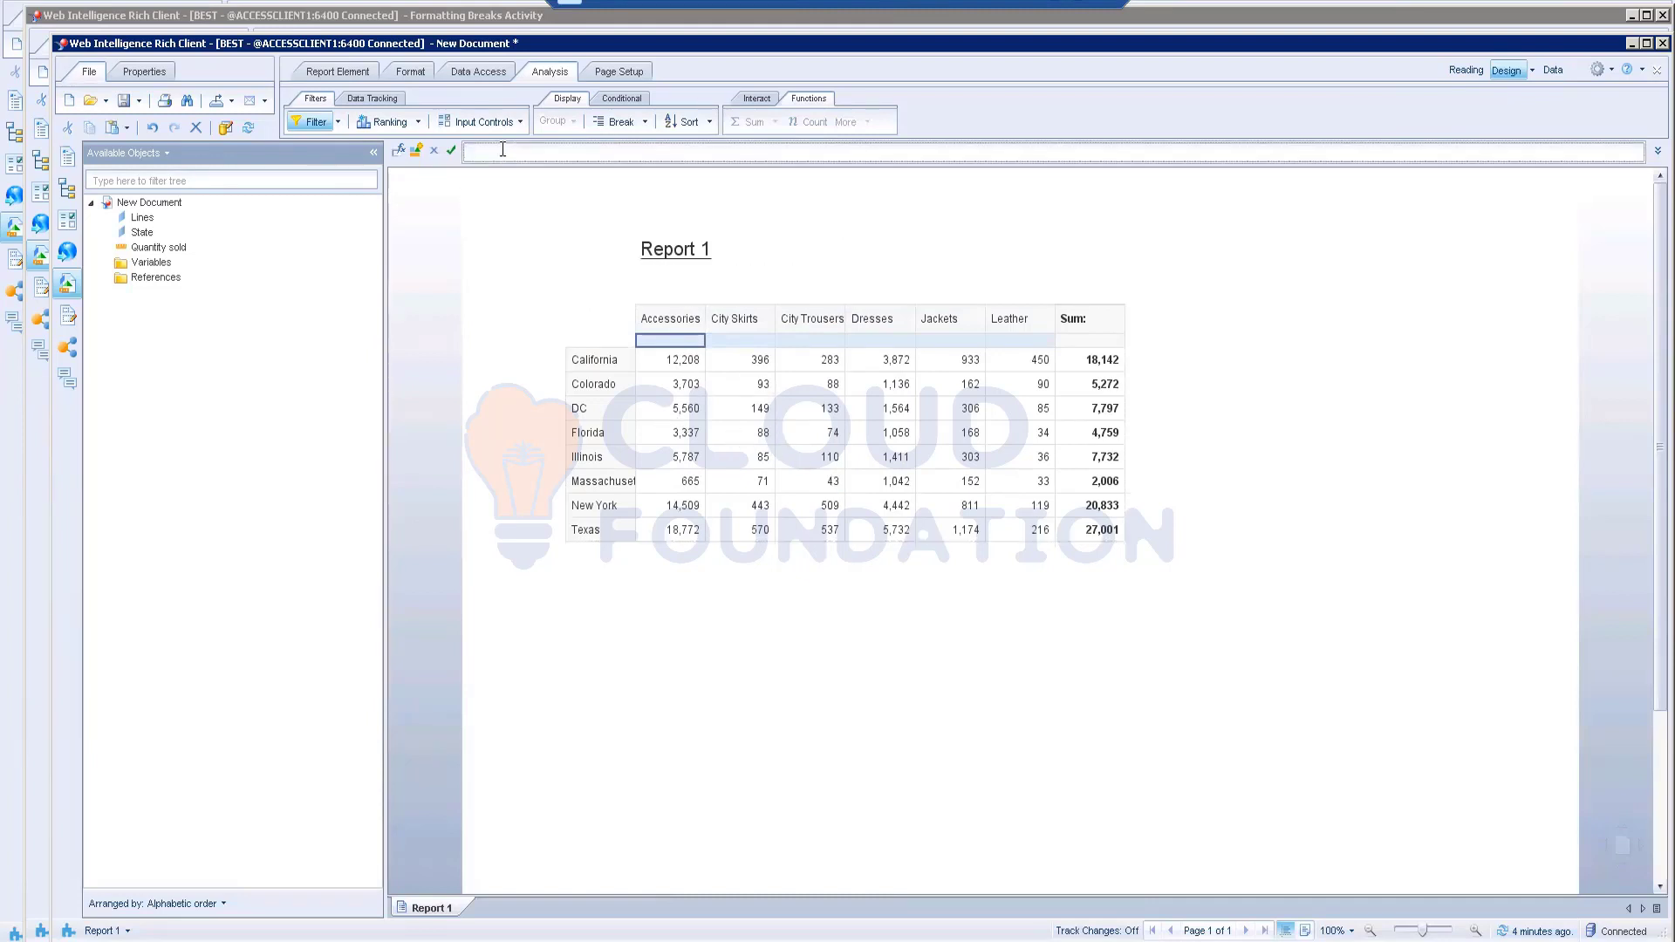
{"action": "type", "text": "Quanity SOld"}
{"action": "left_click", "coordinate": [514, 151]}
{"action": "key", "text": "BackSpace"}
{"action": "type", "text": "o"}
{"action": "key", "text": "BackSpace"}
{"action": "type", "text": "old"}
{"action": "left_click", "coordinate": [452, 152]}
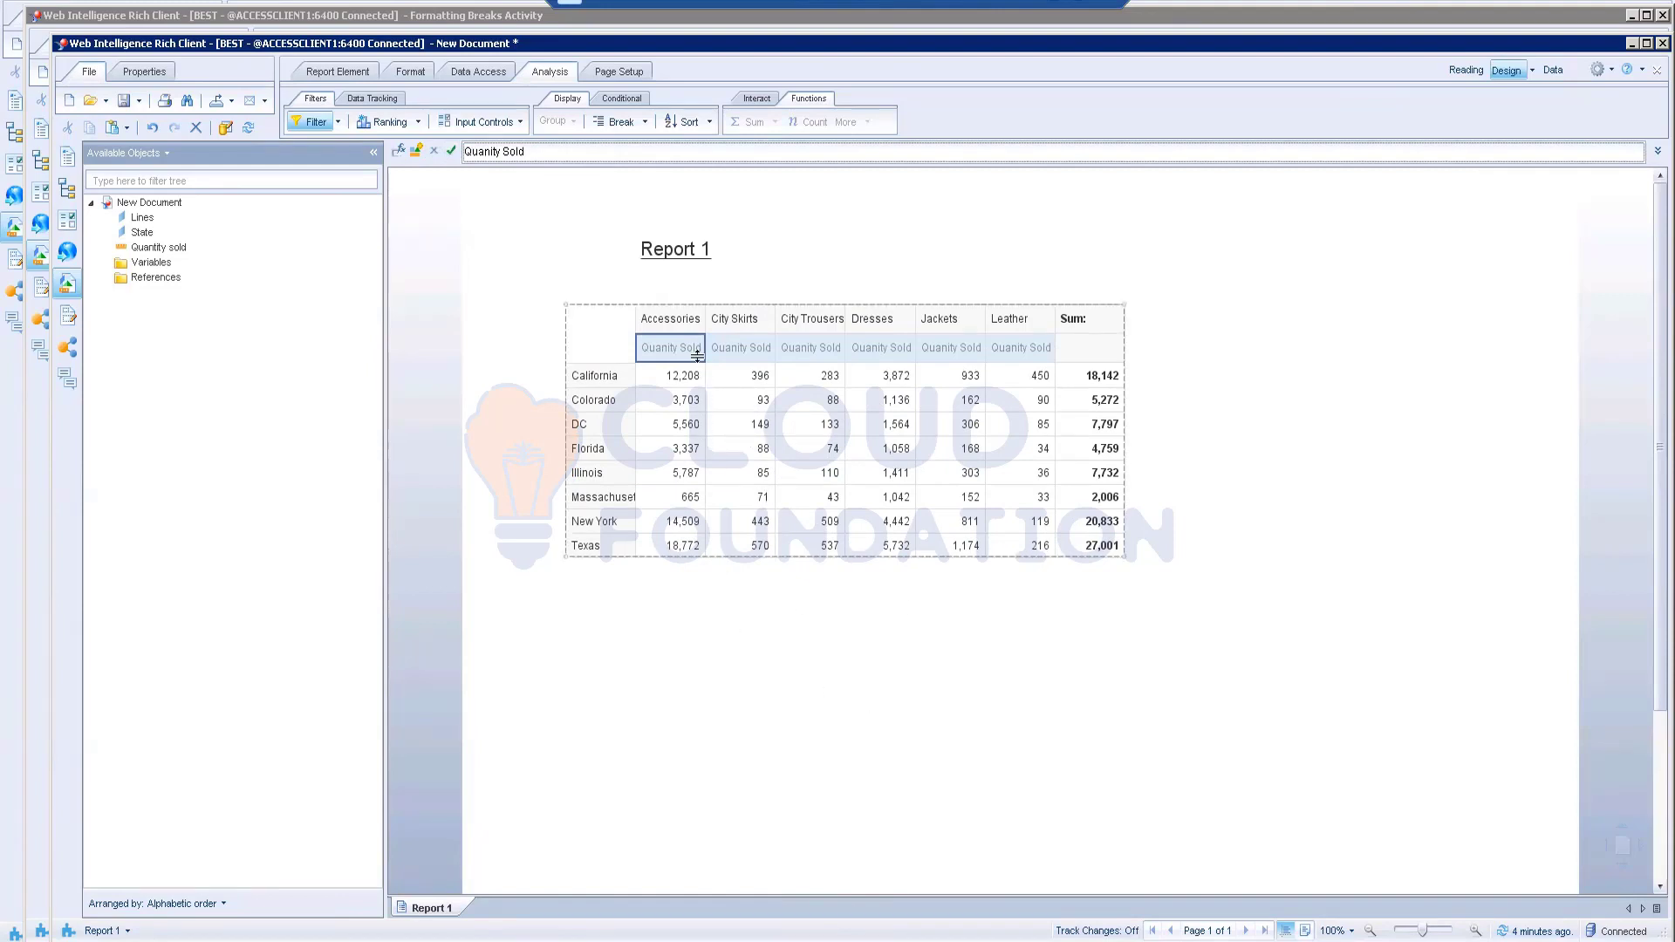
{"action": "left_click", "coordinate": [732, 661]}
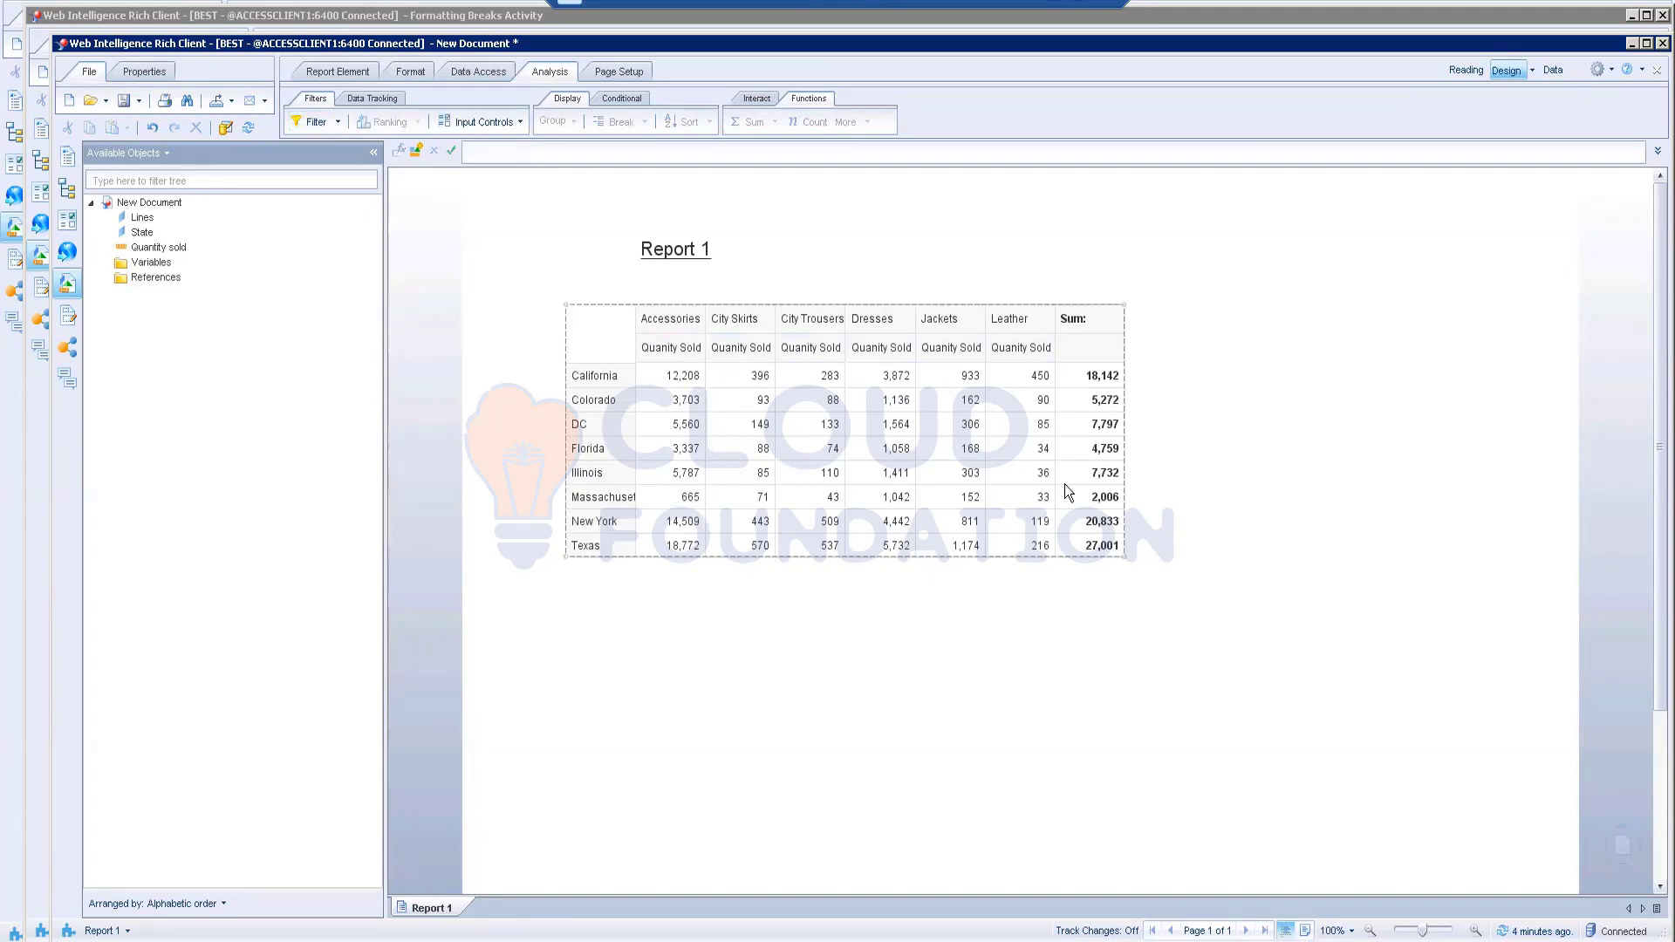
{"action": "left_click", "coordinate": [668, 350]}
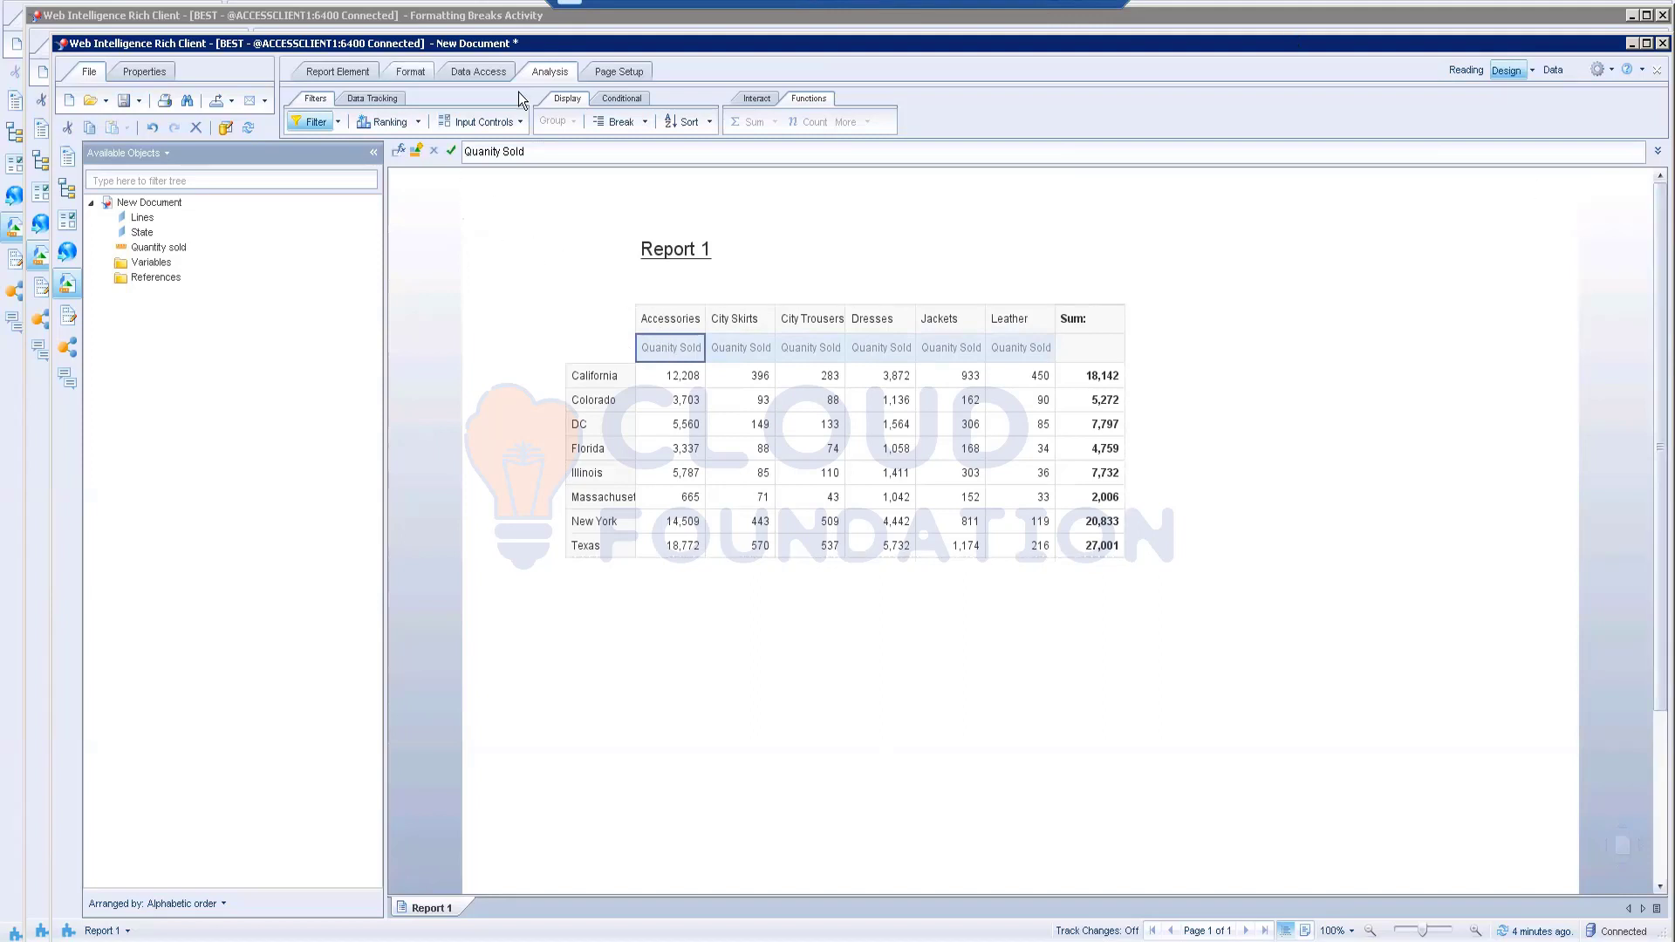
{"action": "right_click", "coordinate": [679, 346]}
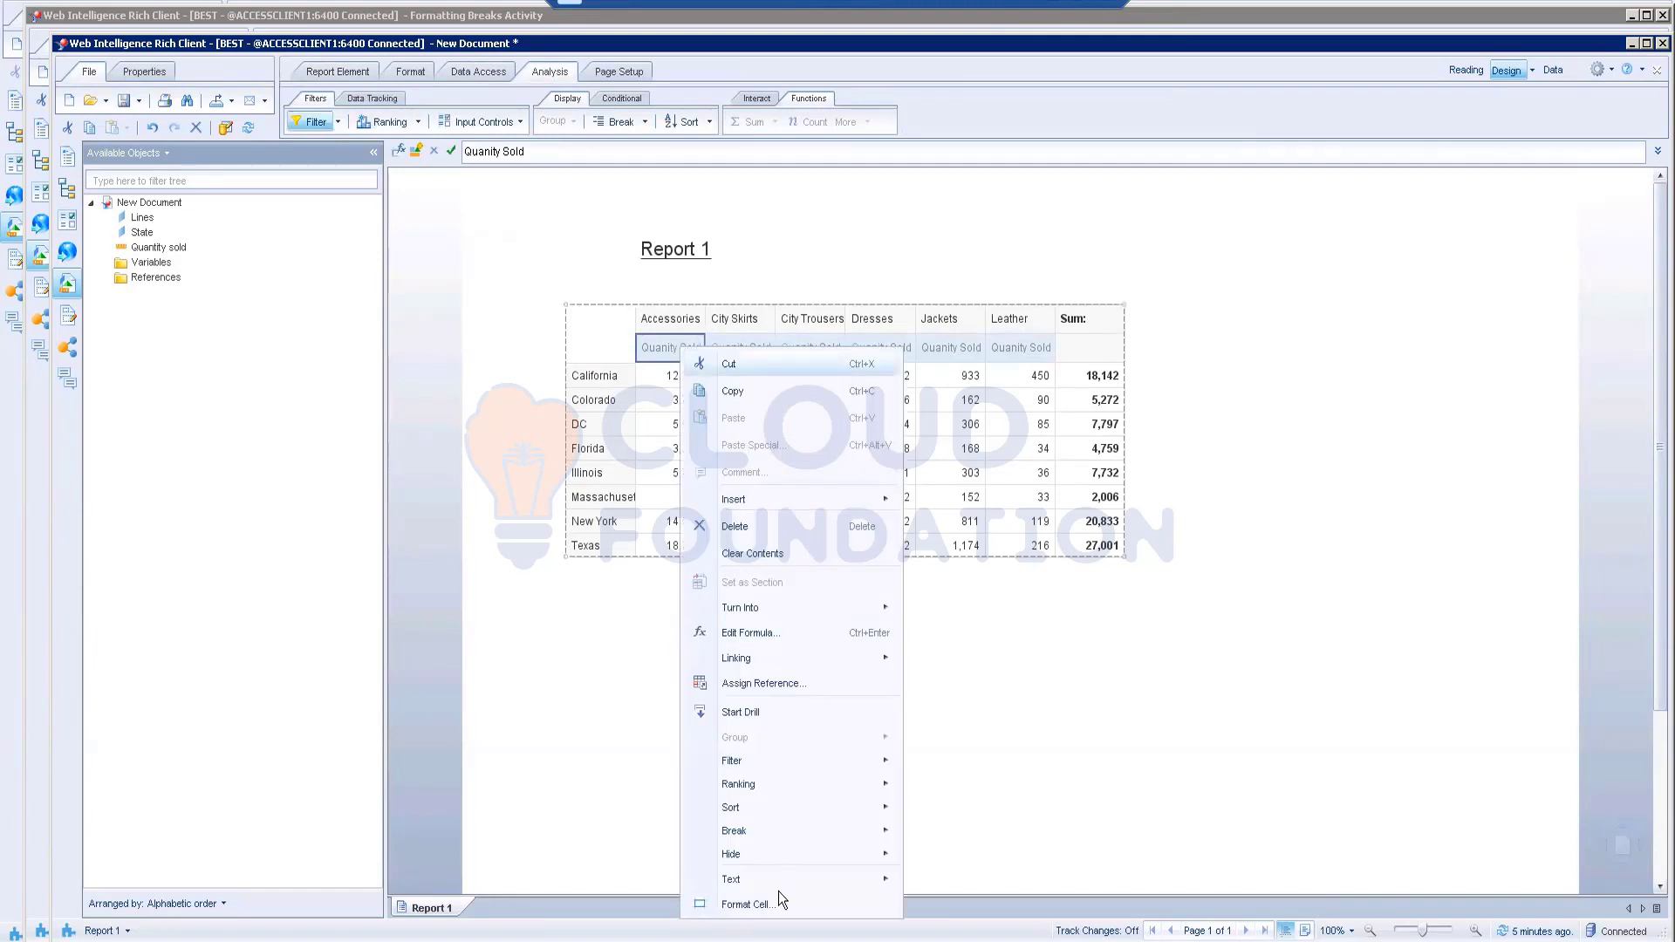
{"action": "left_click", "coordinate": [748, 905]}
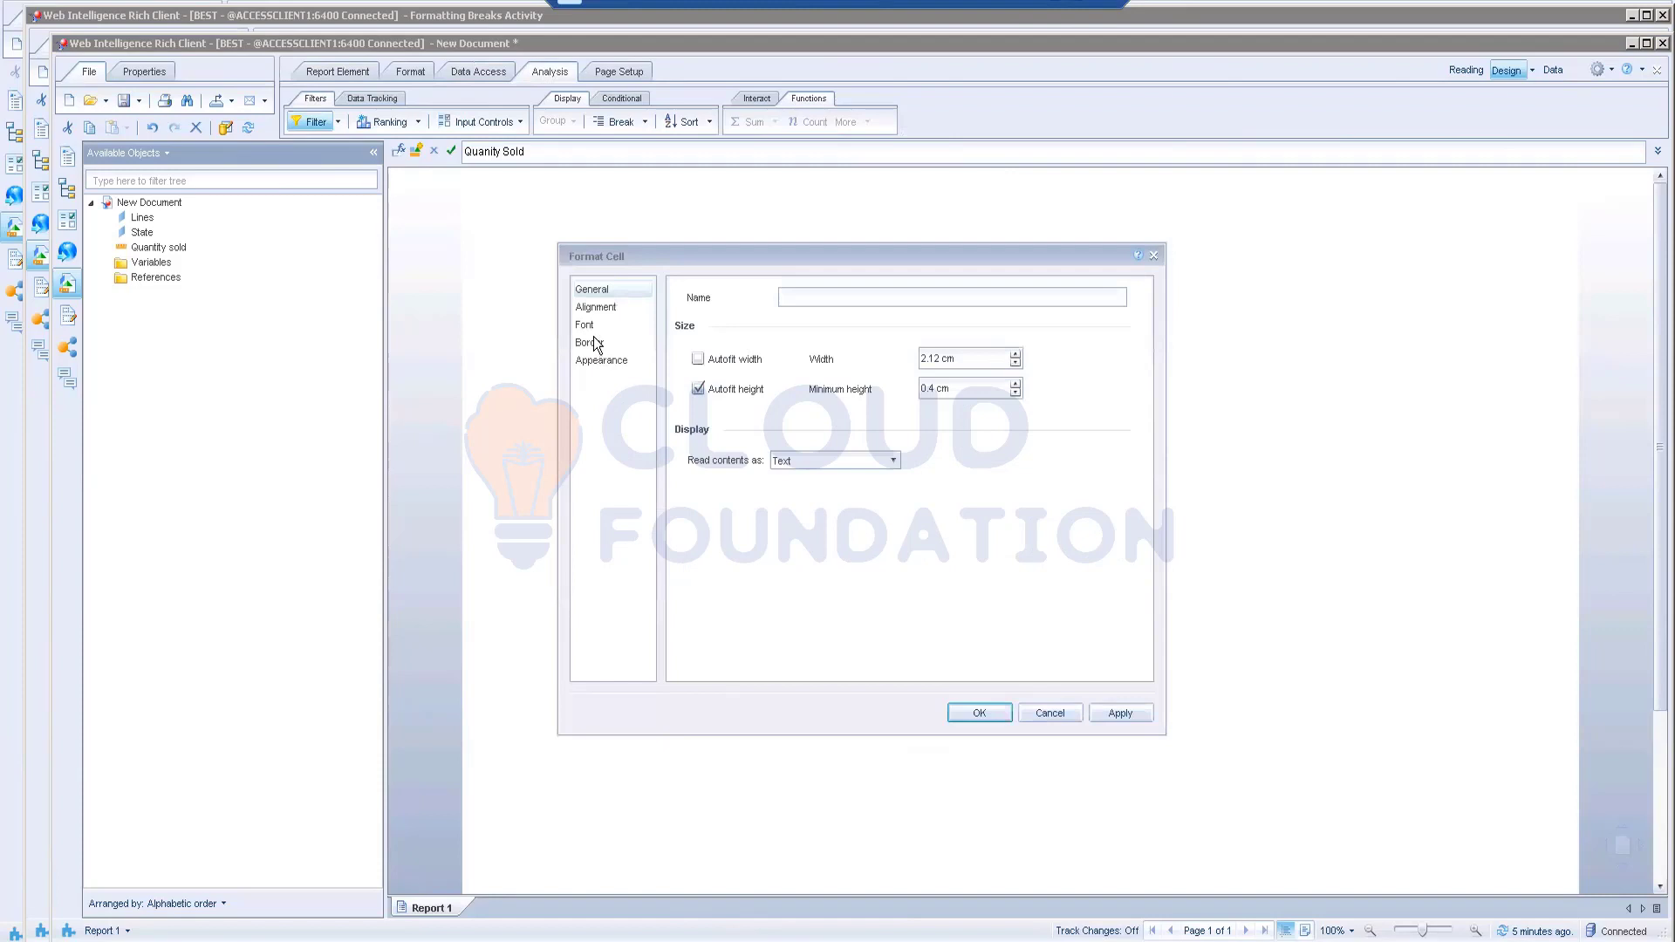
{"action": "left_click", "coordinate": [595, 307]}
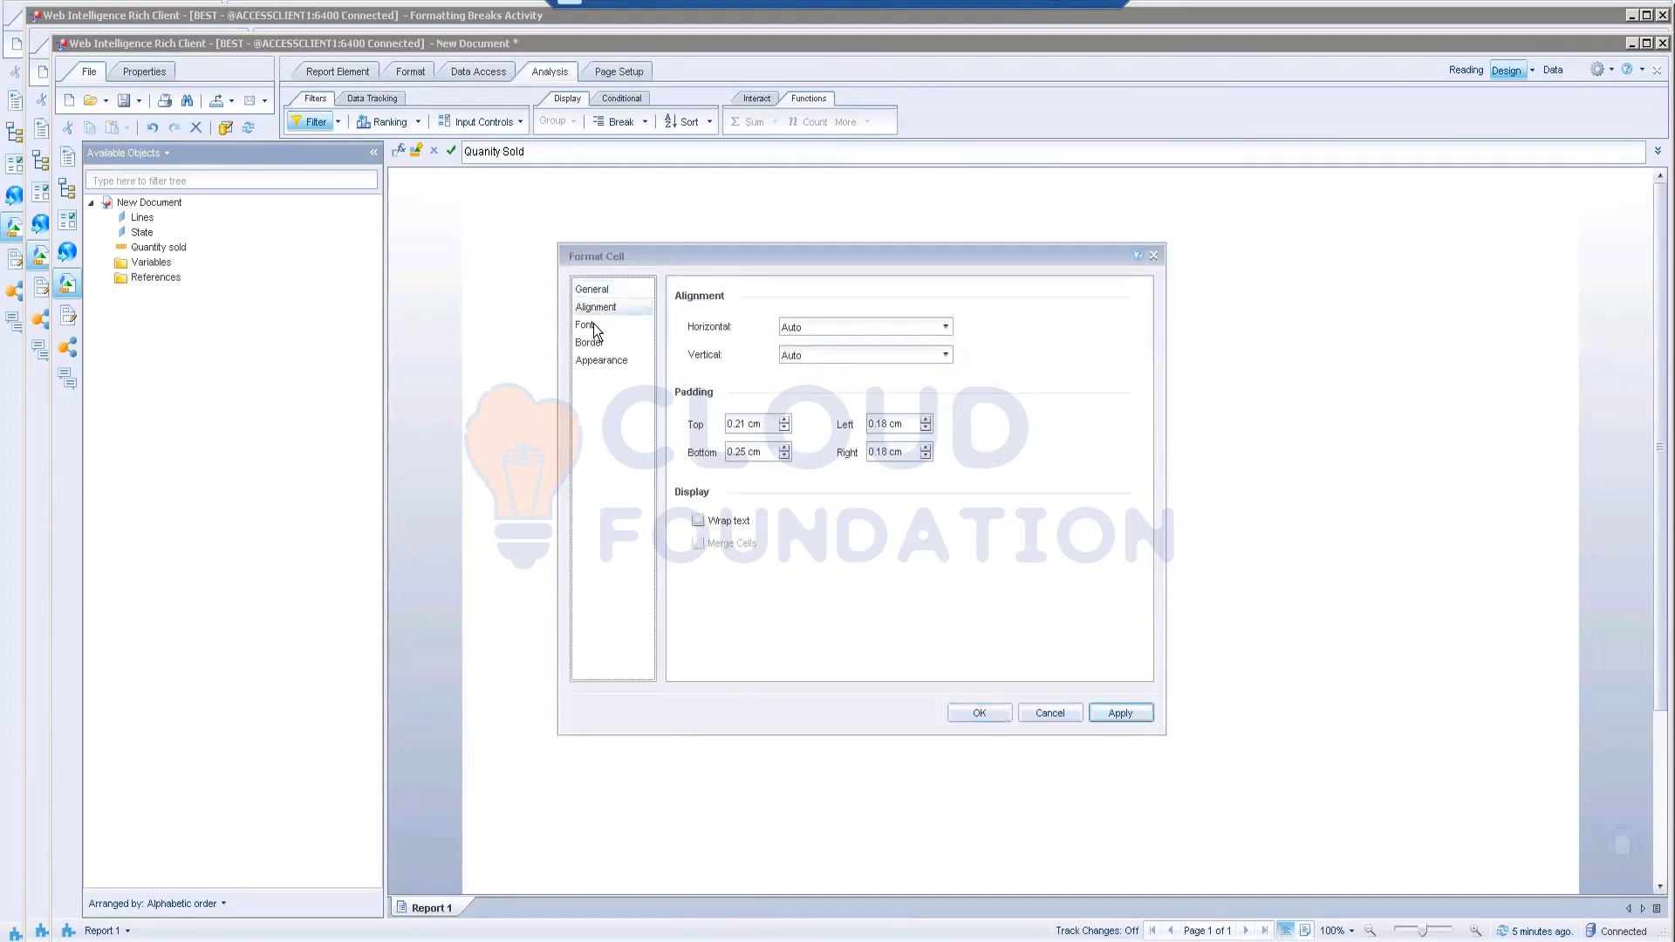
{"action": "left_click", "coordinate": [1055, 721]}
{"action": "left_click", "coordinate": [1147, 628]}
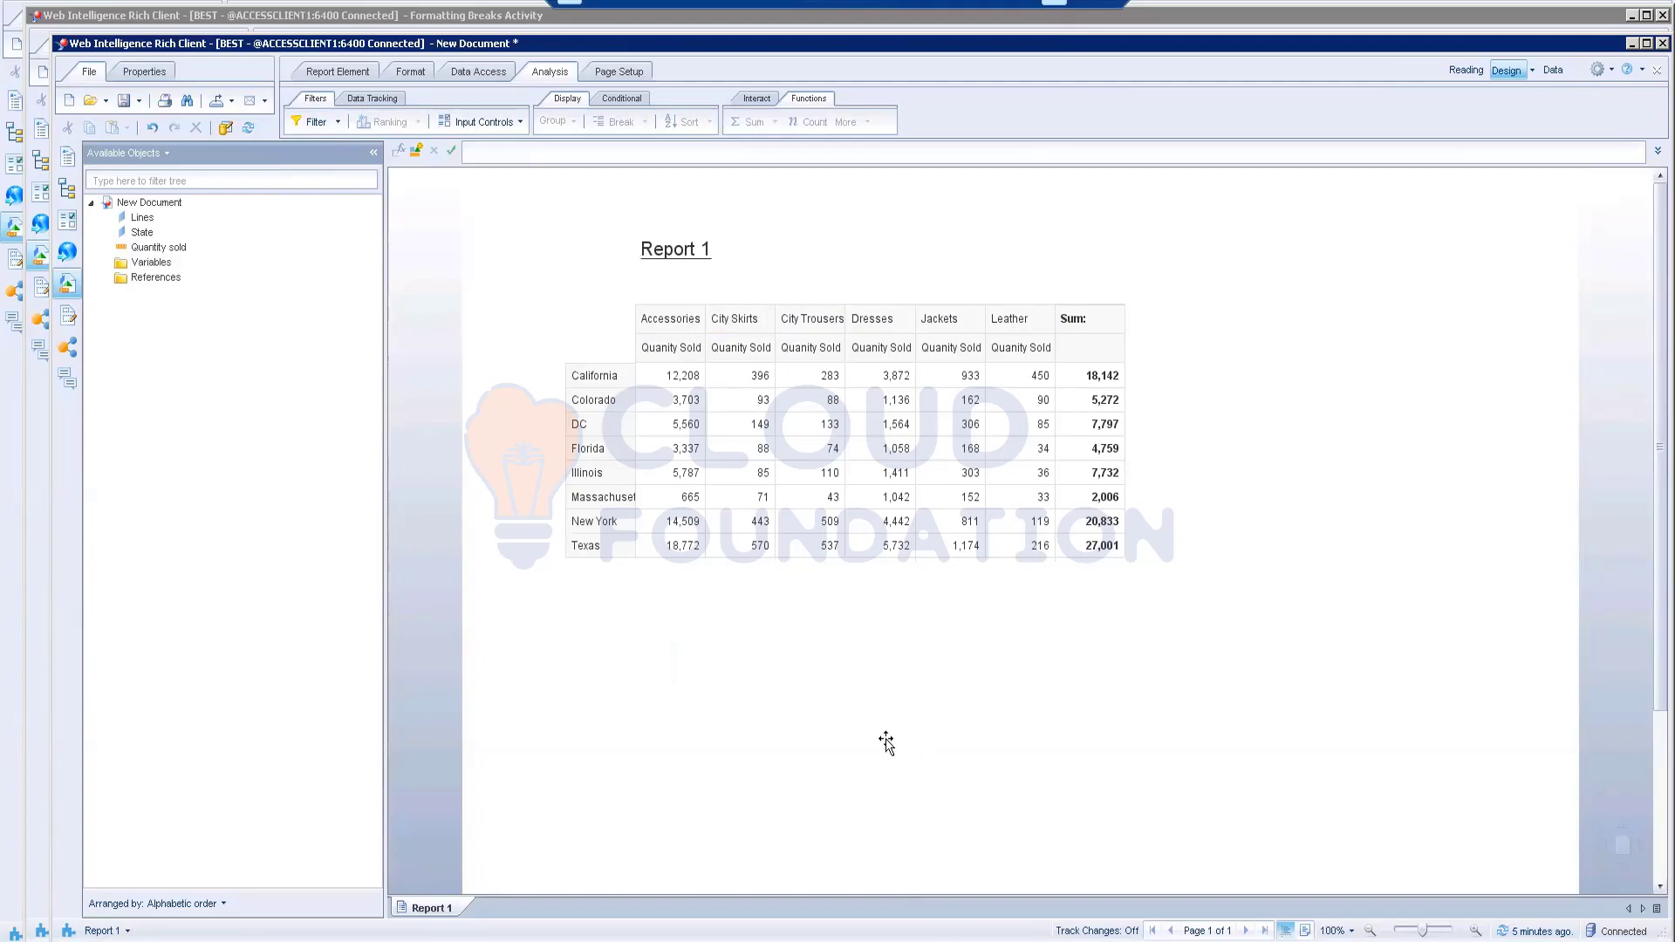
- Switch to Word to check the last crosstab instructions on the sum and the document name, and return to the report
{"action": "key", "text": "alt+Tab"}
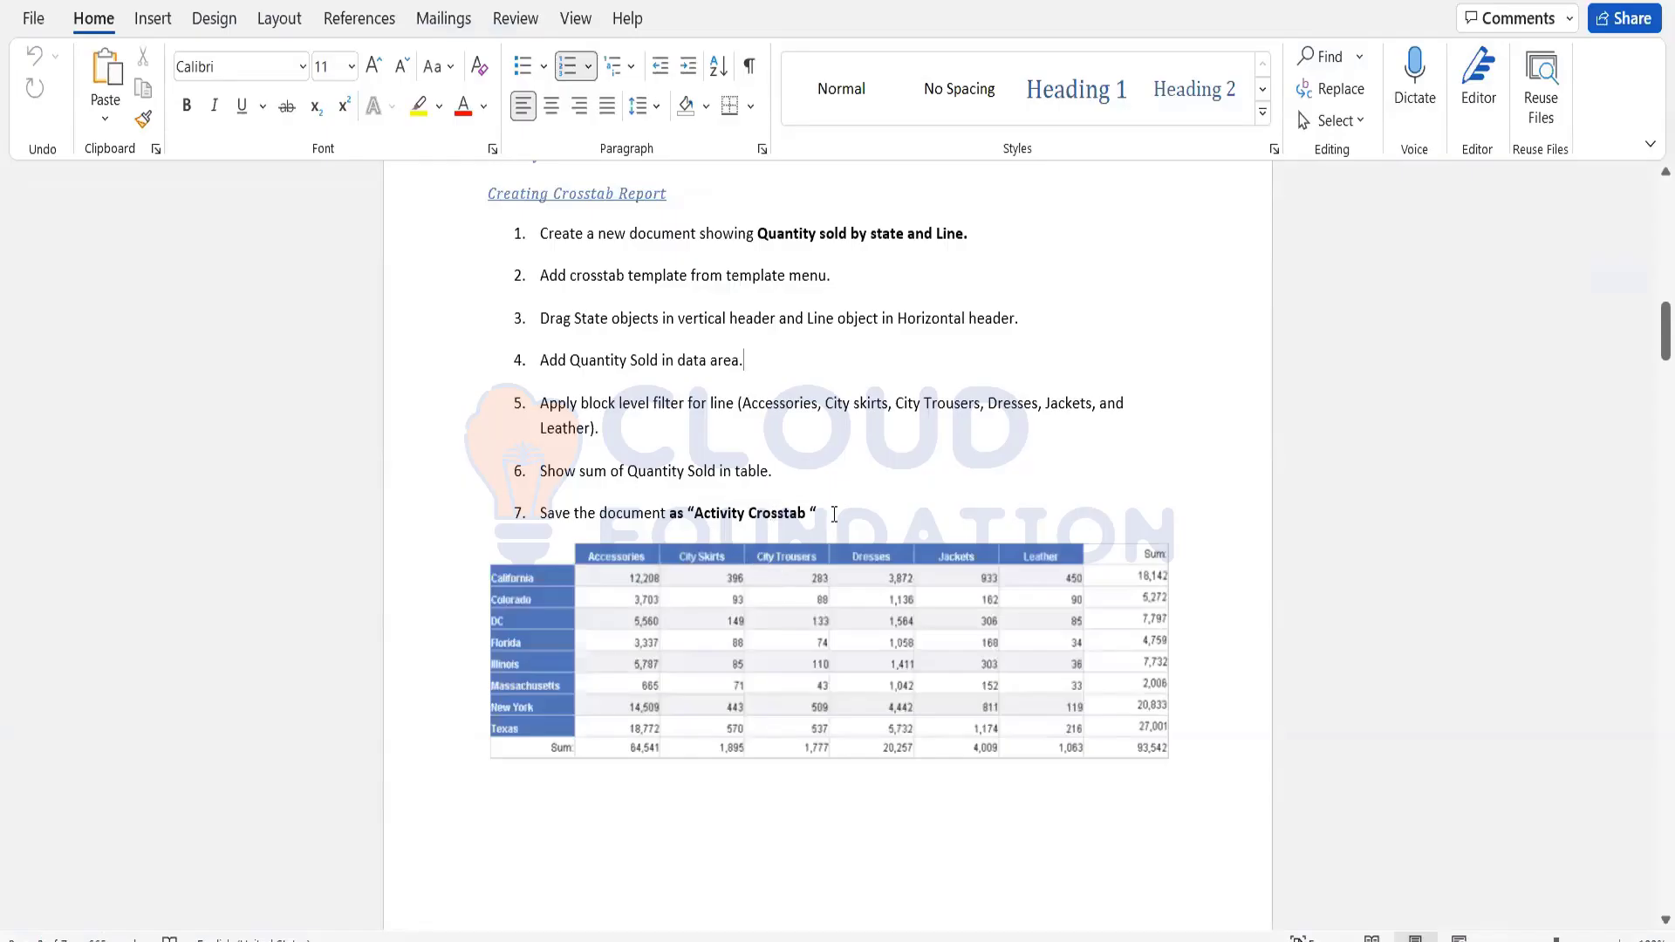
{"action": "left_click_drag", "start_coordinate": [699, 495], "coordinate": [809, 515]}
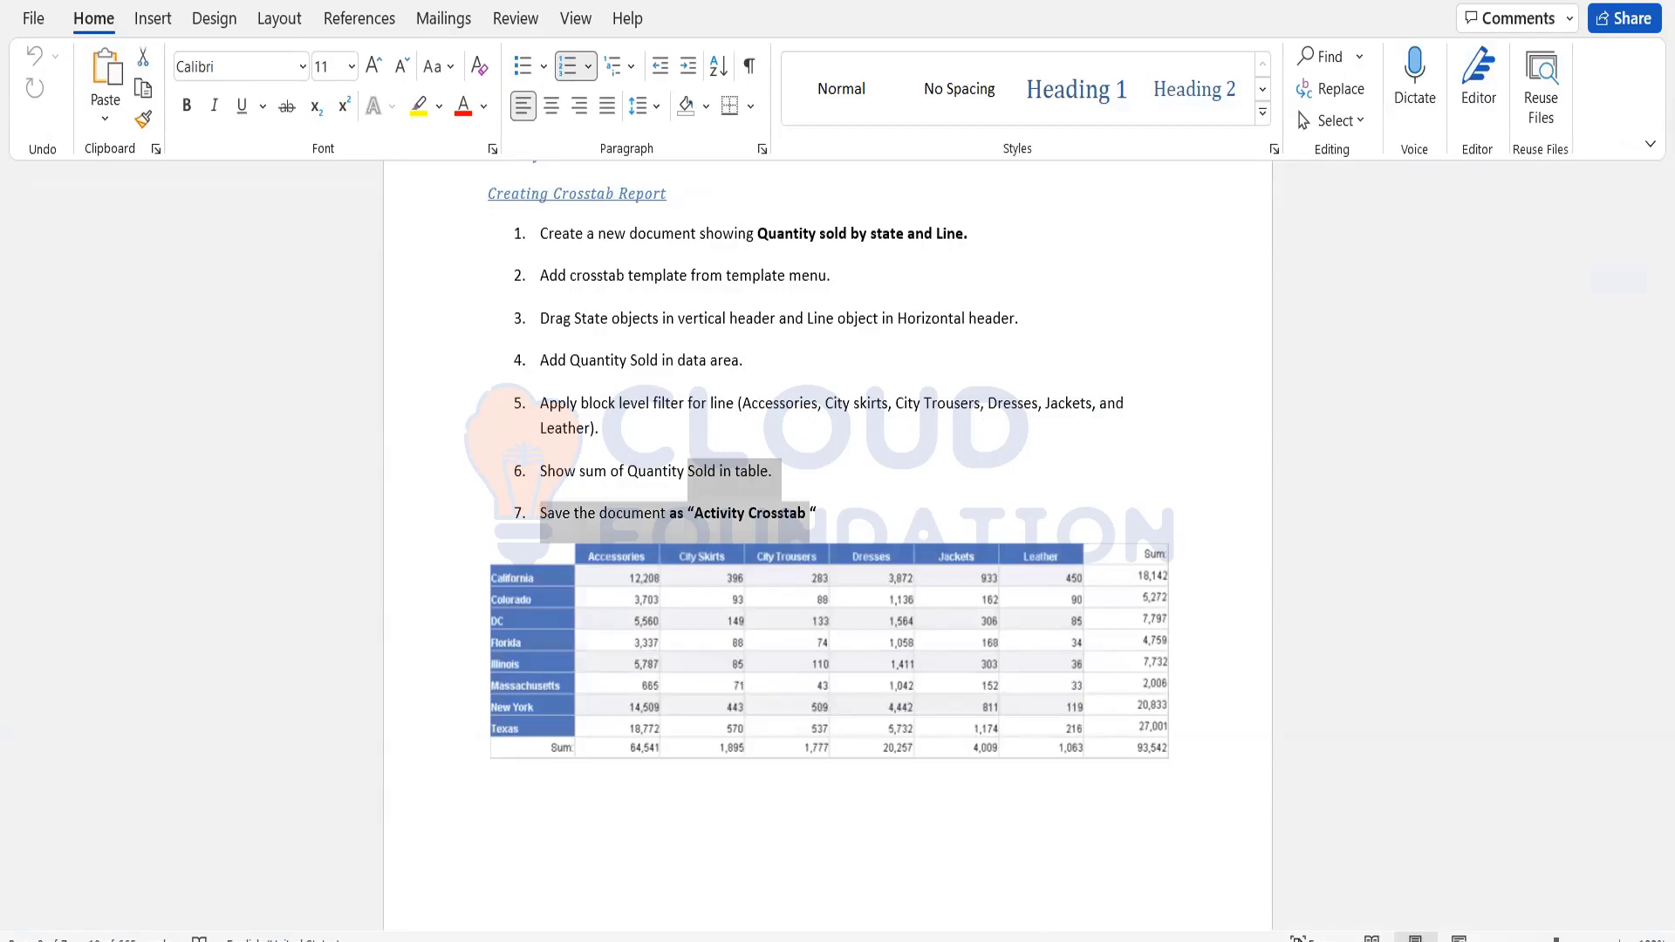
{"action": "key", "text": "alt+Tab"}
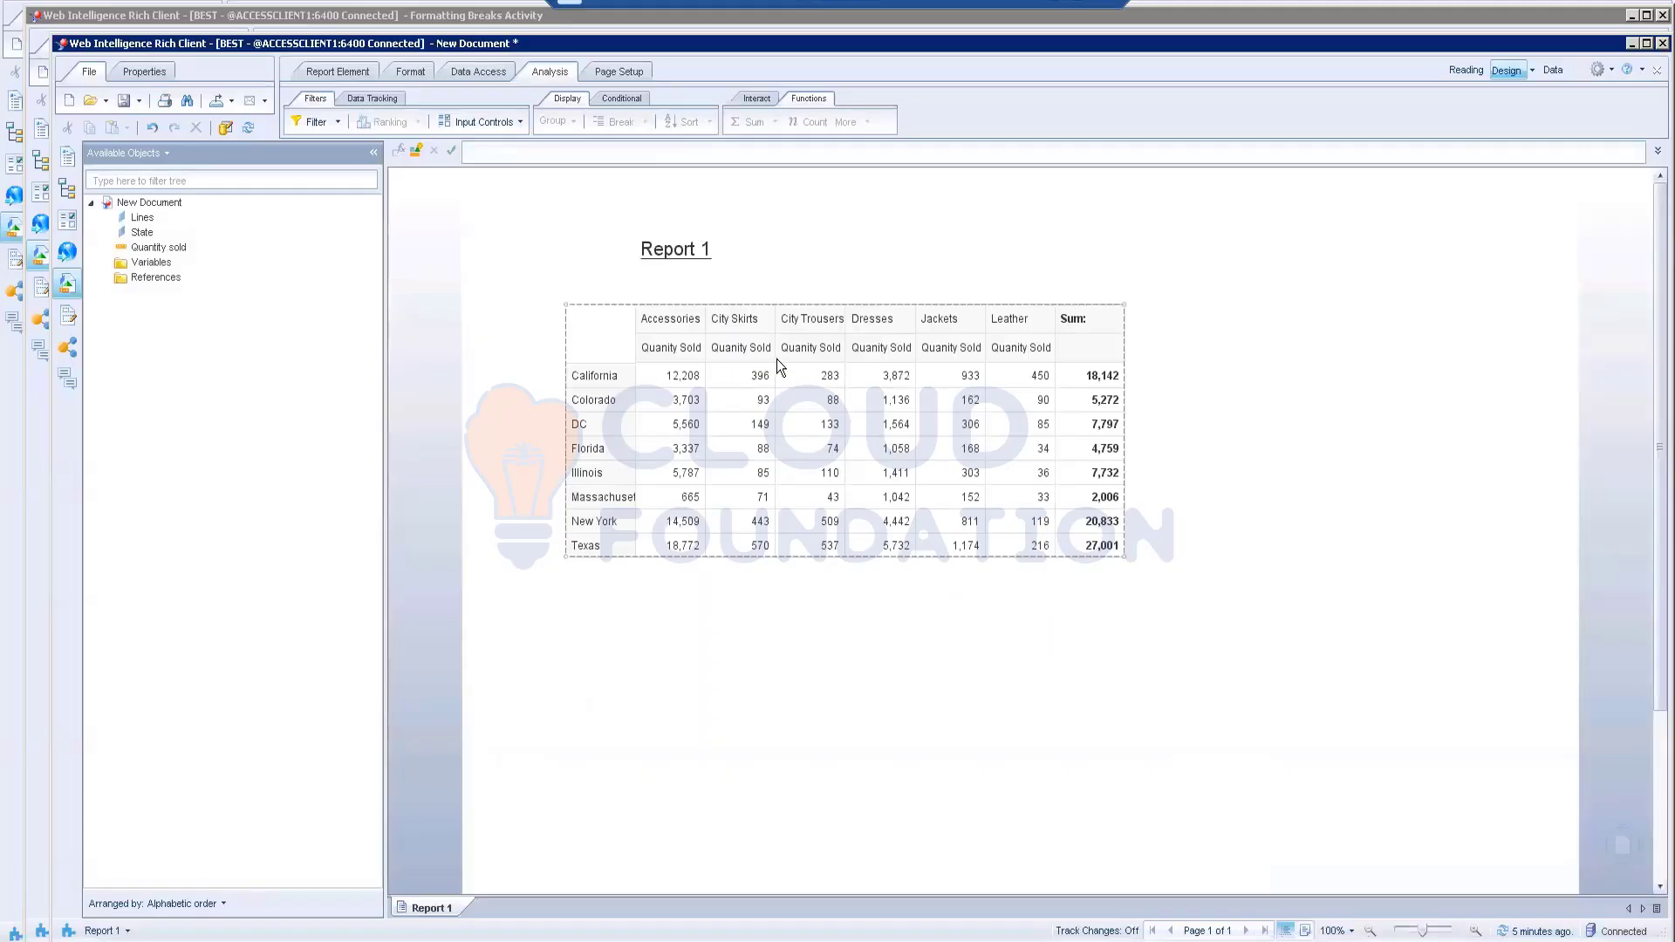
- Replace the report title formula above the crosstab with the text "Quanity Sold Analysis"
{"action": "left_click", "coordinate": [706, 251]}
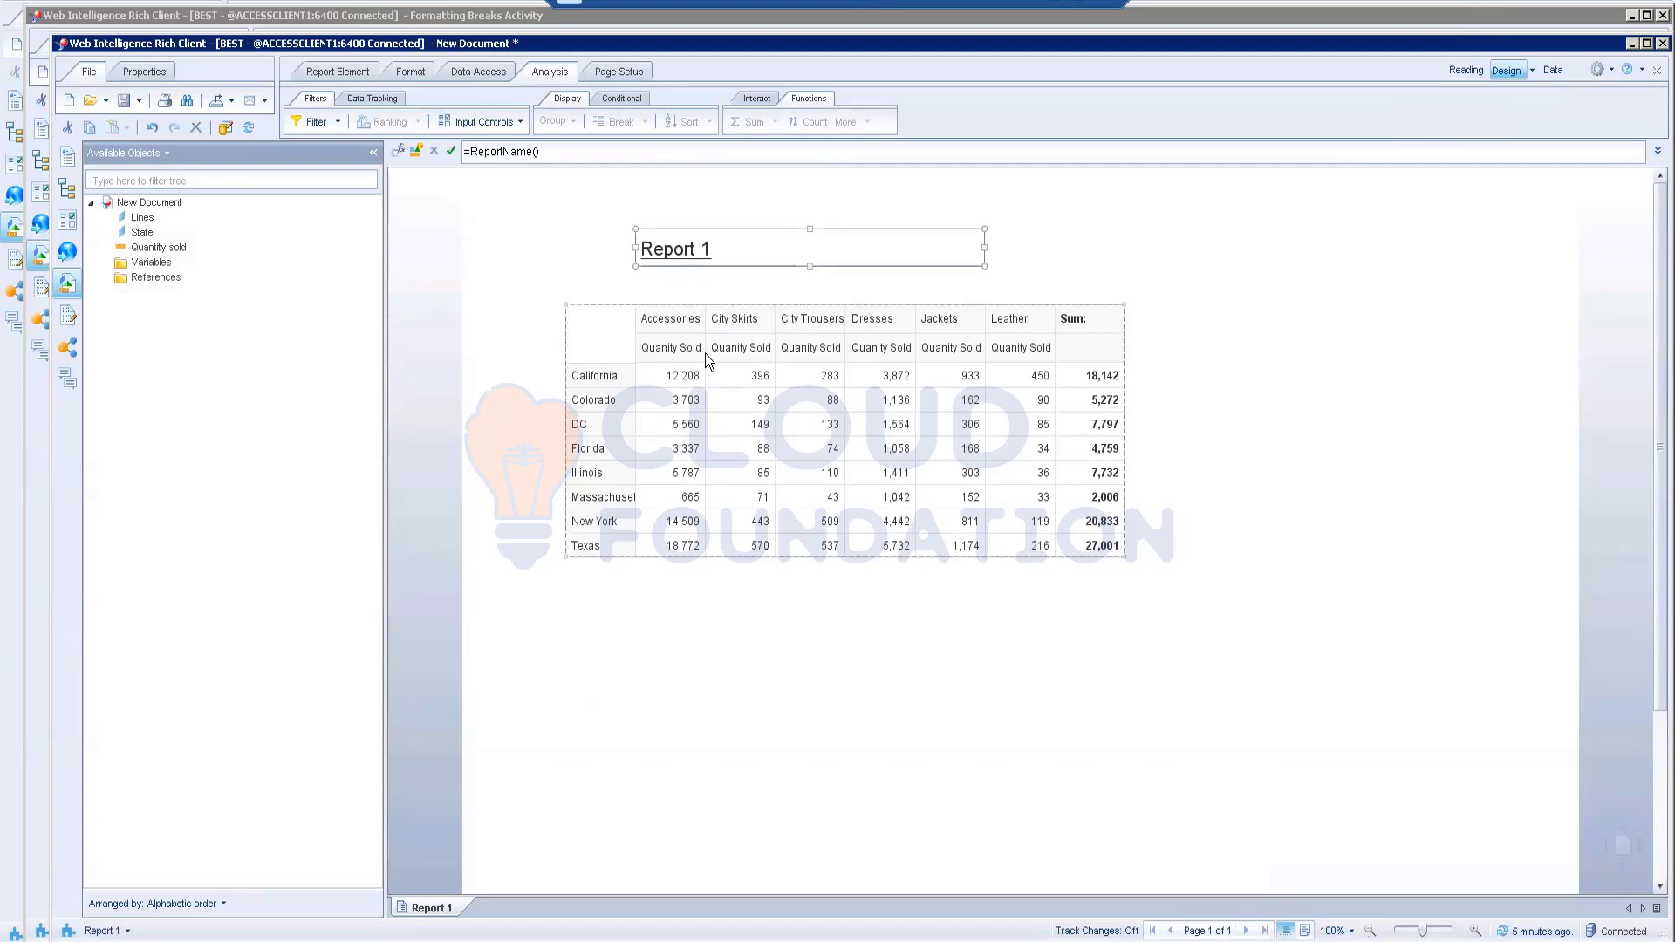
{"action": "left_click", "coordinate": [725, 655]}
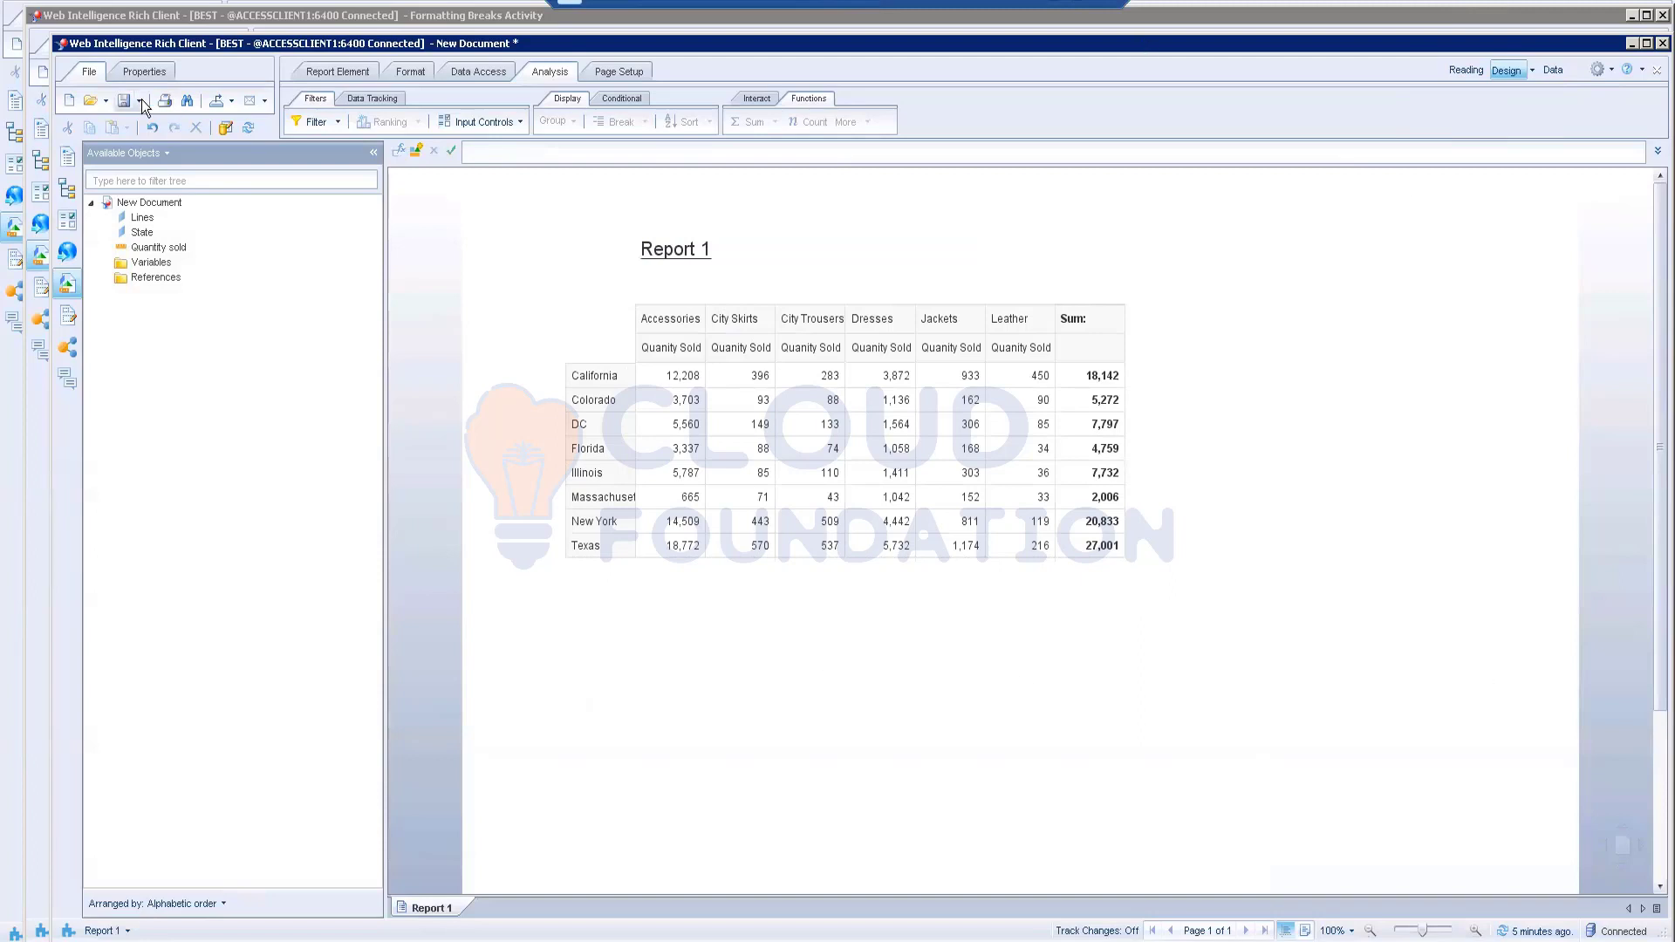
{"action": "left_click", "coordinate": [654, 249]}
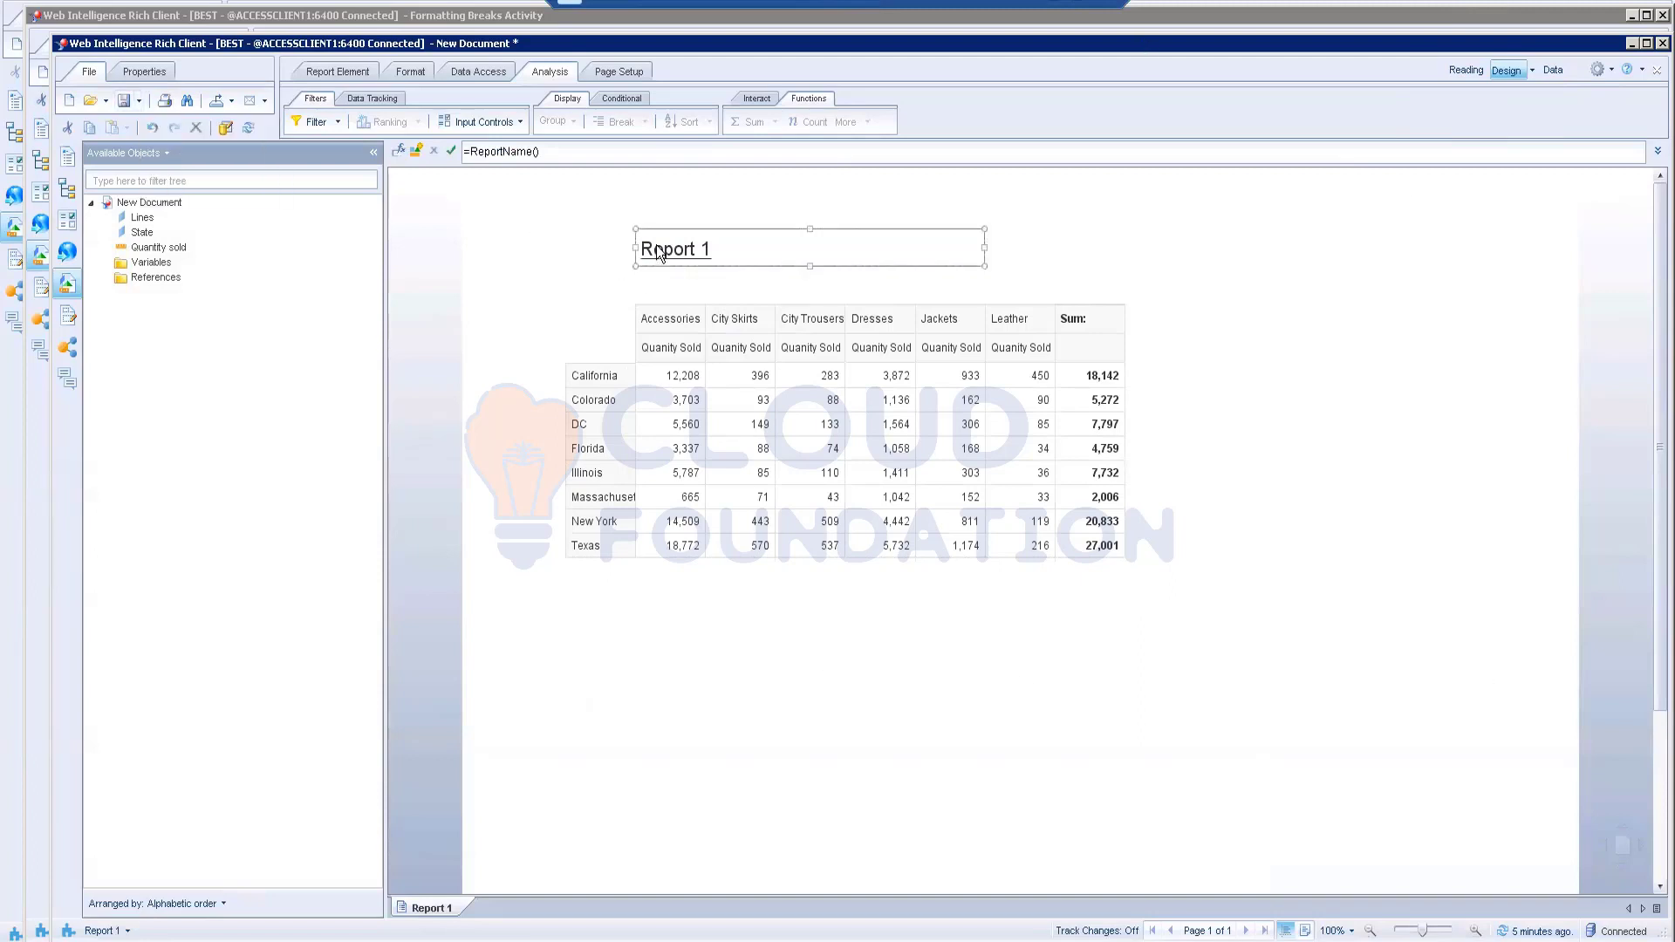
{"action": "left_click", "coordinate": [558, 152]}
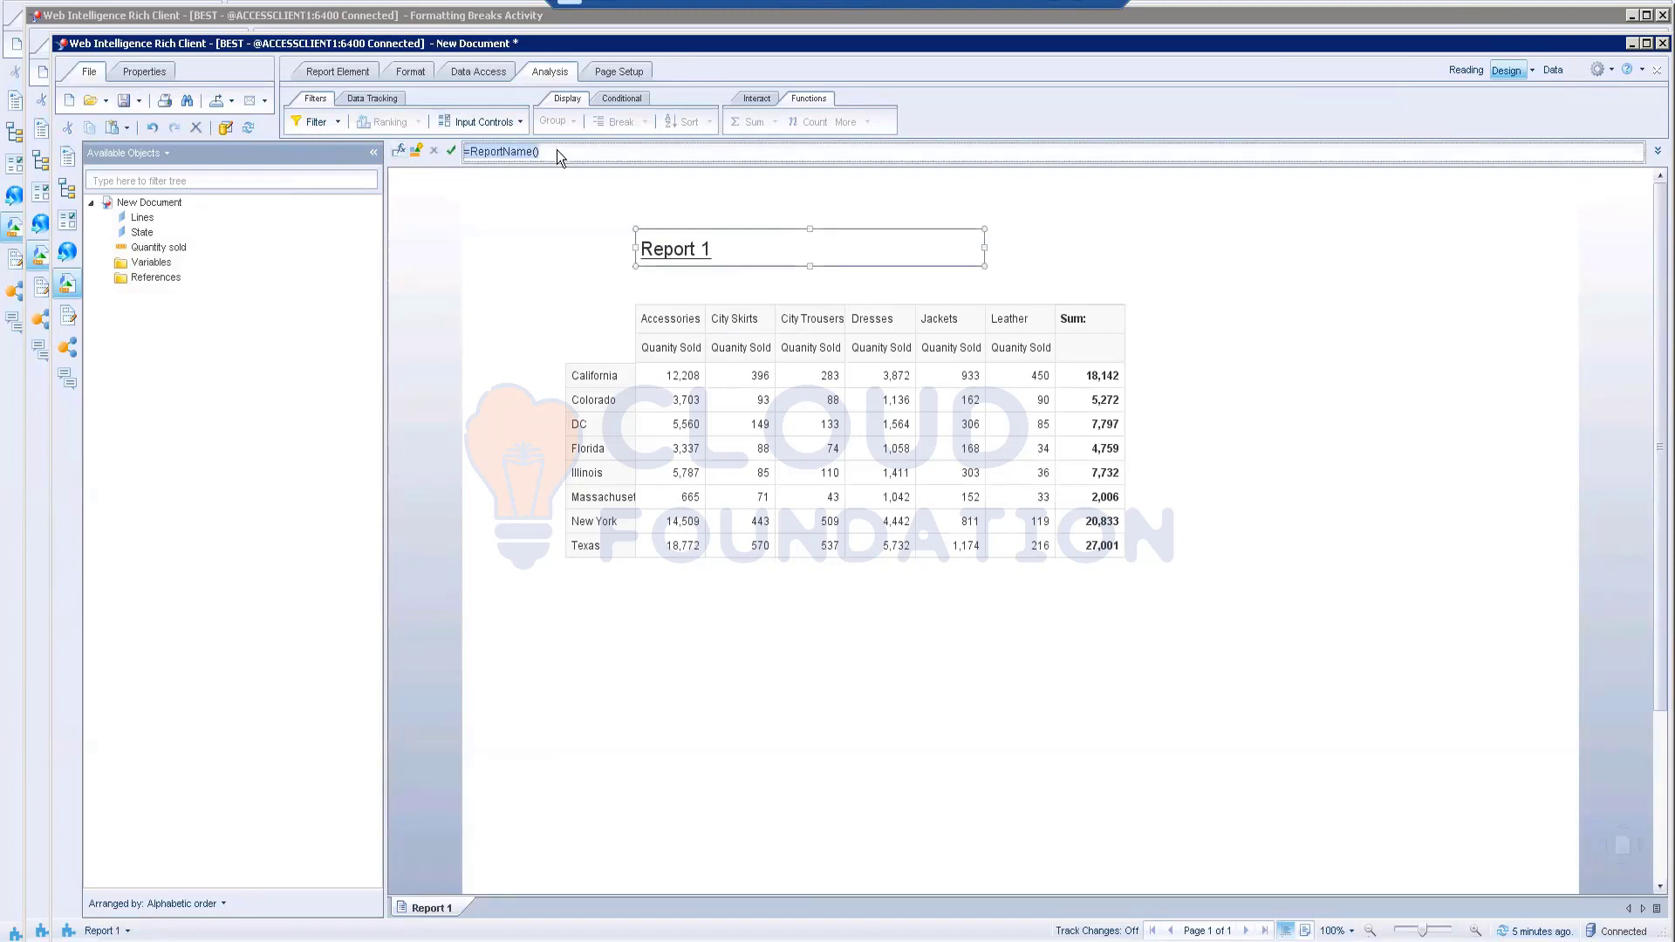
{"action": "type", "text": "Quanity SOld Analysis"}
{"action": "left_click", "coordinate": [516, 150]}
{"action": "key", "text": "BackSpace"}
{"action": "type", "text": "o"}
{"action": "left_click", "coordinate": [452, 152]}
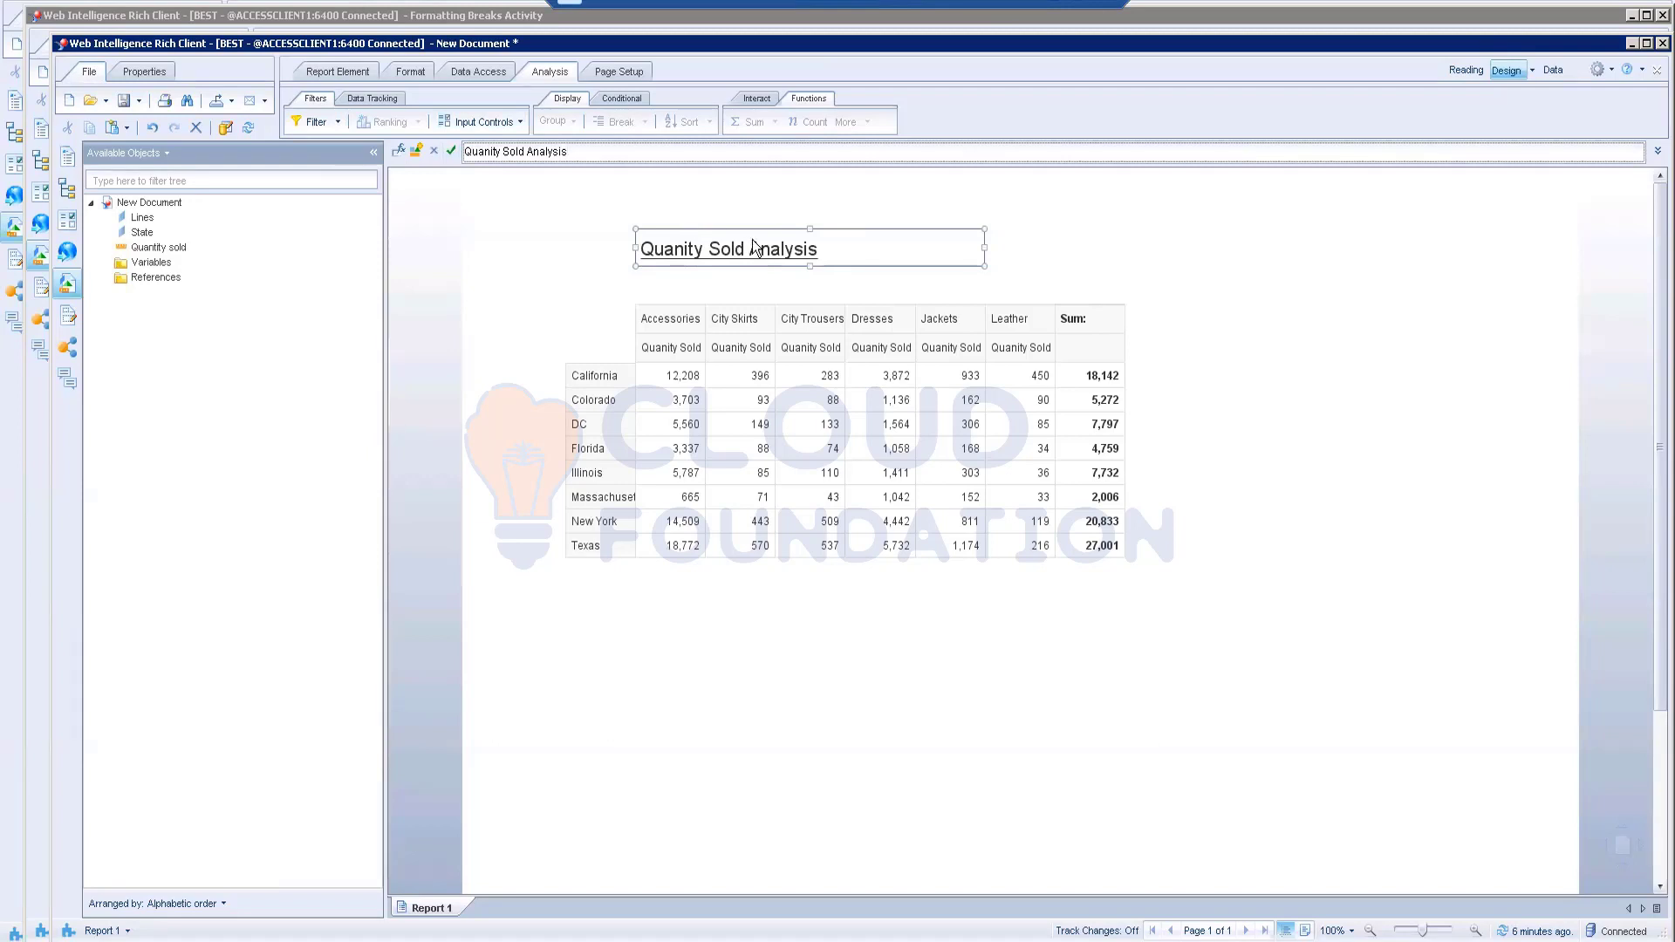
{"action": "left_click", "coordinate": [812, 686]}
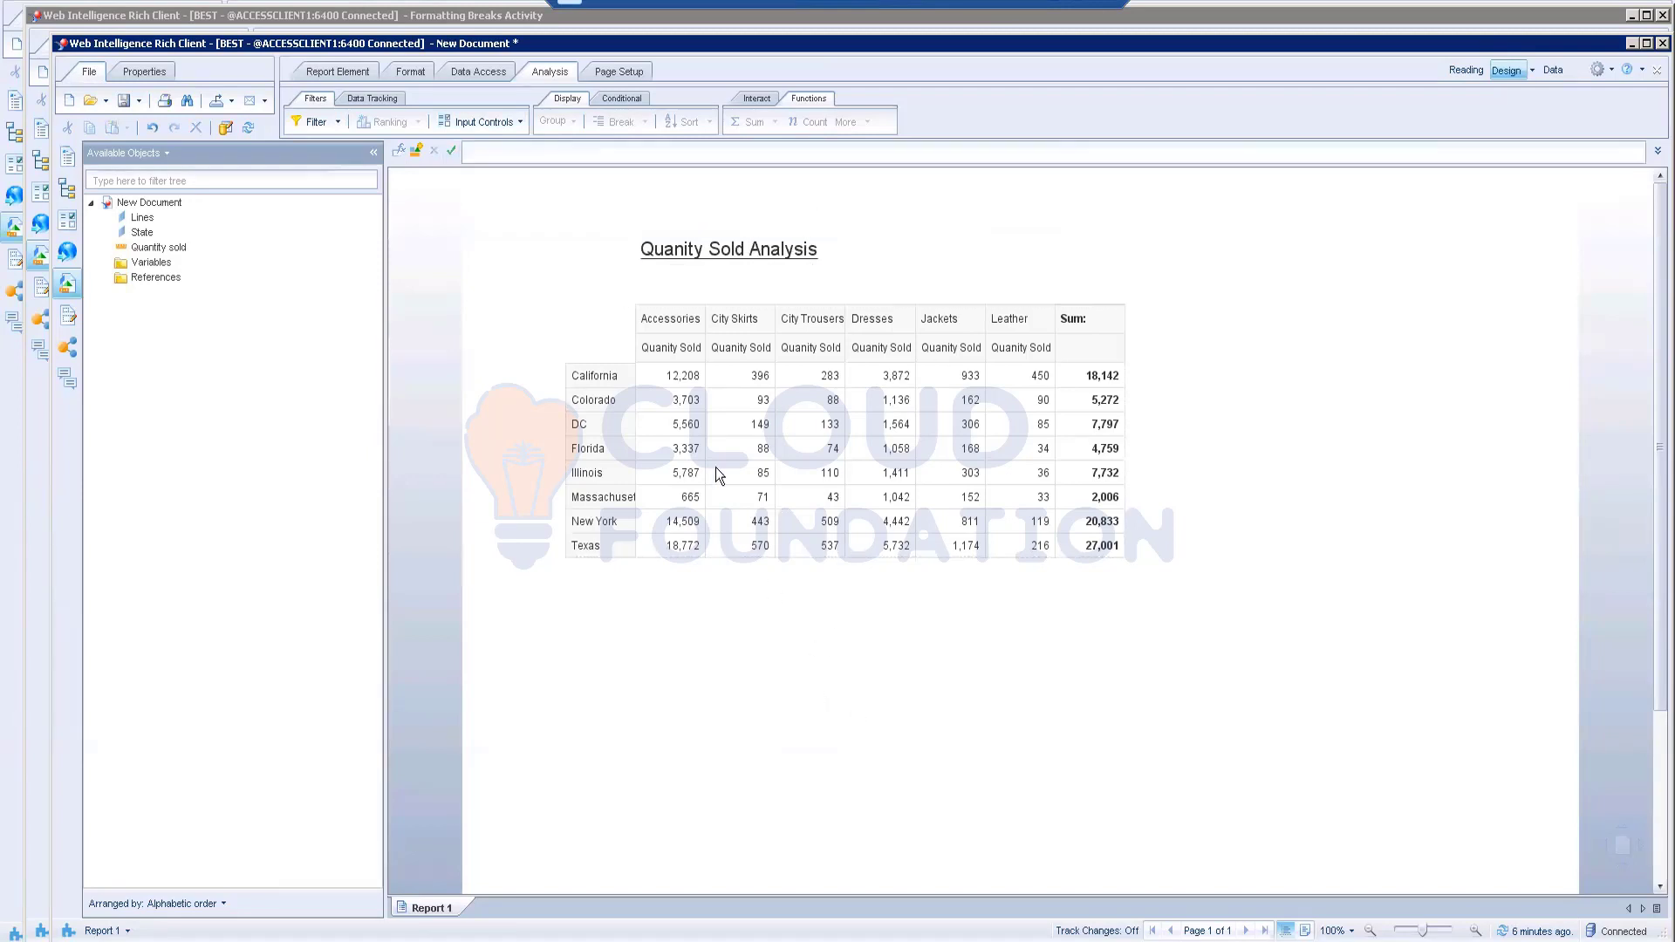
- Delete the "Quanity Sold" label row beneath the Lines headers of the crosstab
{"action": "left_click", "coordinate": [659, 349]}
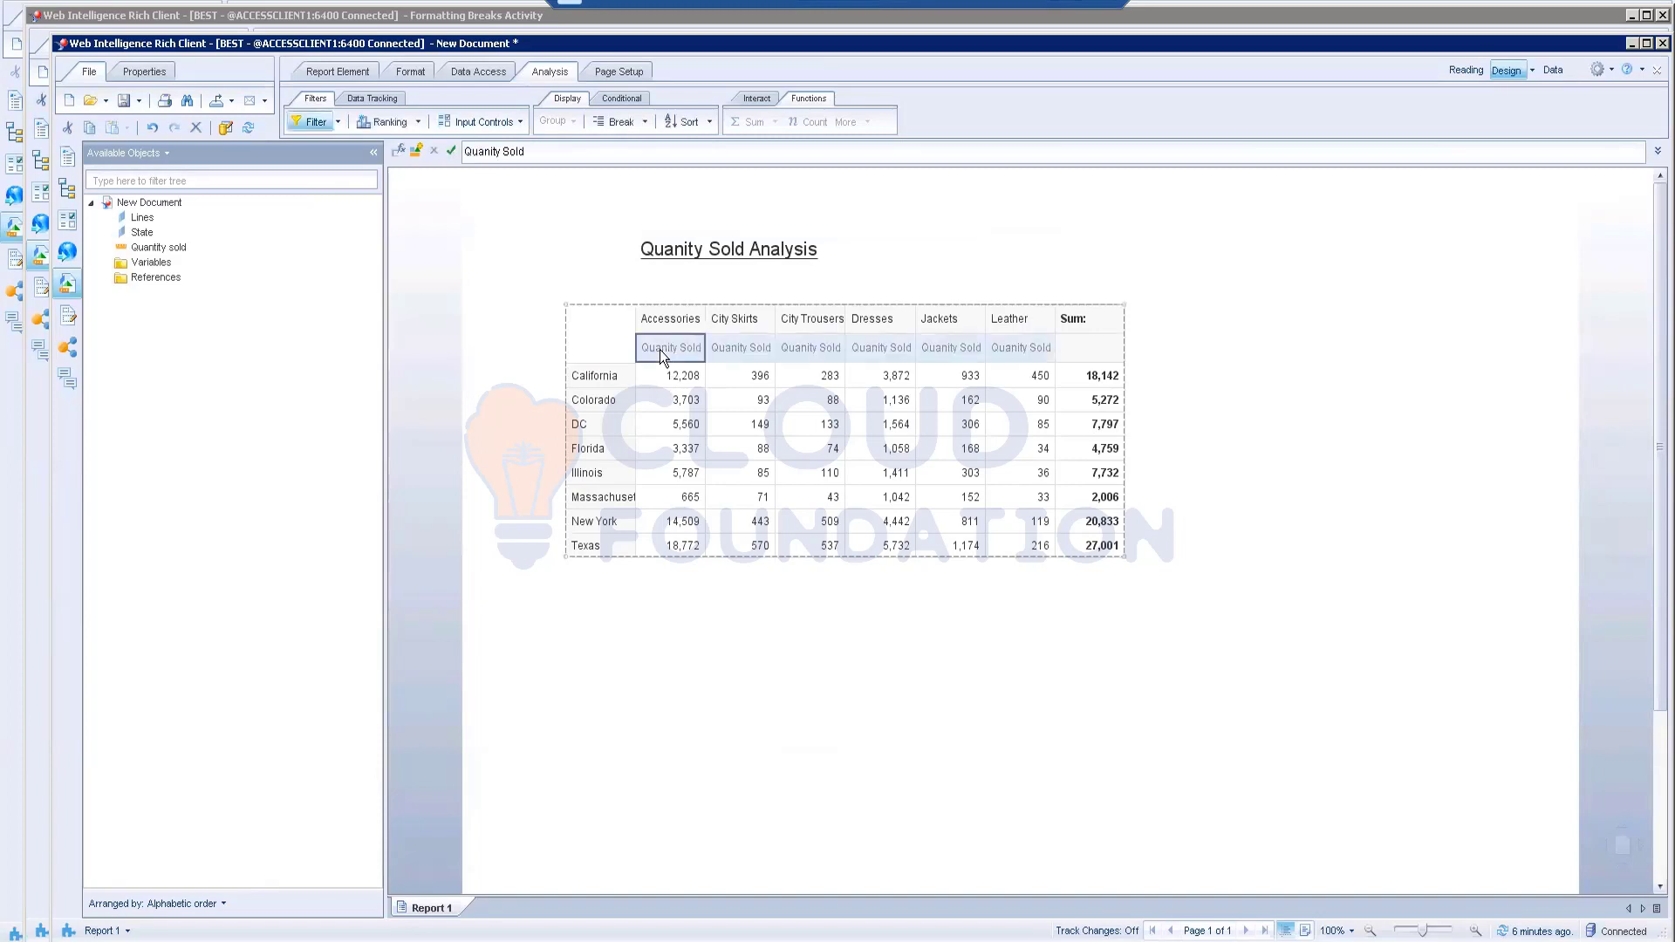
{"action": "right_click", "coordinate": [659, 349]}
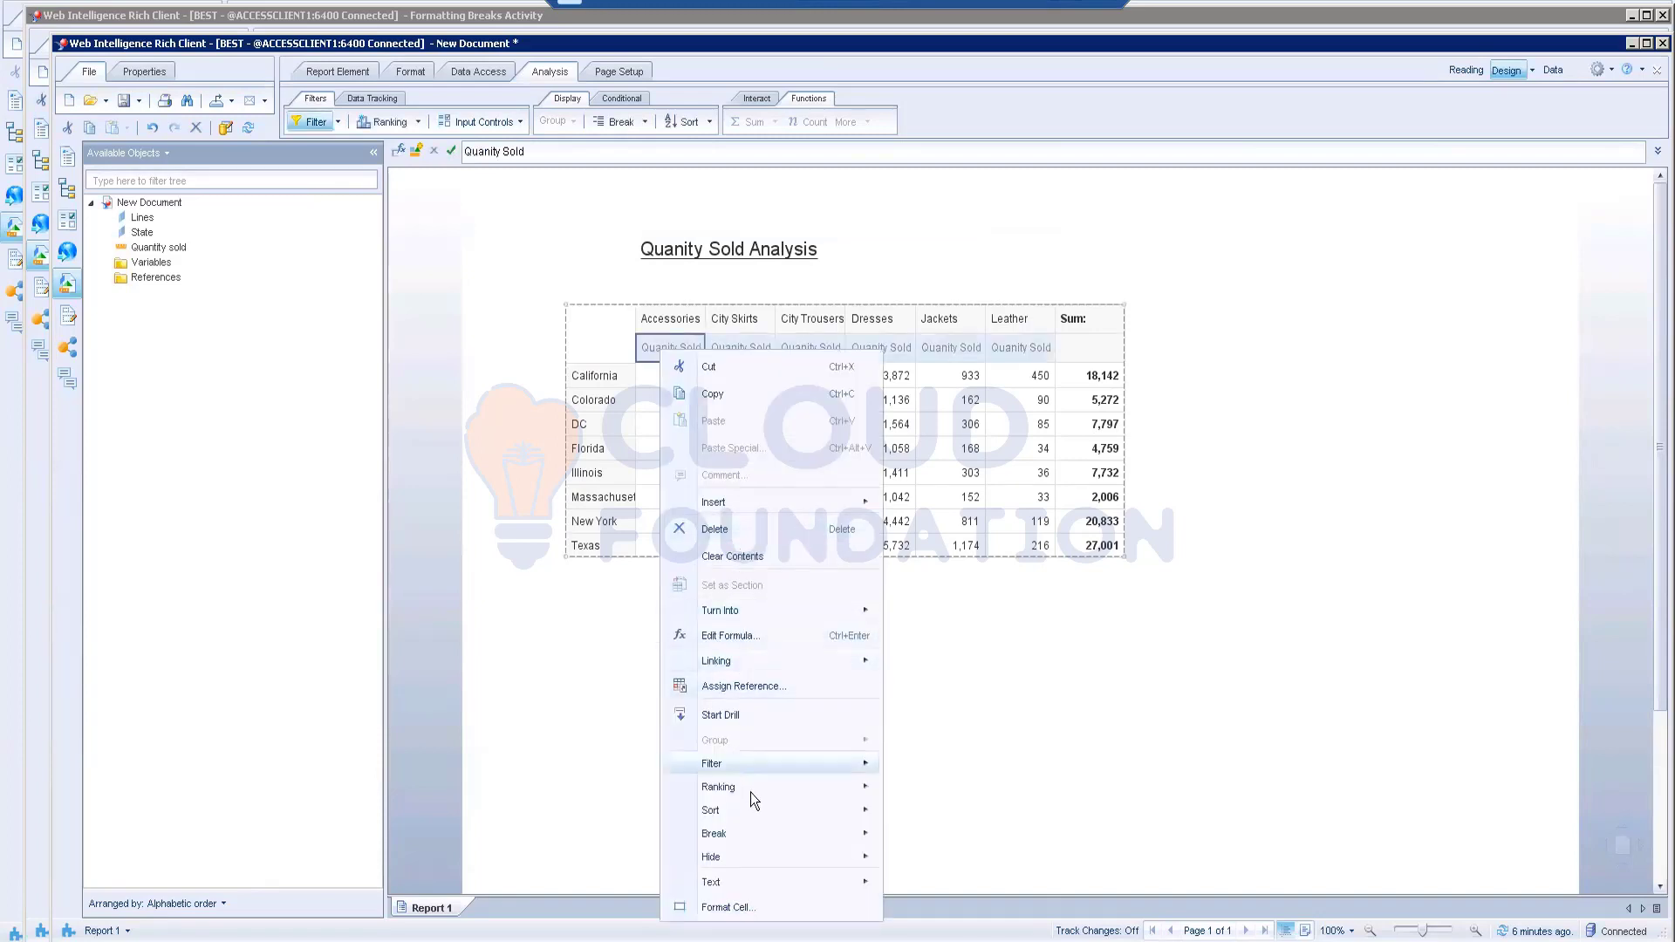
{"action": "mouse_move", "coordinate": [752, 770]}
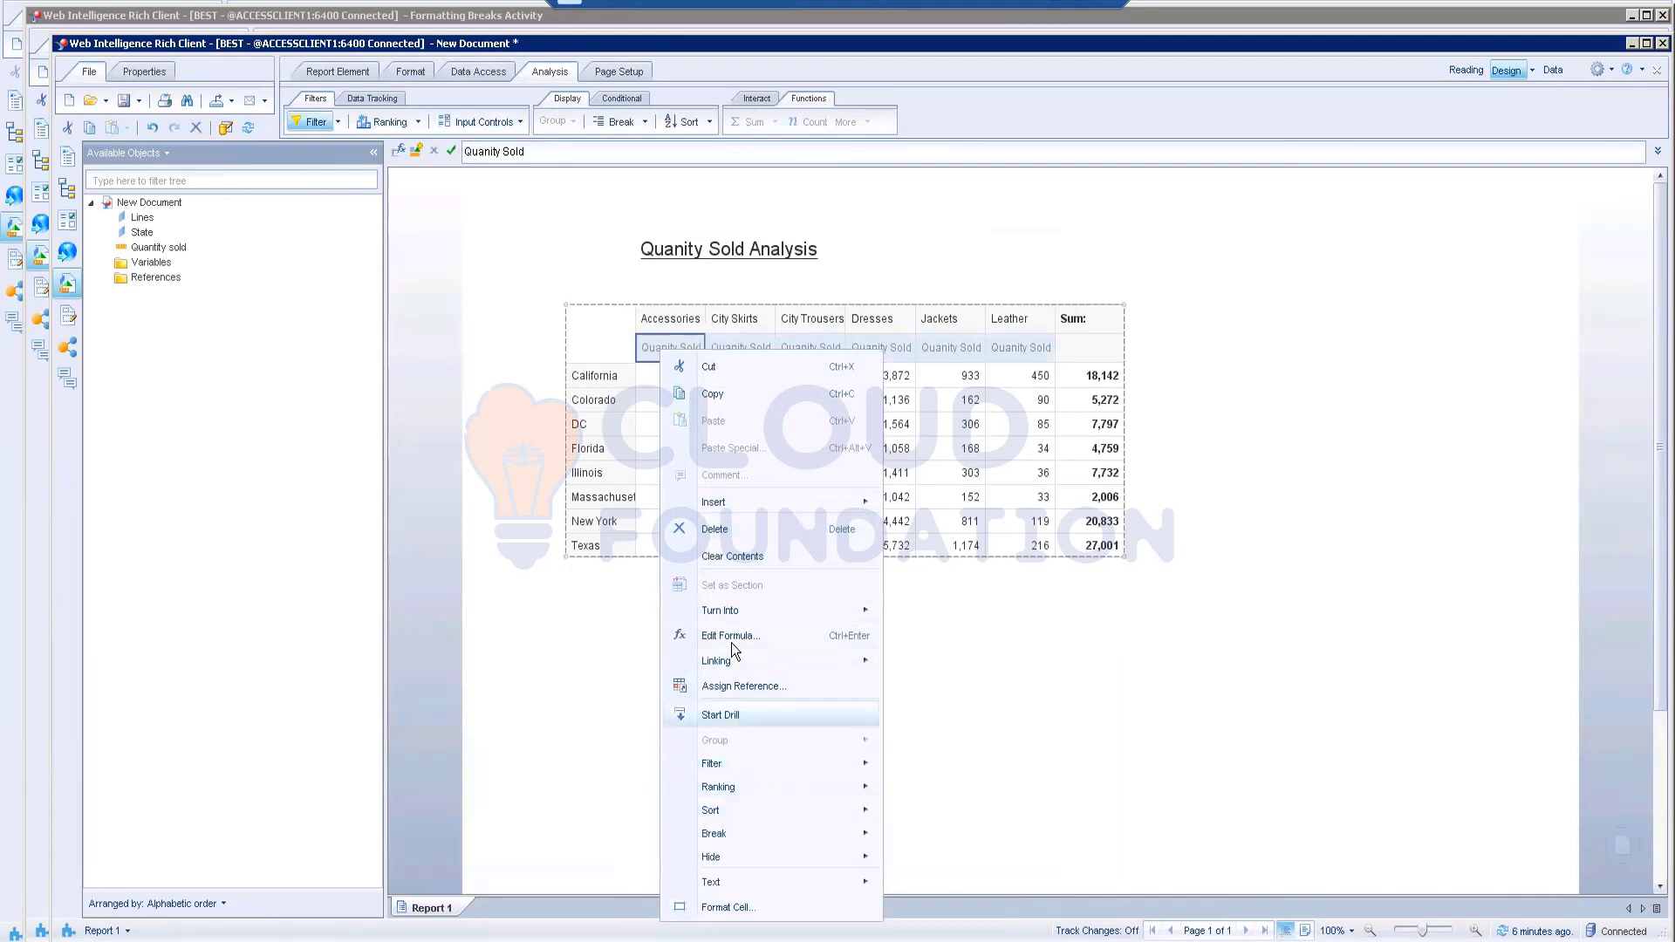
{"action": "left_click", "coordinate": [715, 529]}
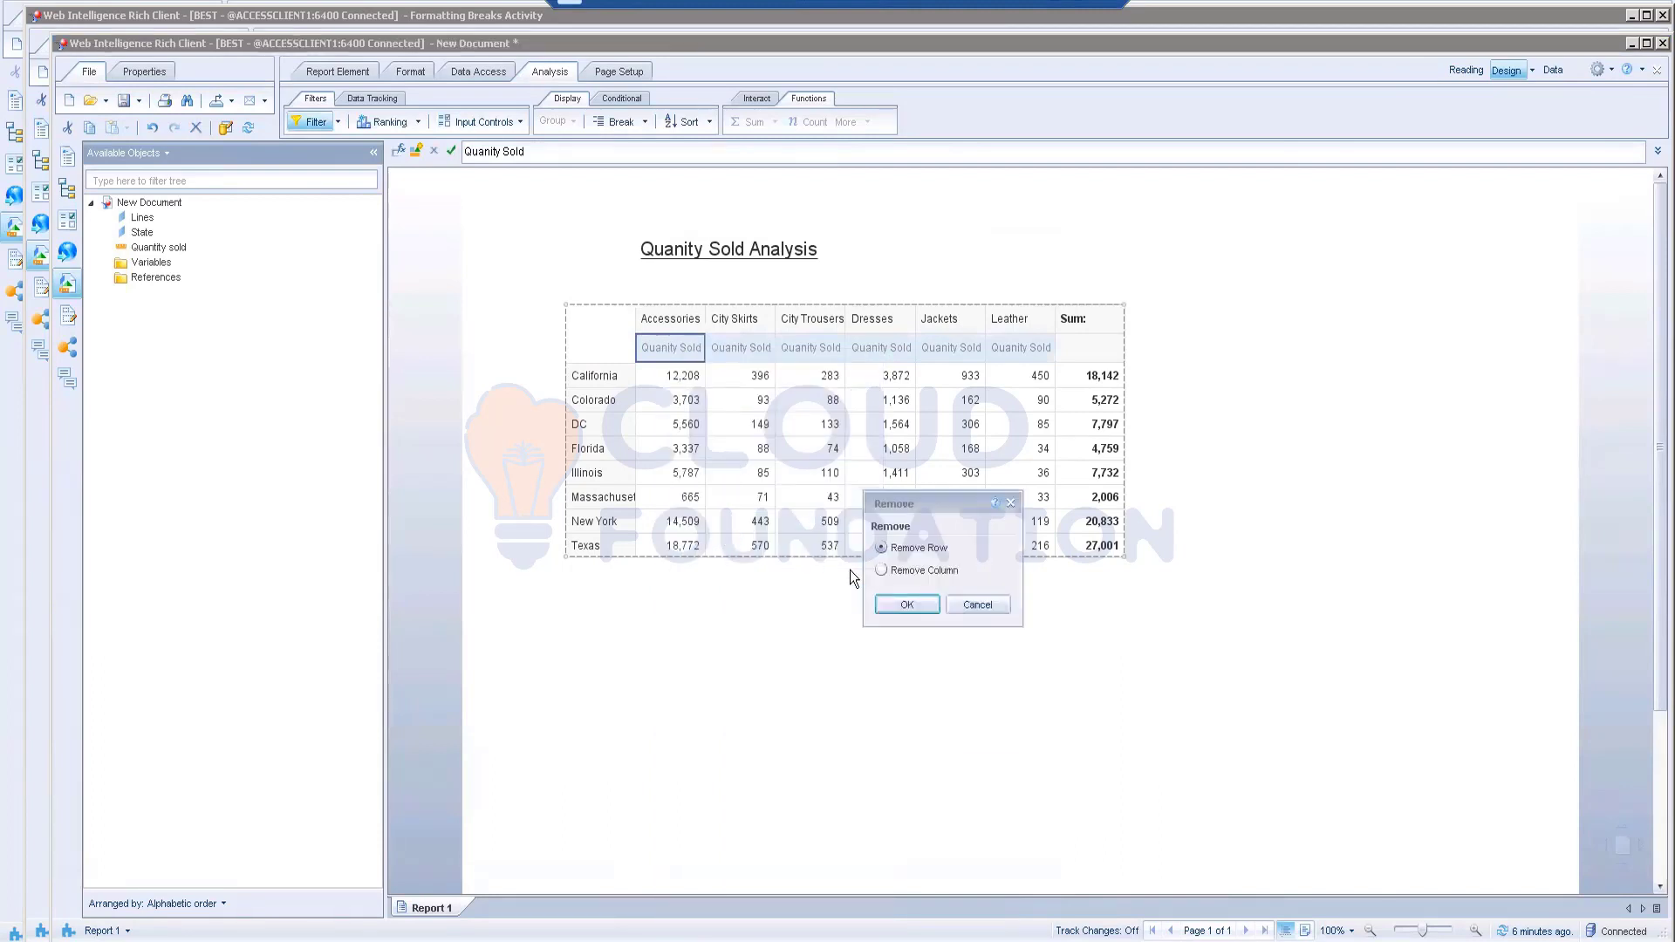
{"action": "left_click", "coordinate": [906, 604]}
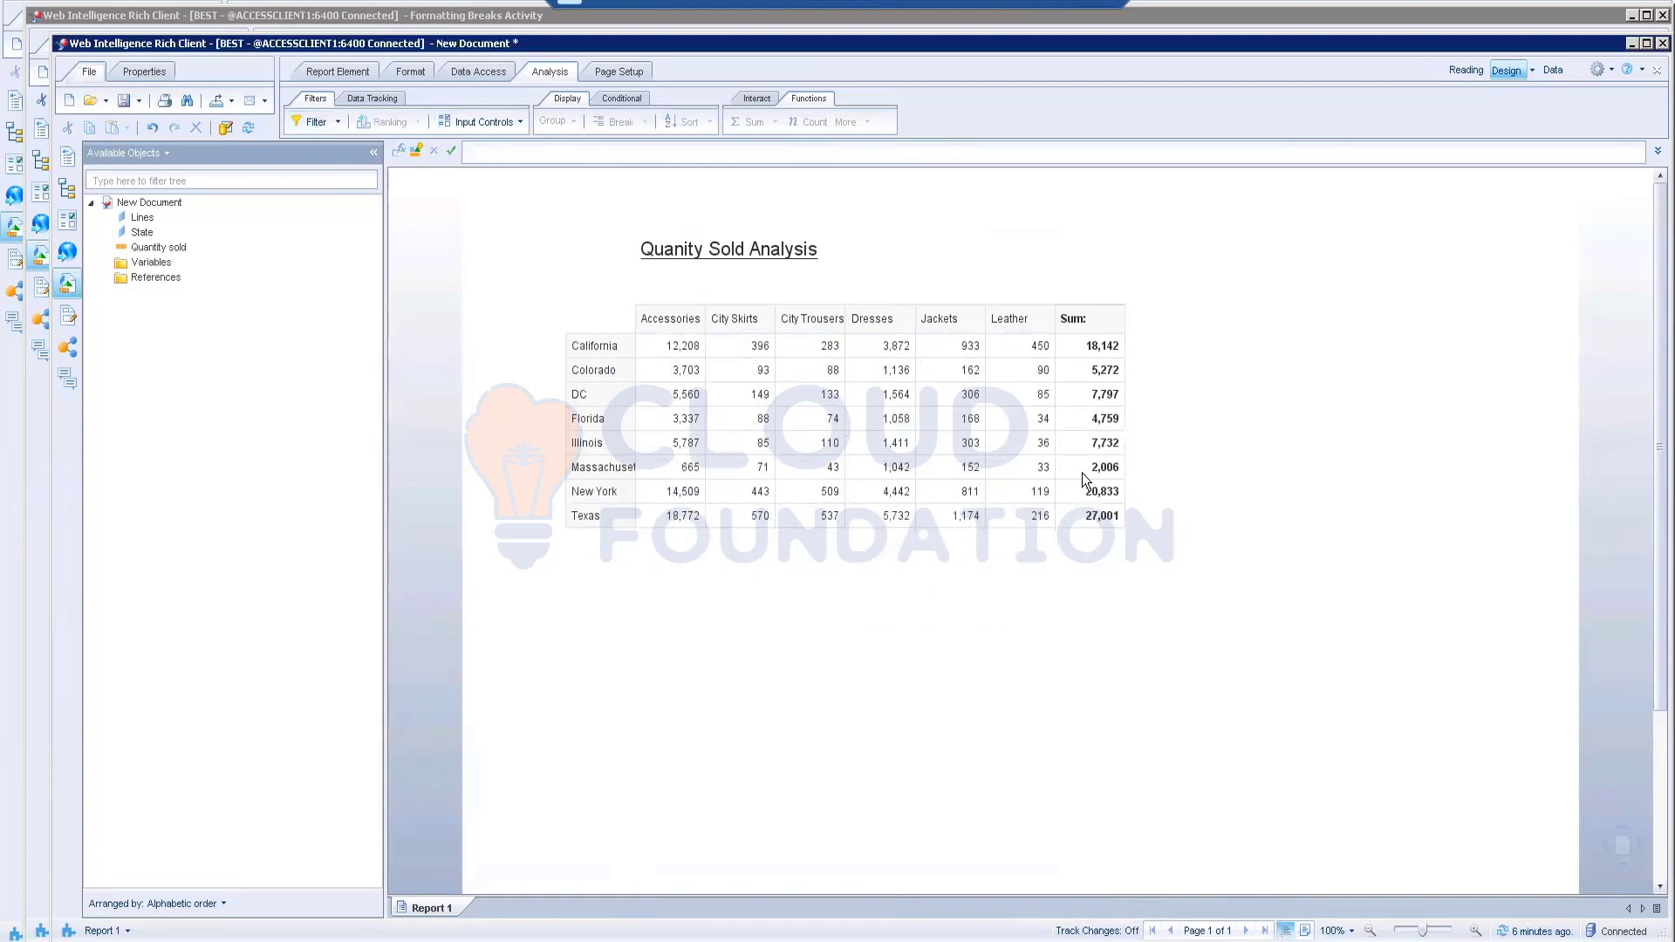
- Correct the spelling of the report title to "Quantity Sold Analysis"
{"action": "left_click", "coordinate": [715, 253]}
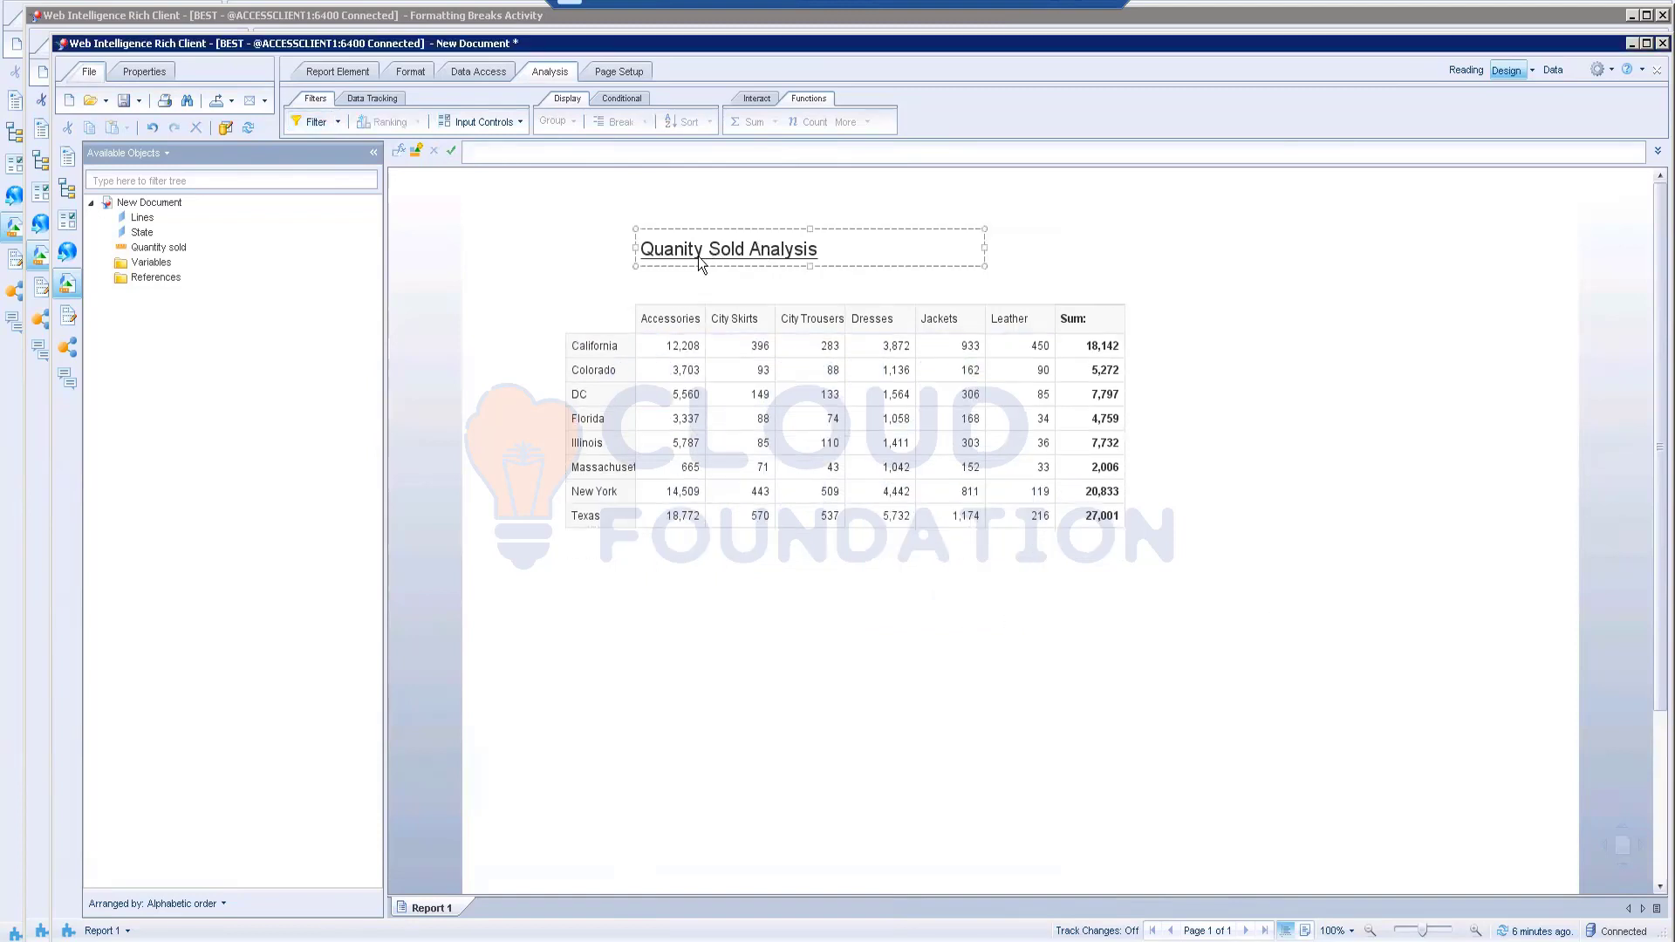
{"action": "left_click", "coordinate": [514, 156]}
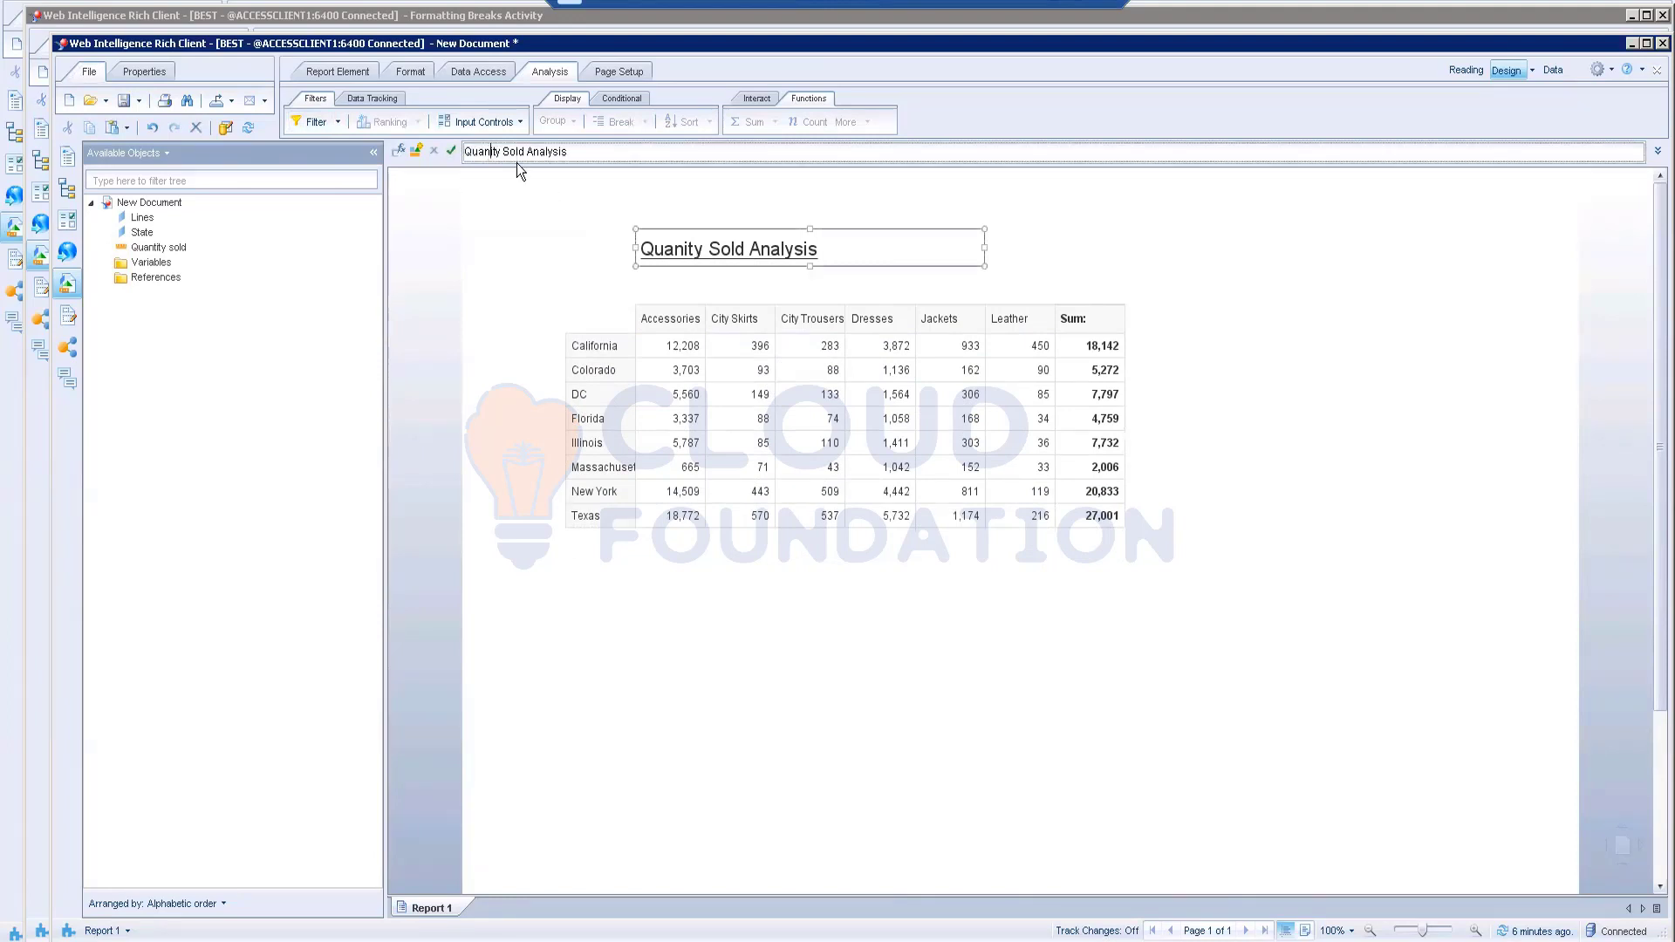
{"action": "type", "text": "t"}
{"action": "left_click", "coordinate": [947, 642]}
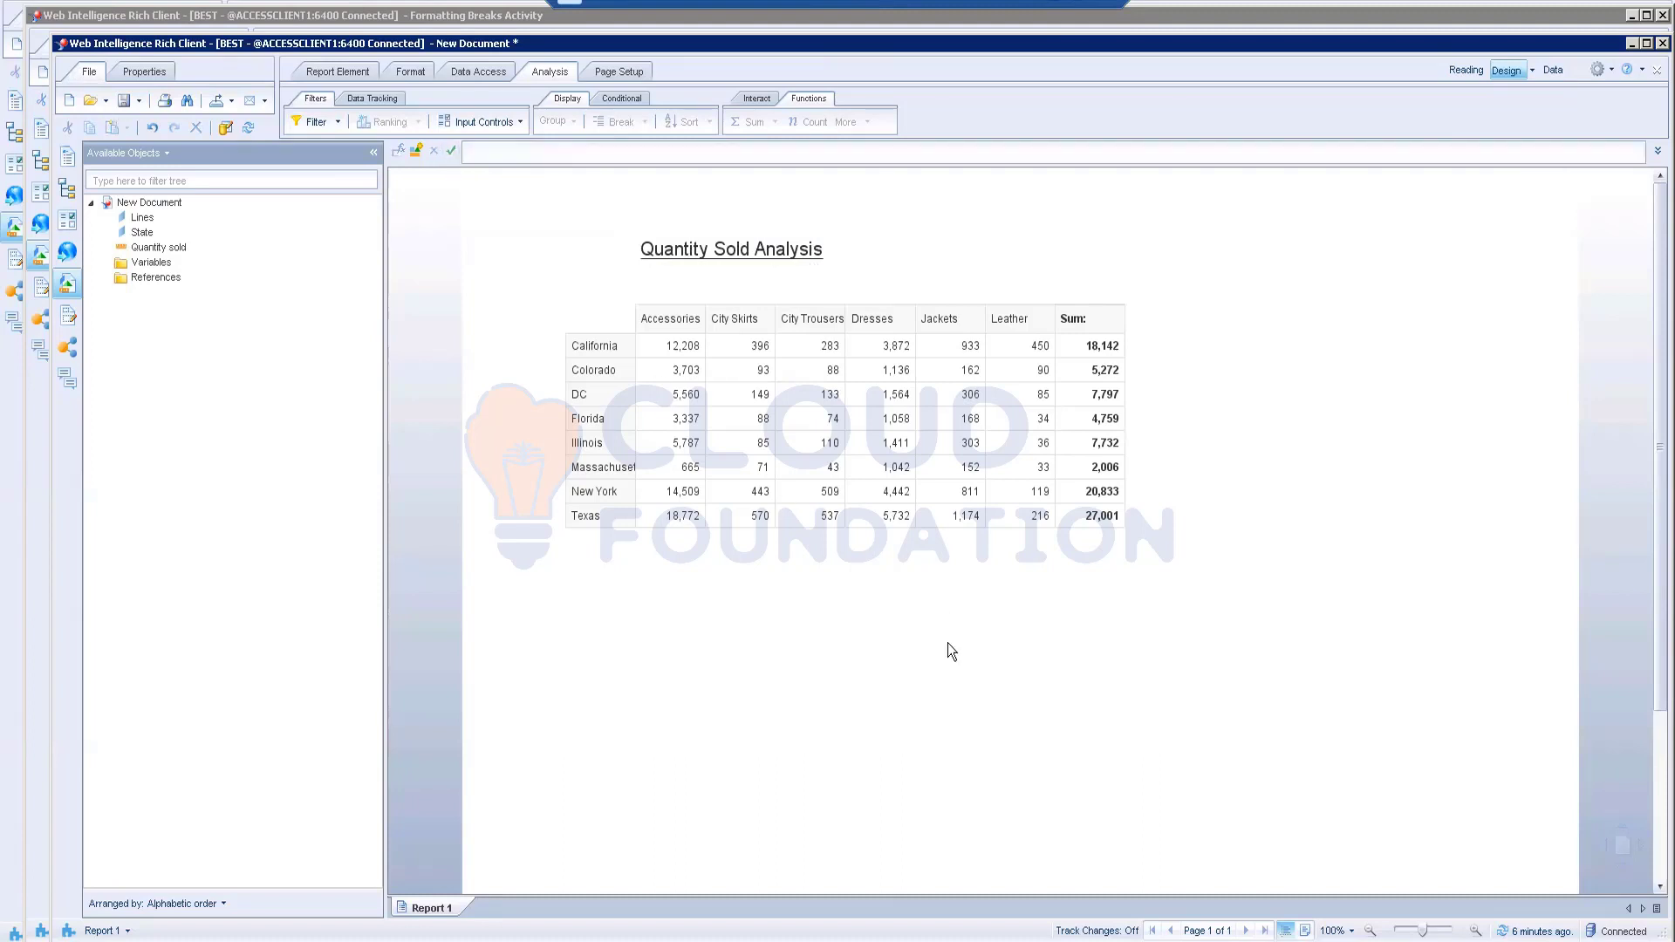
{"action": "left_click", "coordinate": [923, 364]}
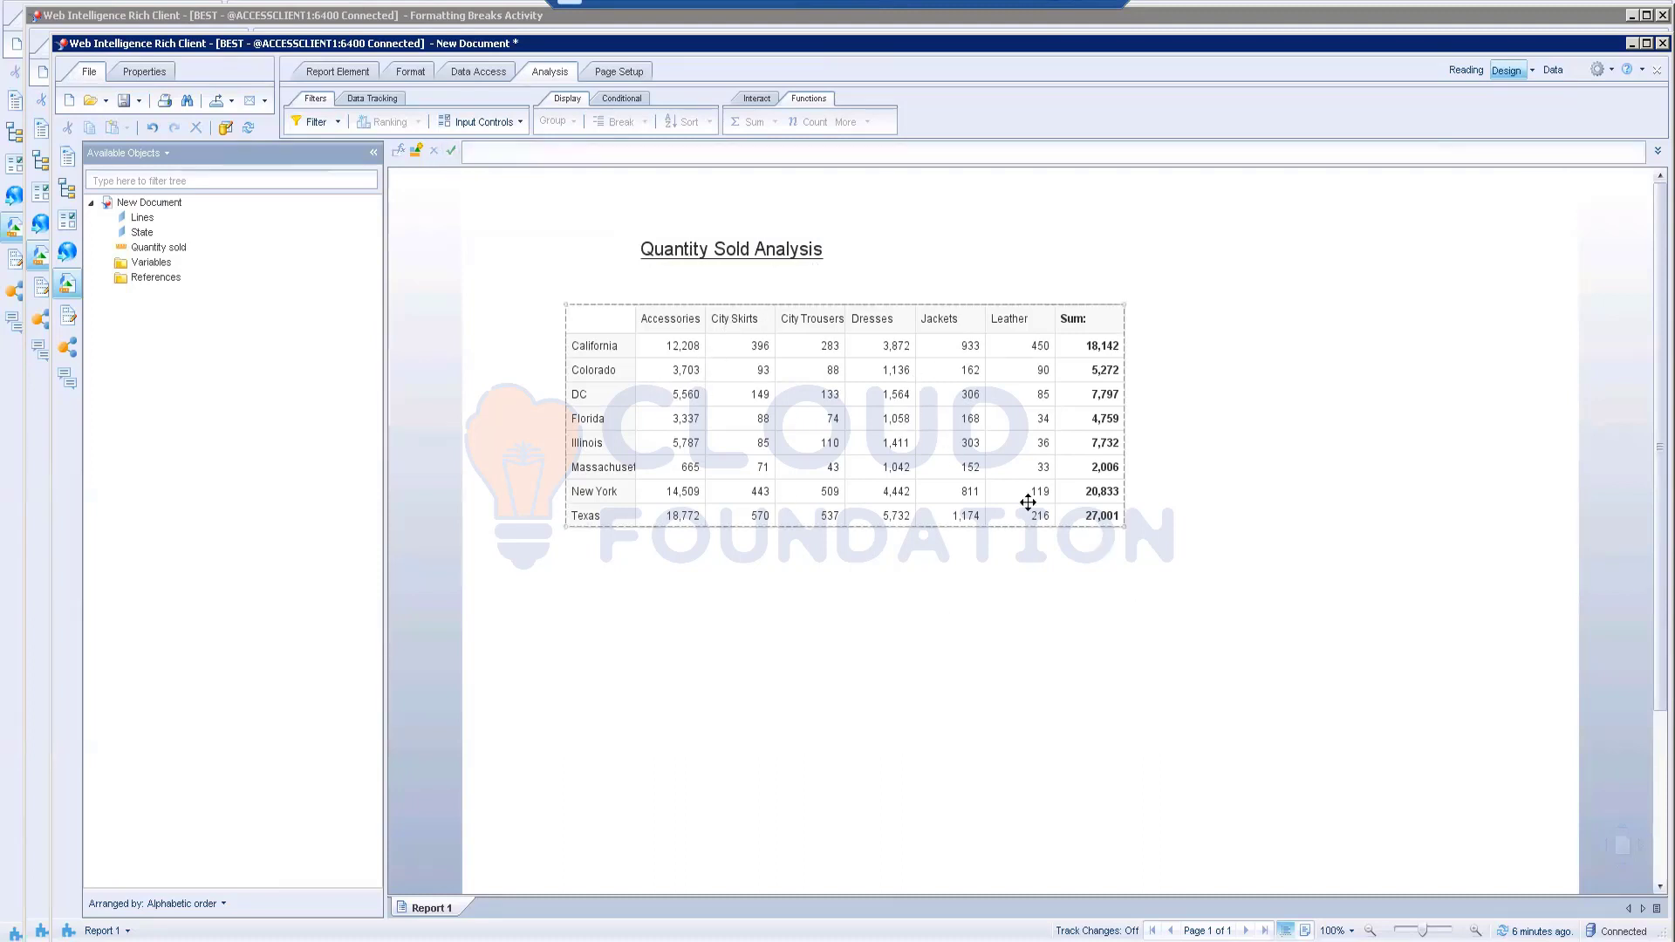
{"action": "left_click", "coordinate": [398, 192]}
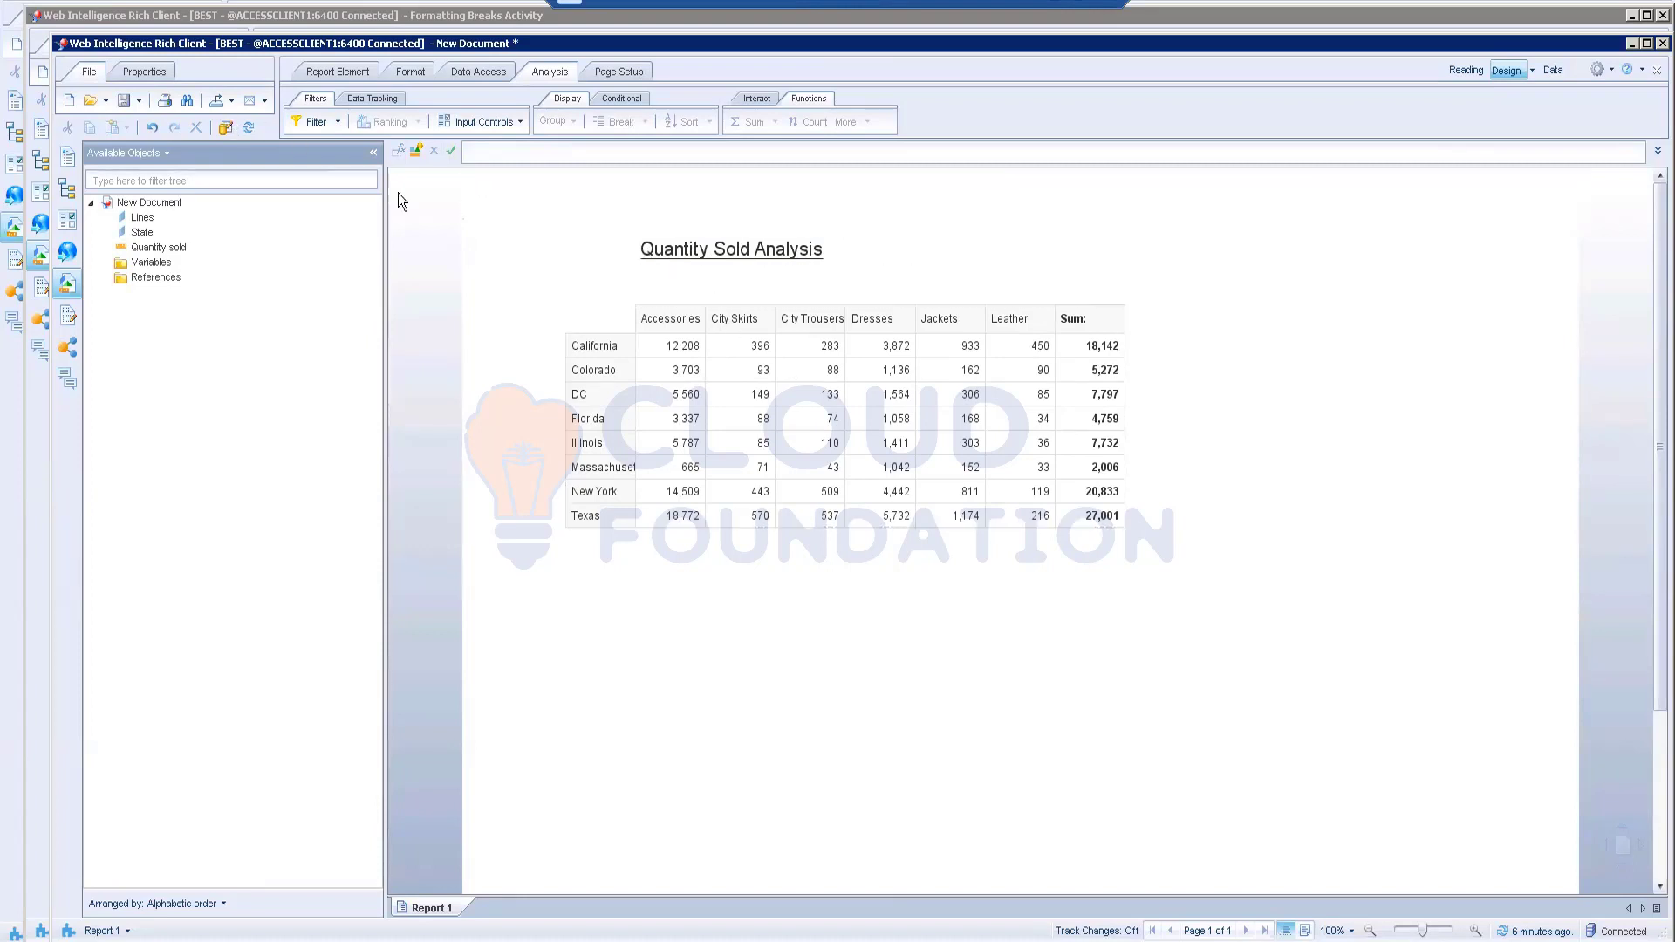
- Save the document to the enterprise repository as "Activity Crosstab", in the personally named folder under My Favorites
{"action": "left_click", "coordinate": [139, 100]}
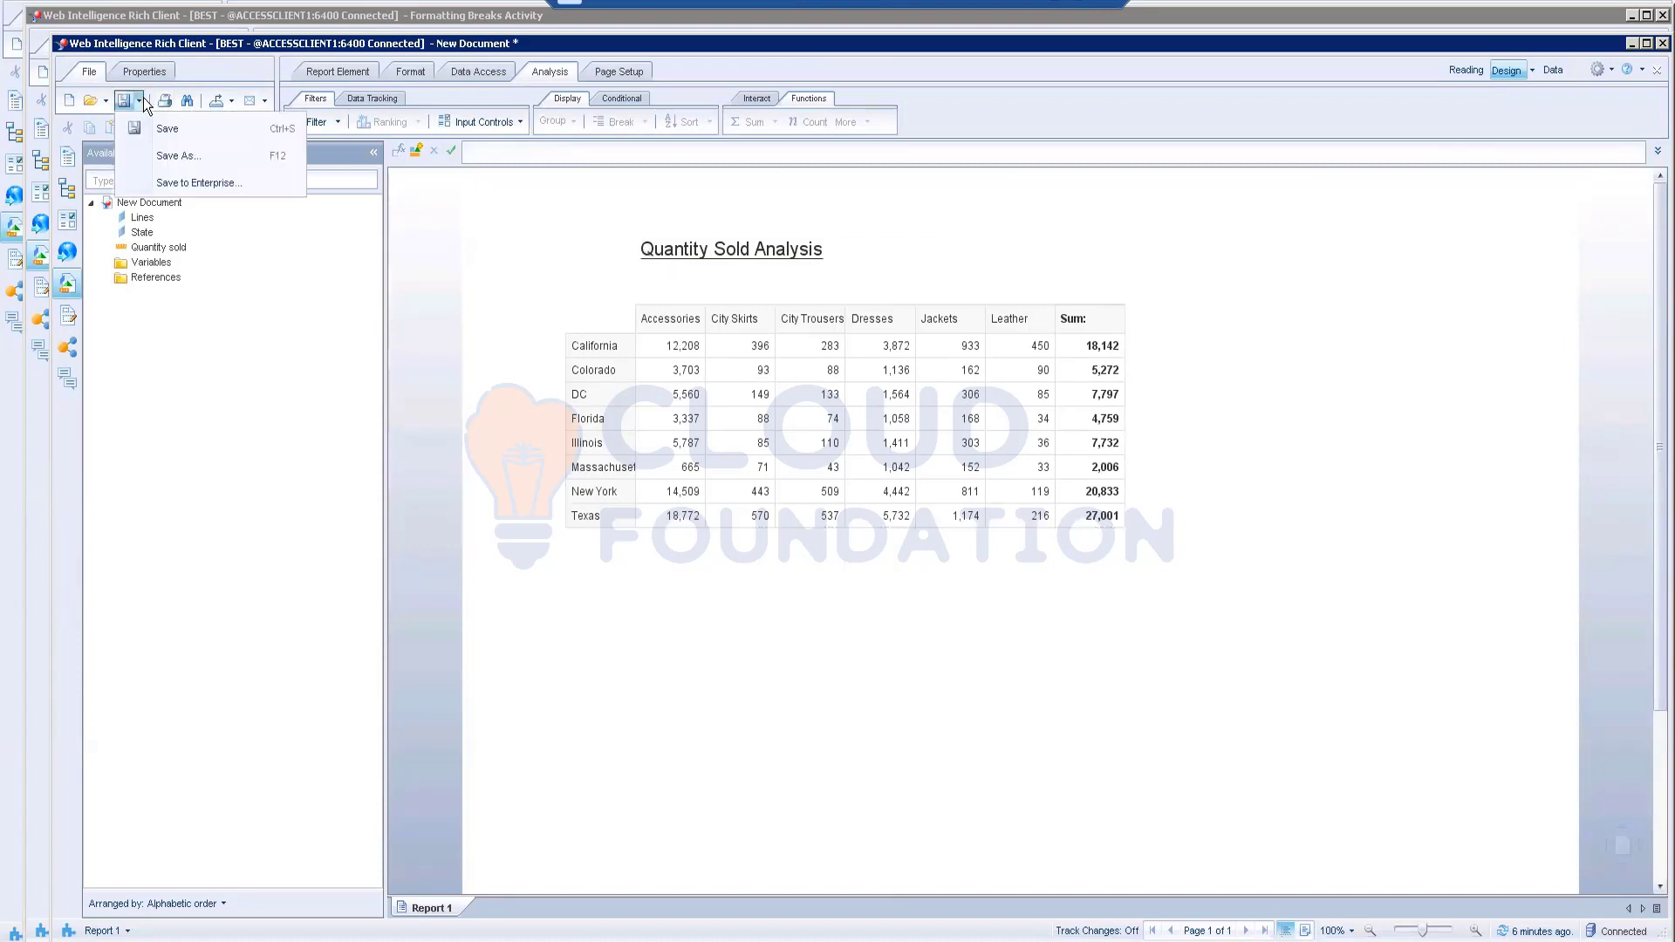
{"action": "left_click", "coordinate": [185, 182]}
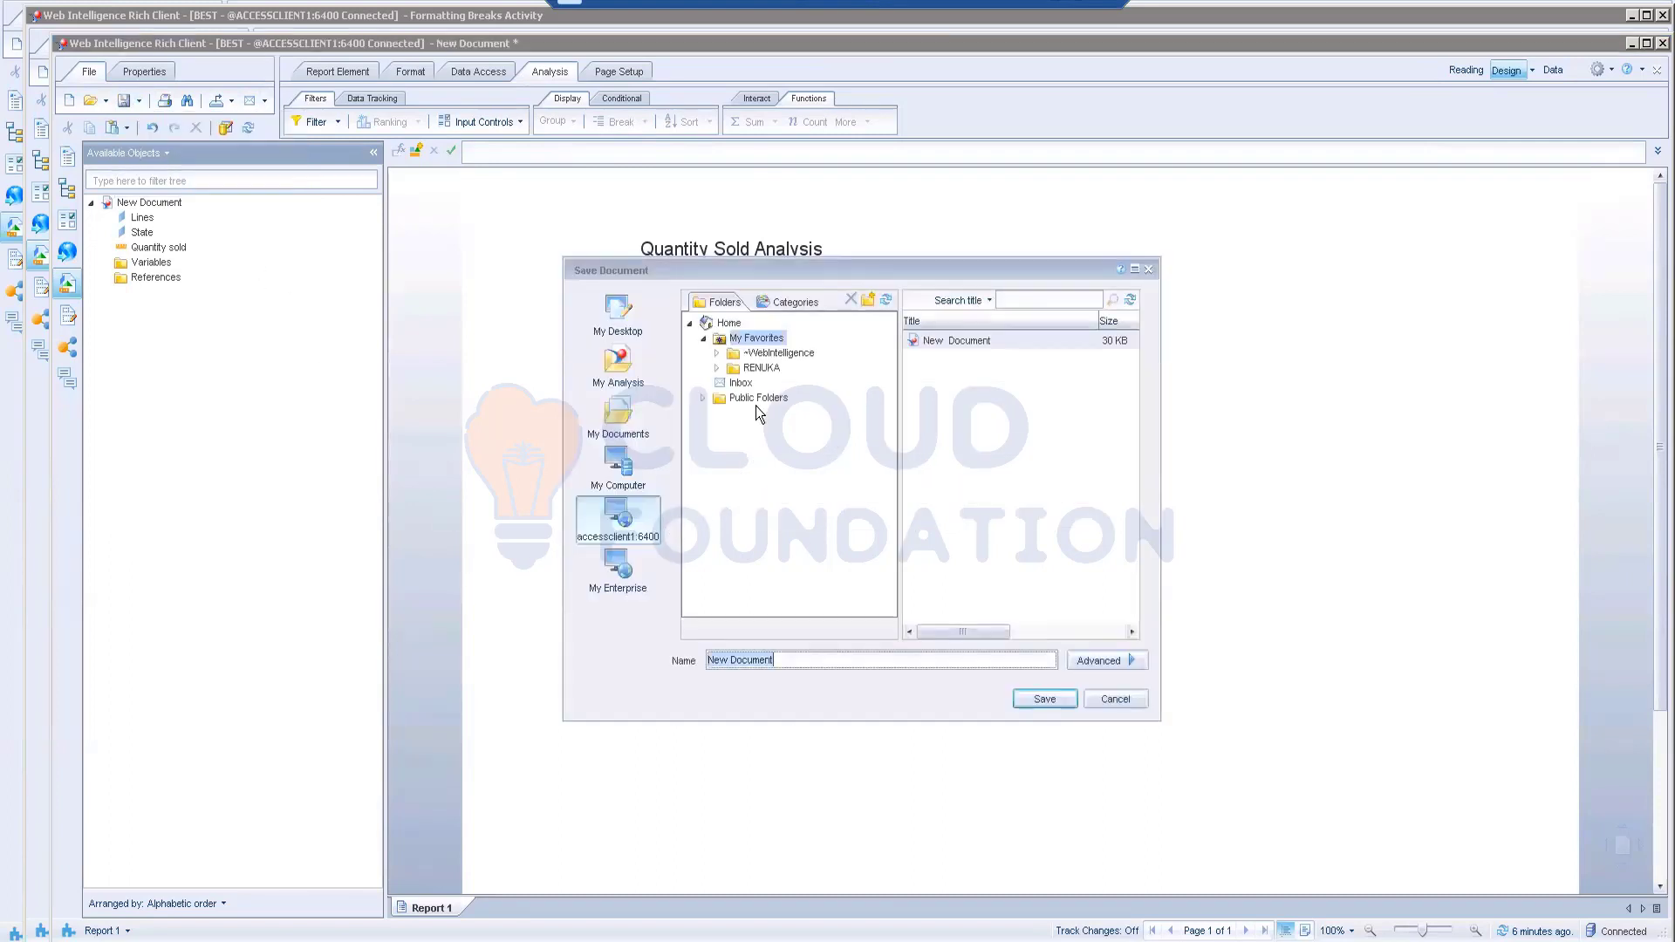
{"action": "left_click", "coordinate": [761, 368]}
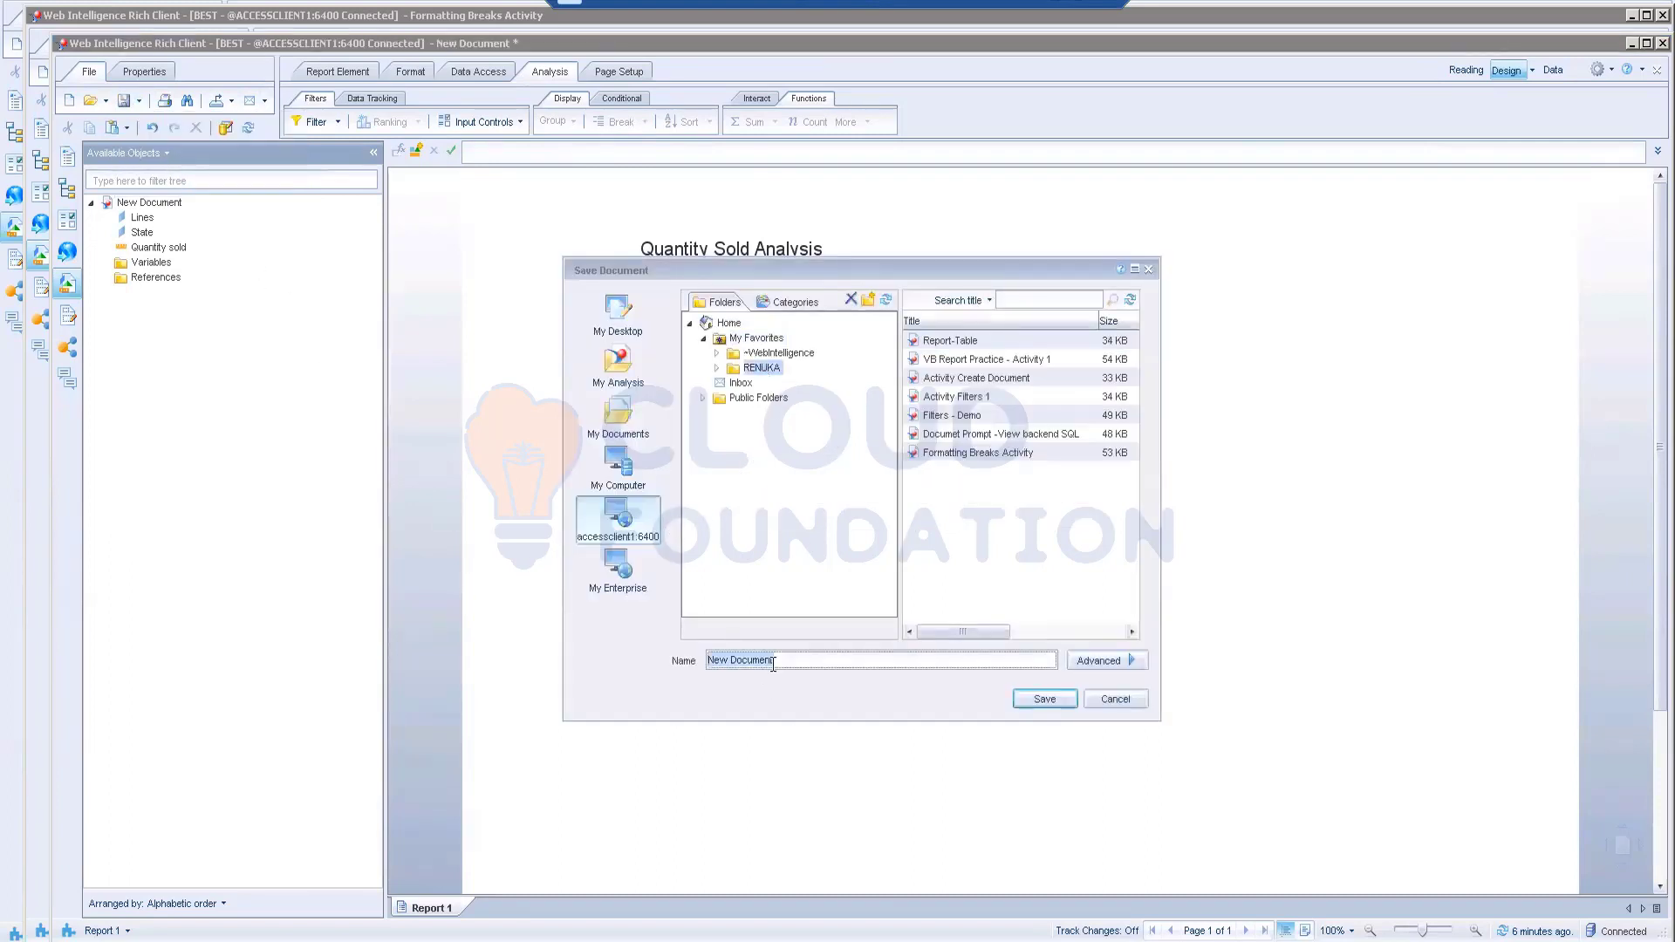
{"action": "type", "text": "A"}
{"action": "type", "text": "vity Crosstab"}
{"action": "left_click", "coordinate": [1048, 705]}
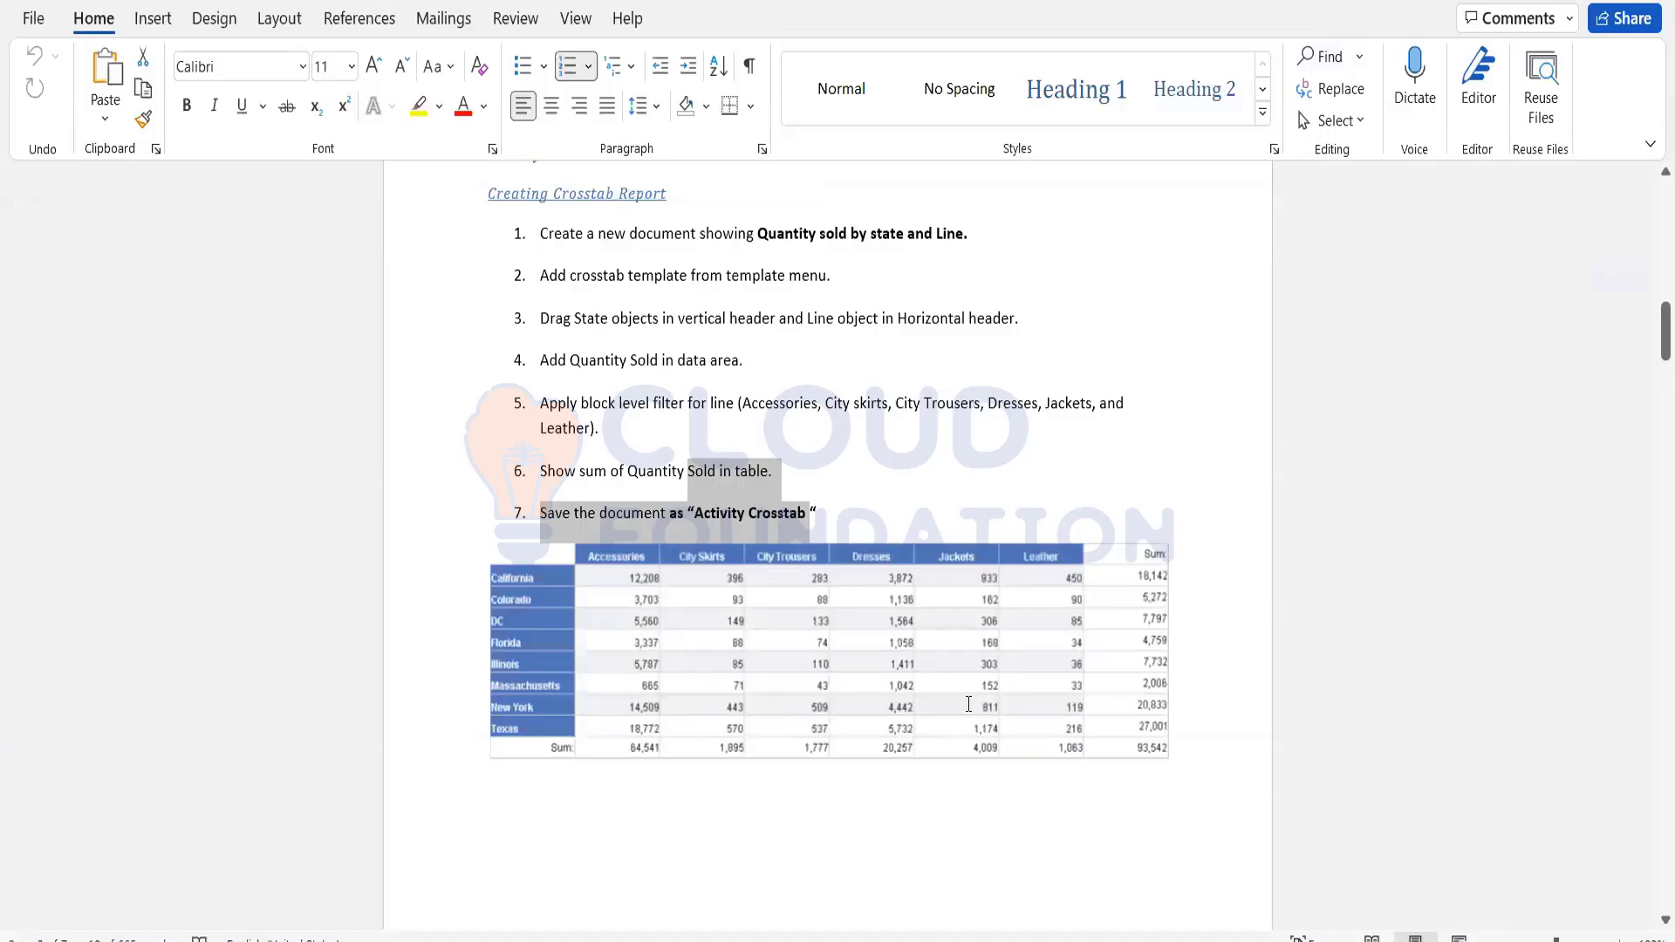
- Read the Activity 3 instructions in Word on enhancing the report's presentation, including the sample Colorado table
{"action": "scroll", "coordinate": [968, 703], "scroll_direction": "down", "scroll_amount": 3}
{"action": "scroll", "coordinate": [968, 703], "scroll_direction": "down", "scroll_amount": 10}
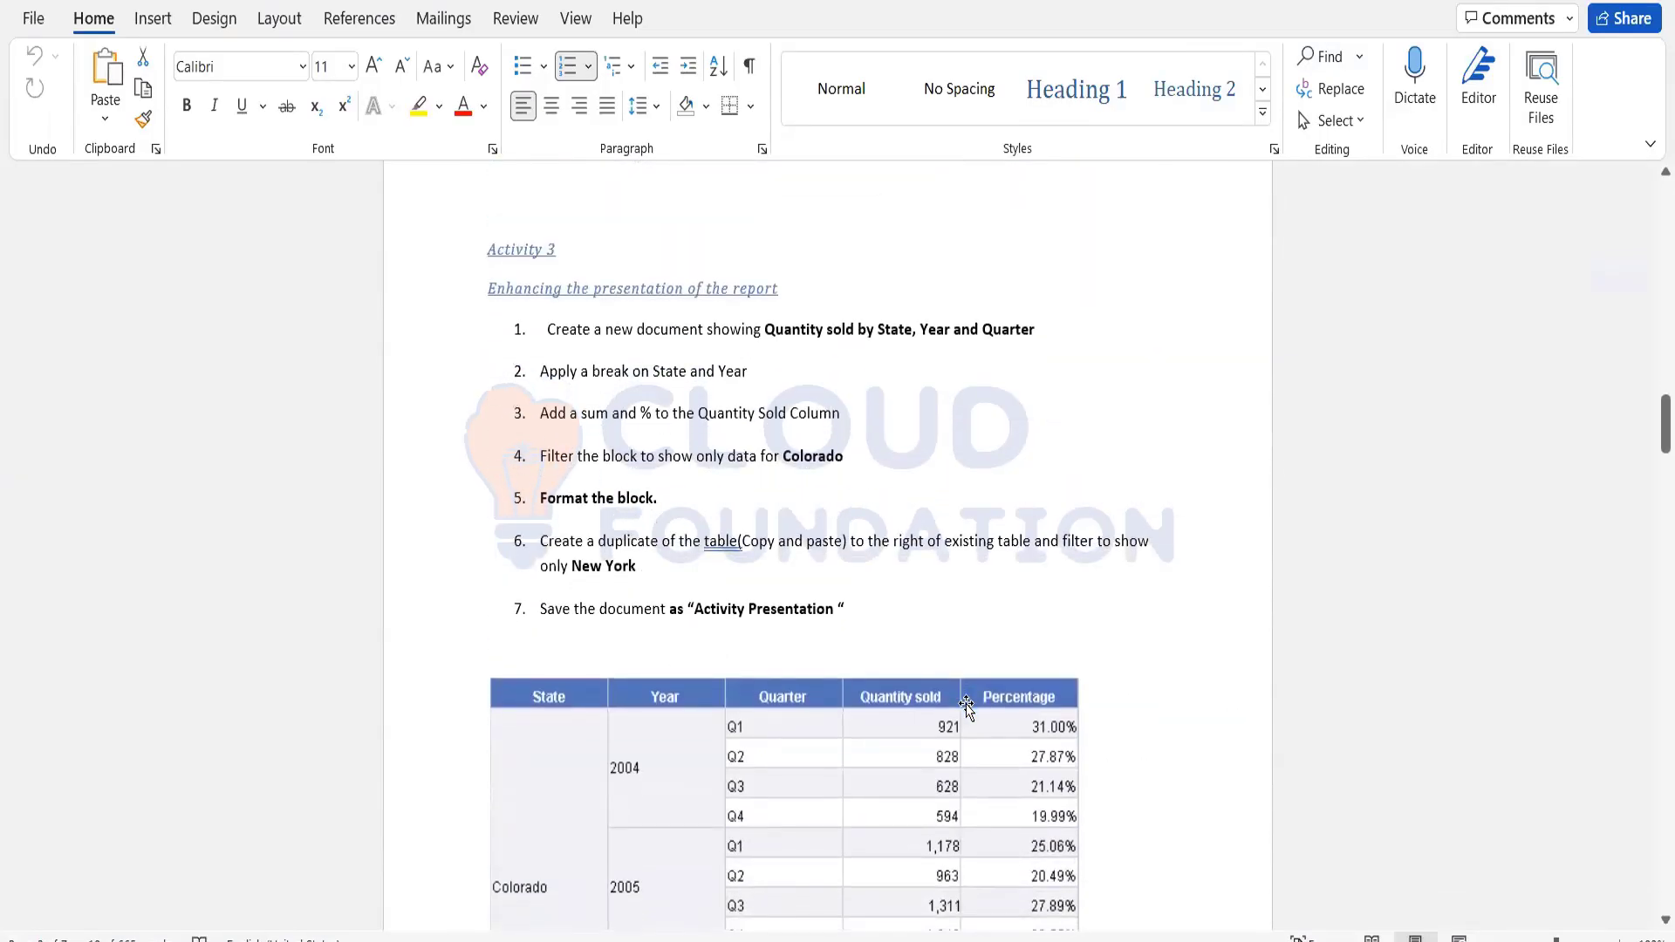
{"action": "scroll", "coordinate": [966, 707], "scroll_direction": "down", "scroll_amount": 3}
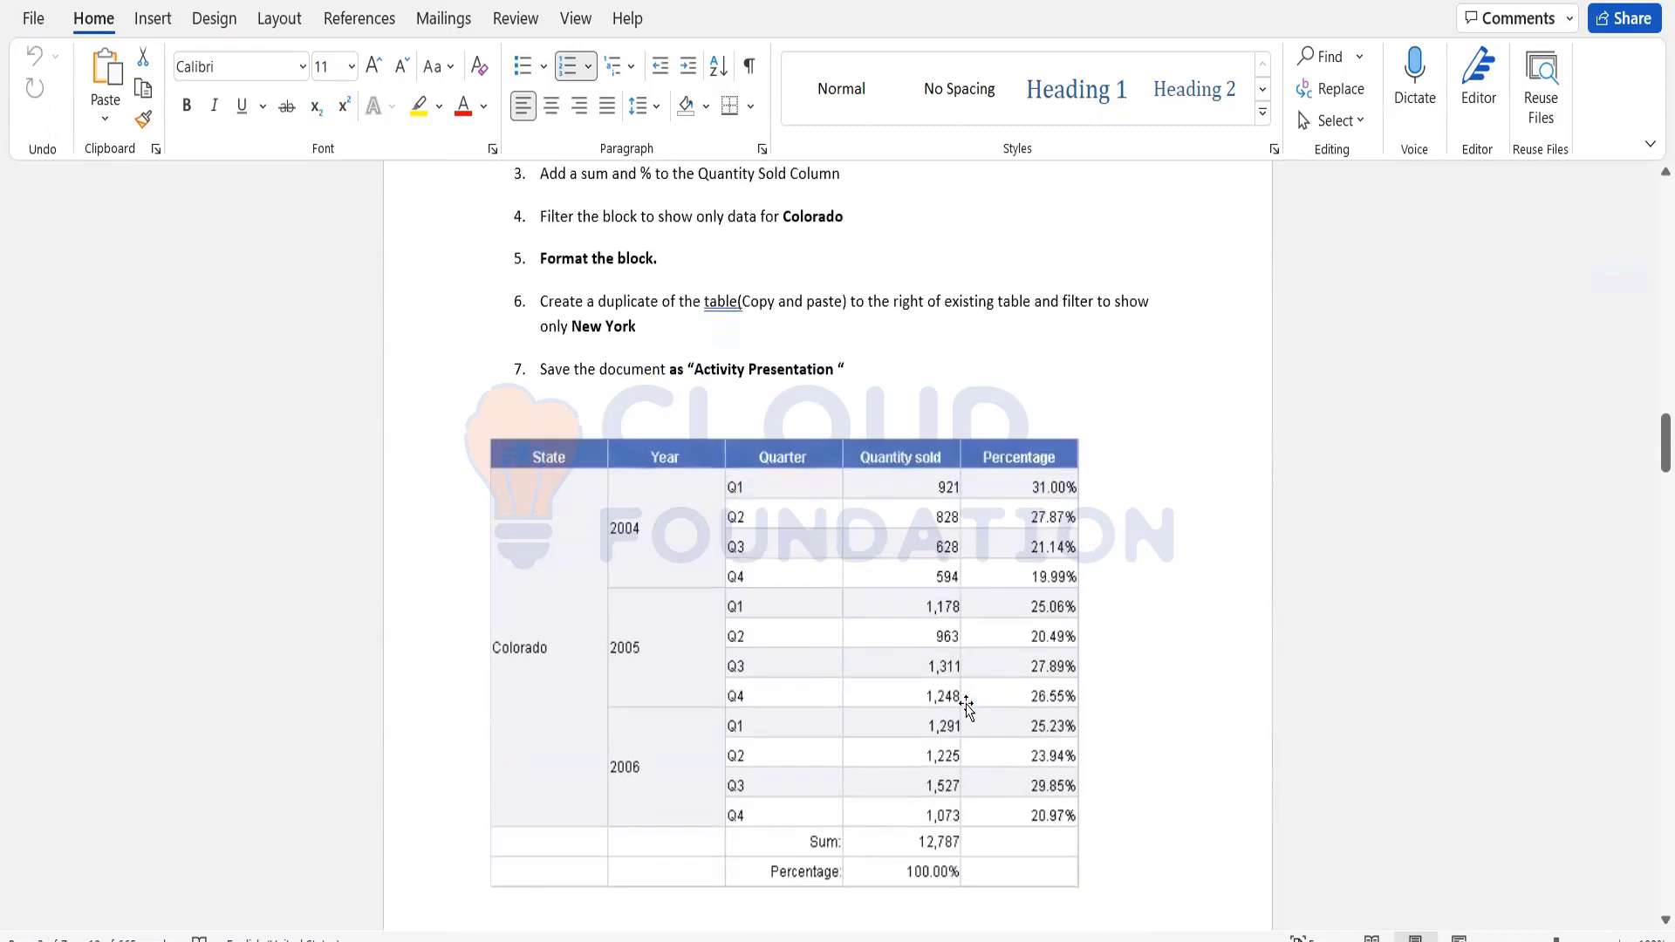
{"action": "scroll", "coordinate": [967, 706], "scroll_direction": "down", "scroll_amount": 3}
{"action": "scroll", "coordinate": [967, 700], "scroll_direction": "up", "scroll_amount": 7}
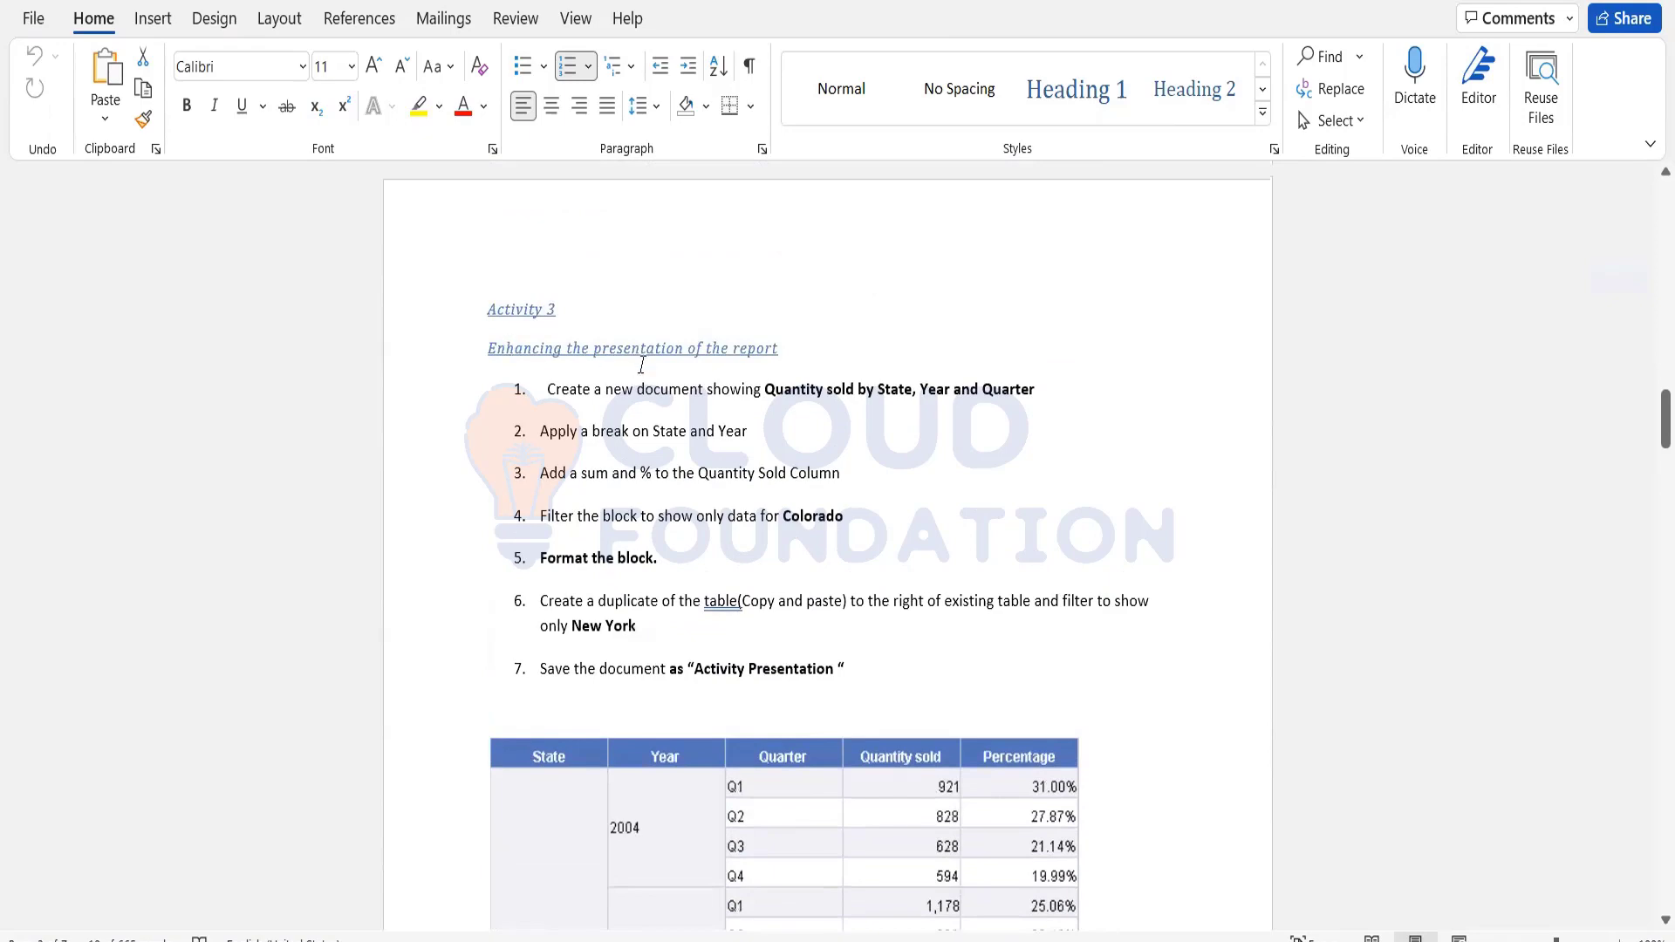
{"action": "scroll", "coordinate": [1082, 568], "scroll_direction": "down", "scroll_amount": 3}
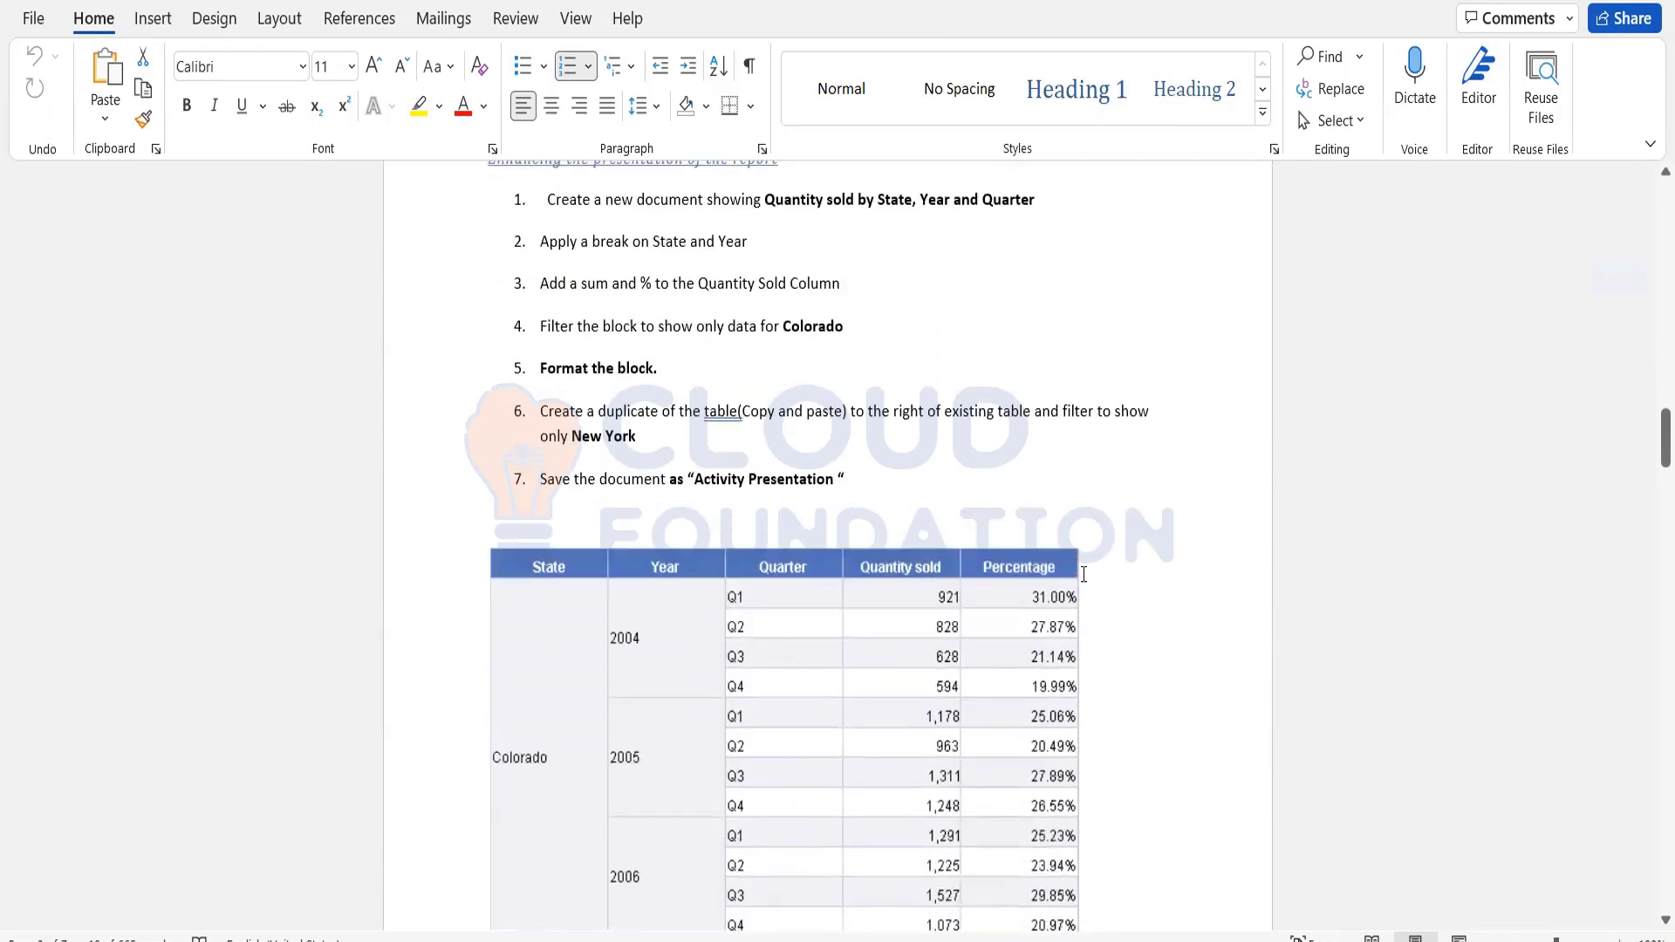
{"action": "scroll", "coordinate": [1083, 575], "scroll_direction": "up", "scroll_amount": 2}
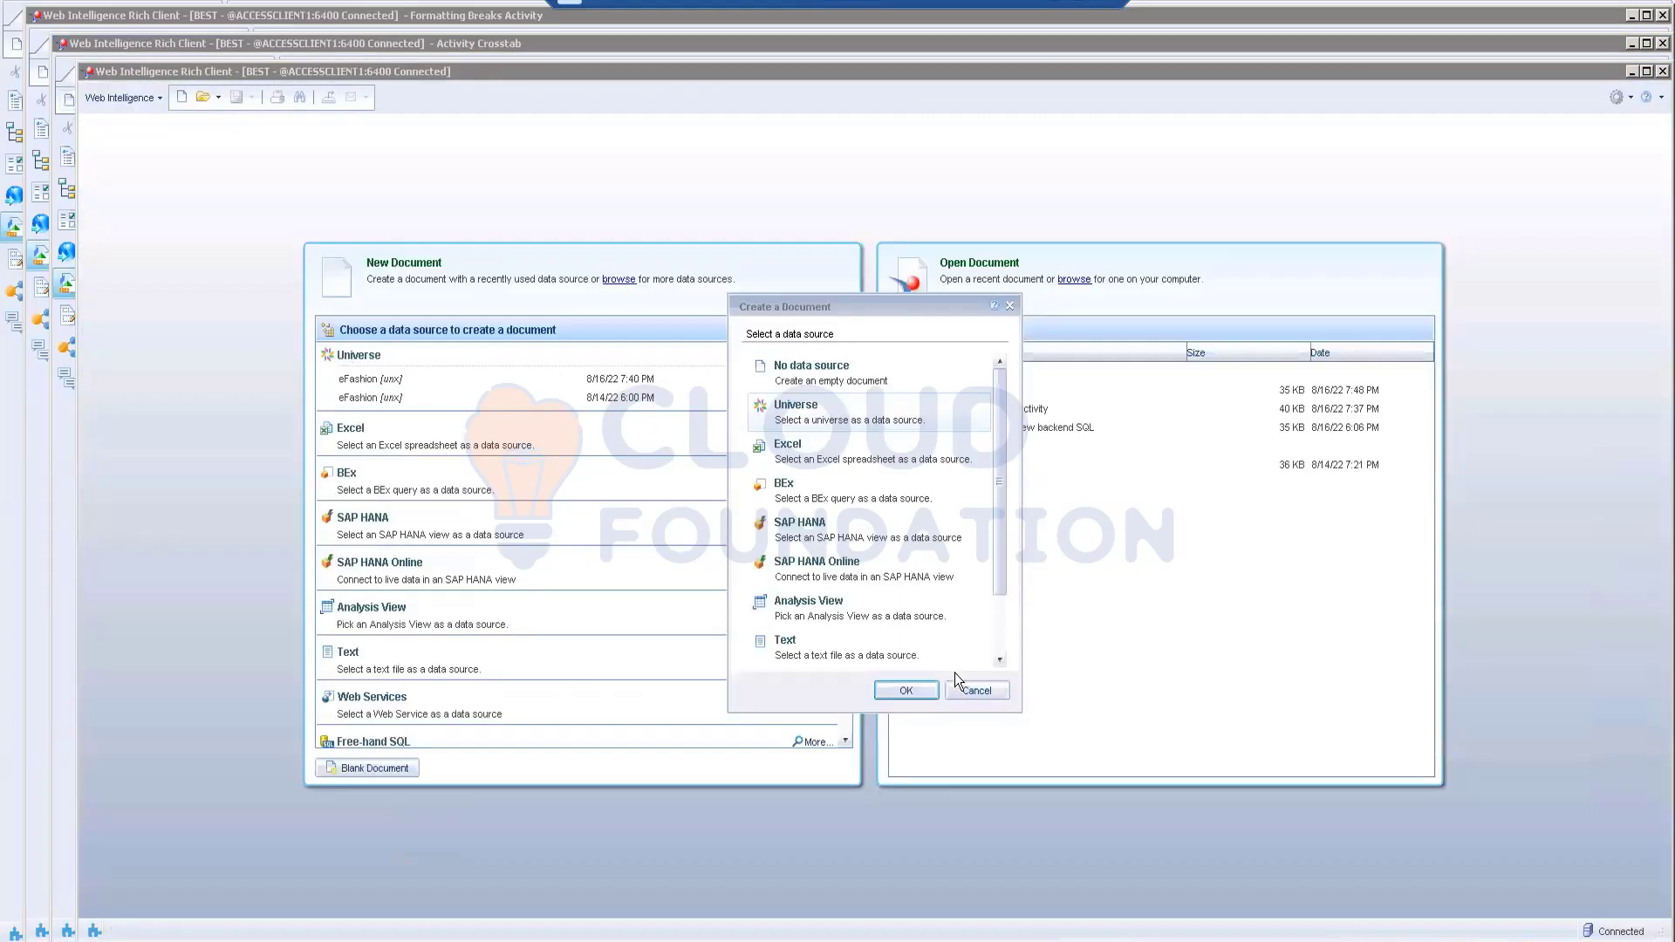
- Create a new document from the eFashion universe and add Year and Quarter from Time period to the result objects
{"action": "left_click", "coordinate": [974, 691]}
{"action": "double_click", "coordinate": [374, 379]}
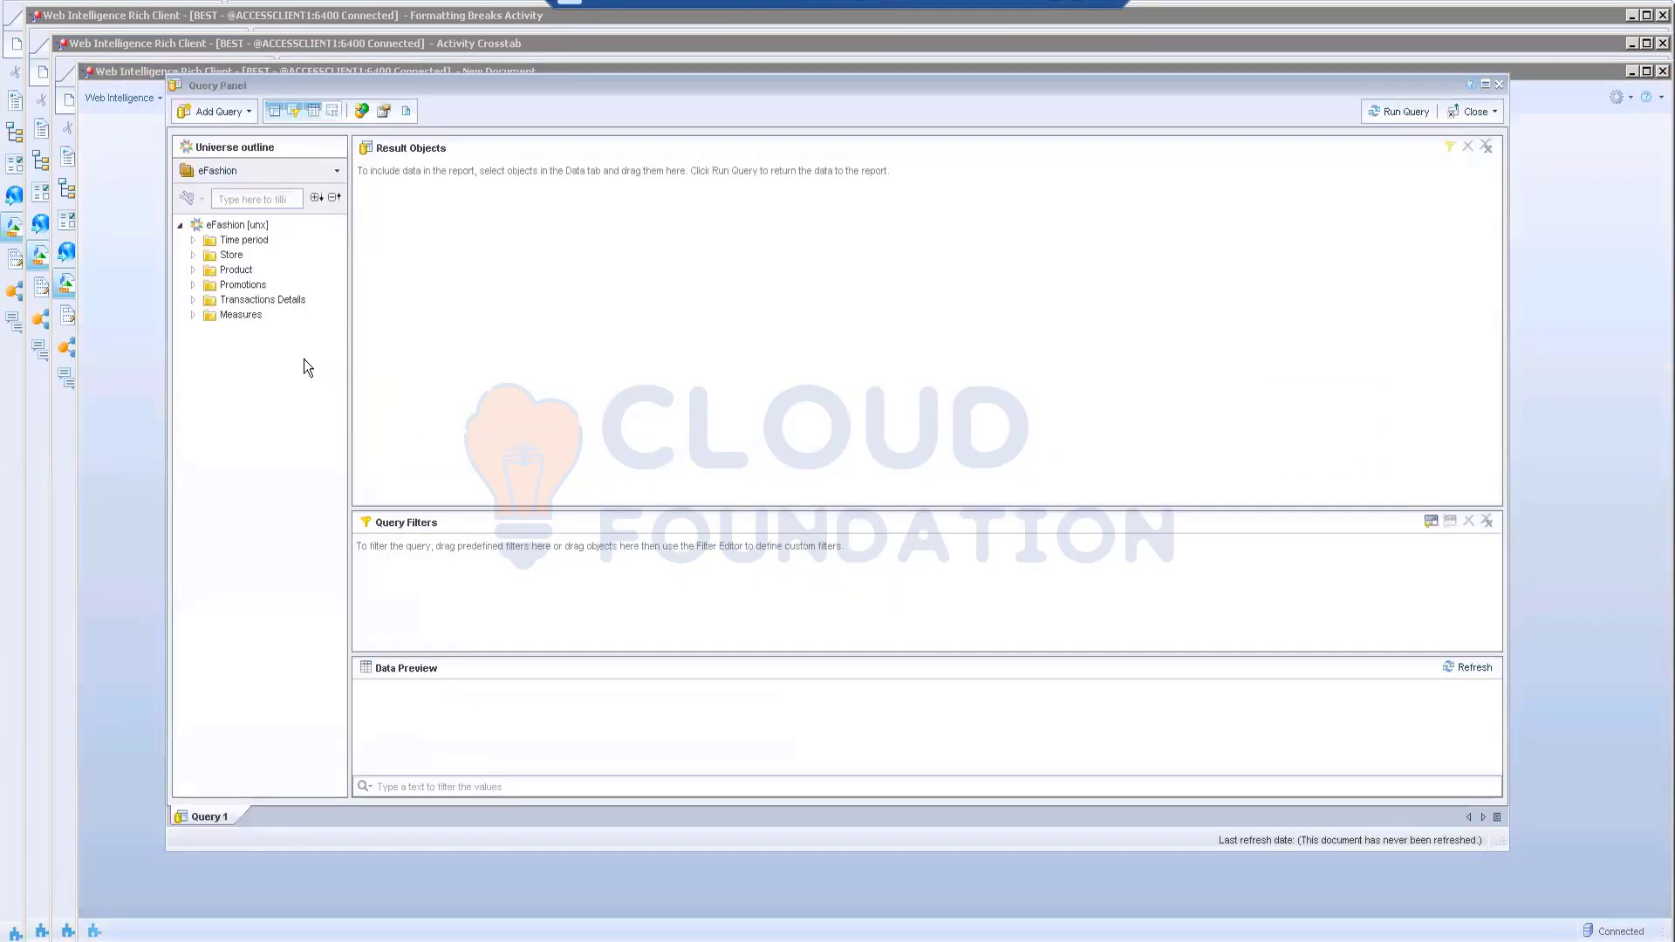
{"action": "double_click", "coordinate": [209, 243]}
{"action": "left_click", "coordinate": [244, 255]}
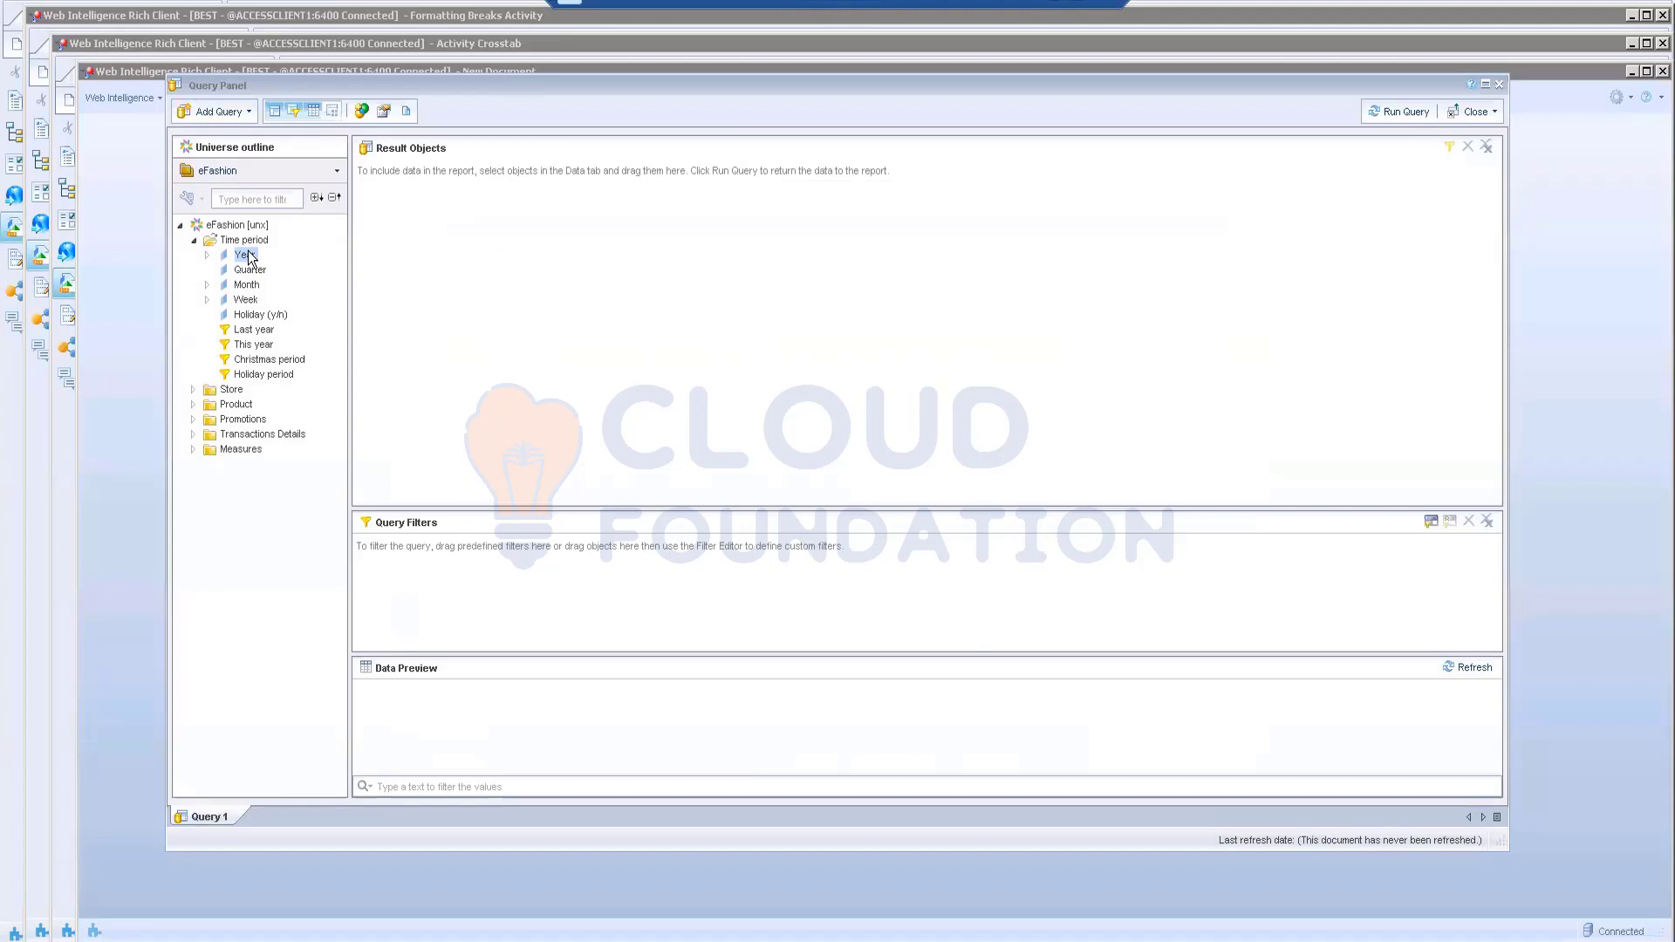
{"action": "double_click", "coordinate": [255, 253]}
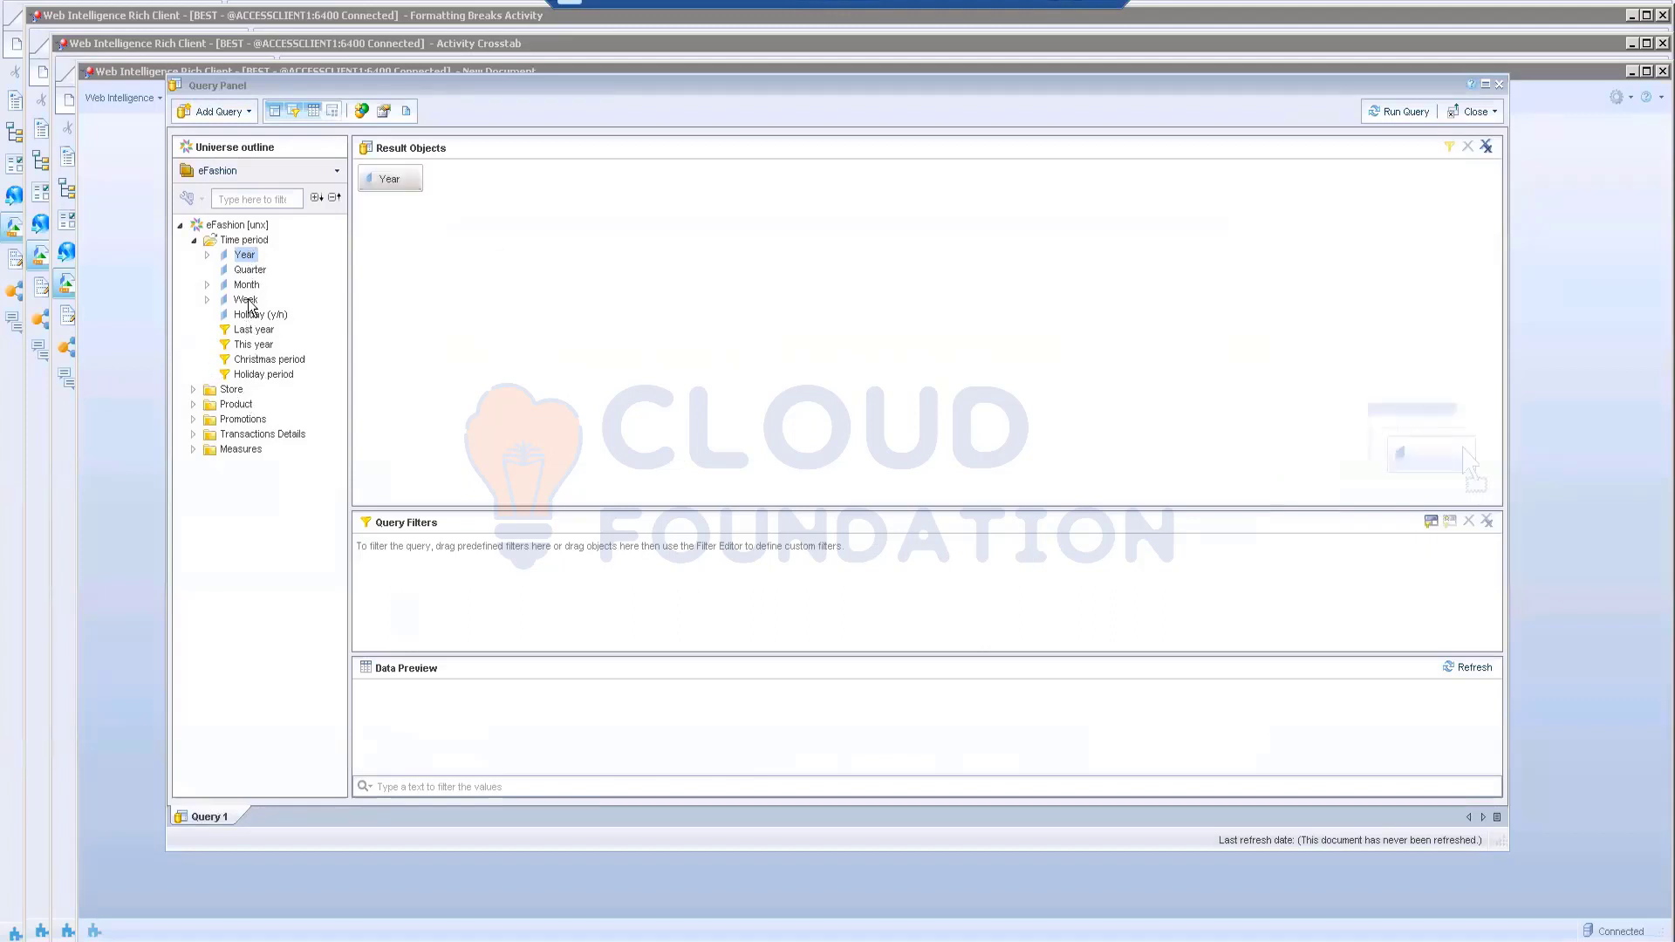
{"action": "double_click", "coordinate": [253, 274]}
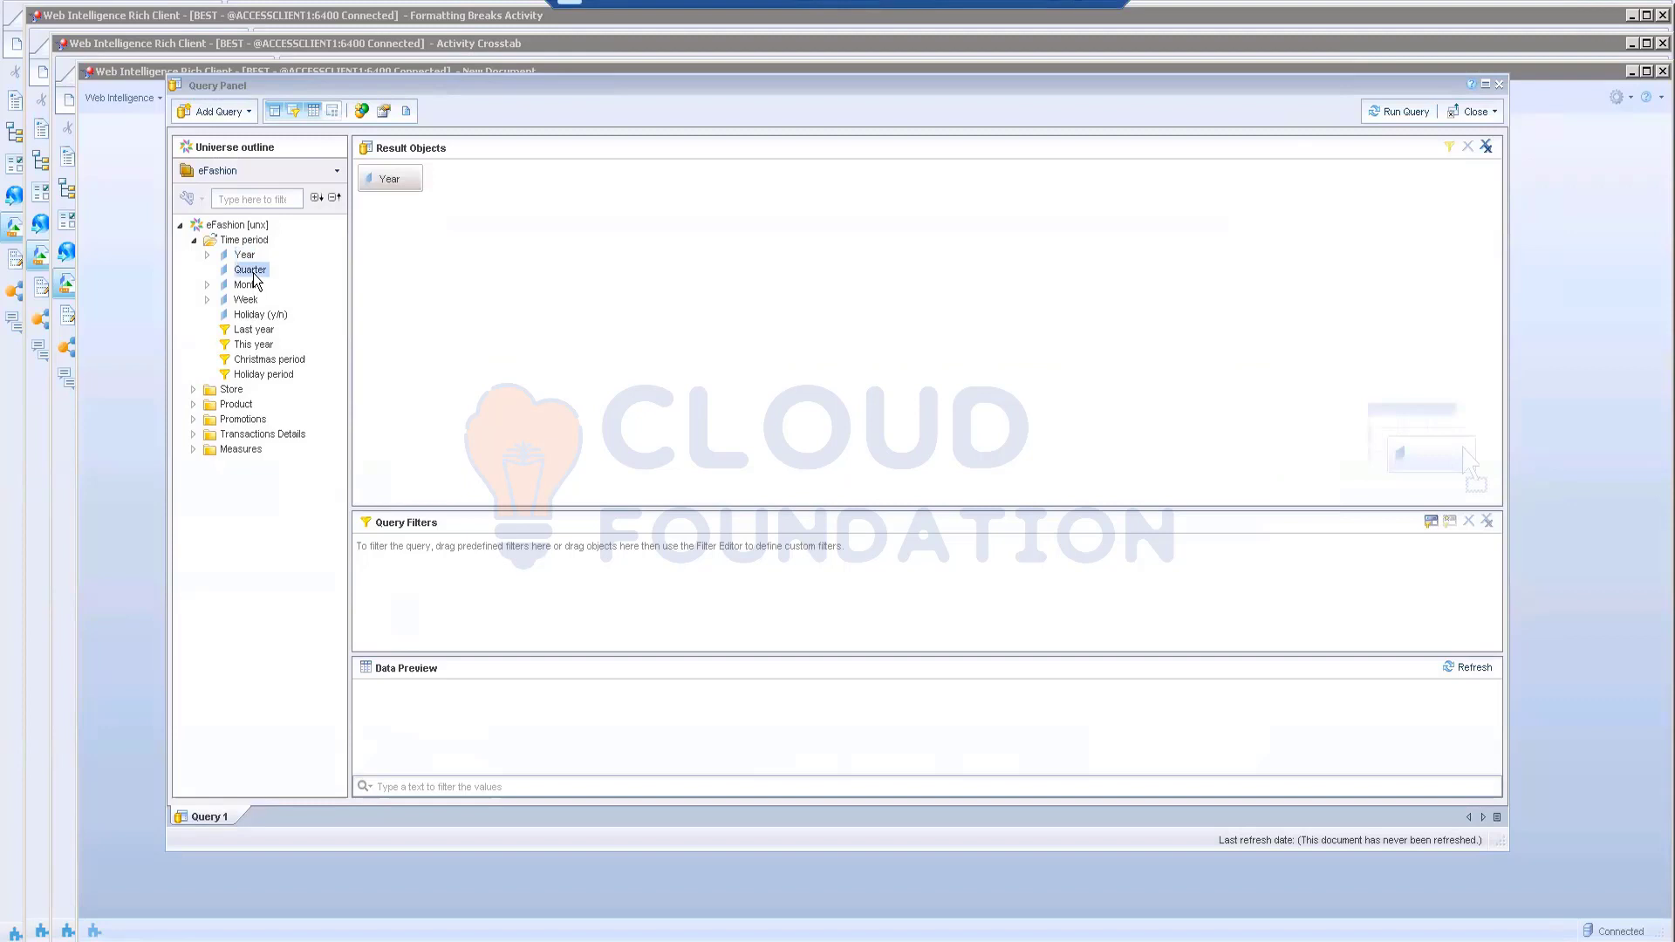
- Add State from Store and Quantity sold from Measures to the result objects, and run the query
{"action": "left_click", "coordinate": [193, 390]}
{"action": "double_click", "coordinate": [249, 406]}
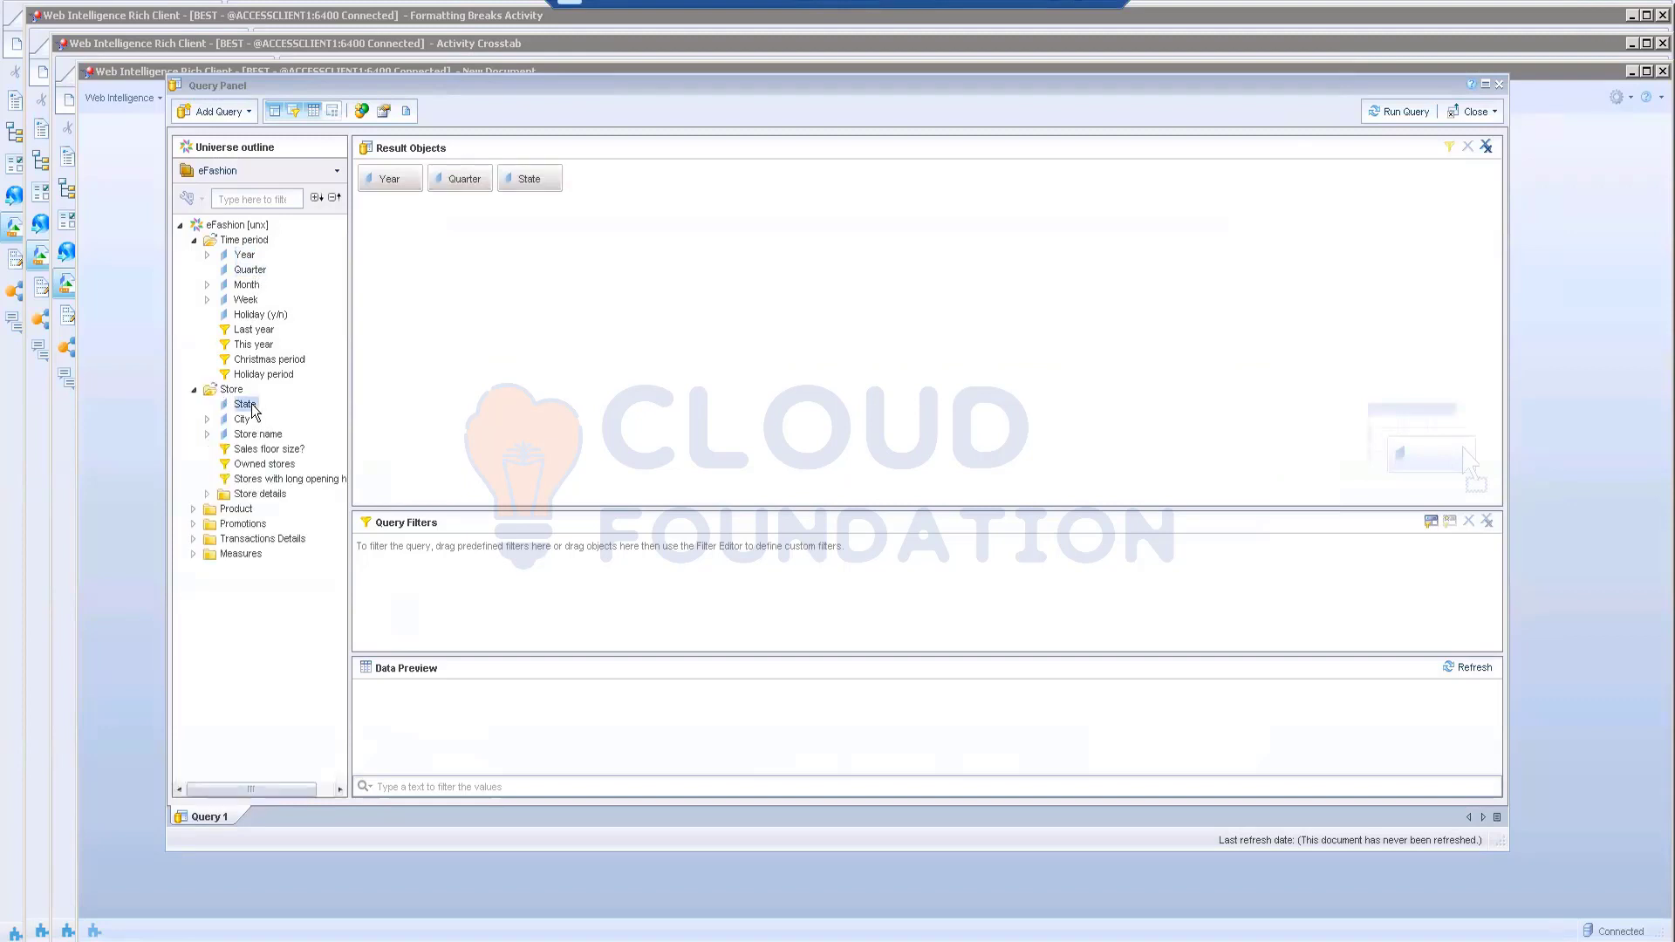
{"action": "left_click", "coordinate": [194, 554]}
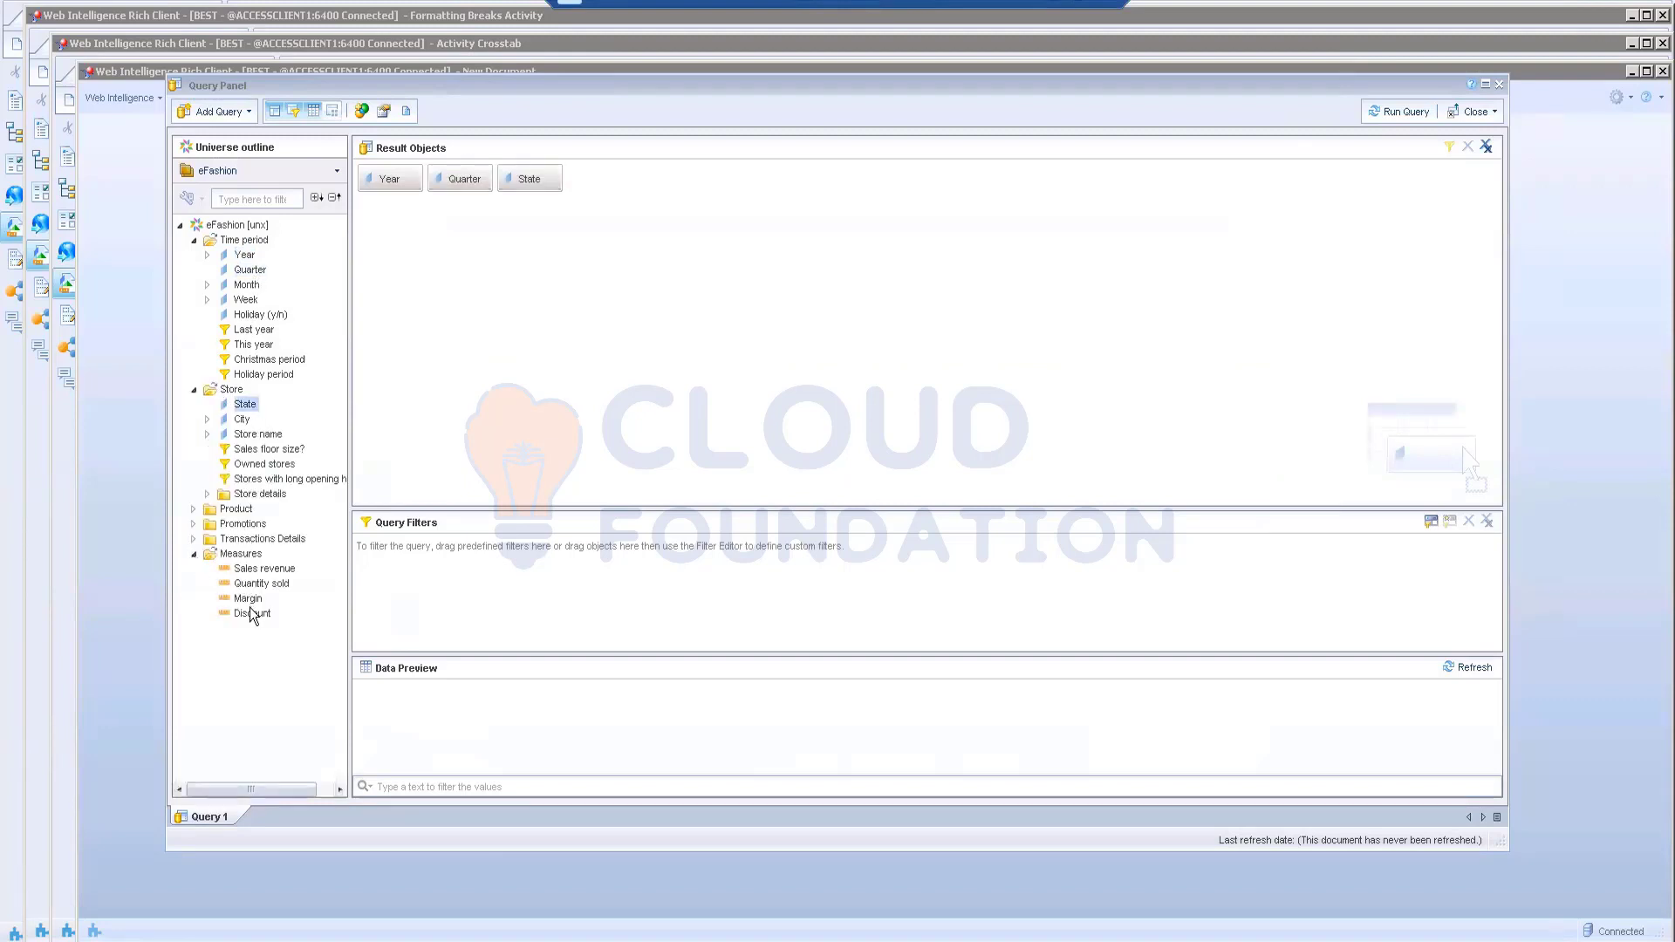
{"action": "left_click", "coordinate": [255, 588]}
{"action": "double_click", "coordinate": [257, 586]}
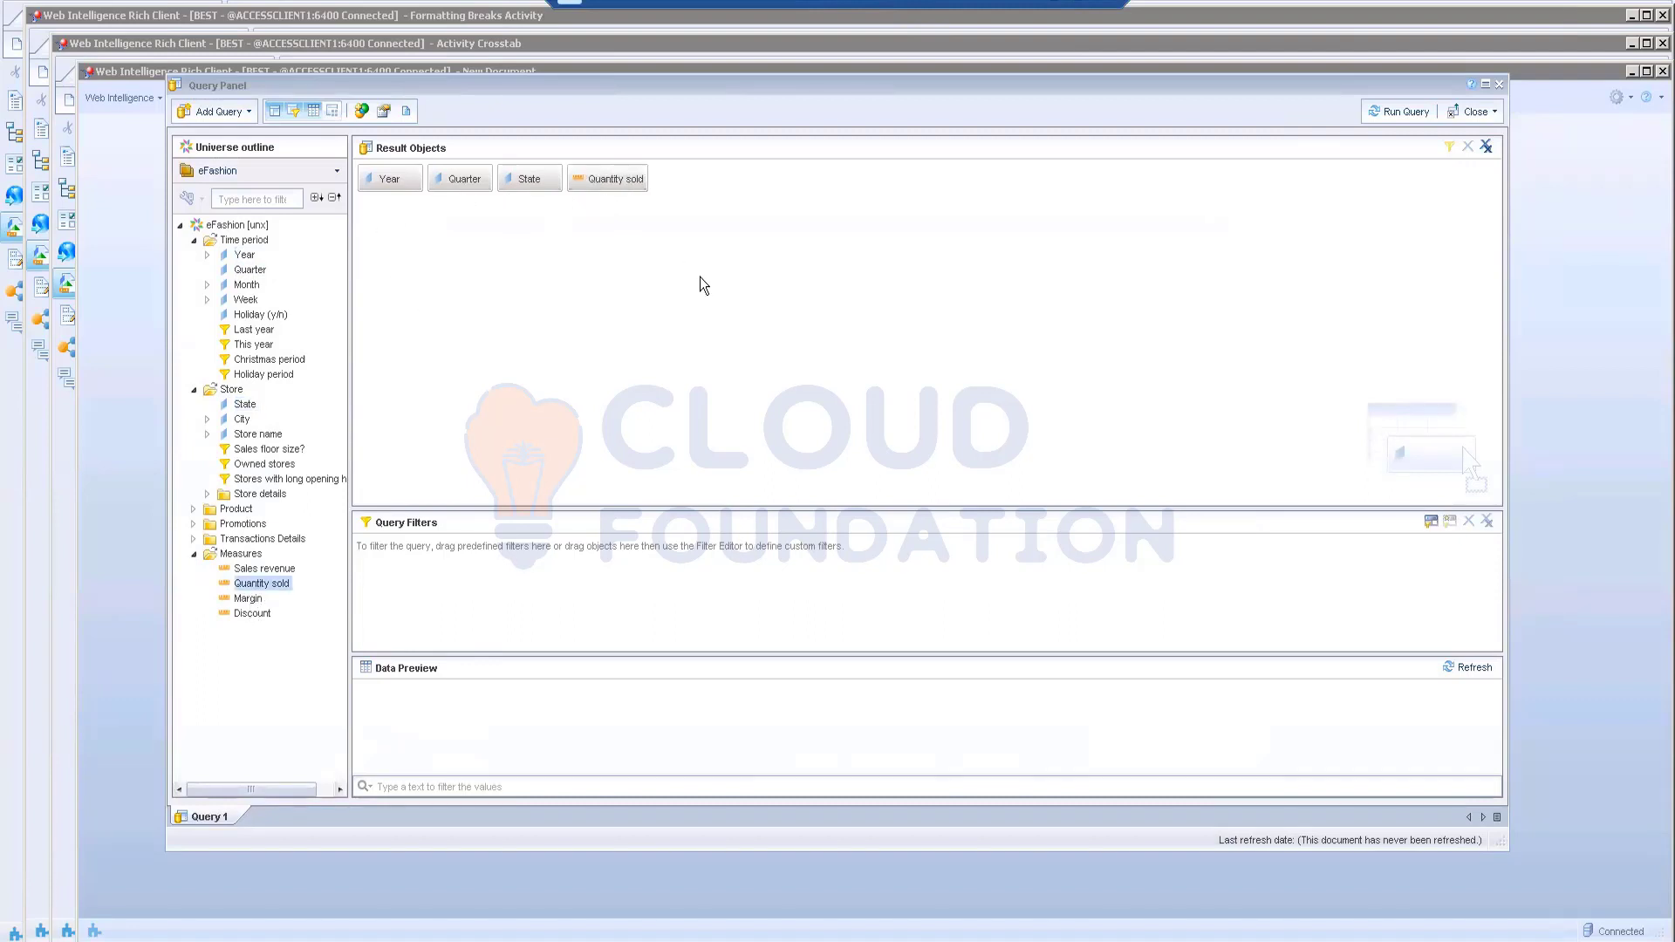
{"action": "left_click", "coordinate": [1388, 111]}
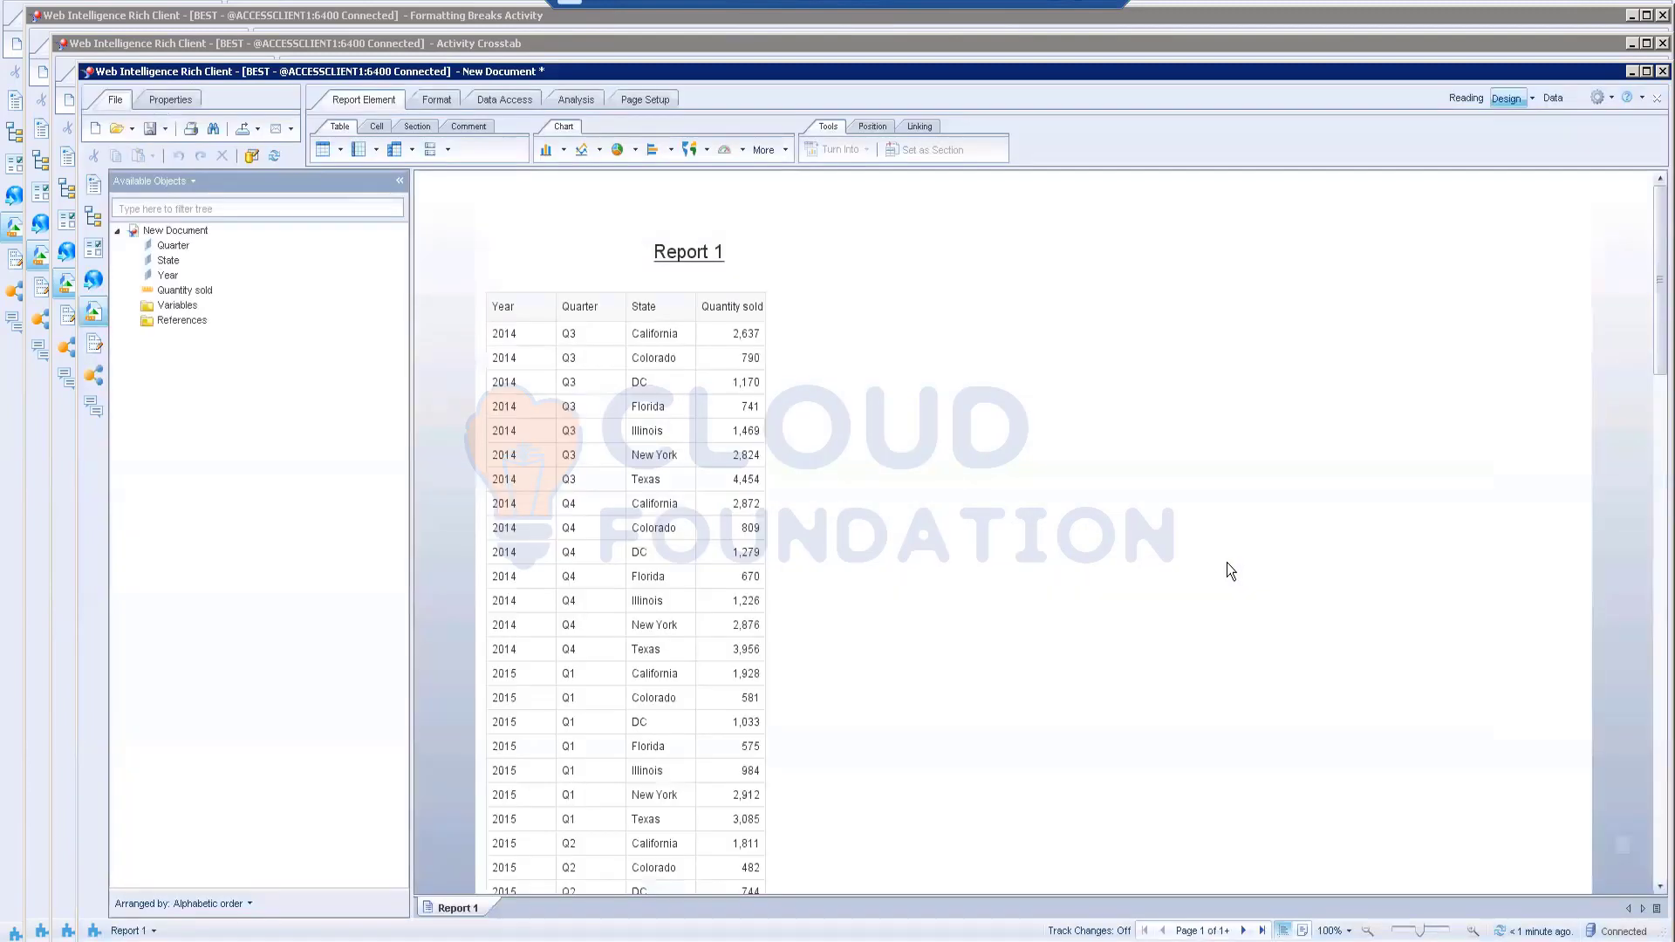
- Look through both pages of the report table and check the Activity 3 instructions in Word
{"action": "scroll", "coordinate": [778, 651], "scroll_direction": "down", "scroll_amount": 3}
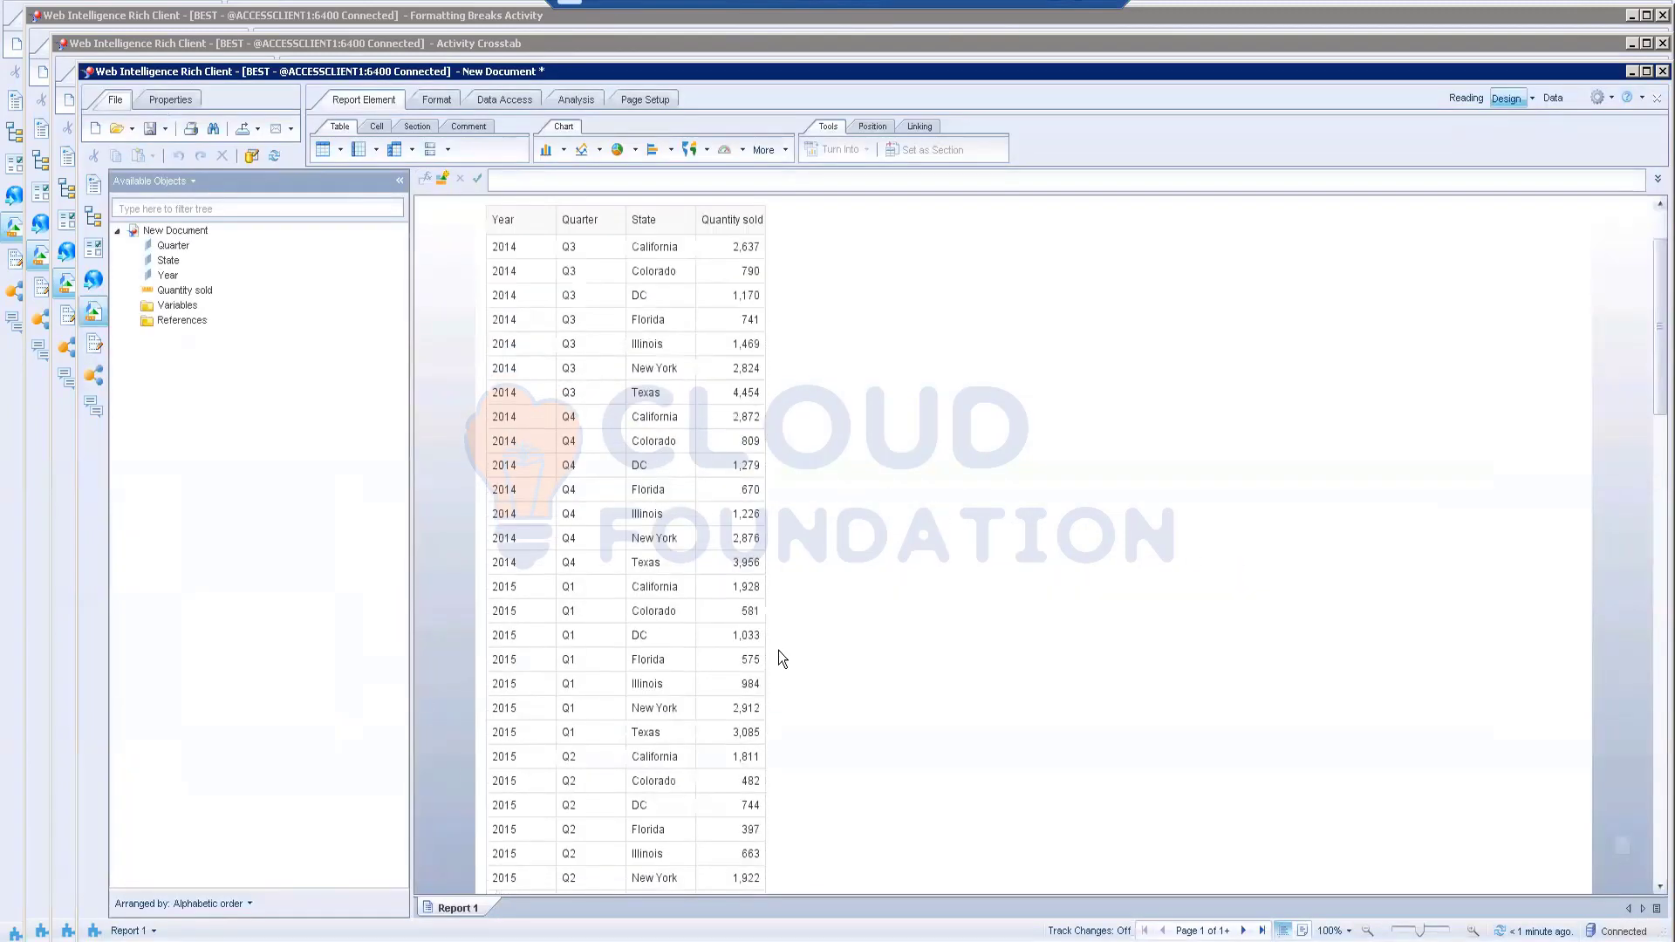
{"action": "scroll", "coordinate": [965, 664], "scroll_direction": "down", "scroll_amount": 1}
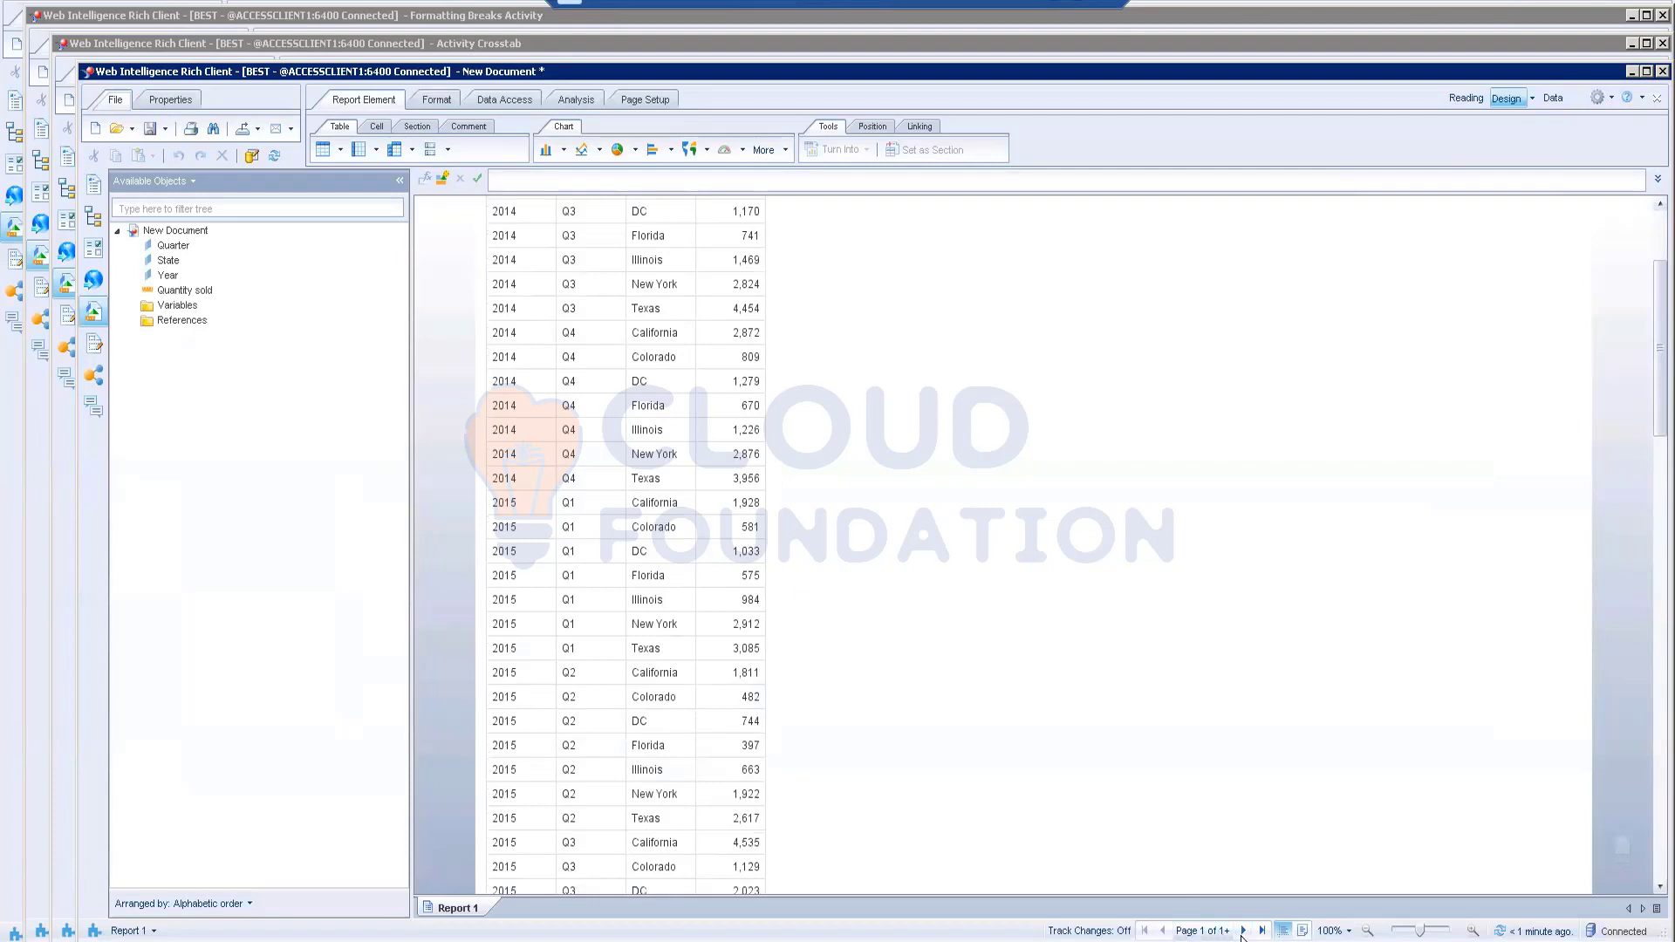
{"action": "left_click", "coordinate": [1262, 931]}
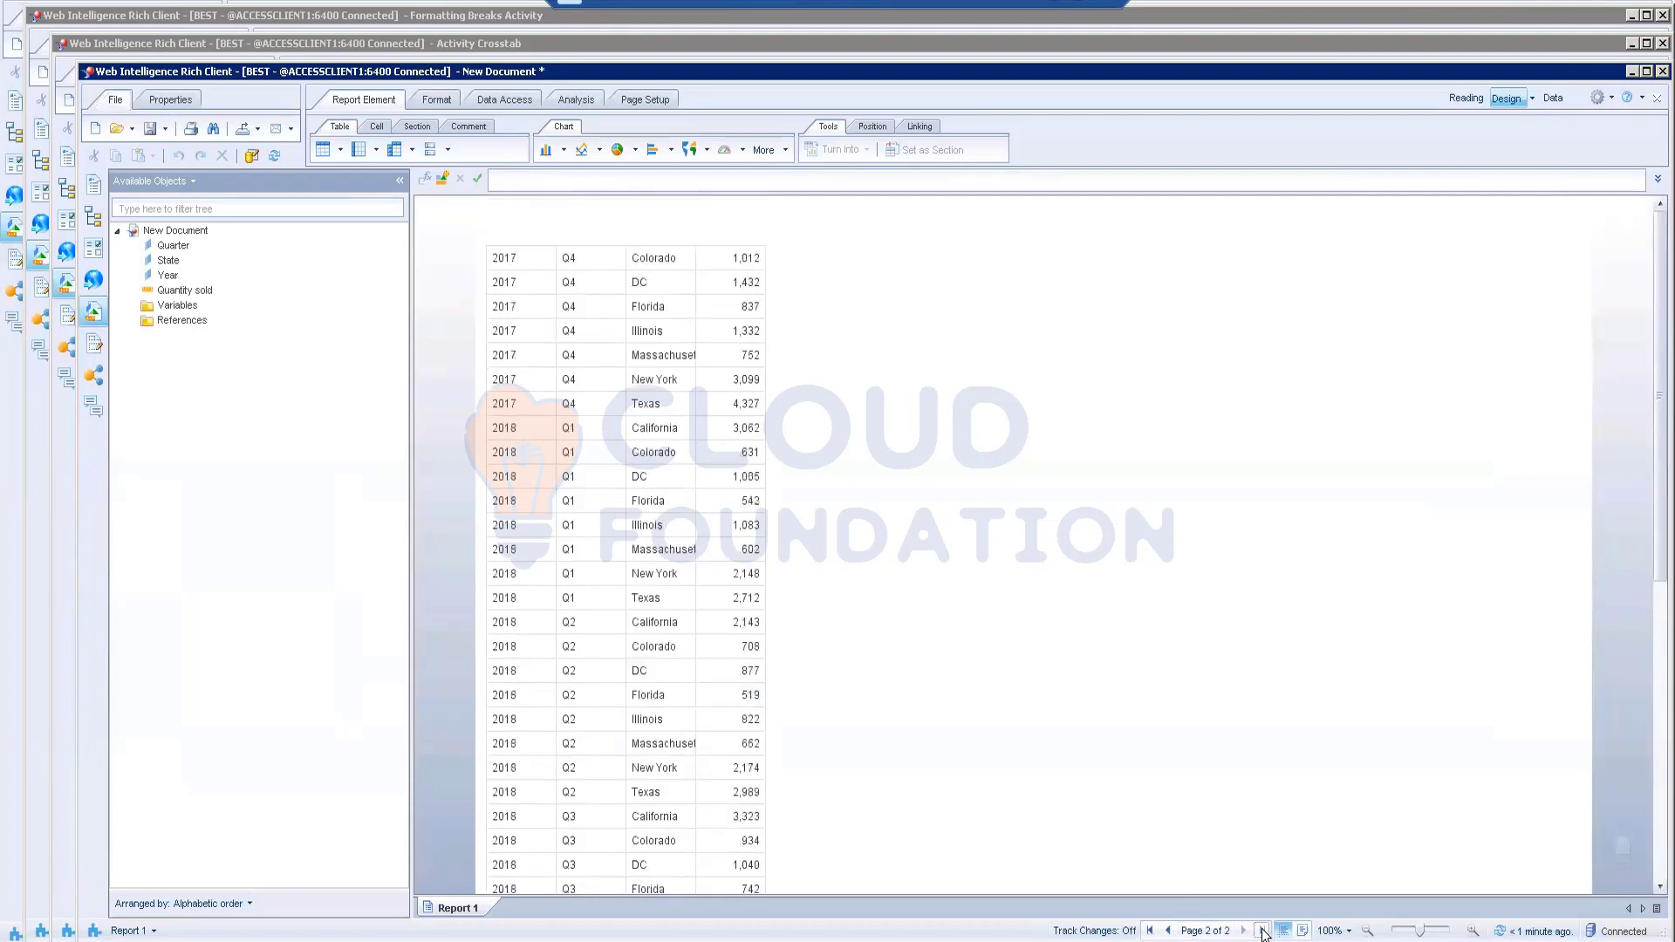
{"action": "left_click", "coordinate": [1149, 931]}
{"action": "scroll", "coordinate": [1065, 672], "scroll_direction": "down", "scroll_amount": 6}
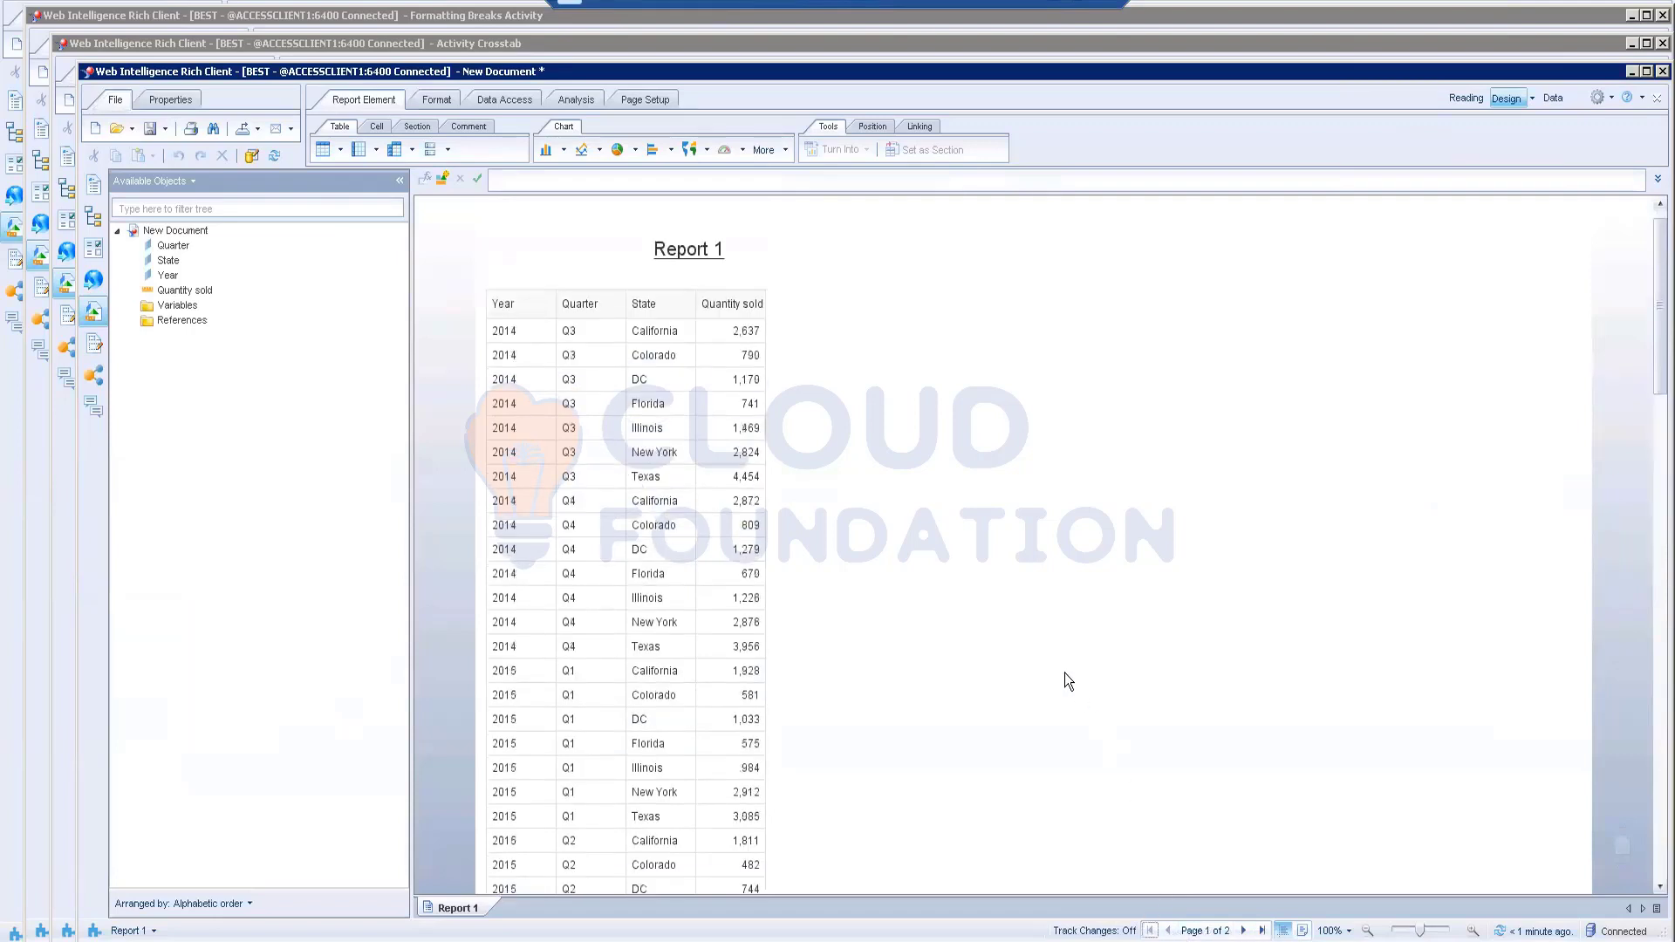
{"action": "scroll", "coordinate": [1064, 672], "scroll_direction": "up", "scroll_amount": 6}
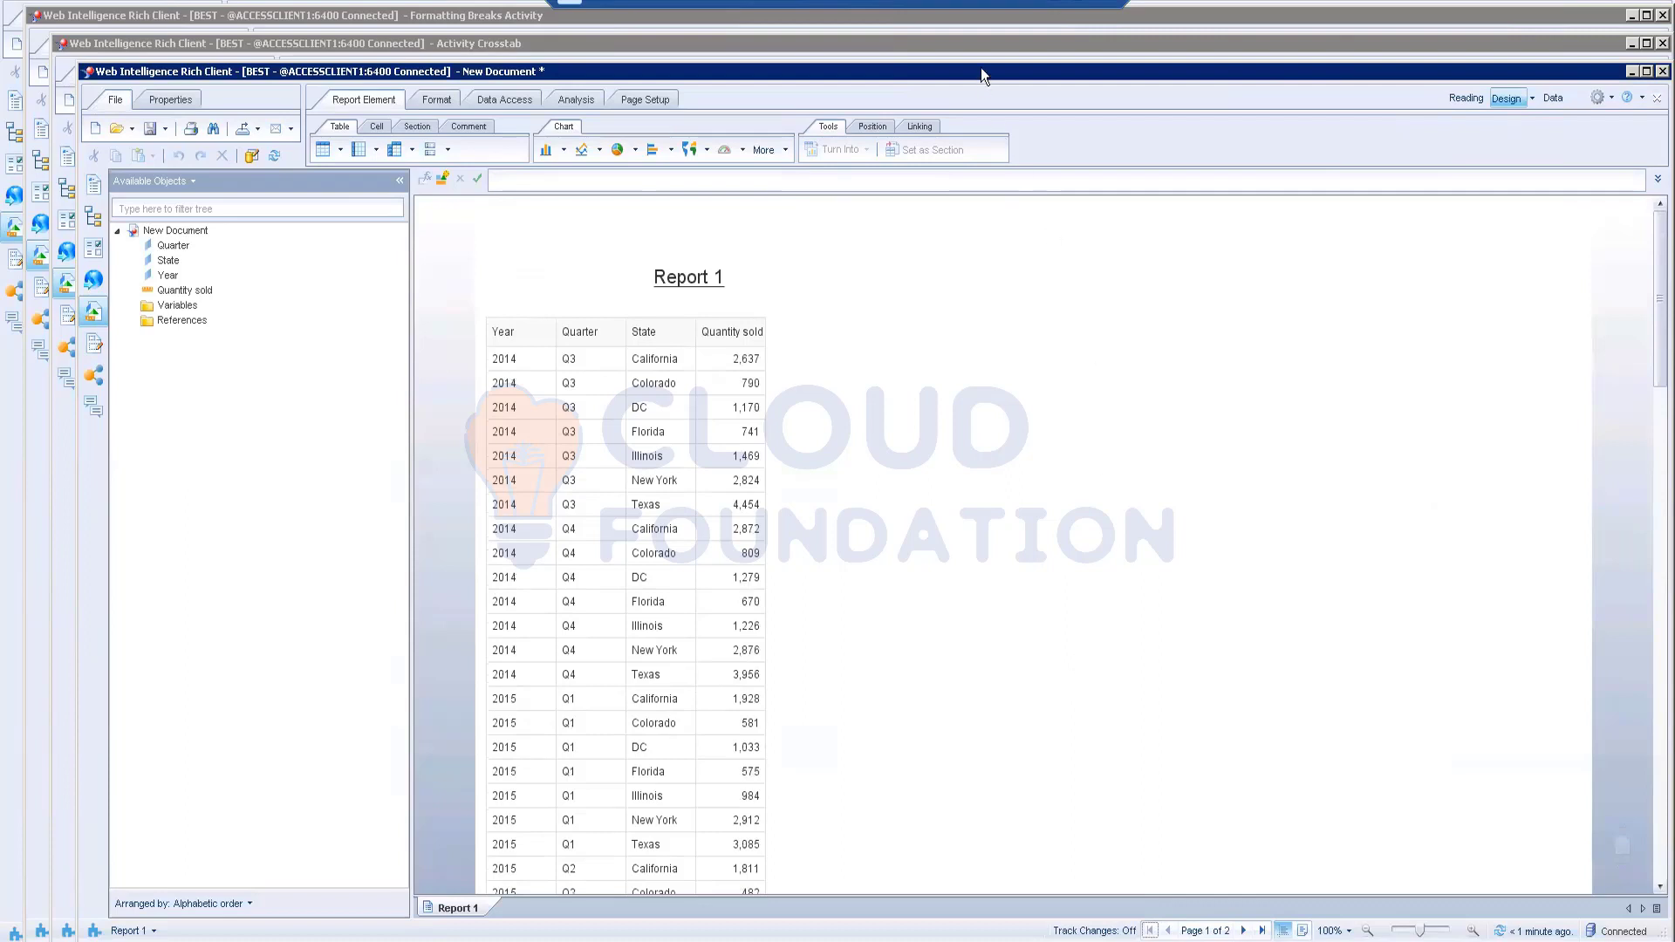
{"action": "left_click", "coordinate": [1008, 17]}
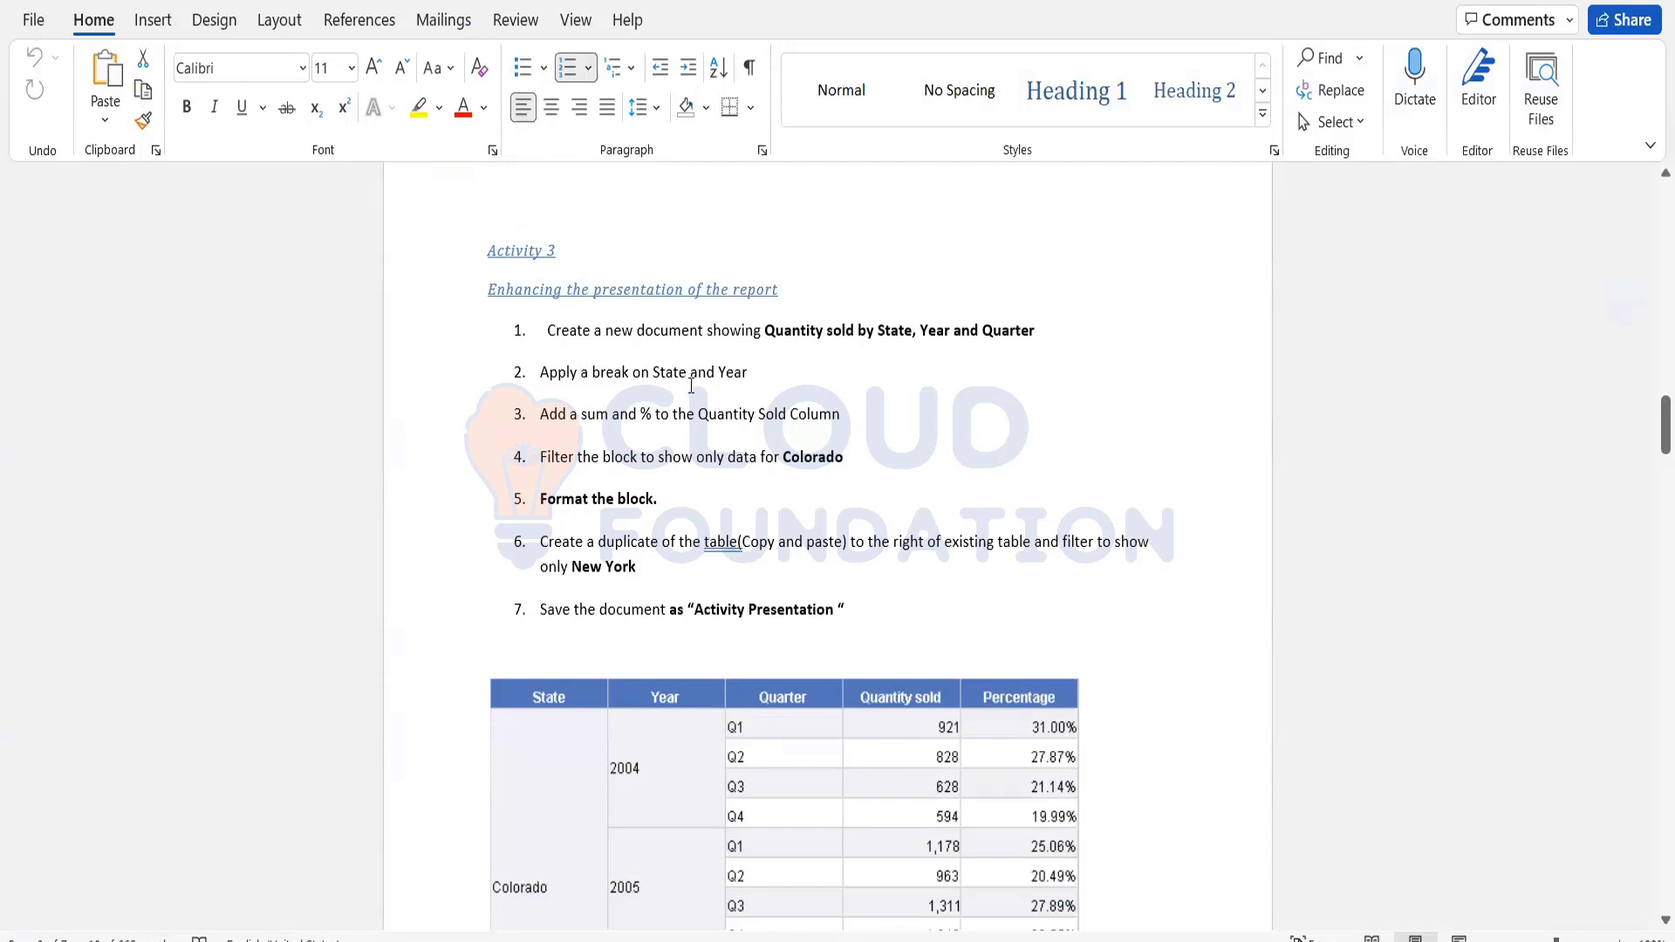
{"action": "scroll", "coordinate": [723, 385], "scroll_direction": "down", "scroll_amount": 1}
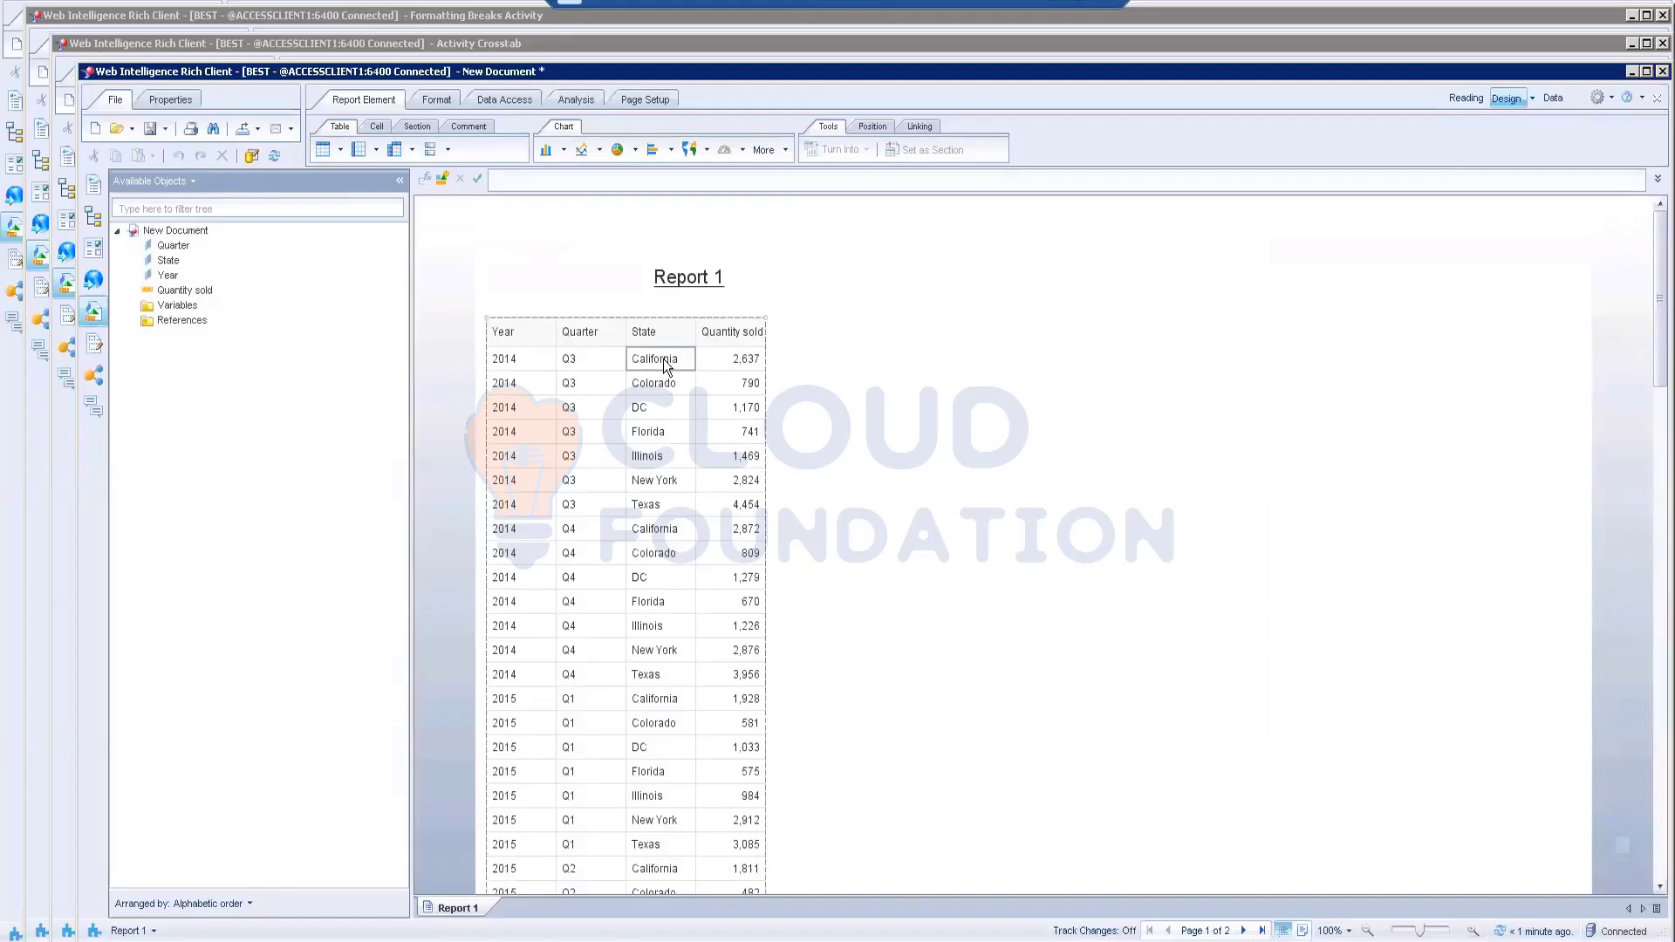
- Move the State column in front of Year in the report table and apply a break on State
{"action": "left_click", "coordinate": [663, 359]}
{"action": "left_click_drag", "start_coordinate": [663, 359], "coordinate": [489, 340]}
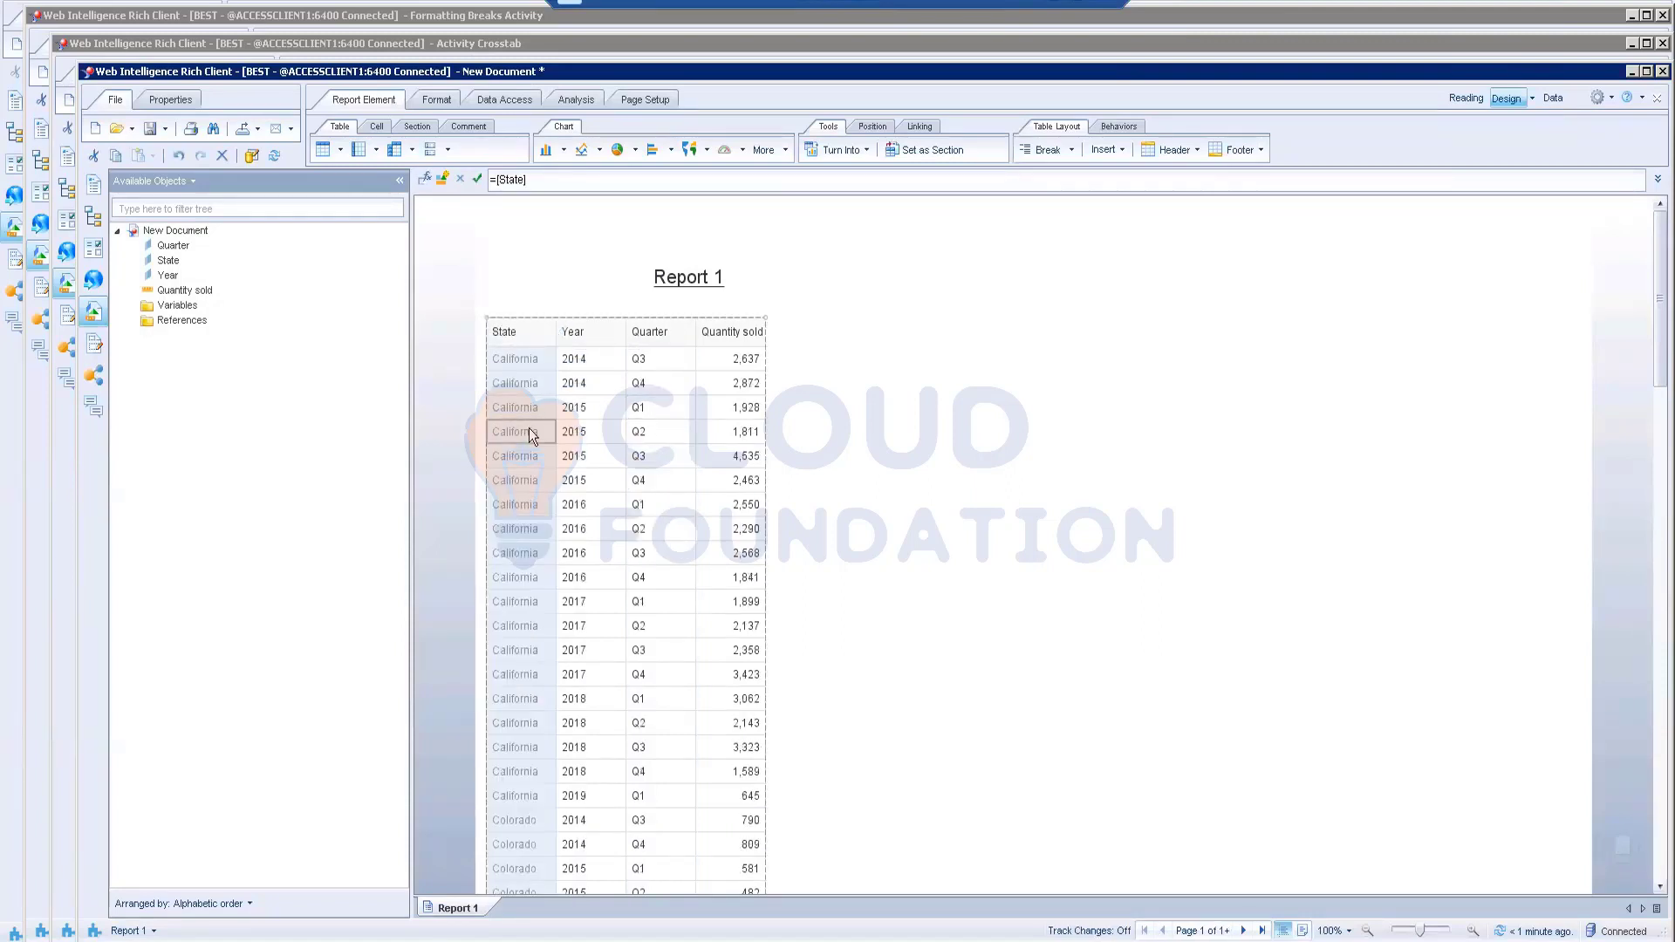
{"action": "right_click", "coordinate": [531, 434]}
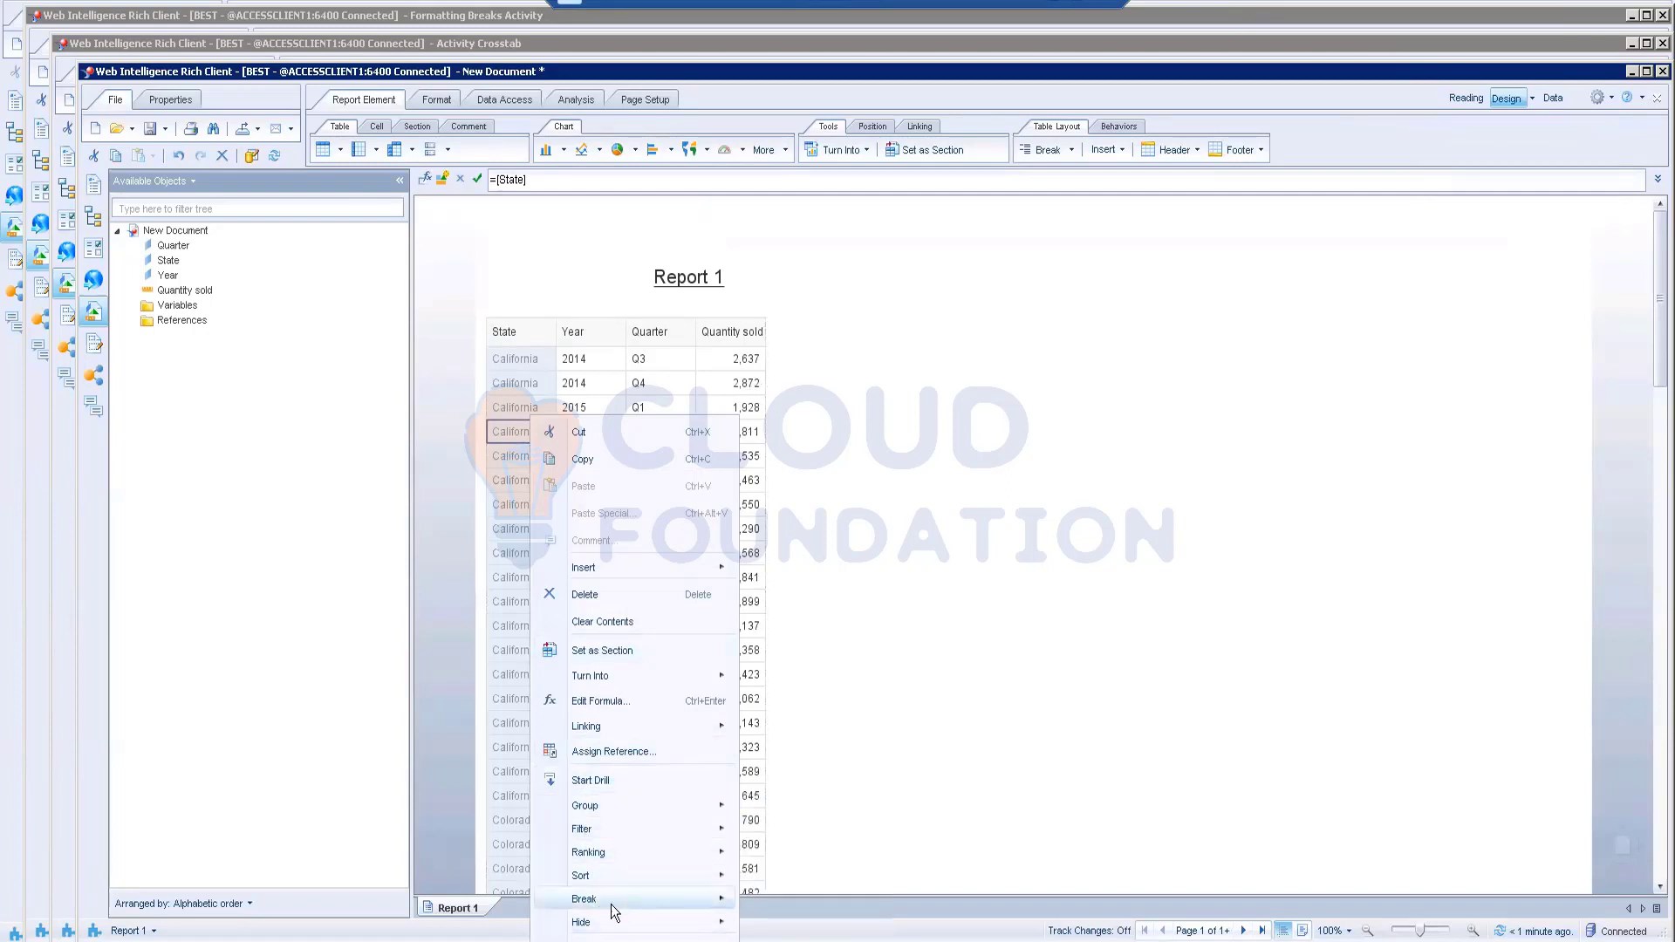
{"action": "mouse_move", "coordinate": [640, 903]}
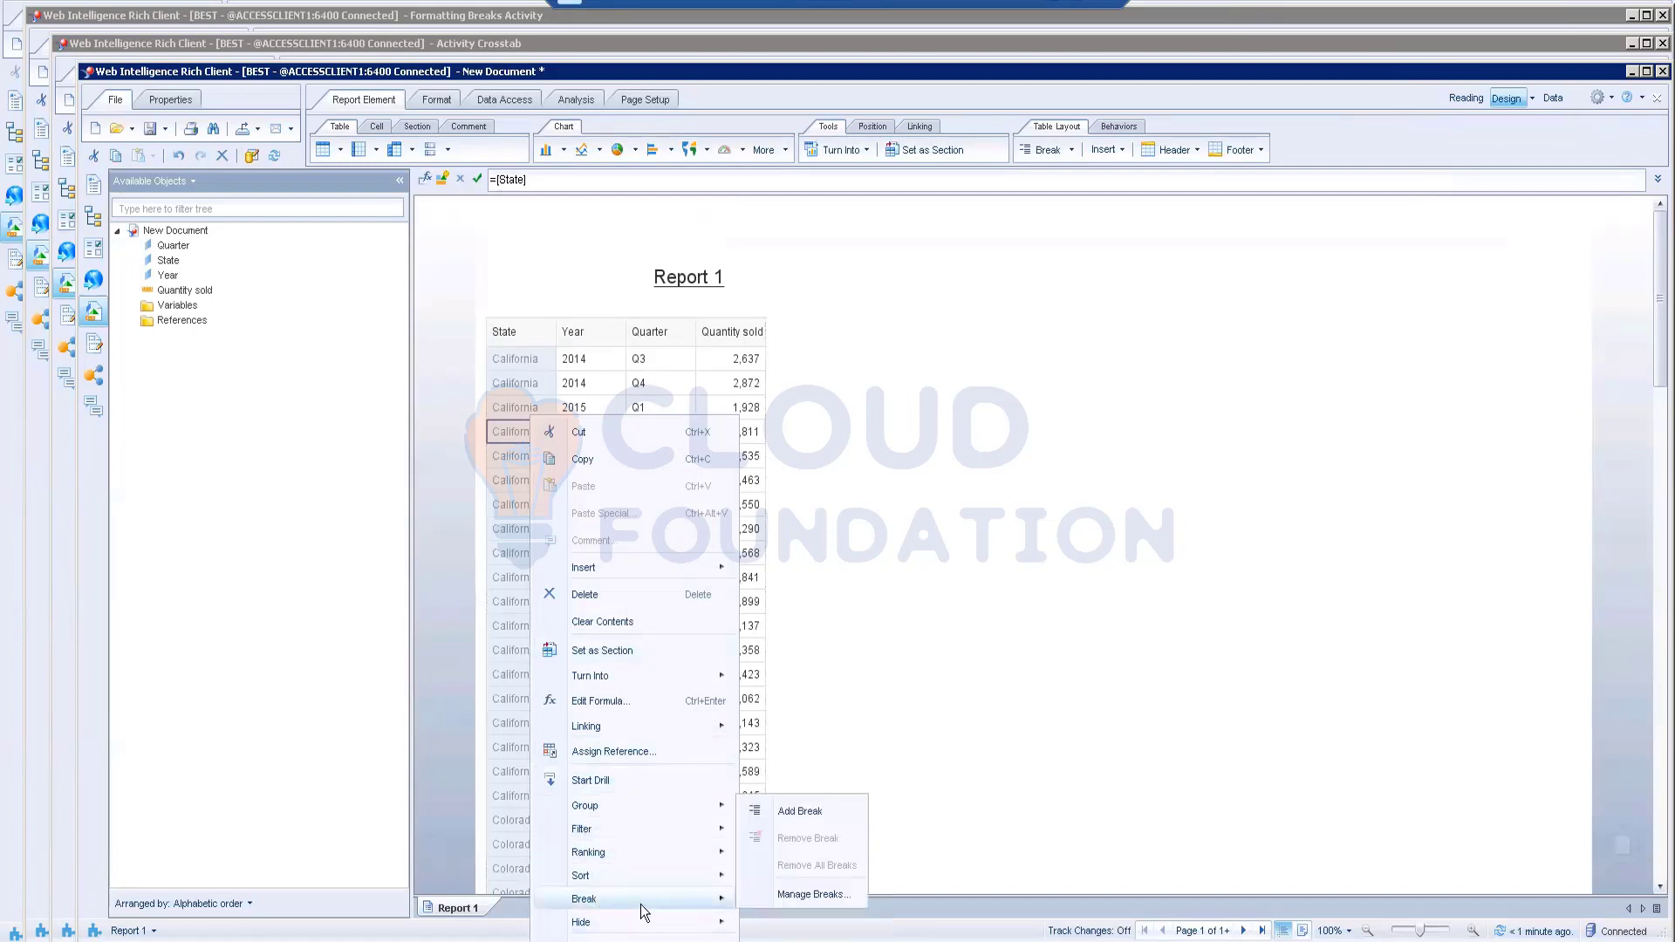
{"action": "left_click", "coordinate": [796, 809]}
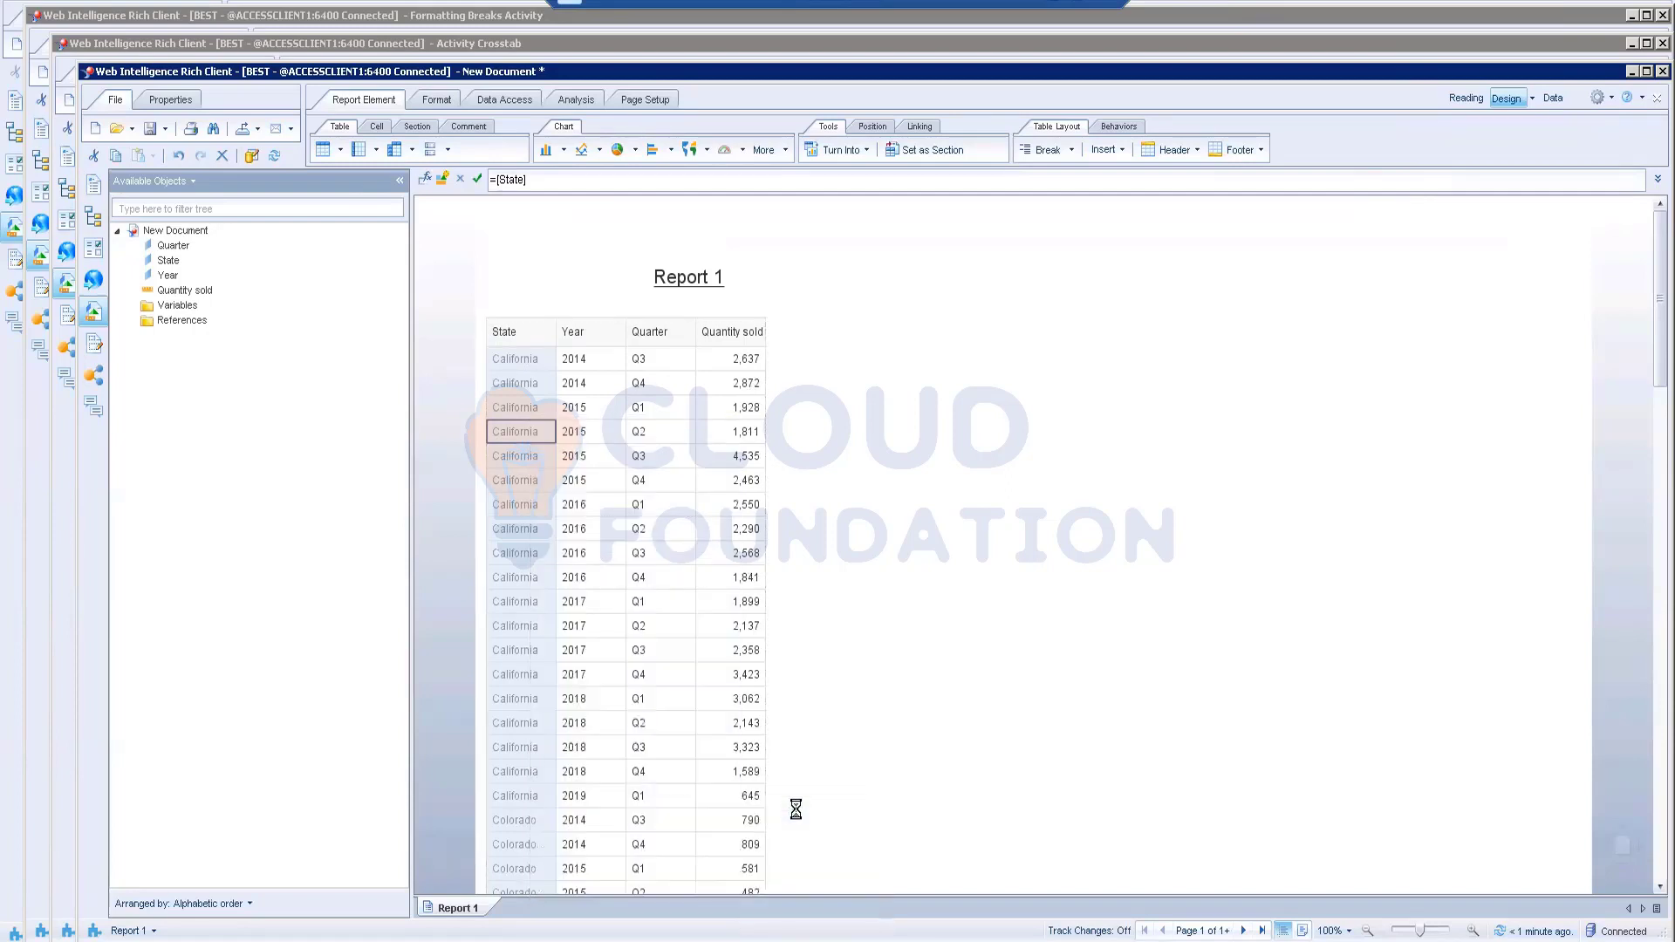
- Apply a break on the Year column of the report table
{"action": "left_click", "coordinate": [590, 519]}
{"action": "right_click", "coordinate": [591, 520]}
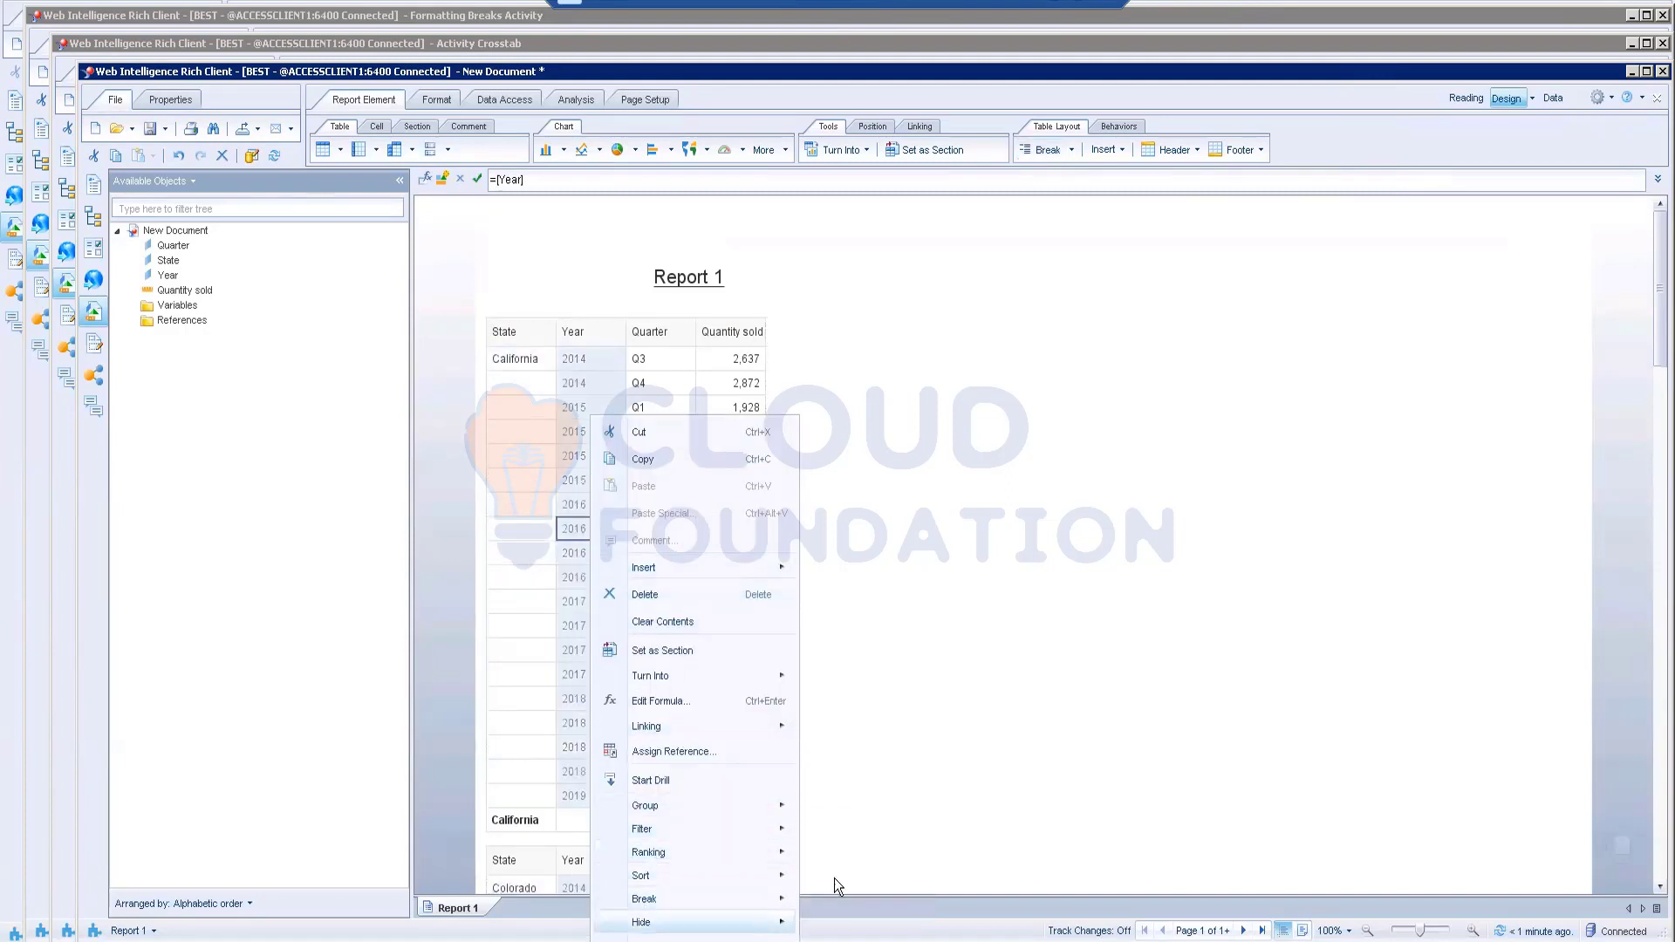
{"action": "mouse_move", "coordinate": [663, 897]}
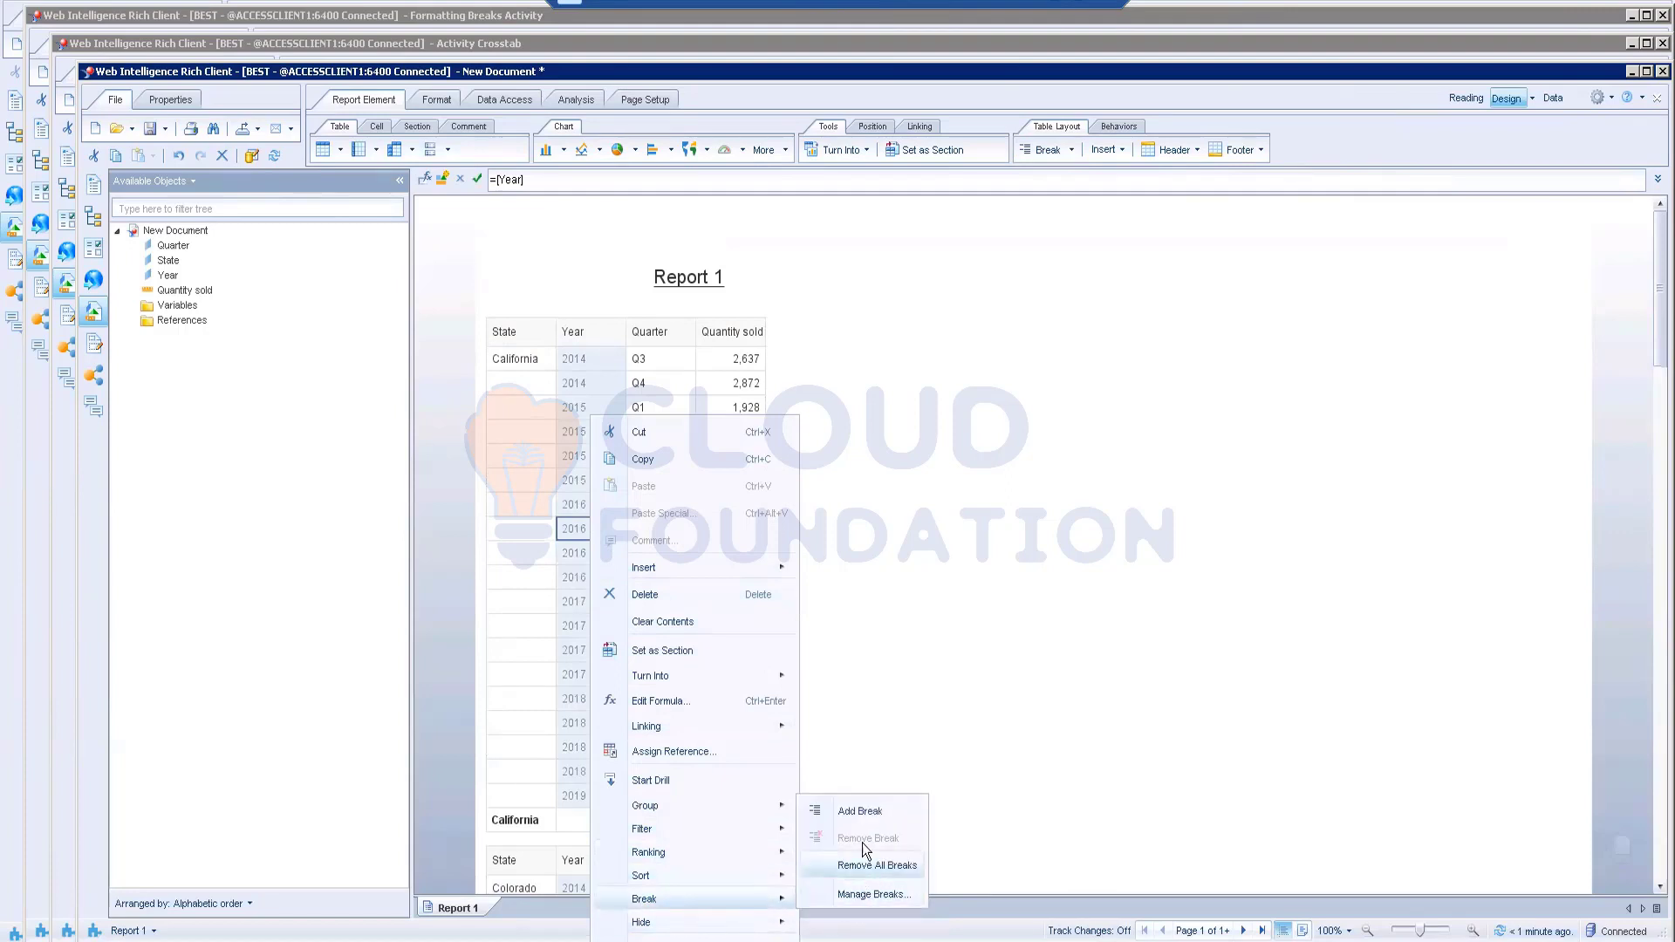
{"action": "left_click", "coordinate": [867, 813]}
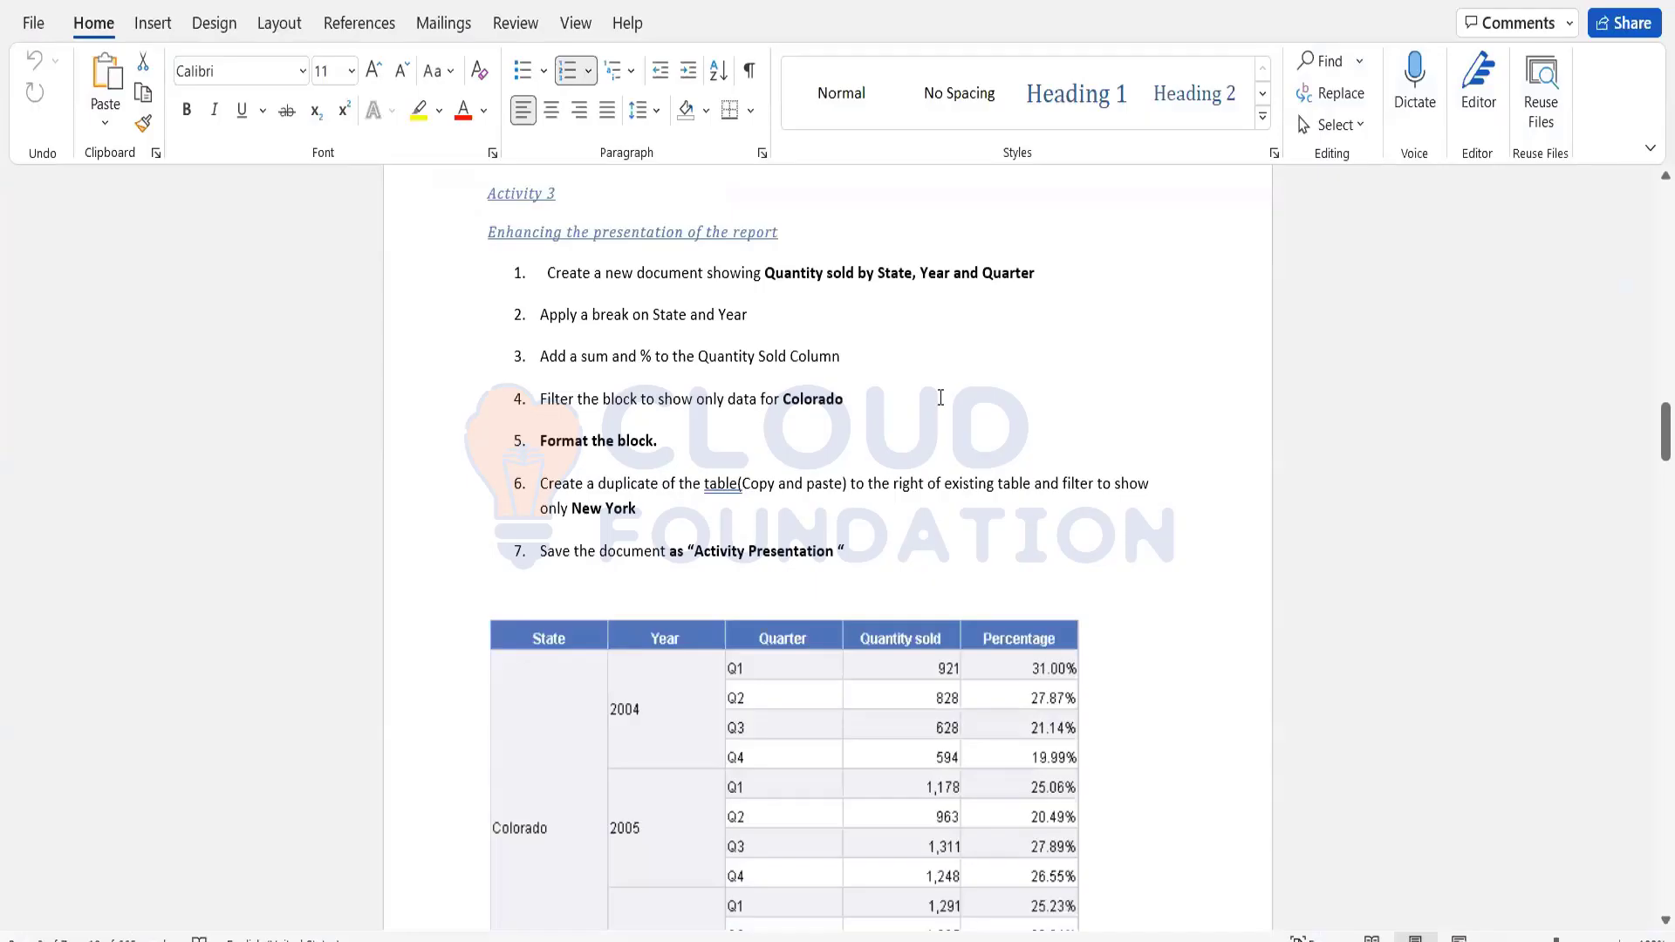
- Turn off the break footer for the State break in the report table
{"action": "scroll", "coordinate": [939, 400], "scroll_direction": "down", "scroll_amount": 3}
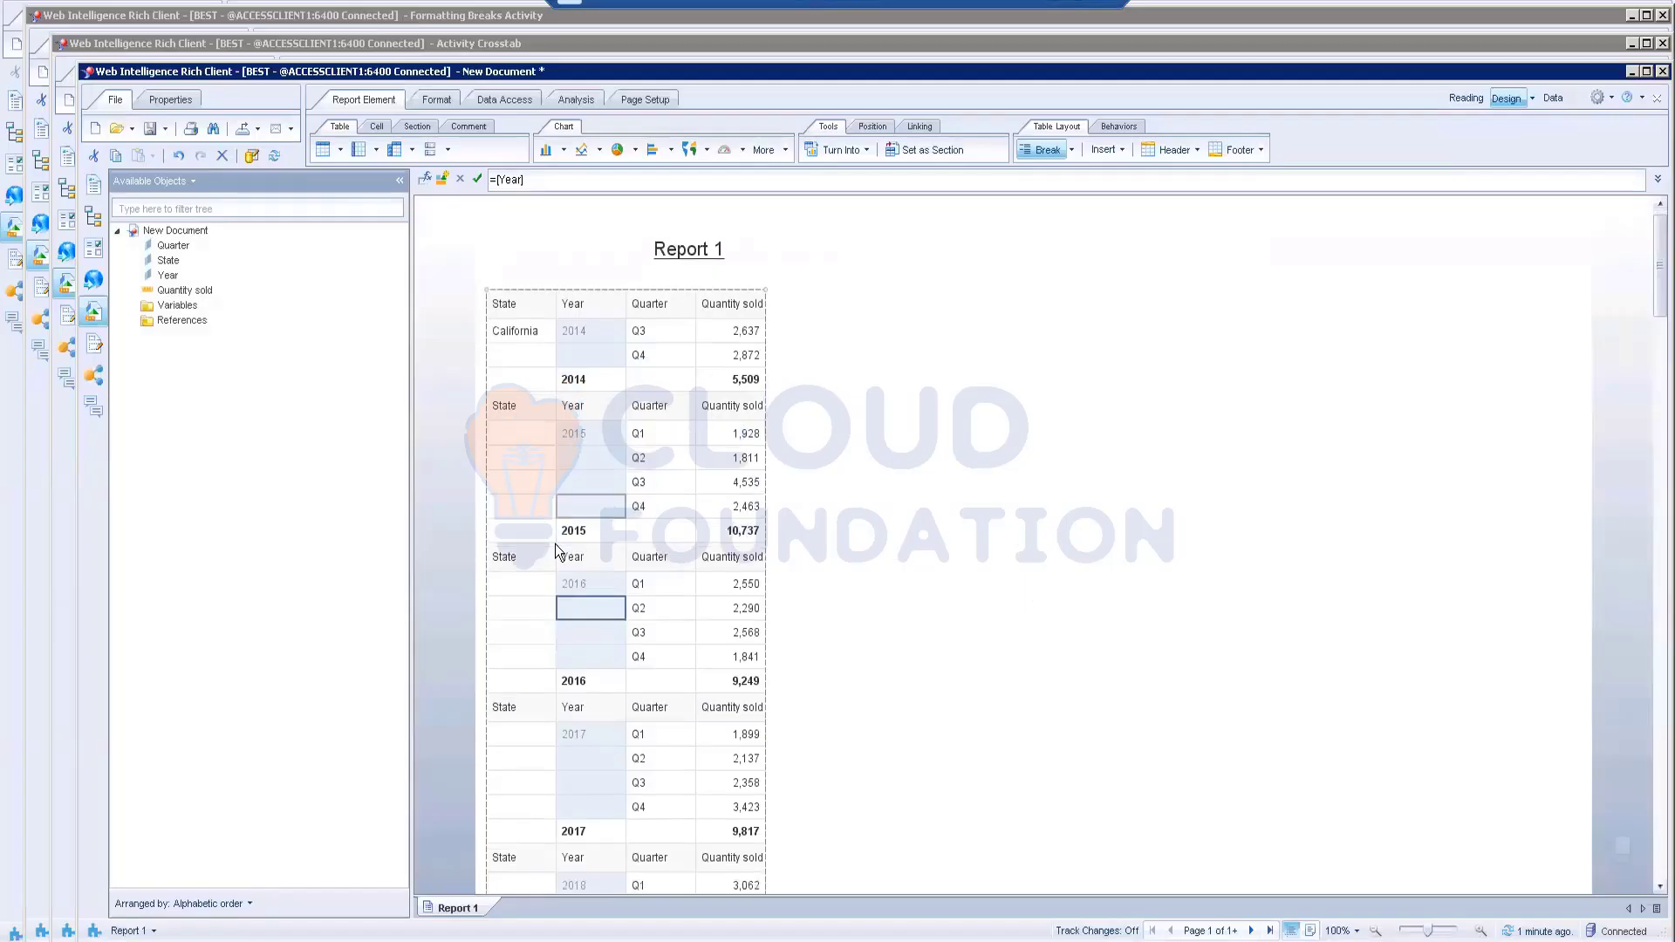
{"action": "scroll", "coordinate": [555, 543], "scroll_direction": "down", "scroll_amount": 10}
{"action": "scroll", "coordinate": [555, 543], "scroll_direction": "down", "scroll_amount": 2}
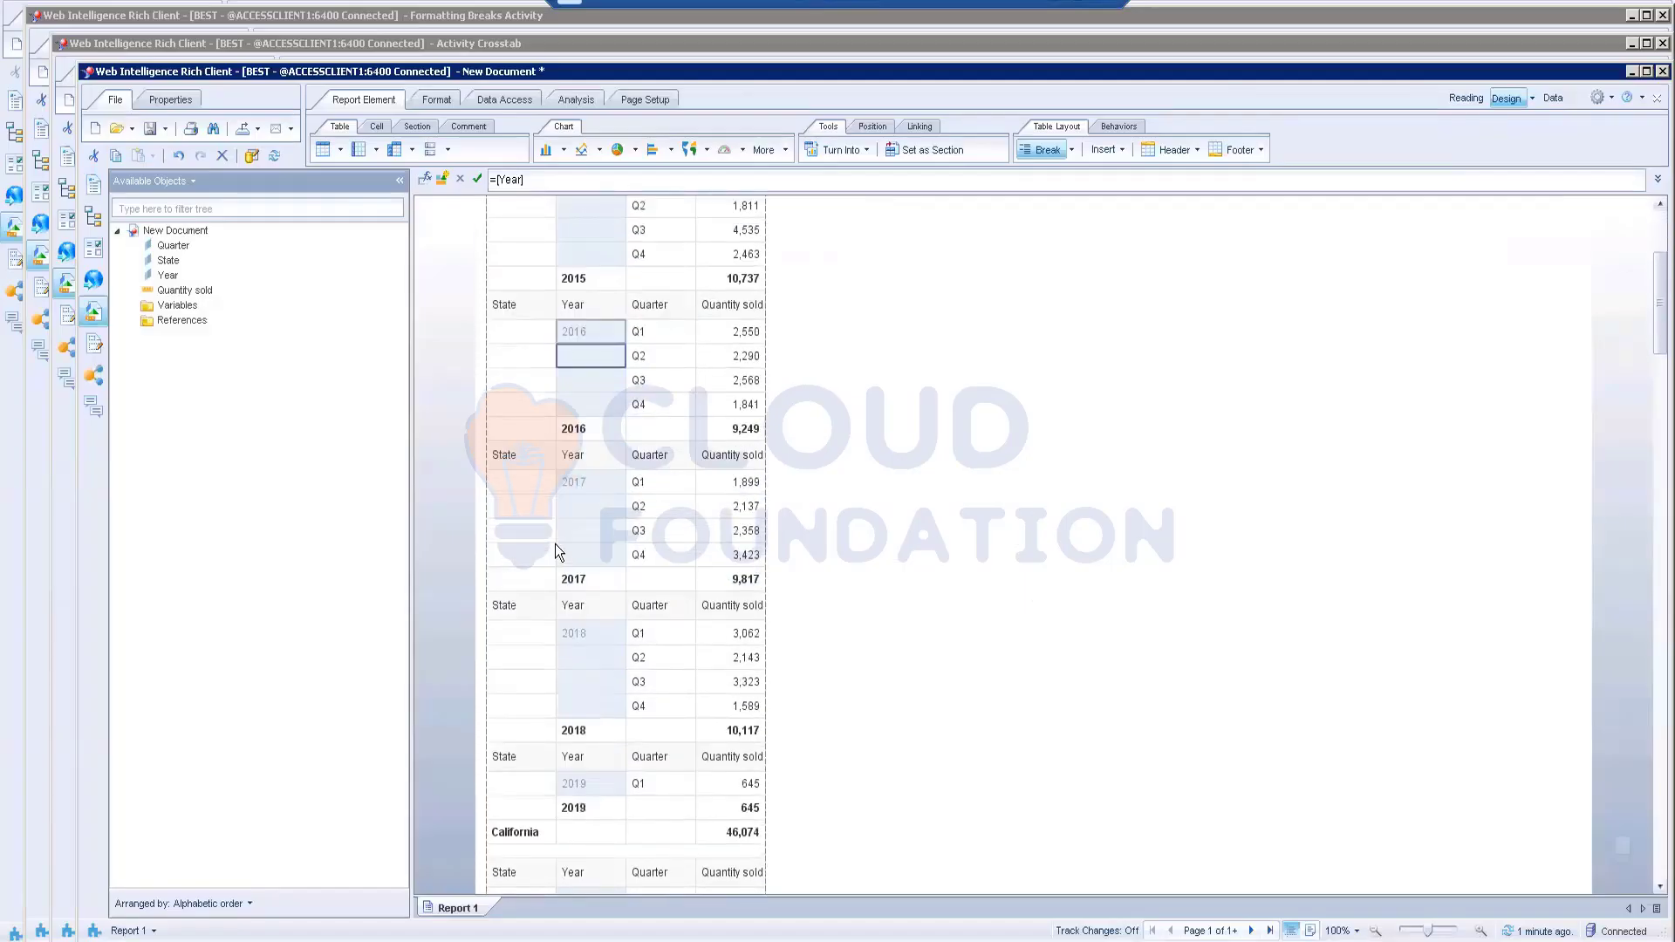
{"action": "scroll", "coordinate": [554, 543], "scroll_direction": "up", "scroll_amount": 6}
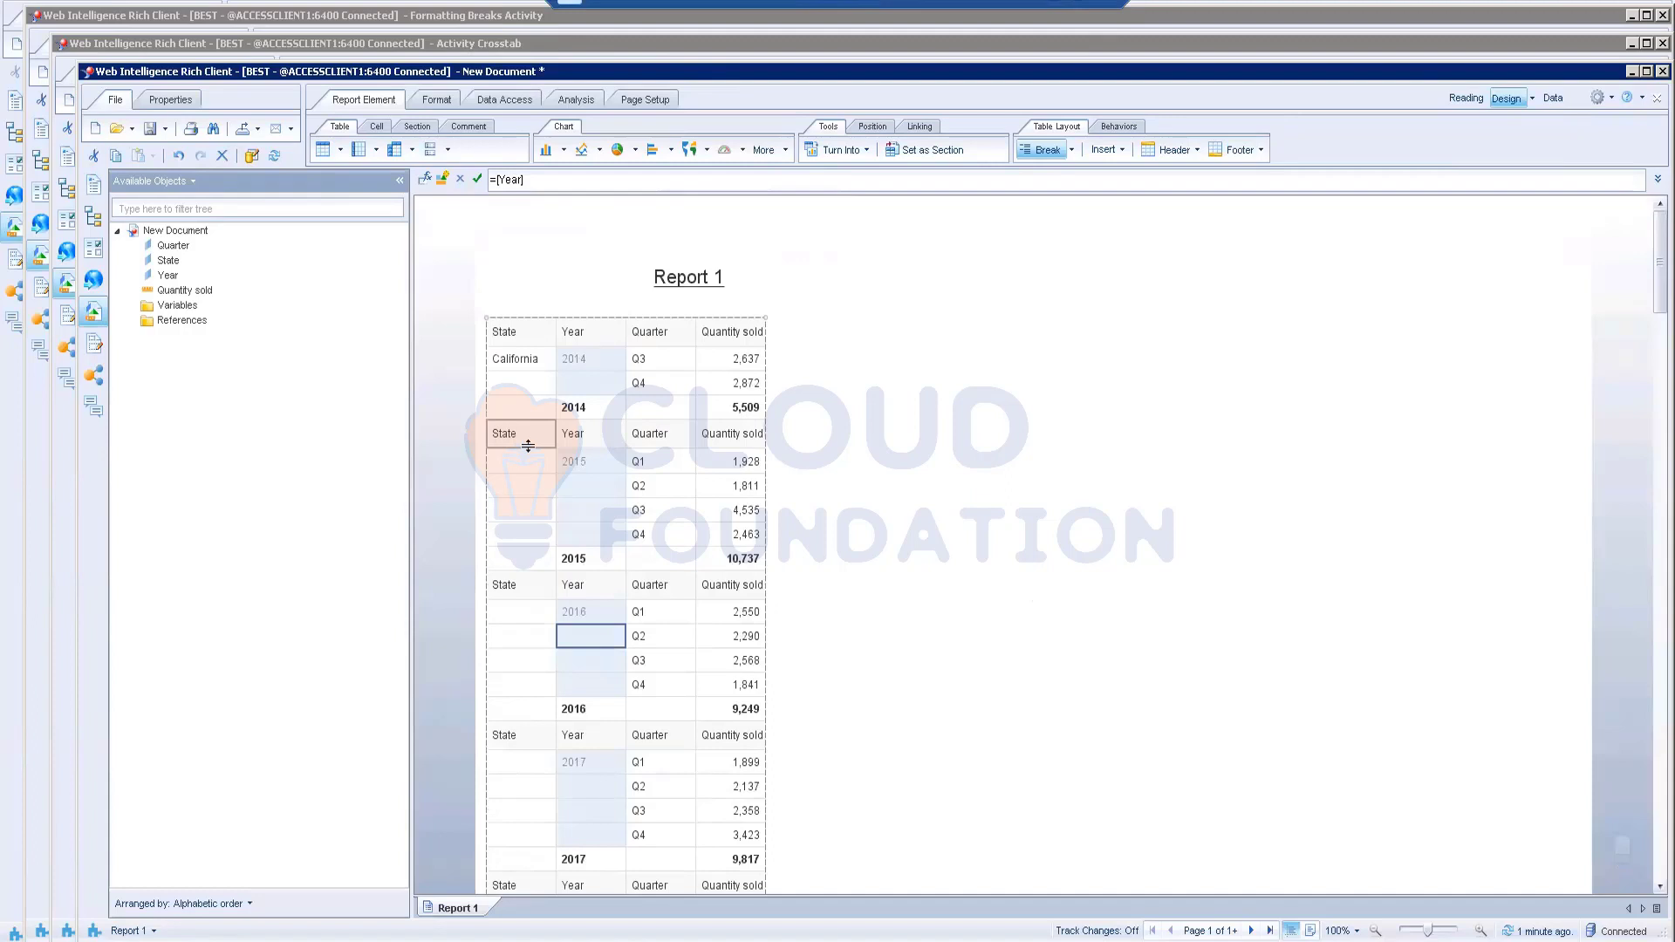
{"action": "left_click", "coordinate": [528, 445]}
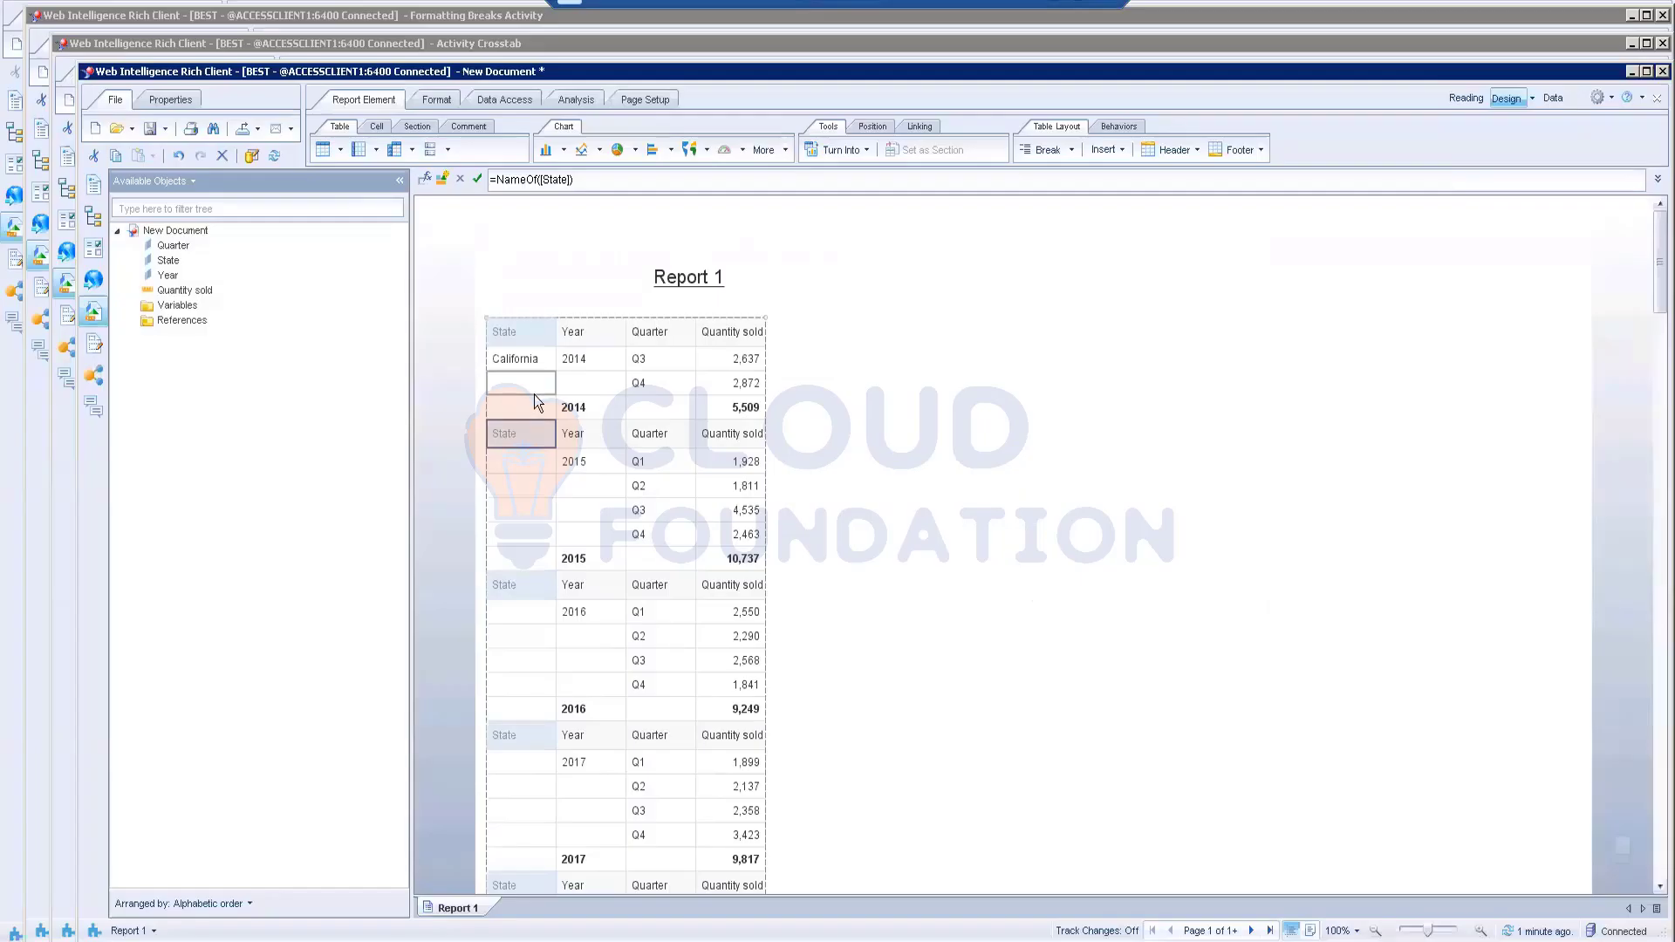
{"action": "left_click", "coordinate": [534, 385]}
{"action": "right_click", "coordinate": [535, 395]}
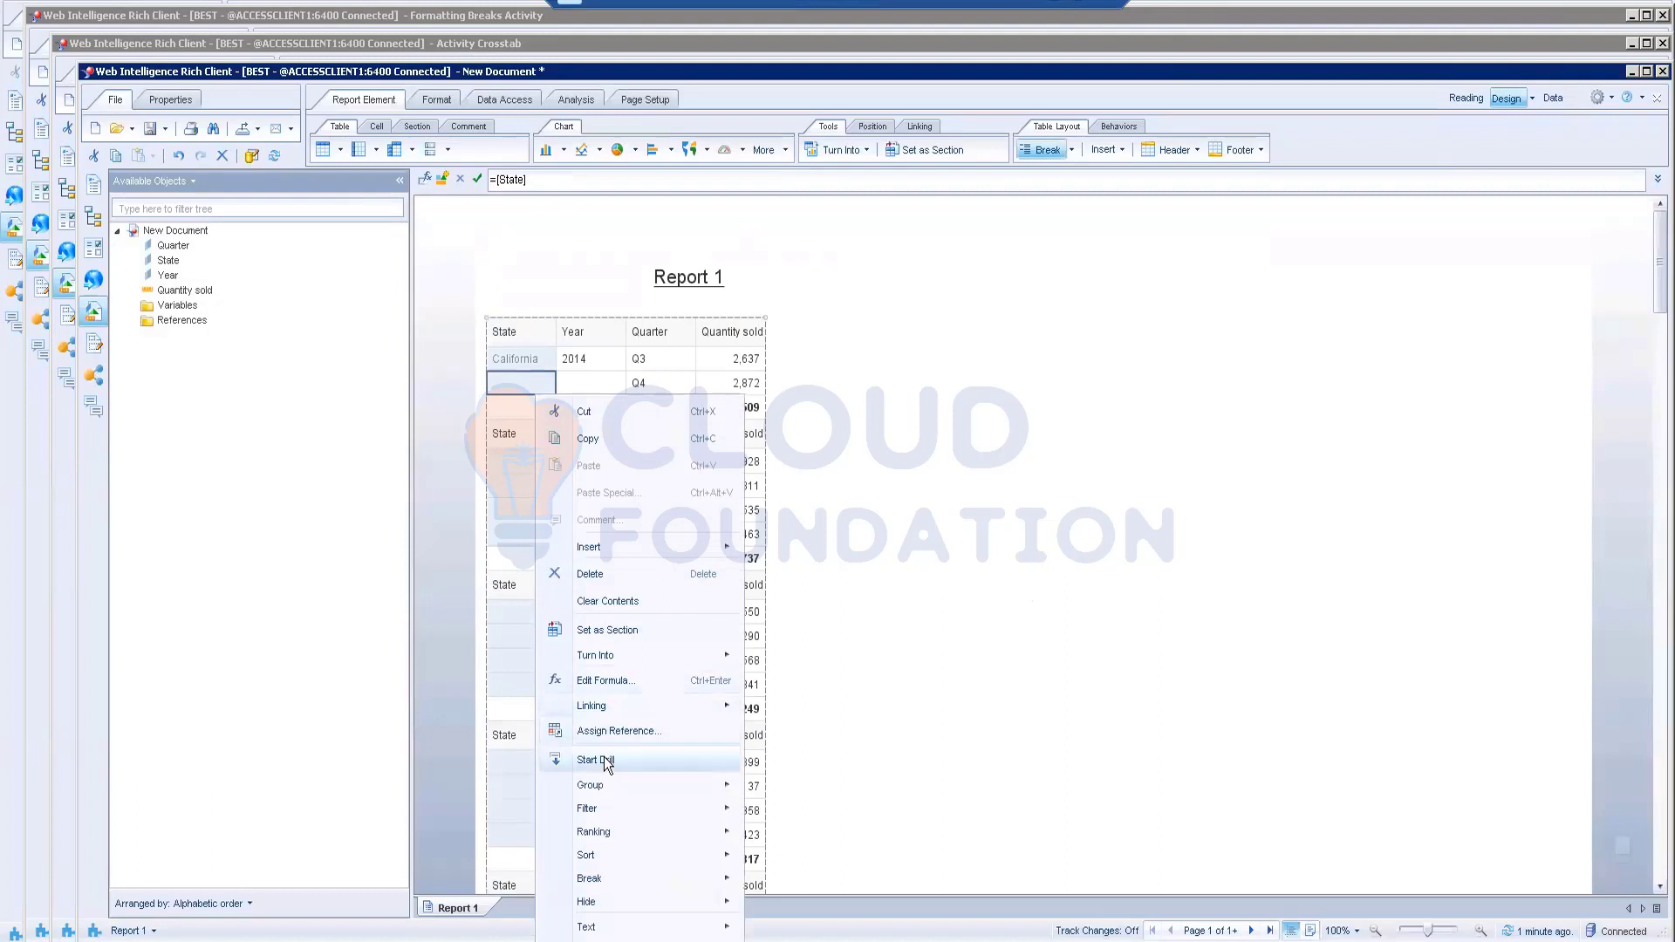
{"action": "mouse_move", "coordinate": [671, 888]}
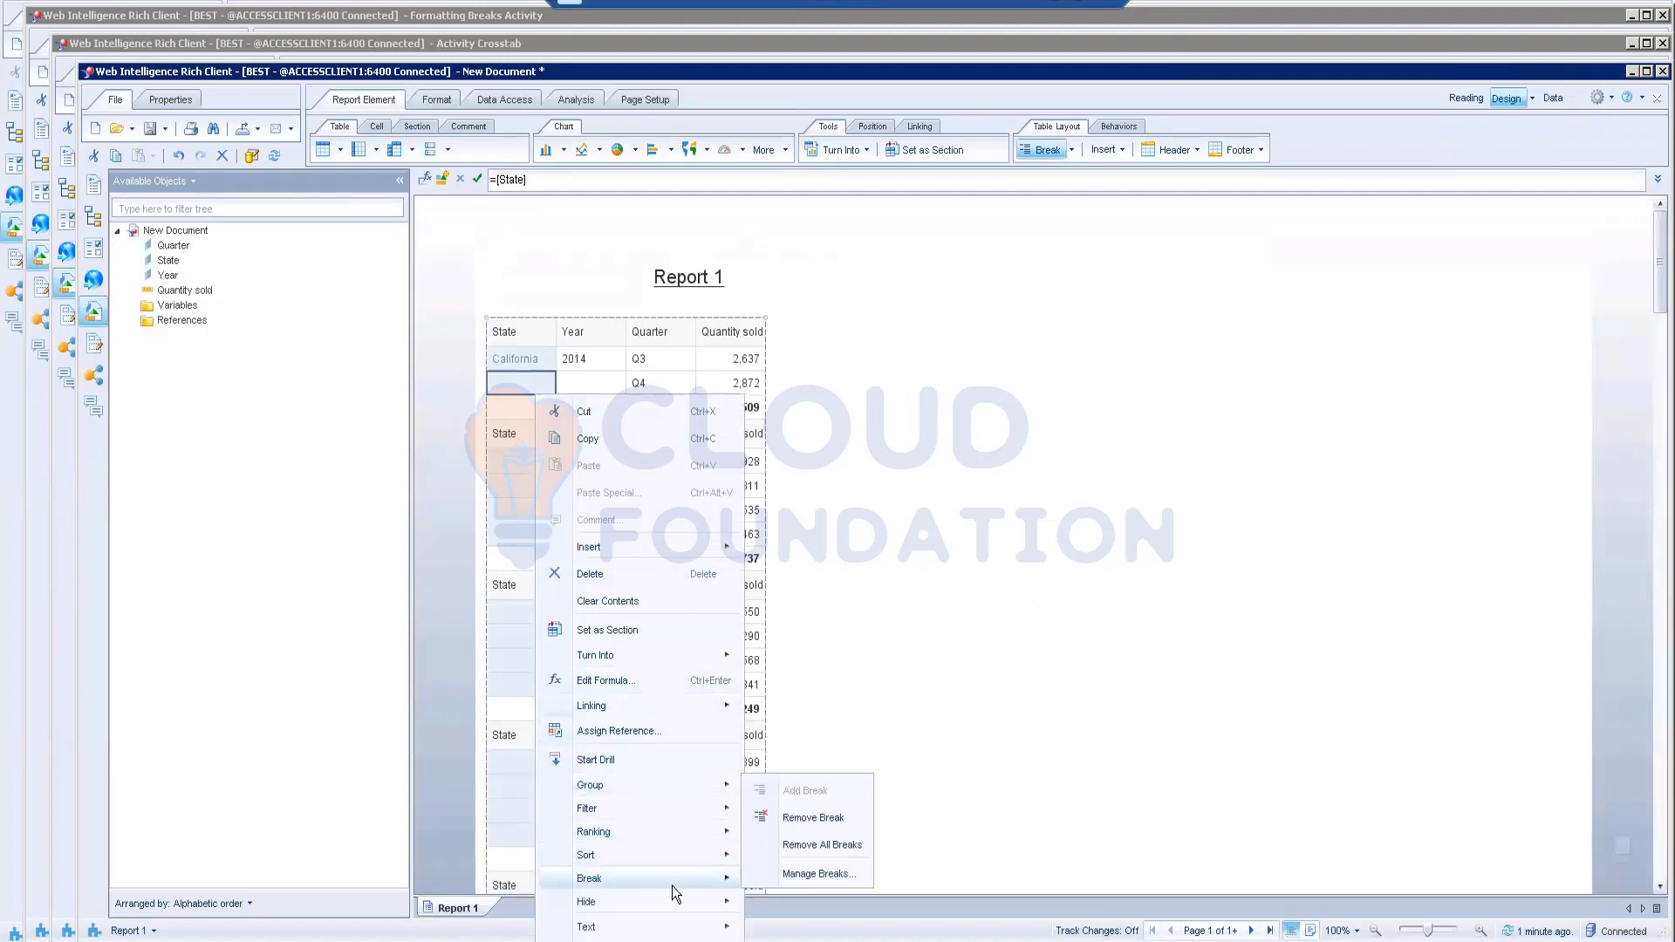
{"action": "left_click", "coordinate": [814, 873]}
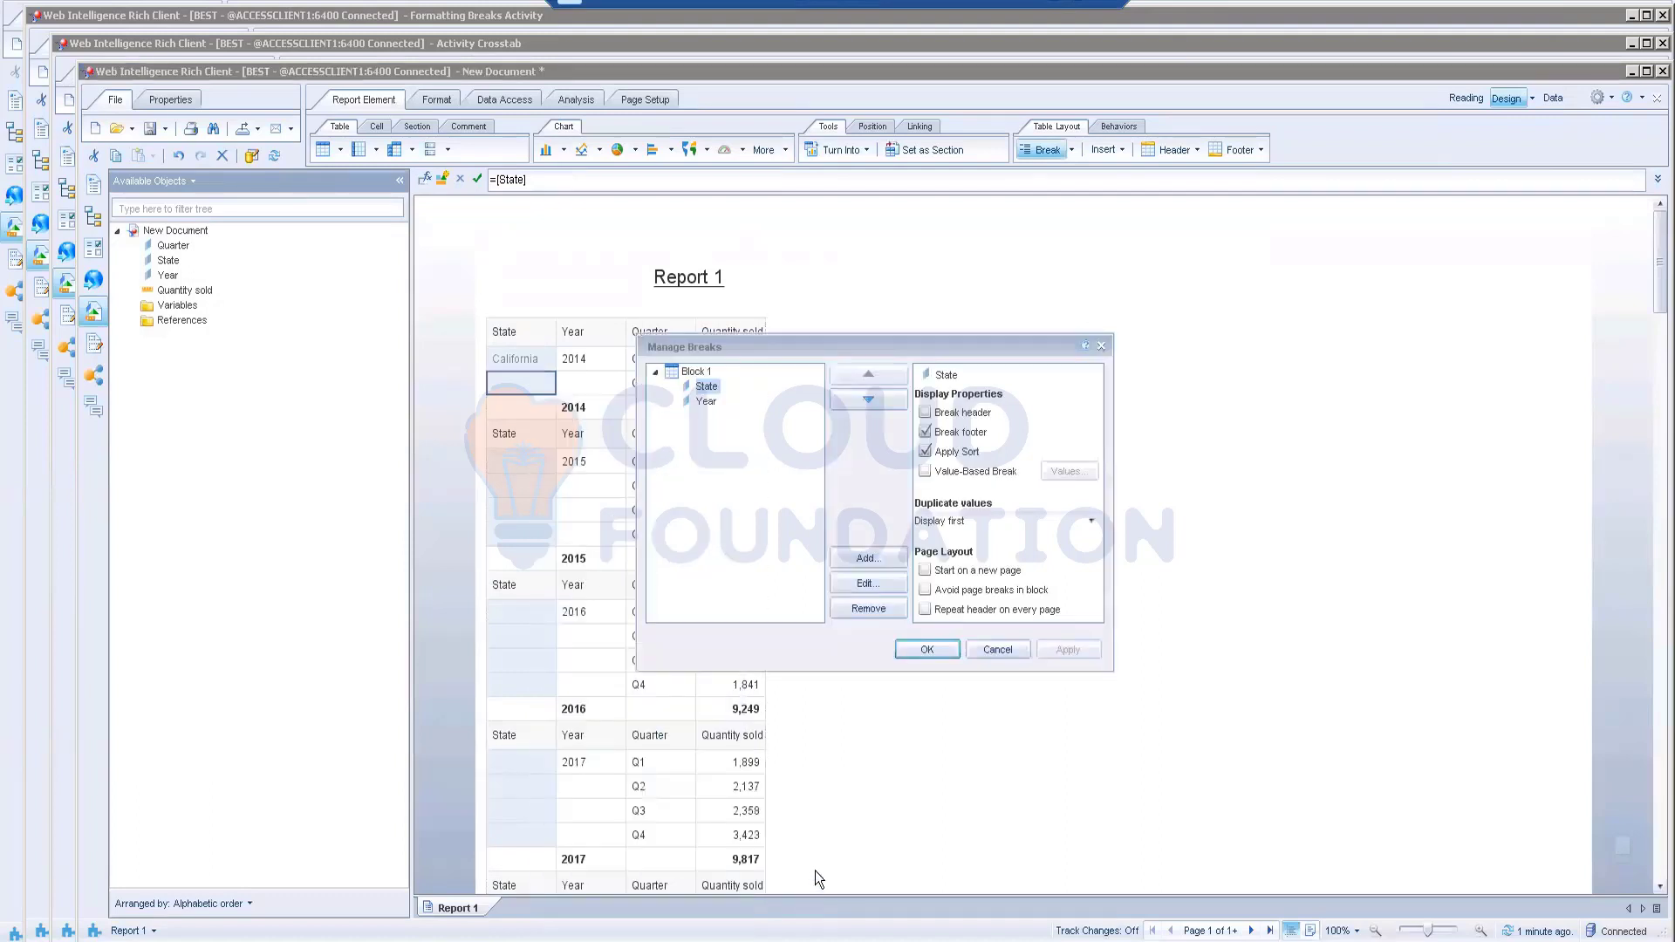
{"action": "left_click", "coordinate": [953, 433]}
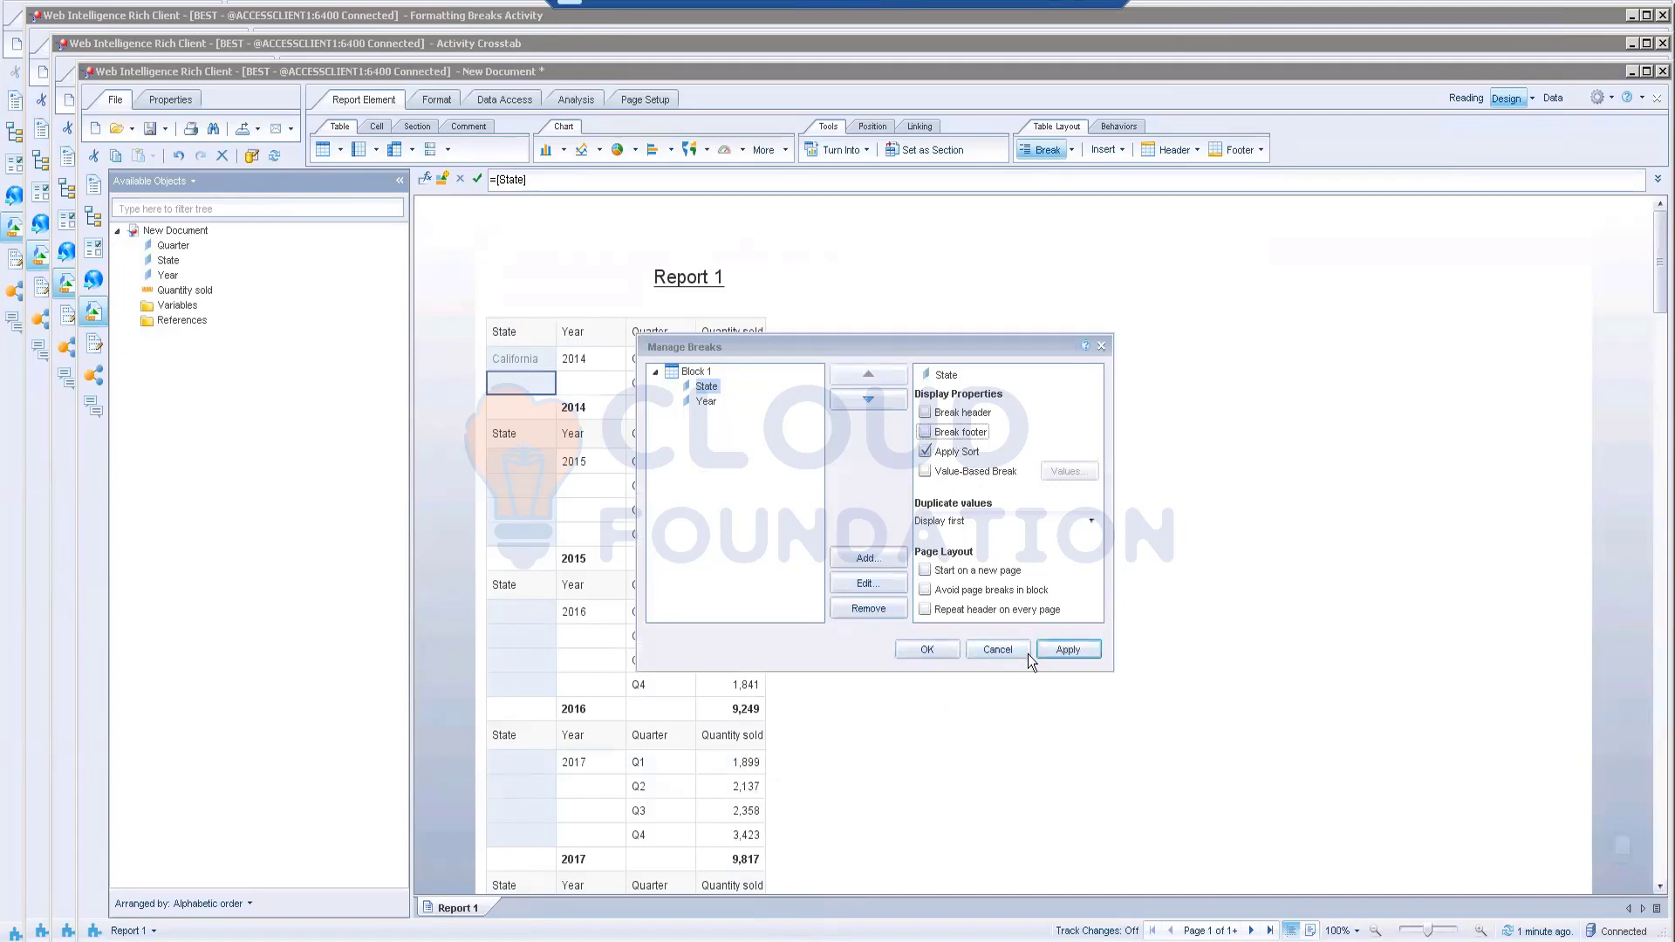
{"action": "left_click", "coordinate": [1058, 653]}
{"action": "left_click", "coordinate": [928, 649]}
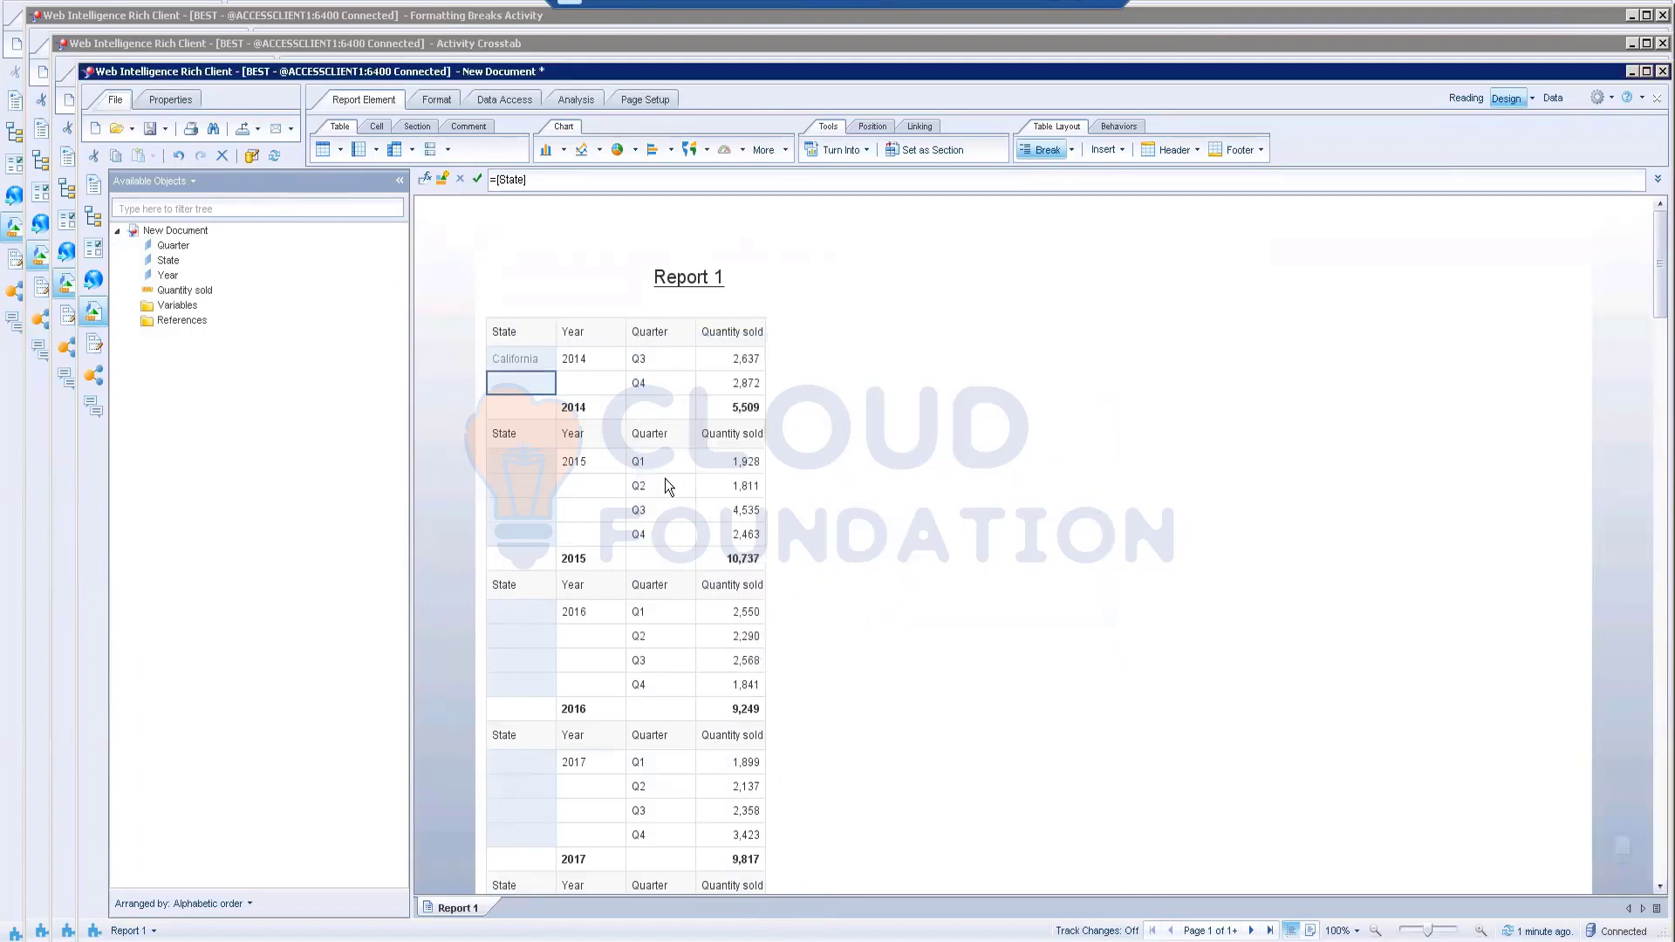
- Turn off the break footer for the Year break in the report table
{"action": "left_click", "coordinate": [590, 393]}
{"action": "right_click", "coordinate": [590, 394]}
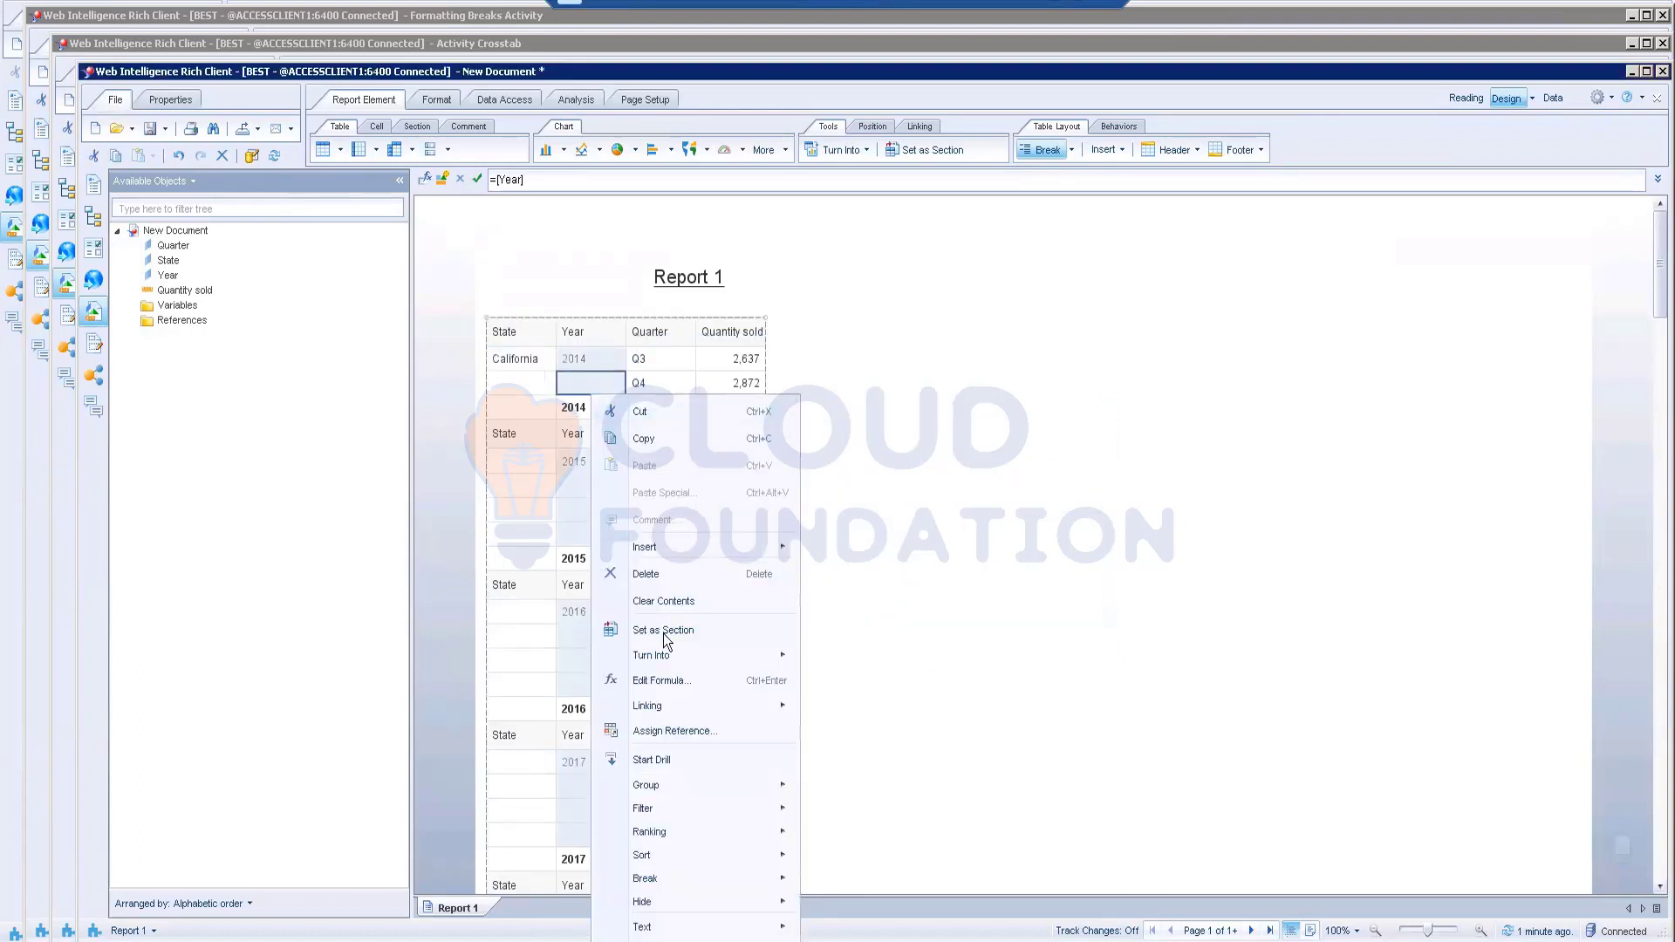
{"action": "mouse_move", "coordinate": [654, 875]}
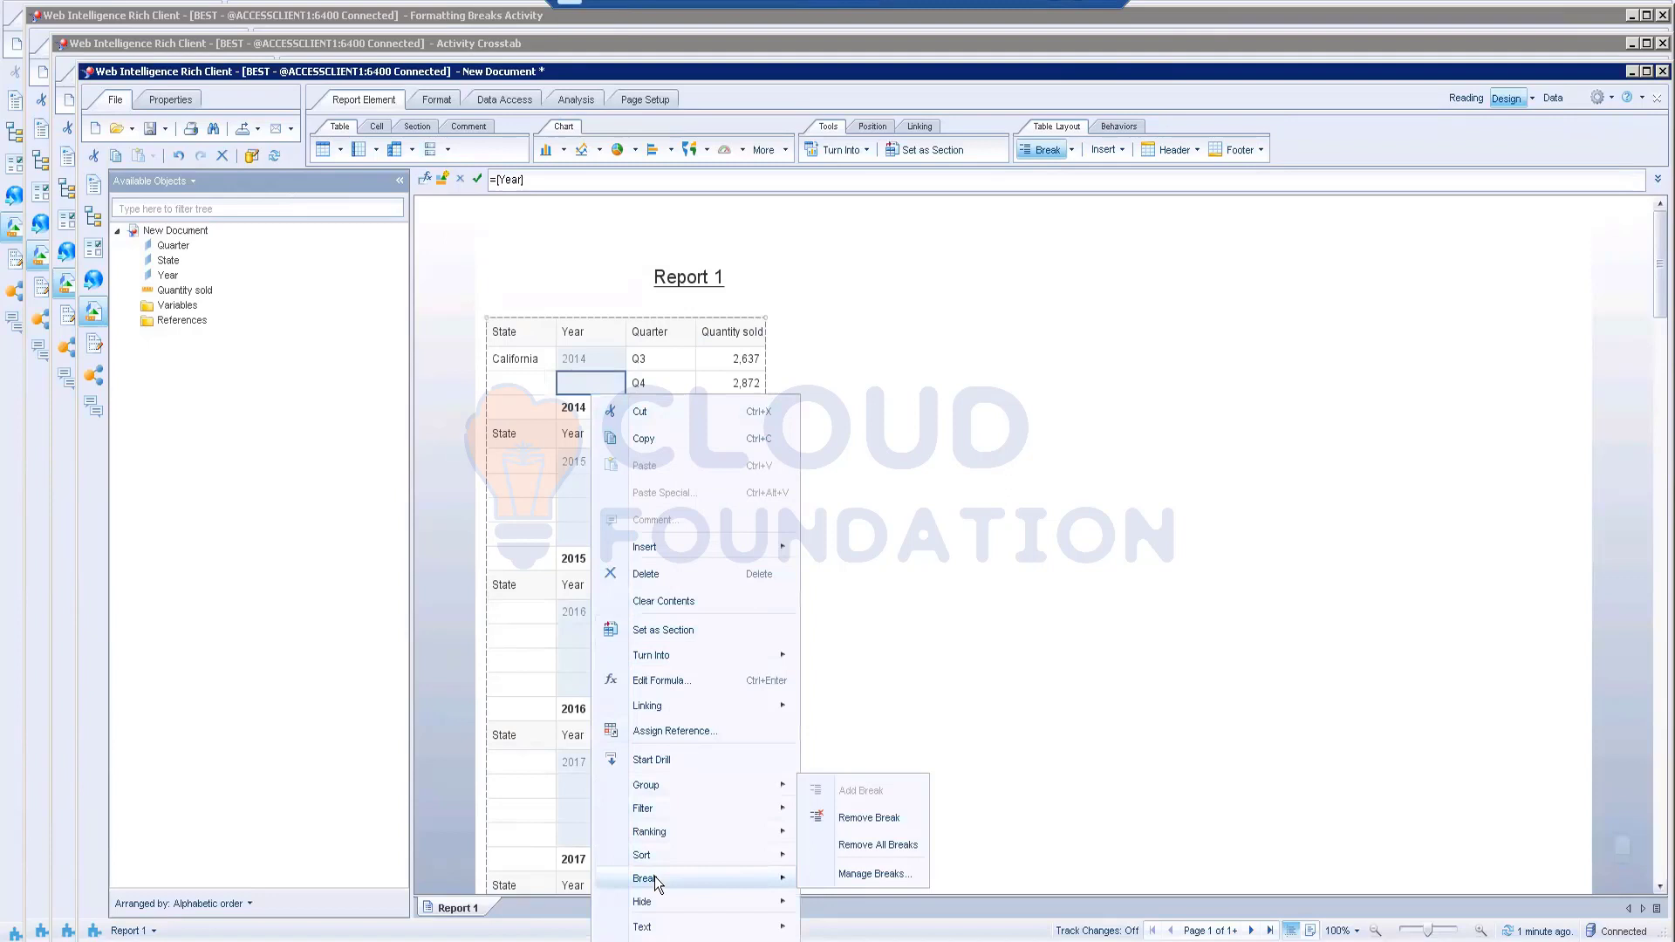
{"action": "left_click", "coordinate": [855, 883]}
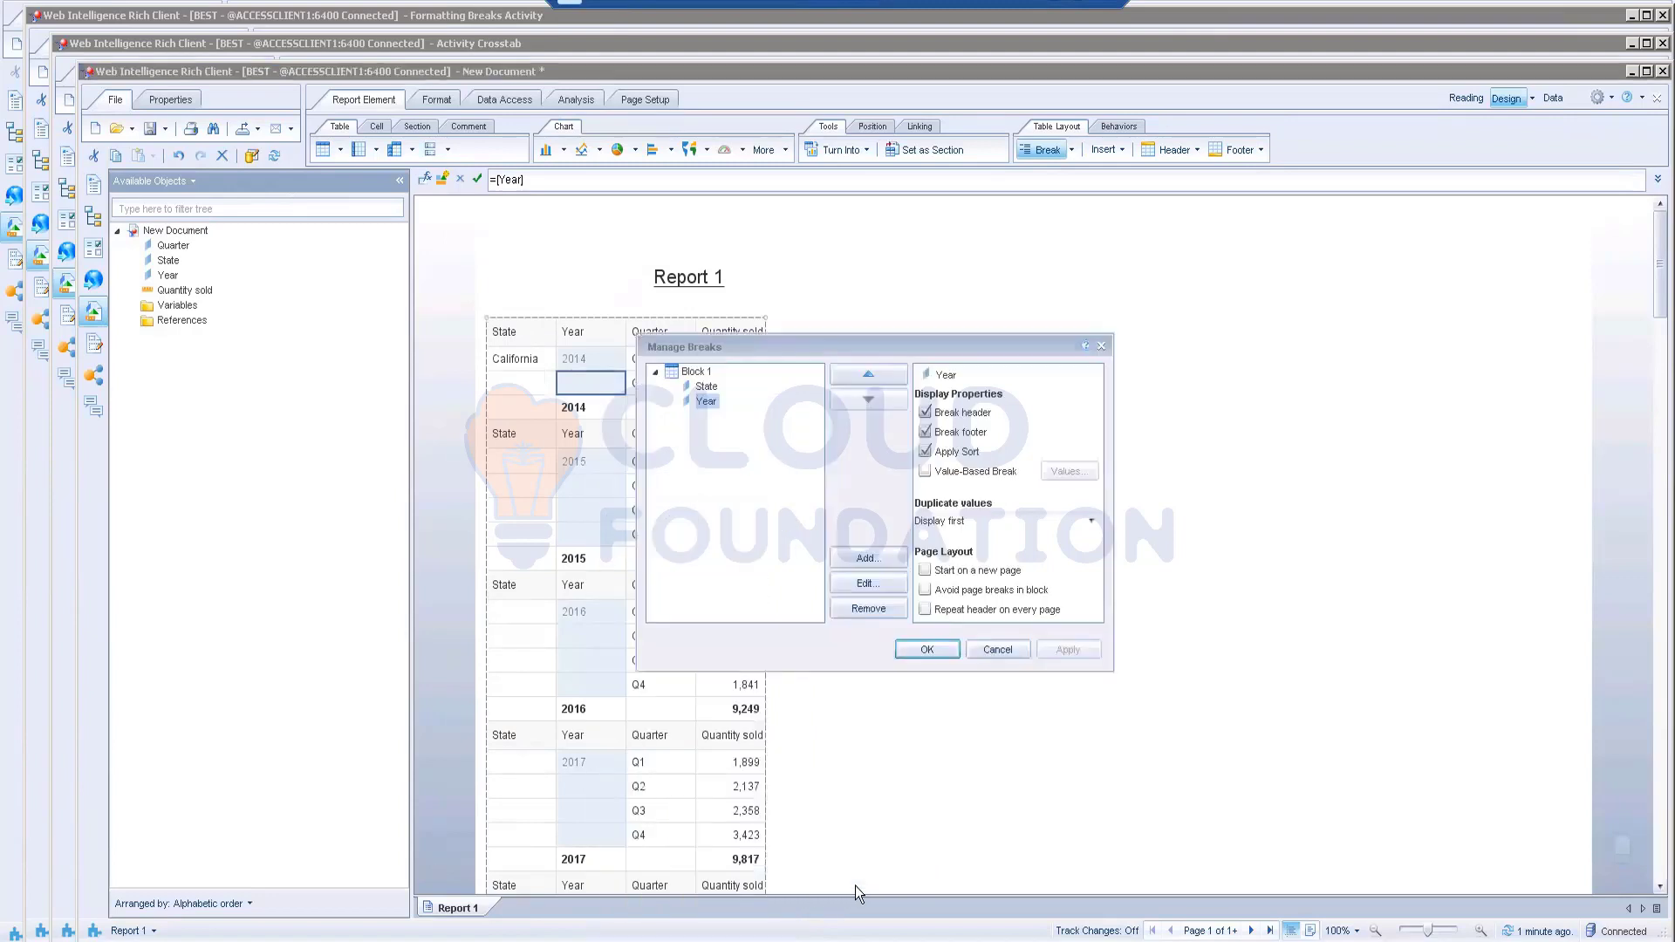
{"action": "left_click", "coordinate": [953, 432]}
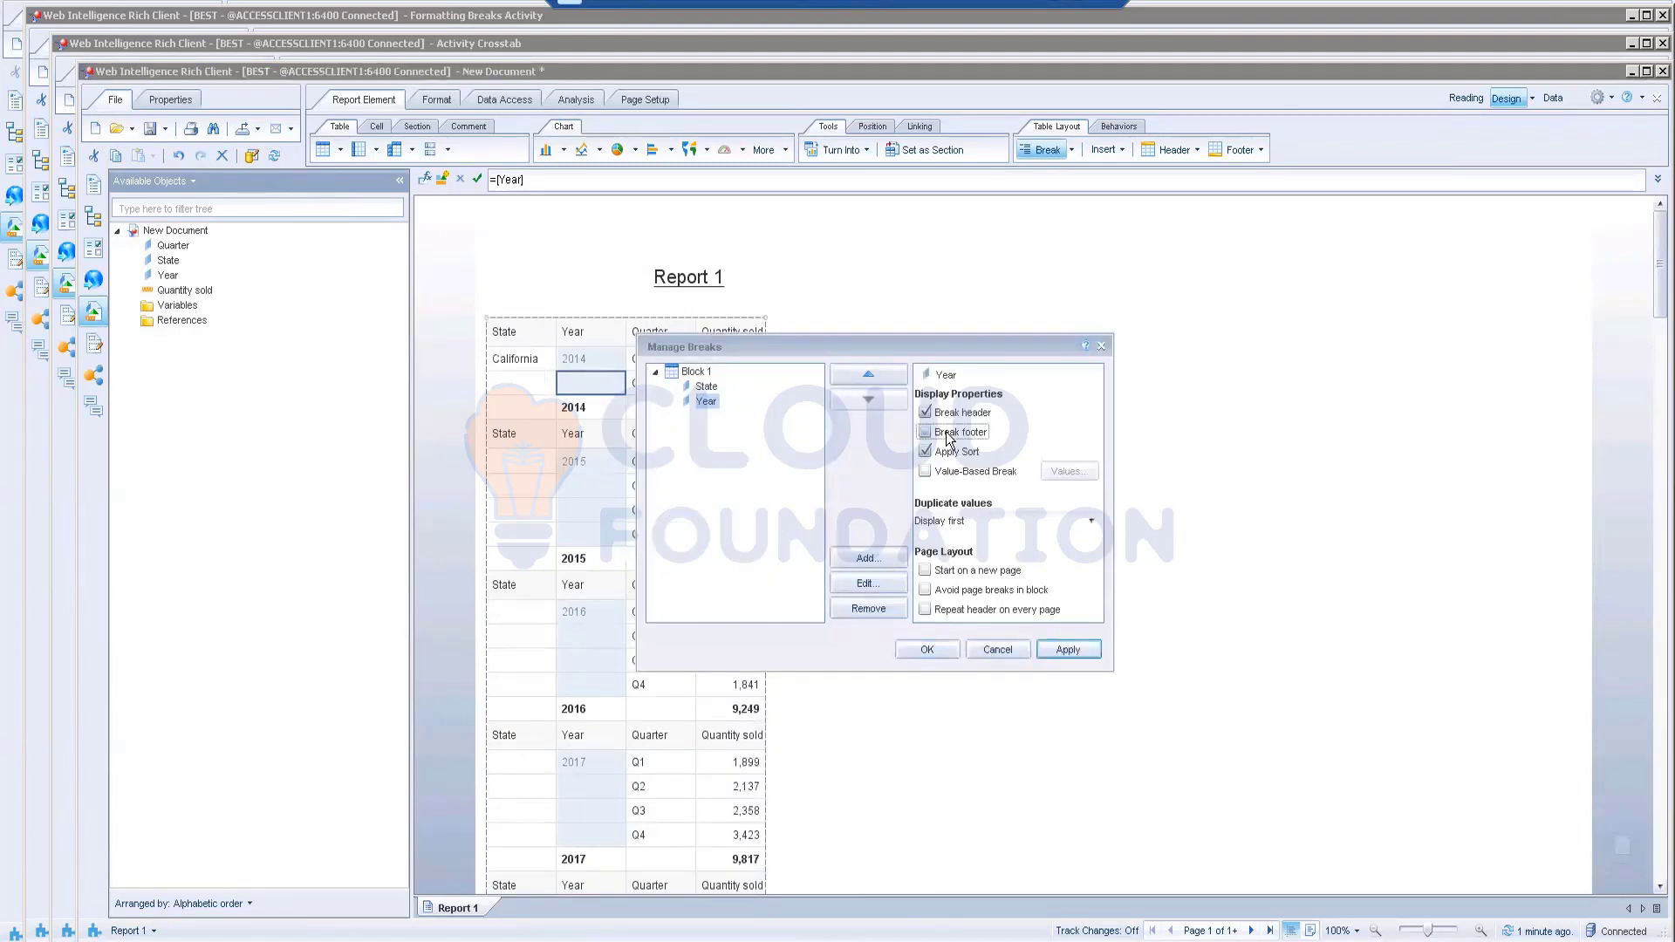
{"action": "left_click", "coordinate": [1066, 649]}
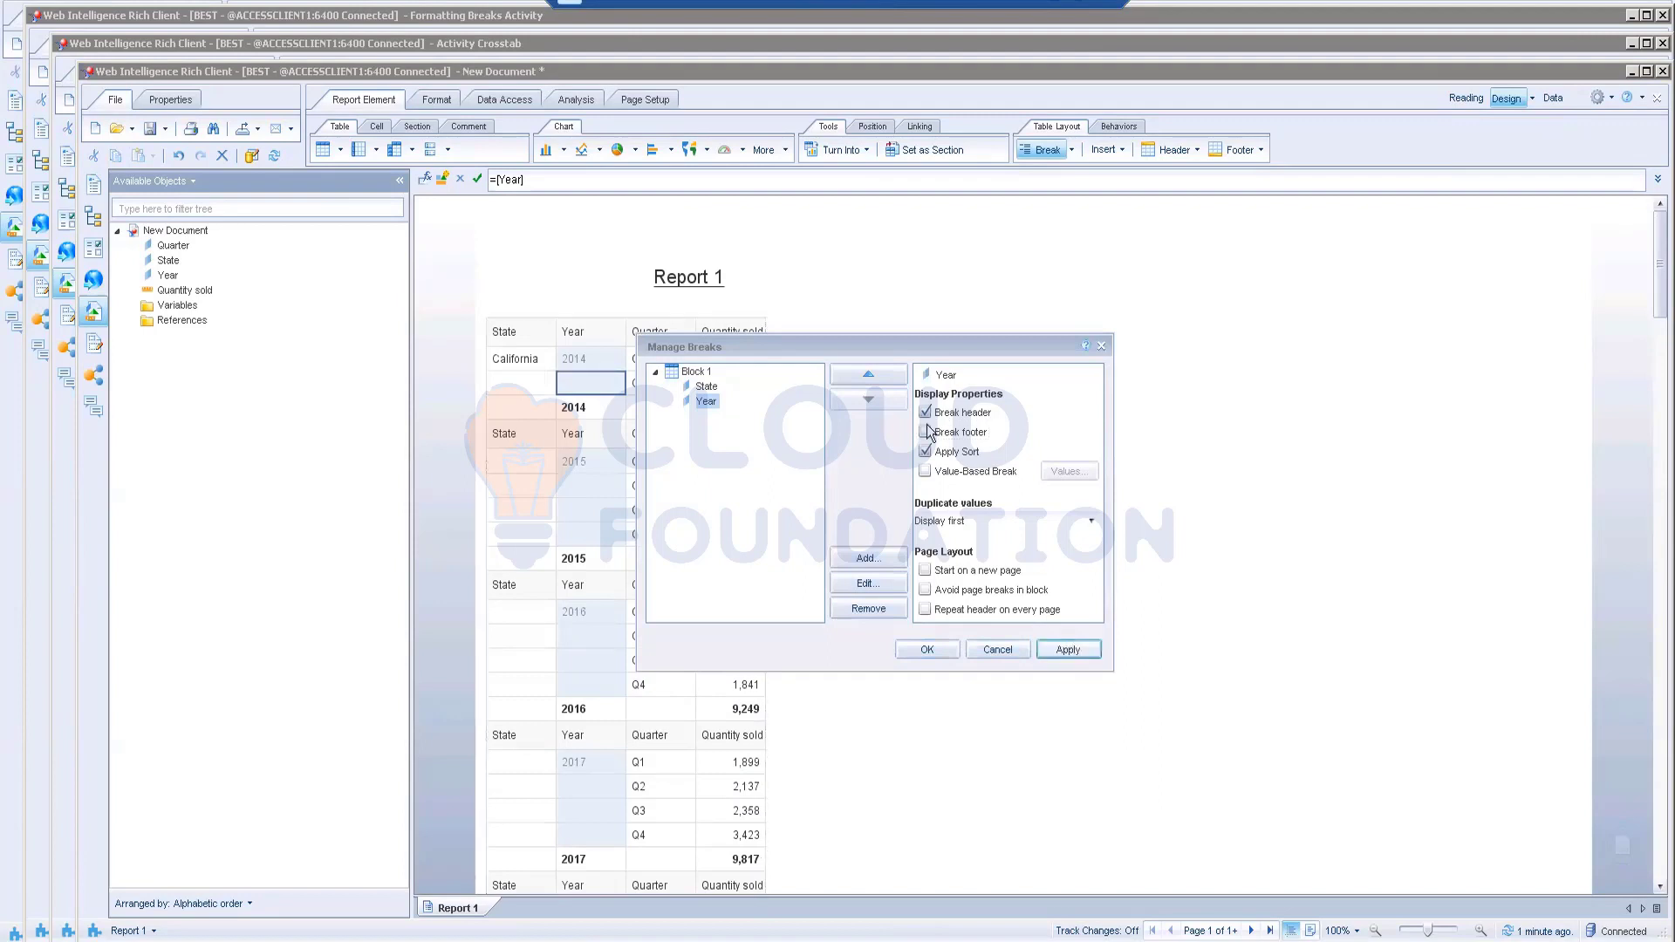
- Turn off the break header for the Year break and confirm the break settings
{"action": "left_click_drag", "start_coordinate": [1055, 313], "coordinate": [1056, 313]}
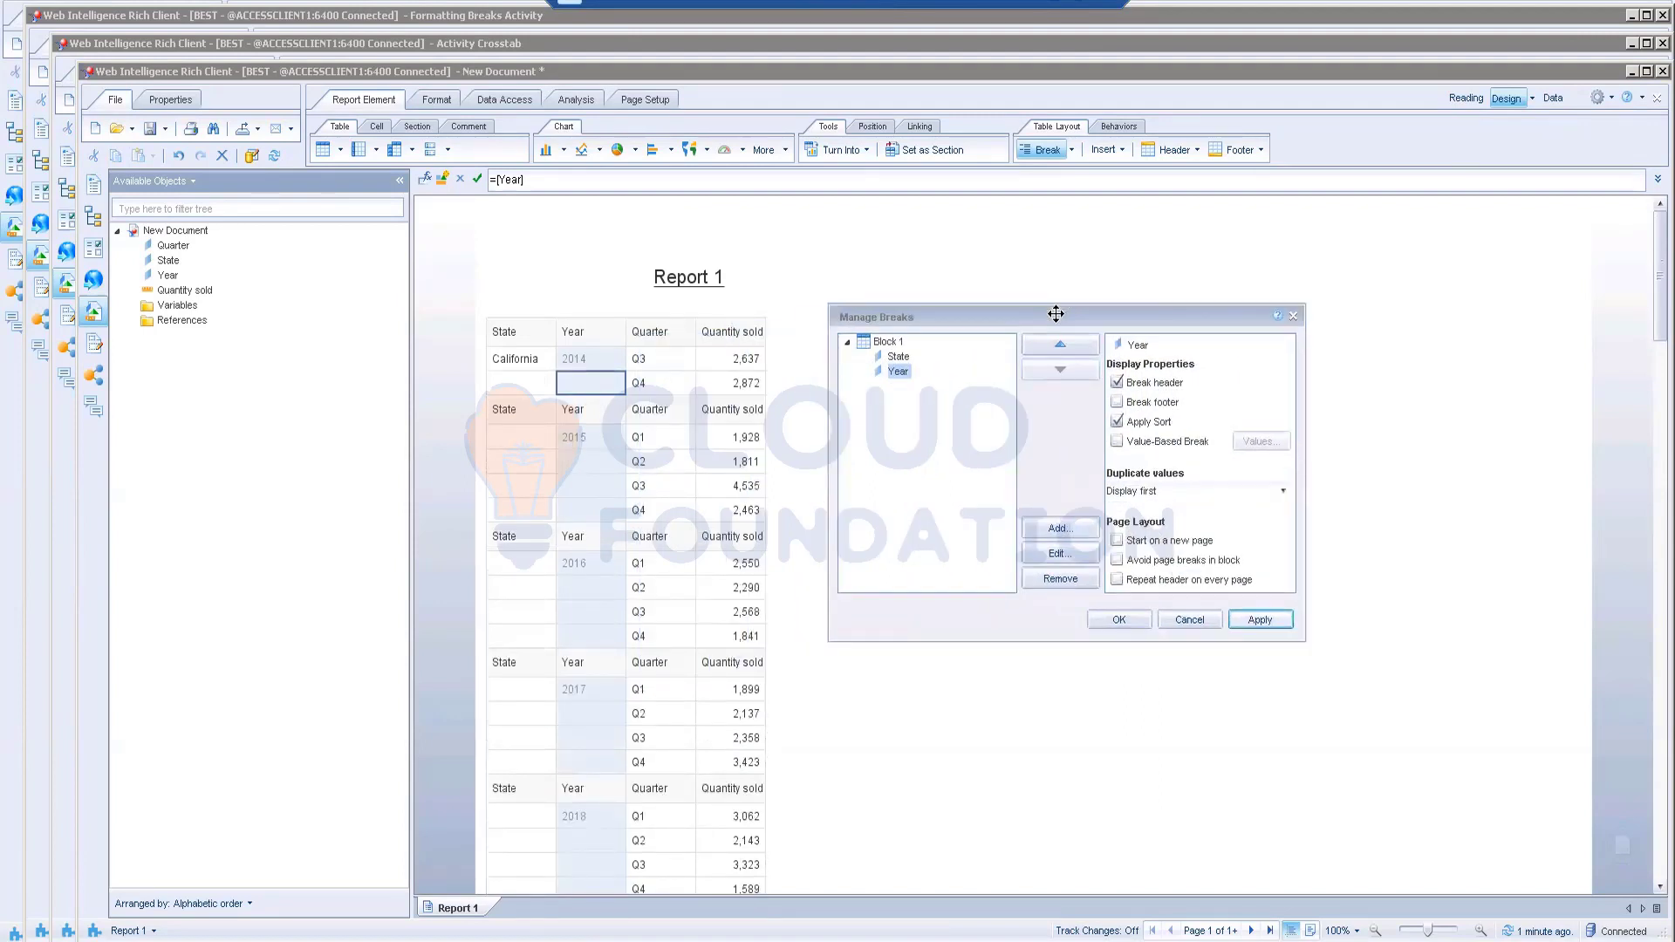
{"action": "left_click", "coordinate": [899, 357]}
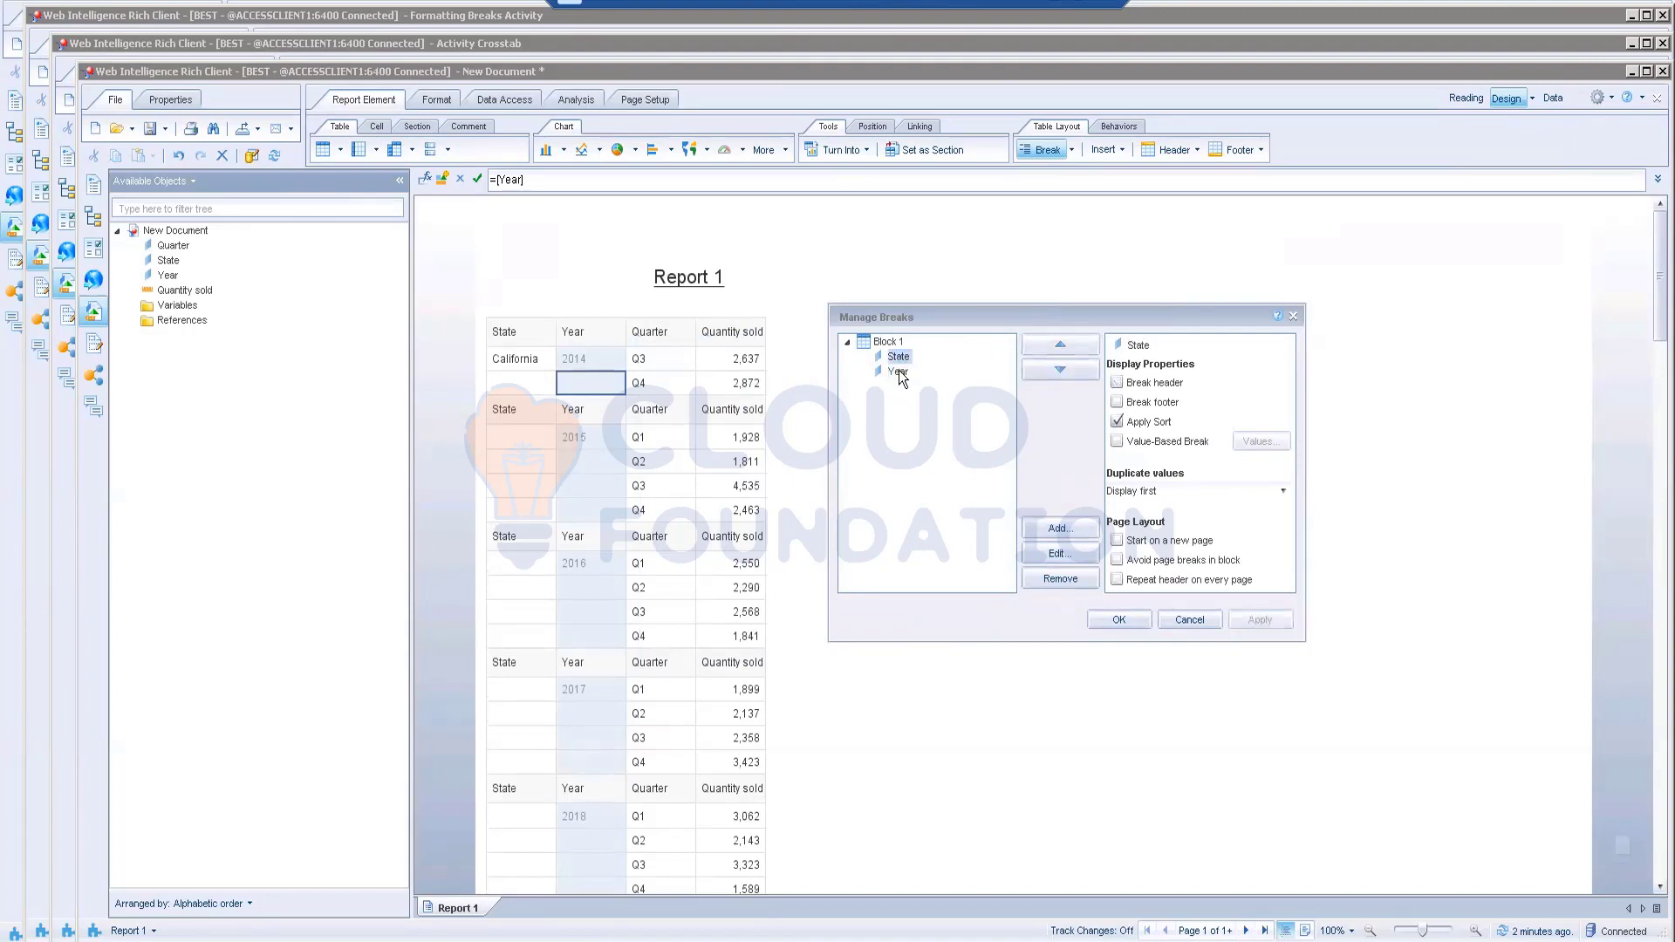
{"action": "left_click", "coordinate": [899, 370]}
{"action": "left_click", "coordinate": [1117, 382]}
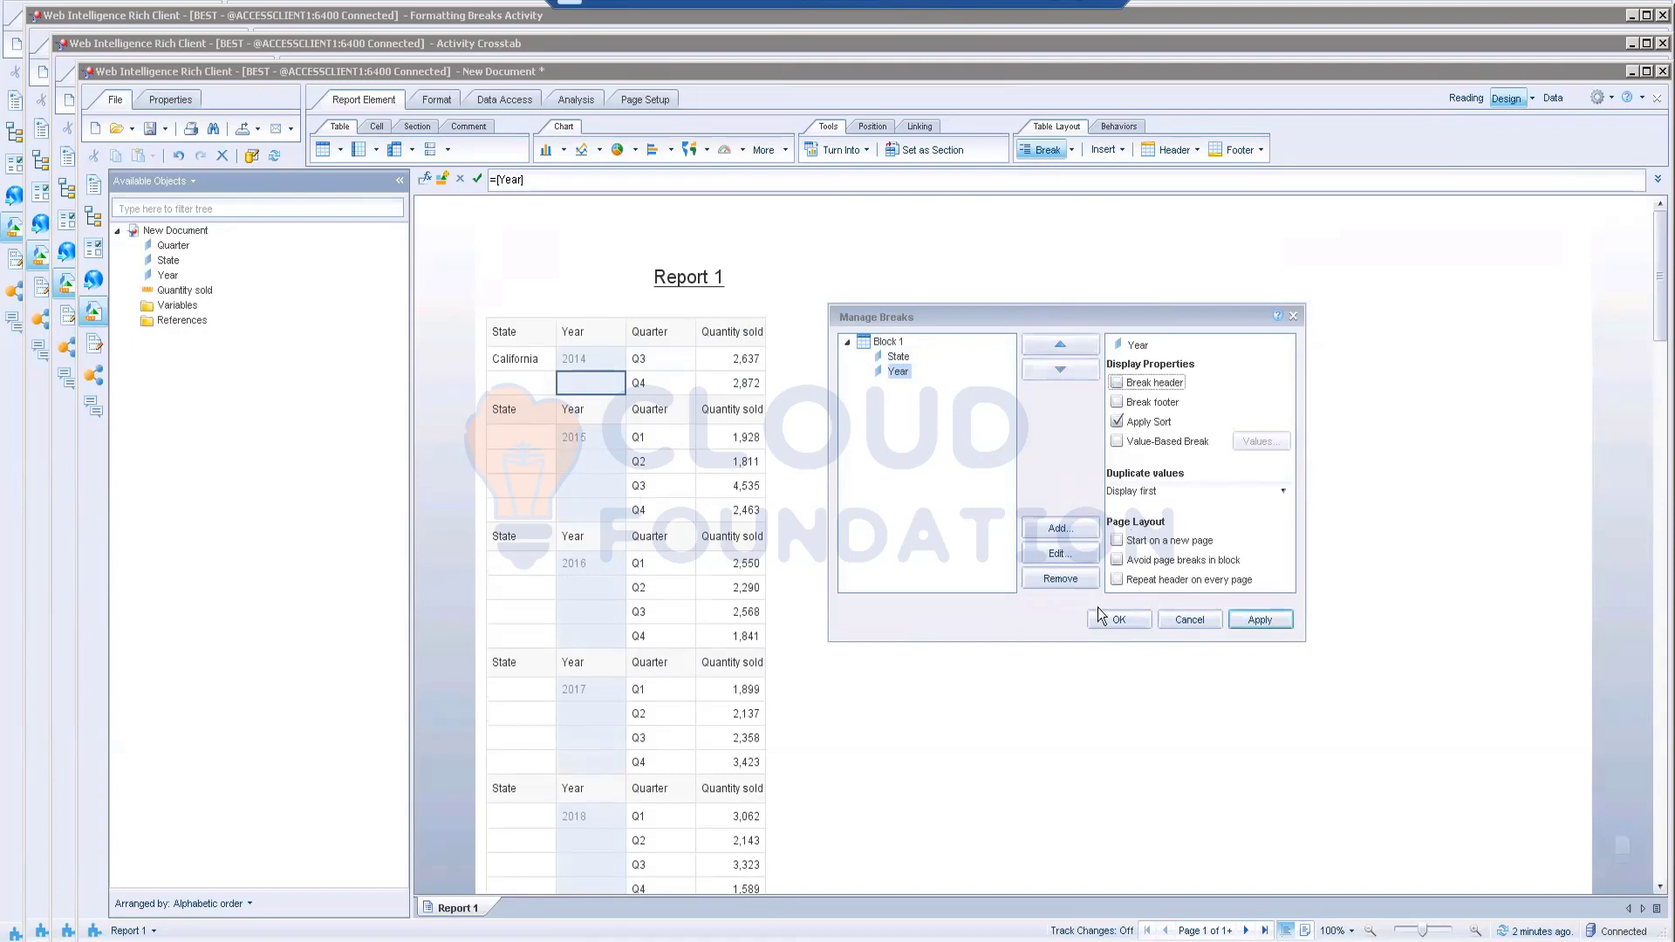
{"action": "left_click", "coordinate": [1116, 619]}
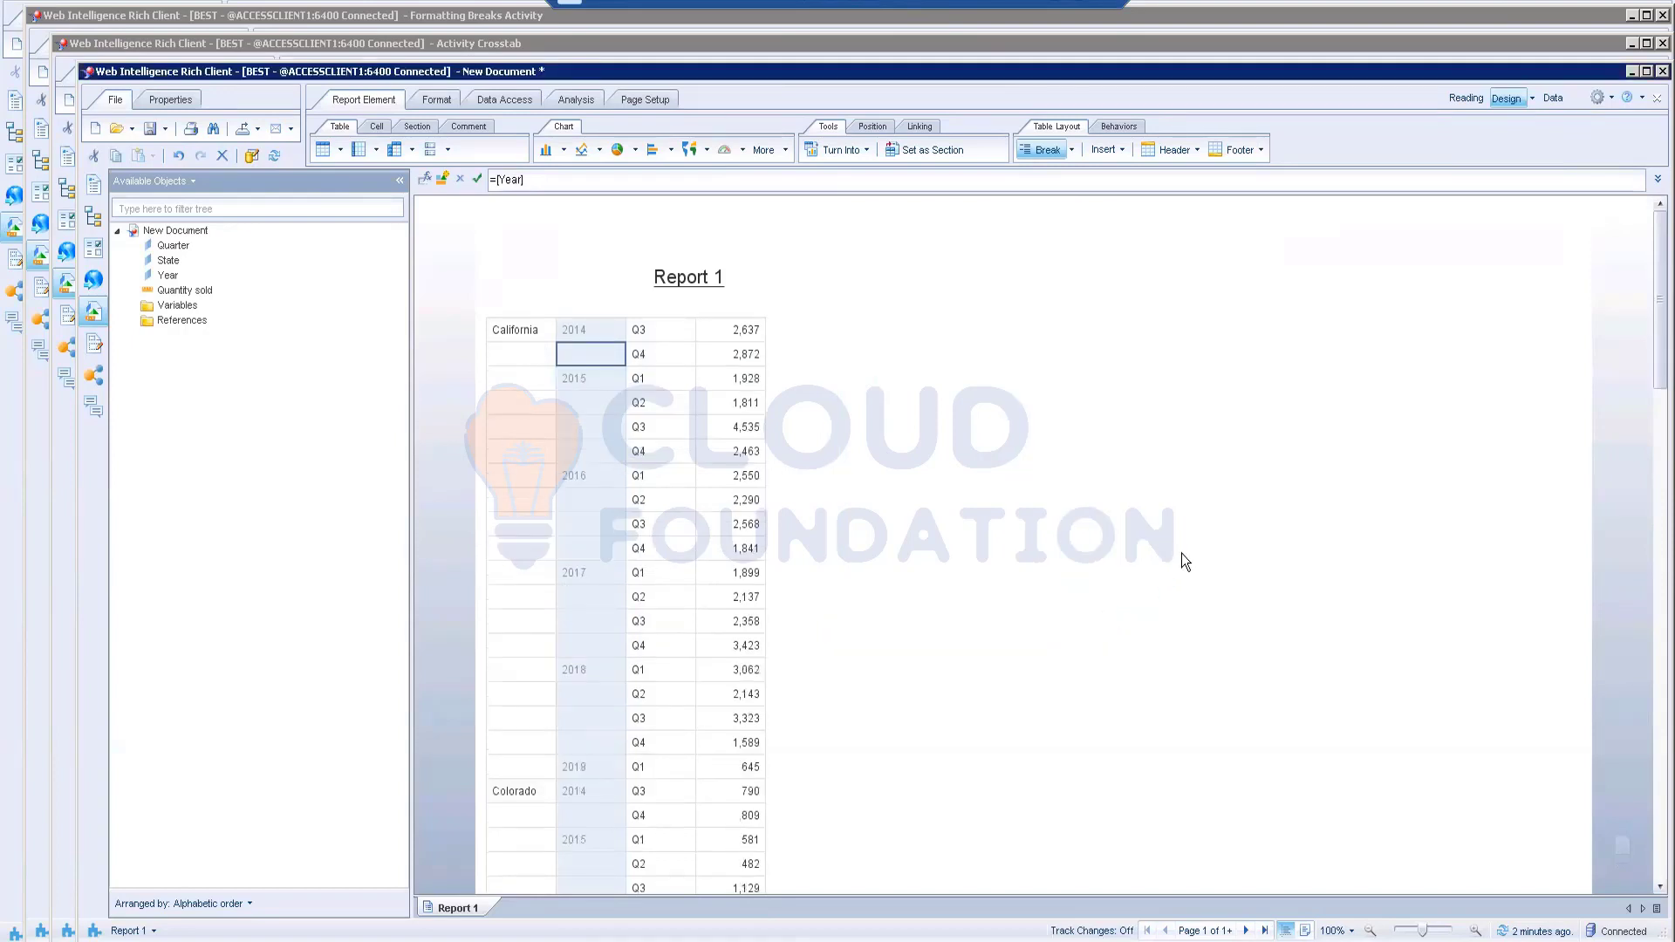
- Turn on the break header for the State break and set its duplicate values to Merge
{"action": "left_click", "coordinate": [525, 404]}
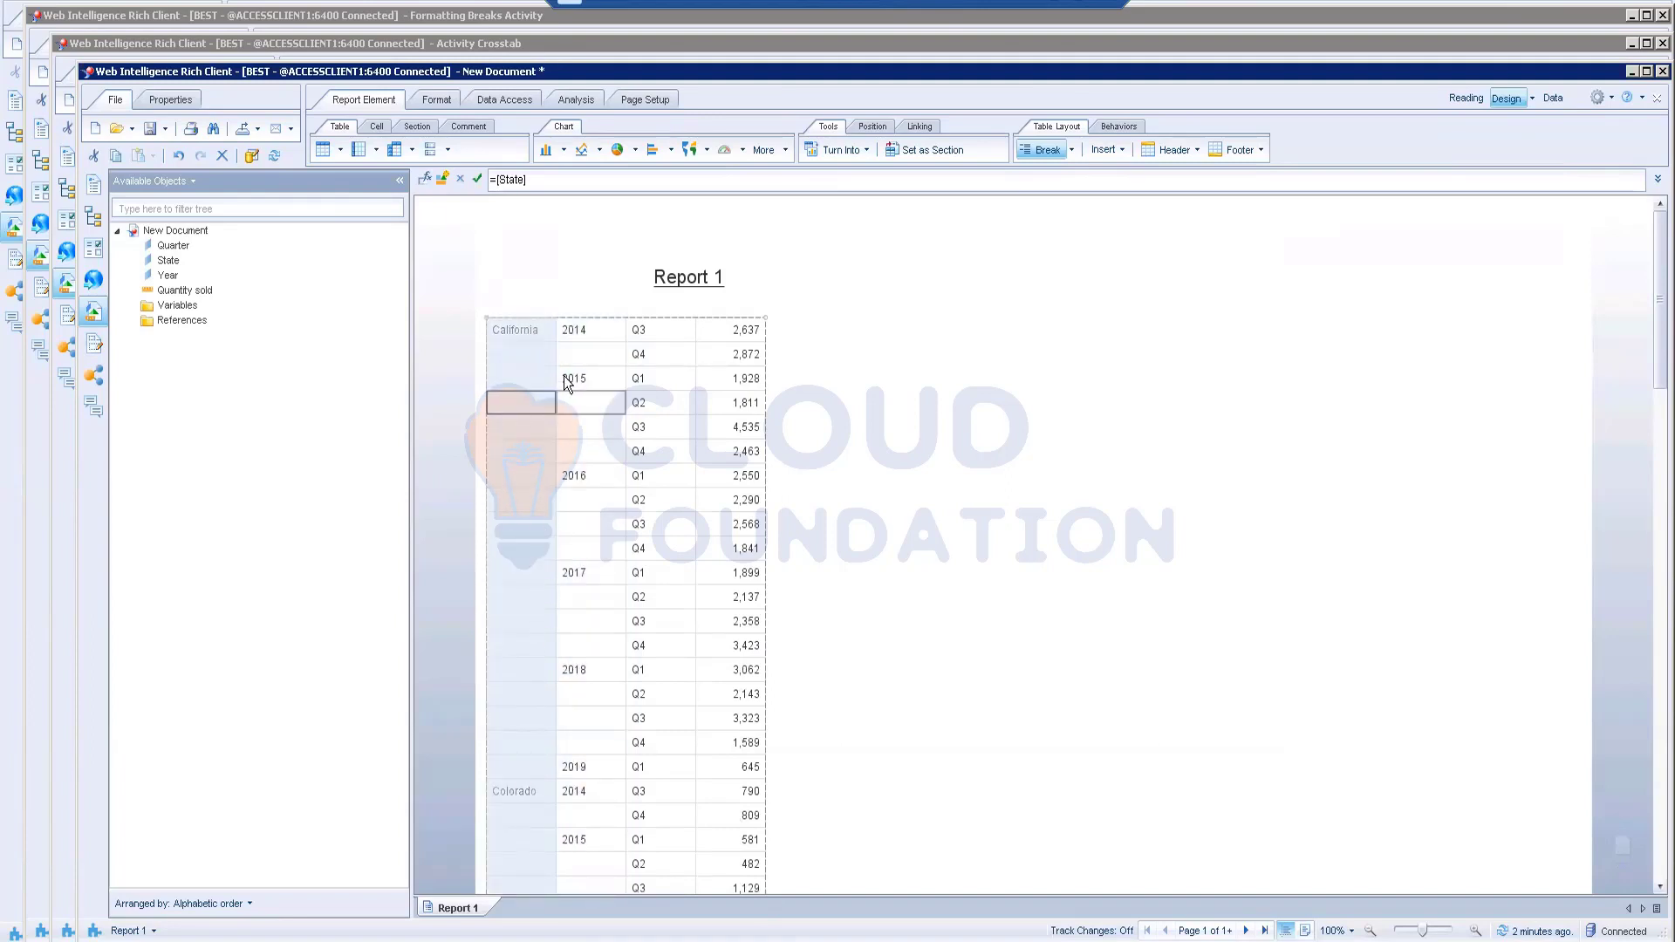
{"action": "left_click", "coordinate": [902, 555]}
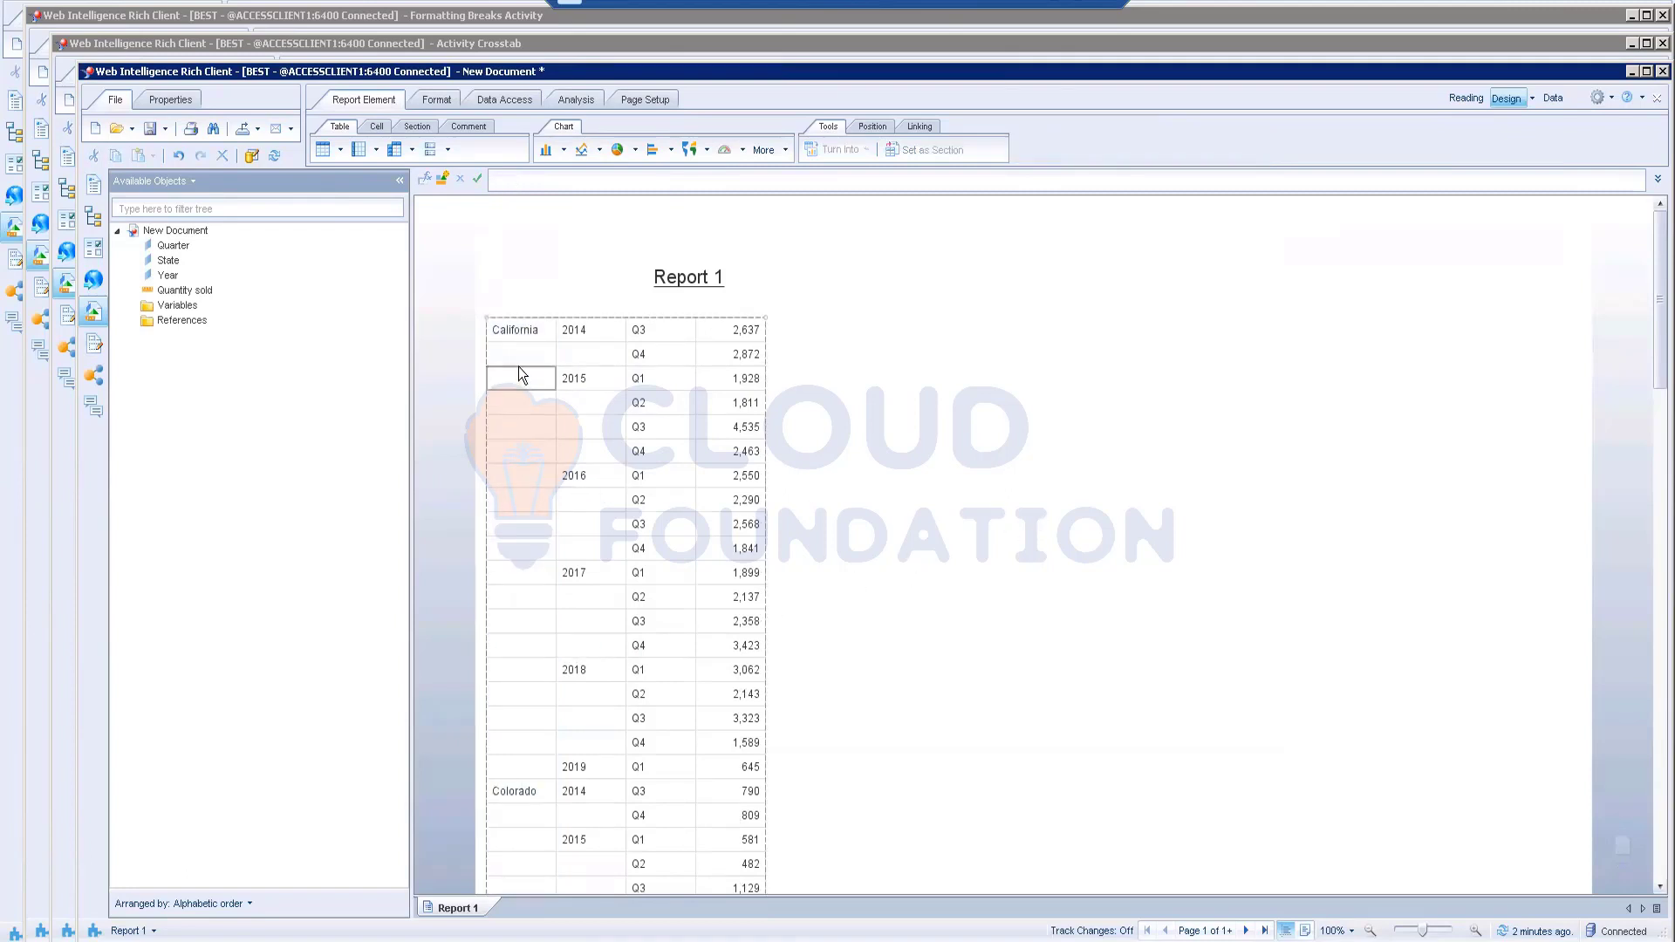
{"action": "left_click", "coordinate": [521, 498]}
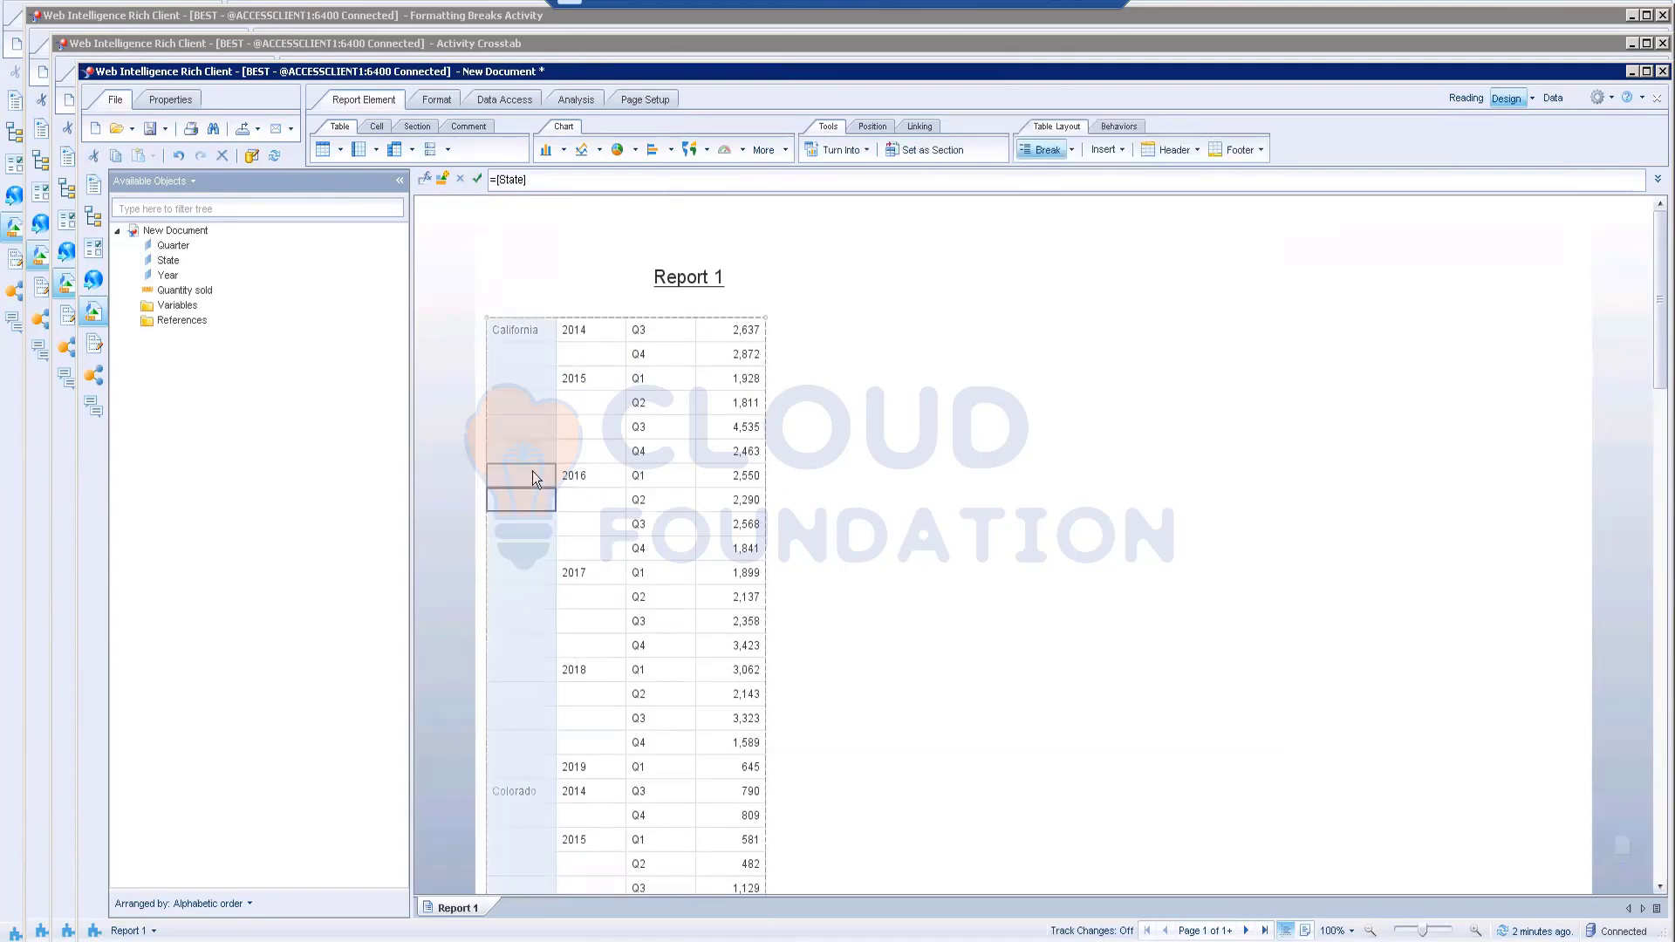
{"action": "right_click", "coordinate": [532, 471]}
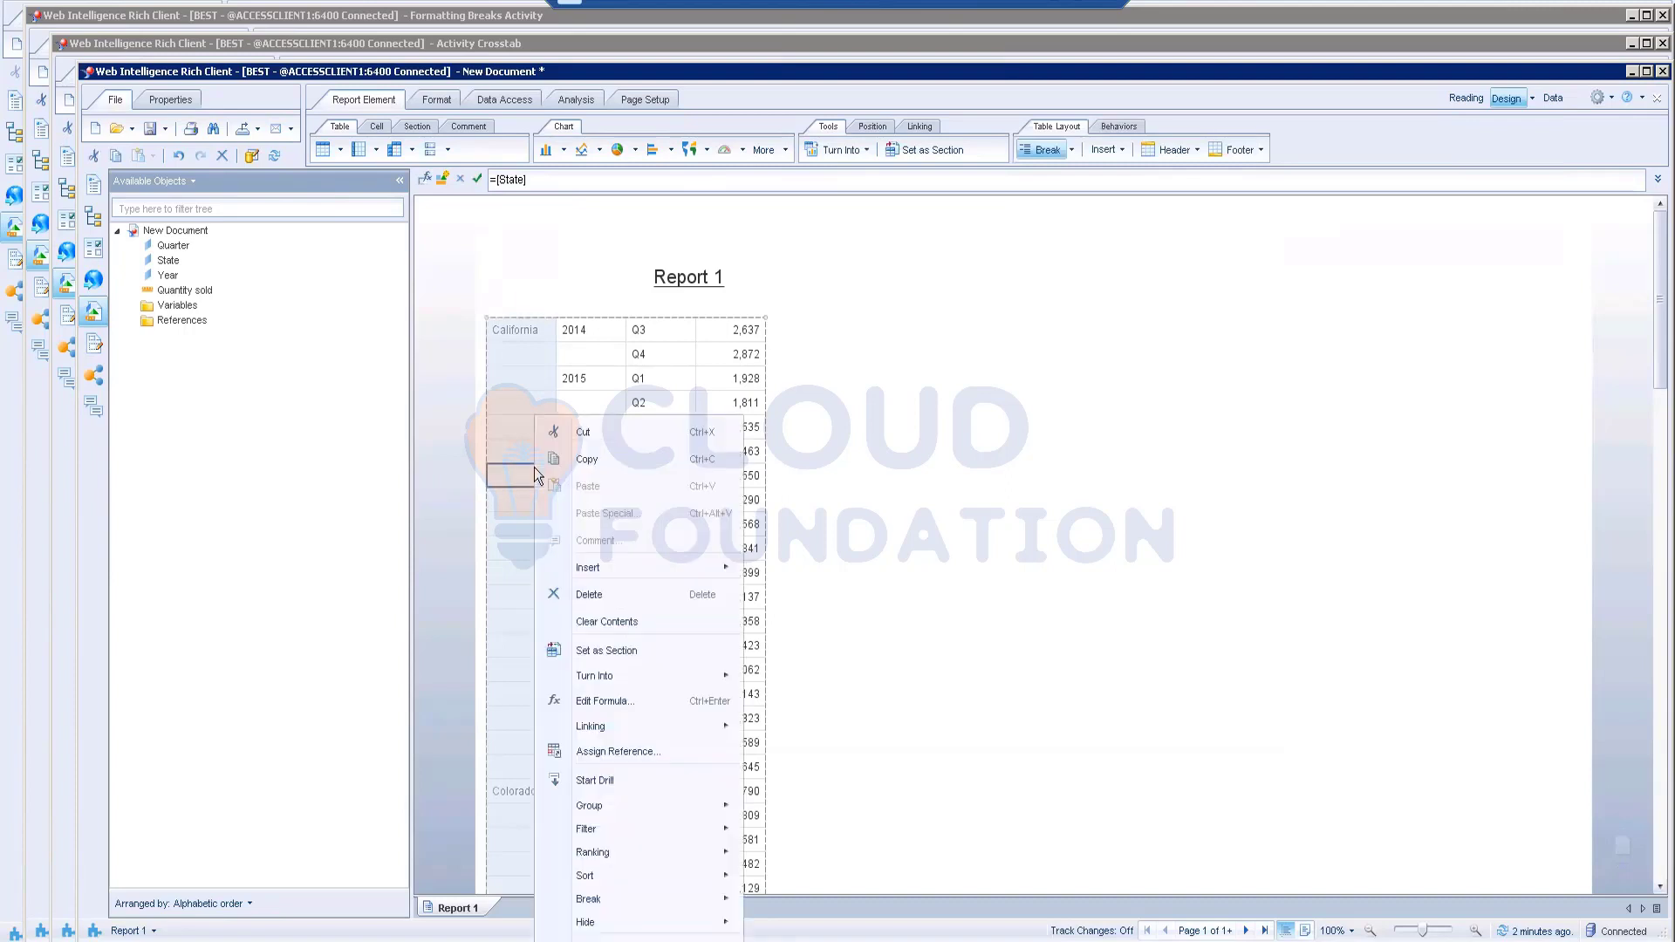
{"action": "mouse_move", "coordinate": [596, 898]}
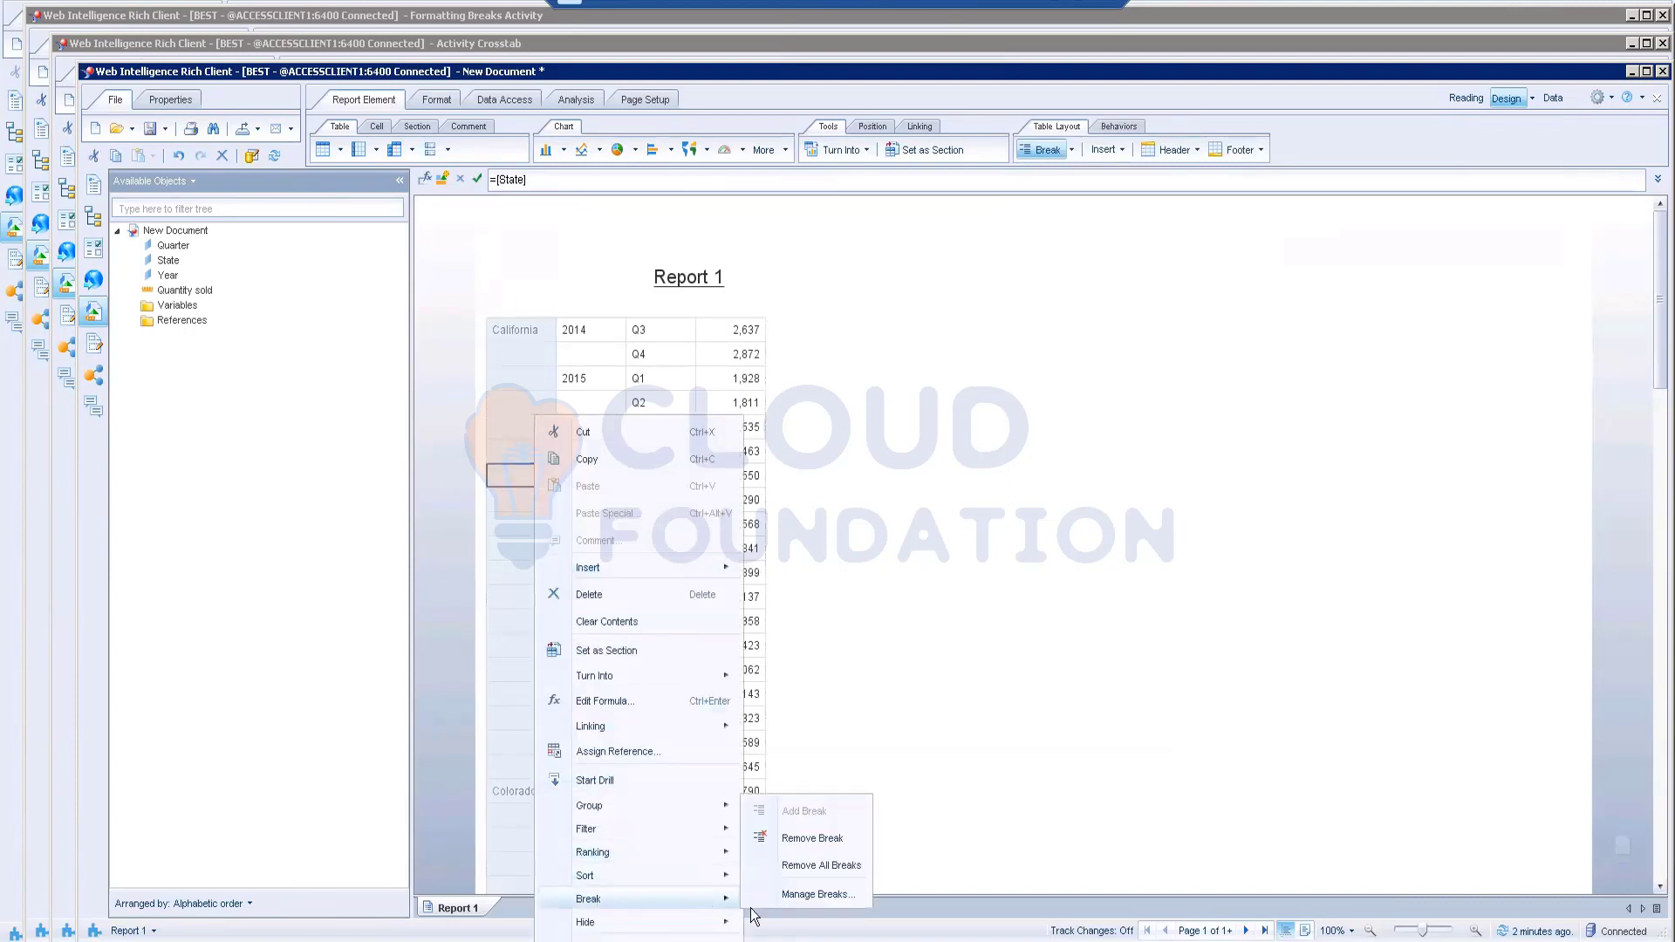
{"action": "left_click", "coordinate": [809, 896]}
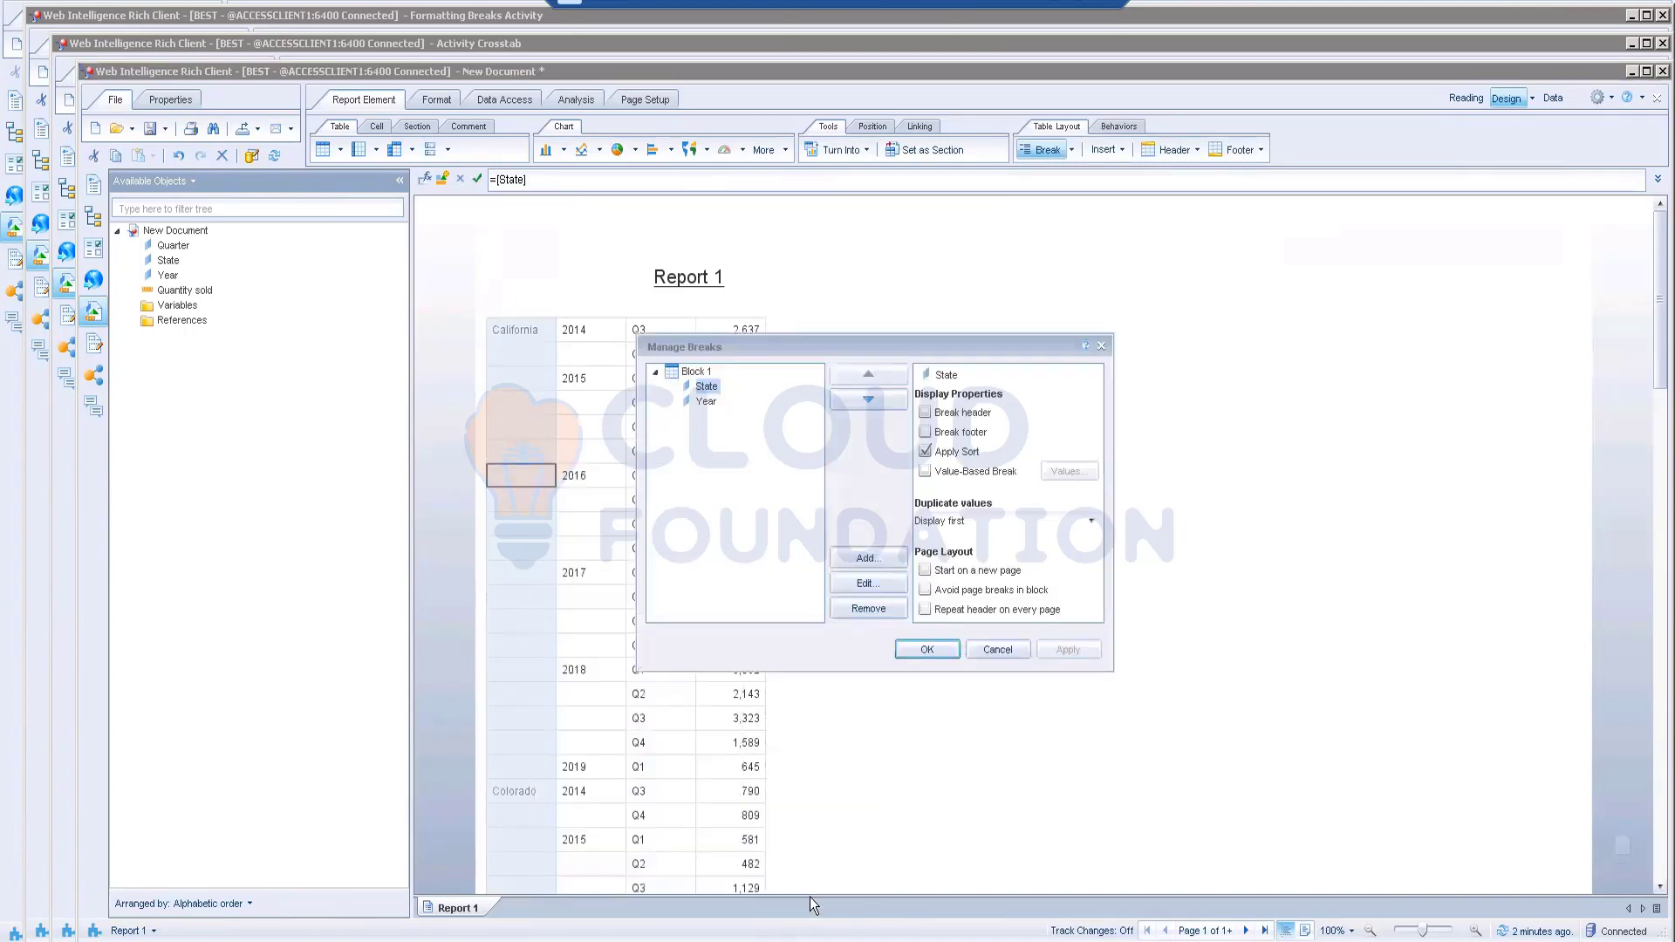
{"action": "left_click", "coordinate": [949, 416]}
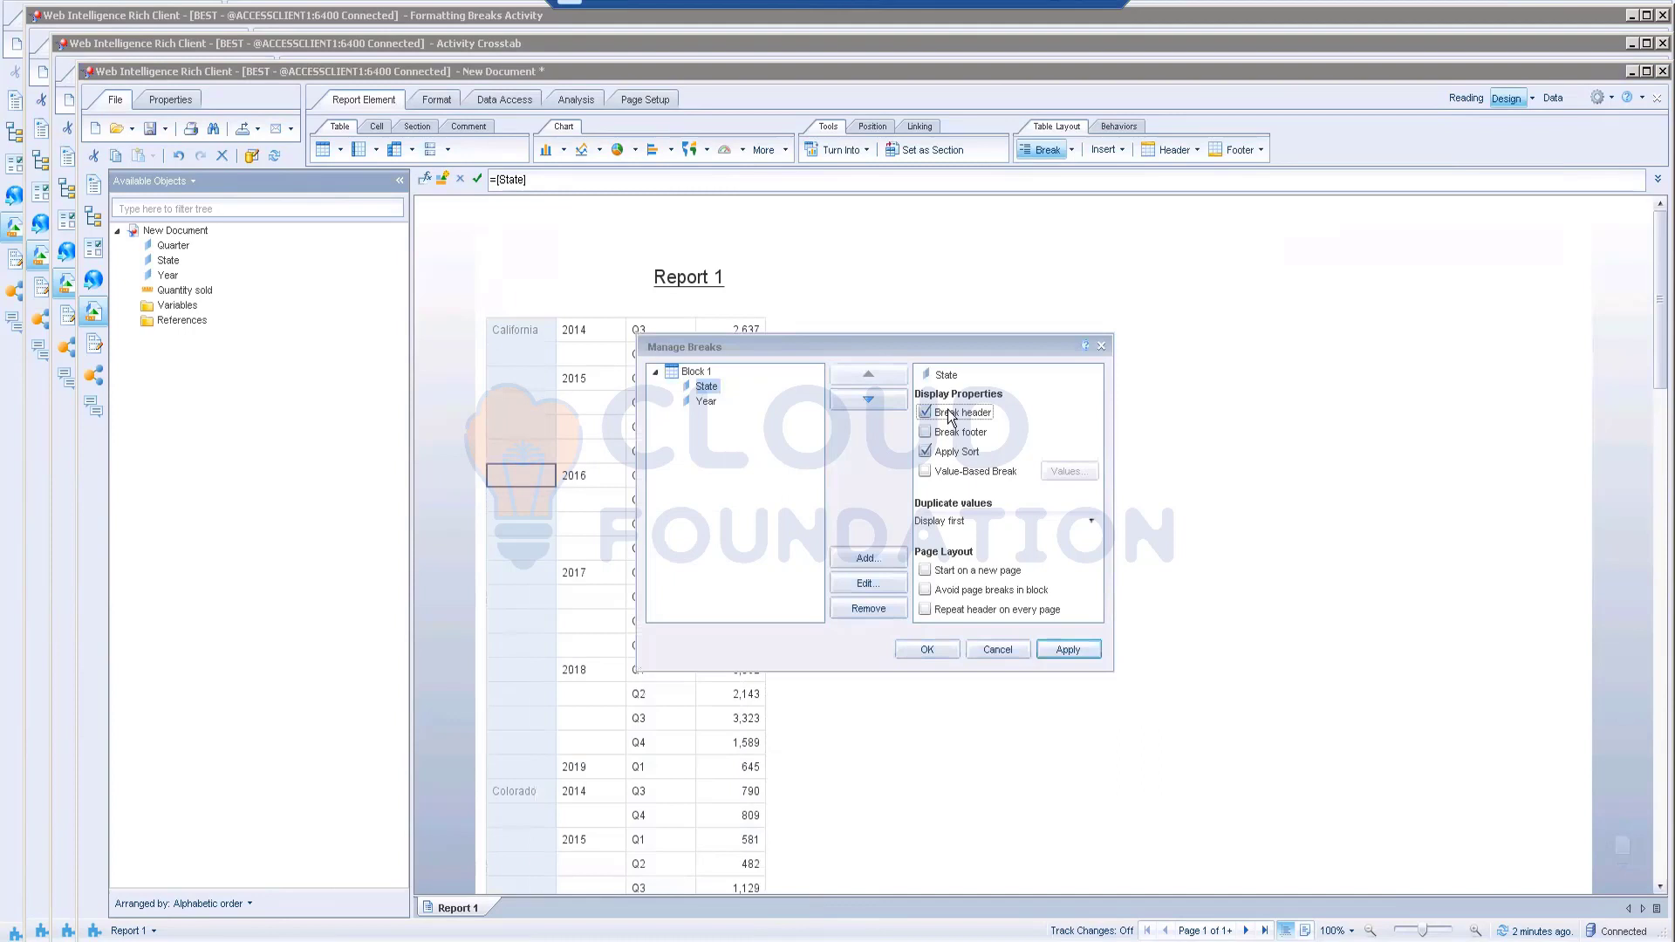
{"action": "left_click", "coordinate": [961, 521]}
{"action": "left_click", "coordinate": [930, 571]}
{"action": "left_click", "coordinate": [1069, 650]}
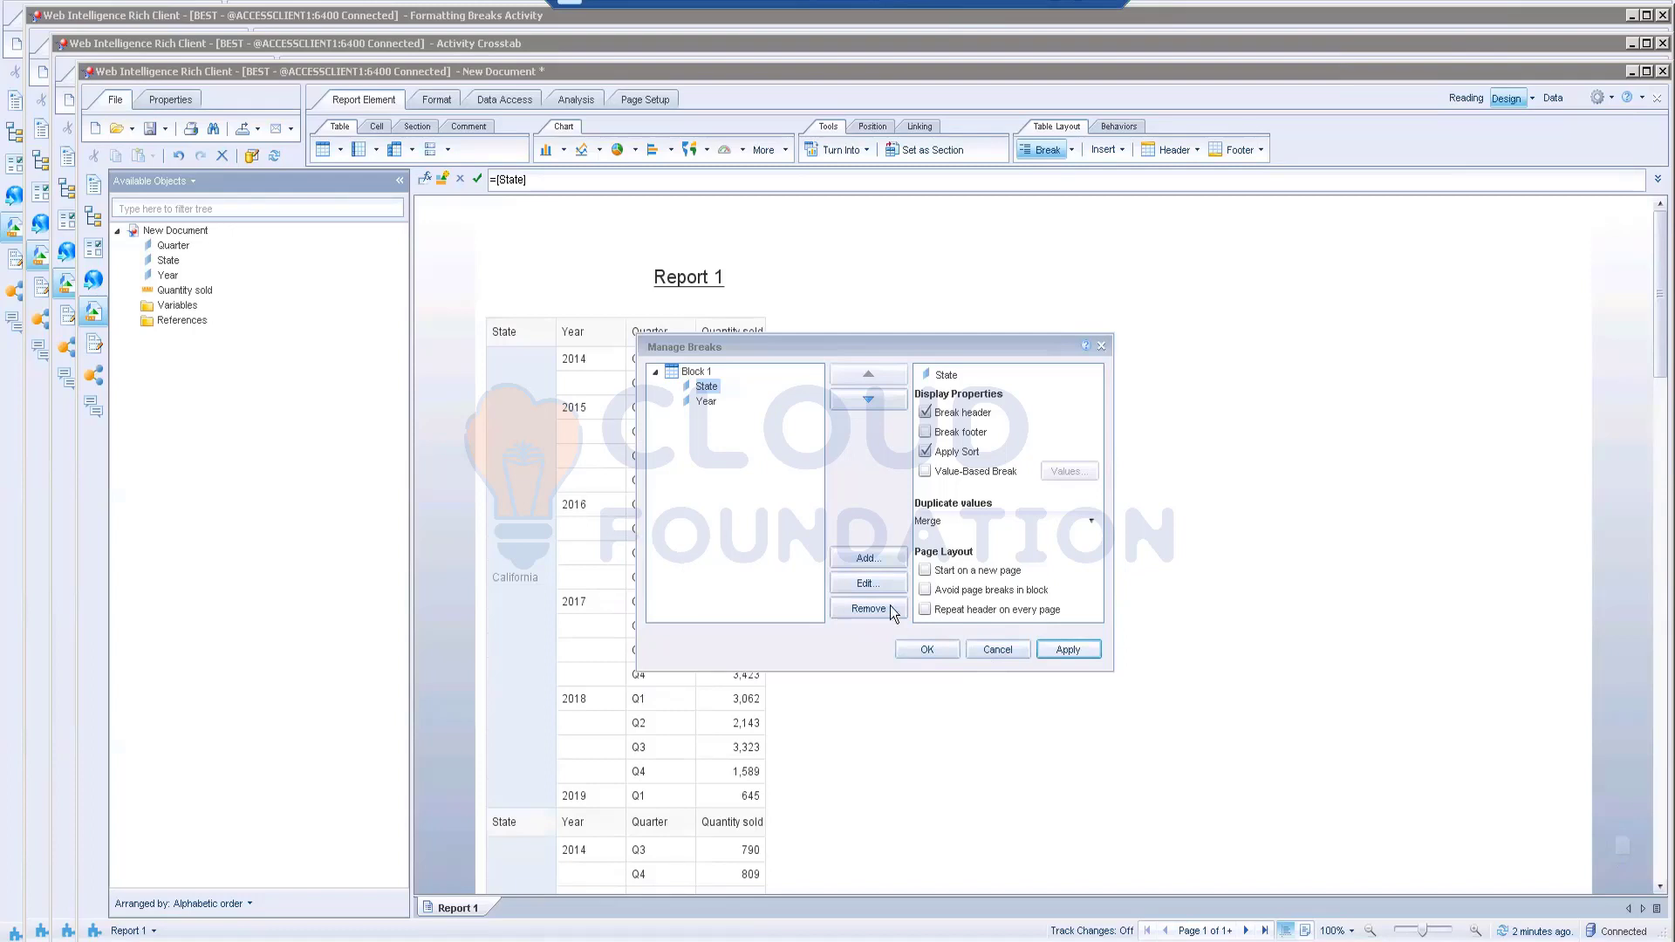
{"action": "left_click", "coordinate": [927, 650]}
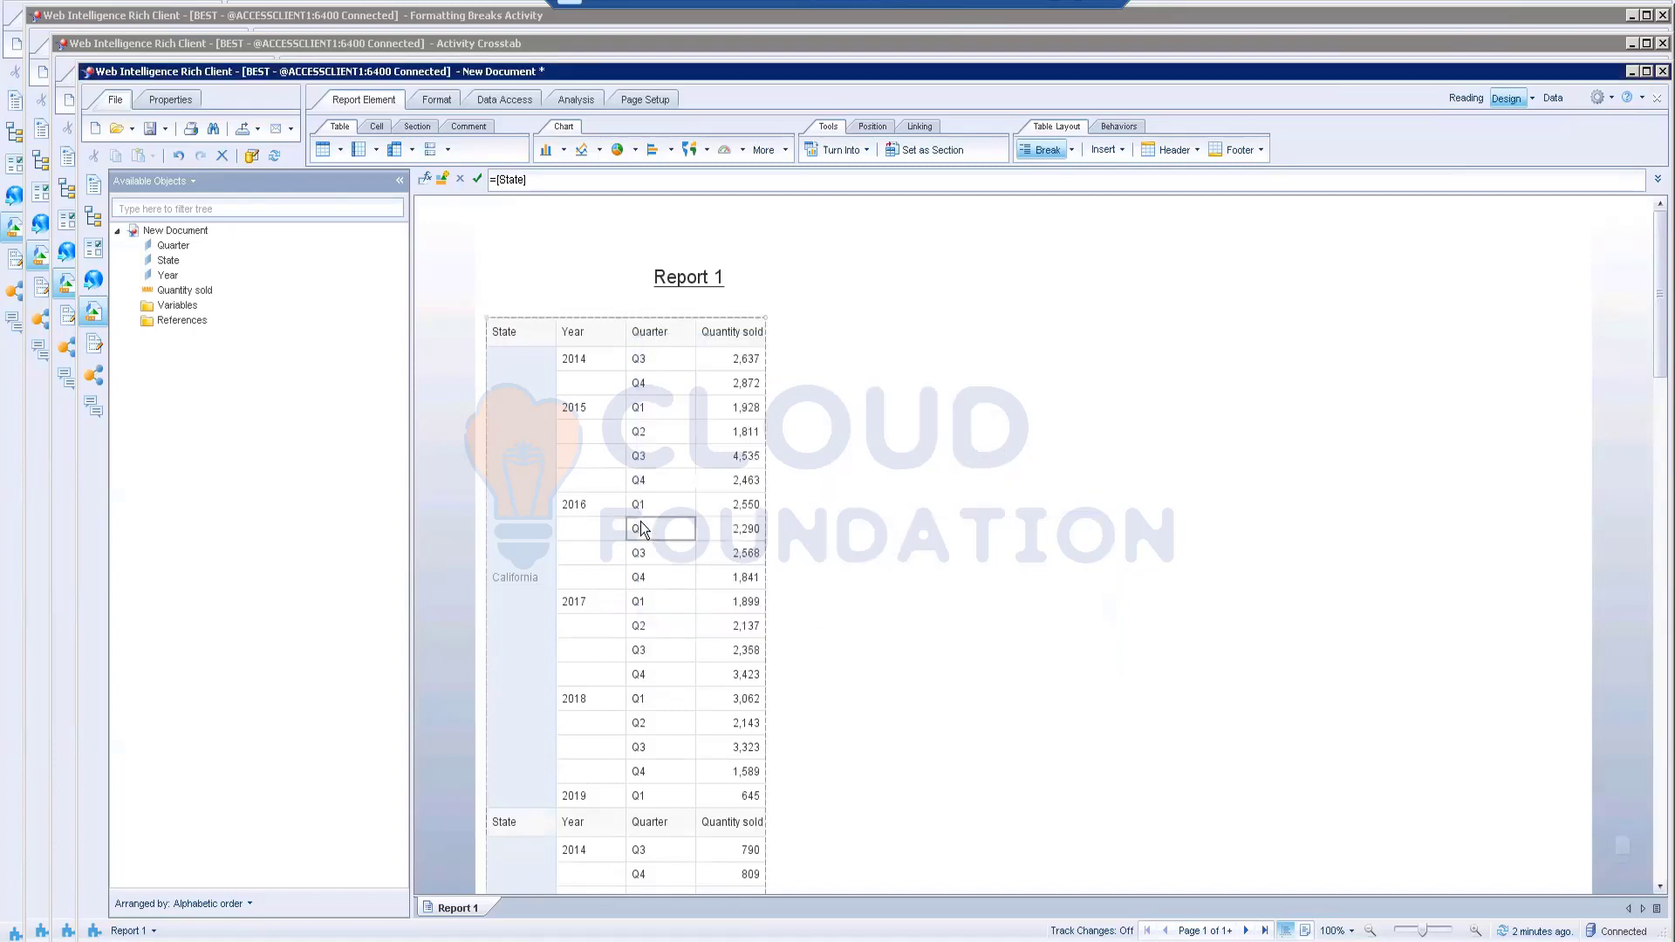
- Set the duplicate values of the Year break to Merge
{"action": "left_click", "coordinate": [602, 478]}
{"action": "right_click", "coordinate": [602, 478]}
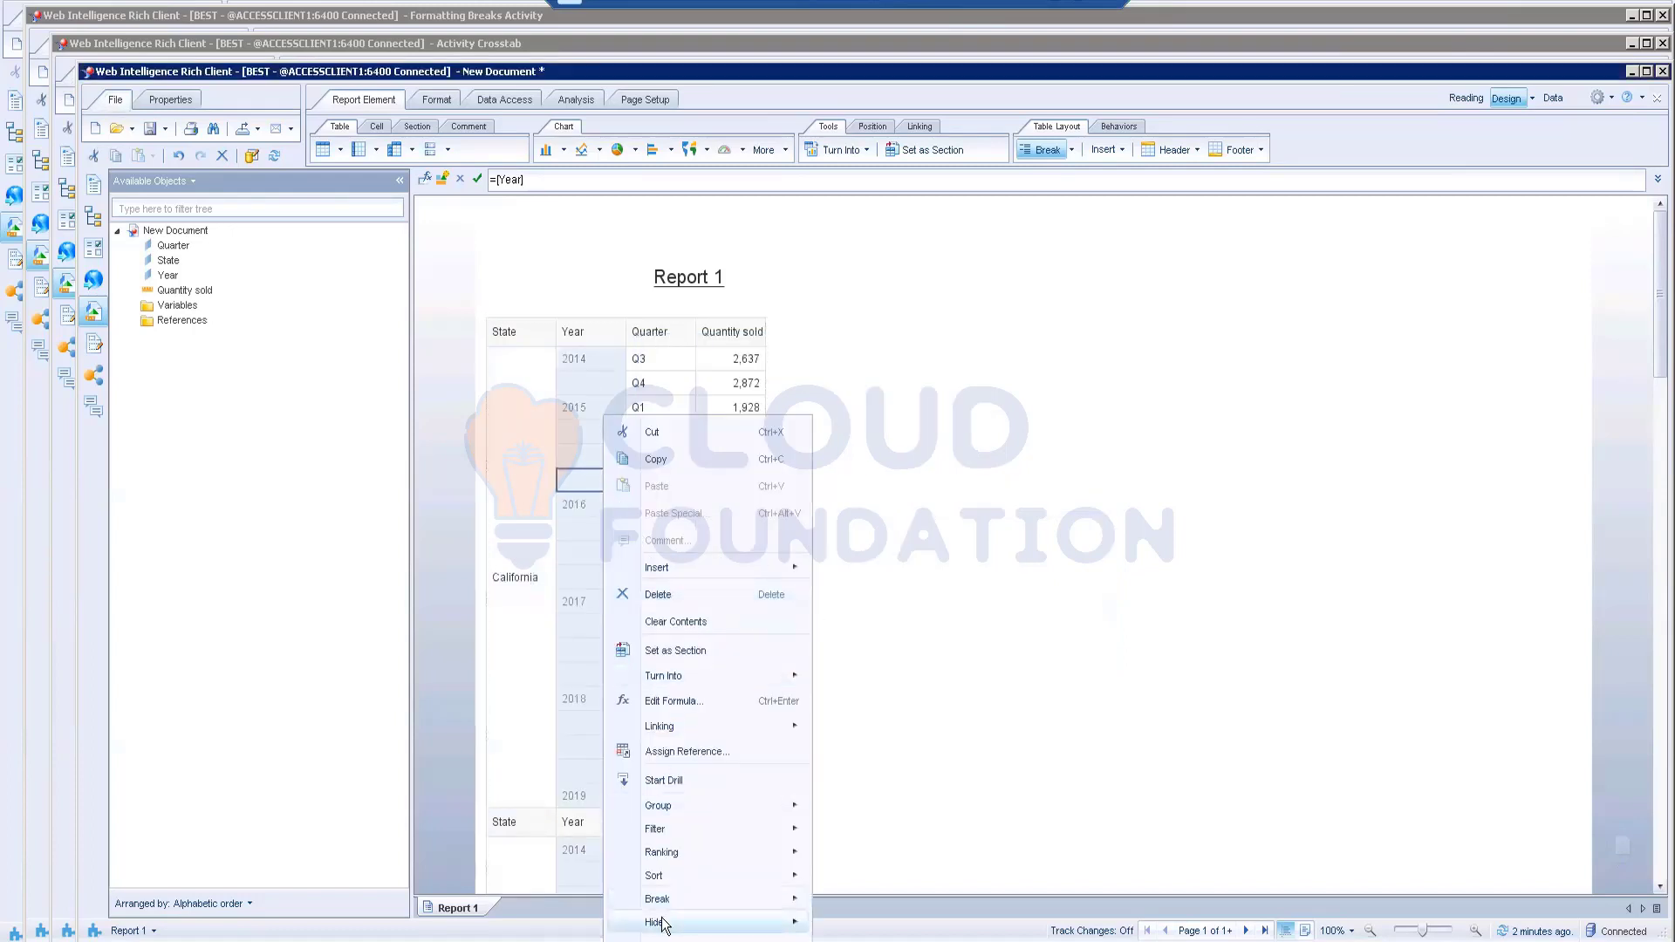
{"action": "mouse_move", "coordinate": [663, 898]}
{"action": "left_click", "coordinate": [882, 900]}
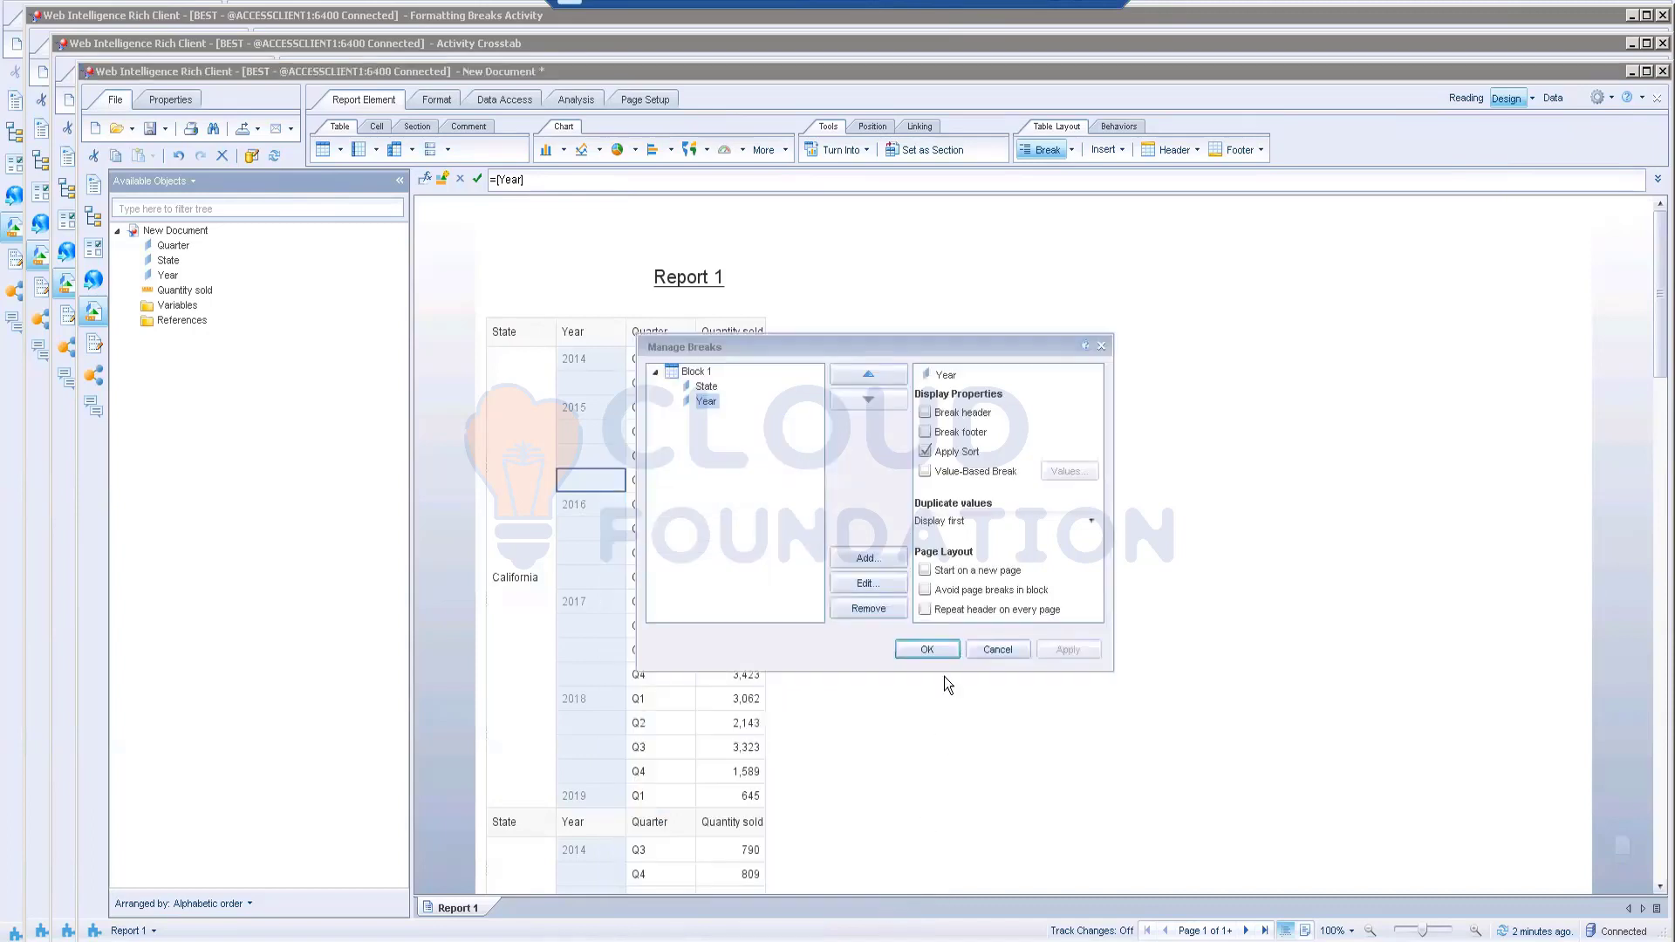
{"action": "left_click", "coordinate": [985, 523]}
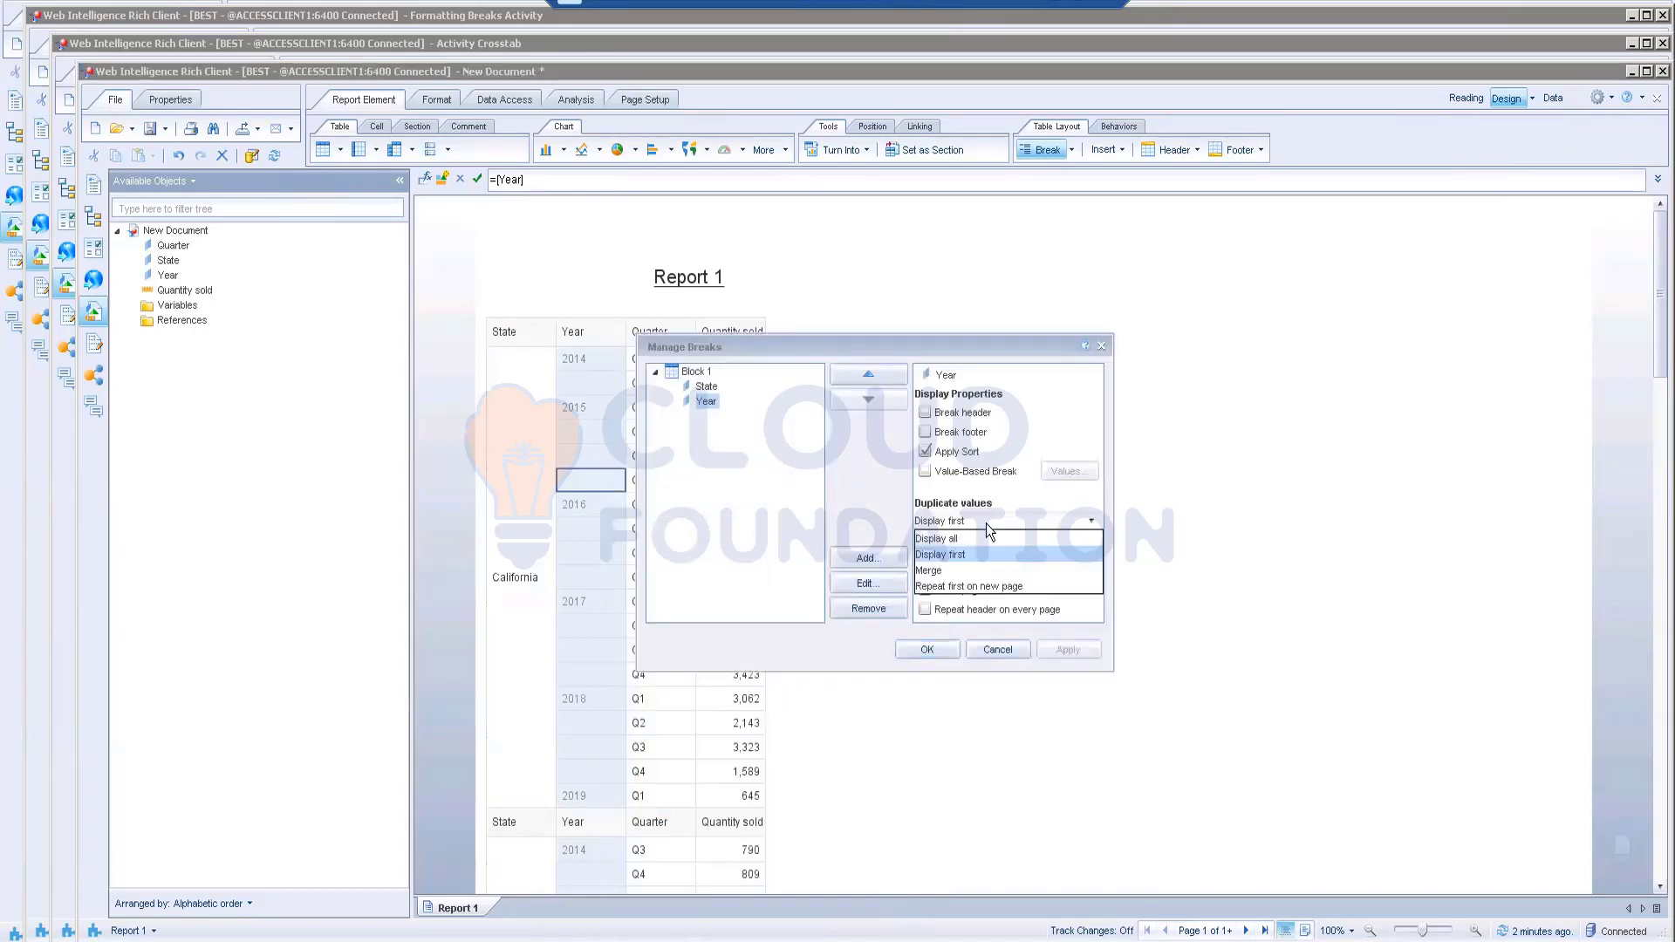
{"action": "left_click", "coordinate": [923, 571]}
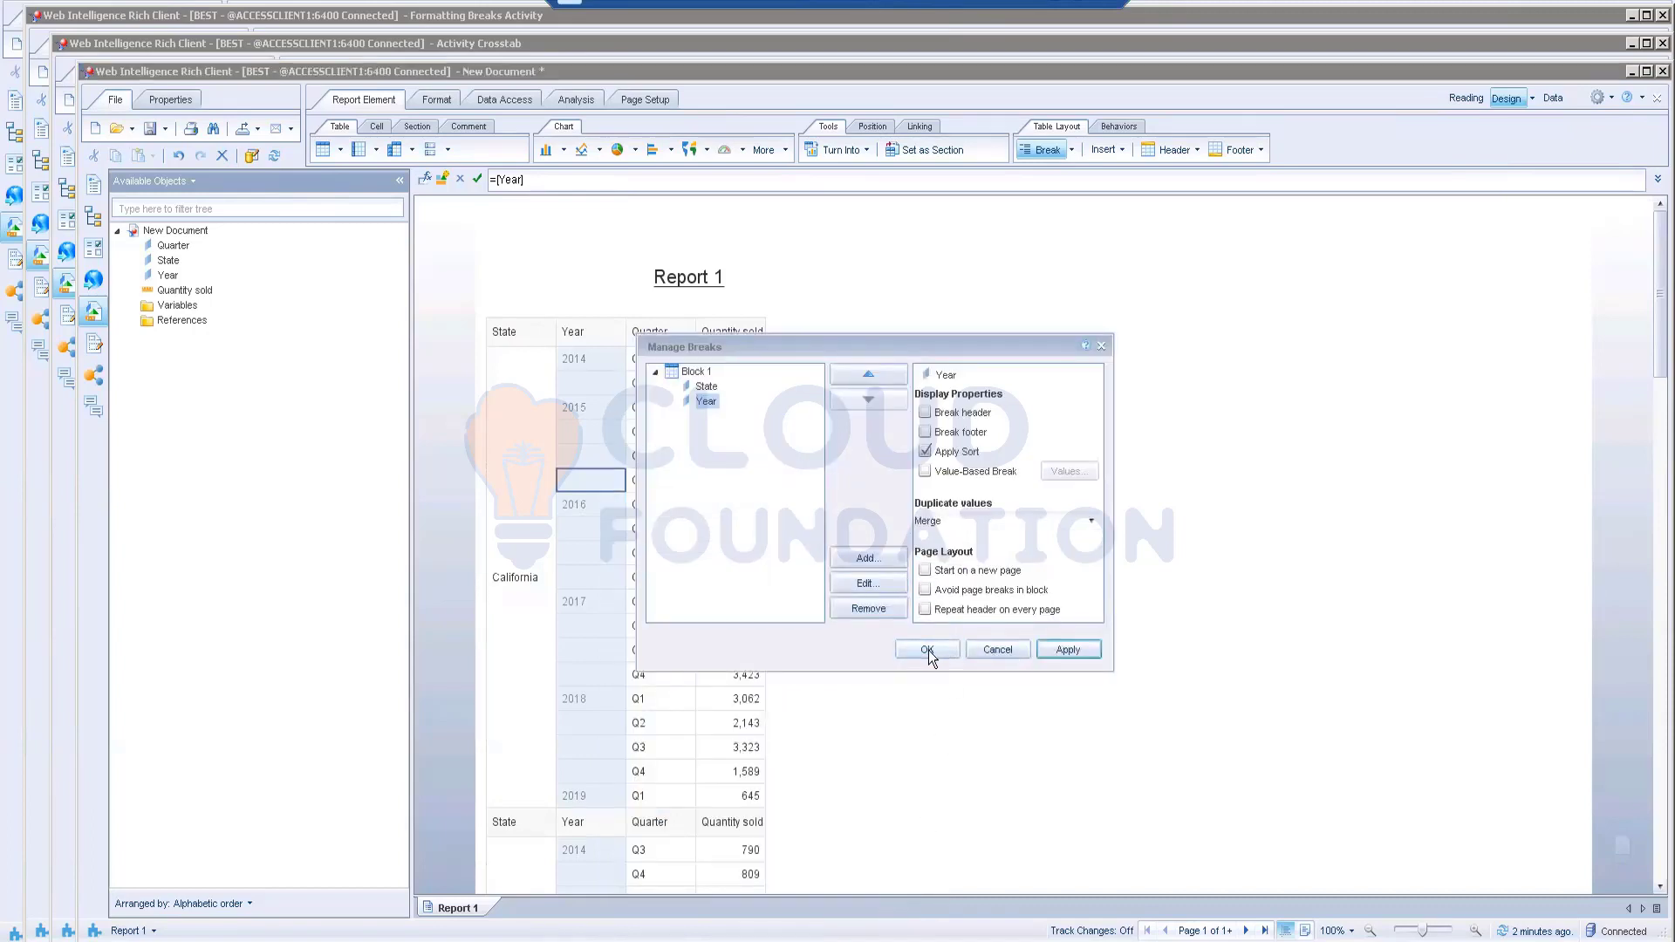
{"action": "left_click", "coordinate": [928, 651]}
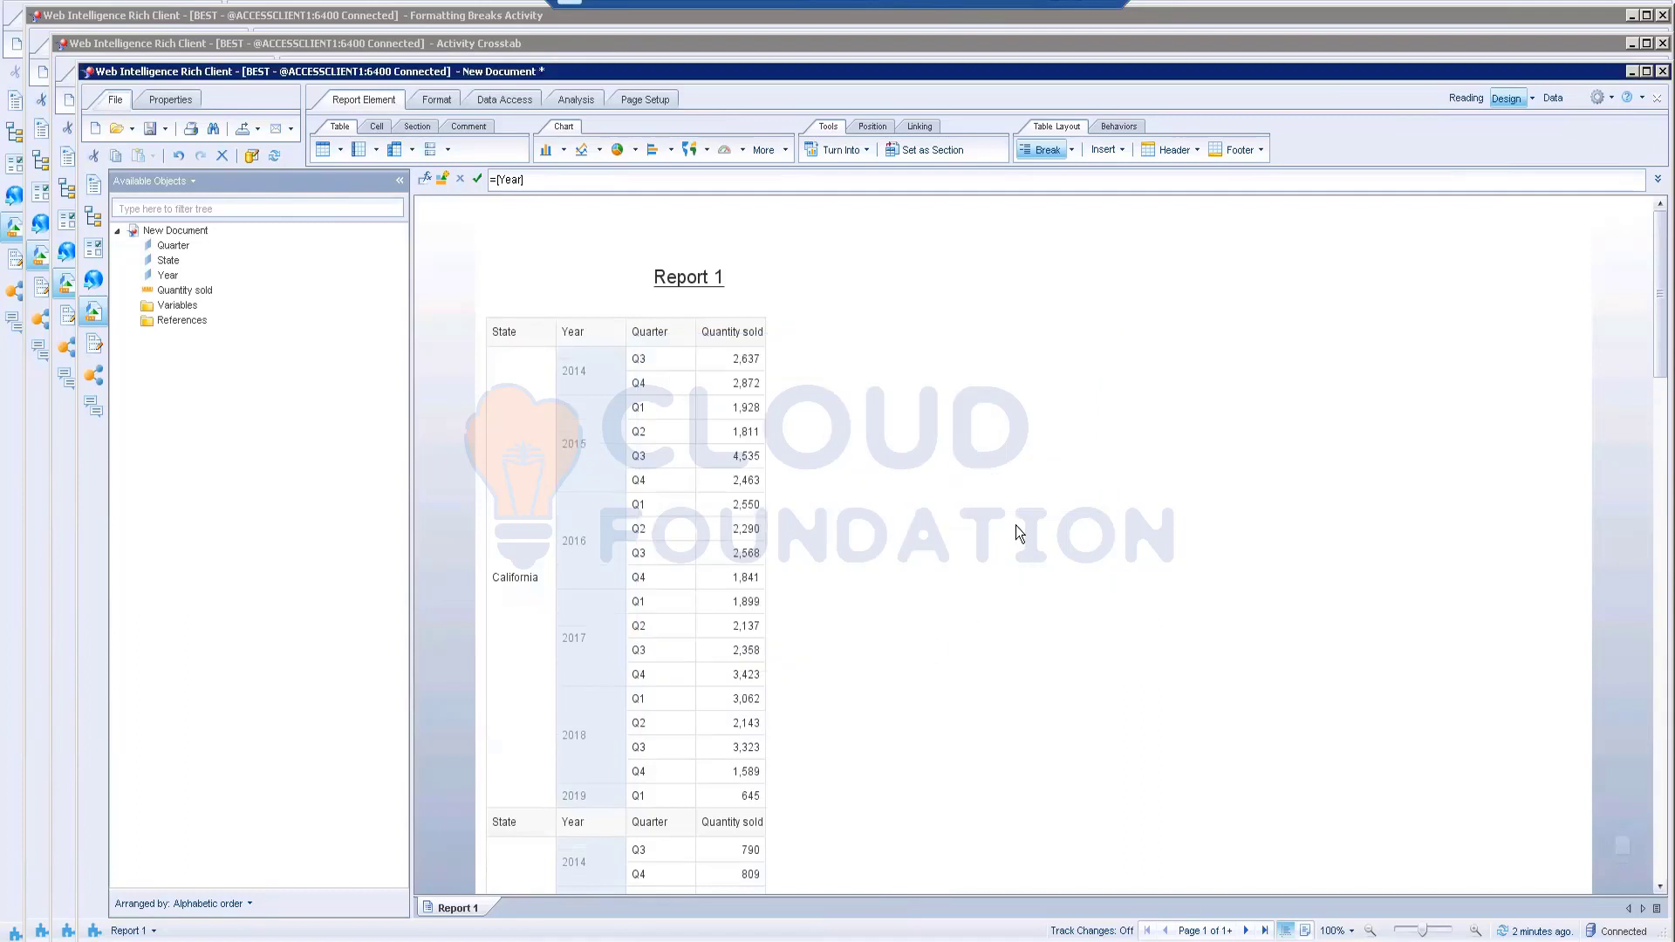
- Review the Activity 3 instructions and the sample table in the Word document
{"action": "left_click", "coordinate": [1018, 533]}
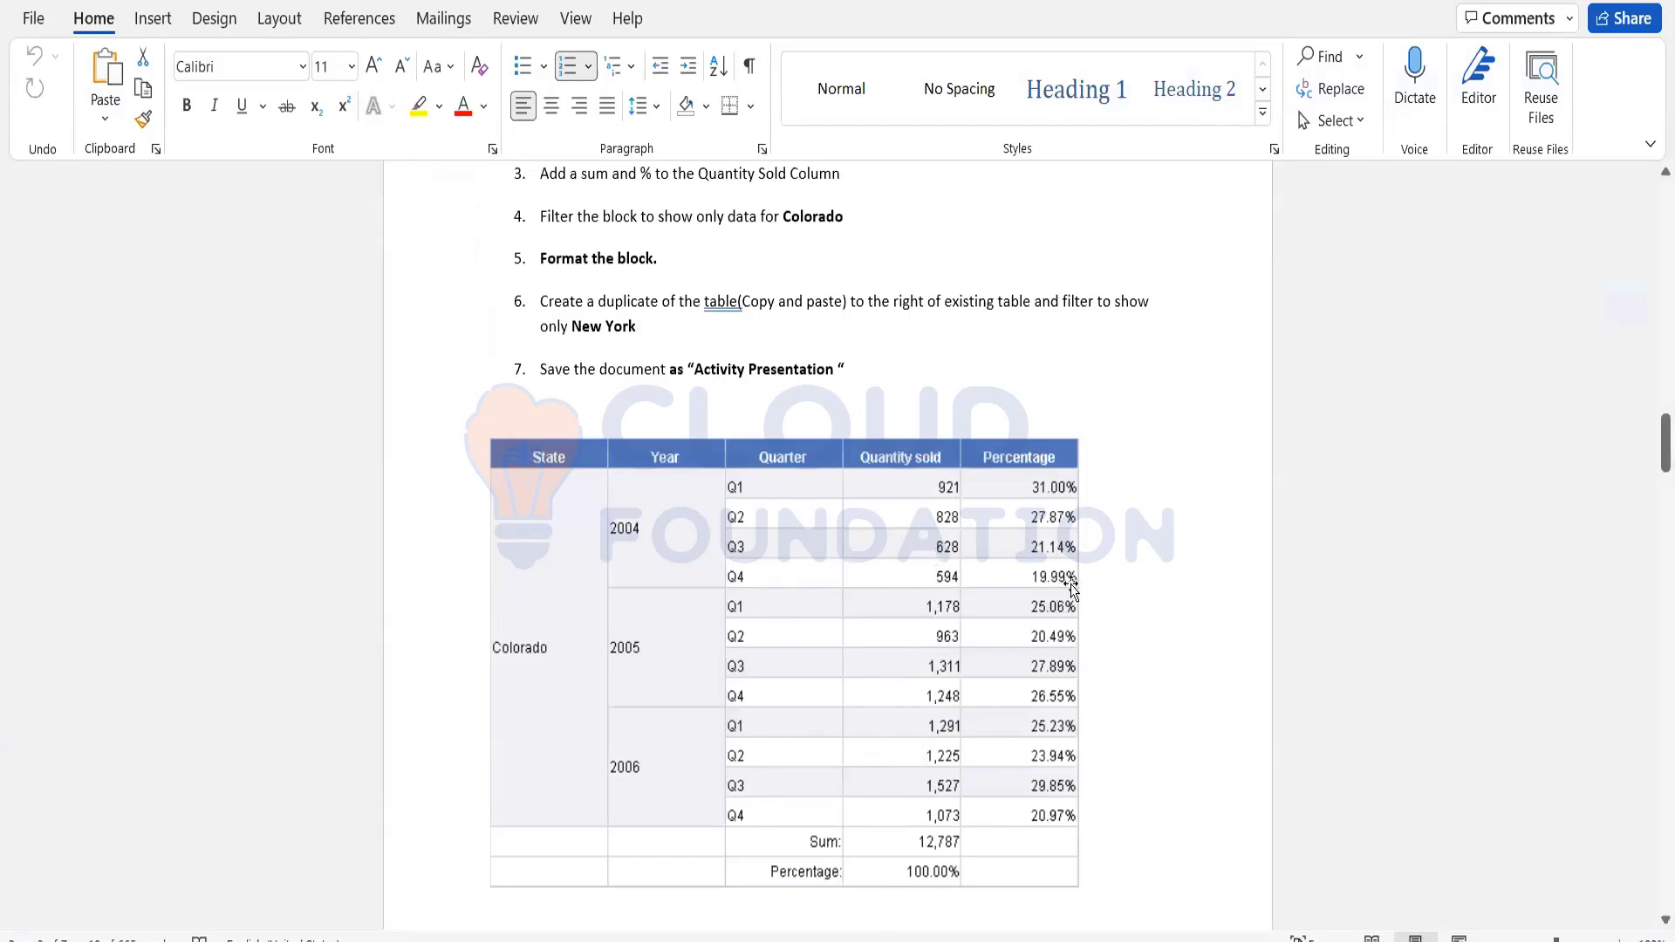
{"action": "scroll", "coordinate": [797, 348], "scroll_direction": "up", "scroll_amount": 1}
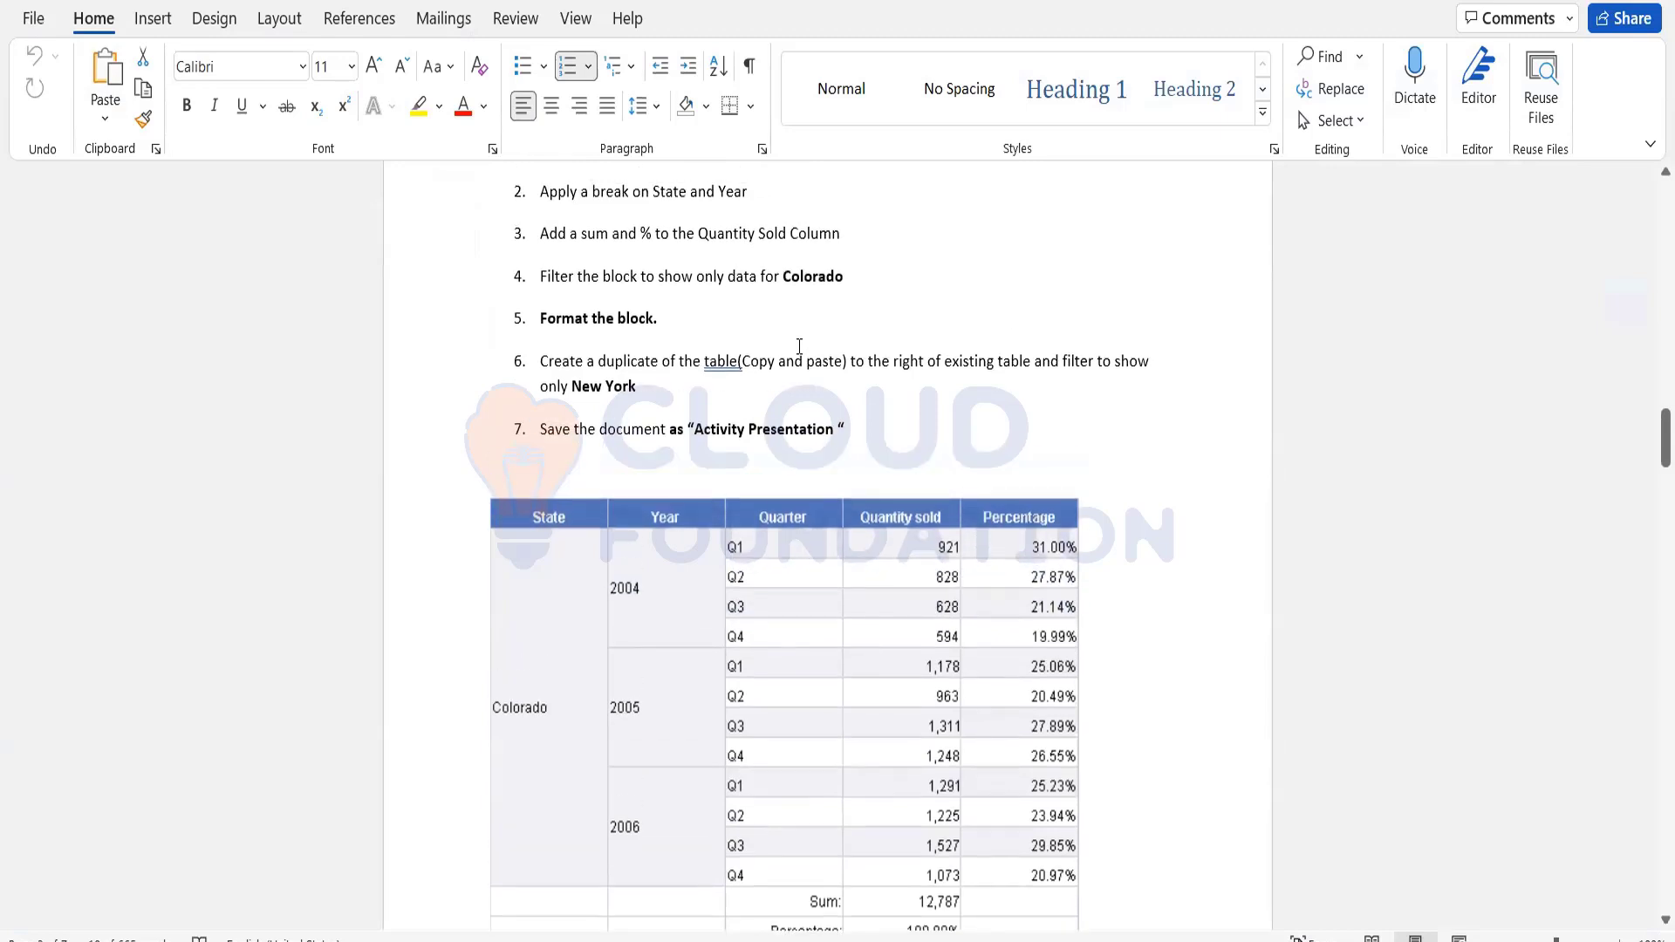
{"action": "scroll", "coordinate": [799, 347], "scroll_direction": "up", "scroll_amount": 1}
{"action": "scroll", "coordinate": [798, 347], "scroll_direction": "down", "scroll_amount": 1}
{"action": "scroll", "coordinate": [799, 346], "scroll_direction": "up", "scroll_amount": 2}
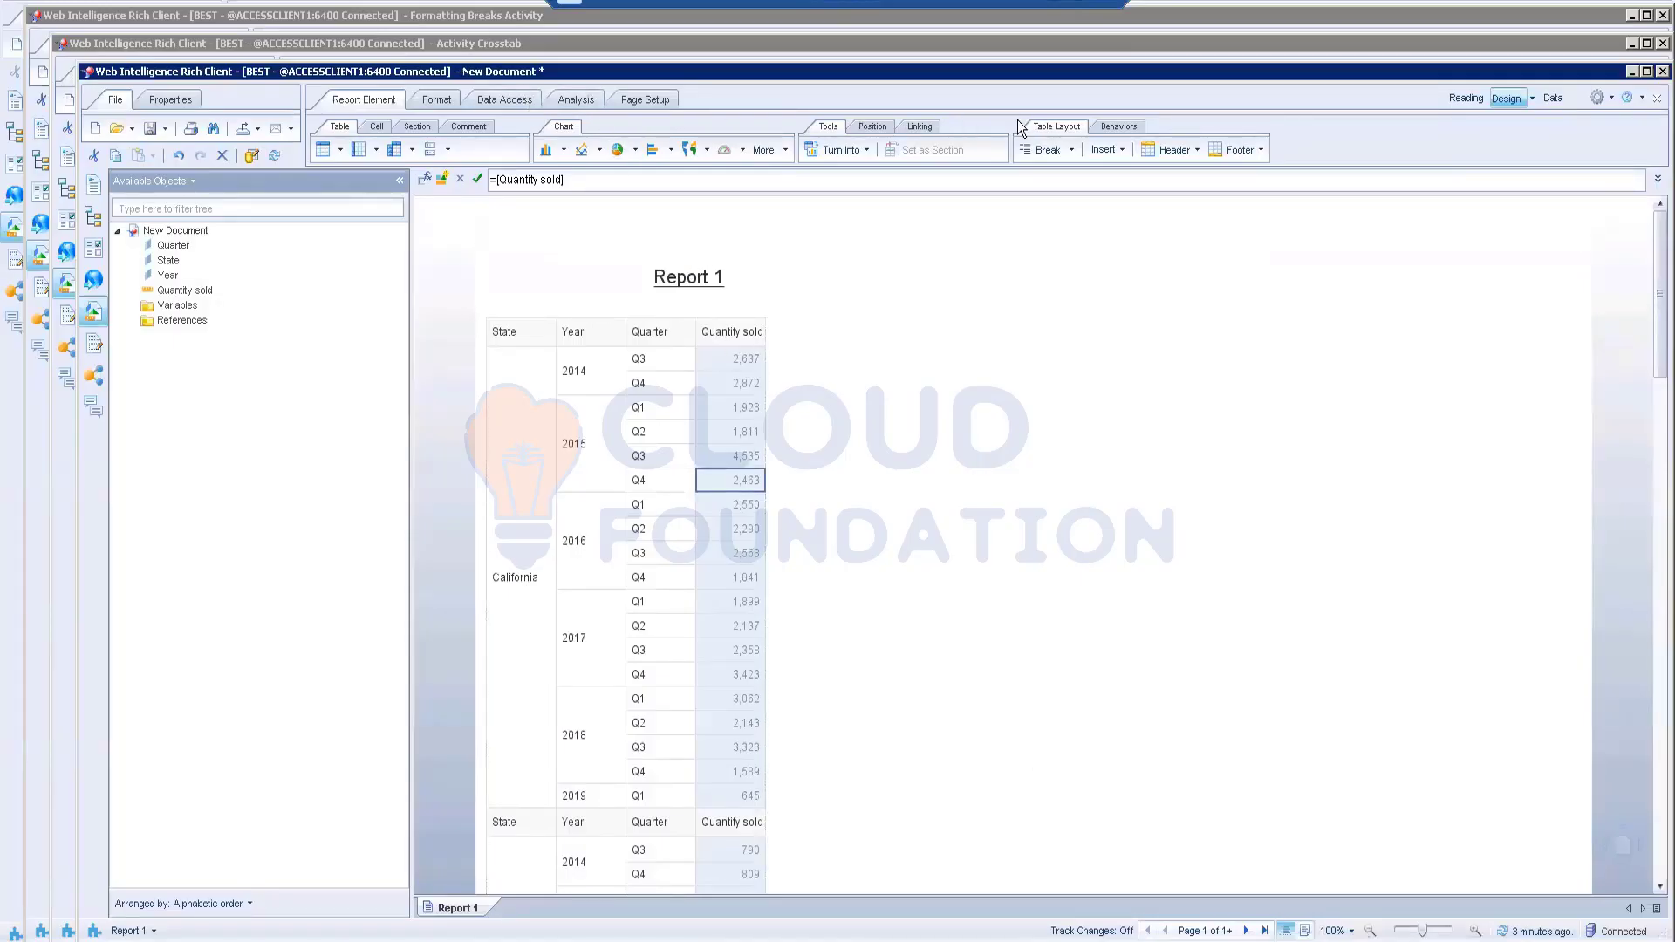
- Add a Sum calculation to the Quantity sold column and look through the table for its total row
{"action": "left_click", "coordinate": [593, 100]}
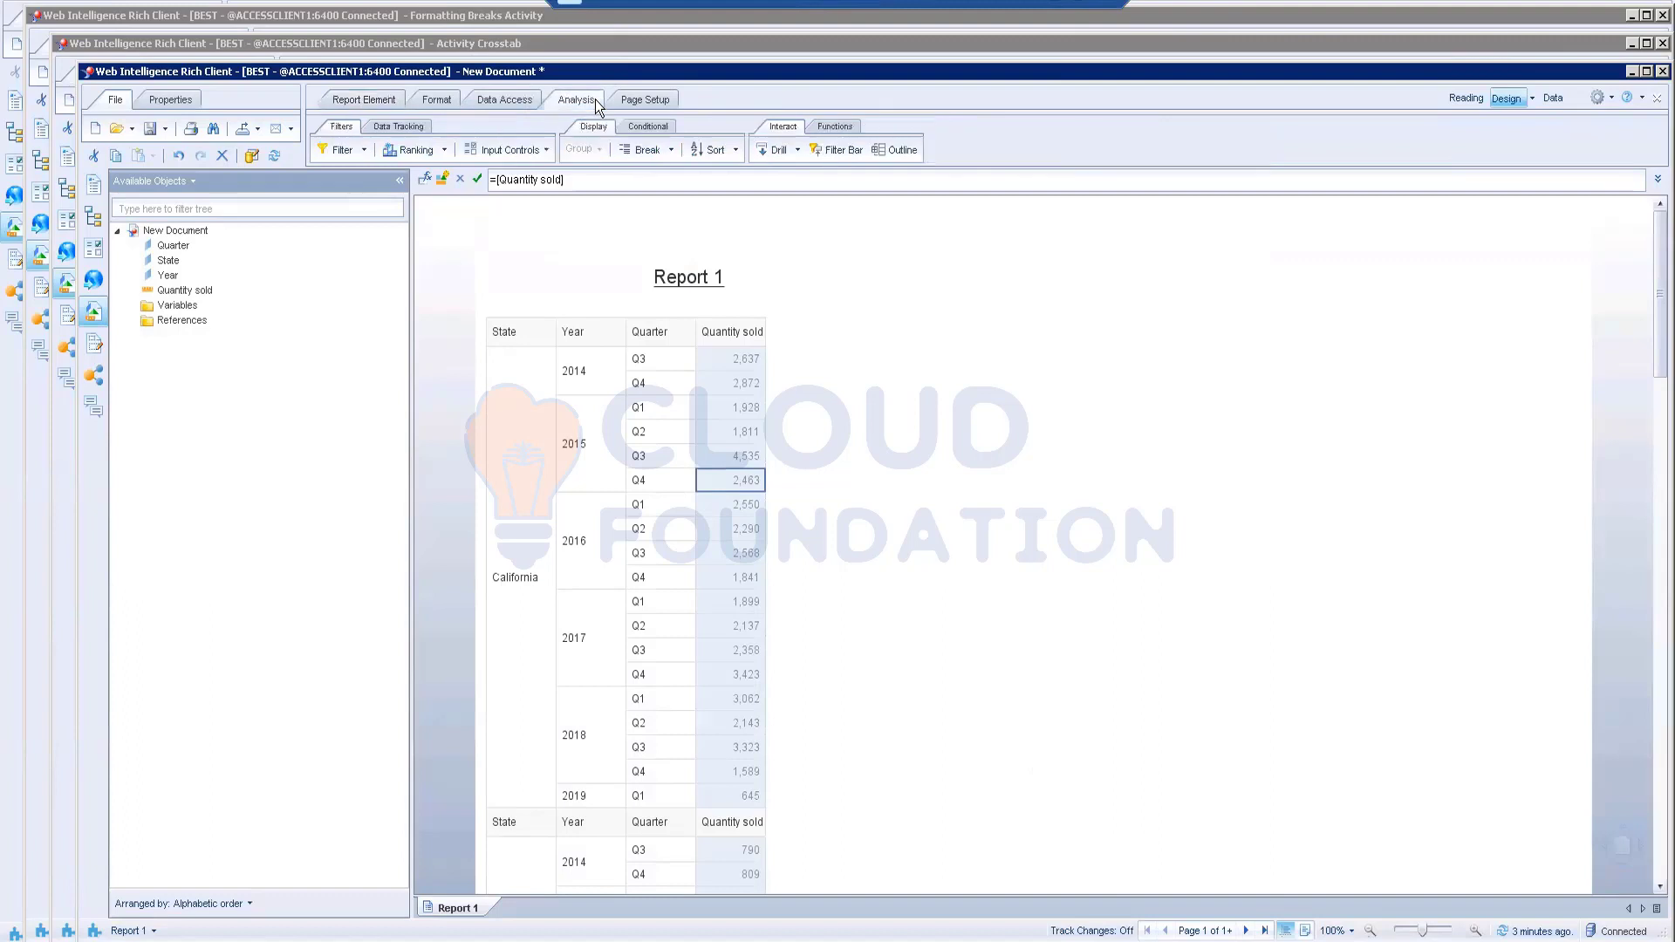
{"action": "left_click", "coordinate": [832, 127]}
{"action": "left_click", "coordinate": [802, 155]}
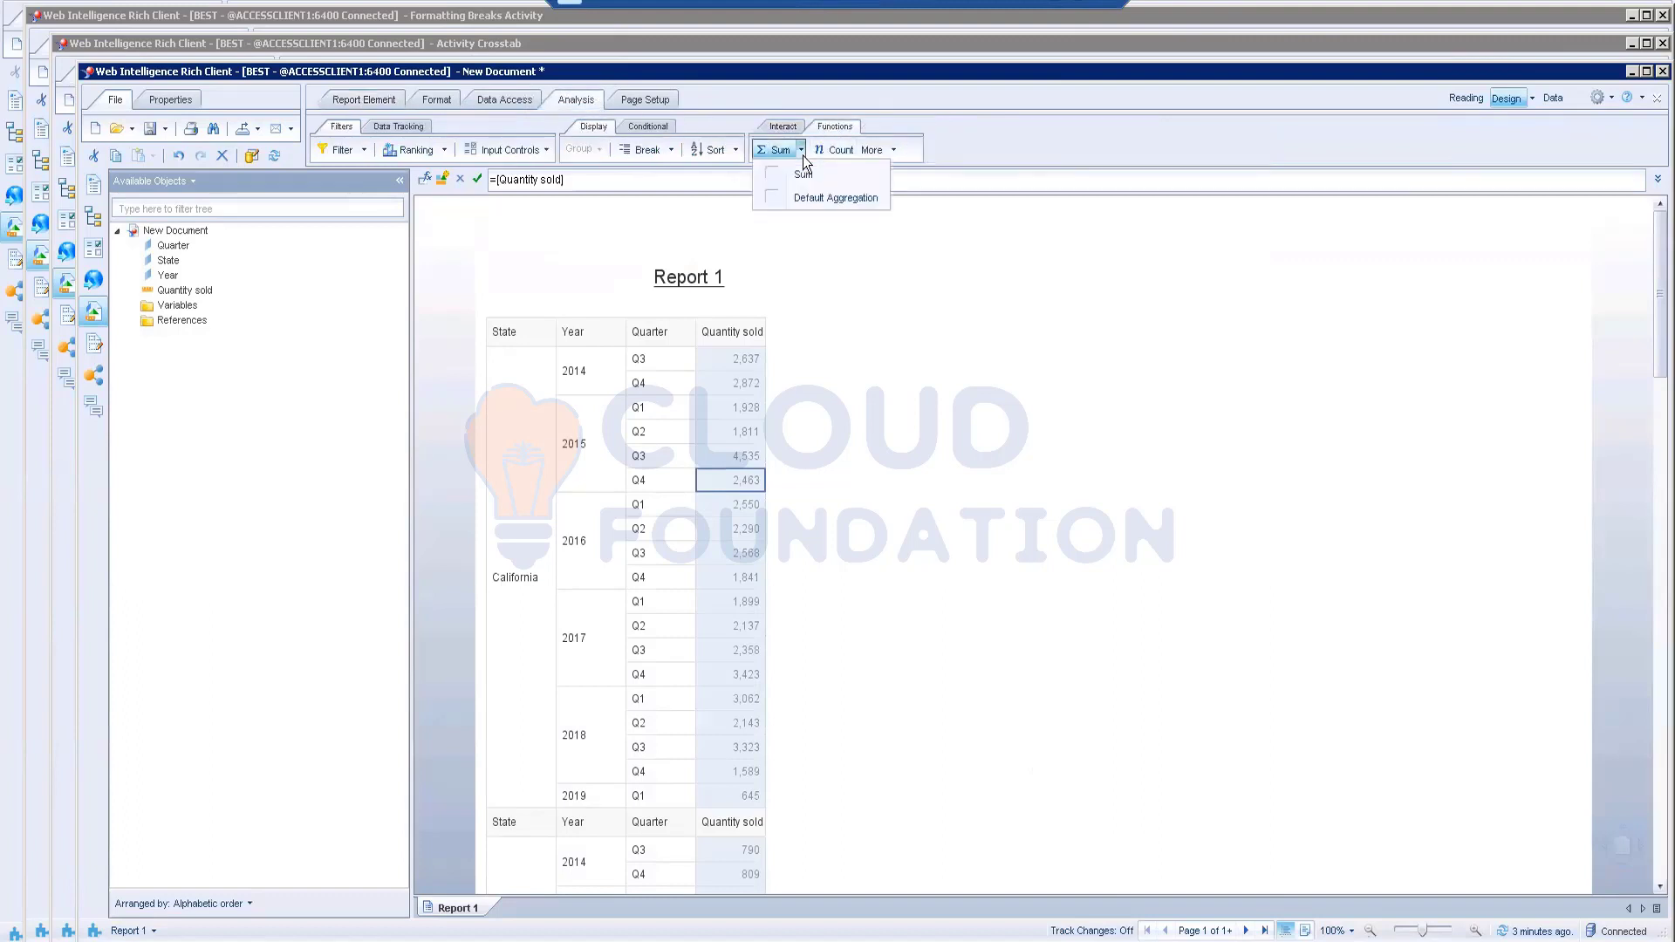
{"action": "left_click", "coordinate": [803, 180]}
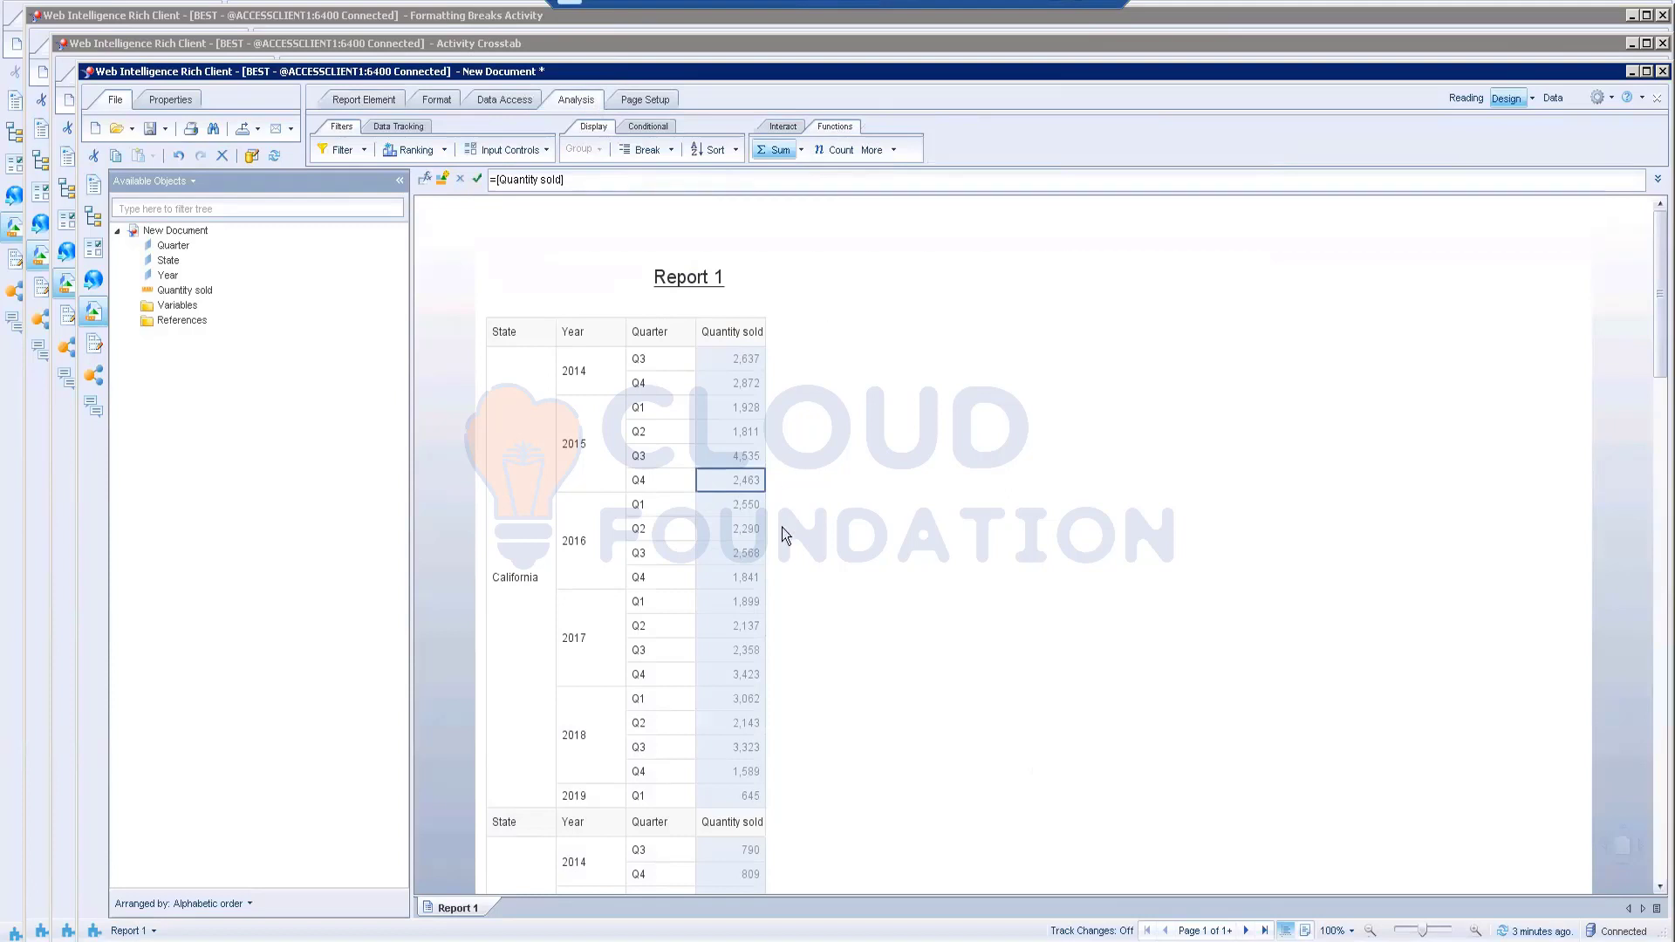
{"action": "left_click", "coordinate": [801, 150]}
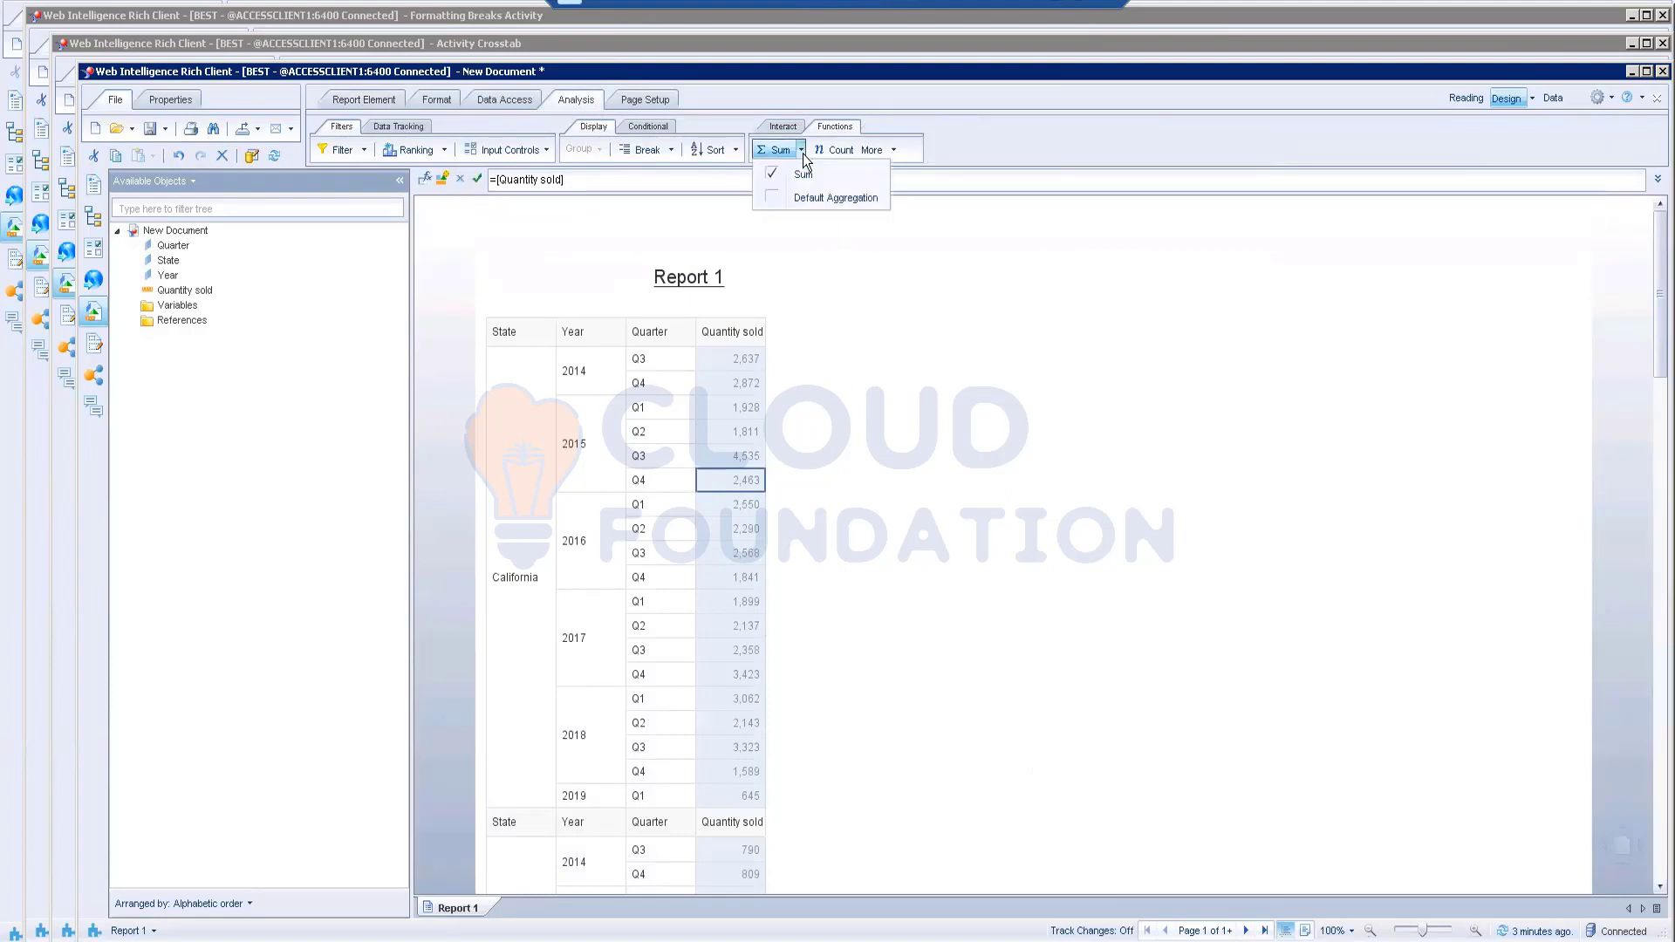
{"action": "left_click", "coordinate": [932, 411]}
{"action": "scroll", "coordinate": [930, 436], "scroll_direction": "down", "scroll_amount": 2}
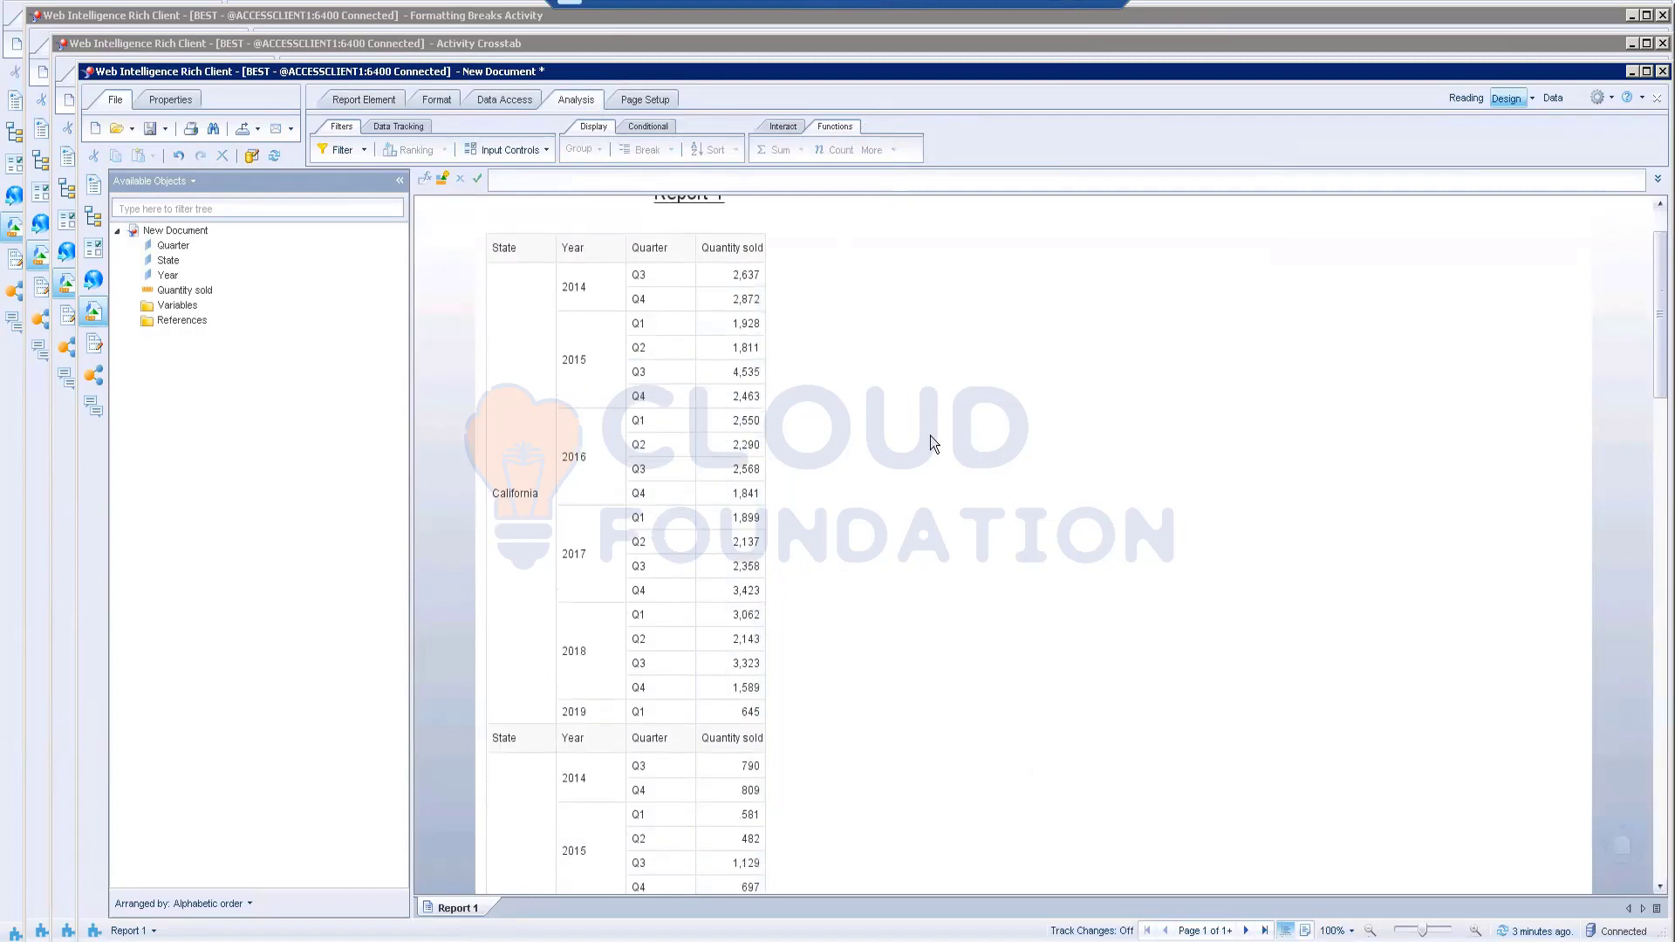
{"action": "scroll", "coordinate": [929, 436], "scroll_direction": "down", "scroll_amount": 7}
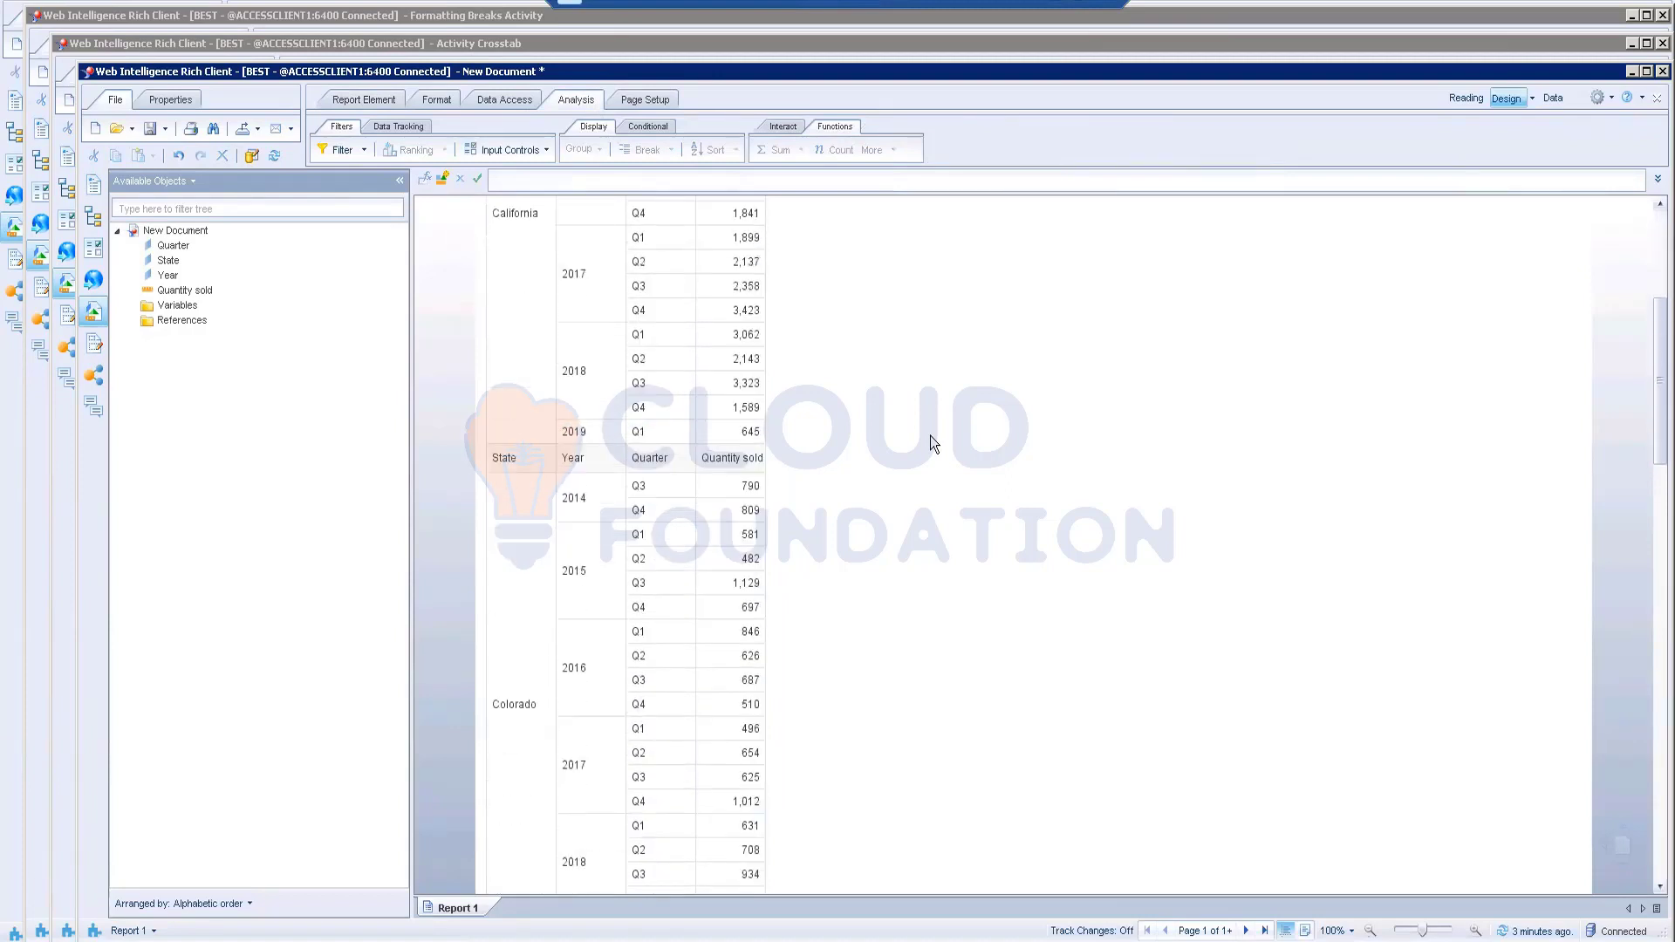
{"action": "scroll", "coordinate": [930, 436], "scroll_direction": "up", "scroll_amount": 9}
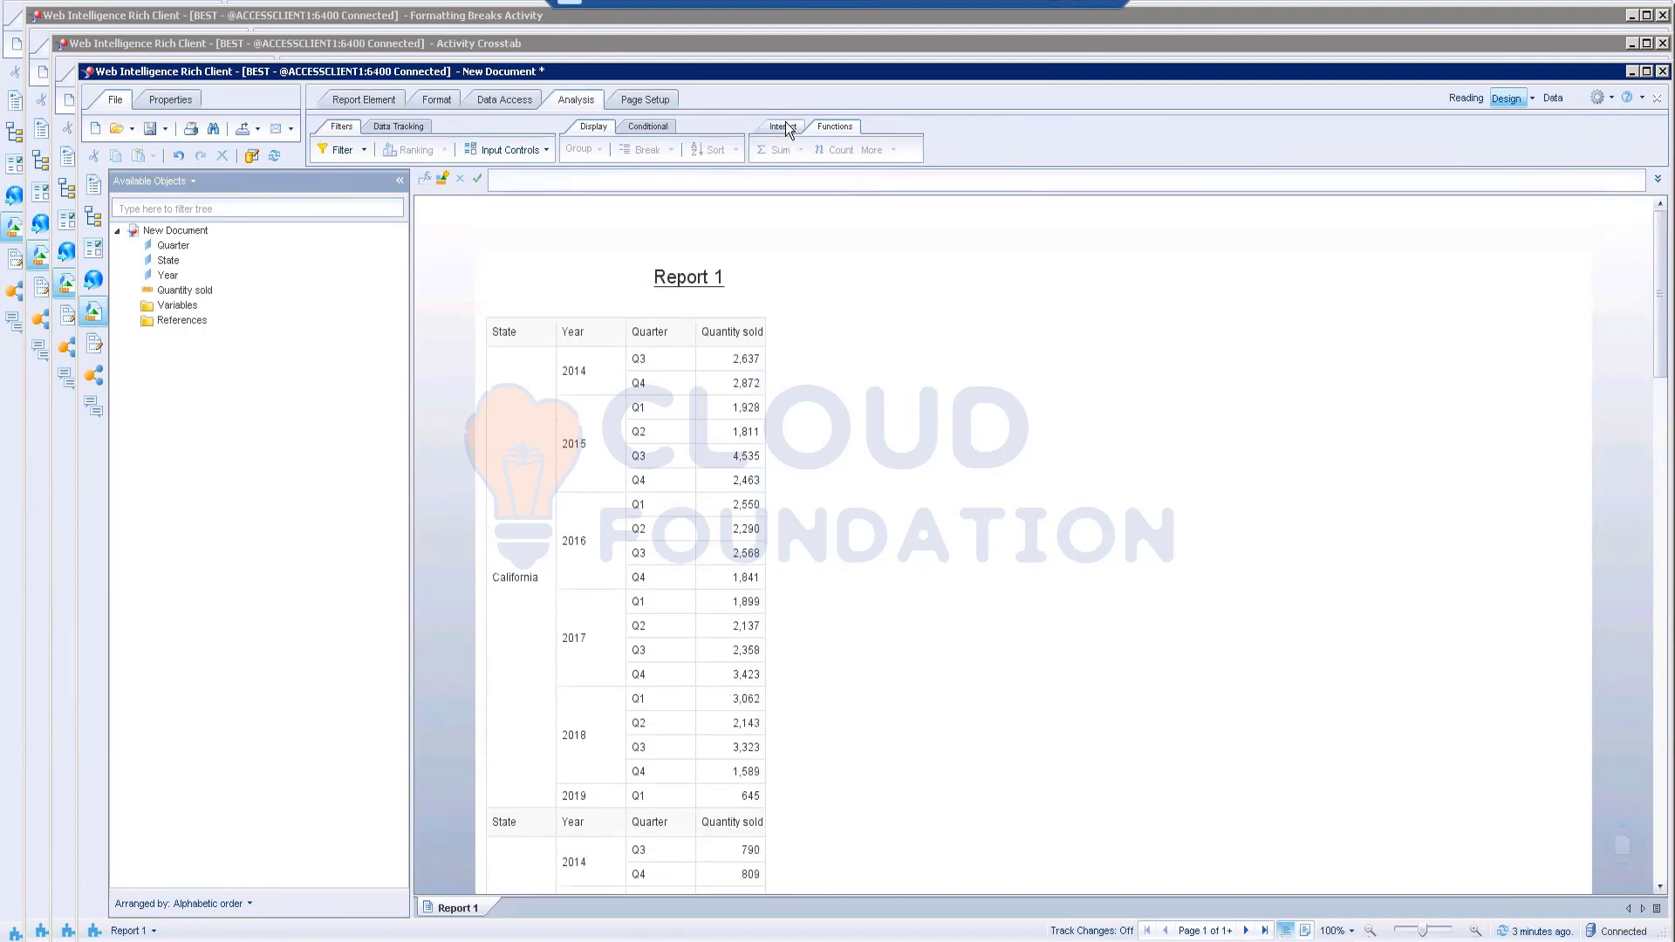
- Add a Percentage calculation to the Quantity sold column of the table
{"action": "left_click", "coordinate": [737, 480]}
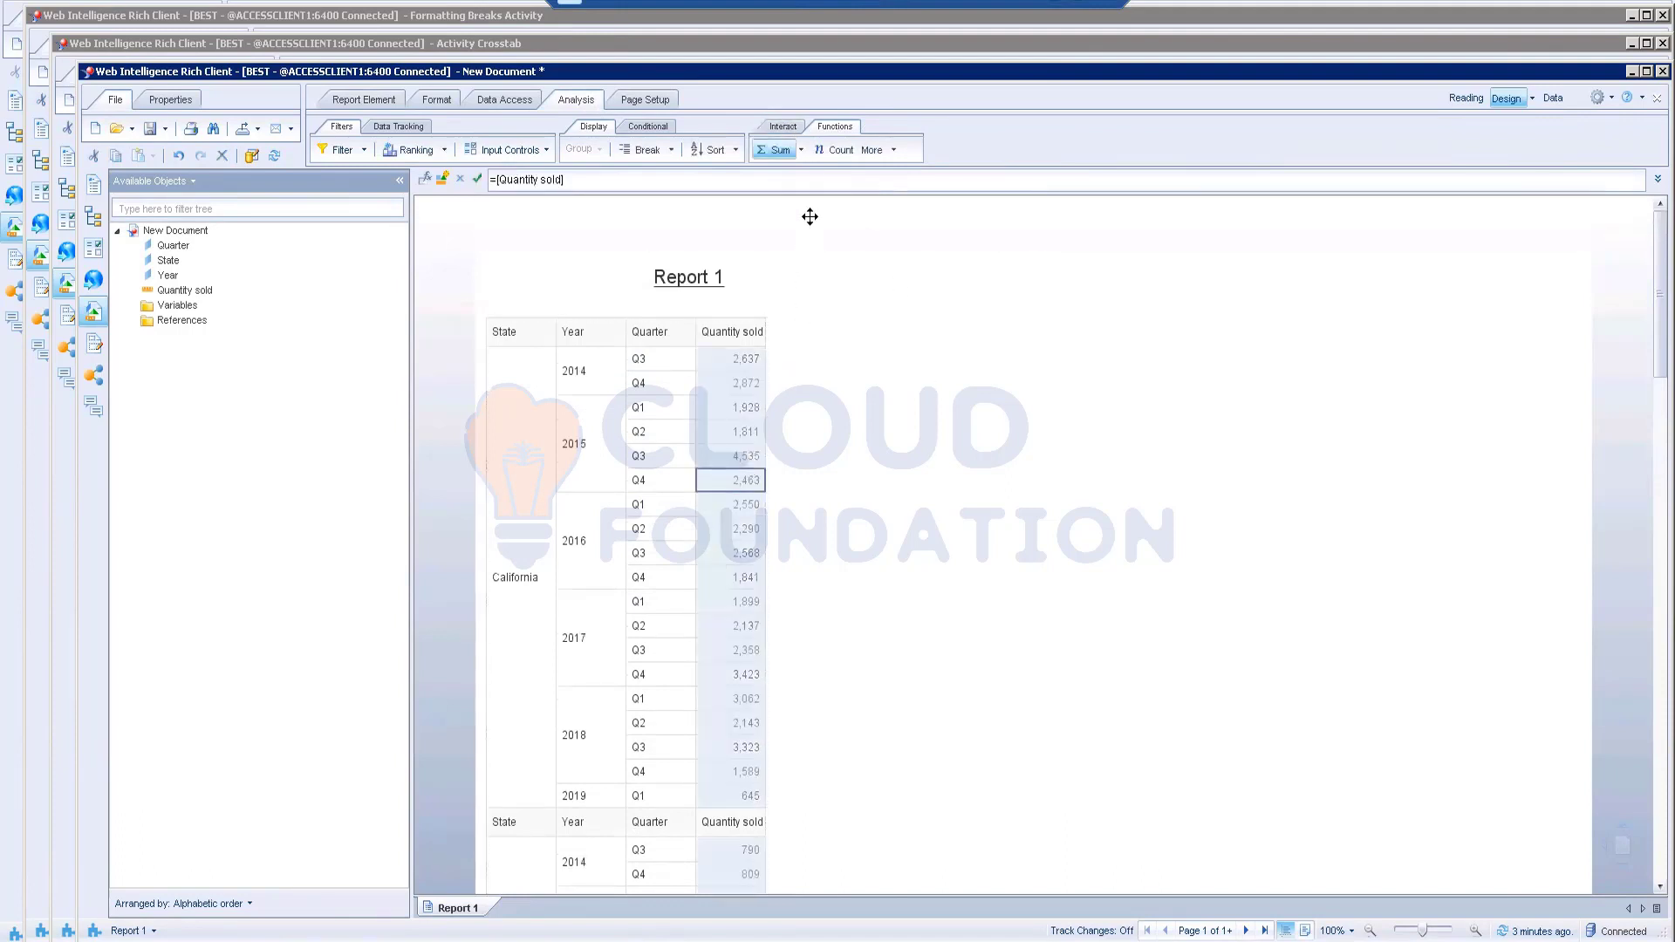
{"action": "left_click", "coordinate": [895, 149]}
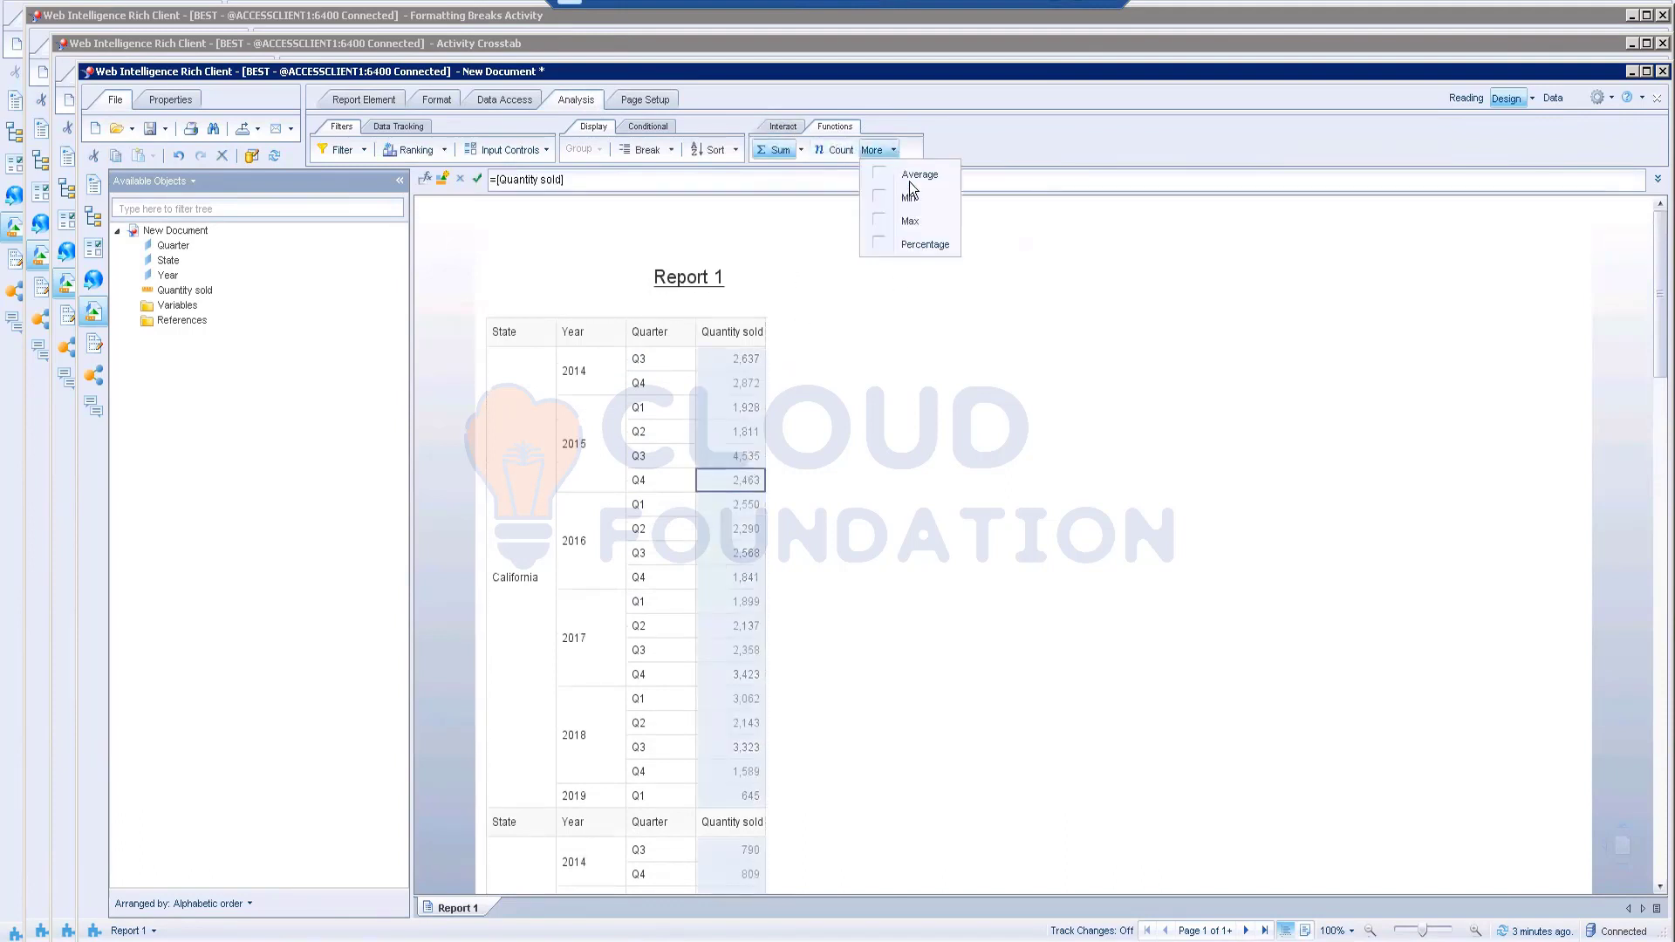
{"action": "left_click", "coordinate": [923, 247]}
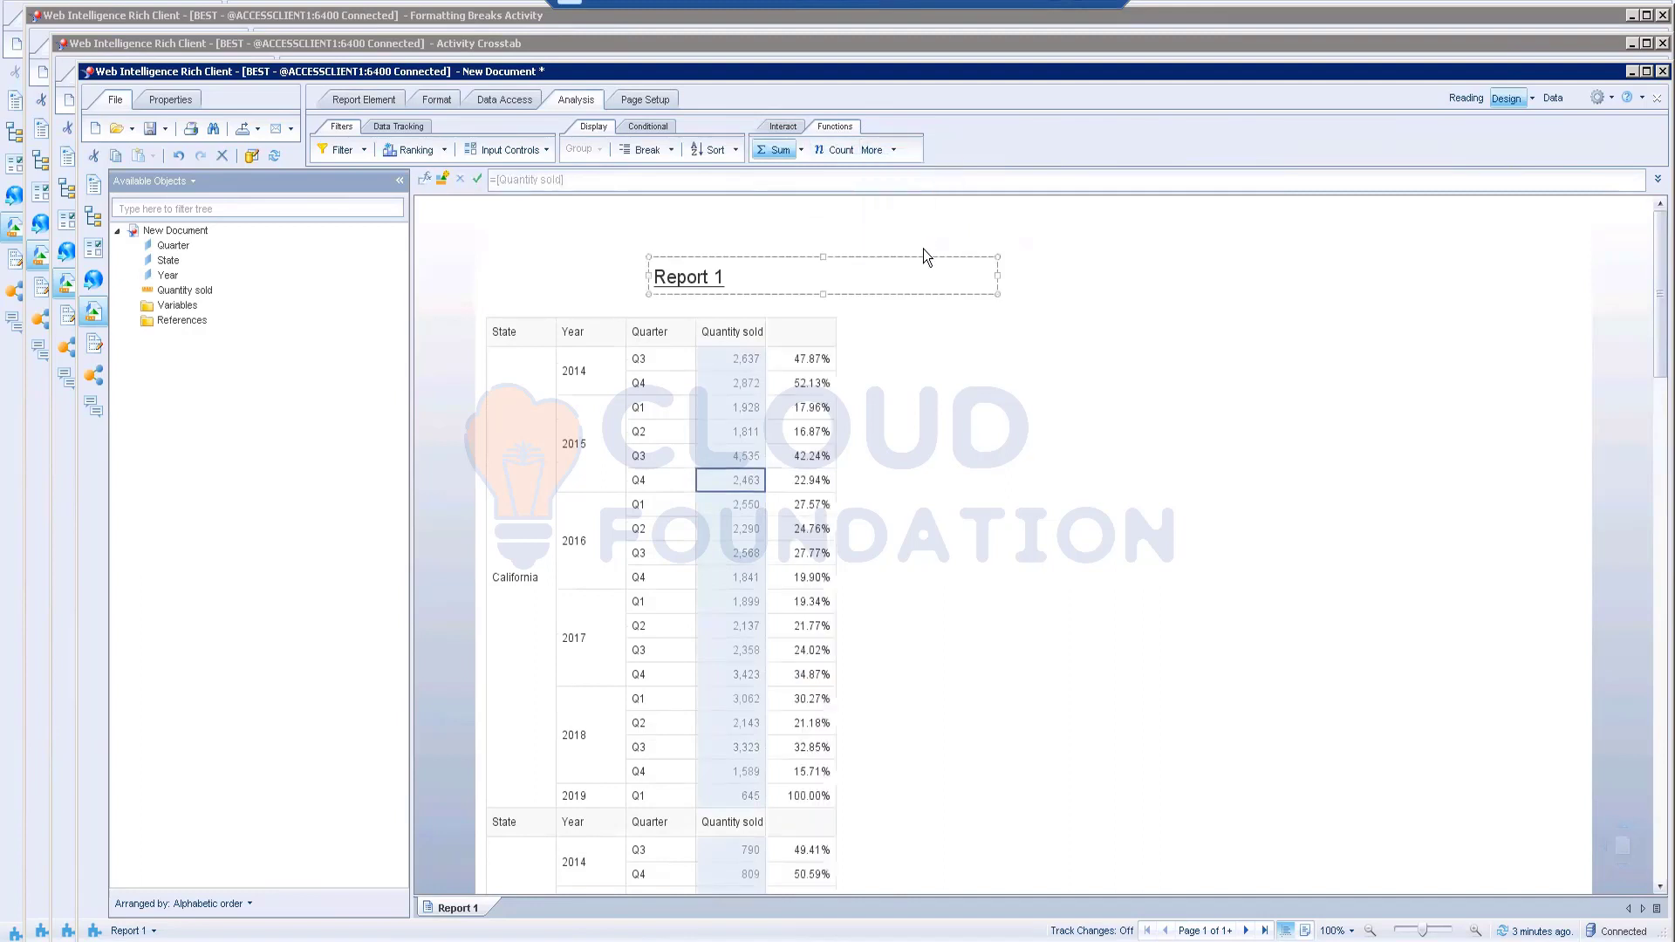
{"action": "left_click", "coordinate": [967, 486]}
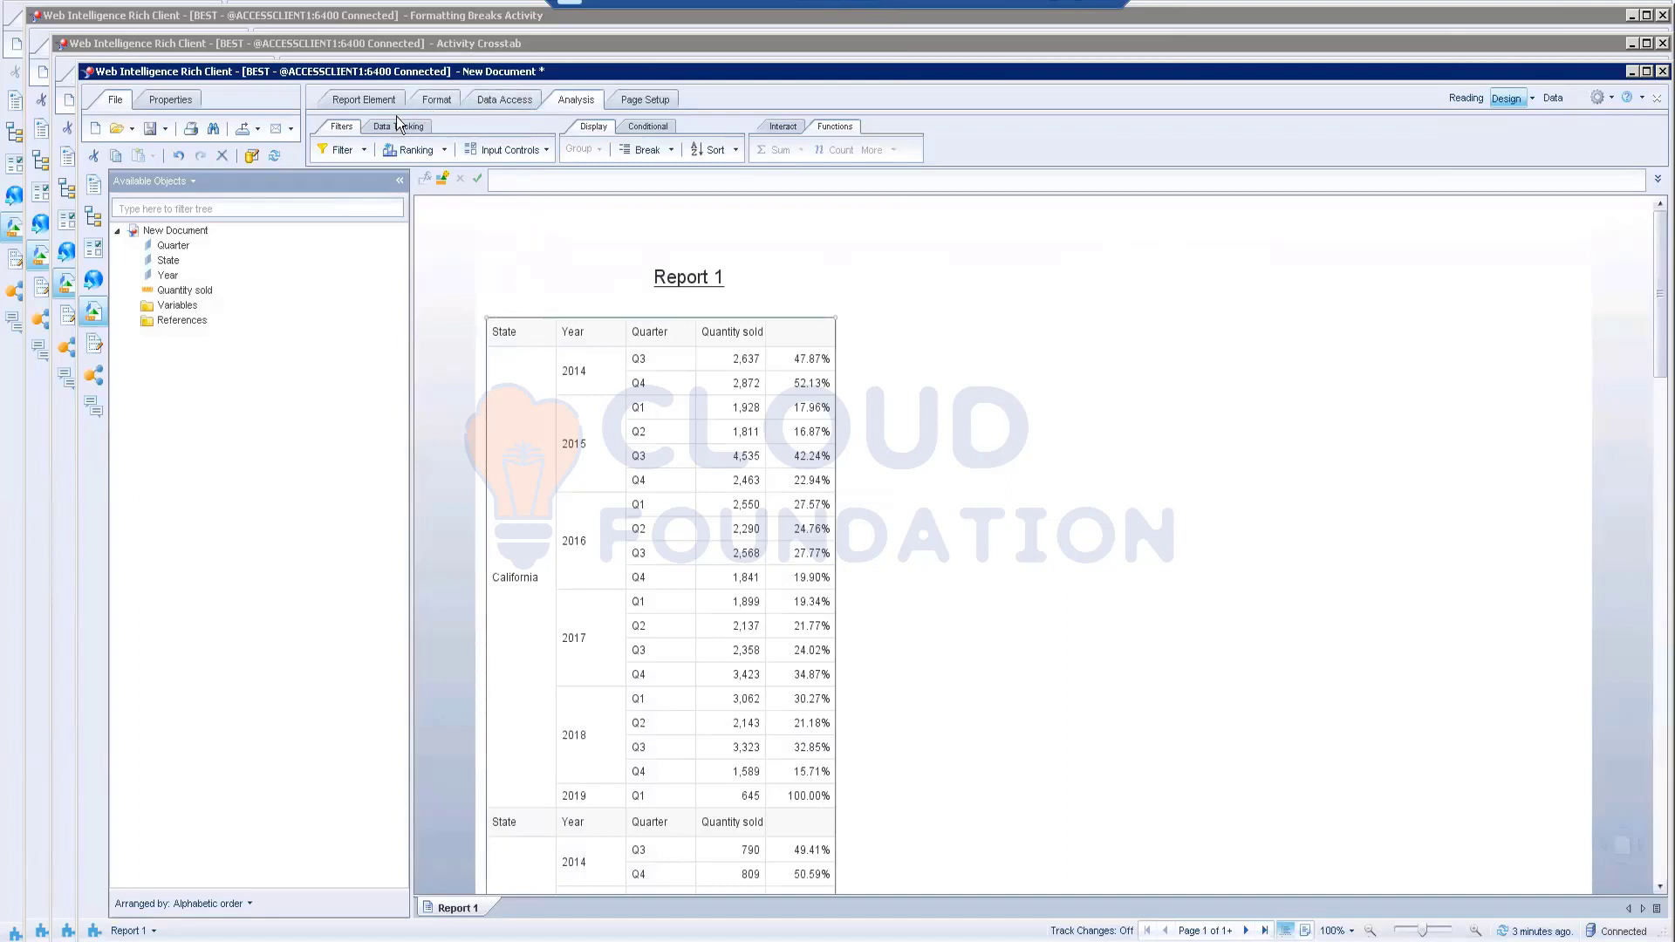
- Filter the table block on State in list with Colorado as the selected value
{"action": "left_click", "coordinate": [363, 149]}
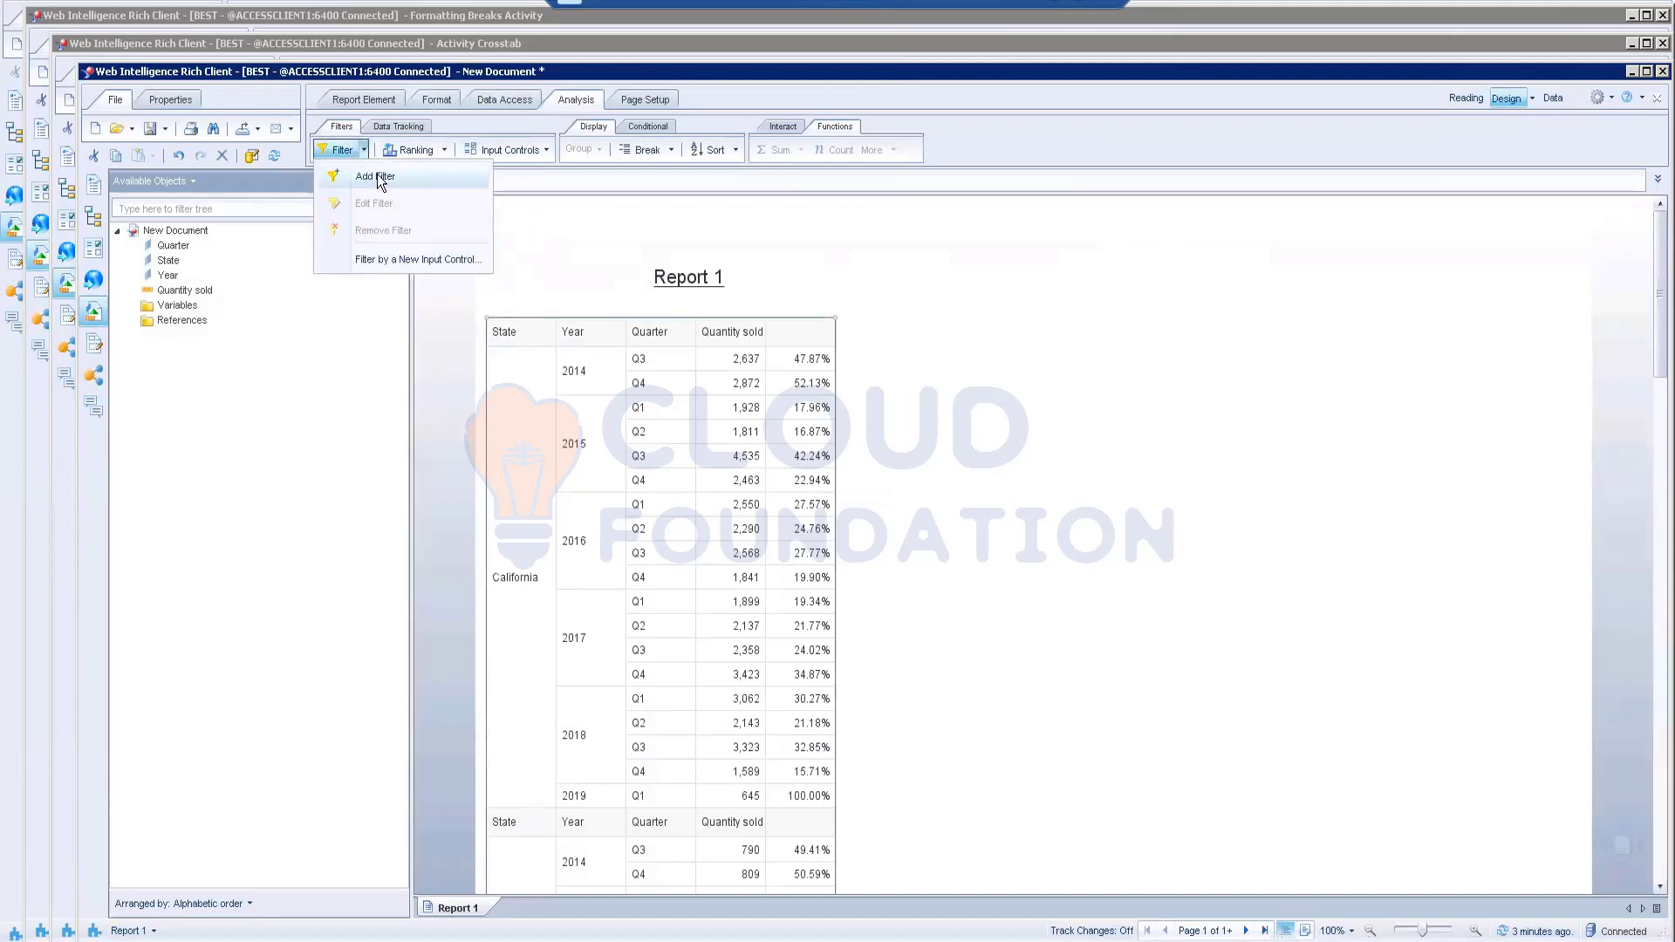
{"action": "left_click", "coordinate": [377, 177]}
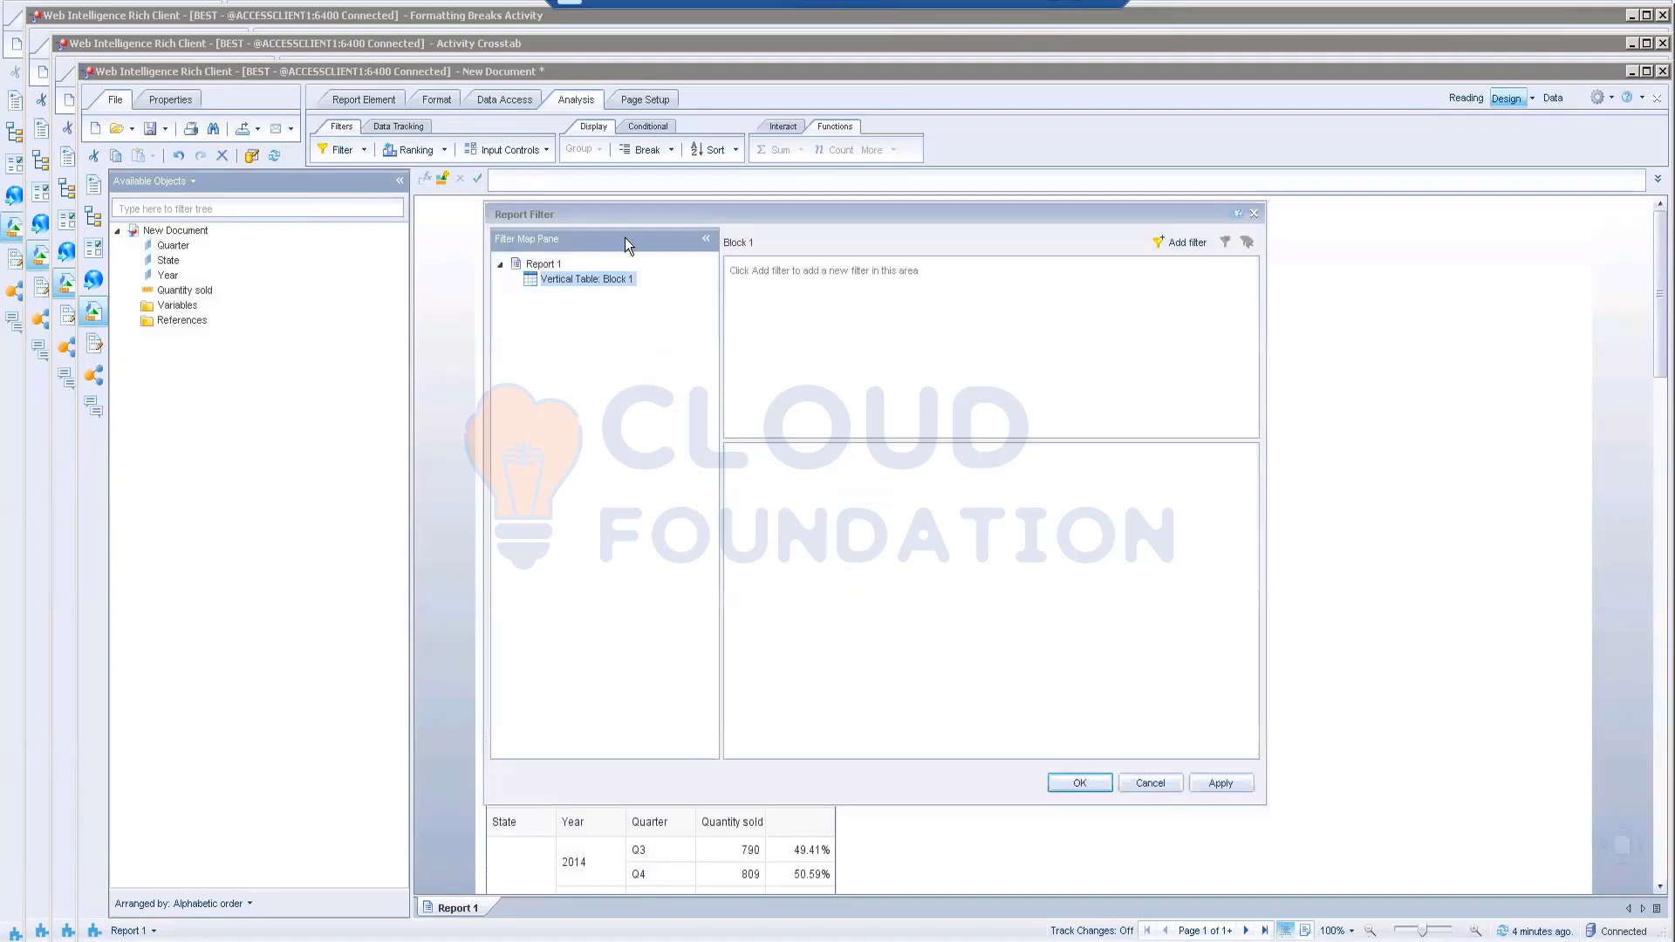
{"action": "left_click", "coordinate": [1188, 243]}
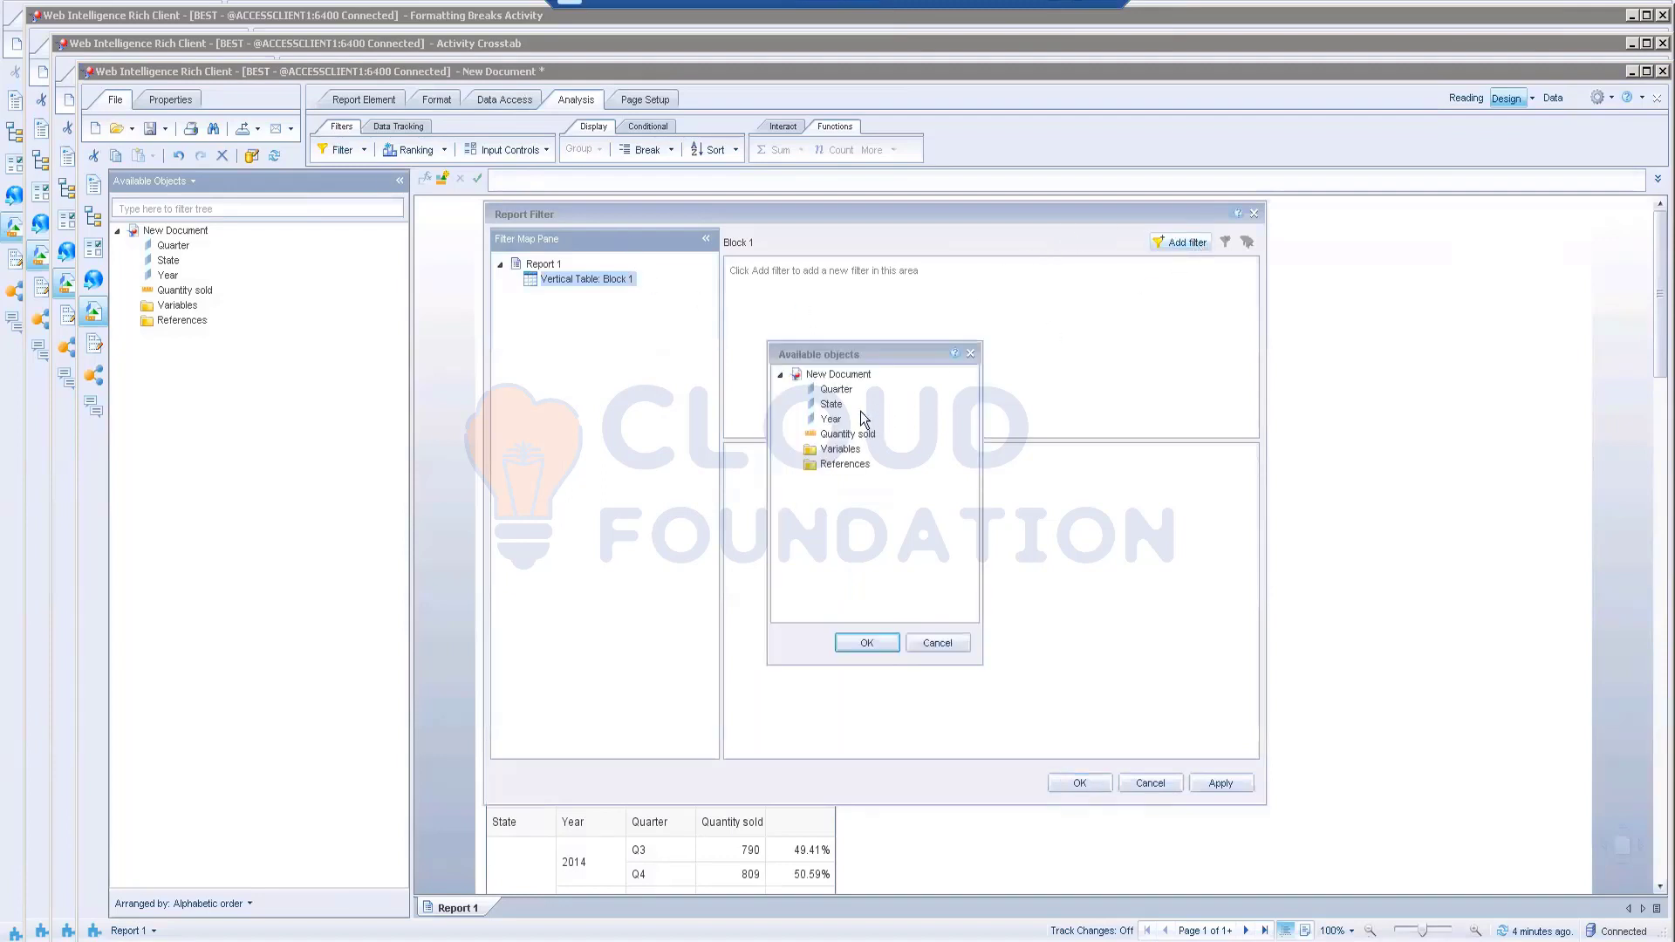
{"action": "left_click", "coordinate": [833, 406]}
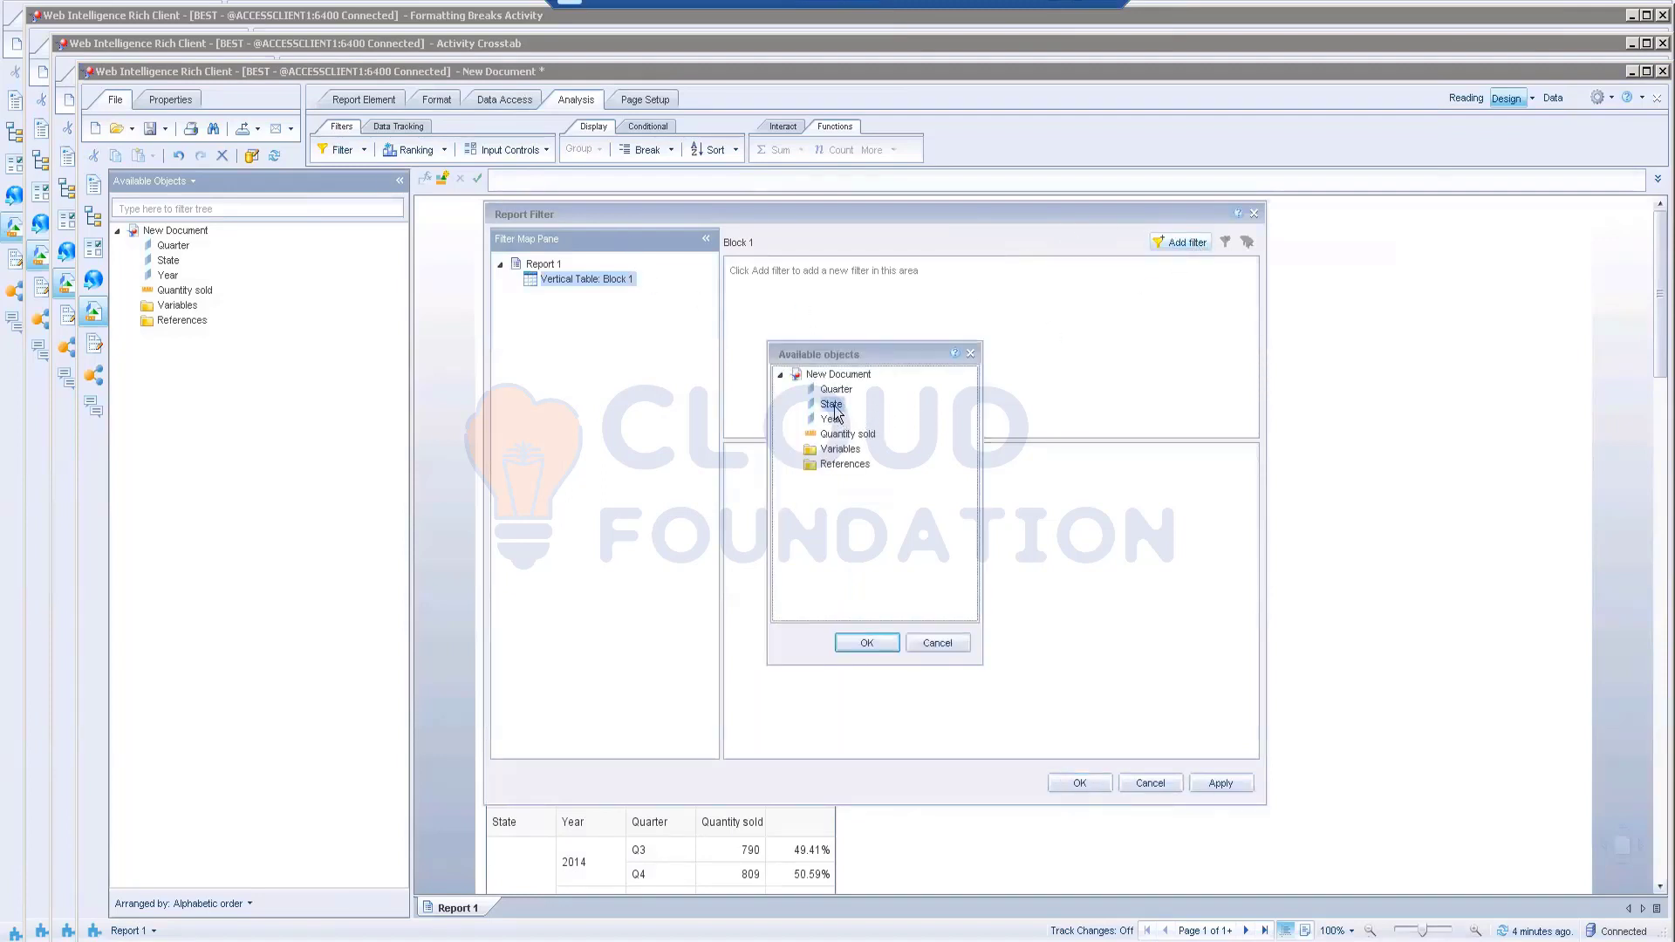
{"action": "double_click", "coordinate": [834, 405]}
{"action": "left_click", "coordinate": [774, 541]}
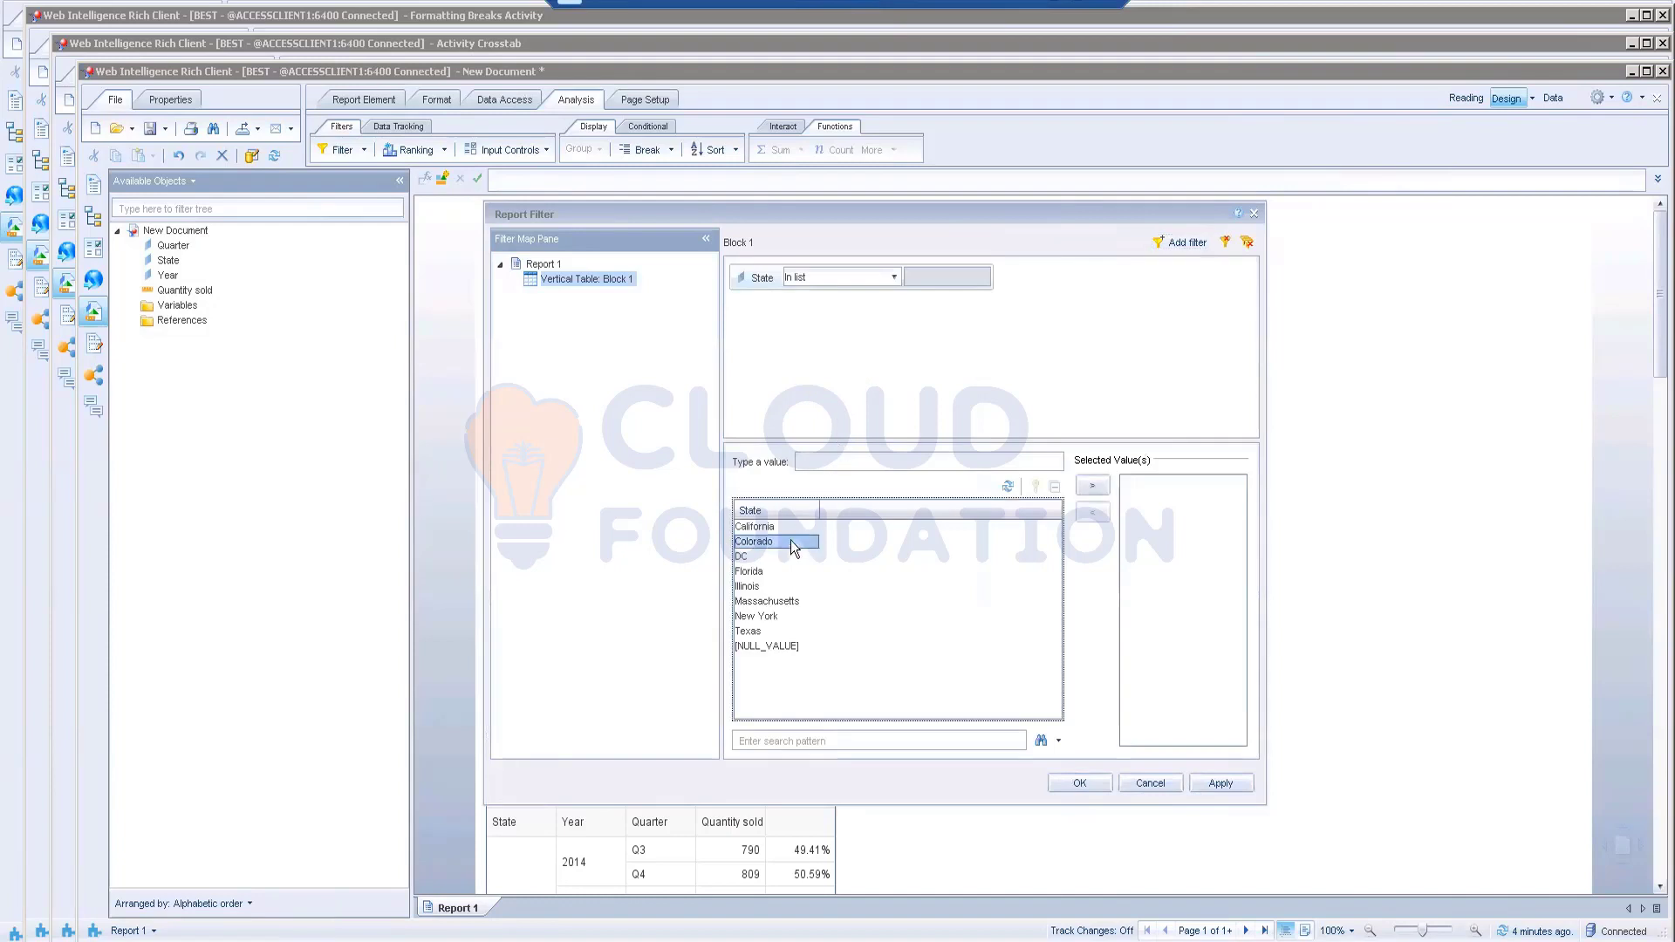
{"action": "left_click", "coordinate": [1093, 487]}
{"action": "left_click", "coordinate": [1083, 779]}
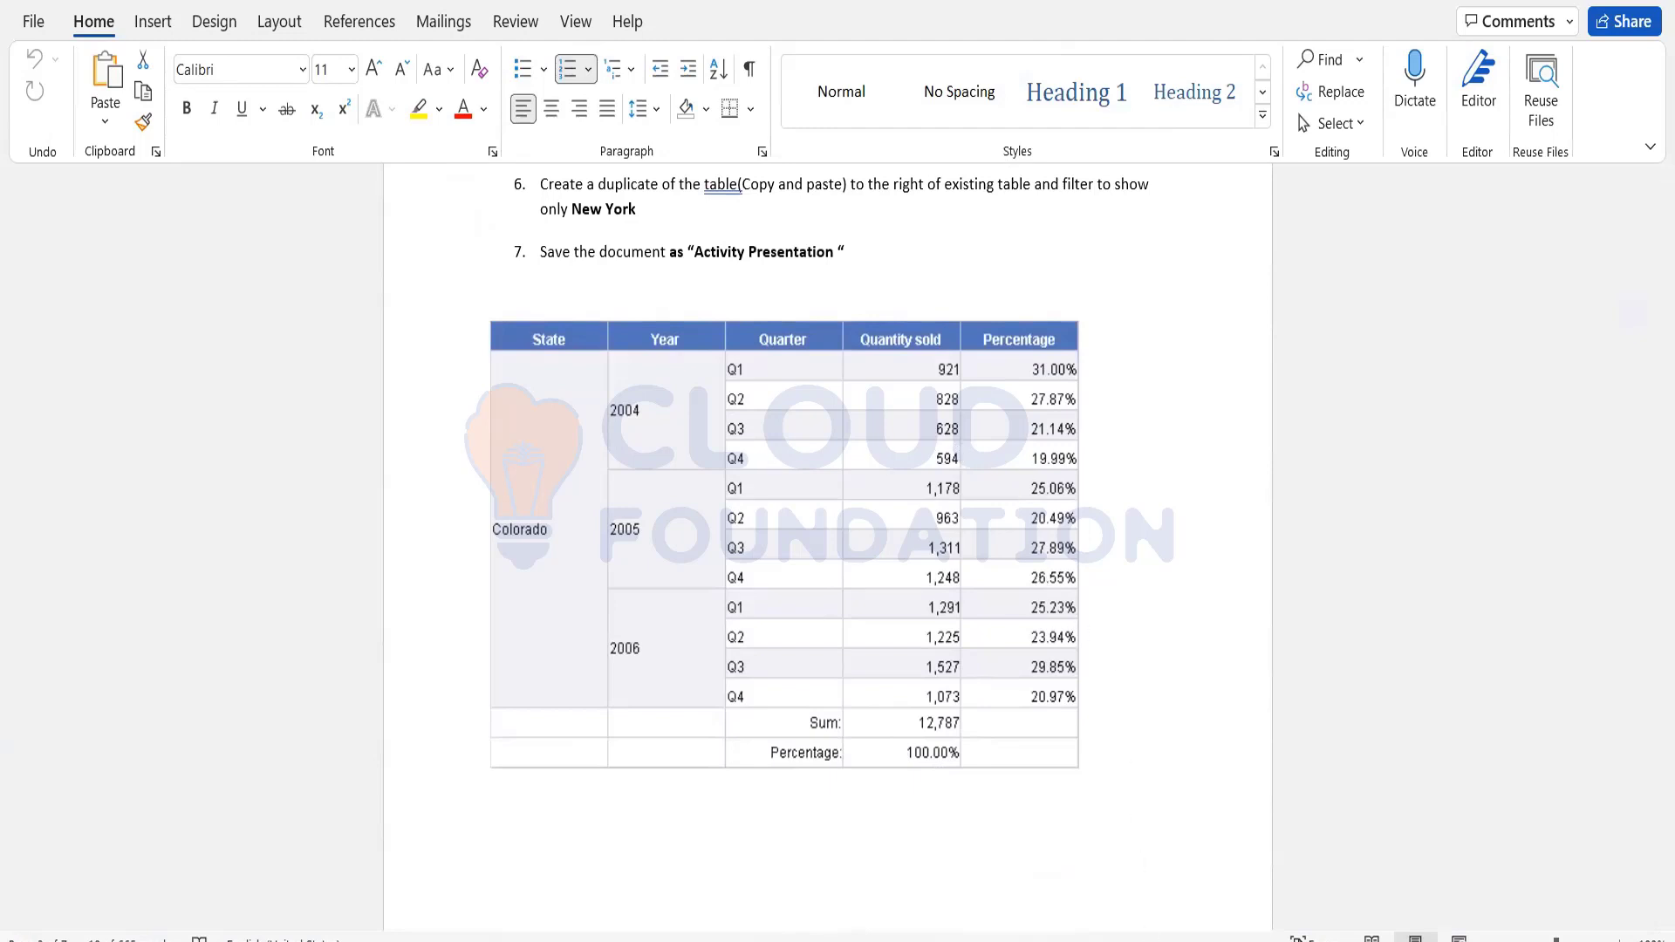
- Compare the filtered table with the Activity 3 instructions and sample table in the Word document
{"action": "key", "text": "alt+Tab"}
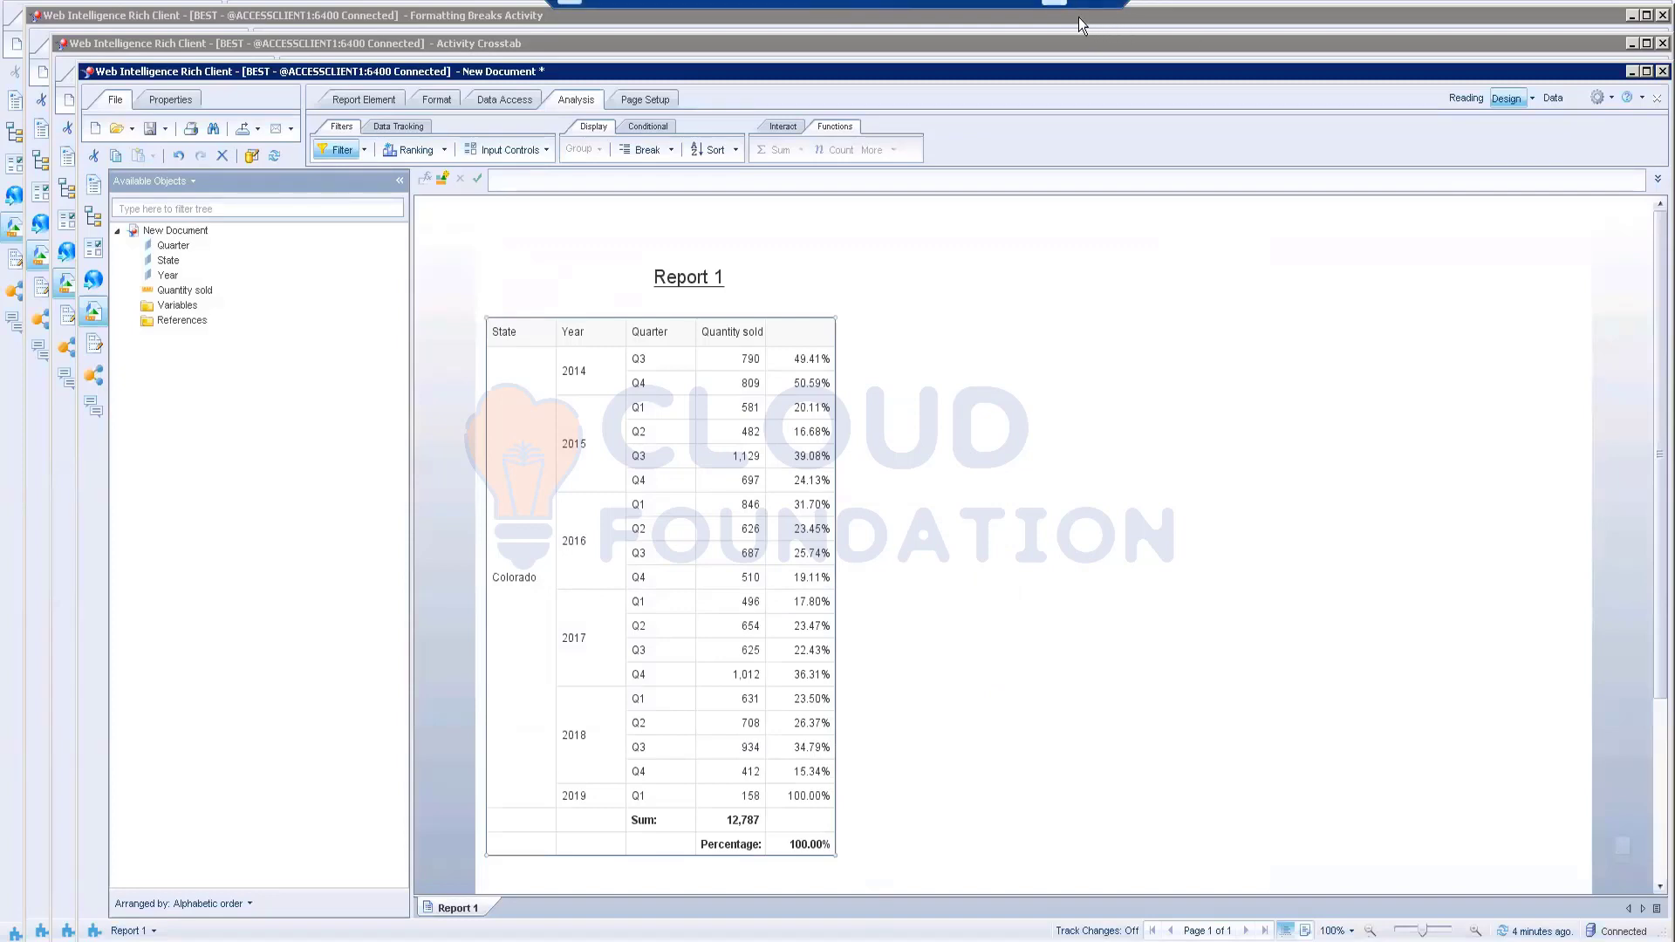
{"action": "key", "text": "alt+Tab"}
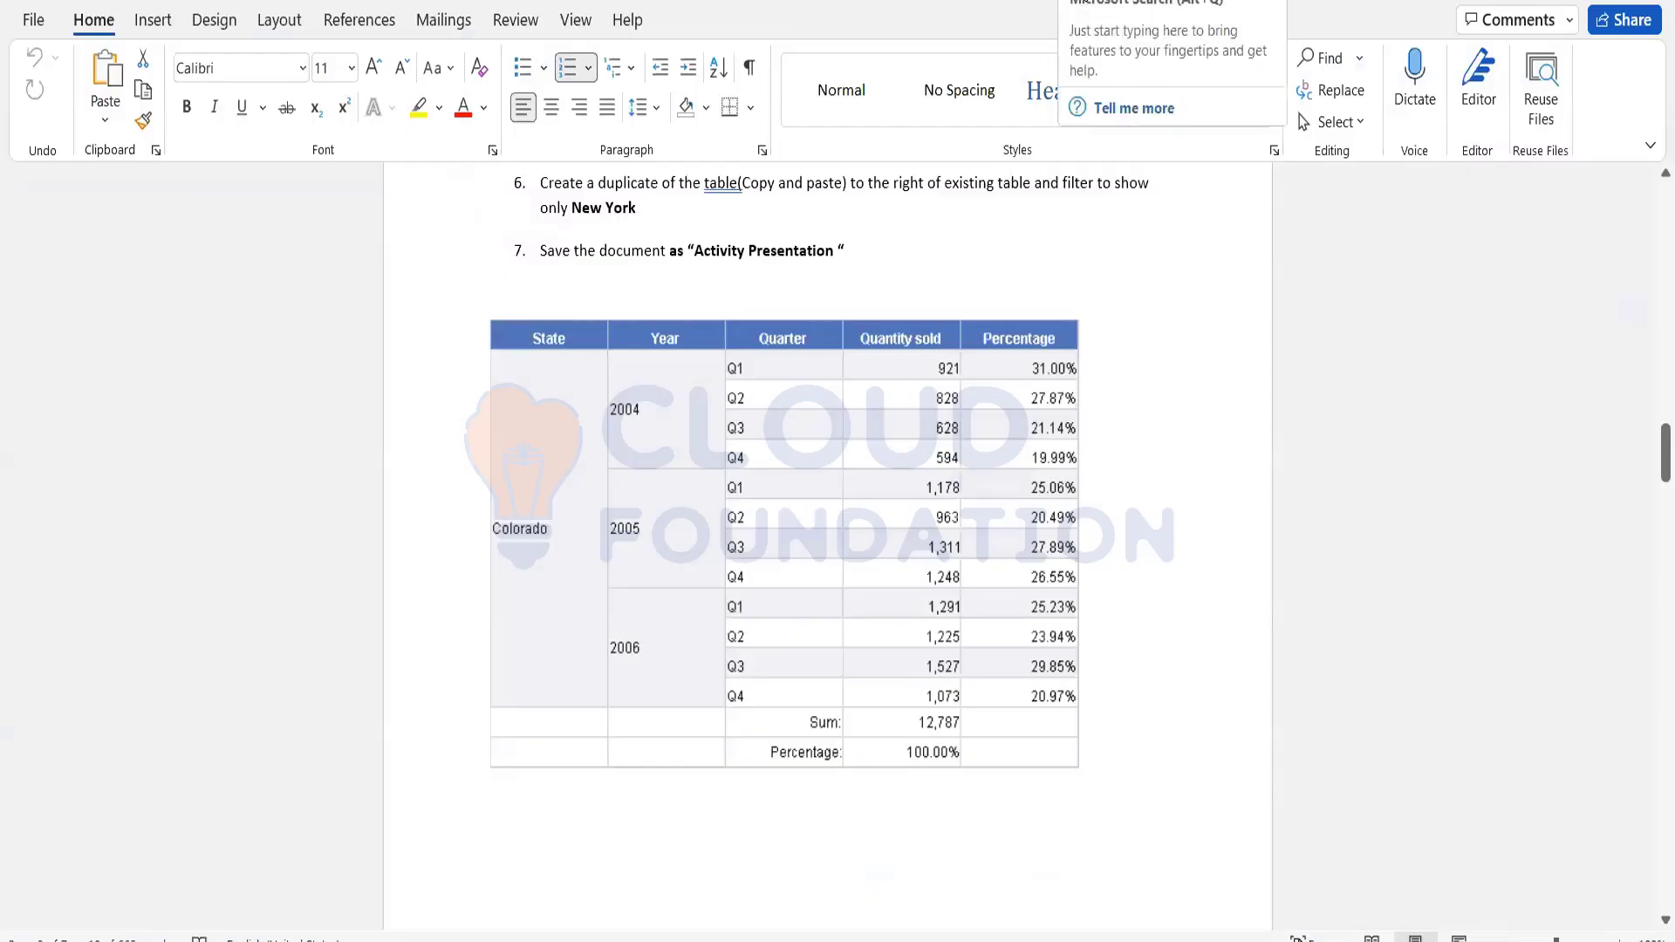
{"action": "scroll", "coordinate": [1101, 553], "scroll_direction": "up", "scroll_amount": 2}
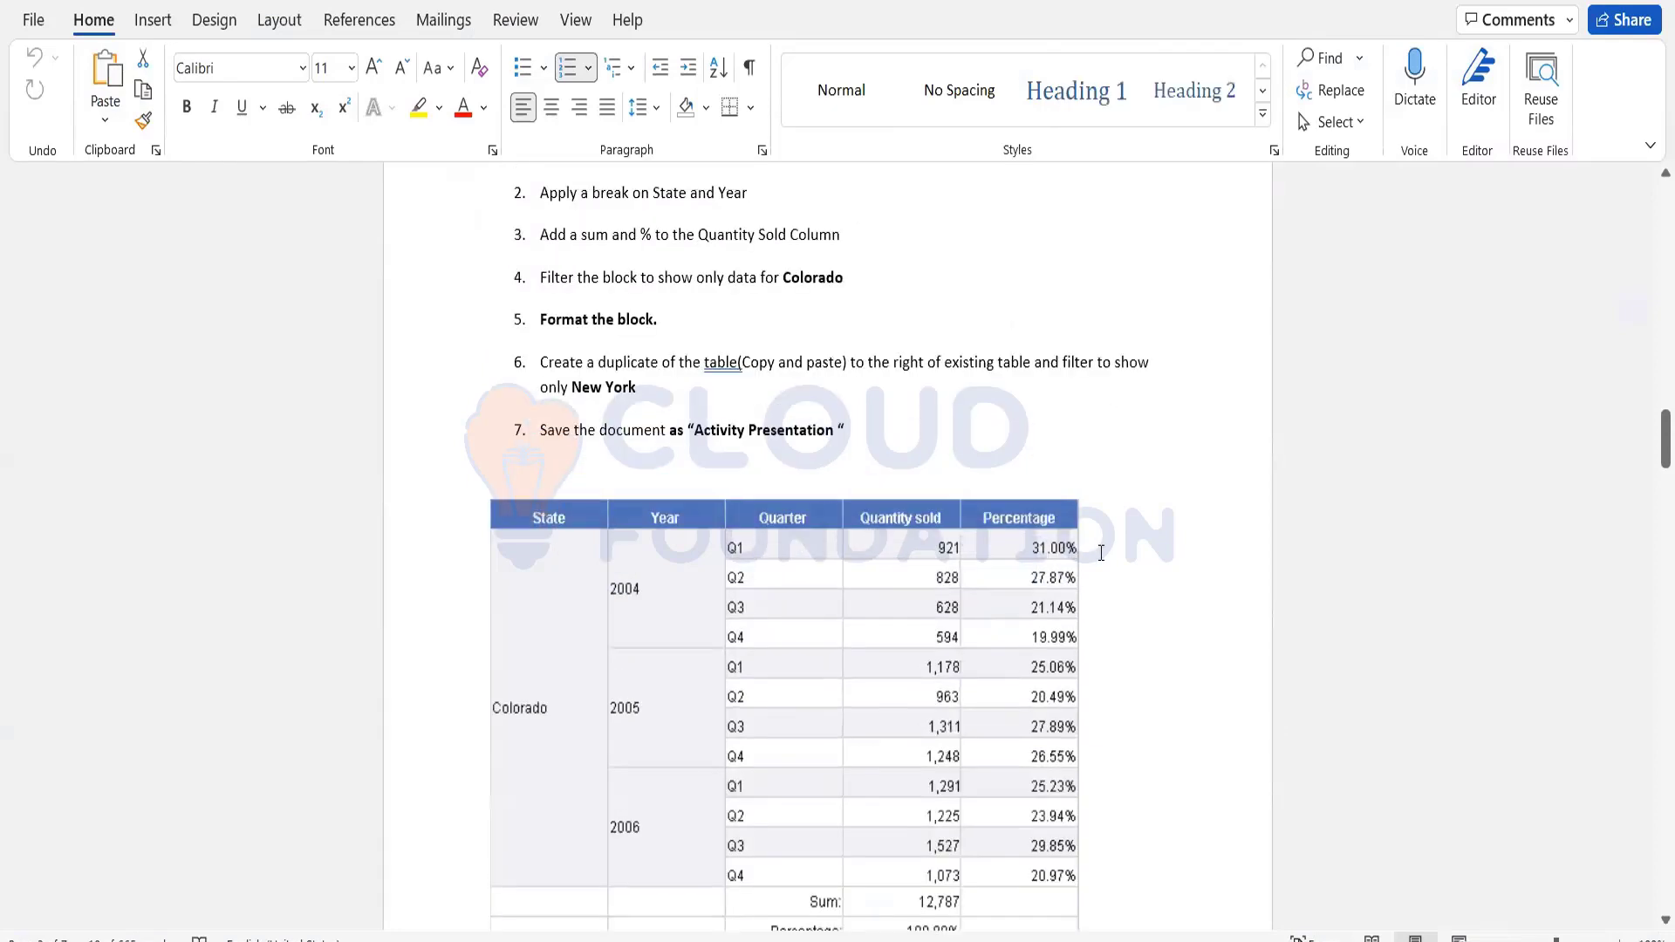
{"action": "scroll", "coordinate": [1101, 553], "scroll_direction": "up", "scroll_amount": 3}
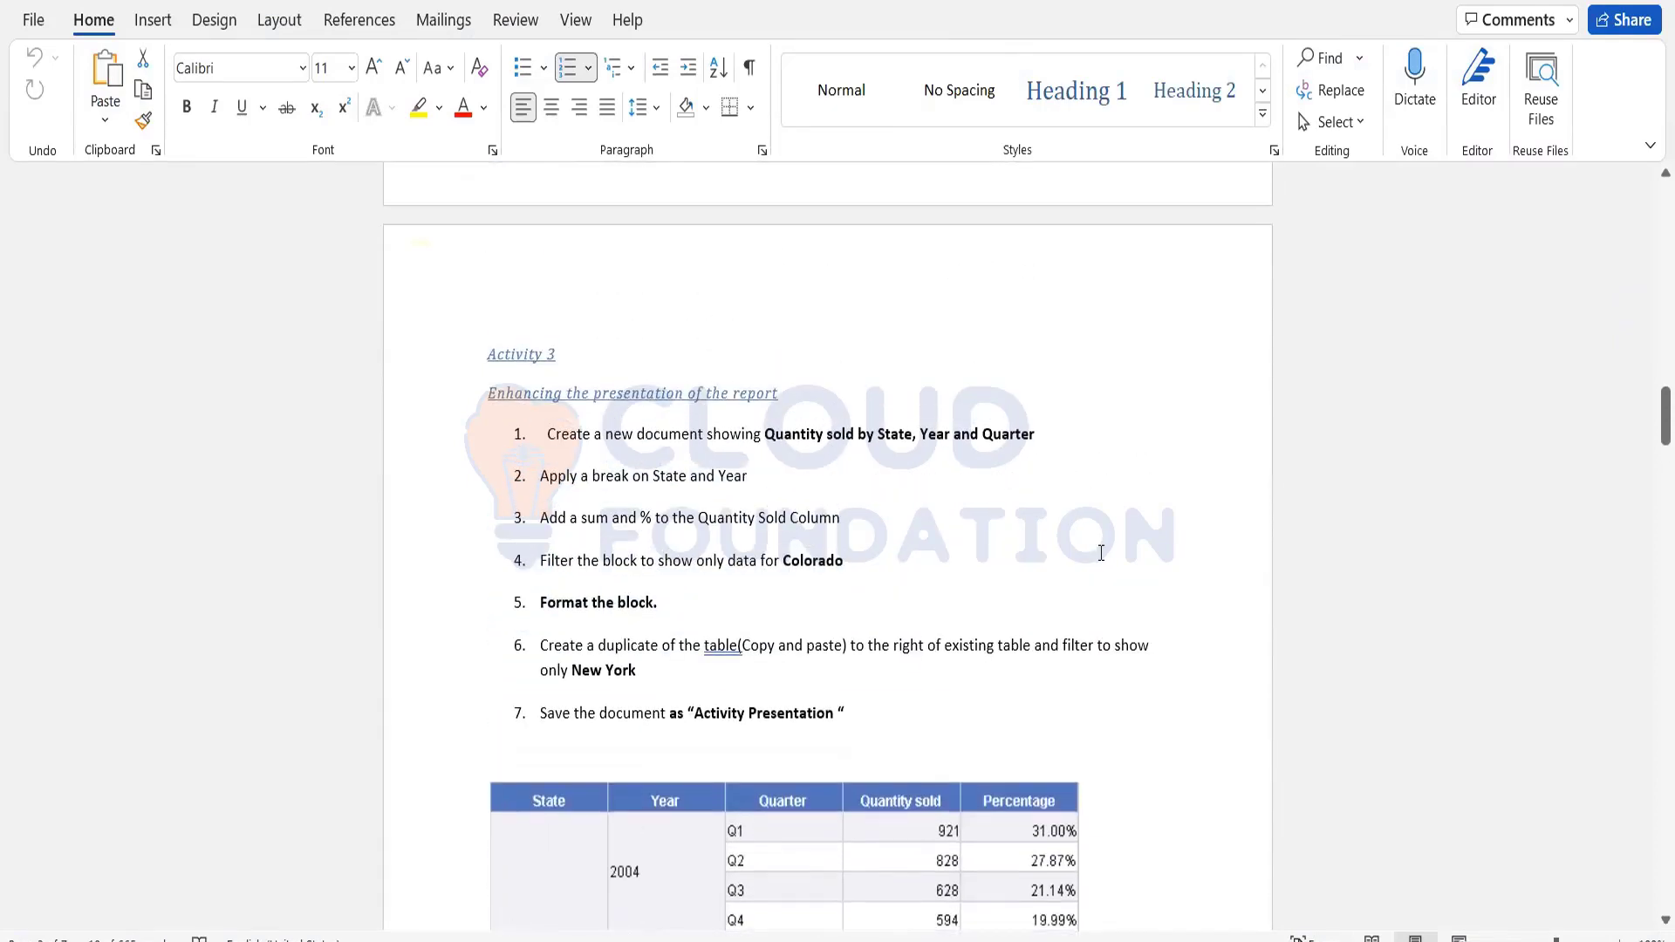
{"action": "scroll", "coordinate": [1101, 553], "scroll_direction": "down", "scroll_amount": 2}
{"action": "scroll", "coordinate": [1100, 553], "scroll_direction": "down", "scroll_amount": 6}
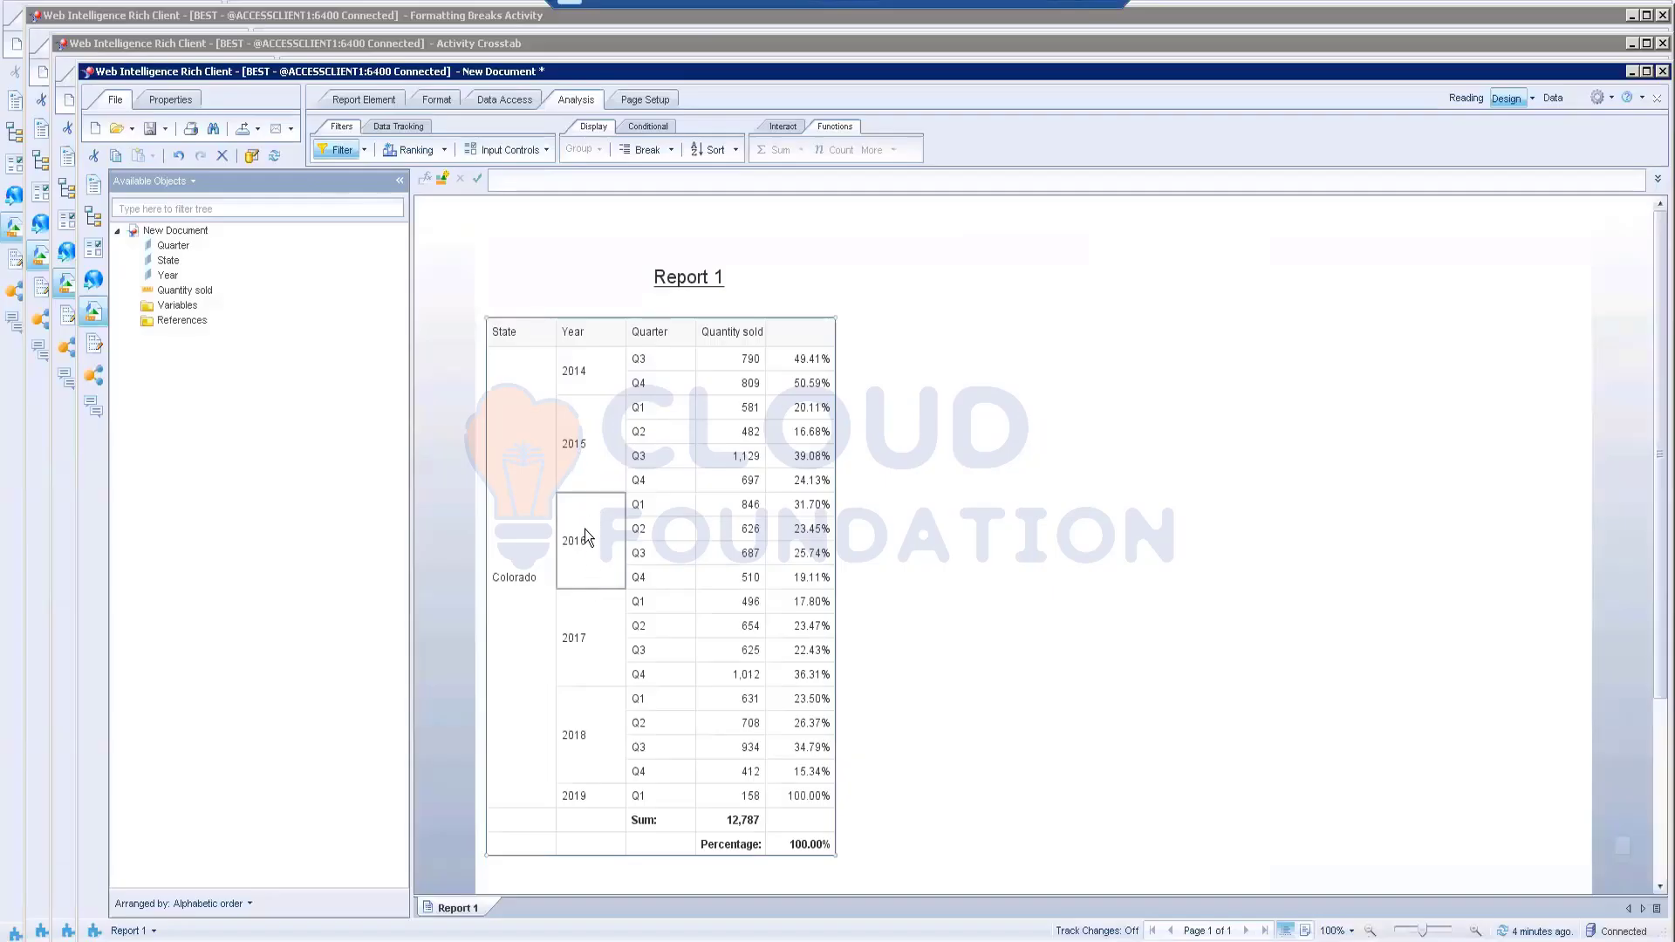
{"action": "left_click", "coordinate": [497, 98]}
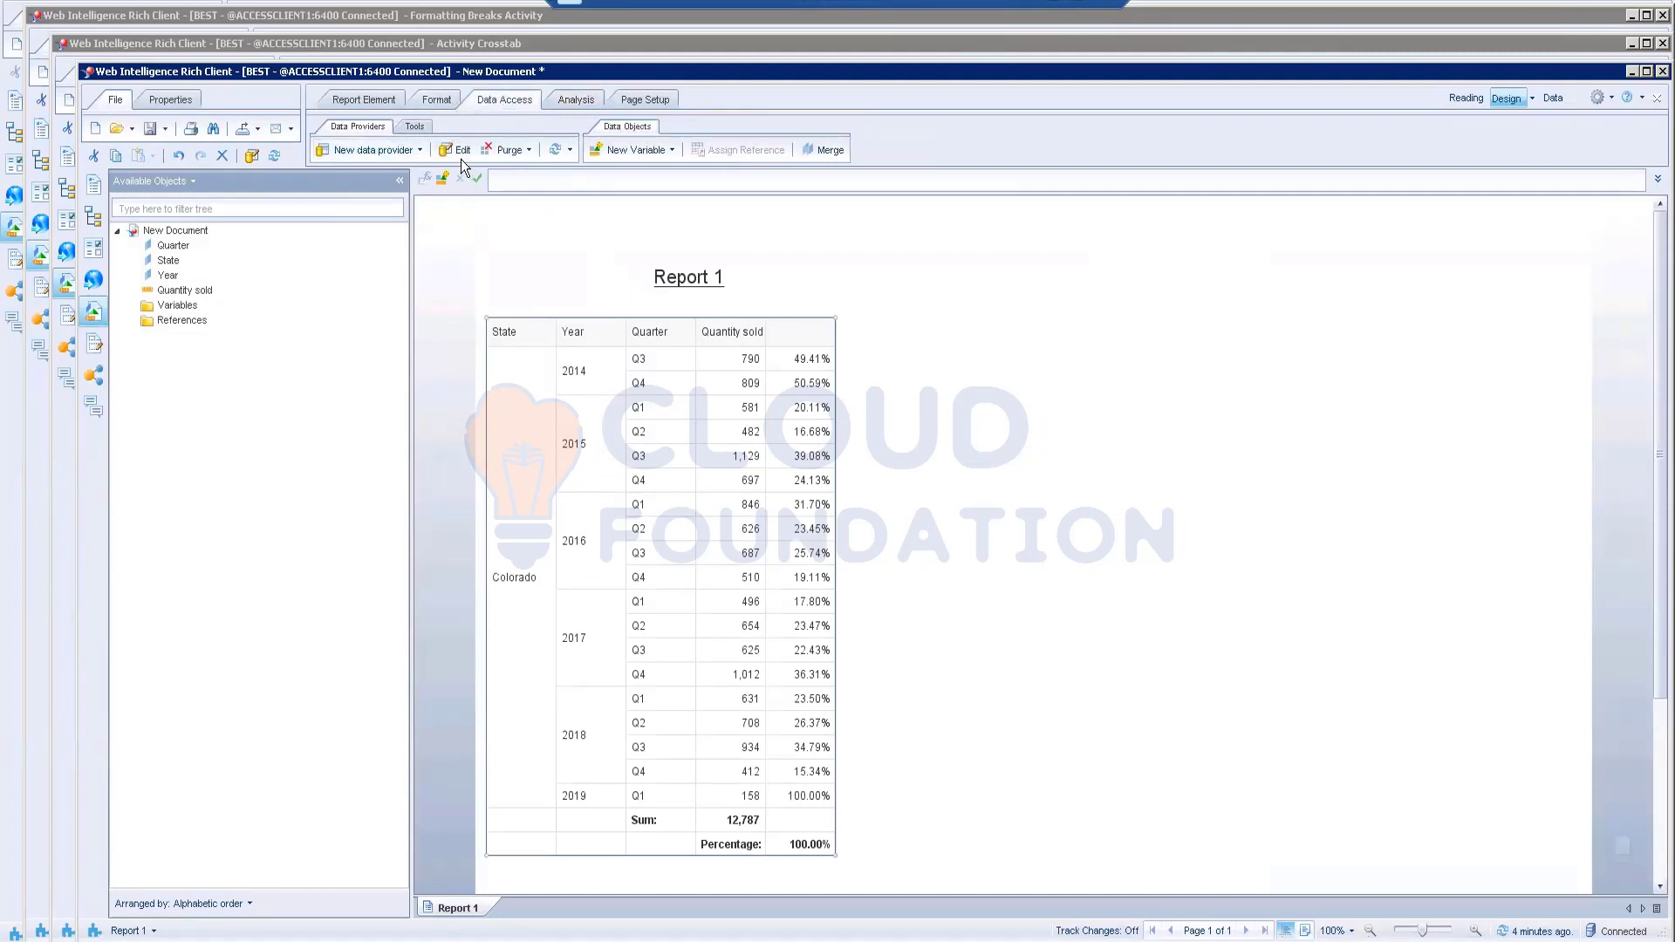
{"action": "left_click", "coordinate": [574, 98]}
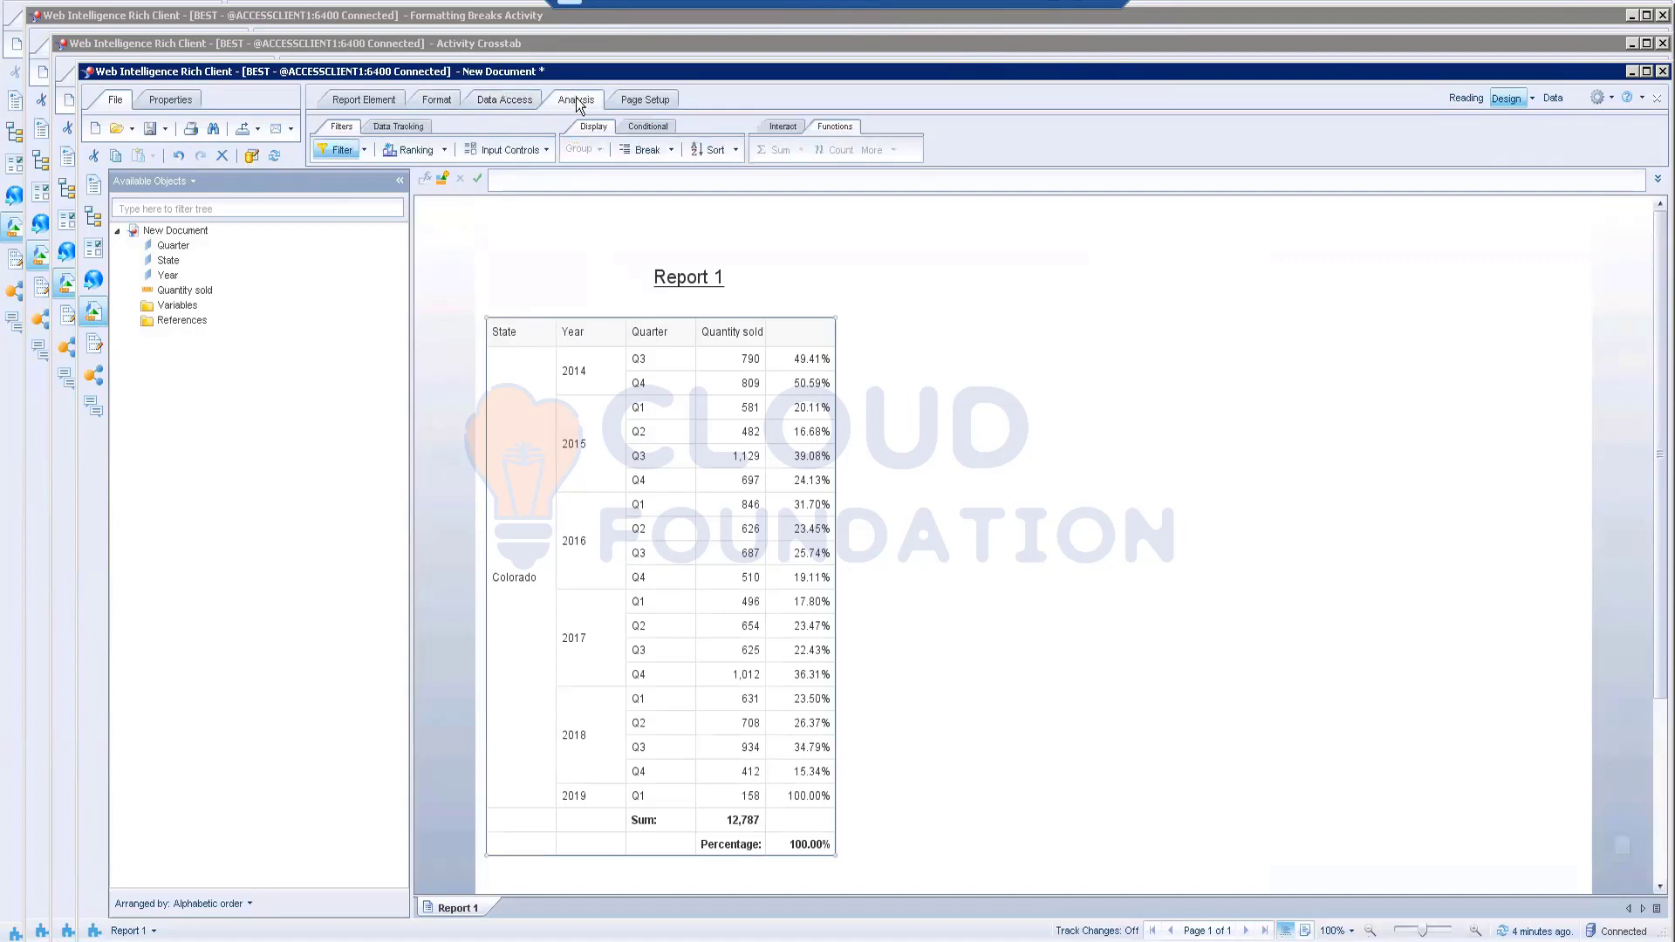
{"action": "left_click", "coordinate": [365, 149]}
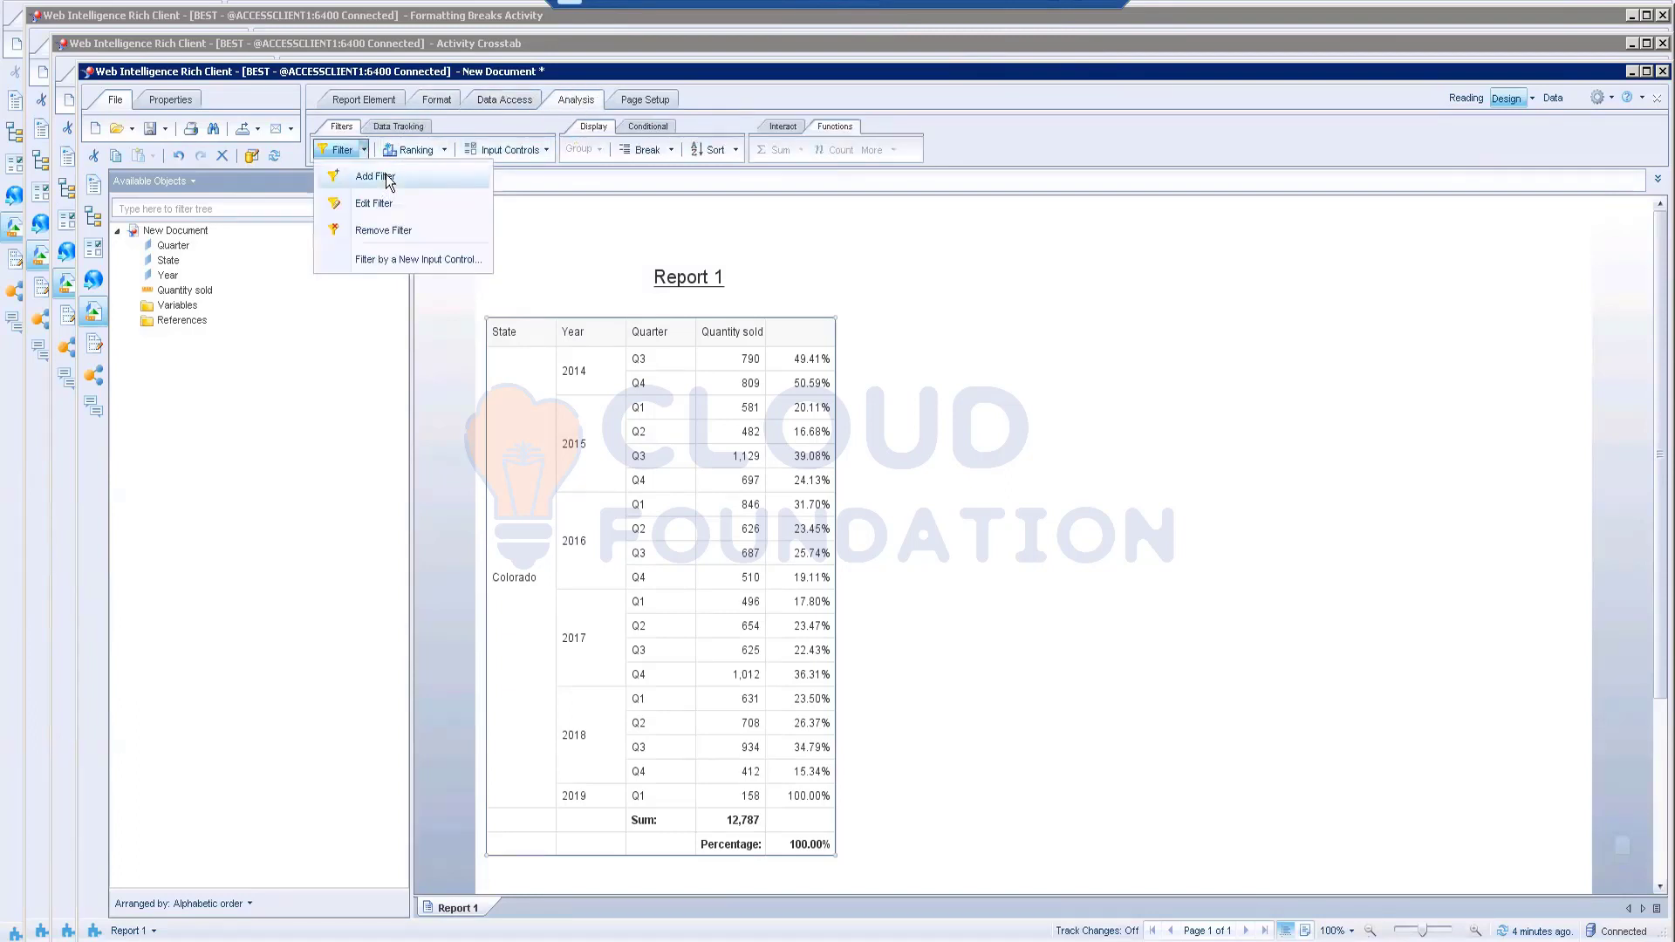
{"action": "left_click", "coordinate": [386, 174]}
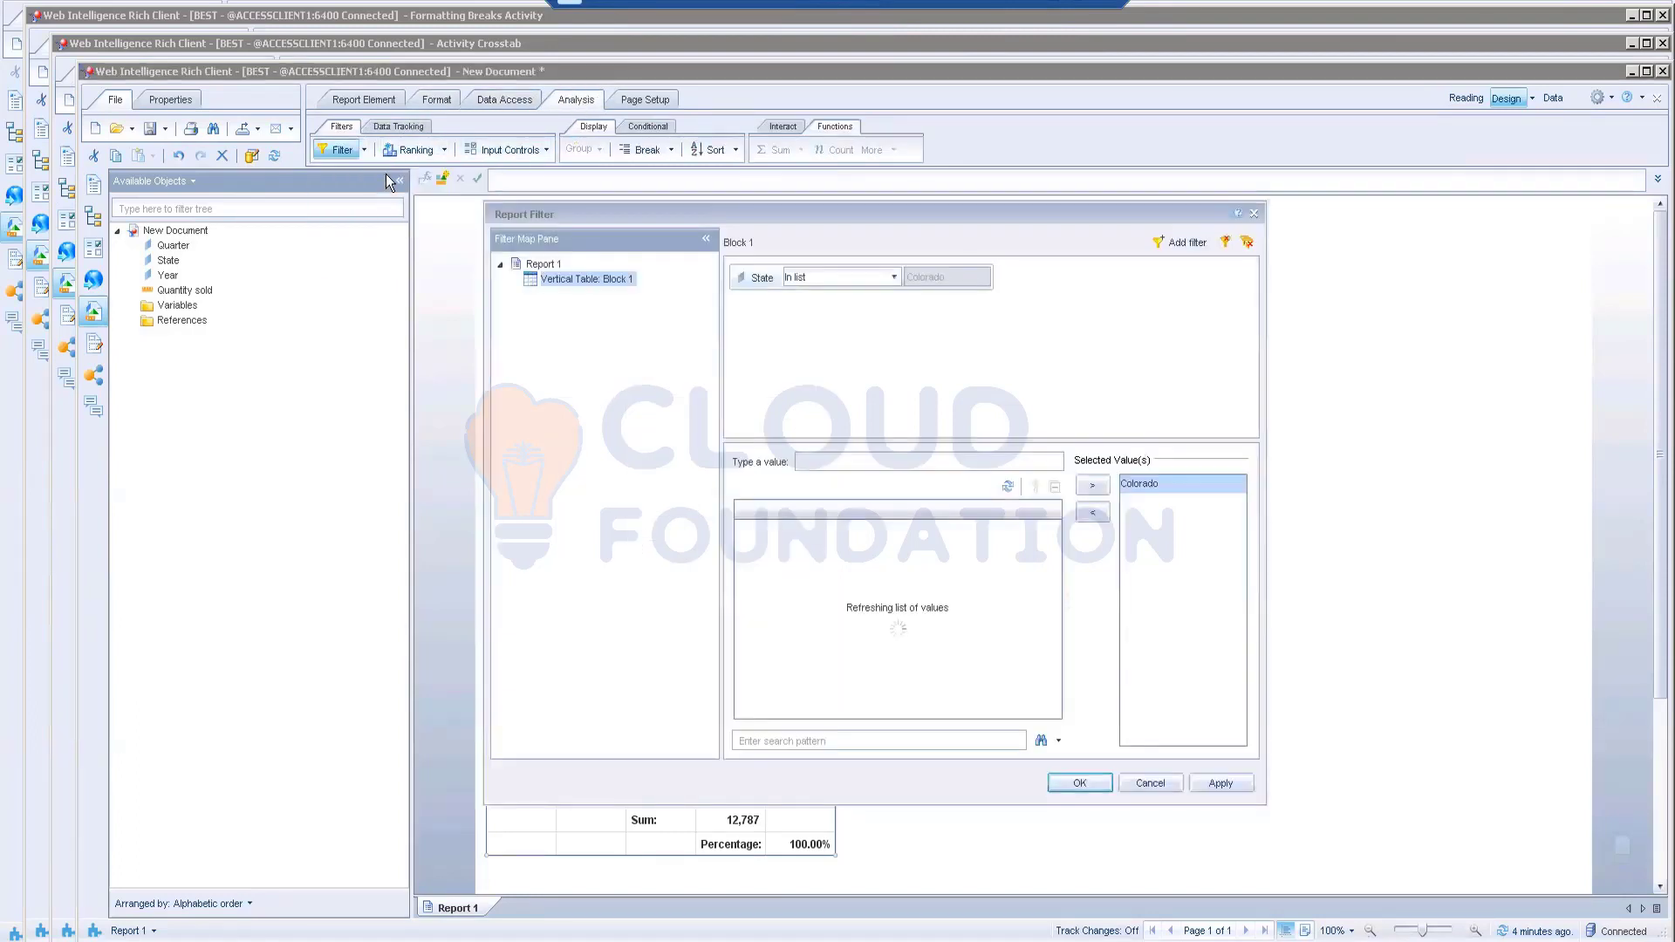
{"action": "left_click", "coordinate": [1185, 241]}
{"action": "double_click", "coordinate": [830, 420]}
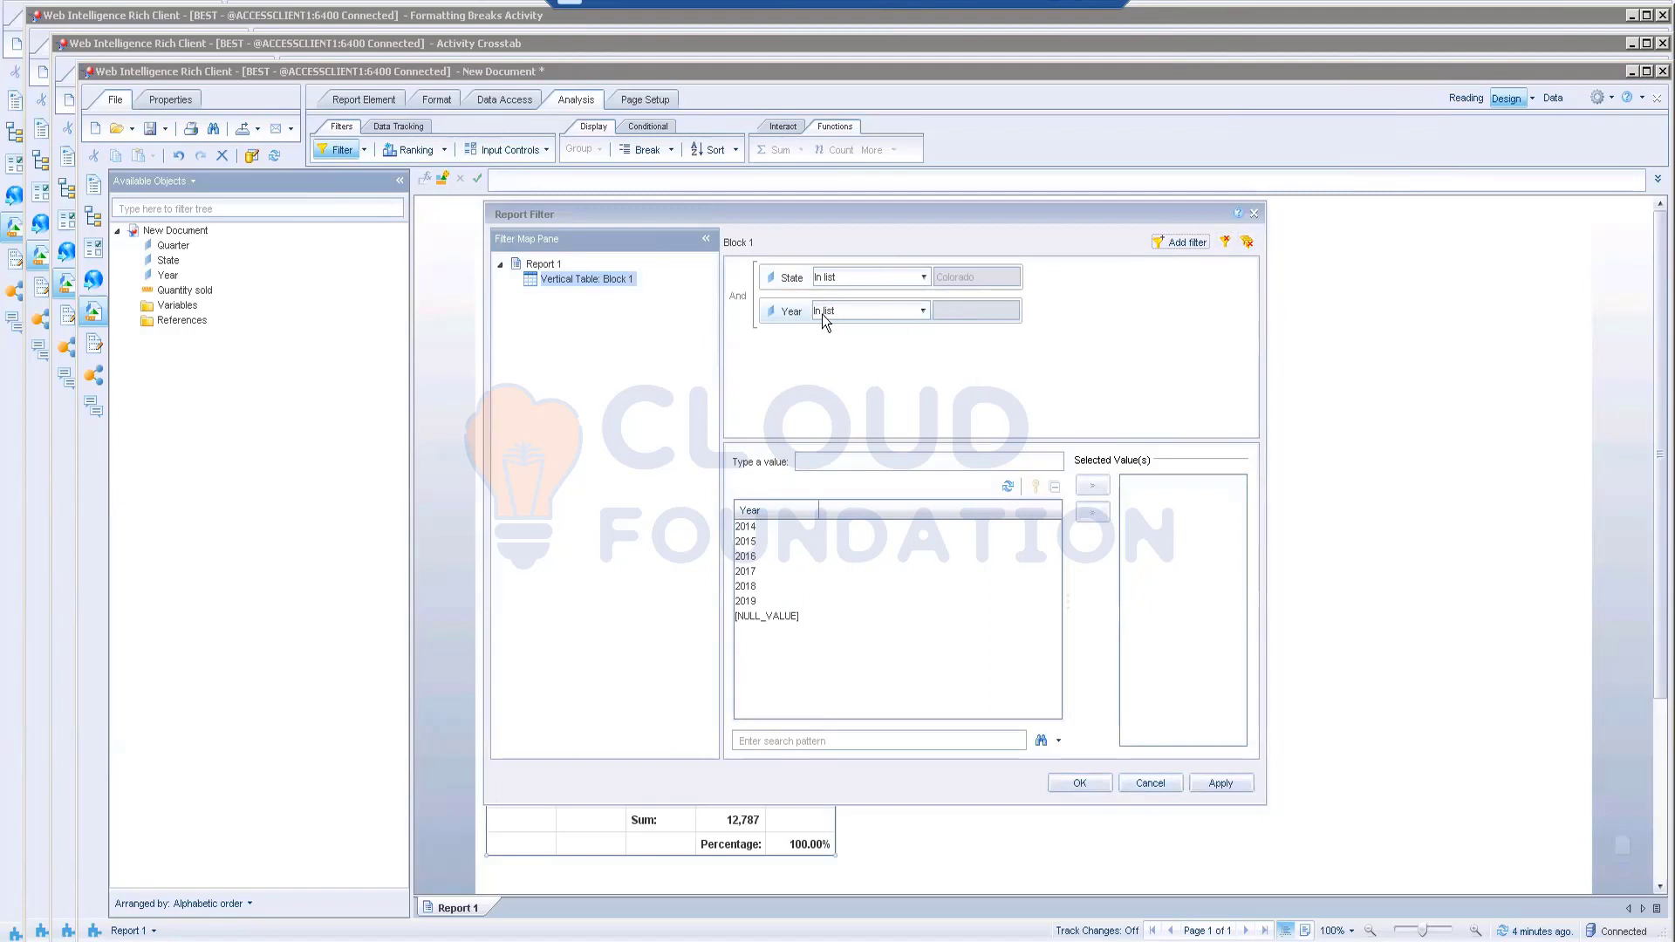
{"action": "left_click", "coordinate": [1246, 243]}
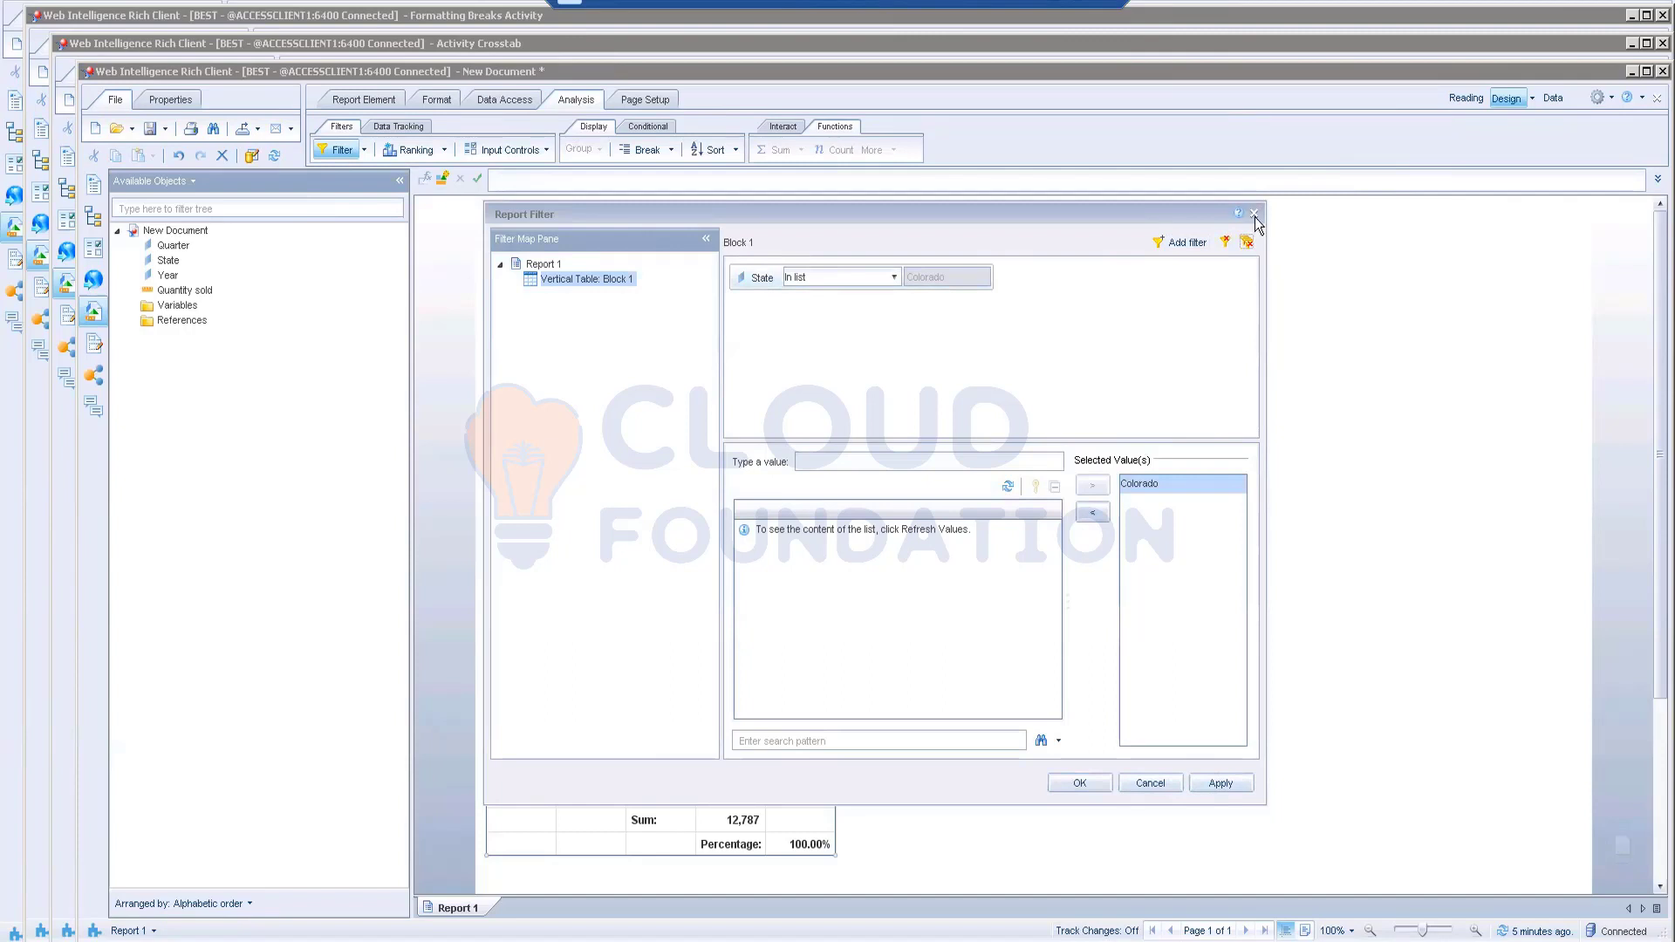
{"action": "left_click", "coordinate": [1154, 789]}
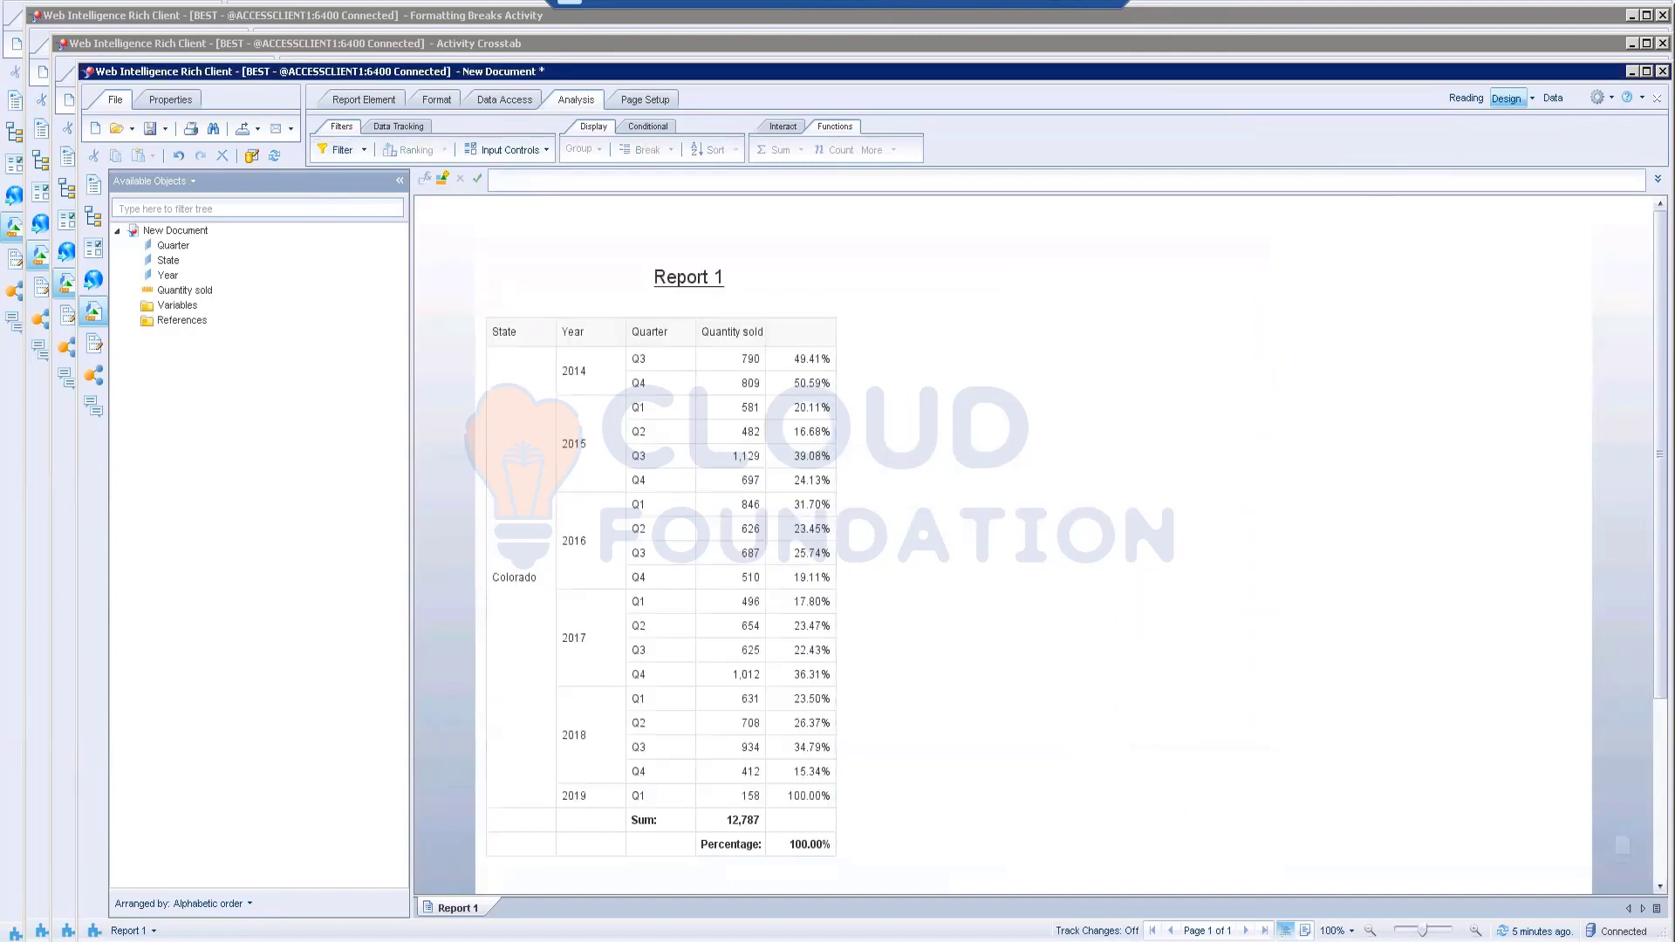
- Check the column headings in the Word sample table and enter Percentage as the blank header of the table's last column
{"action": "left_click", "coordinate": [514, 330]}
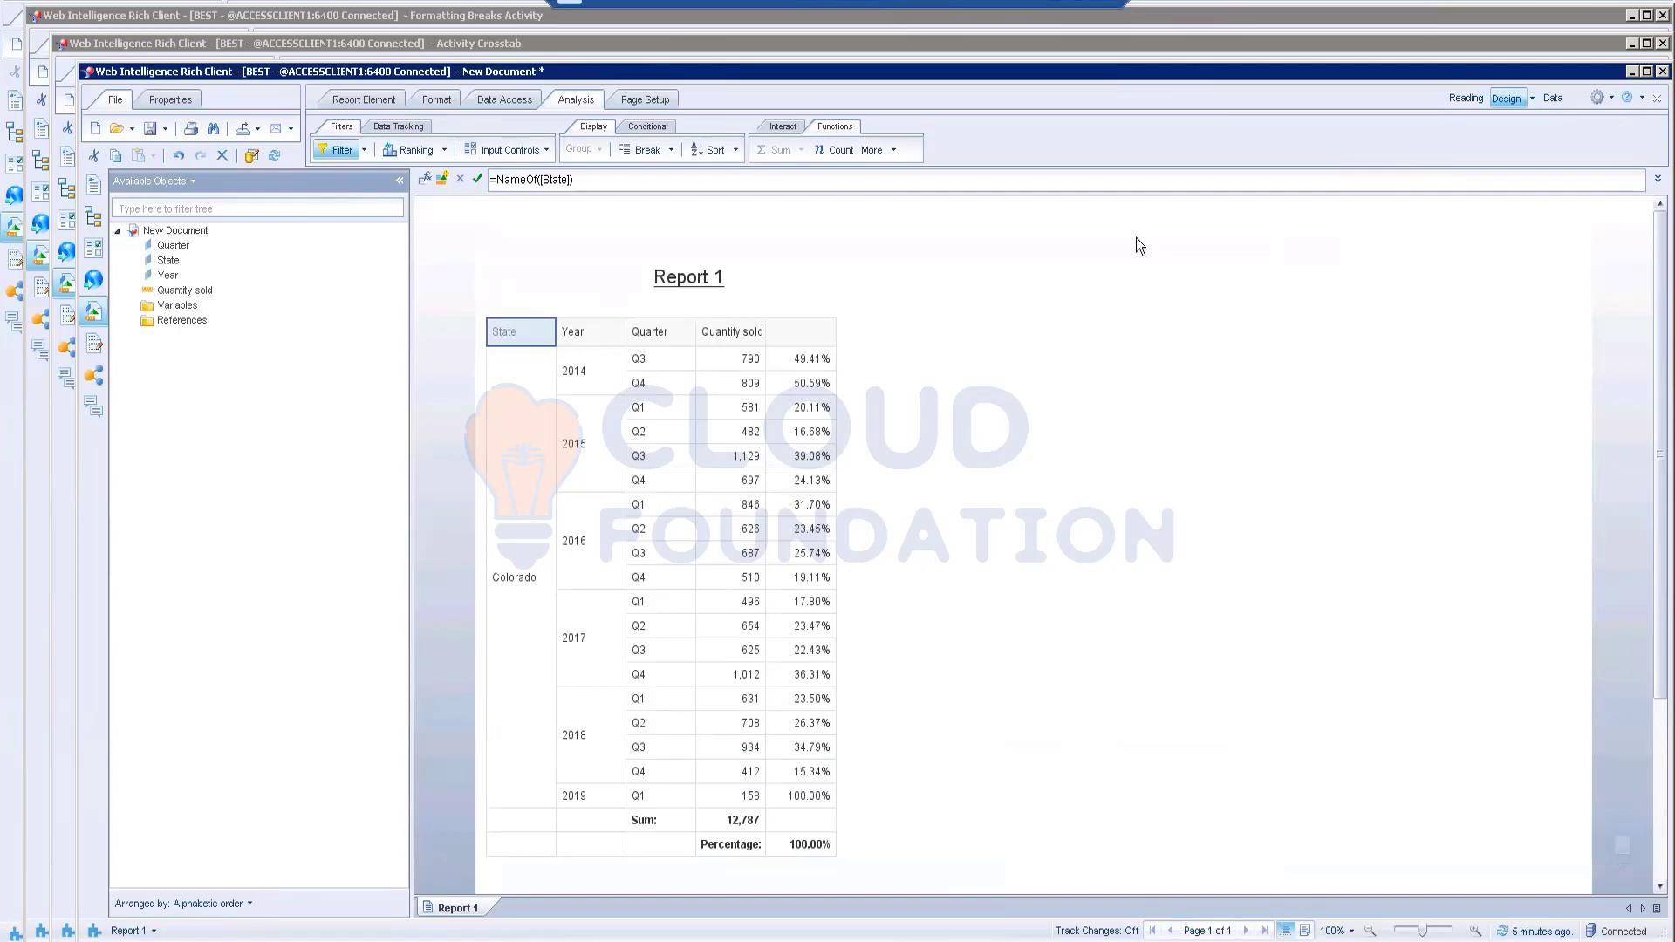
{"action": "key", "text": "alt+Tab"}
{"action": "scroll", "coordinate": [1021, 399], "scroll_direction": "up", "scroll_amount": 2}
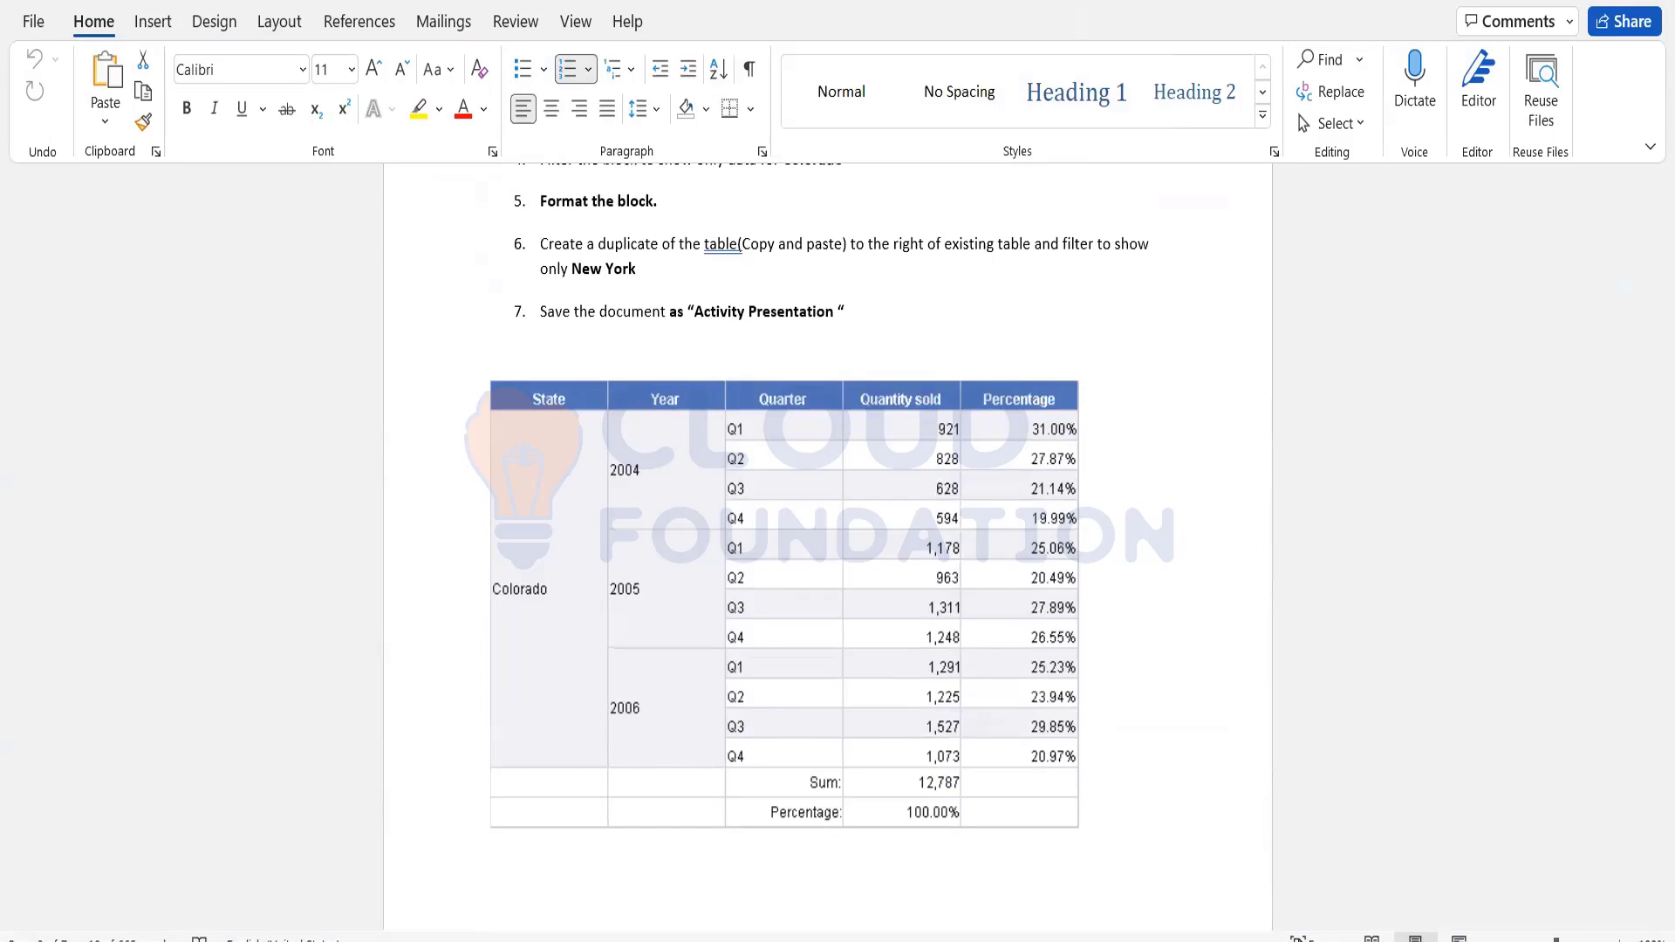
{"action": "key", "text": "alt+Tab"}
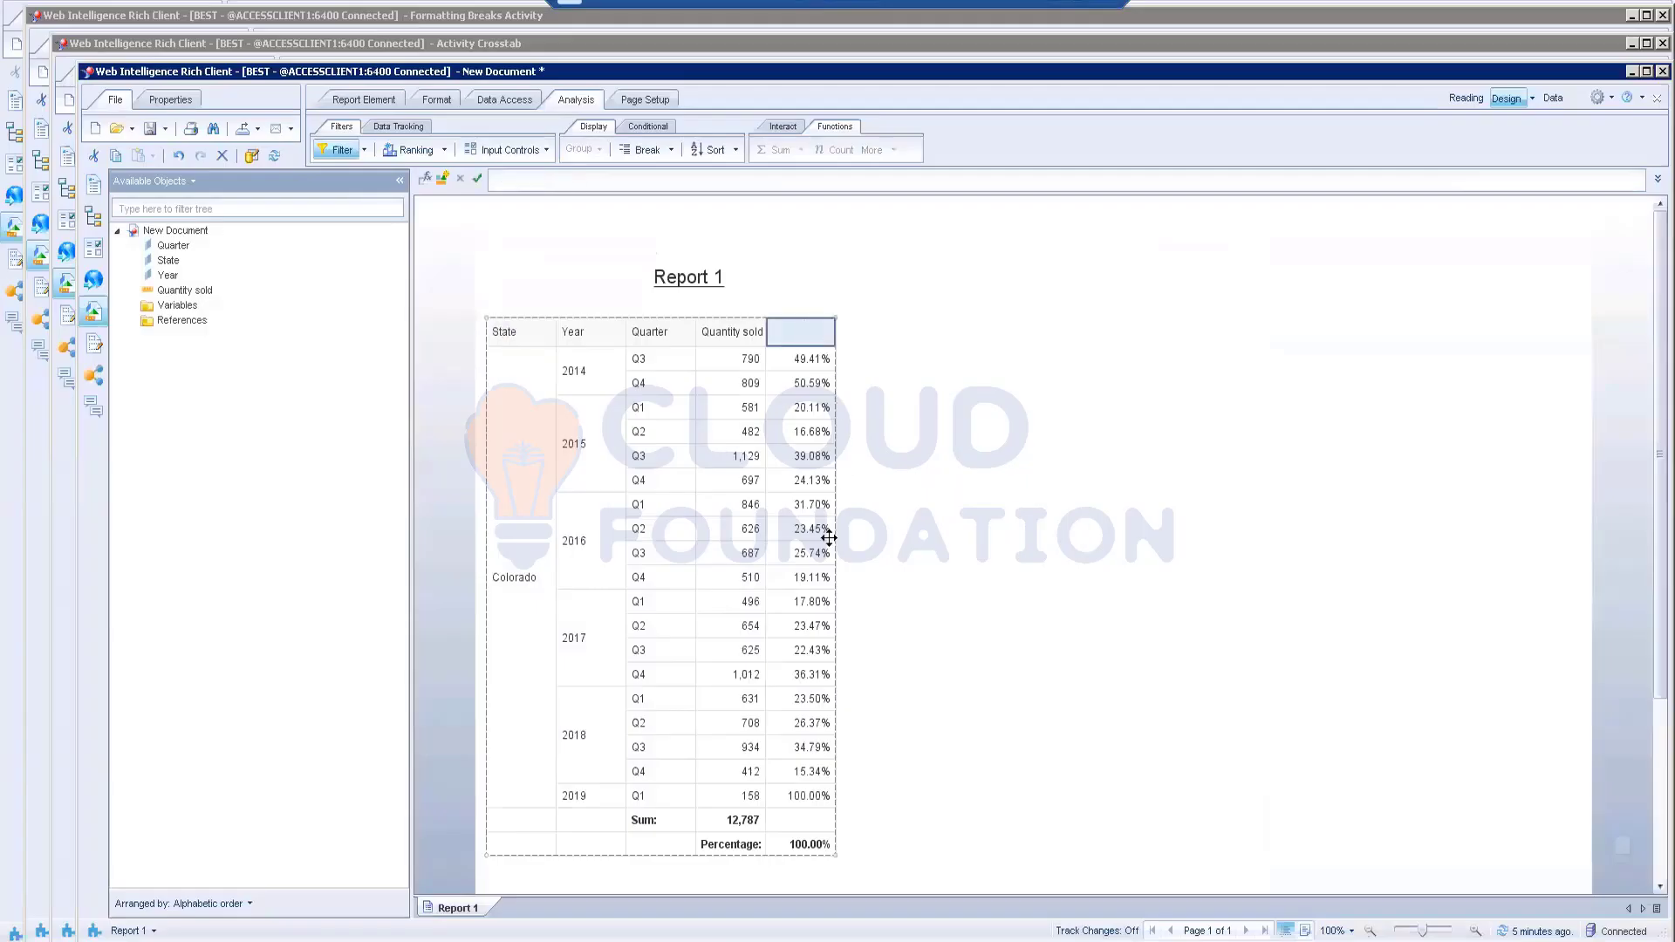
{"action": "left_click", "coordinate": [563, 177]}
{"action": "type", "text": "P"}
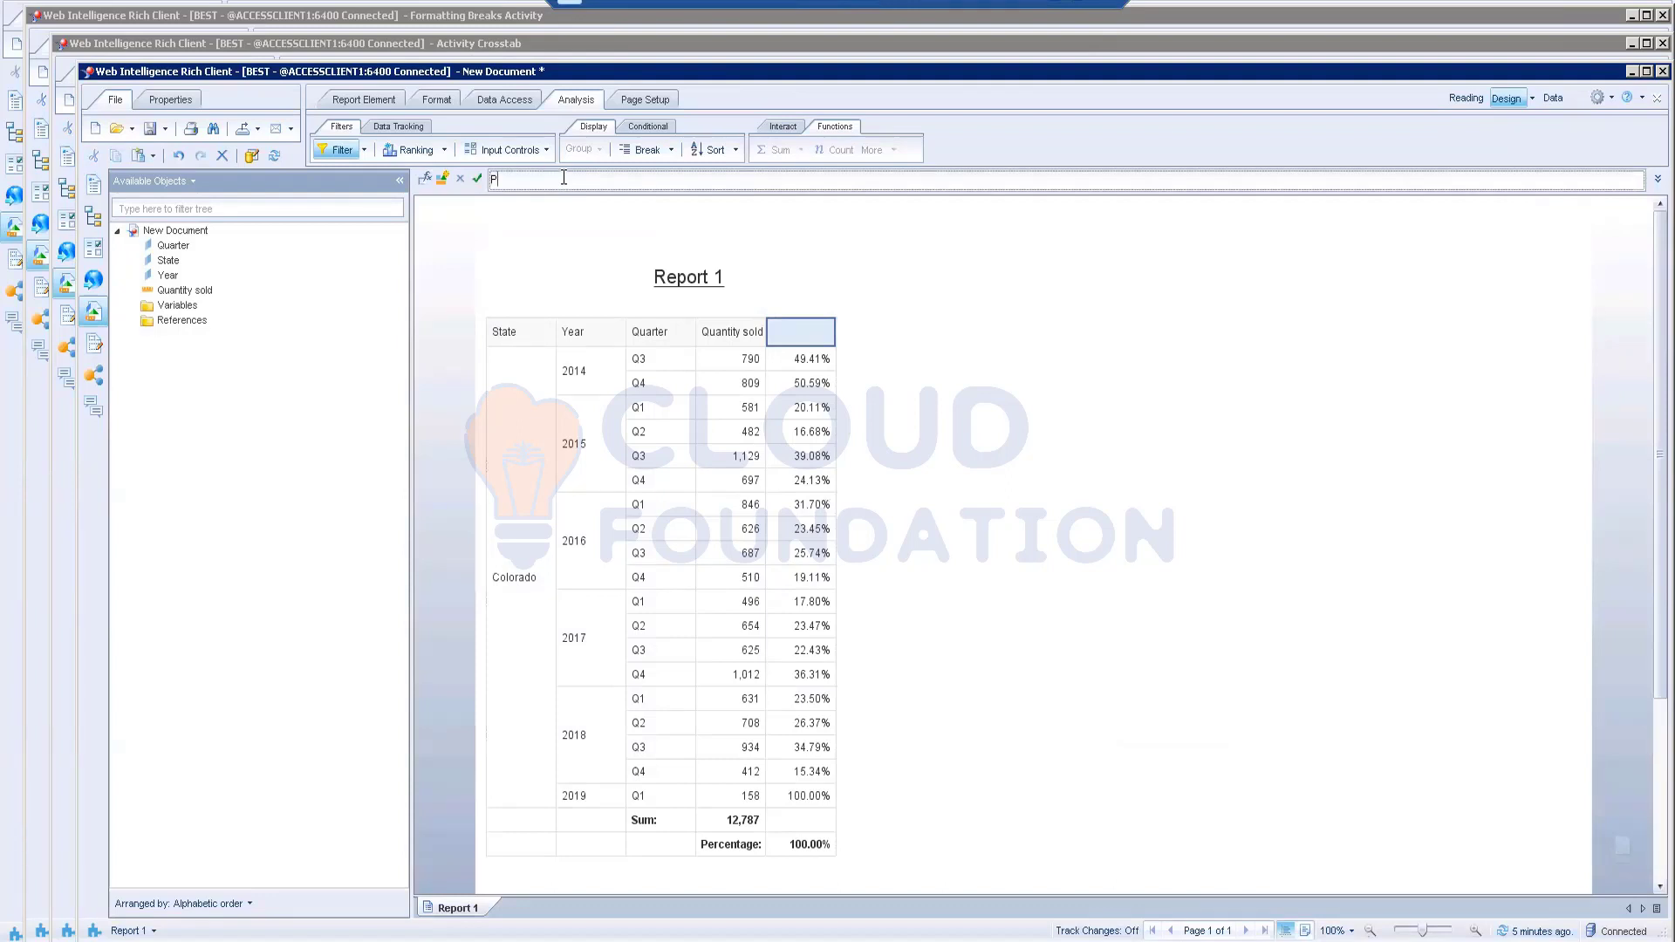
{"action": "type", "text": "ercentage"}
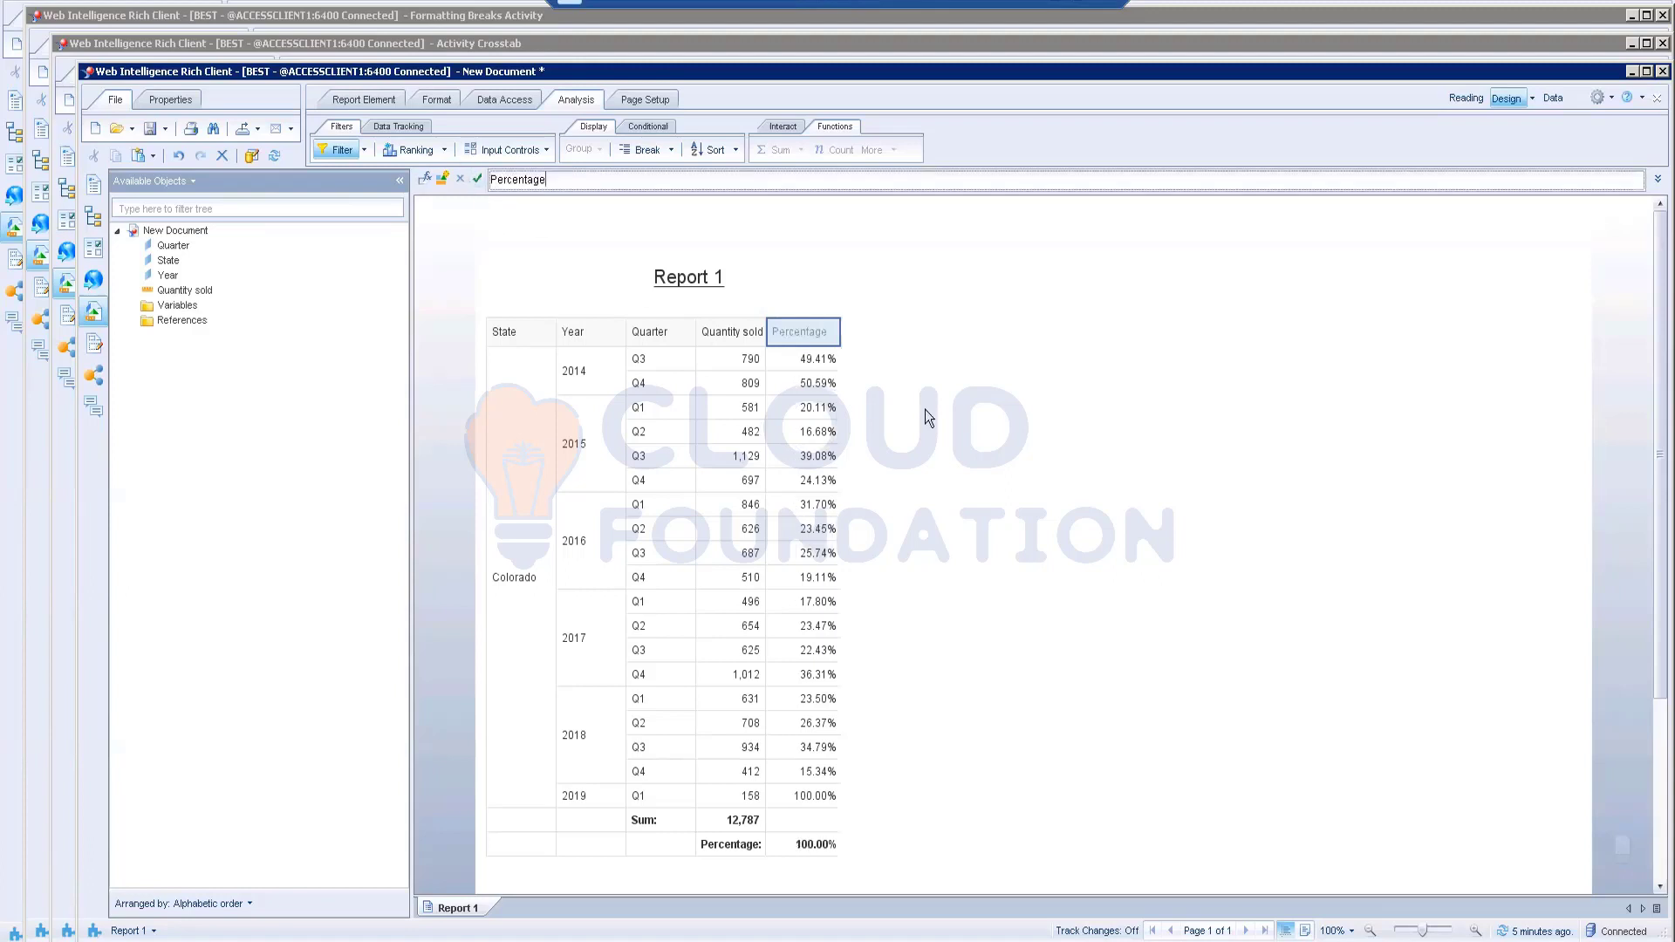
- Select all five header cells from State to Percentage and give them a solid blue background color
{"action": "left_click", "coordinate": [542, 332]}
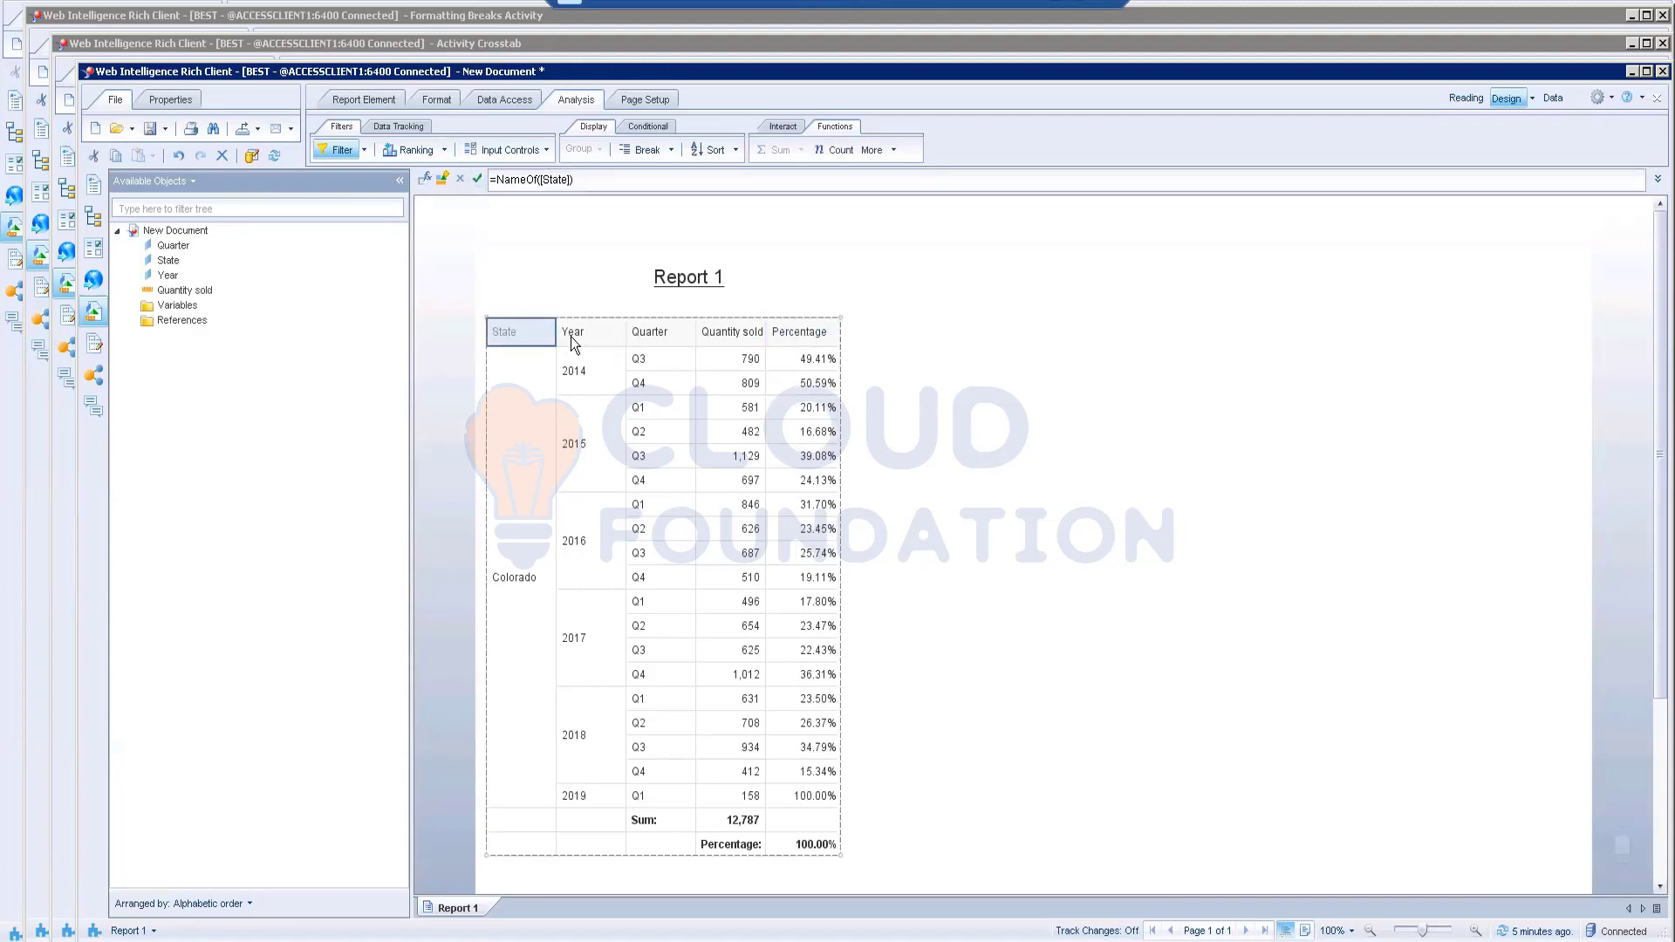
{"action": "left_click", "coordinate": [600, 336], "text": "ctrl"}
{"action": "left_click", "coordinate": [658, 337], "text": "ctrl"}
{"action": "left_click", "coordinate": [710, 337], "text": "ctrl"}
{"action": "left_click", "coordinate": [796, 338], "text": "ctrl"}
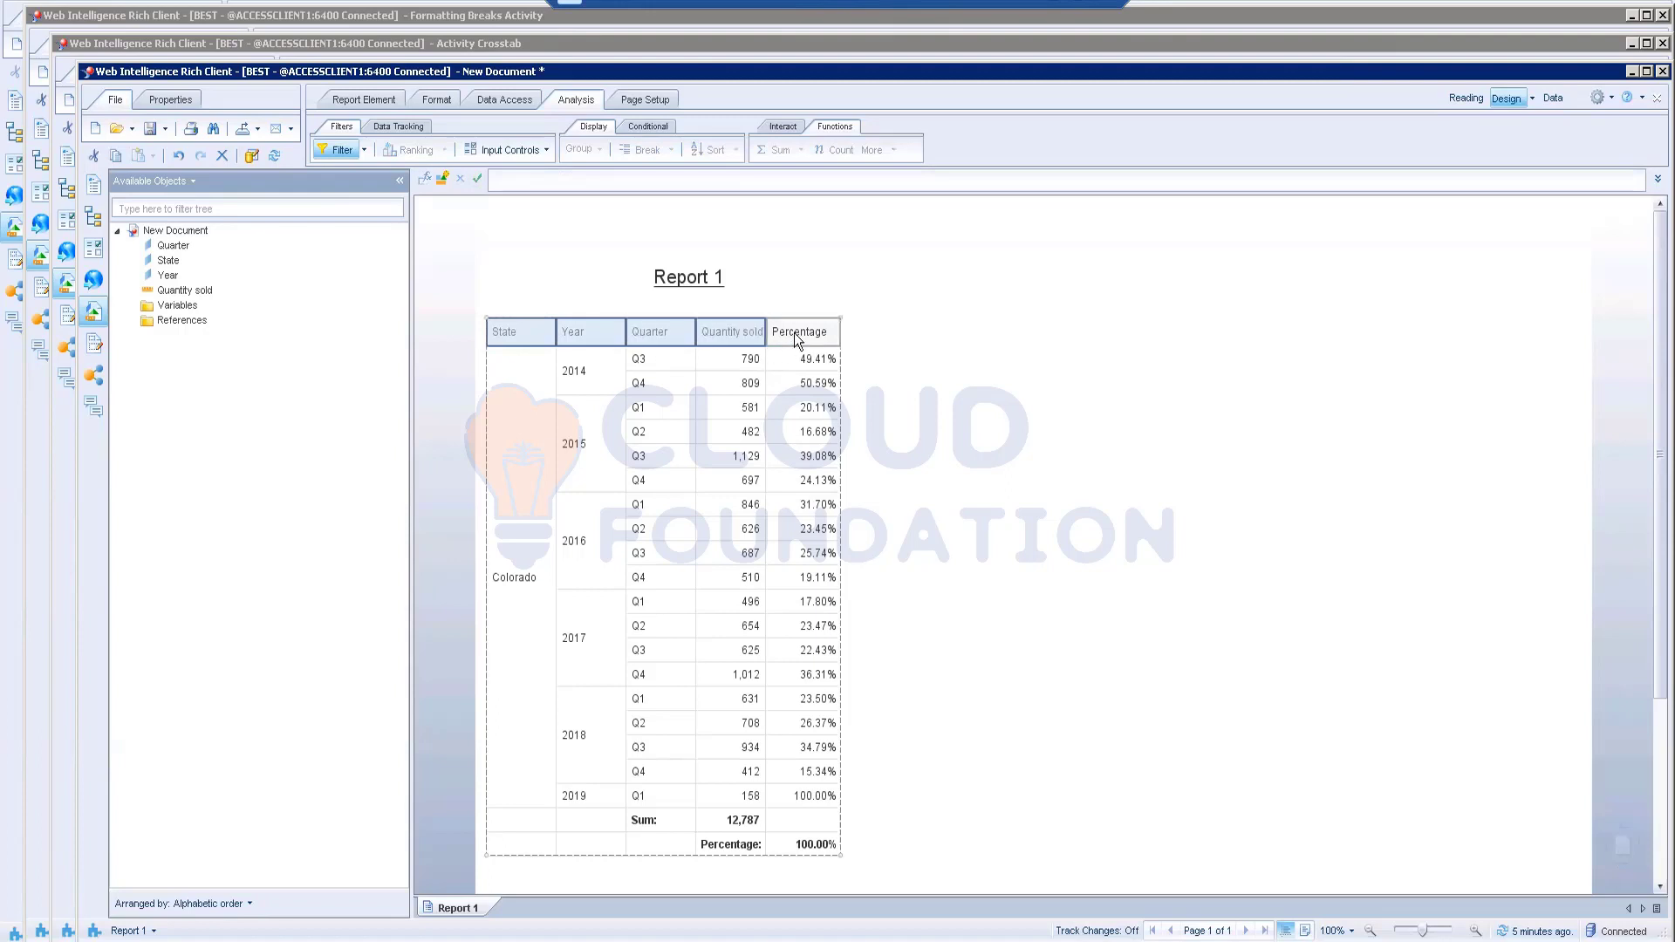
{"action": "left_click", "coordinate": [796, 338], "text": "ctrl"}
{"action": "right_click", "coordinate": [795, 338]}
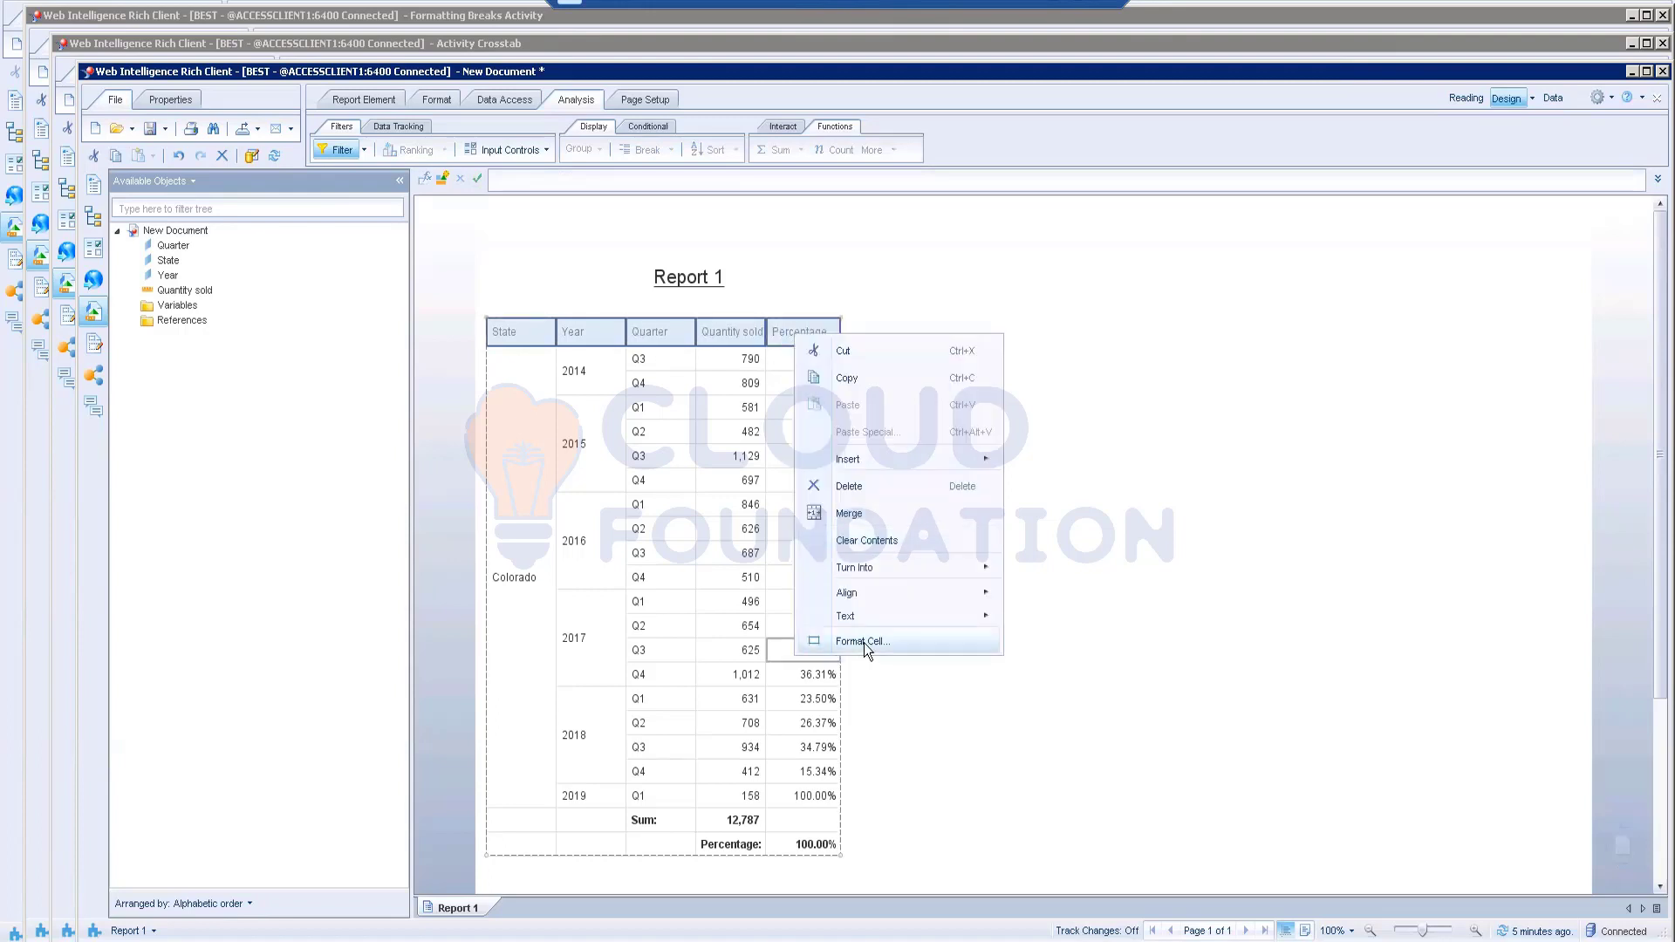
{"action": "left_click", "coordinate": [863, 642]}
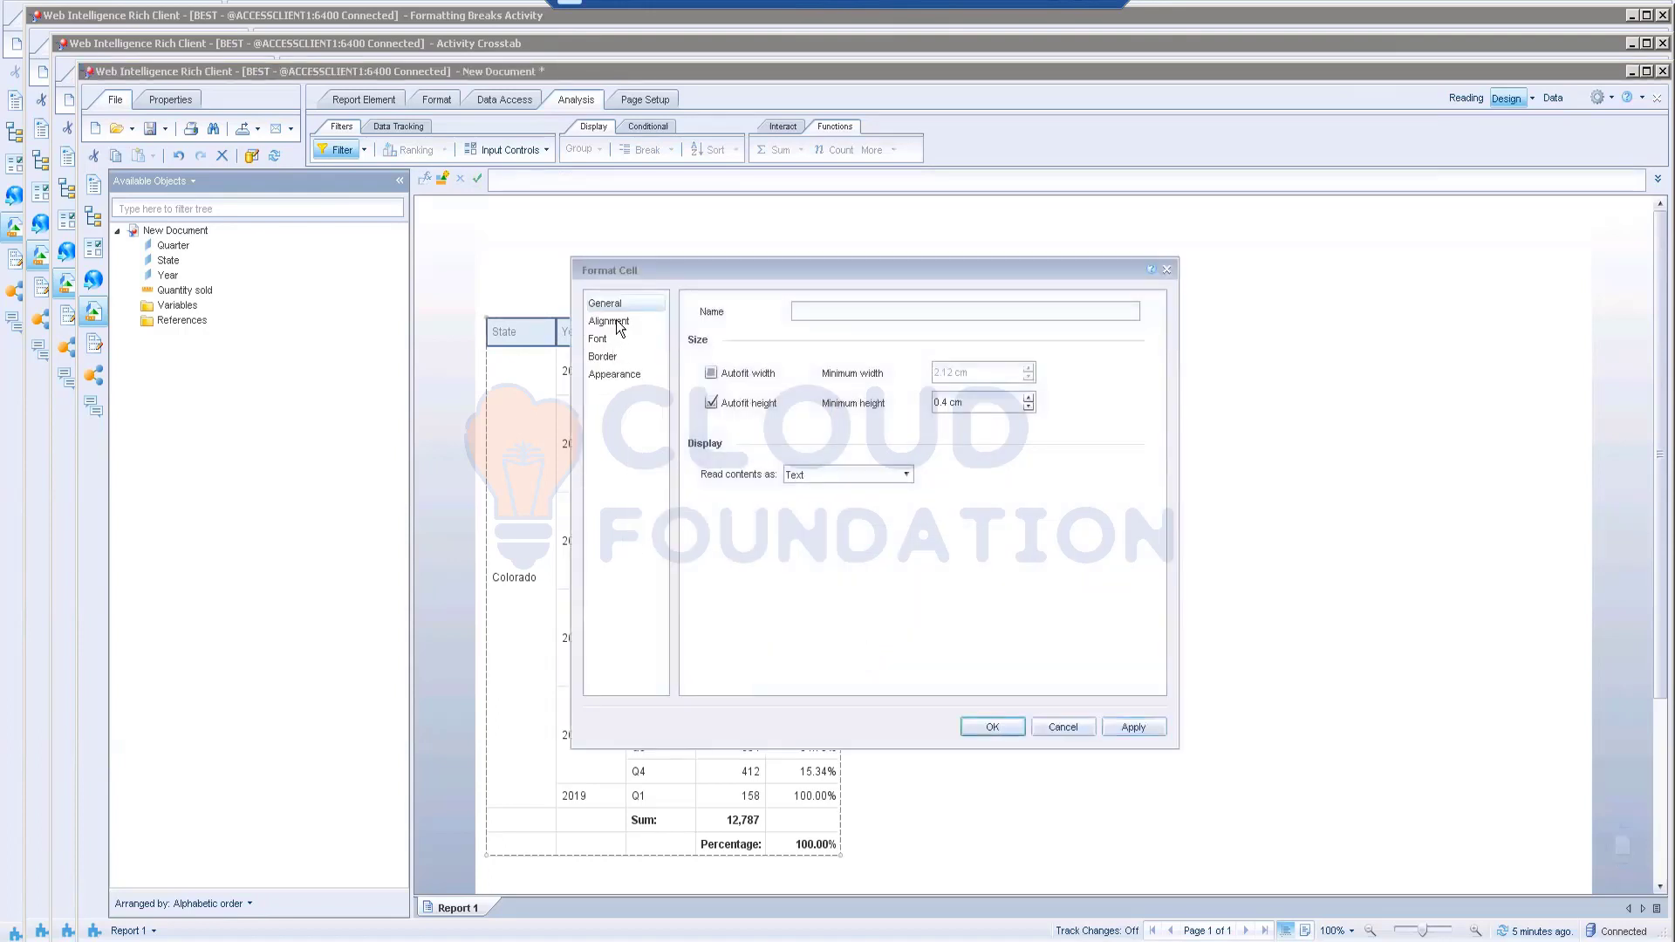
{"action": "left_click", "coordinate": [610, 375]}
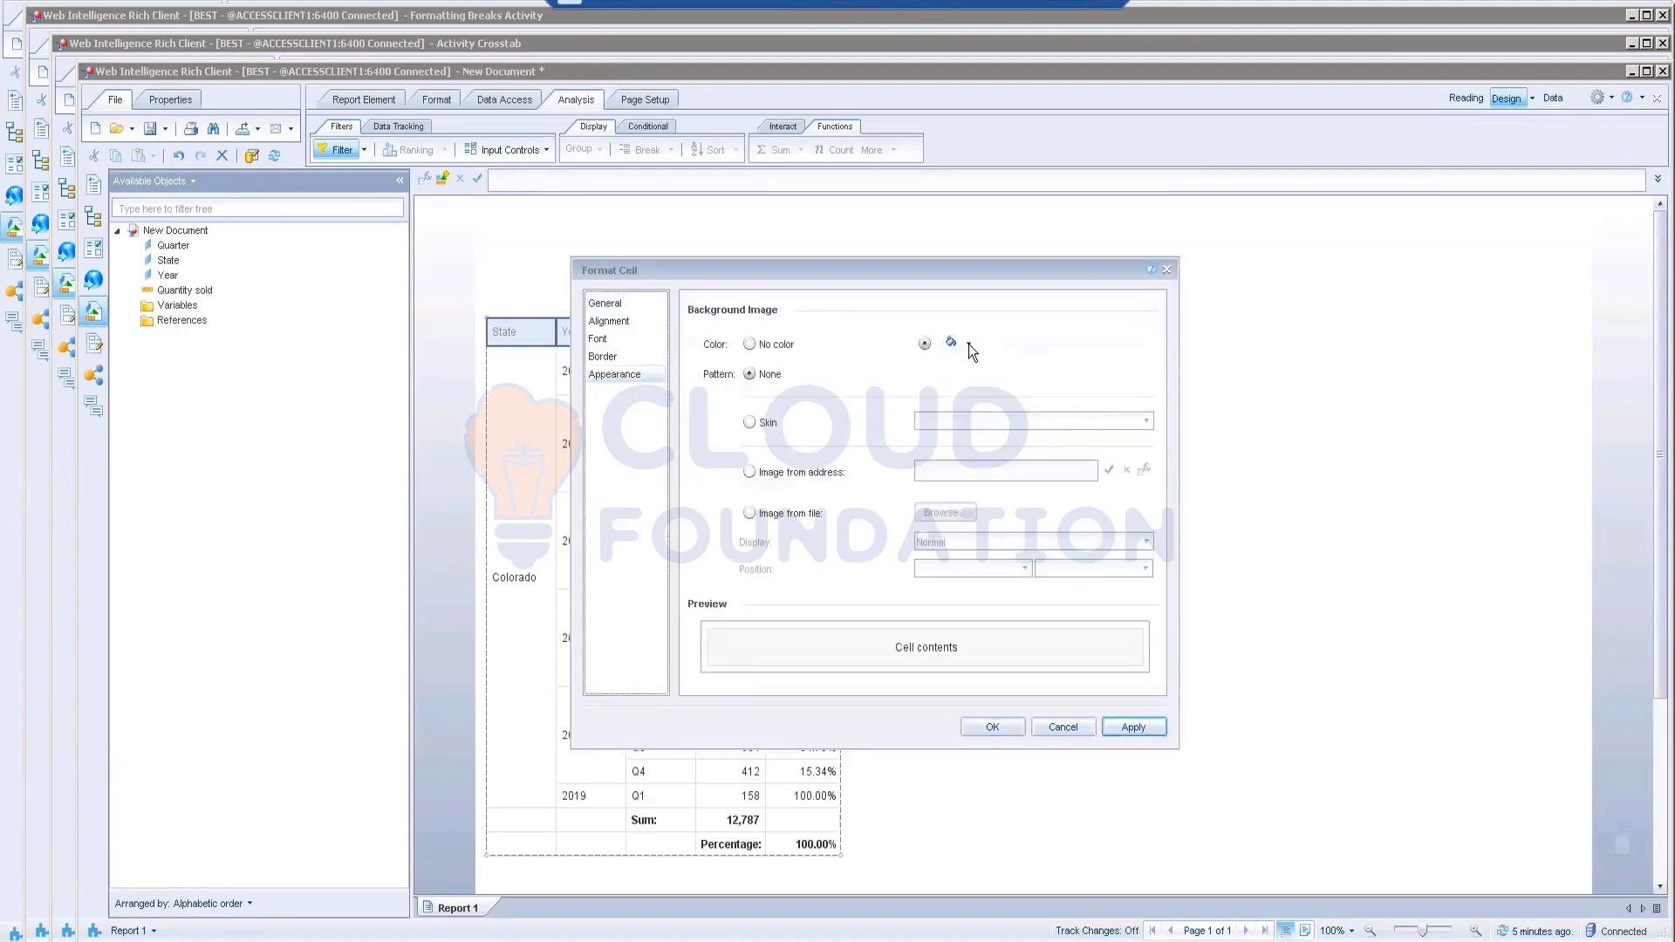
{"action": "left_click", "coordinate": [968, 344]}
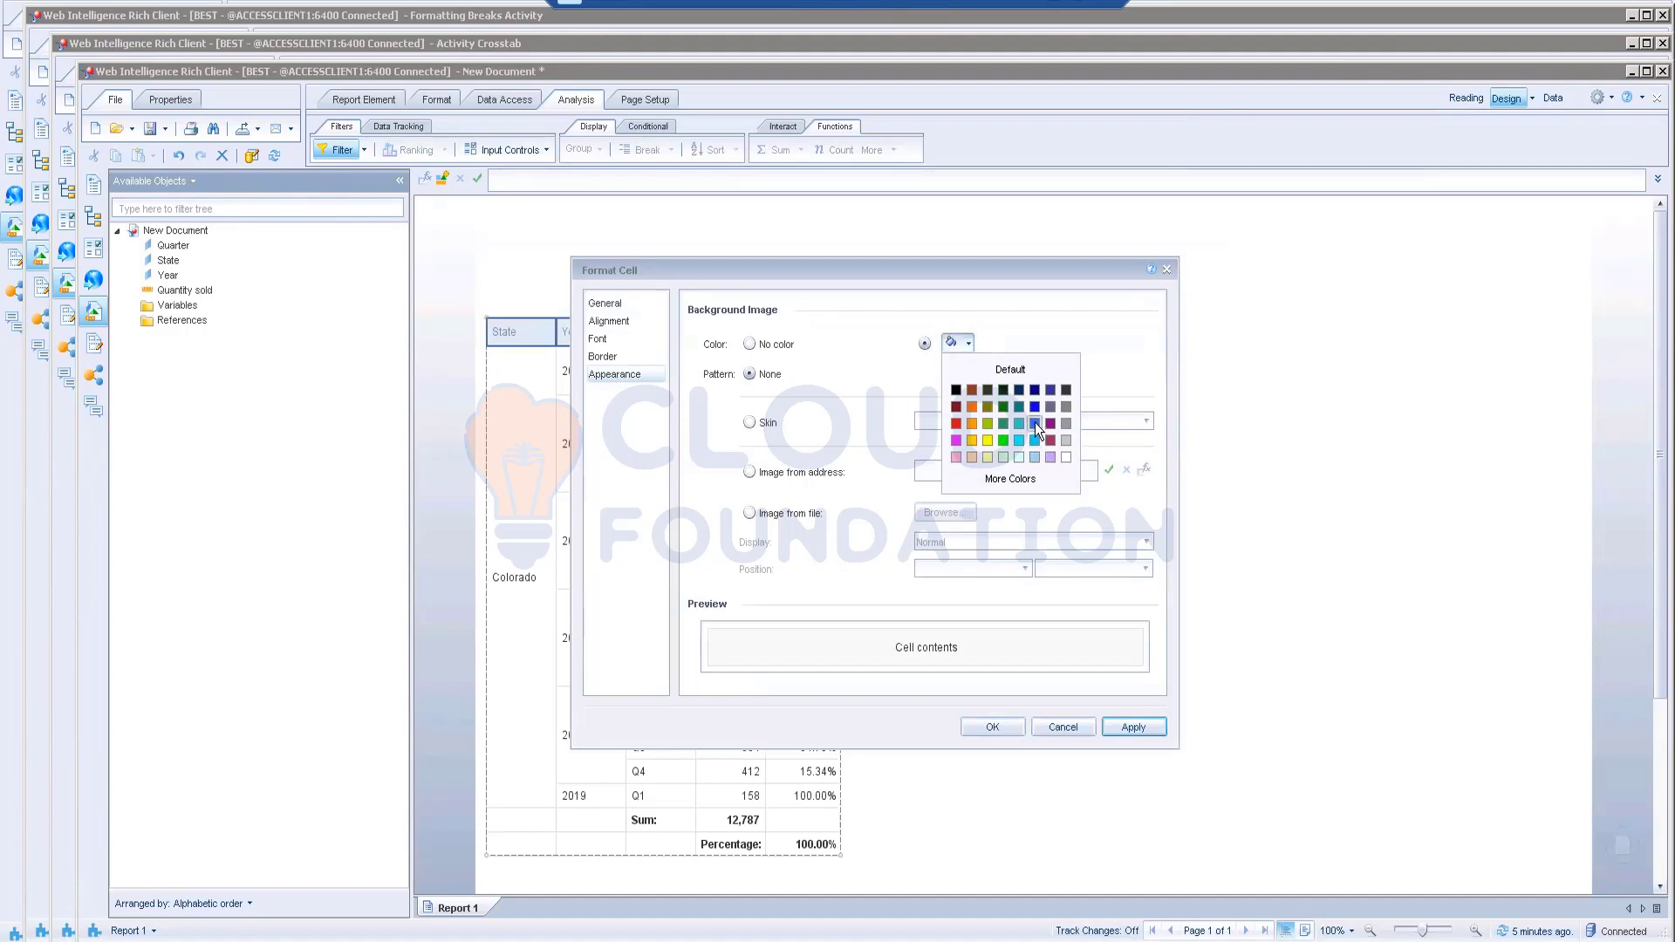
{"action": "left_click", "coordinate": [1034, 424]}
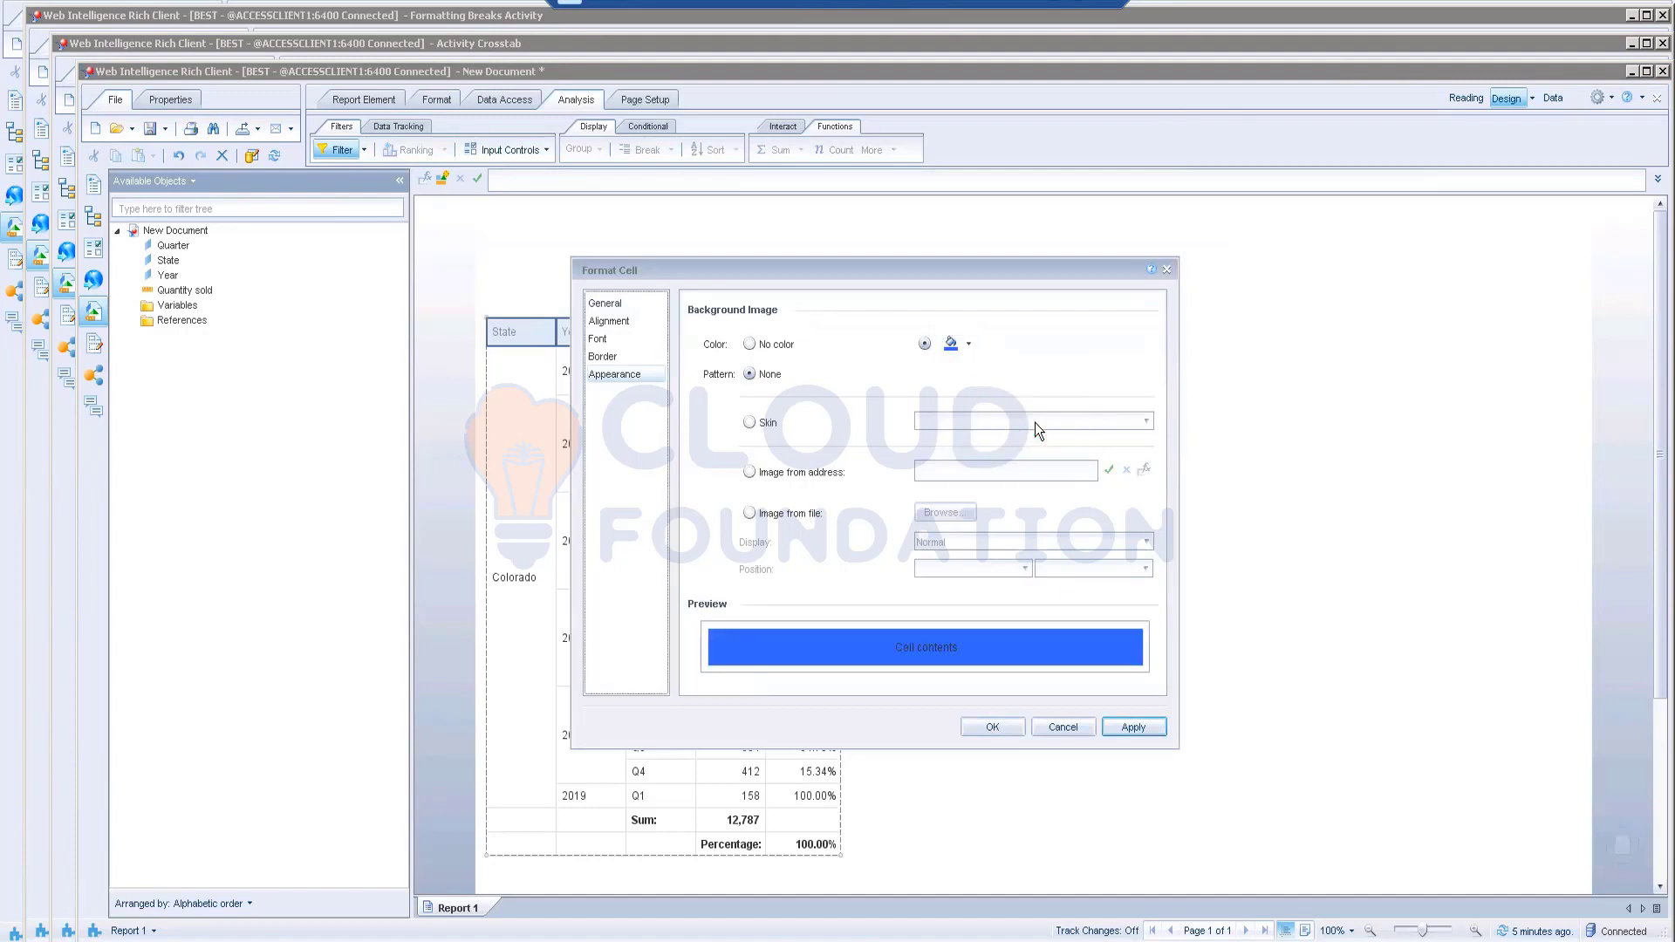
- Format the selected header cells' text as white, bold Arial at size 10 and apply the cell formatting
{"action": "left_click", "coordinate": [617, 339]}
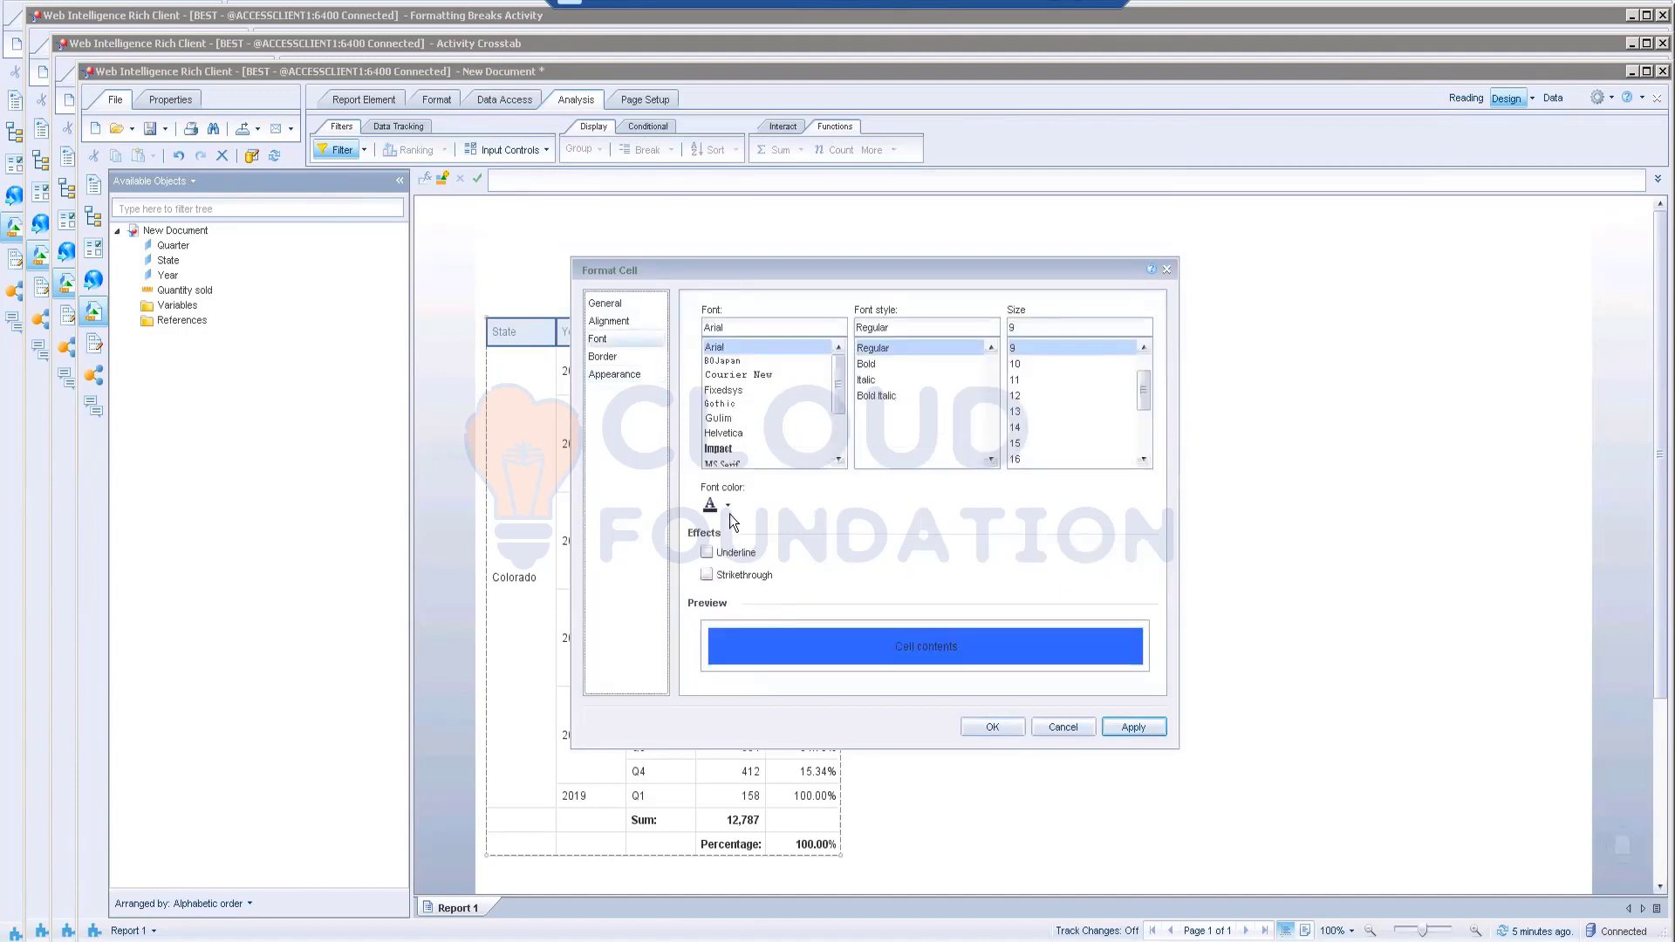
{"action": "left_click", "coordinate": [728, 505]}
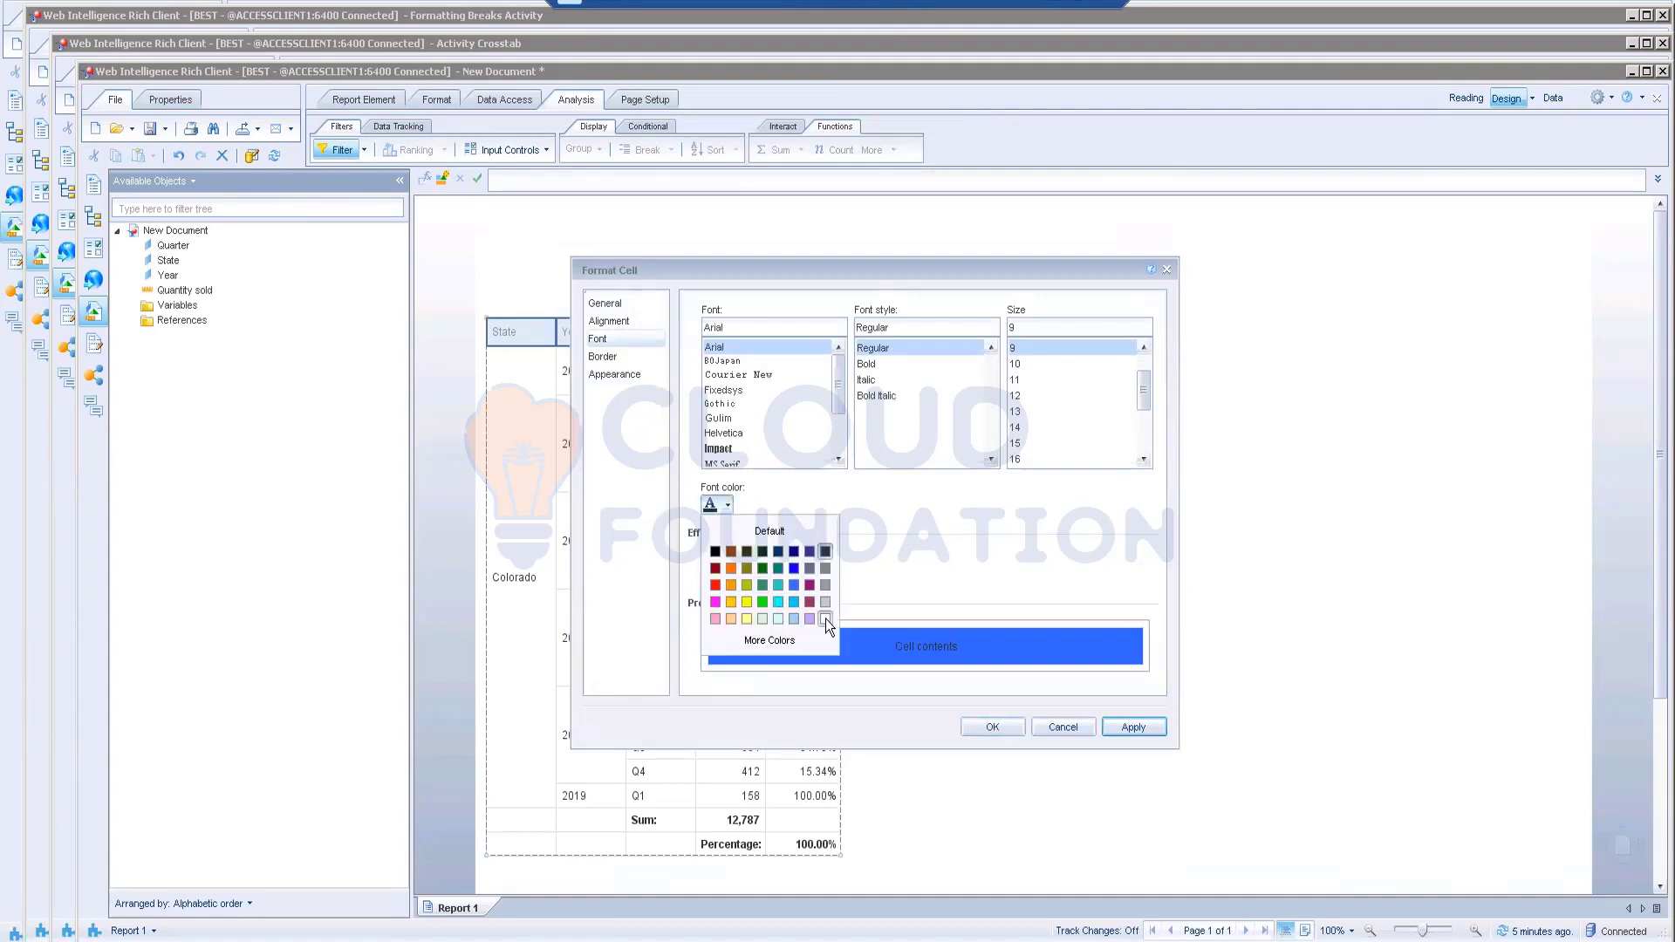
{"action": "left_click", "coordinate": [825, 620]}
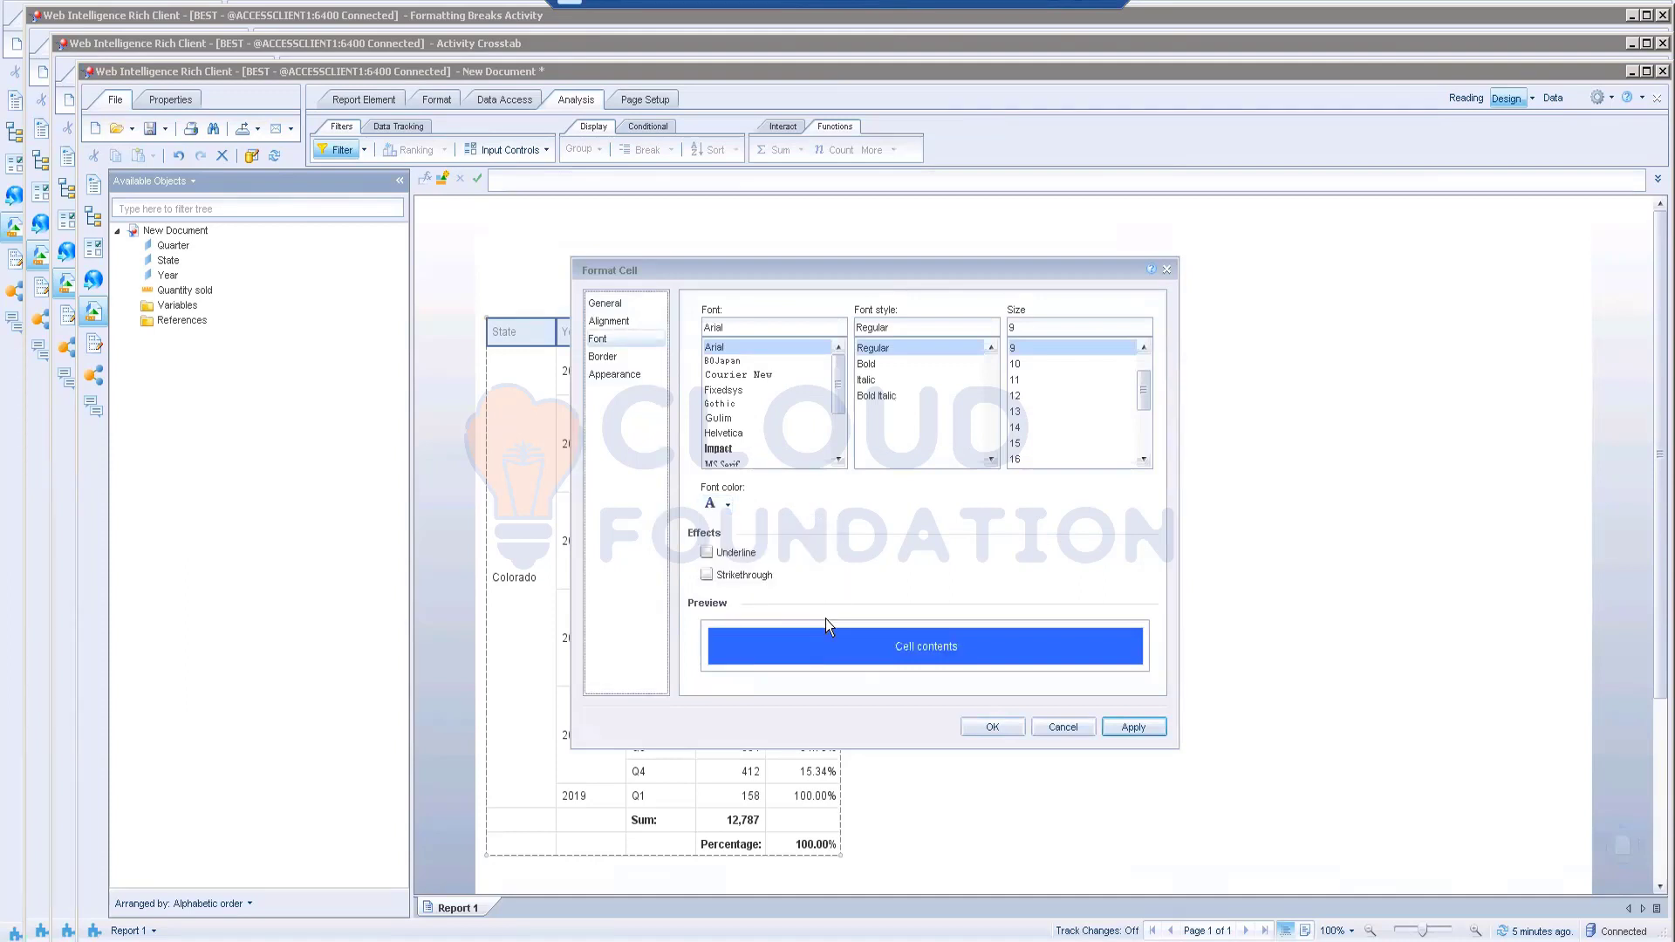
{"action": "left_click", "coordinate": [616, 302]}
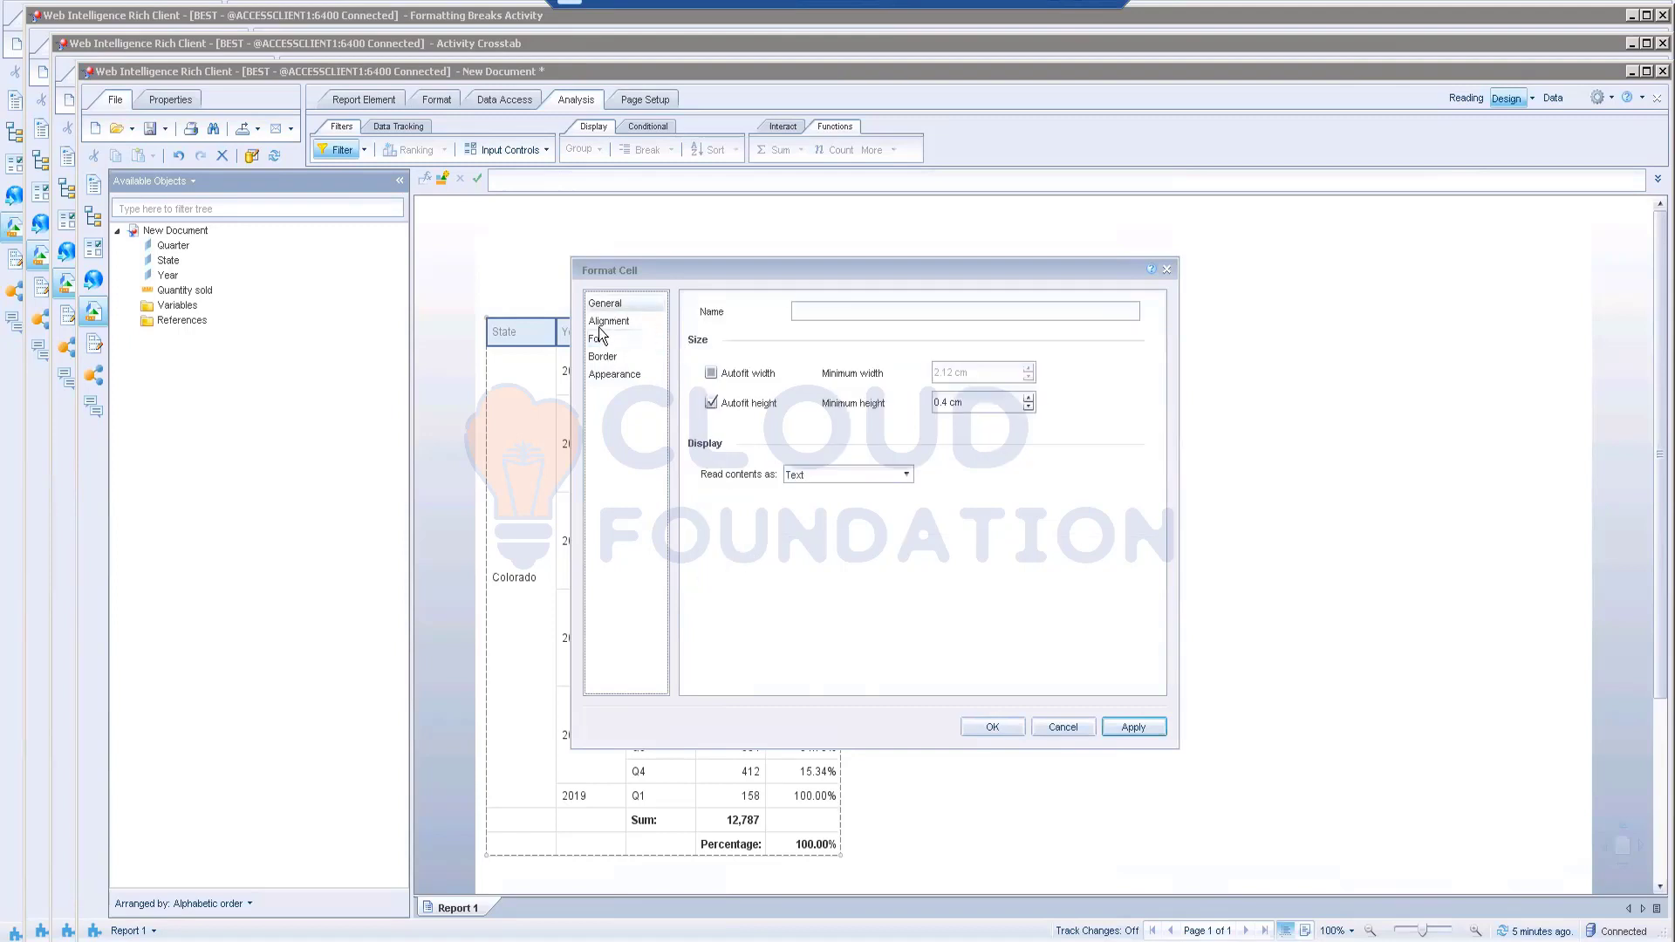
{"action": "left_click", "coordinate": [602, 321]}
{"action": "left_click", "coordinate": [600, 340]}
{"action": "left_click", "coordinate": [601, 358]}
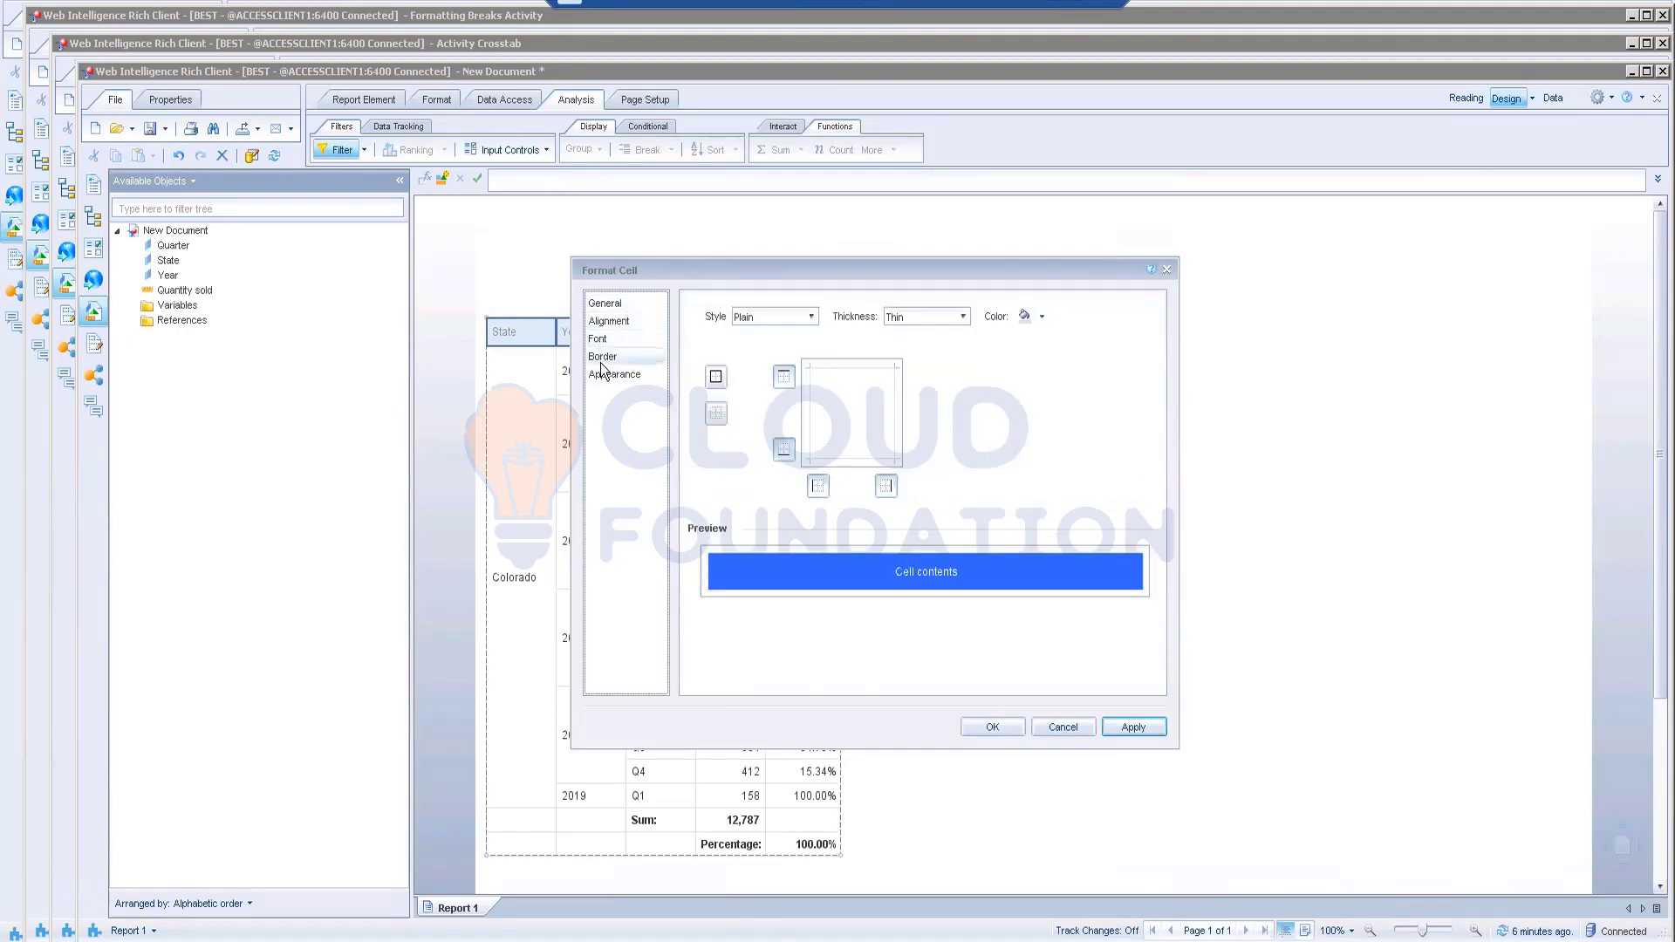
{"action": "left_click", "coordinate": [600, 339]}
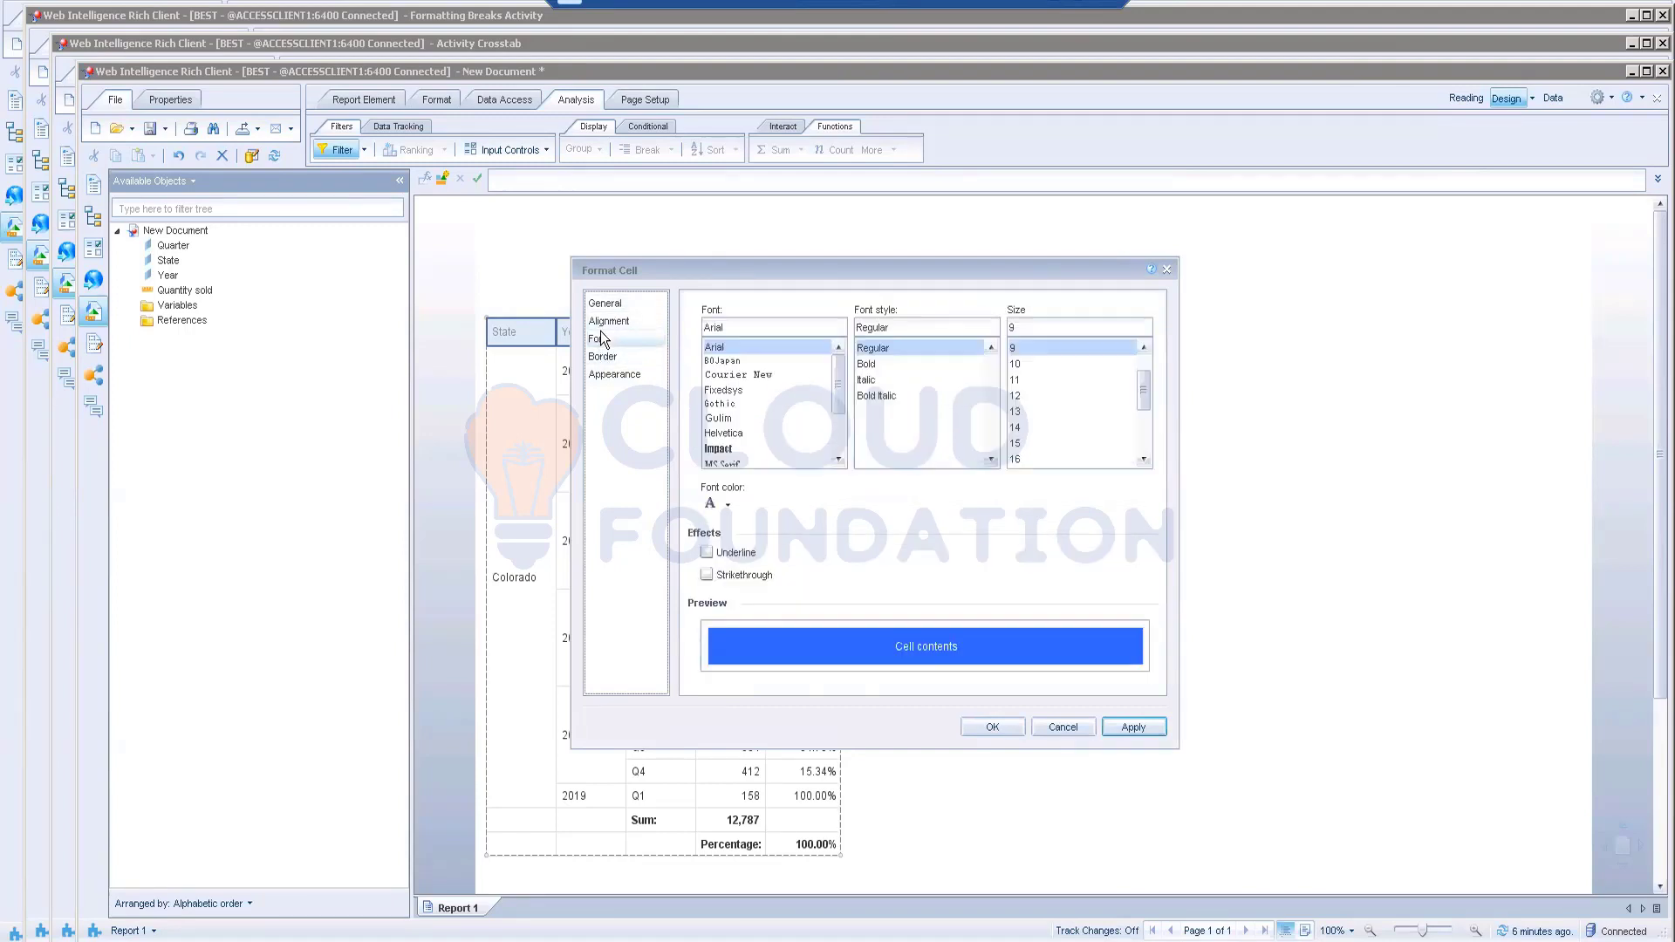
{"action": "left_click", "coordinate": [875, 365]}
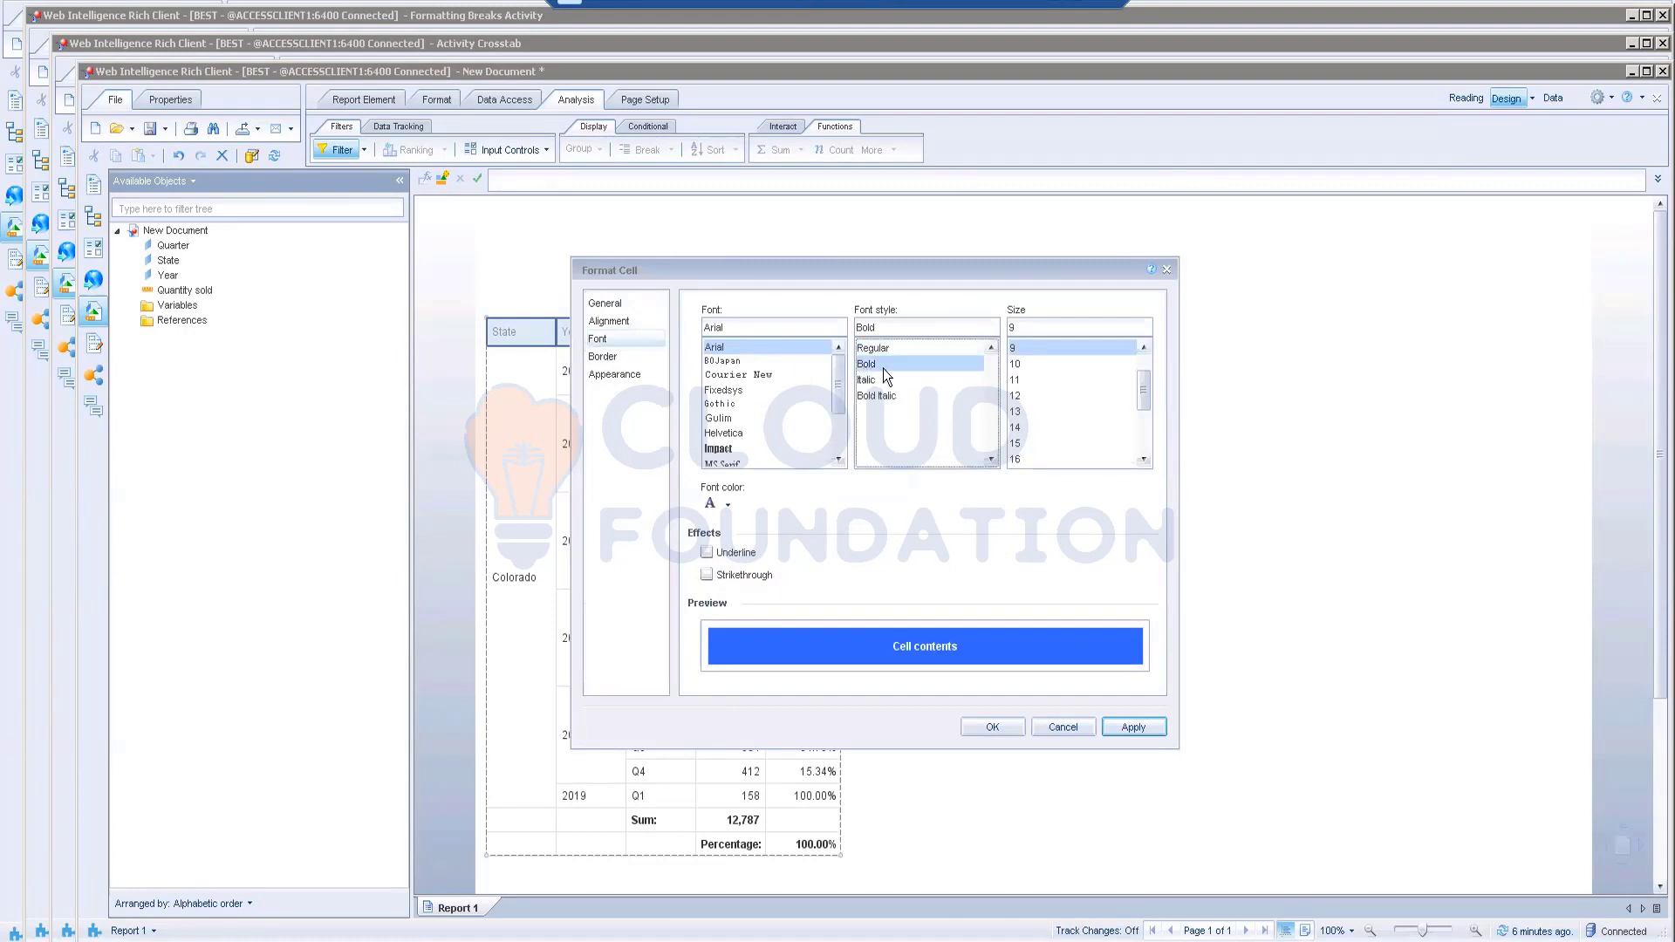
{"action": "left_click", "coordinate": [1043, 363]}
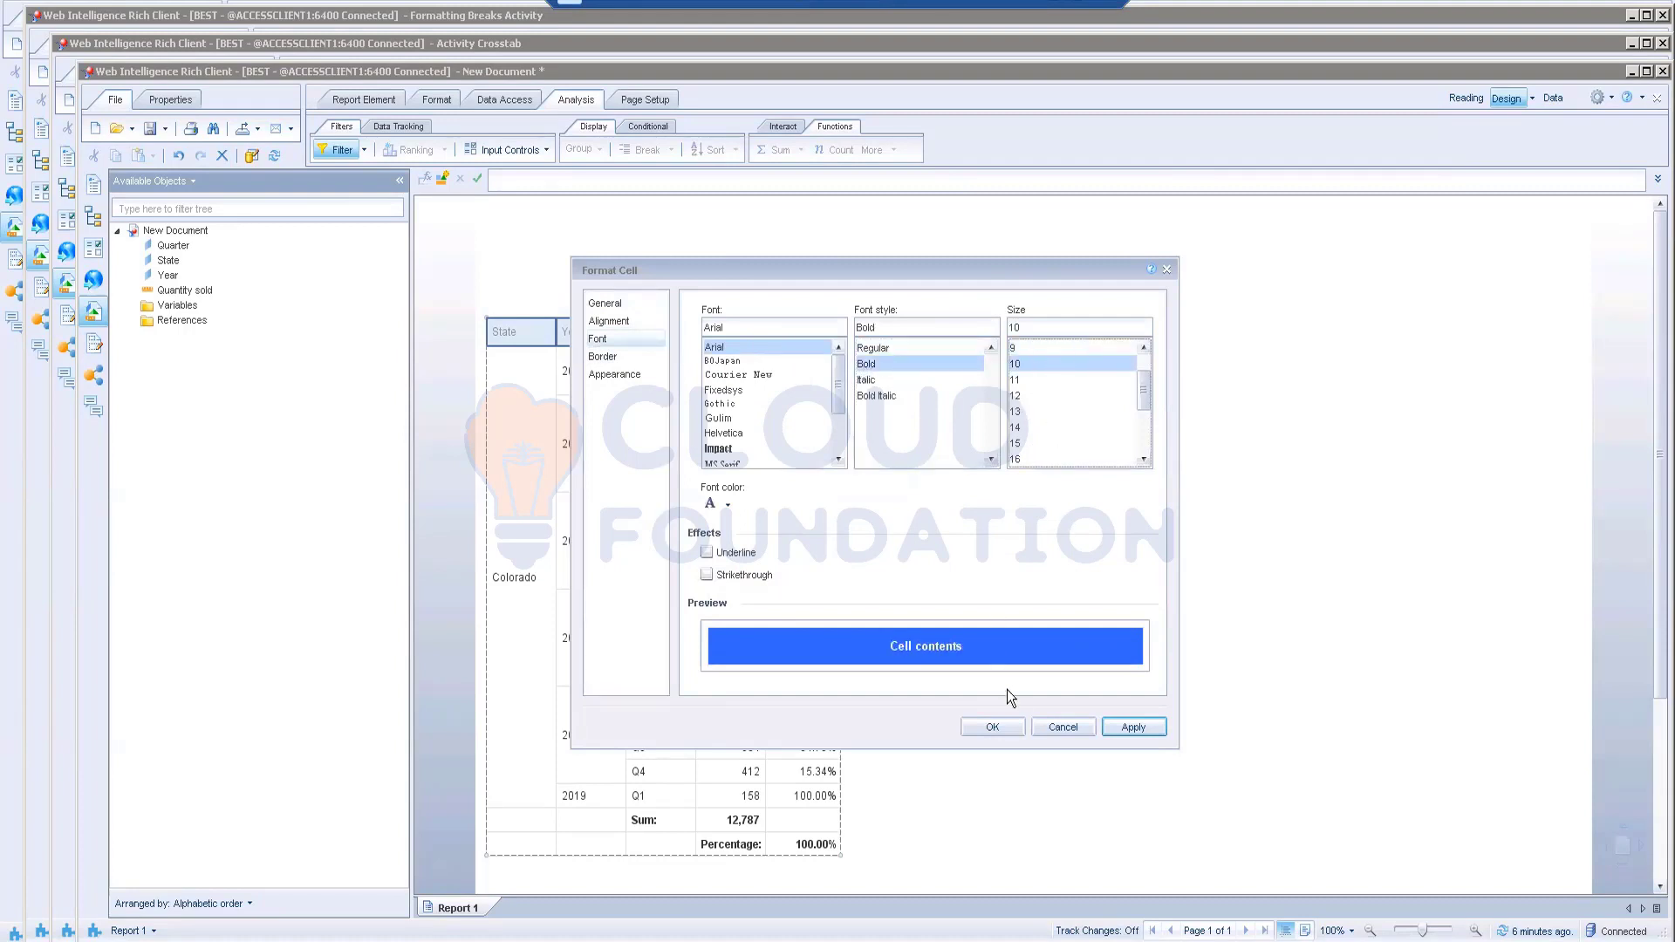
{"action": "left_click", "coordinate": [977, 722]}
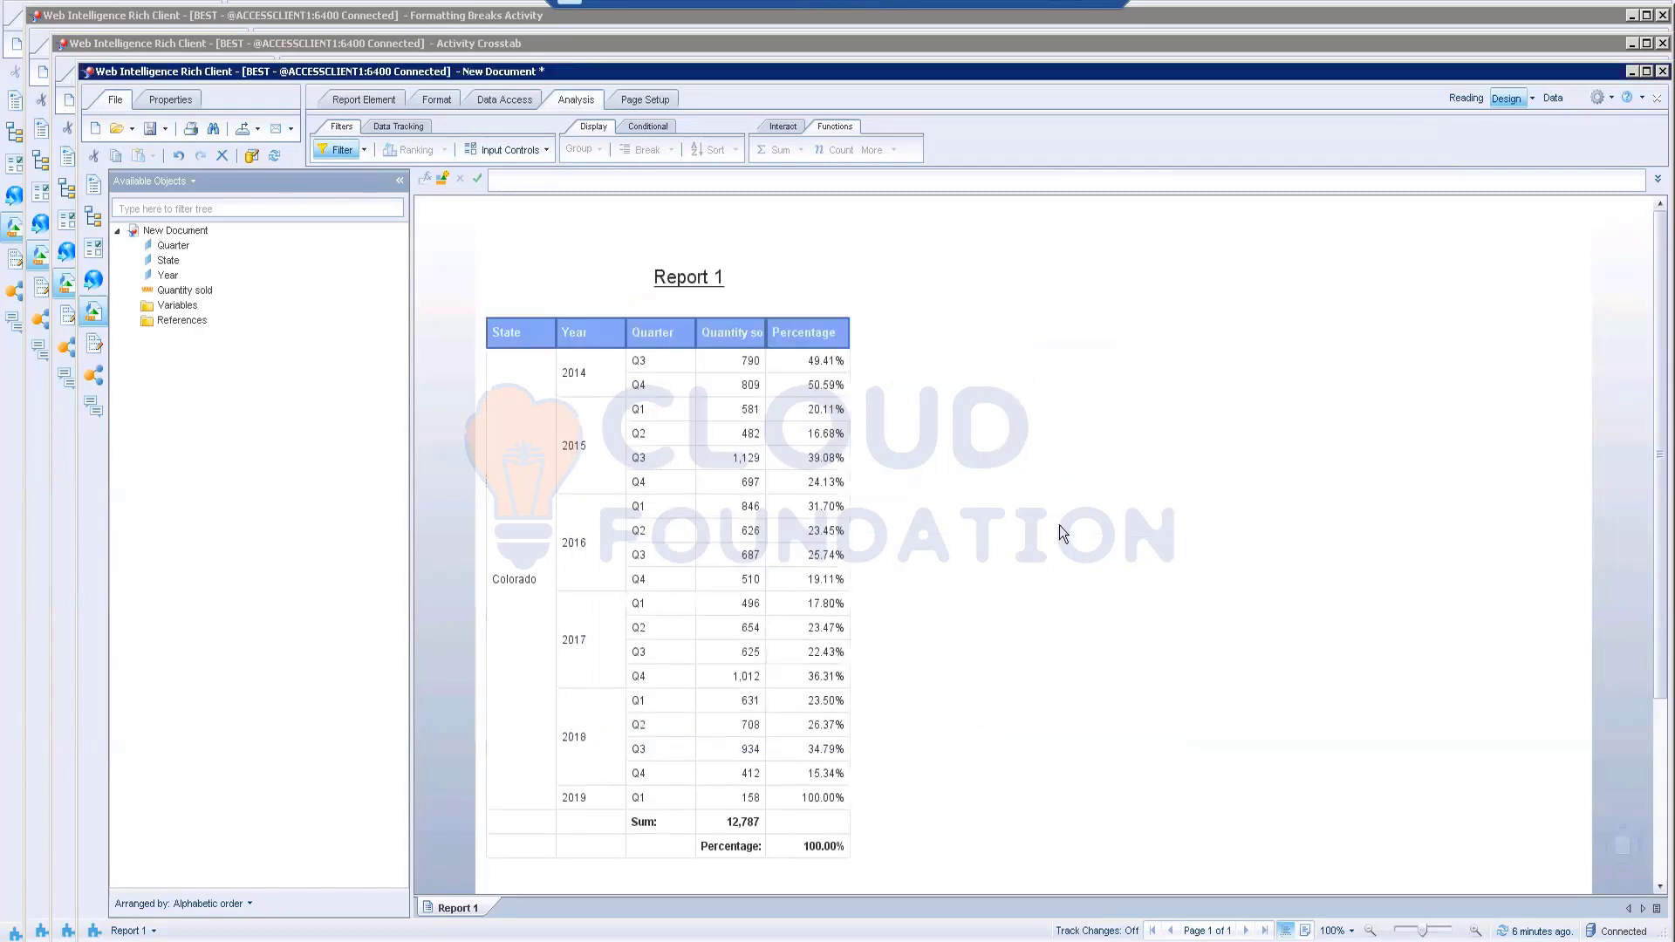
- Autofit the Quantity sold column to its heading and check the table against the Activity 3 instructions in the Word document
{"action": "double_click", "coordinate": [764, 331]}
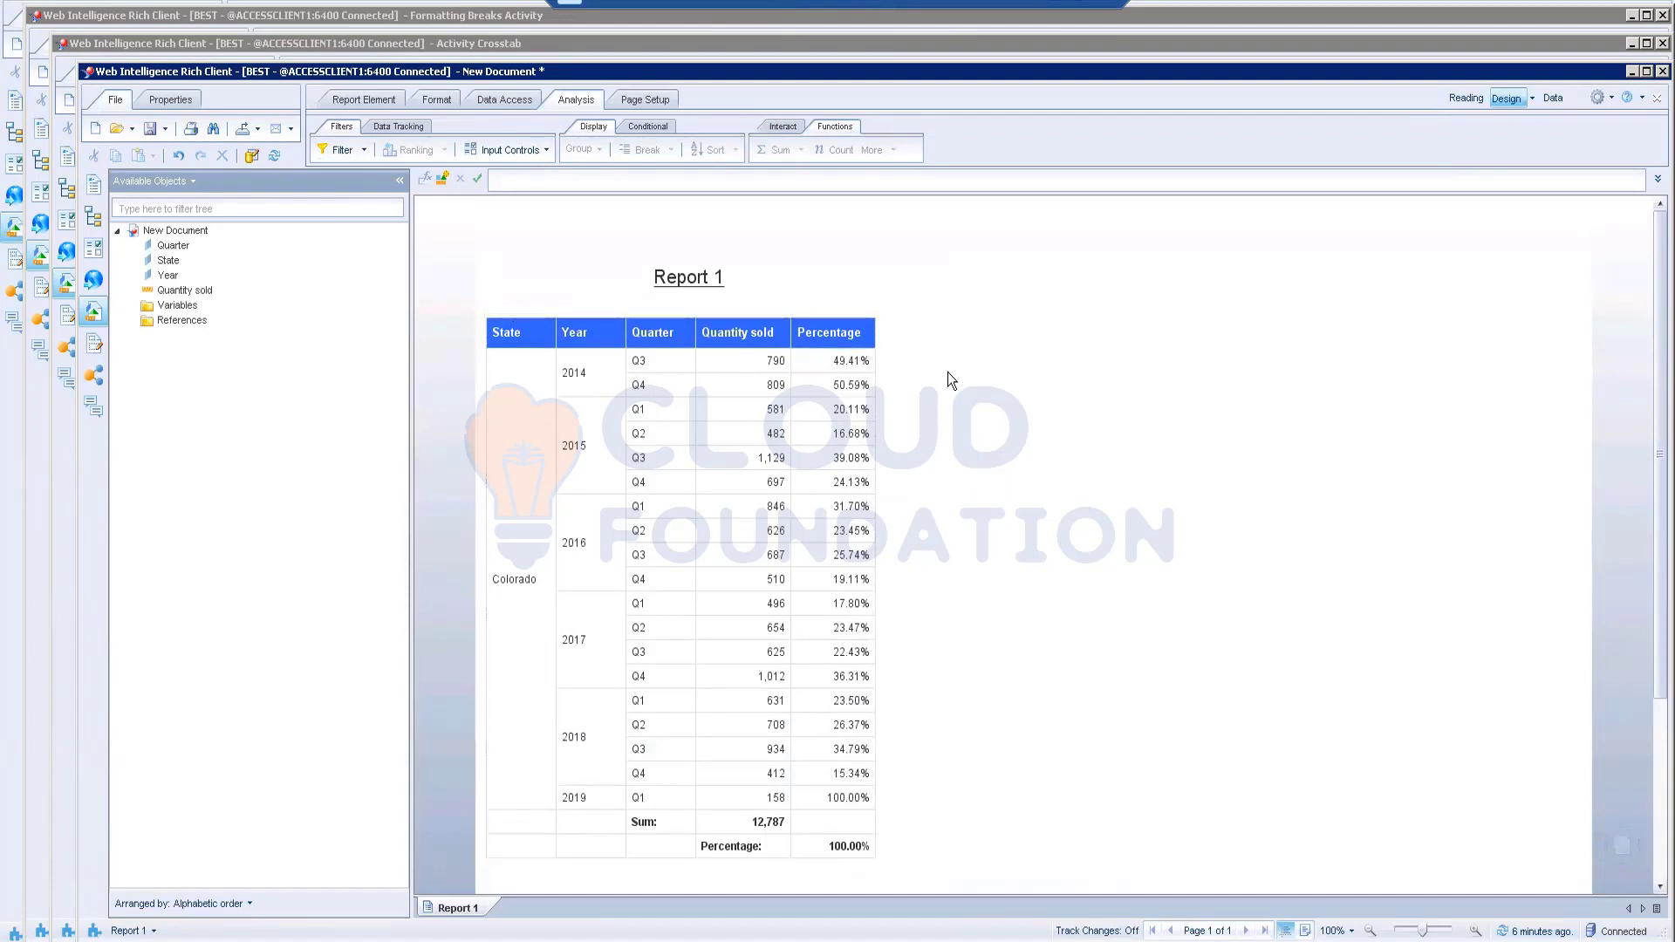
{"action": "scroll", "coordinate": [1144, 634], "scroll_direction": "down", "scroll_amount": 2}
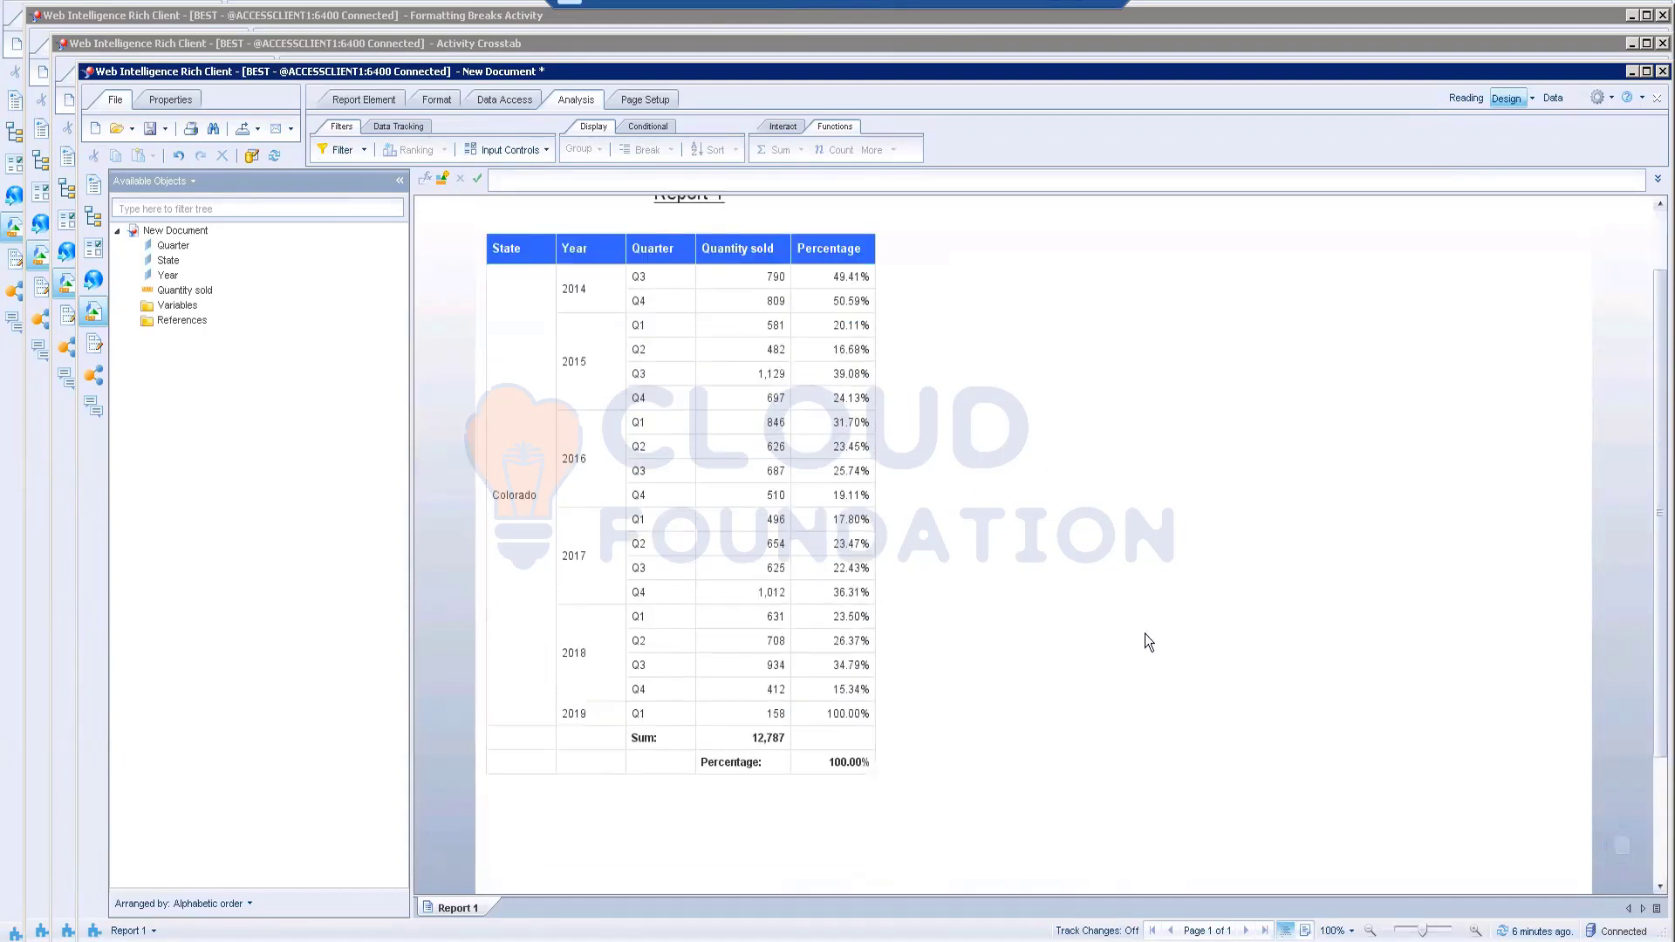
{"action": "scroll", "coordinate": [1144, 633], "scroll_direction": "up", "scroll_amount": 1}
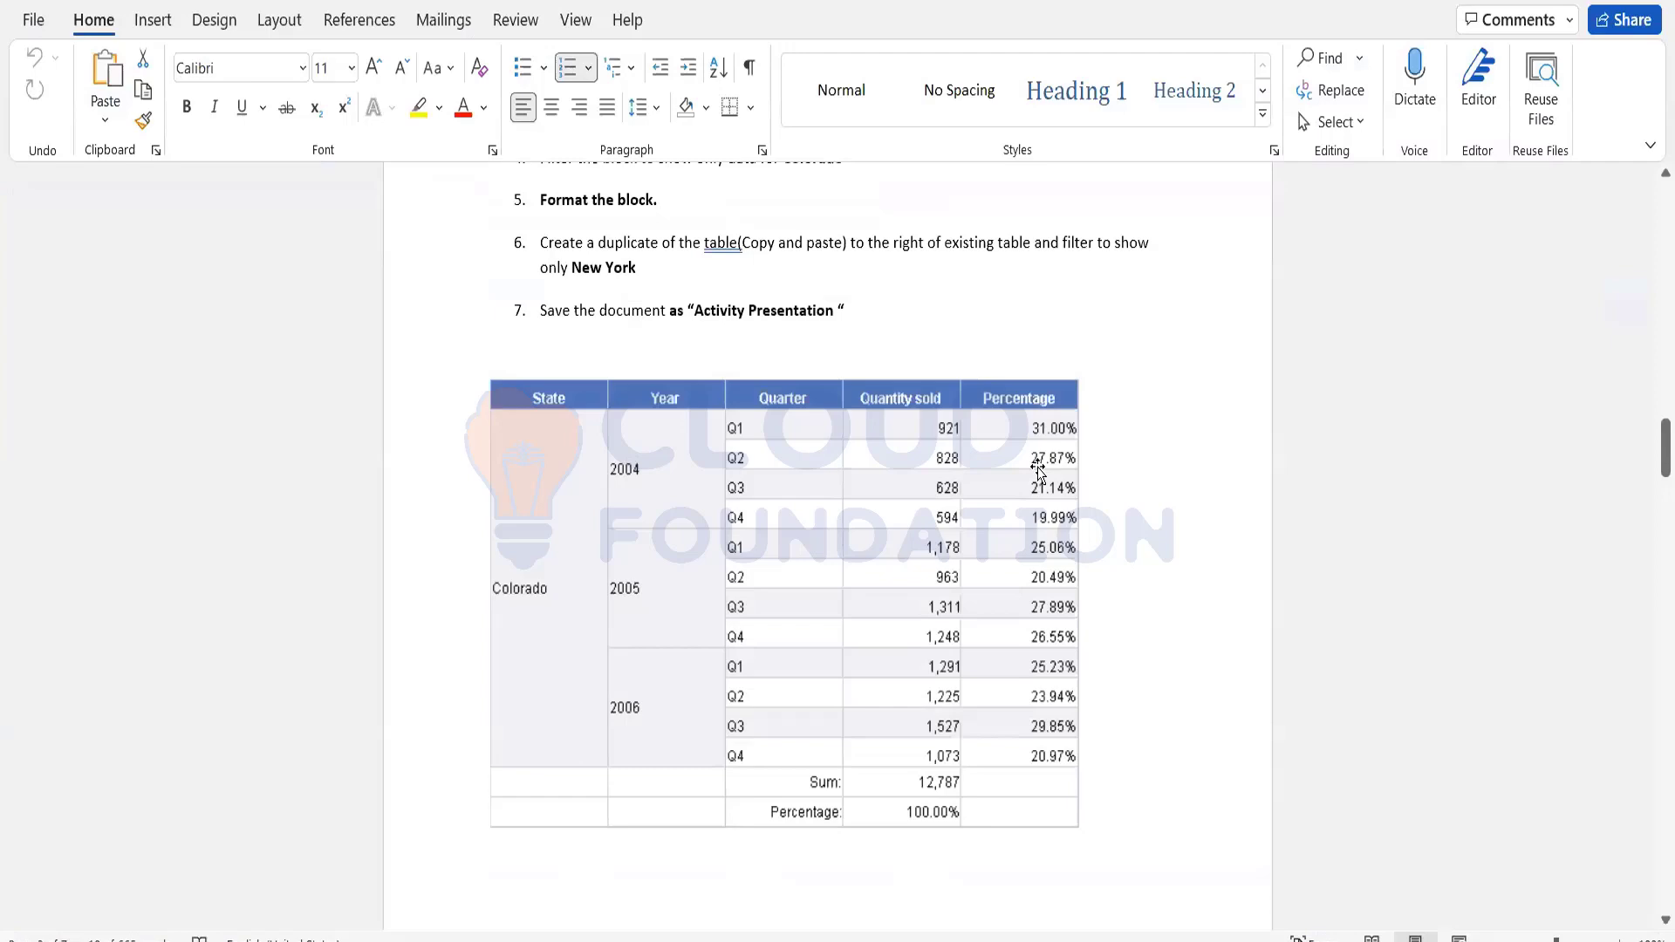
{"action": "scroll", "coordinate": [1038, 471], "scroll_direction": "up", "scroll_amount": 1}
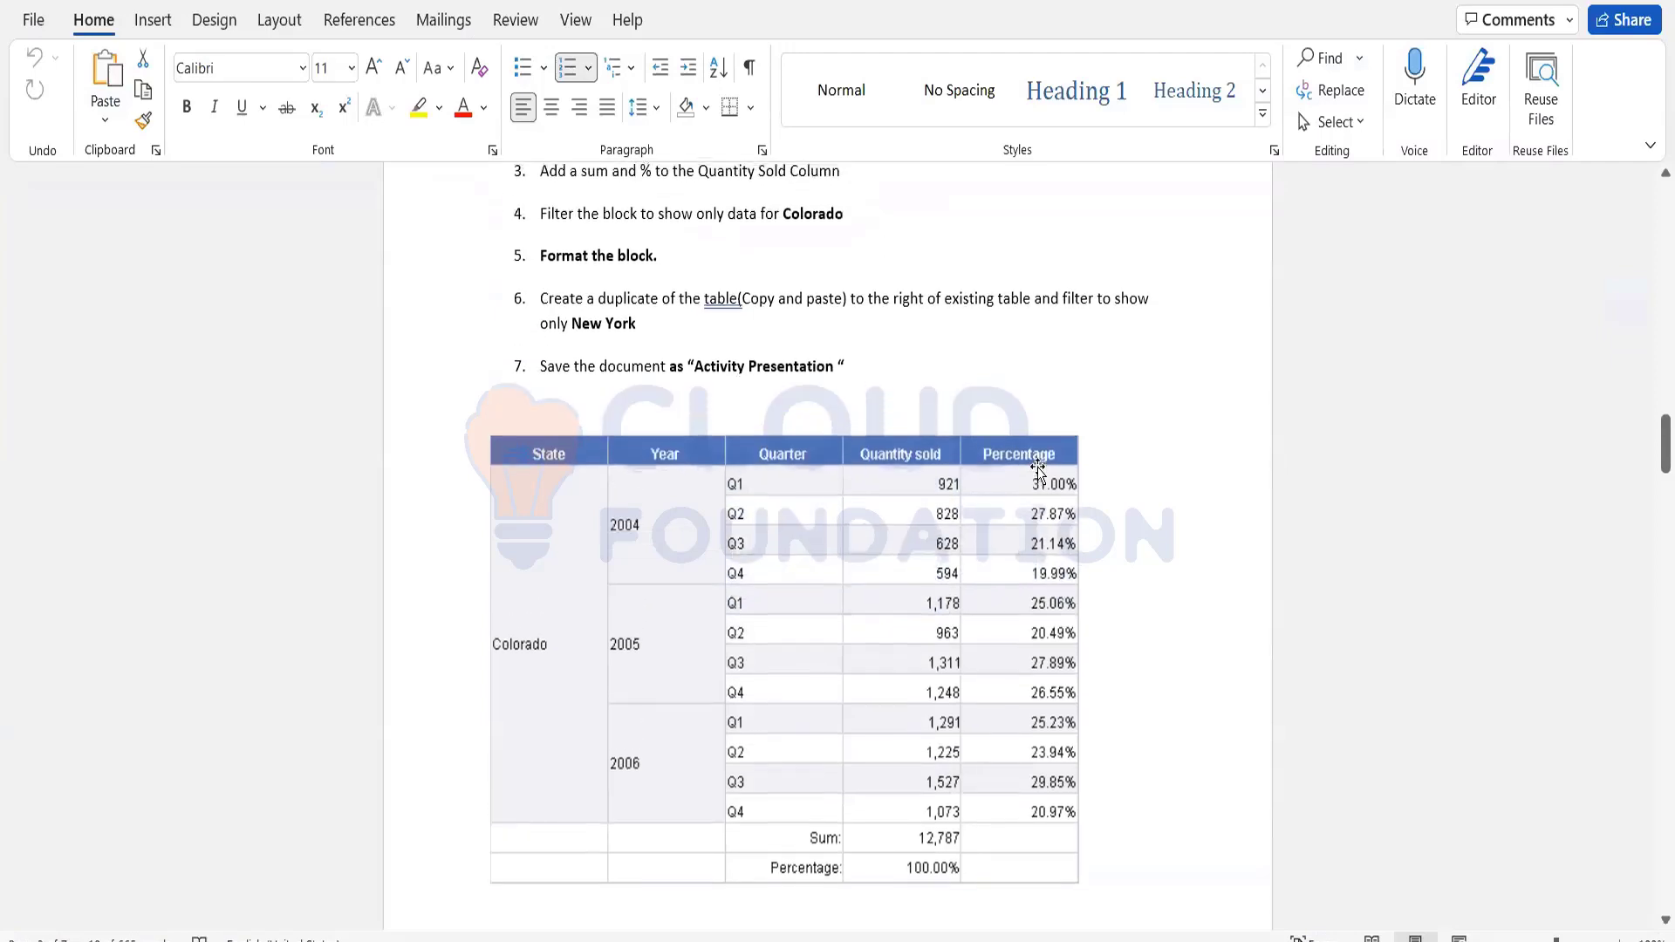
{"action": "scroll", "coordinate": [1038, 471], "scroll_direction": "down", "scroll_amount": 10}
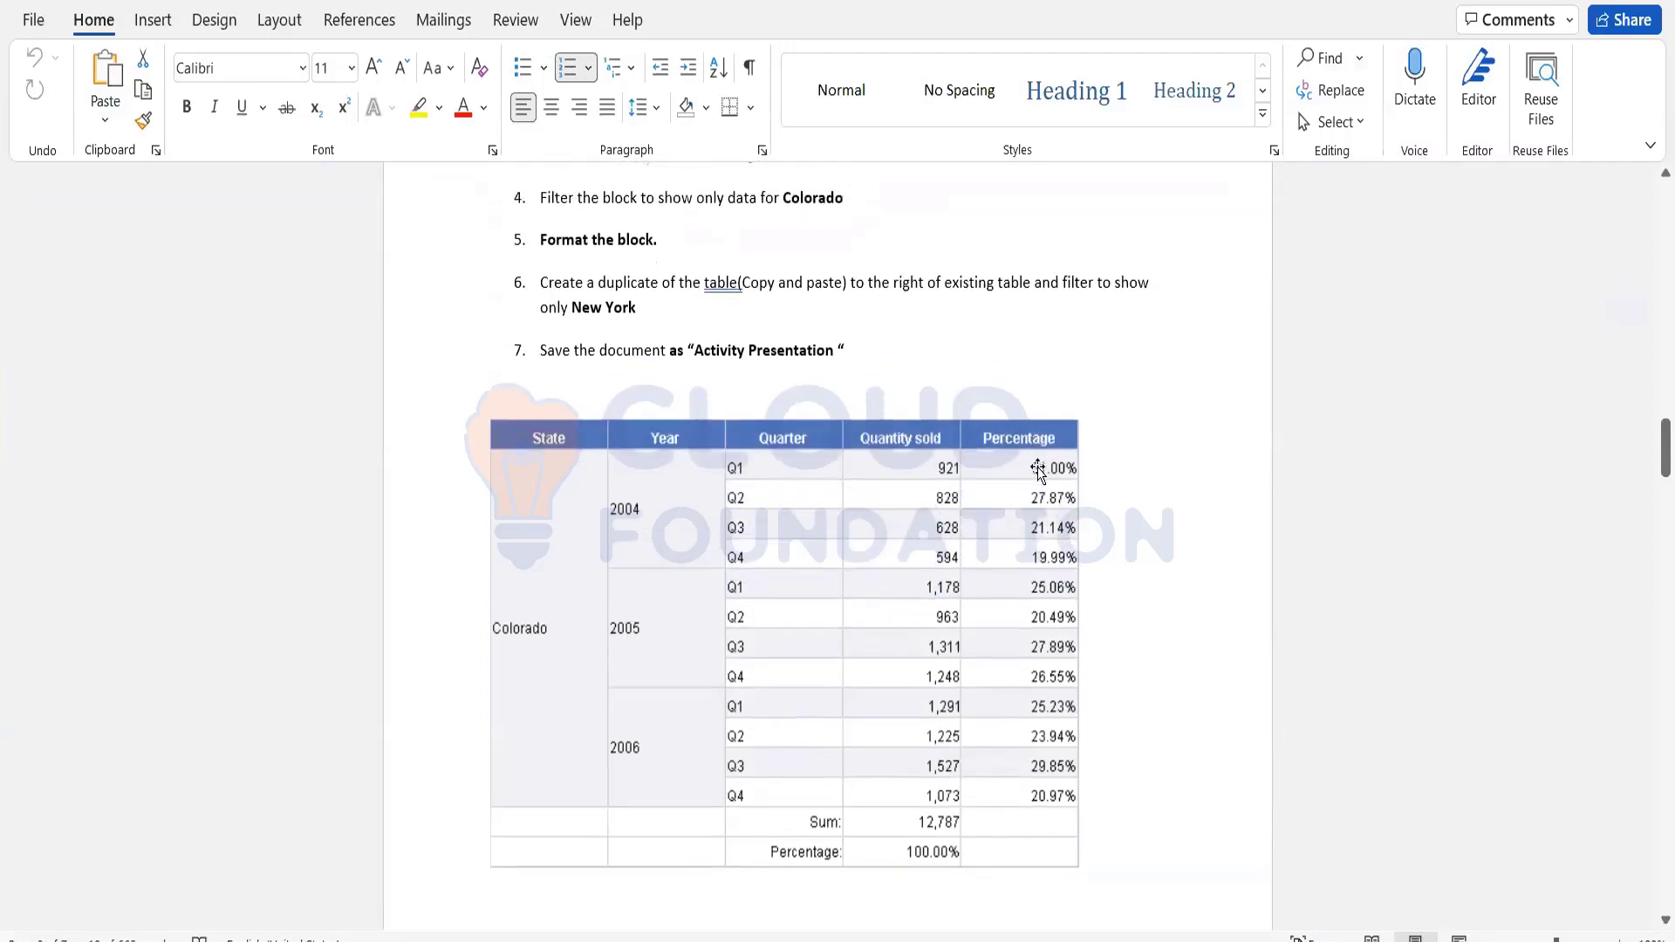
{"action": "scroll", "coordinate": [1038, 467], "scroll_direction": "up", "scroll_amount": 8}
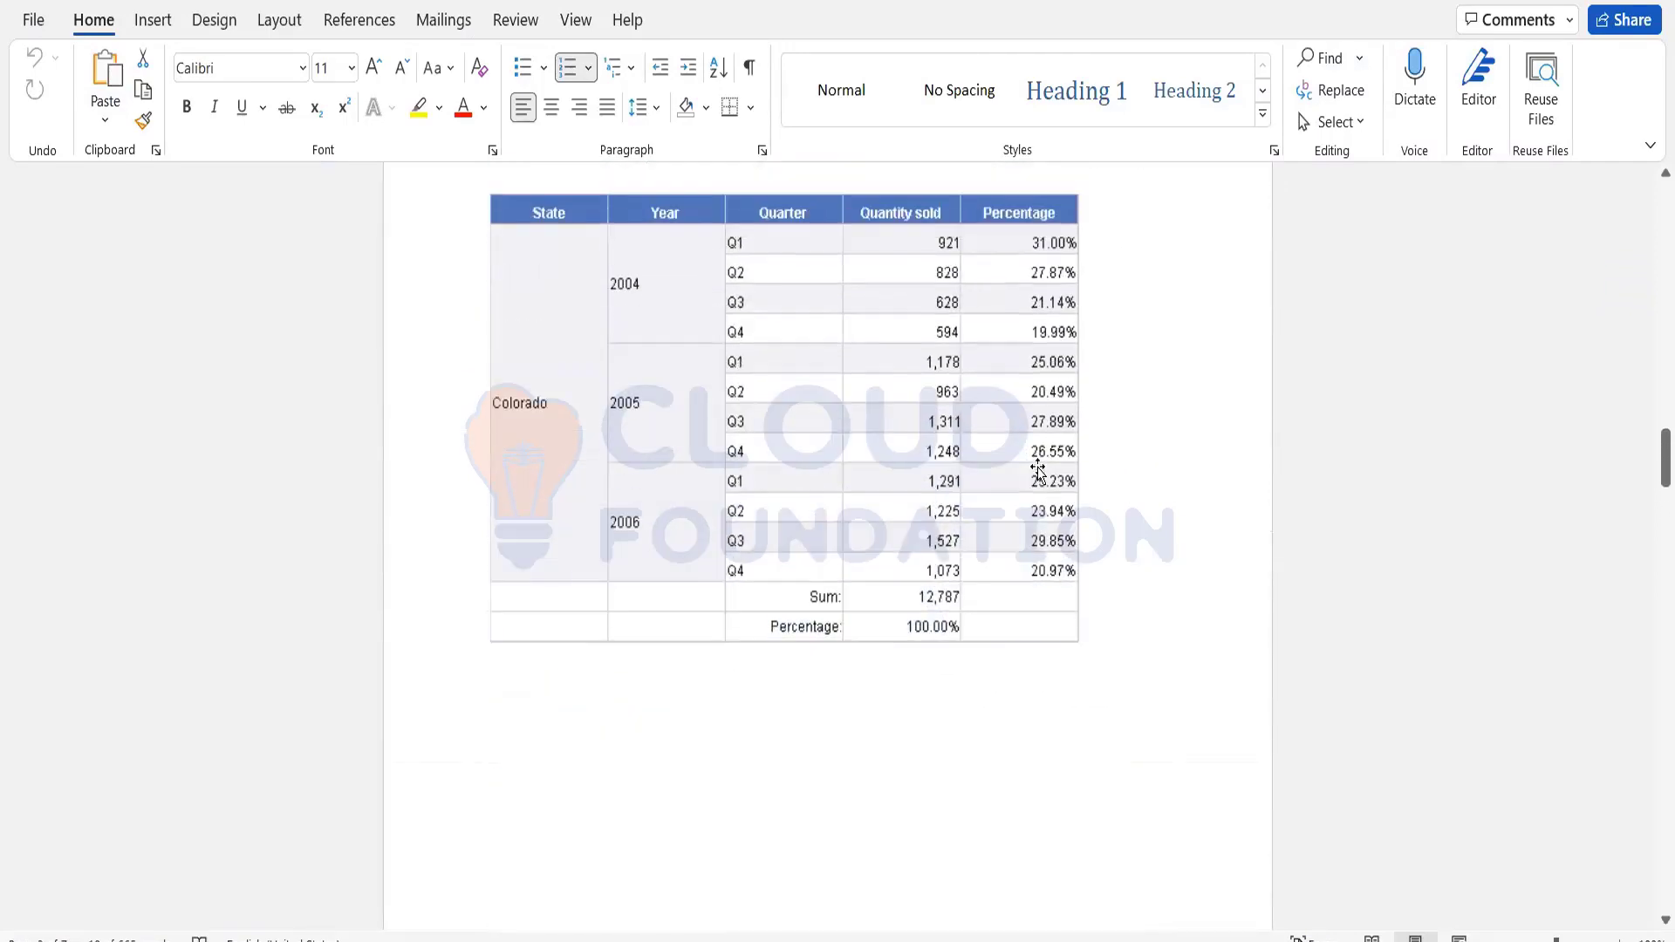
{"action": "scroll", "coordinate": [1038, 471], "scroll_direction": "up", "scroll_amount": 2}
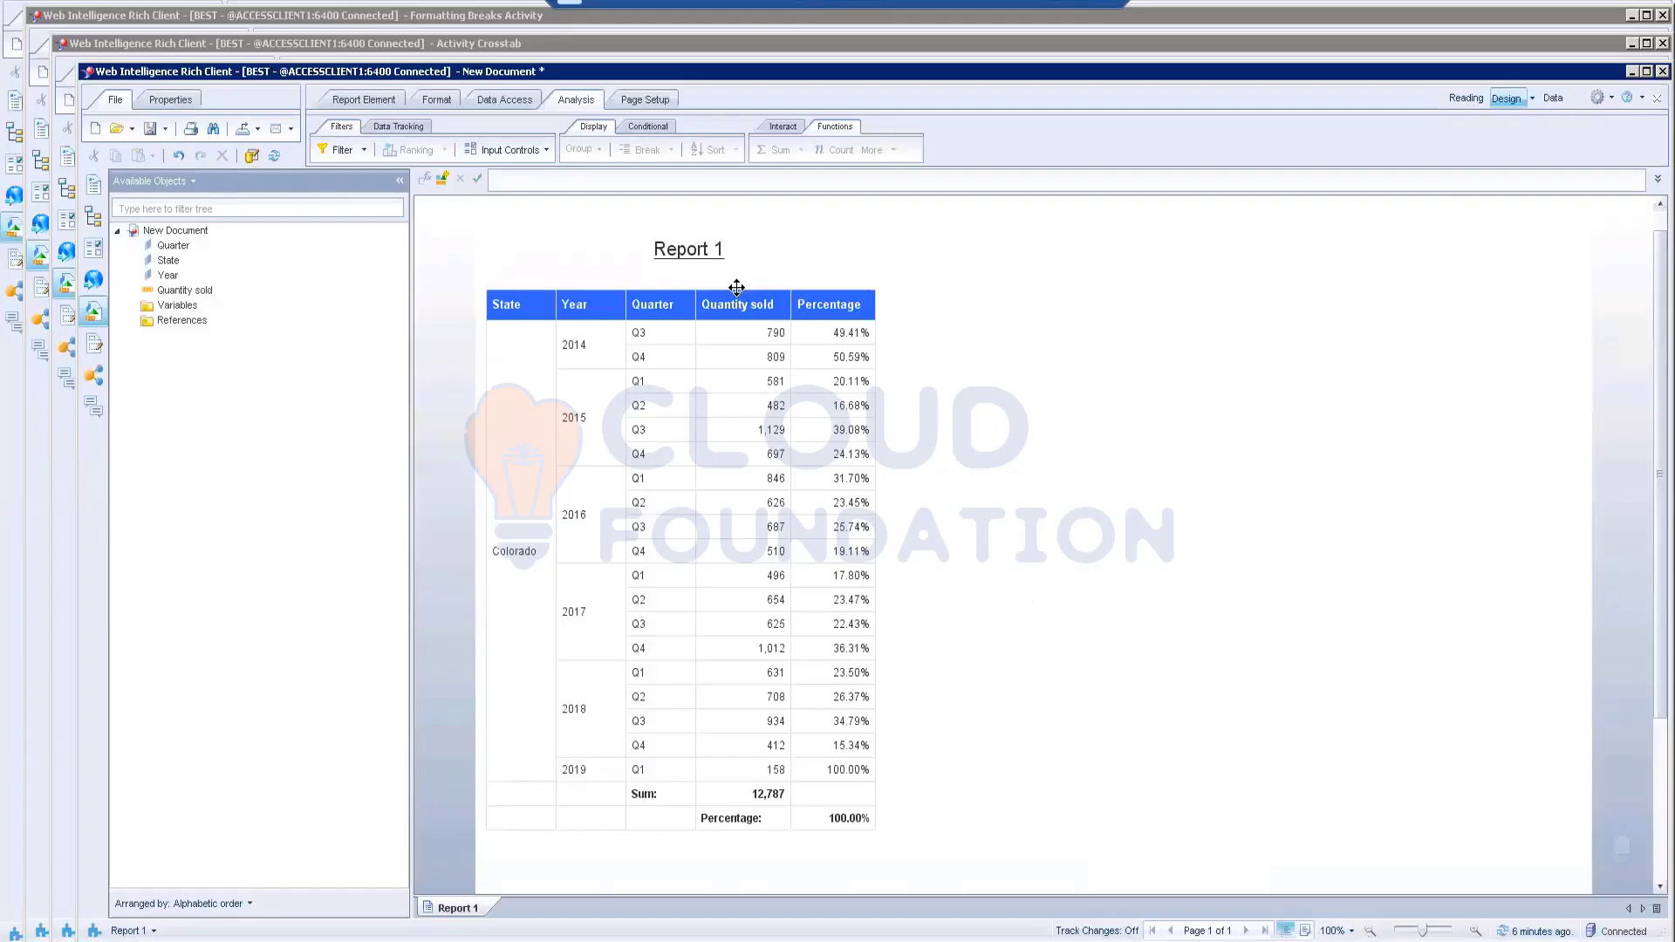
- Duplicate the Colorado table and place the copy to the right of the original, roughly level with its top
{"action": "right_click", "coordinate": [737, 287]}
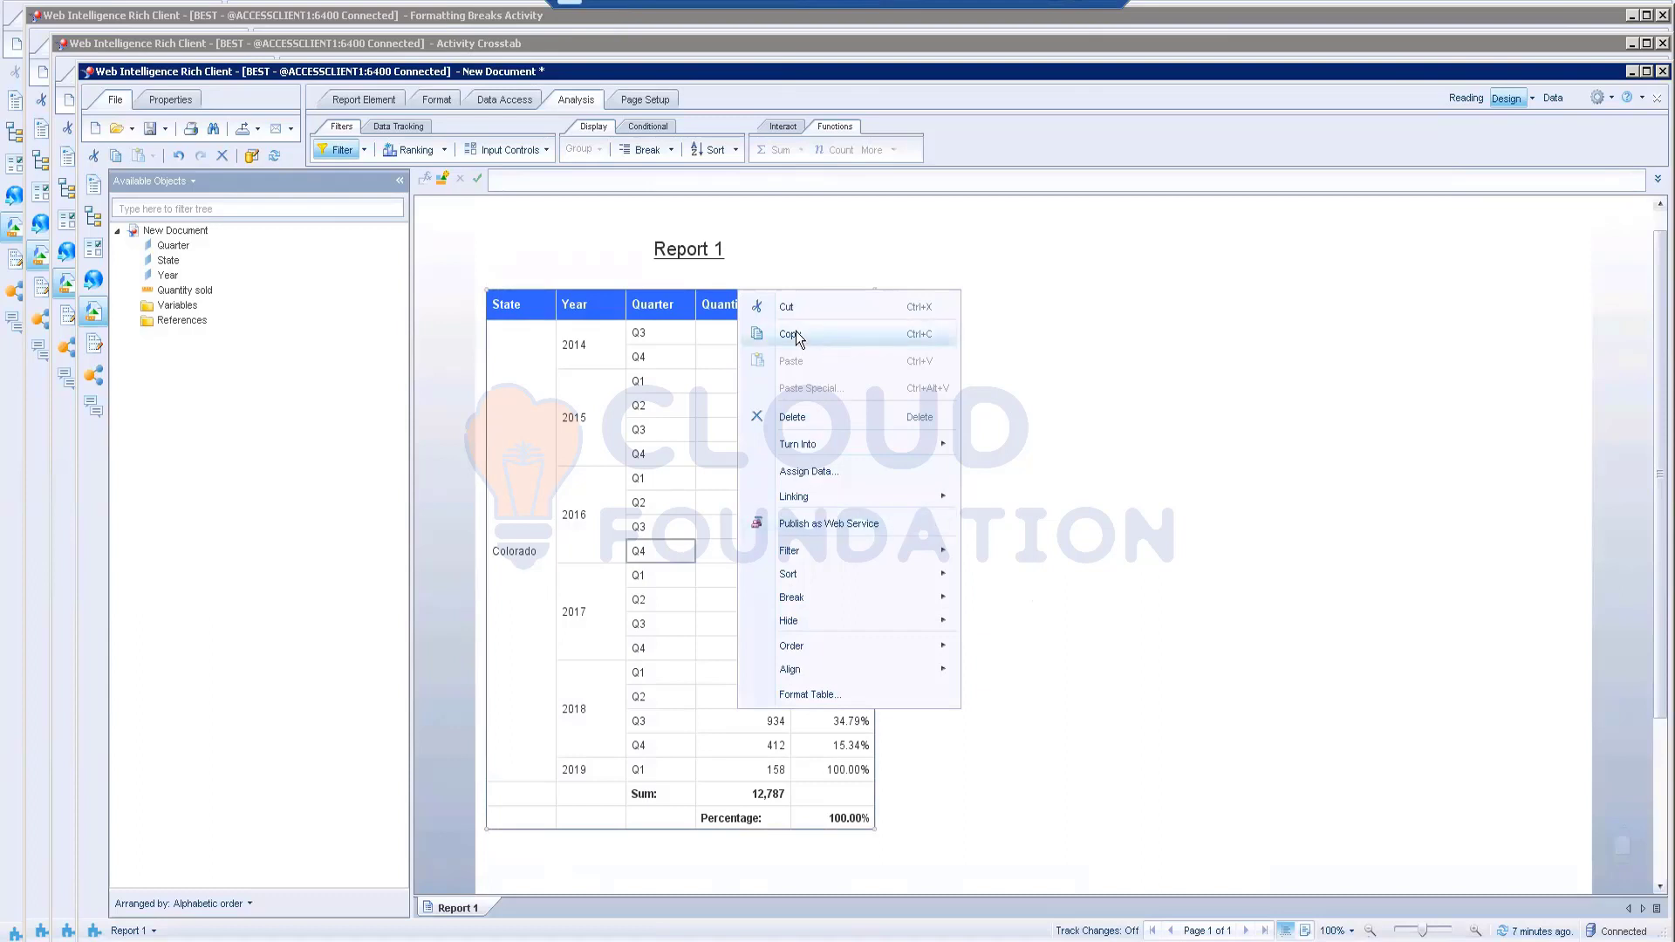
{"action": "left_click", "coordinate": [1176, 417]}
{"action": "right_click", "coordinate": [1176, 417]}
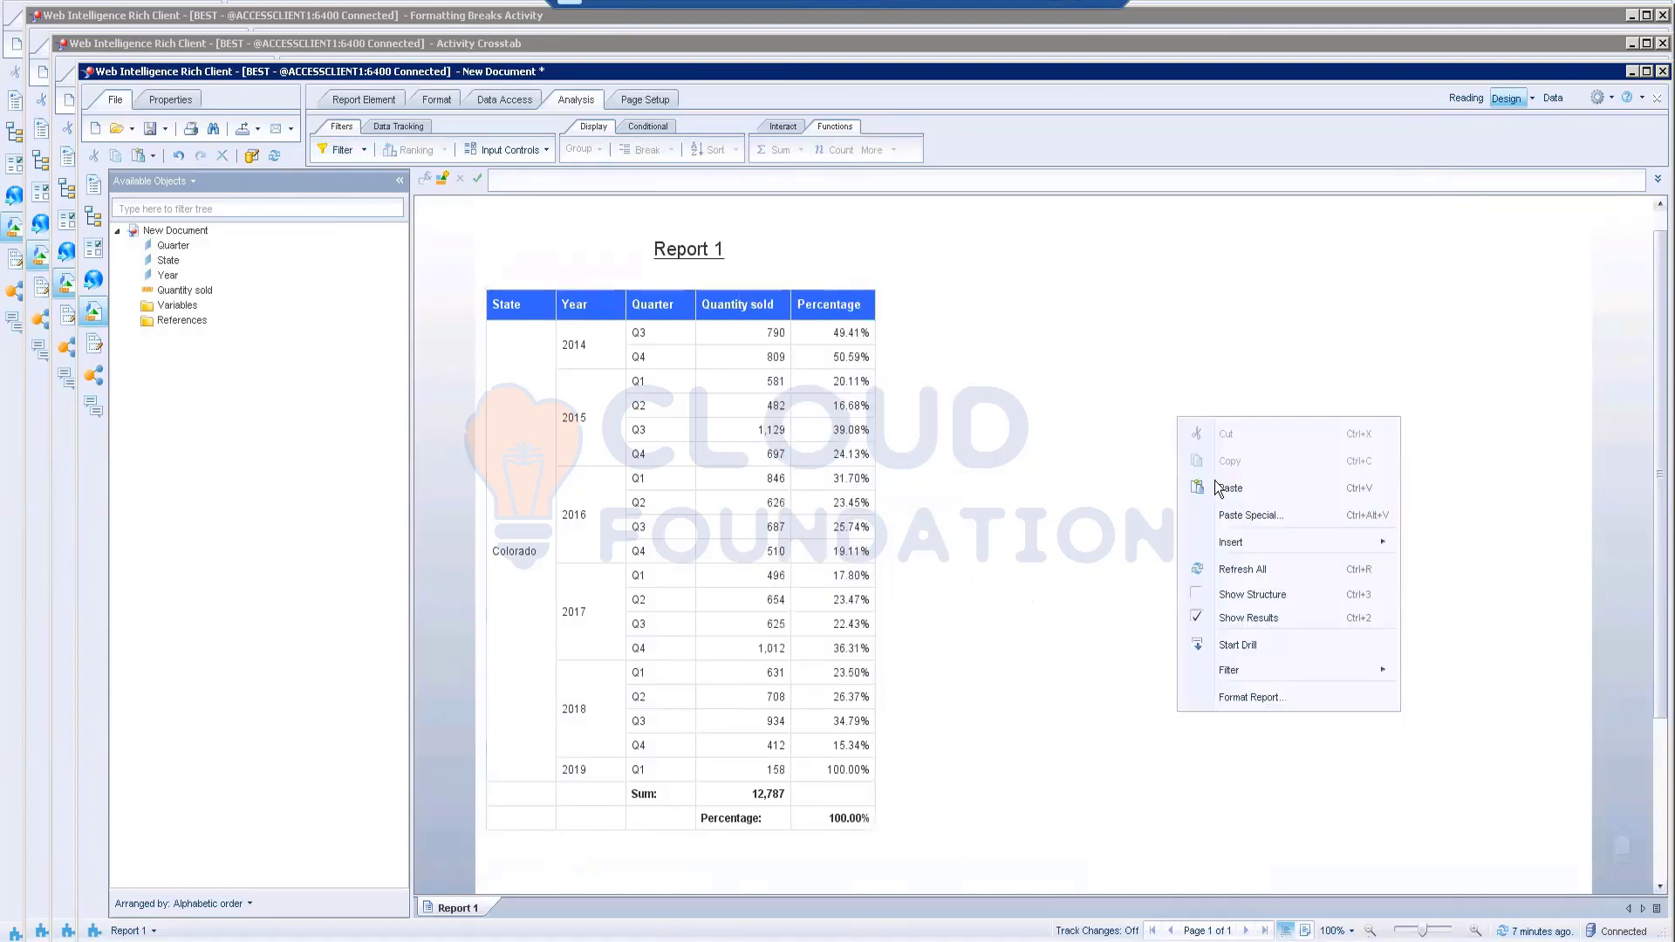
{"action": "left_click", "coordinate": [1222, 489]}
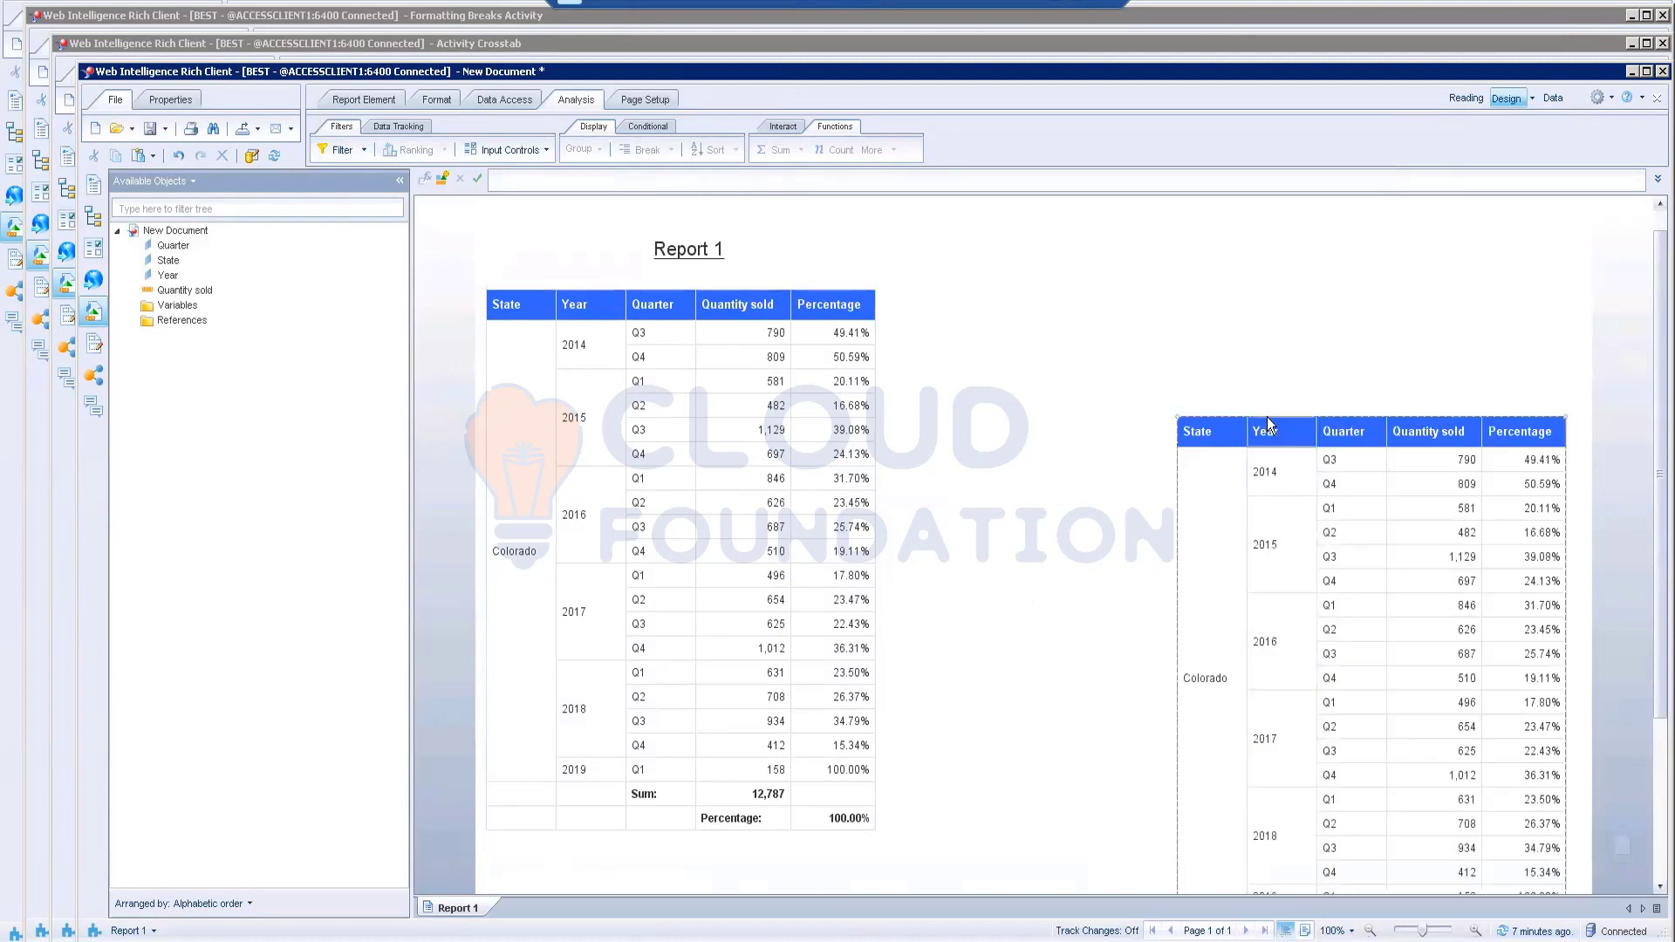
{"action": "left_click_drag", "start_coordinate": [1267, 417], "coordinate": [1095, 279]}
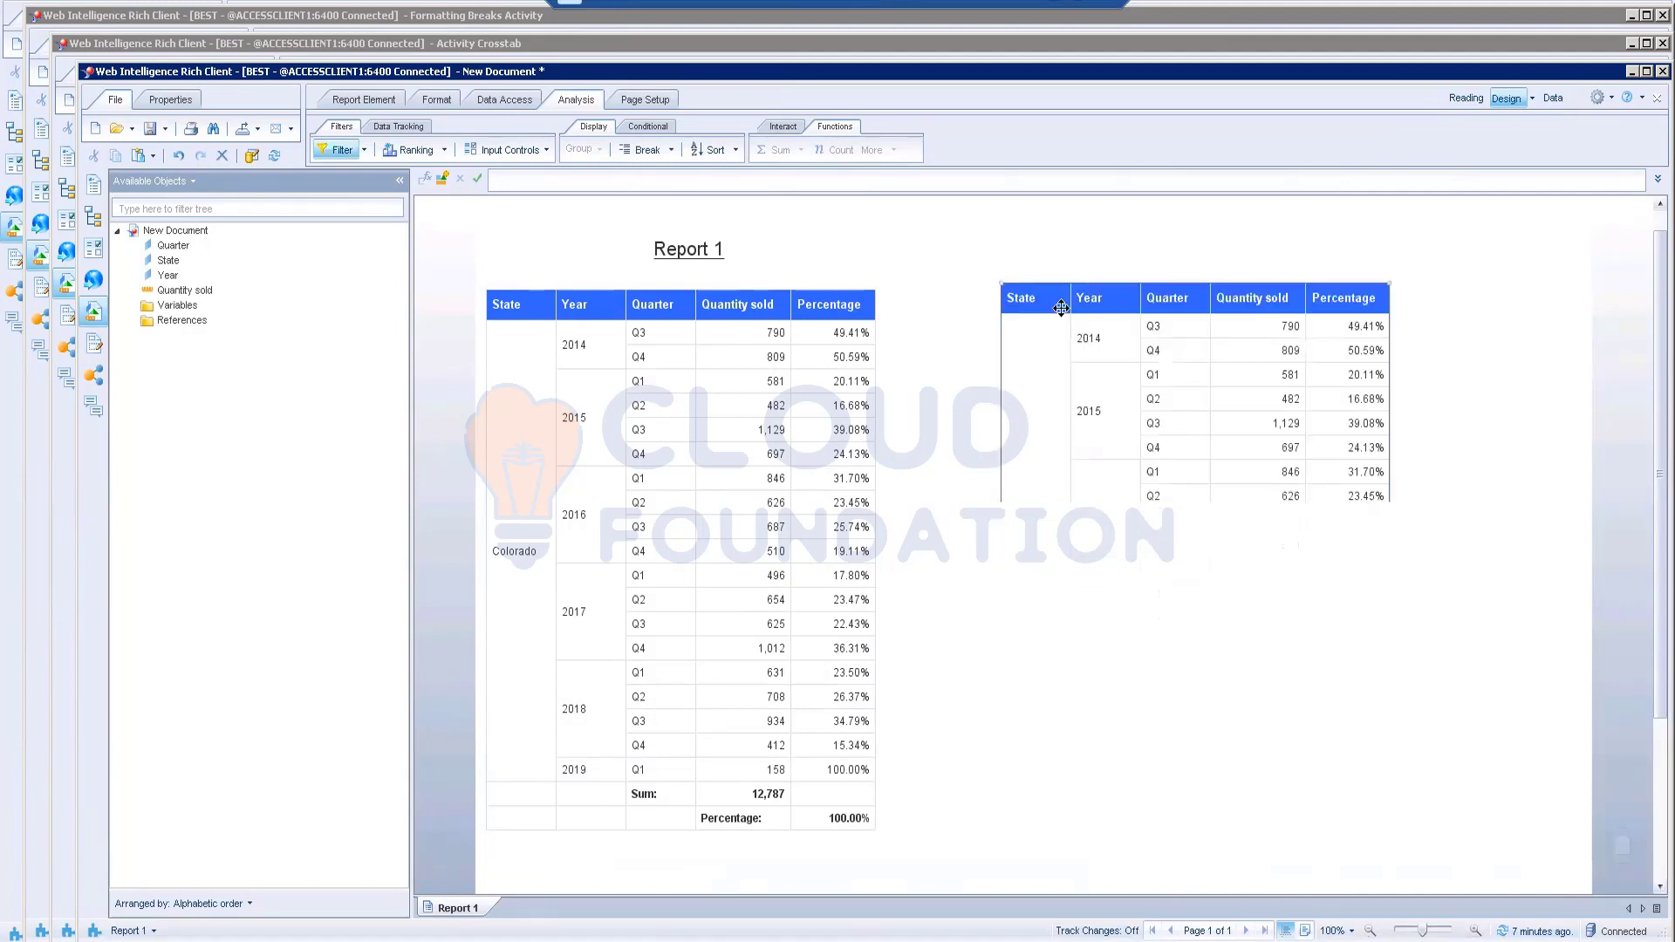
{"action": "left_click", "coordinate": [979, 560]}
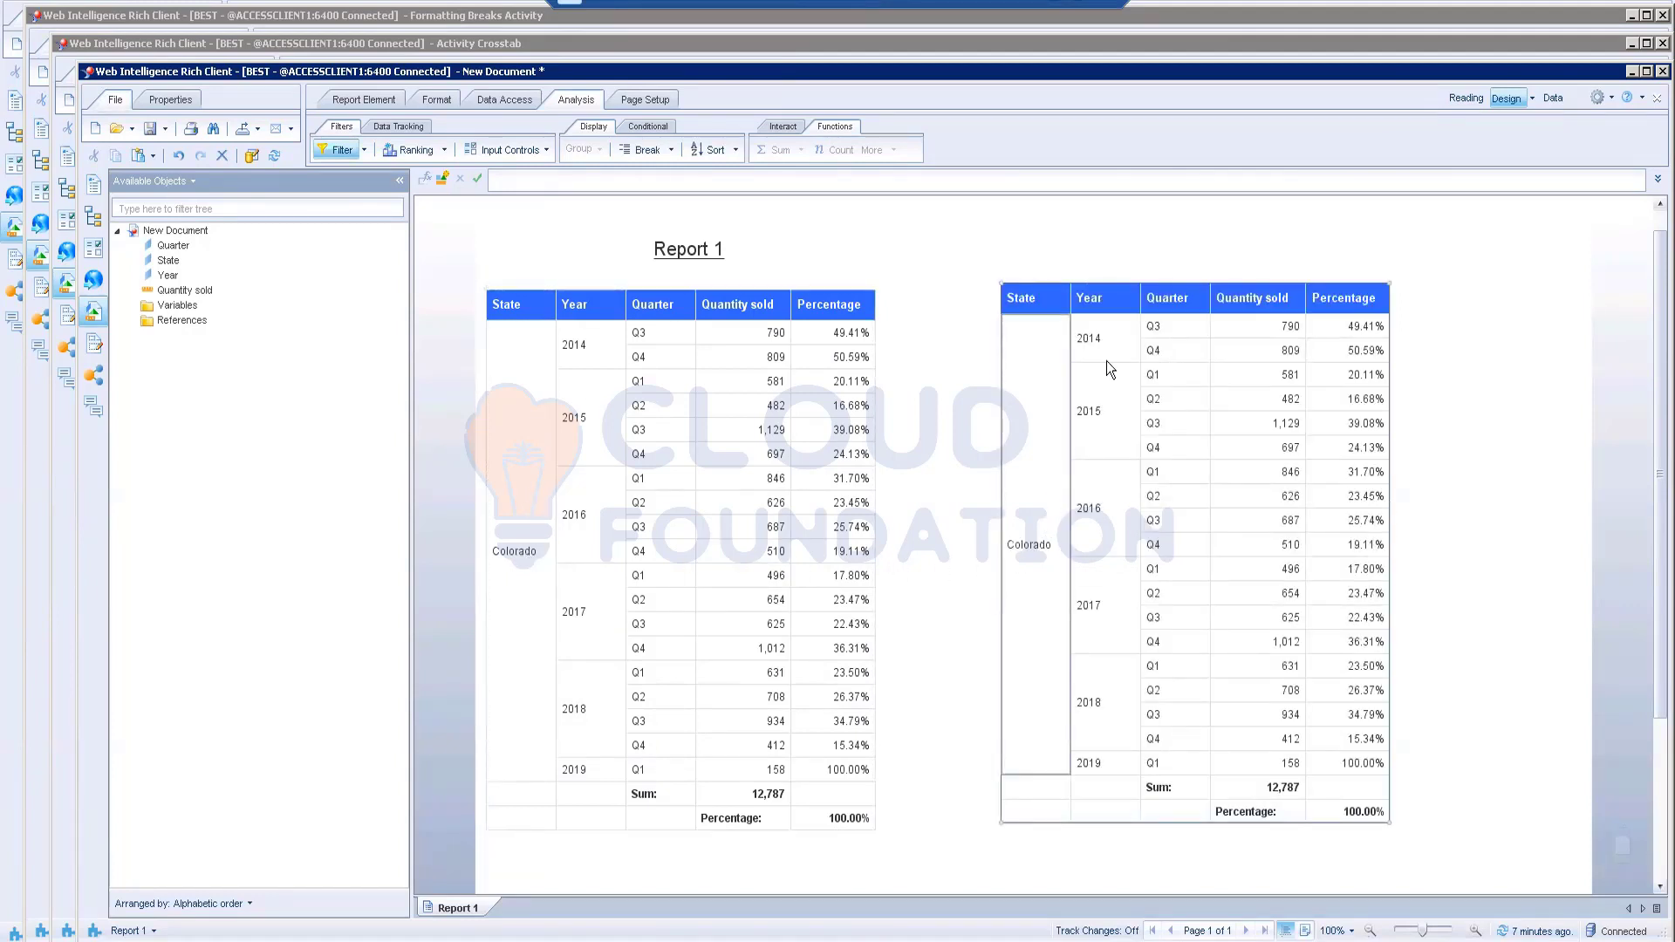
- Edit the copied table's State filter so its selected value is New York instead of Colorado, and apply it
{"action": "right_click", "coordinate": [1138, 281]}
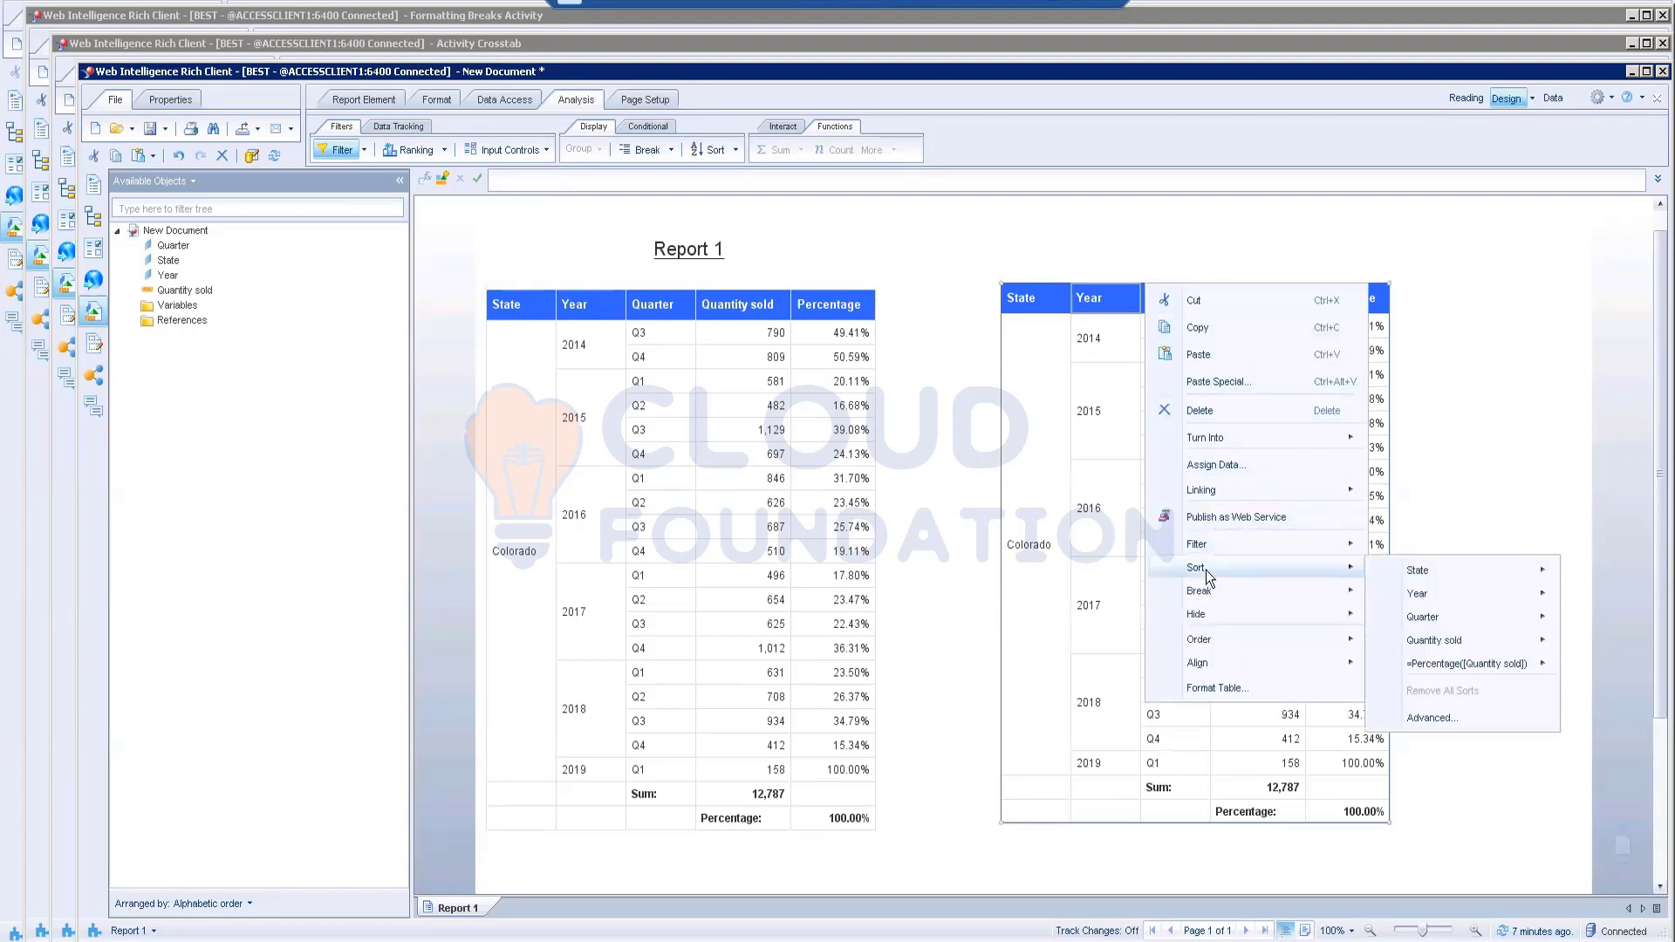
{"action": "mouse_move", "coordinate": [1337, 543]}
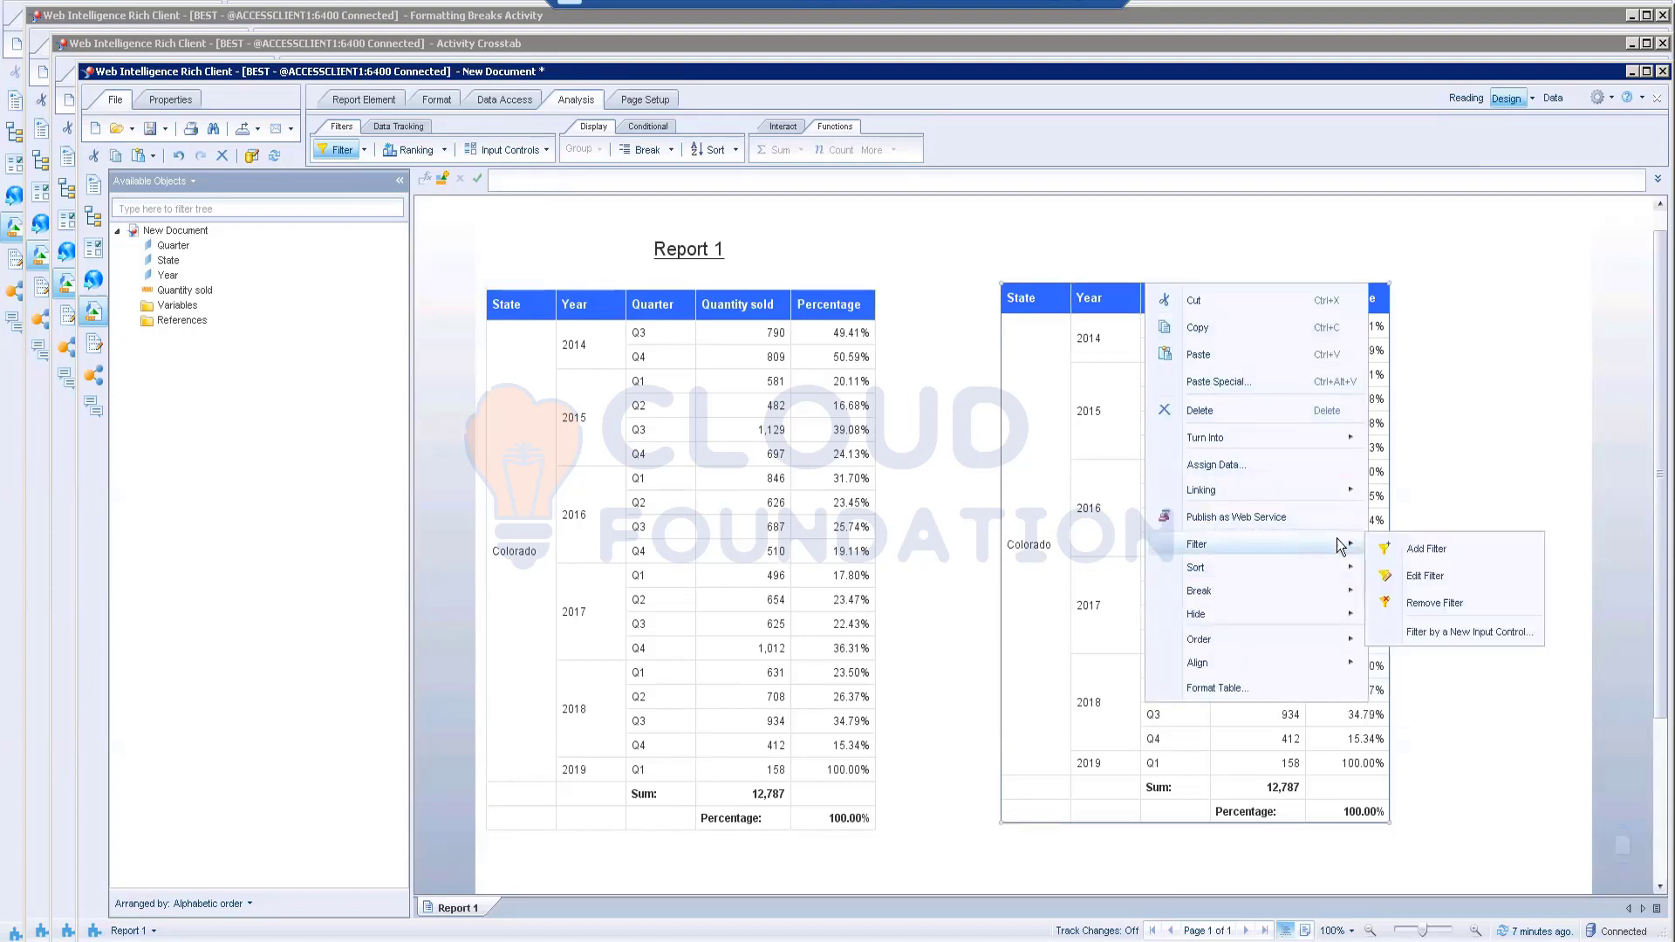
{"action": "left_click", "coordinate": [1427, 576]}
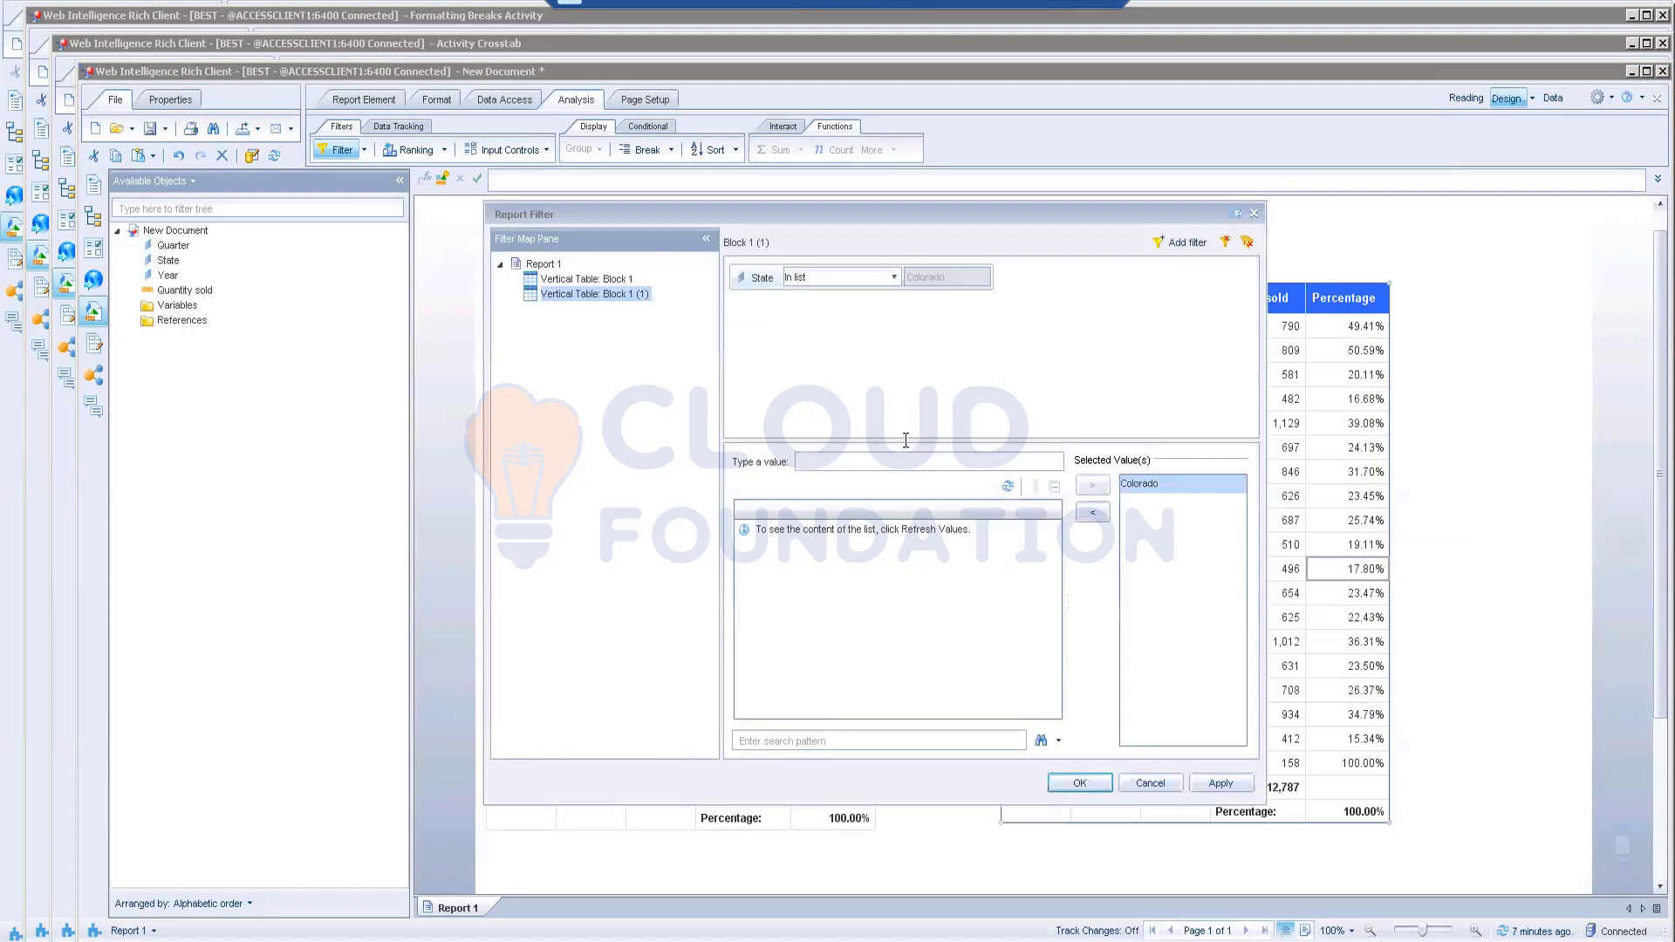
{"action": "left_click", "coordinate": [1007, 486]}
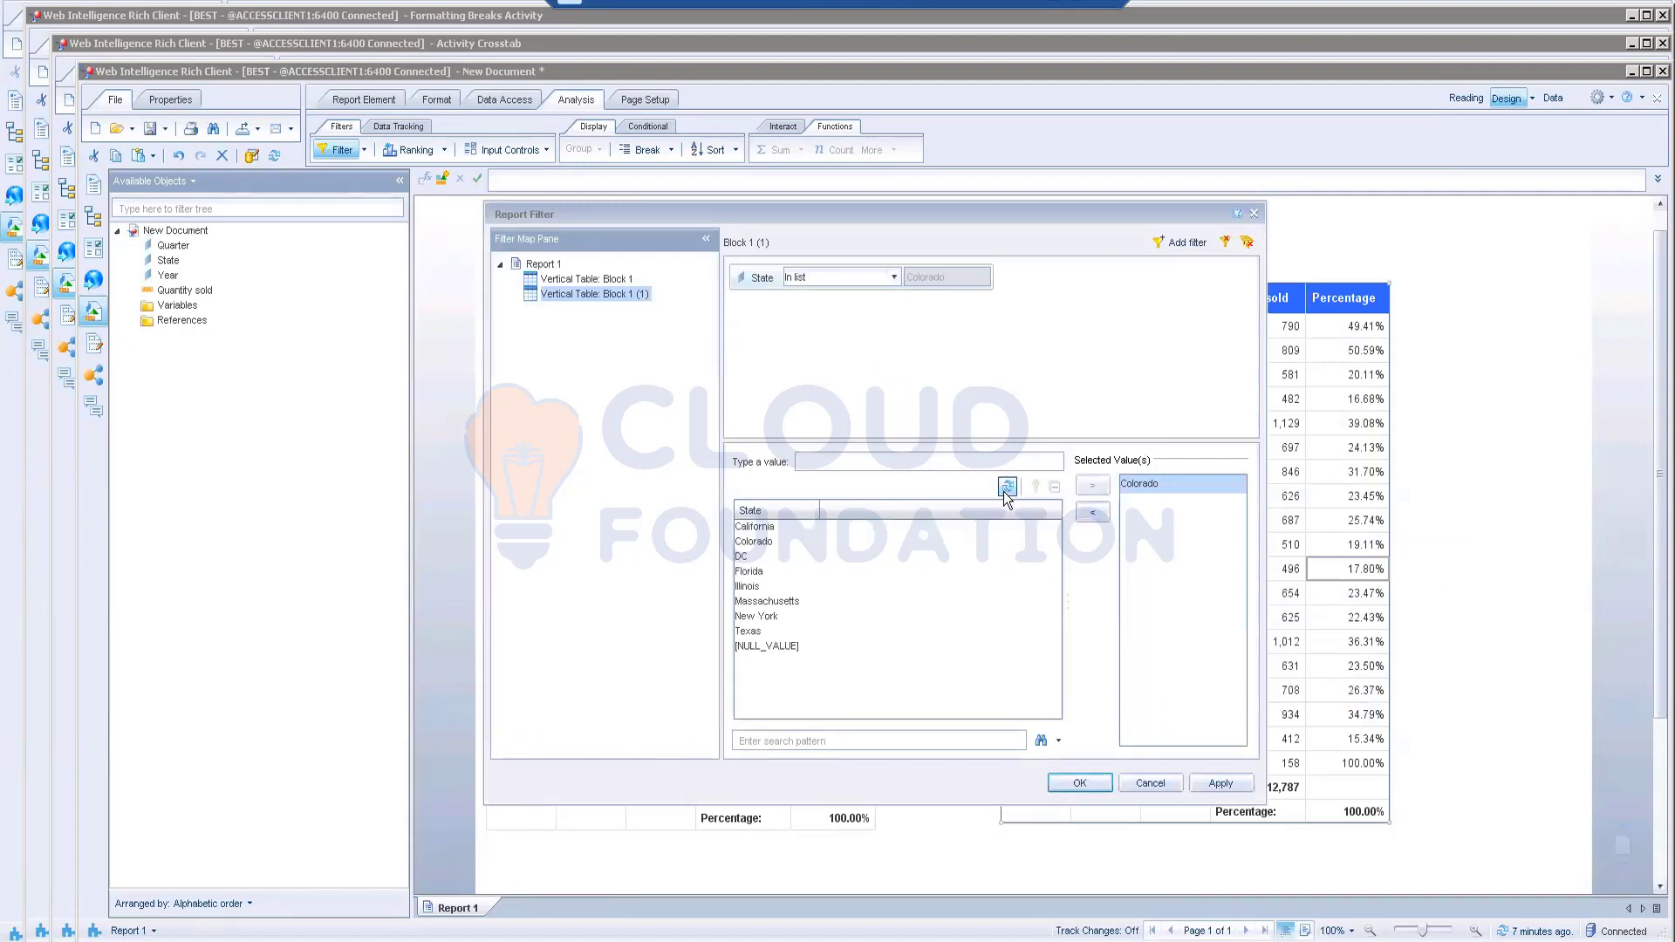
{"action": "left_click", "coordinate": [774, 616]}
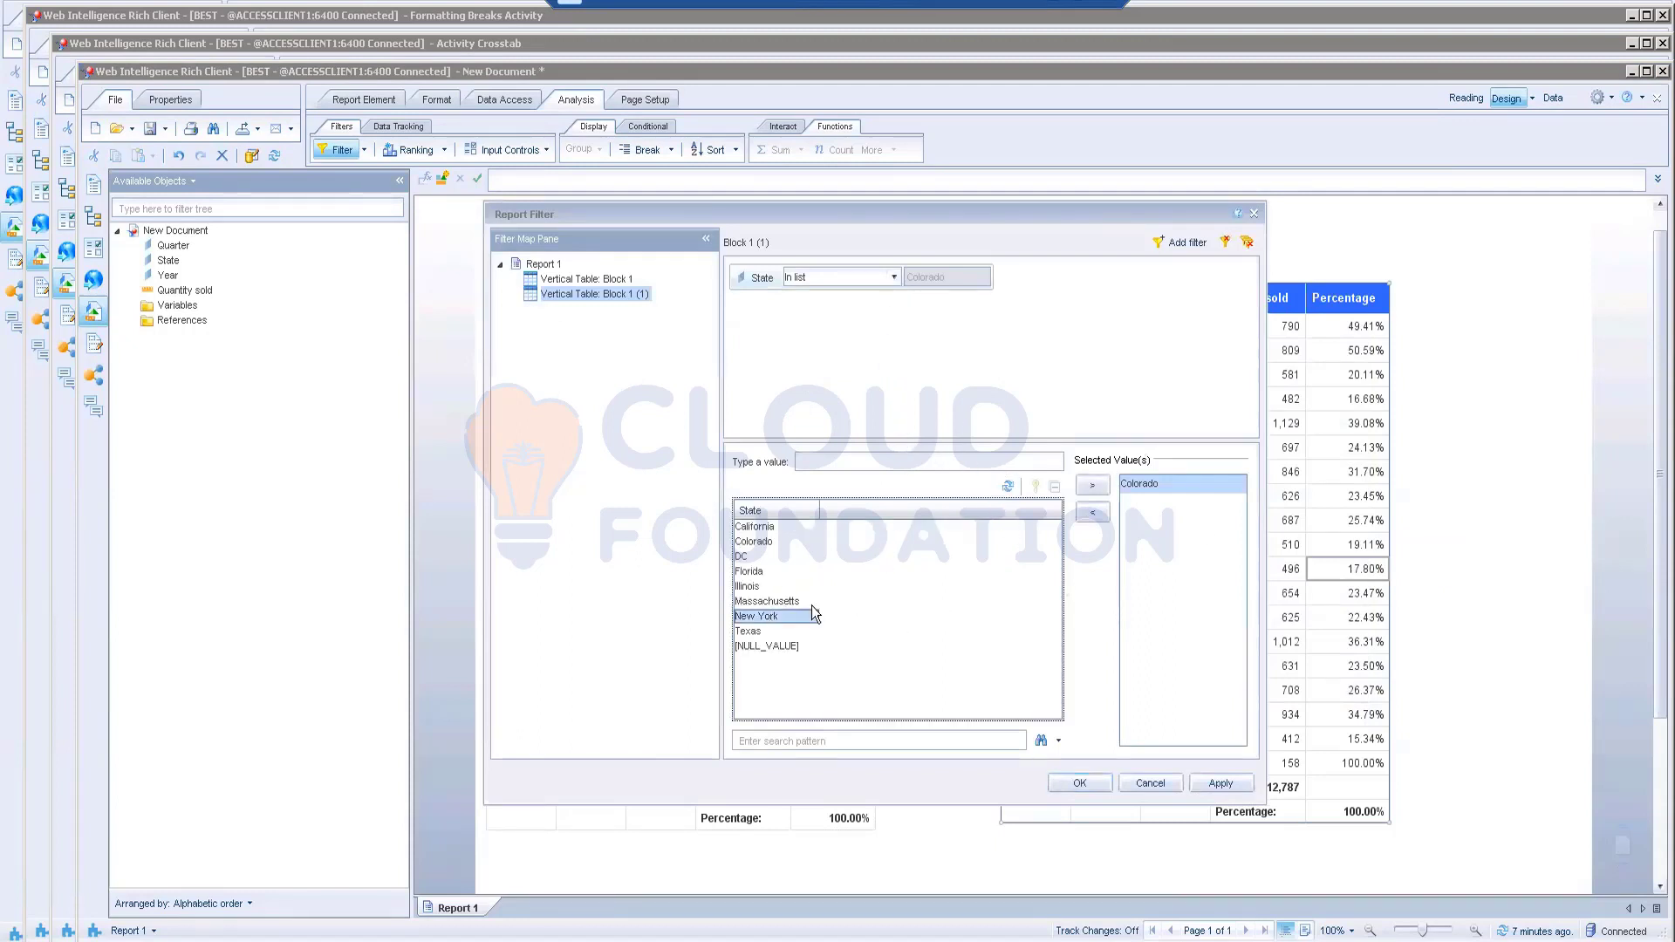
{"action": "left_click", "coordinate": [1101, 487]}
{"action": "left_click", "coordinate": [1138, 483]}
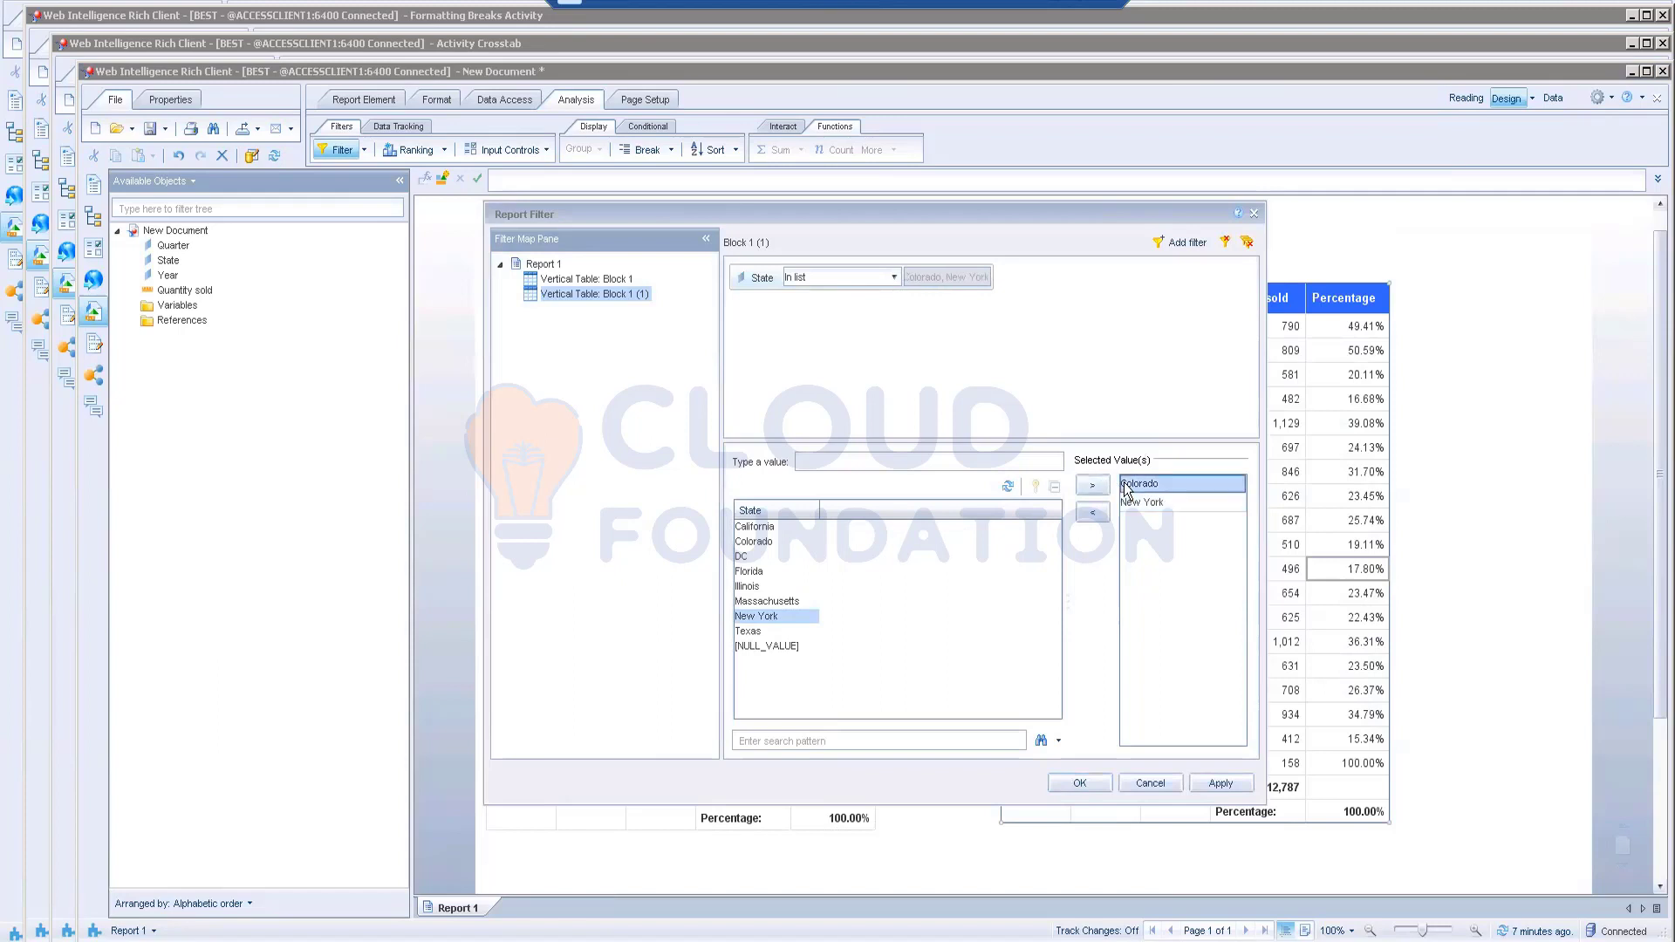
{"action": "left_click", "coordinate": [1092, 513]}
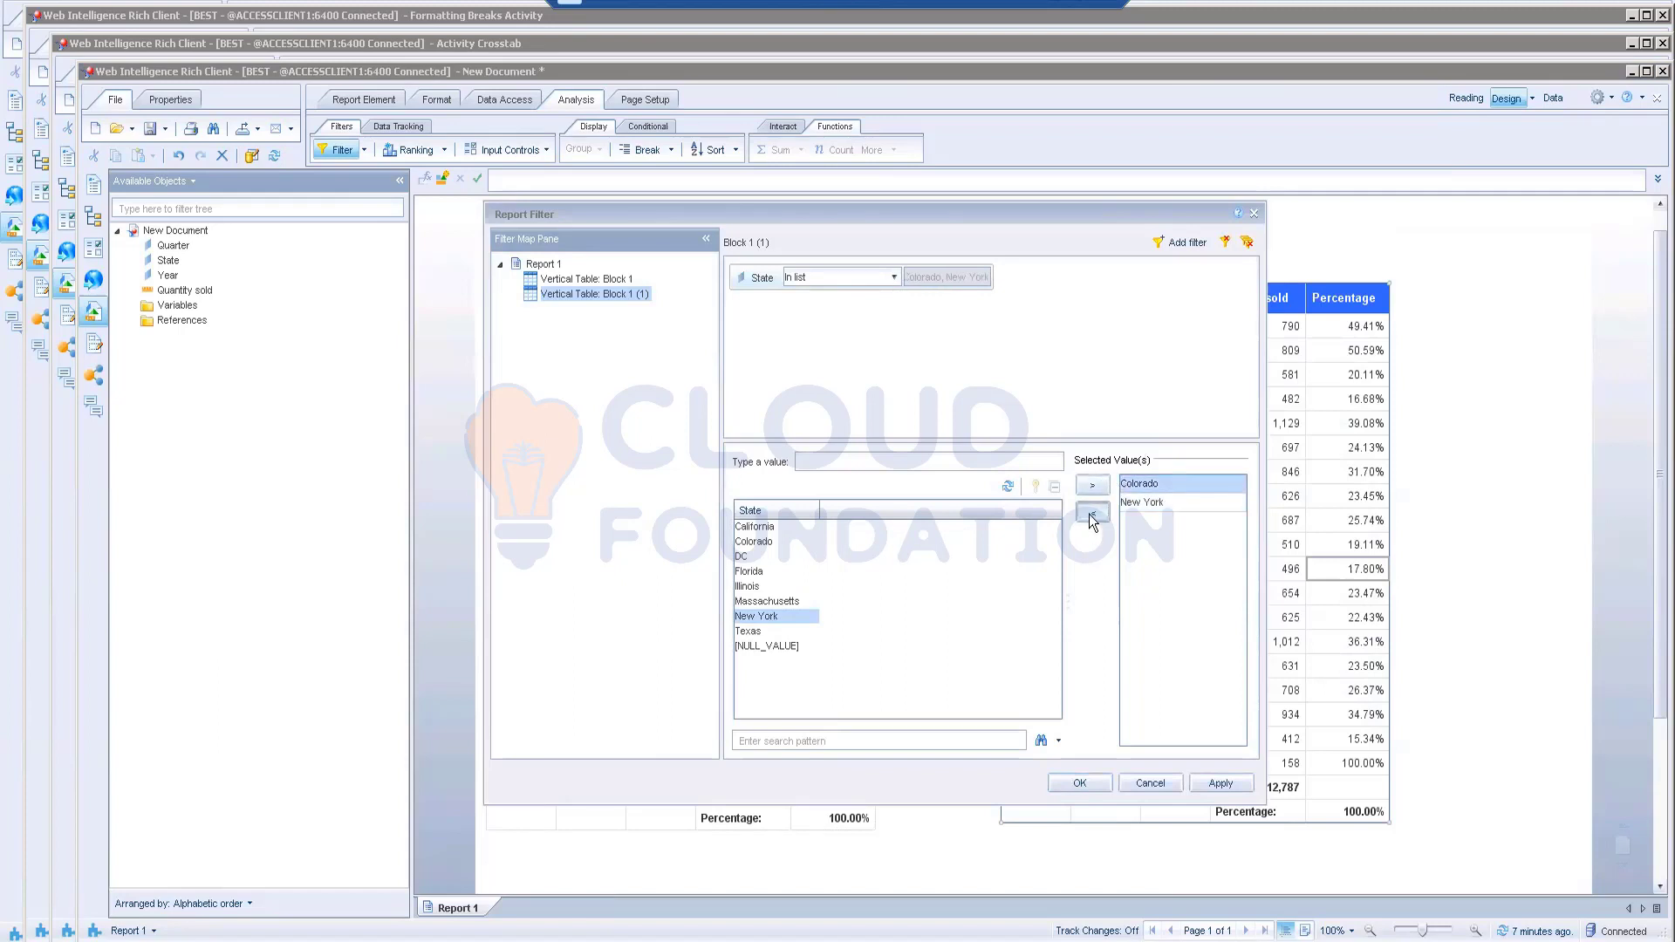
{"action": "left_click", "coordinate": [1086, 780]}
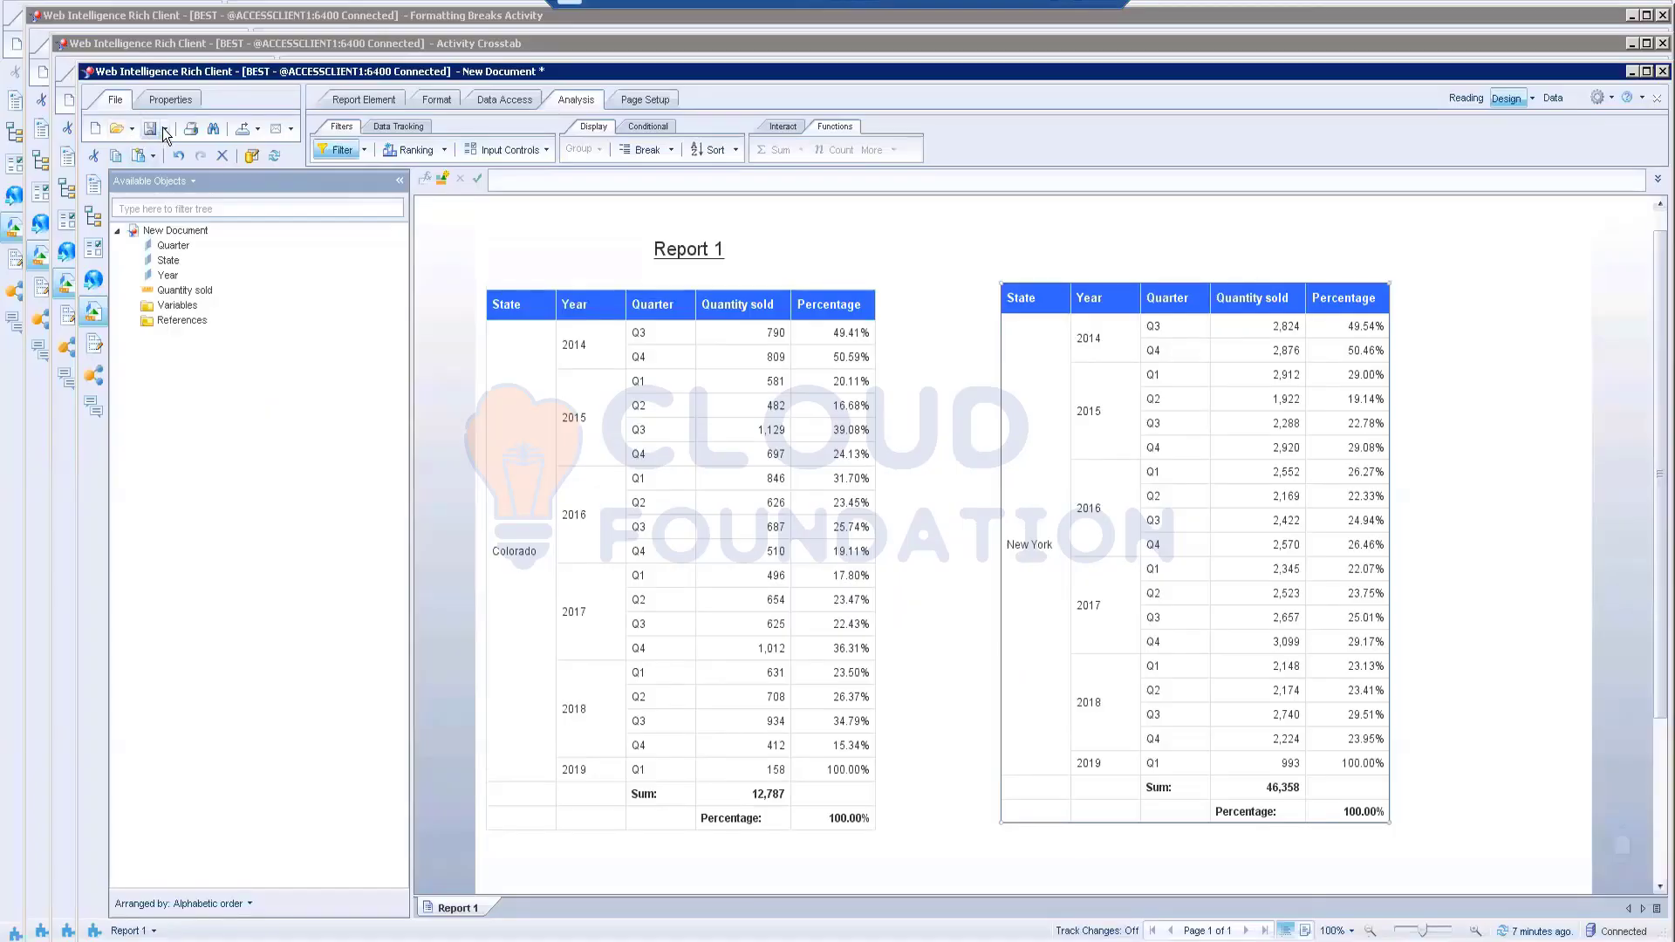
- Save the document to the enterprise repository as Activity Presentation, in the personally named folder under My Favorites, and deselect the table
{"action": "left_click", "coordinate": [164, 129]}
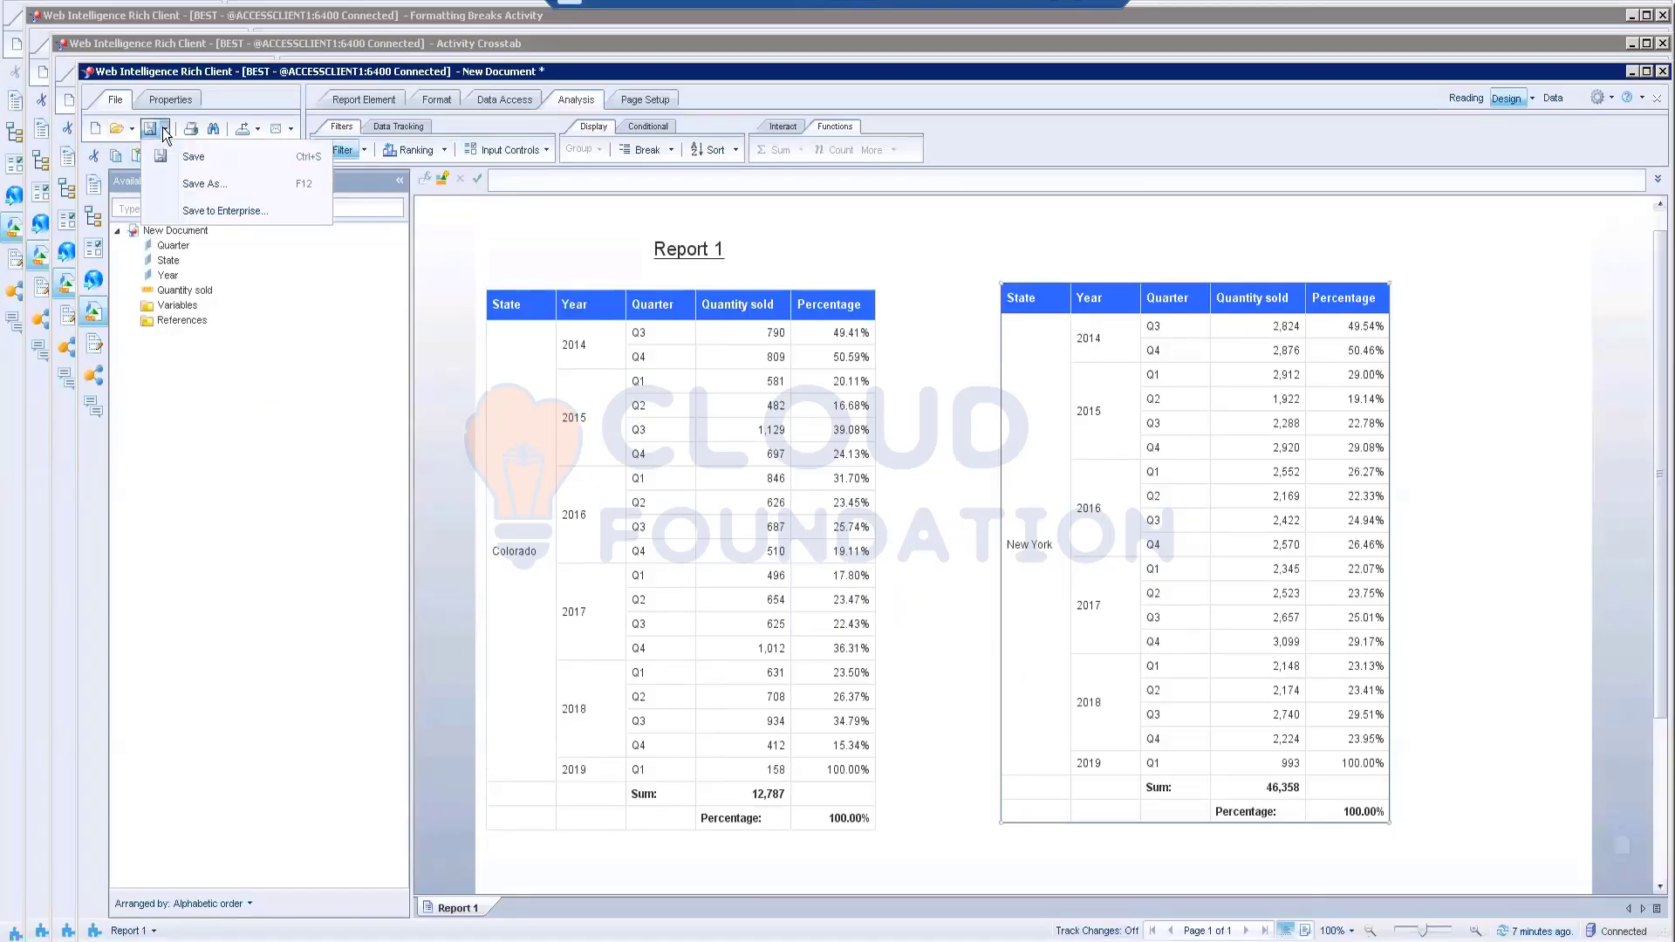
{"action": "left_click", "coordinate": [200, 211]}
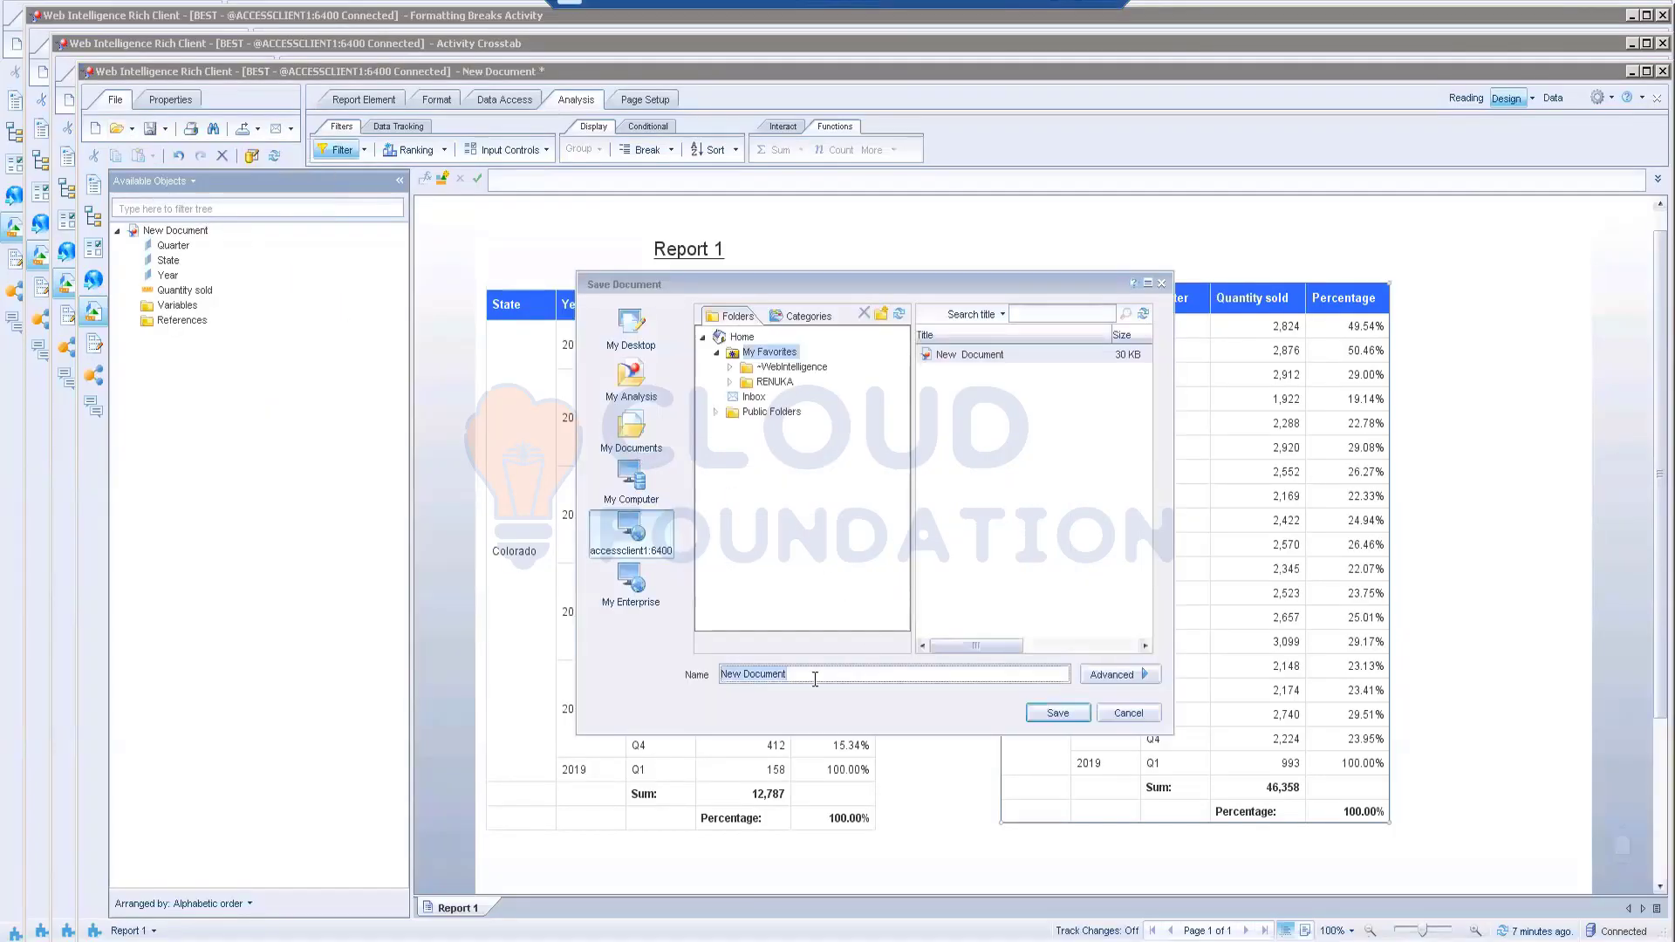
{"action": "left_click", "coordinate": [776, 382]}
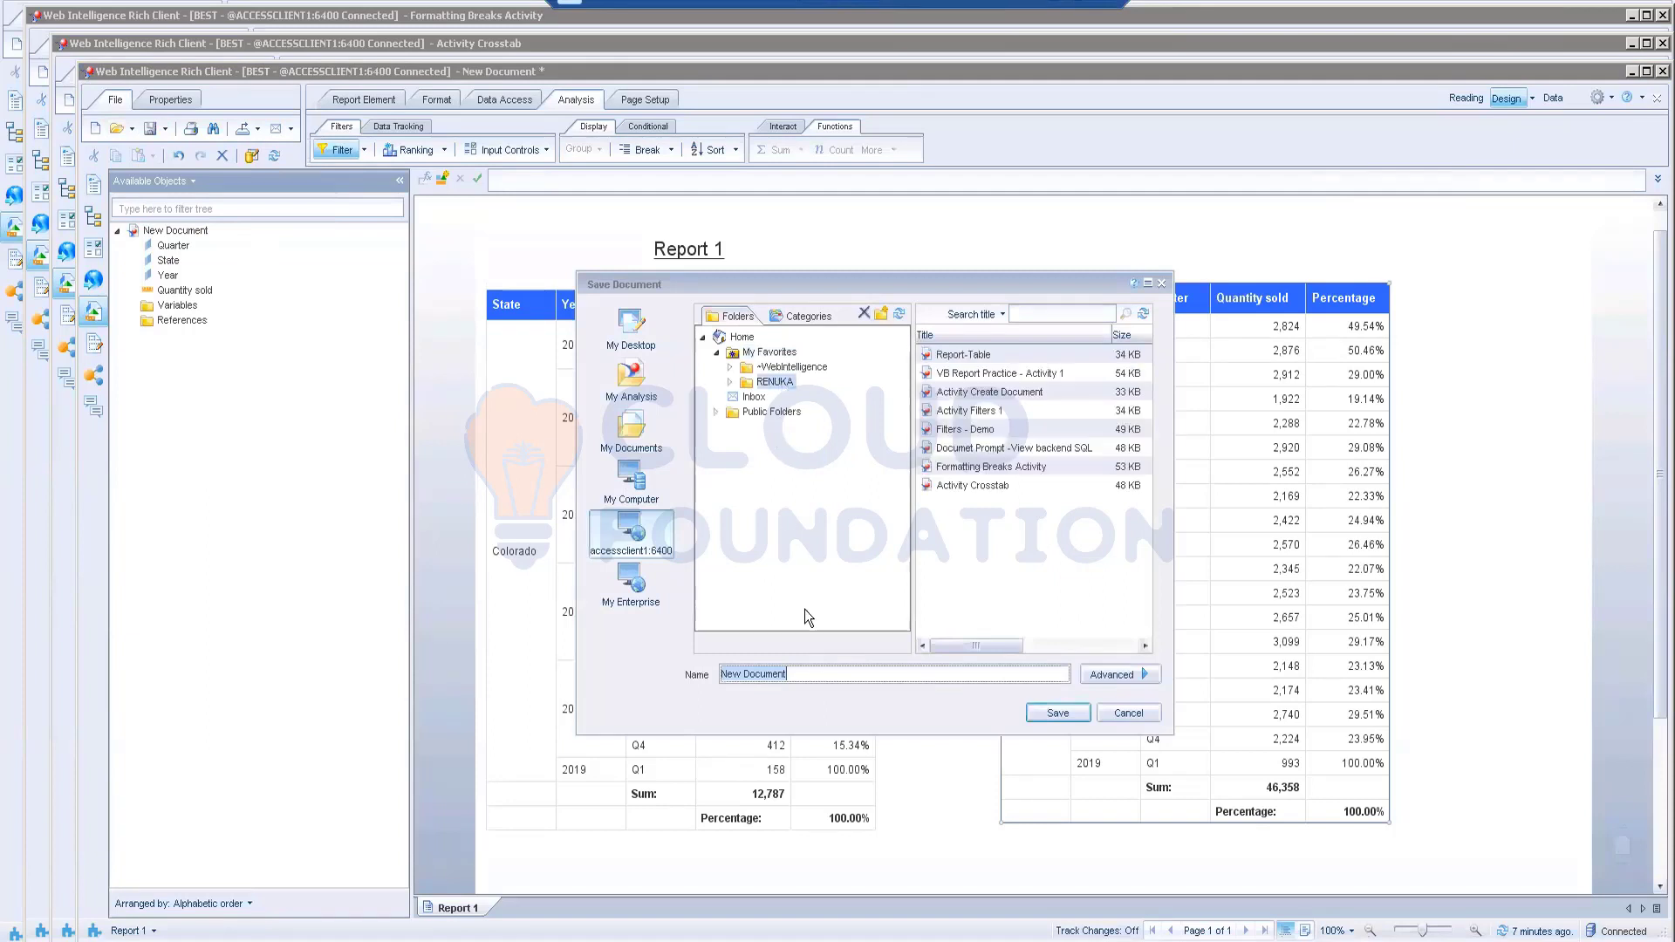
{"action": "type", "text": "Activity Presentation"}
{"action": "left_click", "coordinate": [1056, 713]}
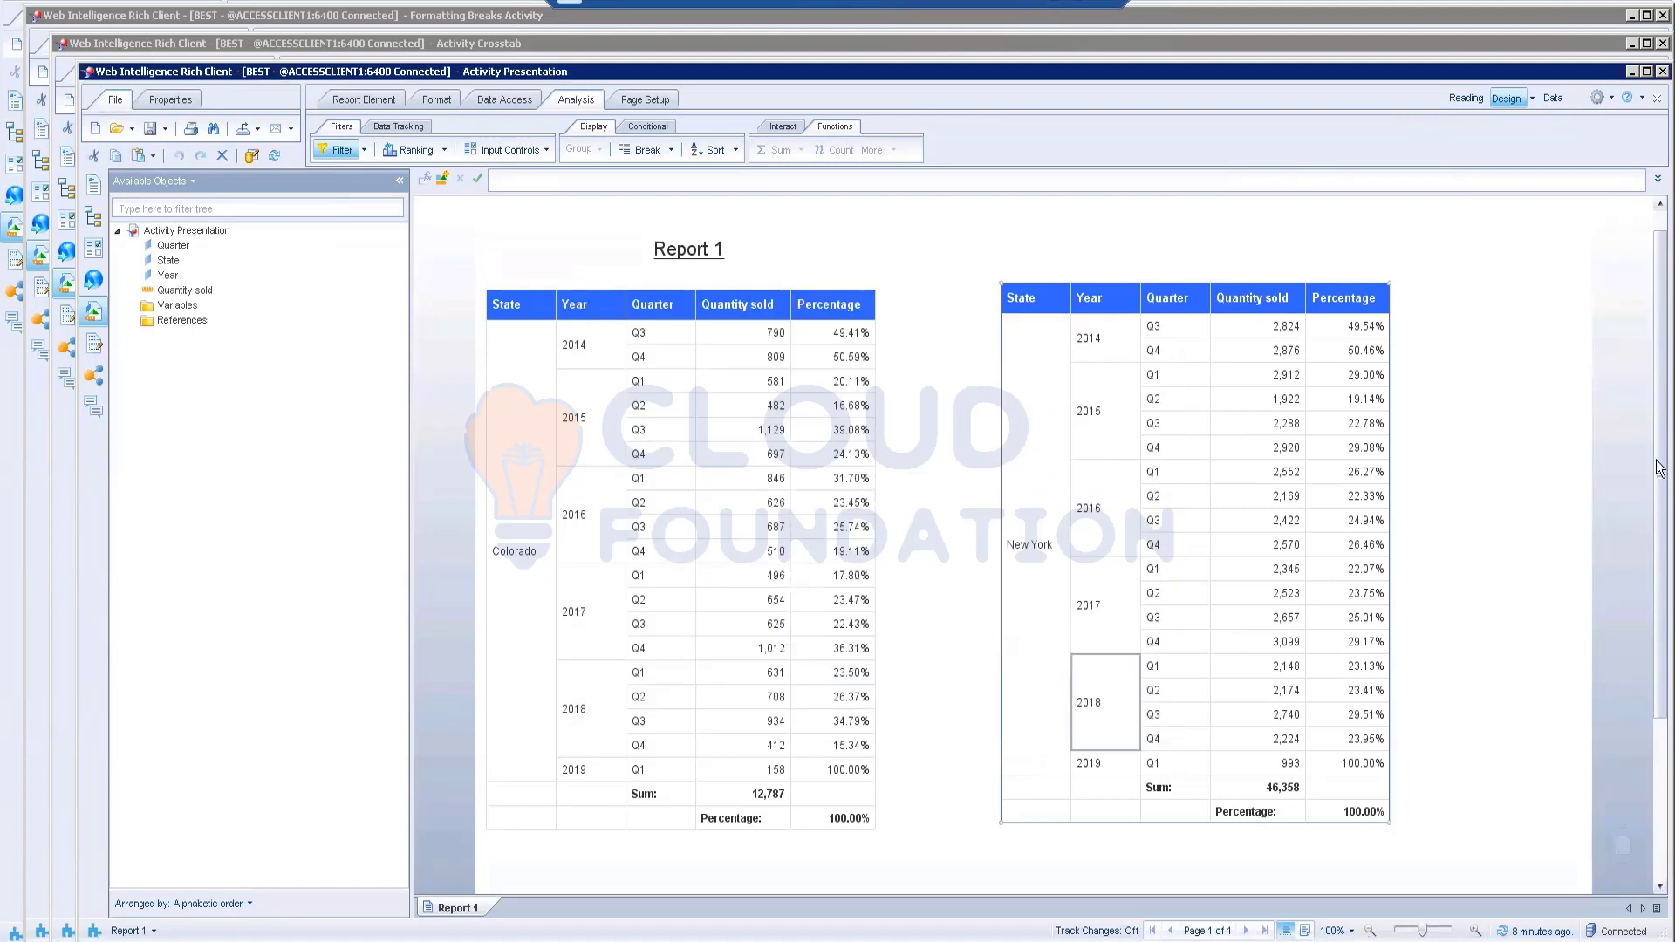
{"action": "left_click", "coordinate": [1542, 409]}
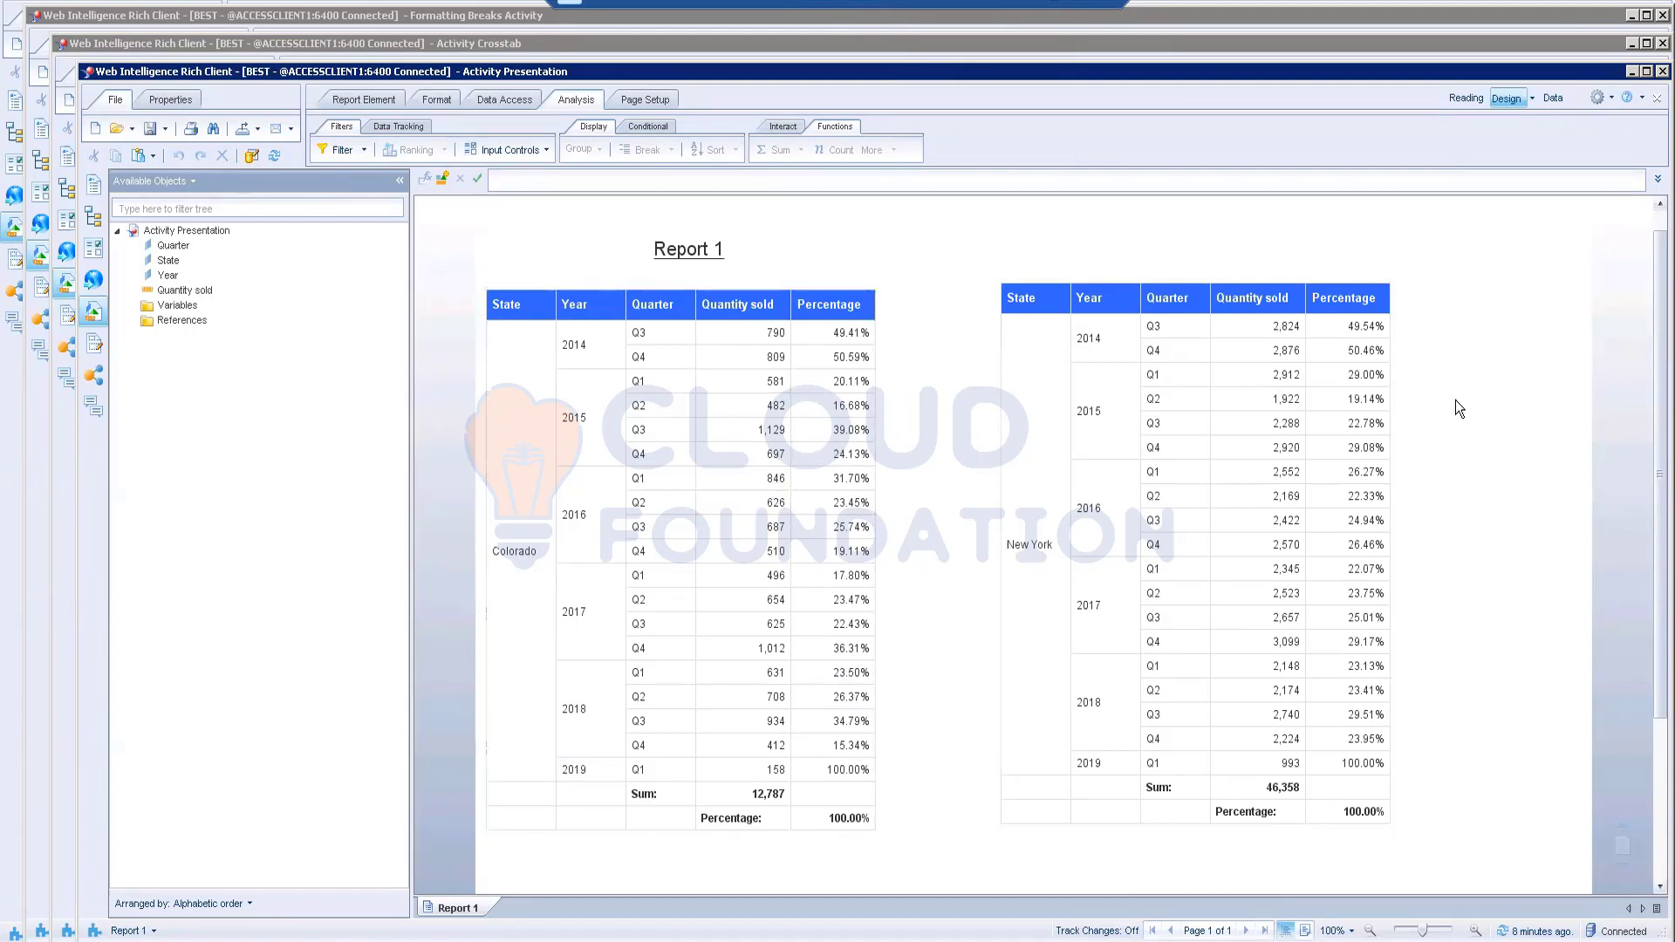
{"action": "scroll", "coordinate": [1455, 400], "scroll_direction": "up", "scroll_amount": 1}
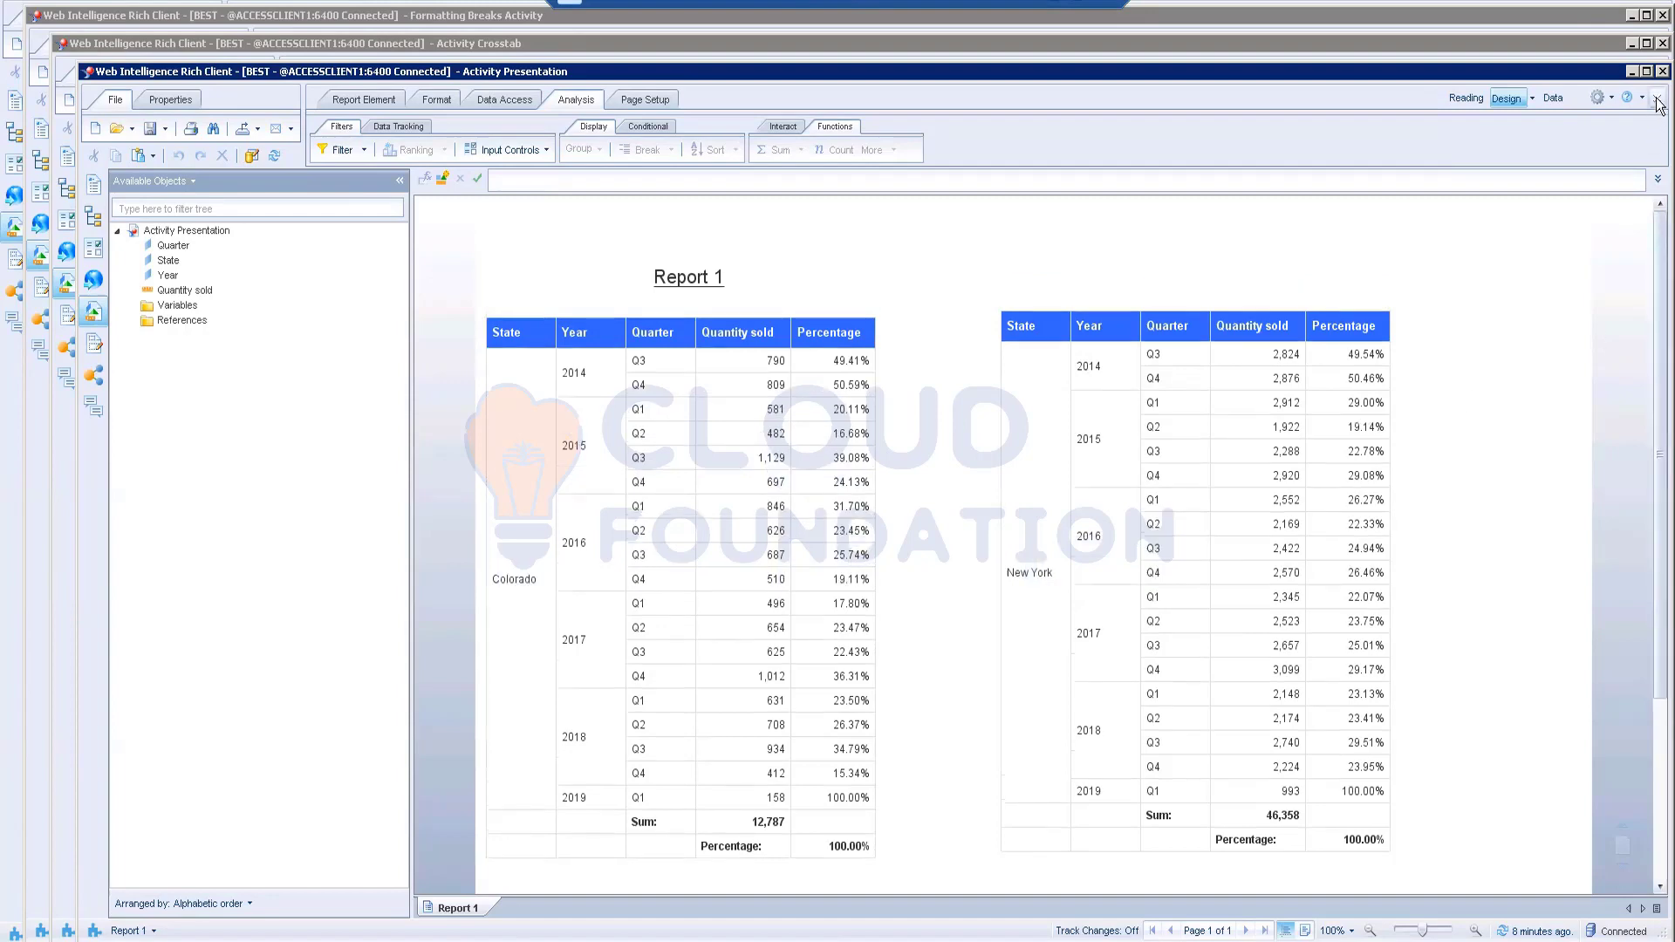